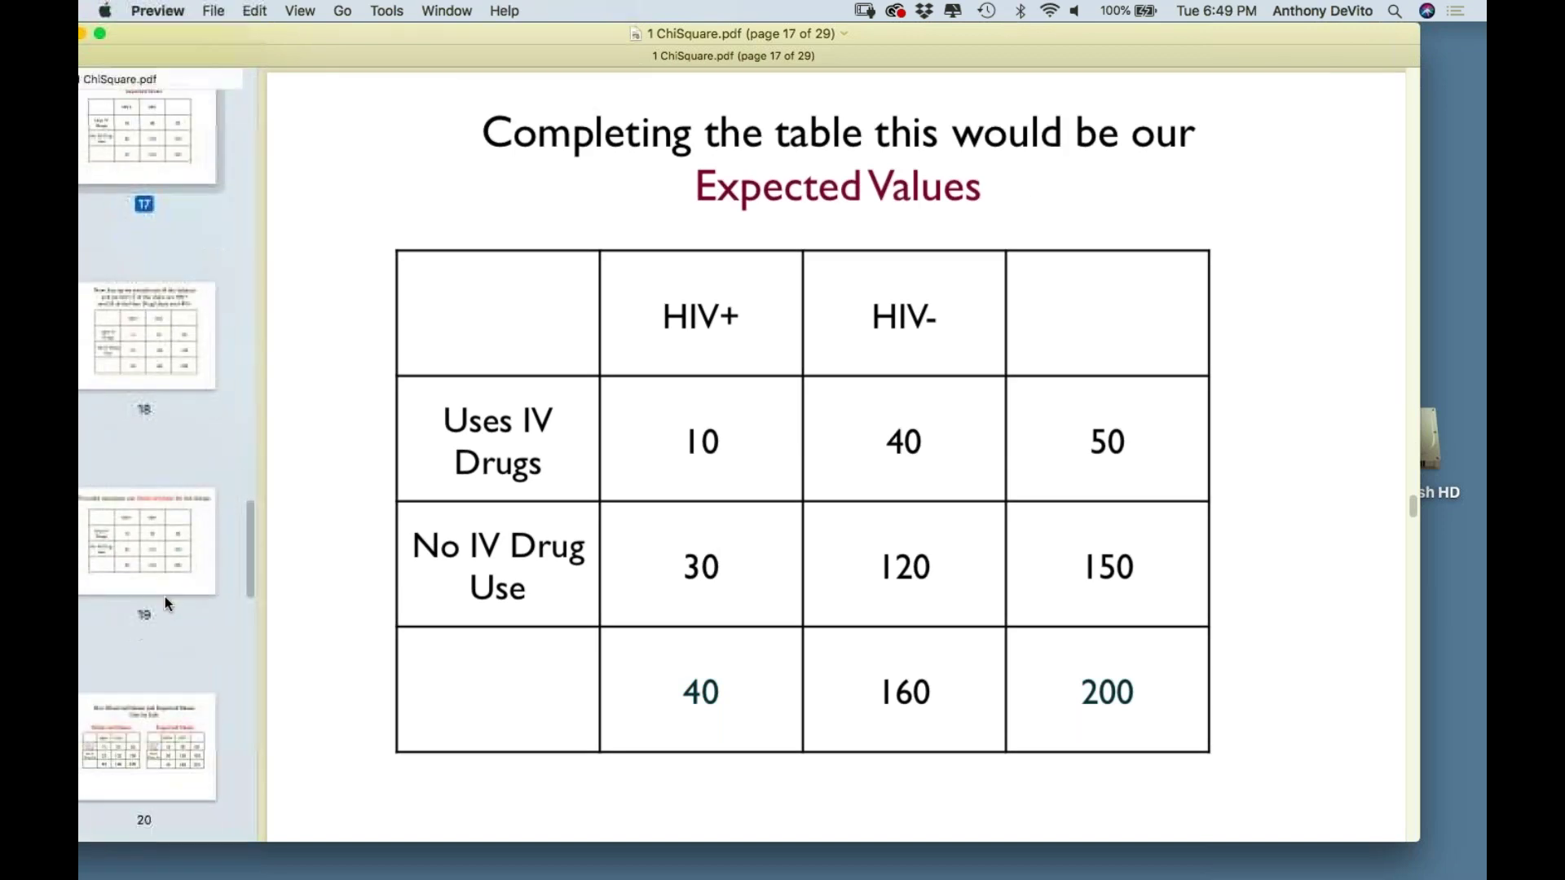
Go to page 21 of the chi-square PDF, with the observed and expected tables, and get the page thumbnails out of view
click(154, 529)
key(Down)
key(Down)
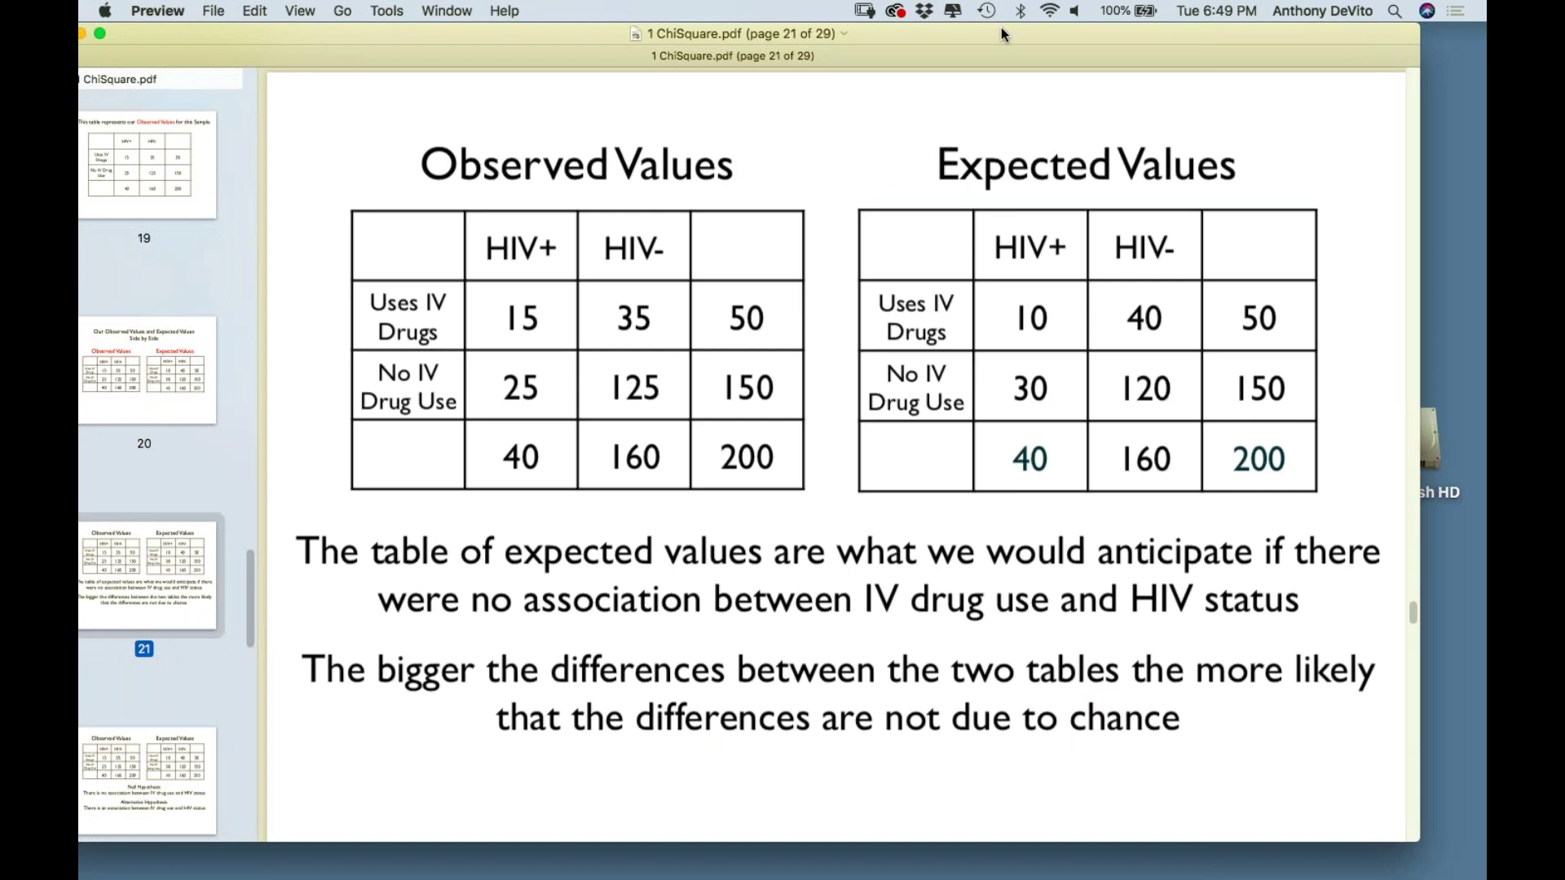
key(alt+super+1)
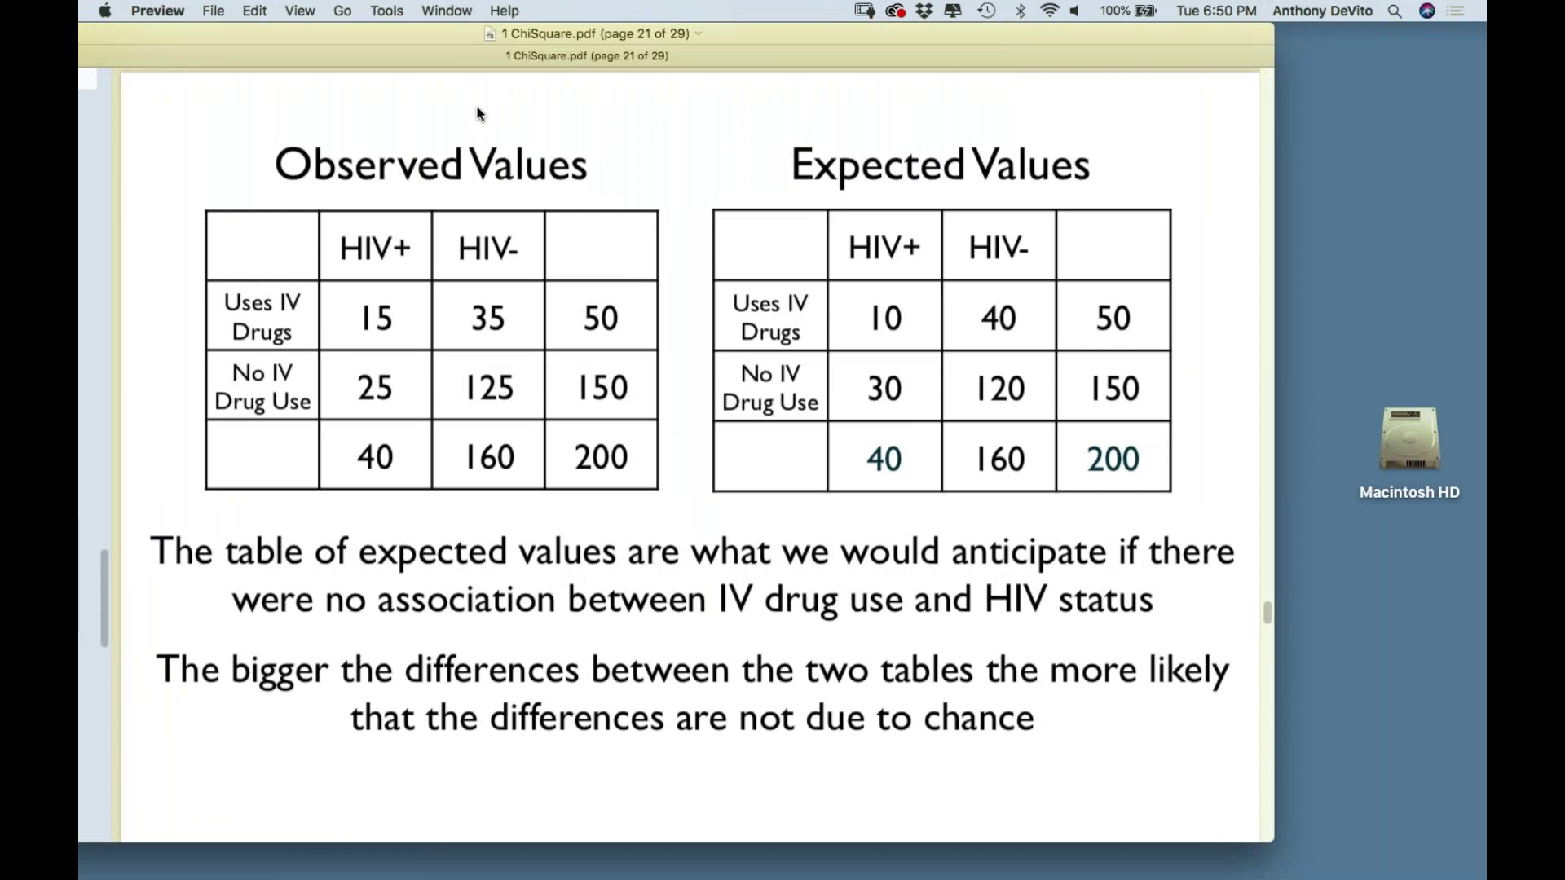
Examine the null and alternative hypotheses on page 22 and the method for measuring differences on page 23
scroll(398, 292, down, 10)
scroll(398, 291, down, 3)
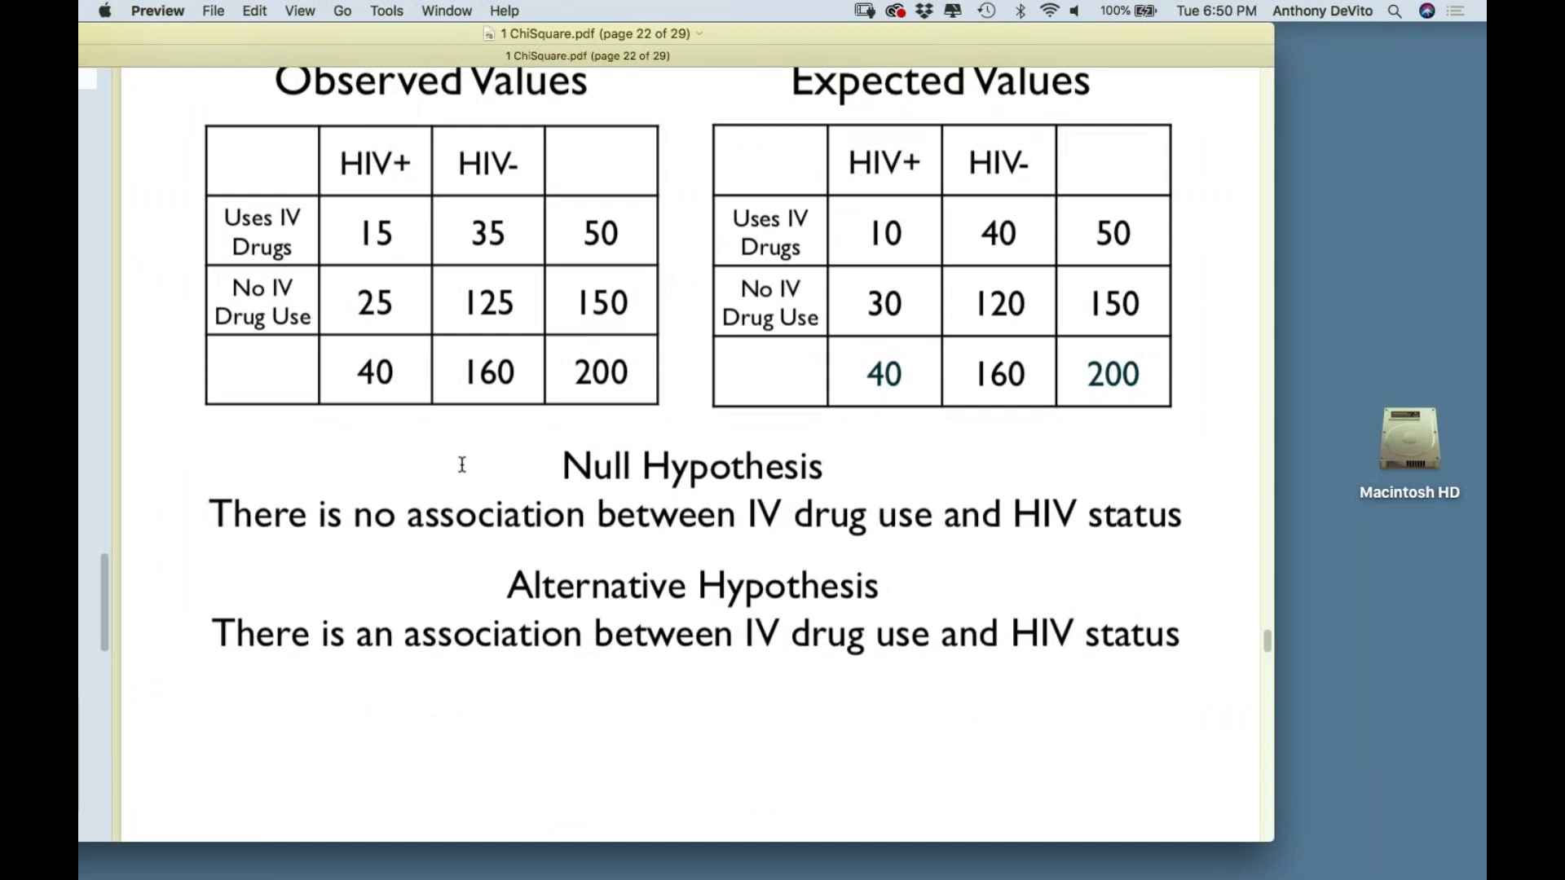
scroll(462, 464, down, 10)
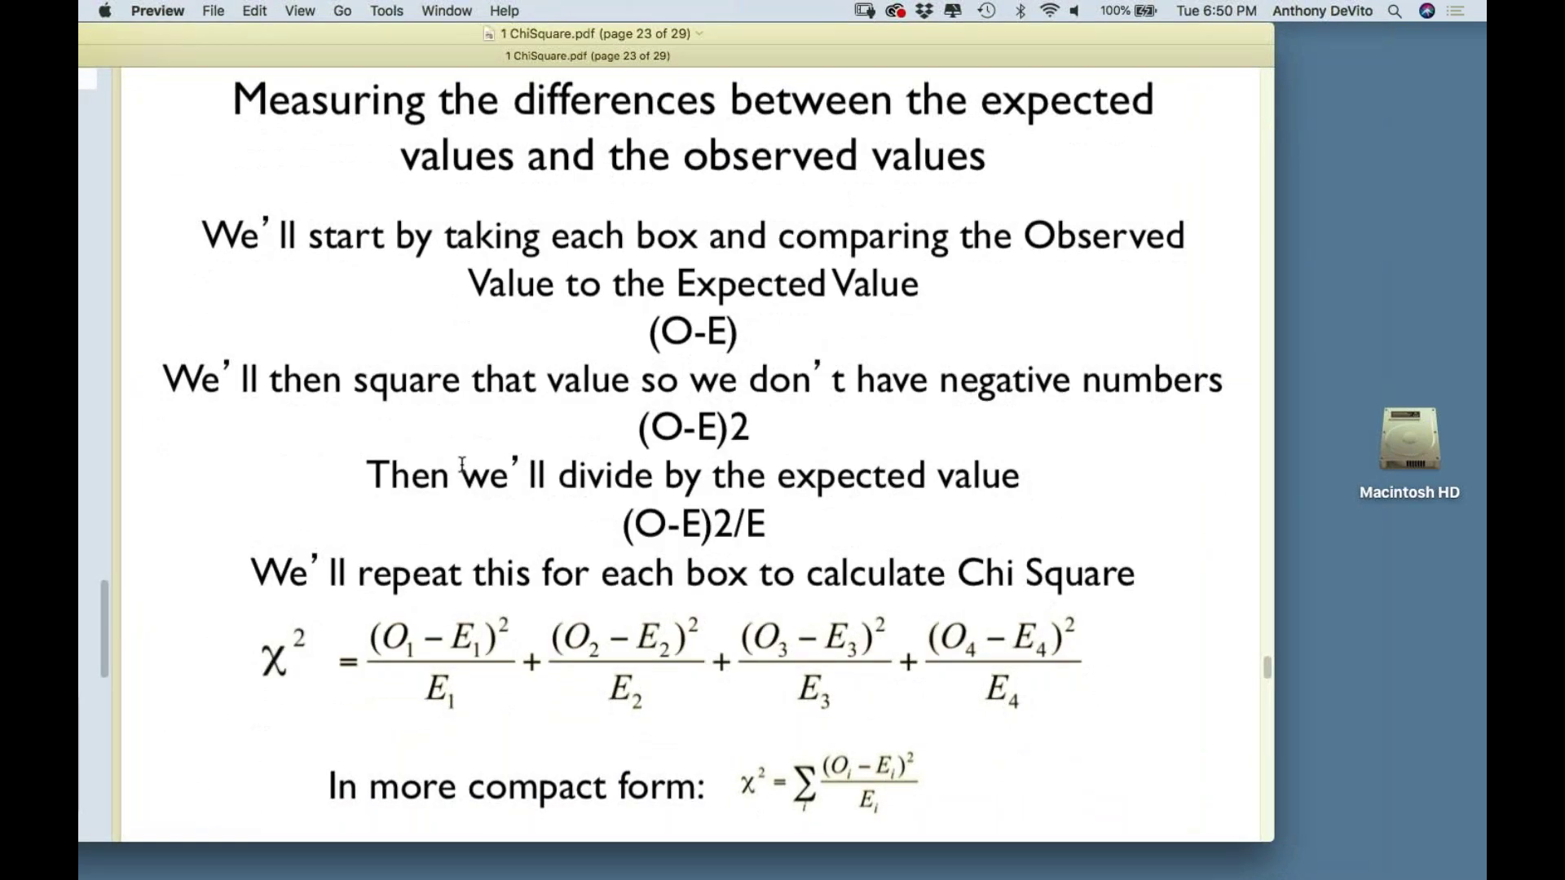
scroll(462, 465, up, 10)
scroll(489, 473, down, 1)
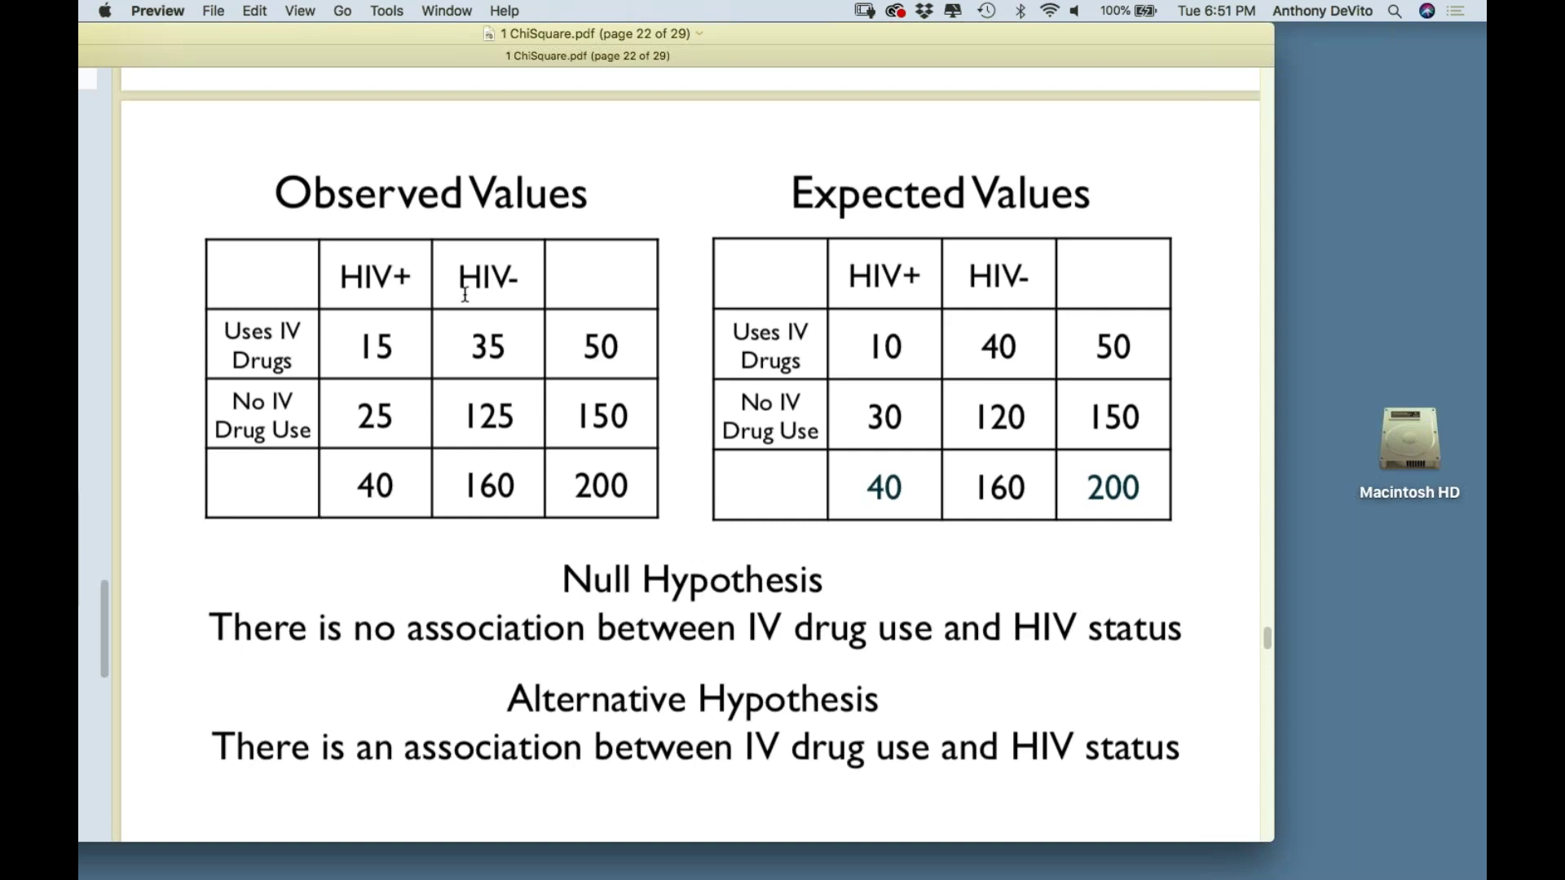
scroll(465, 295, down, 10)
scroll(691, 455, down, 8)
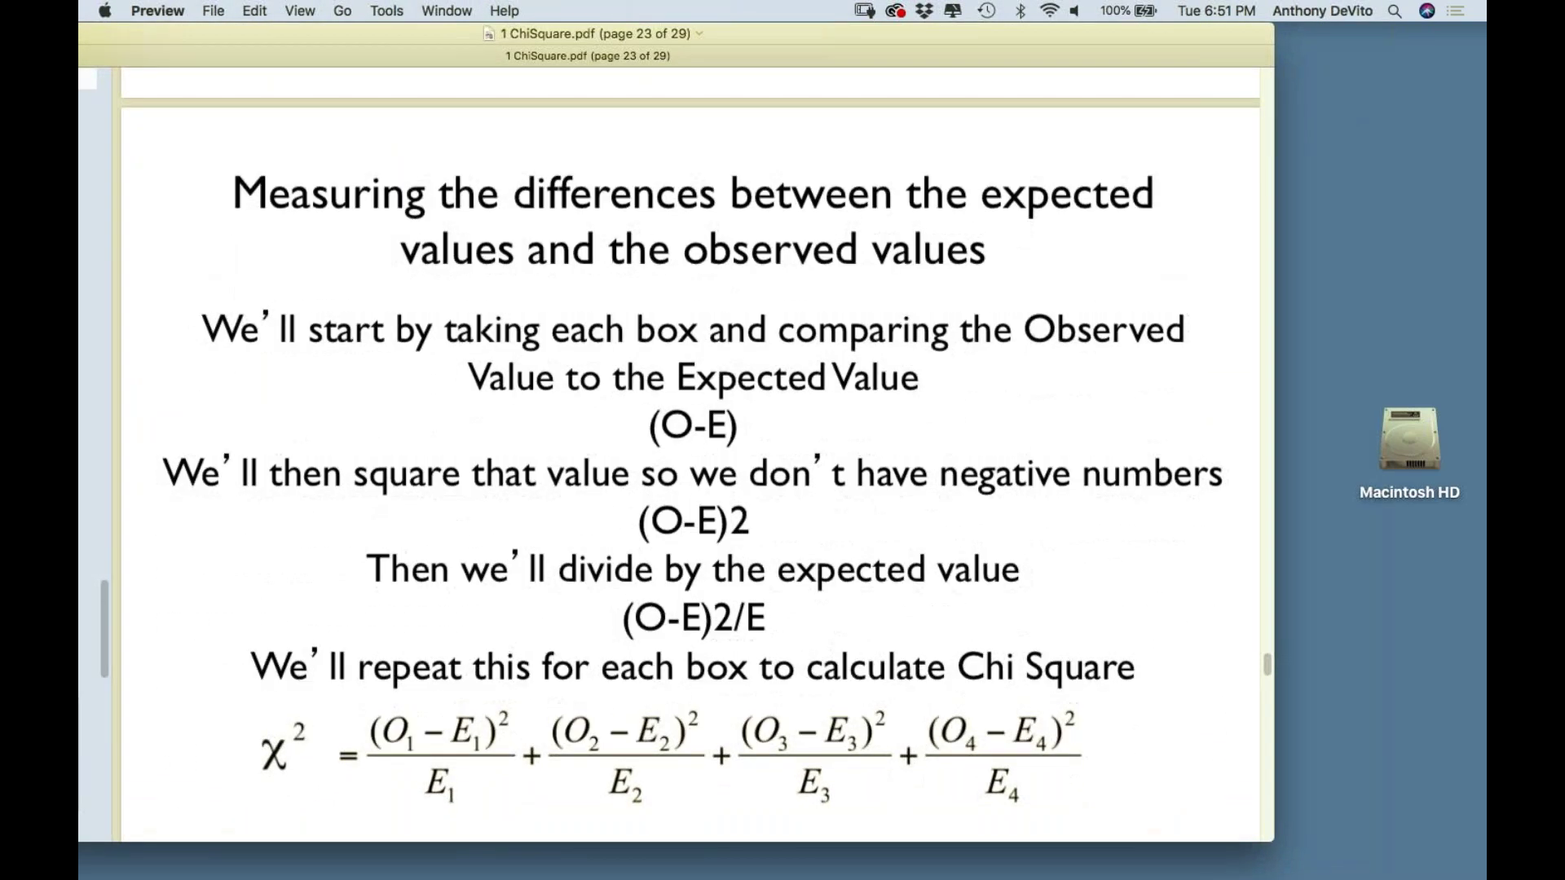
scroll(691, 455, up, 15)
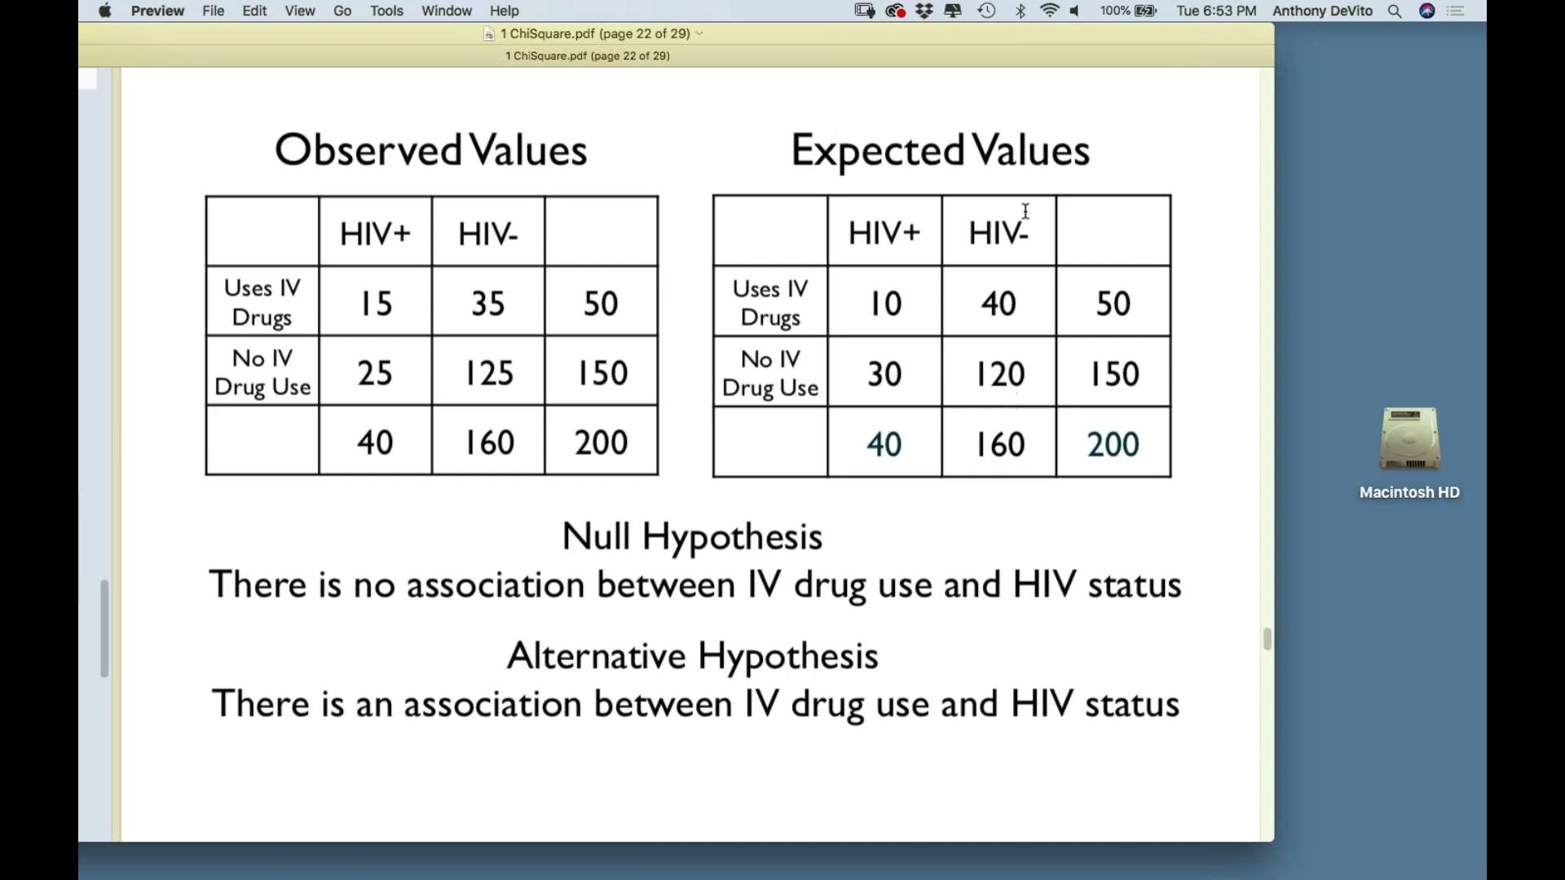
Highlight O-E and then E in the (O-E)2/E expression on page 23
scroll(1022, 210, down, 12)
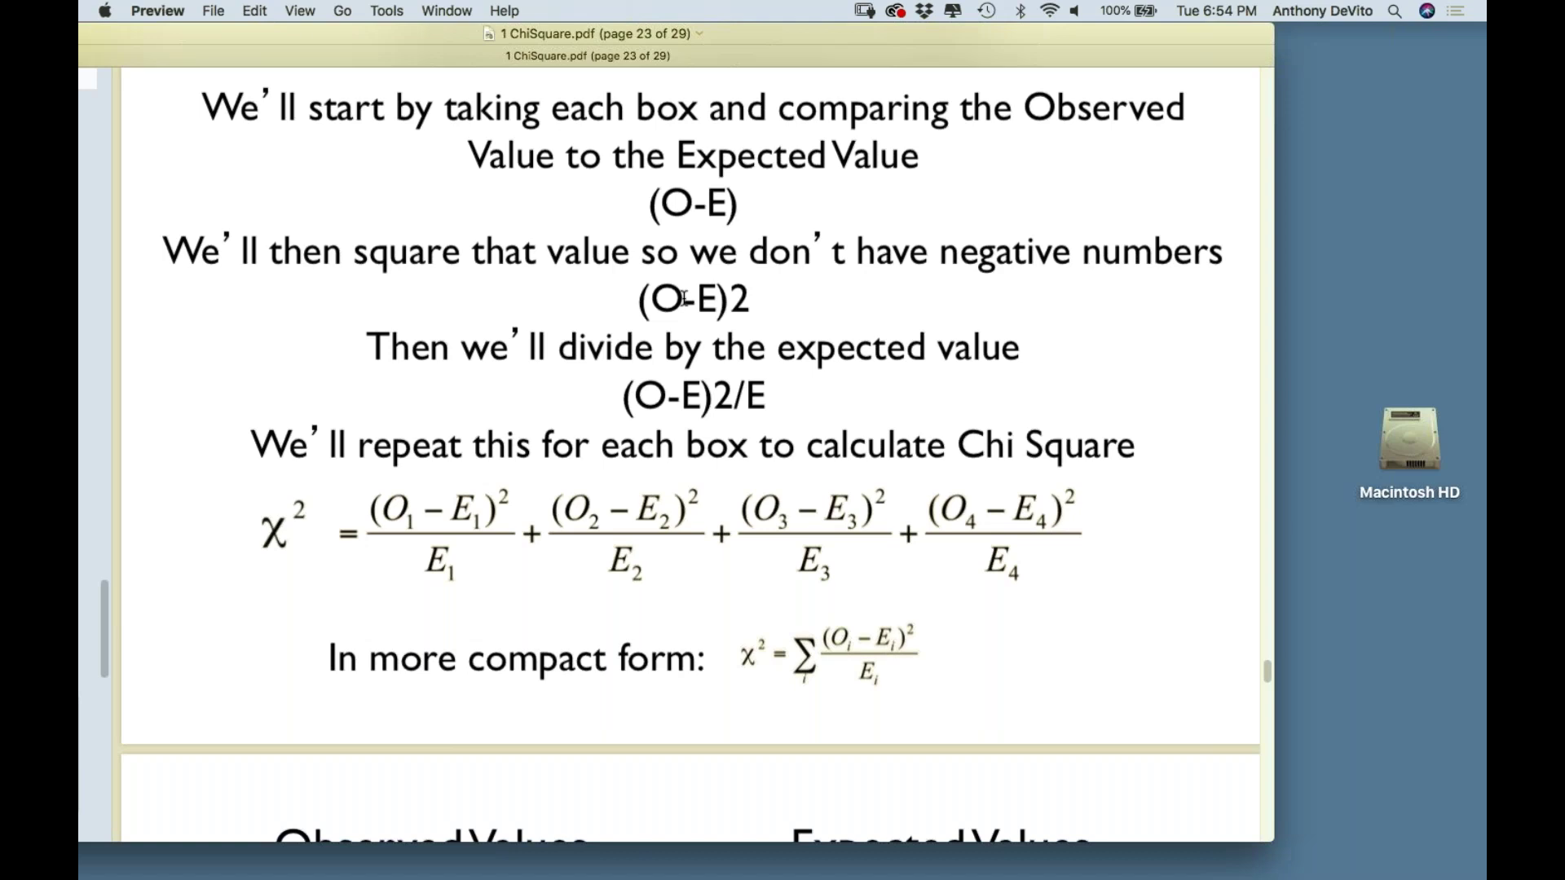
scroll(683, 299, down, 5)
scroll(642, 323, up, 3)
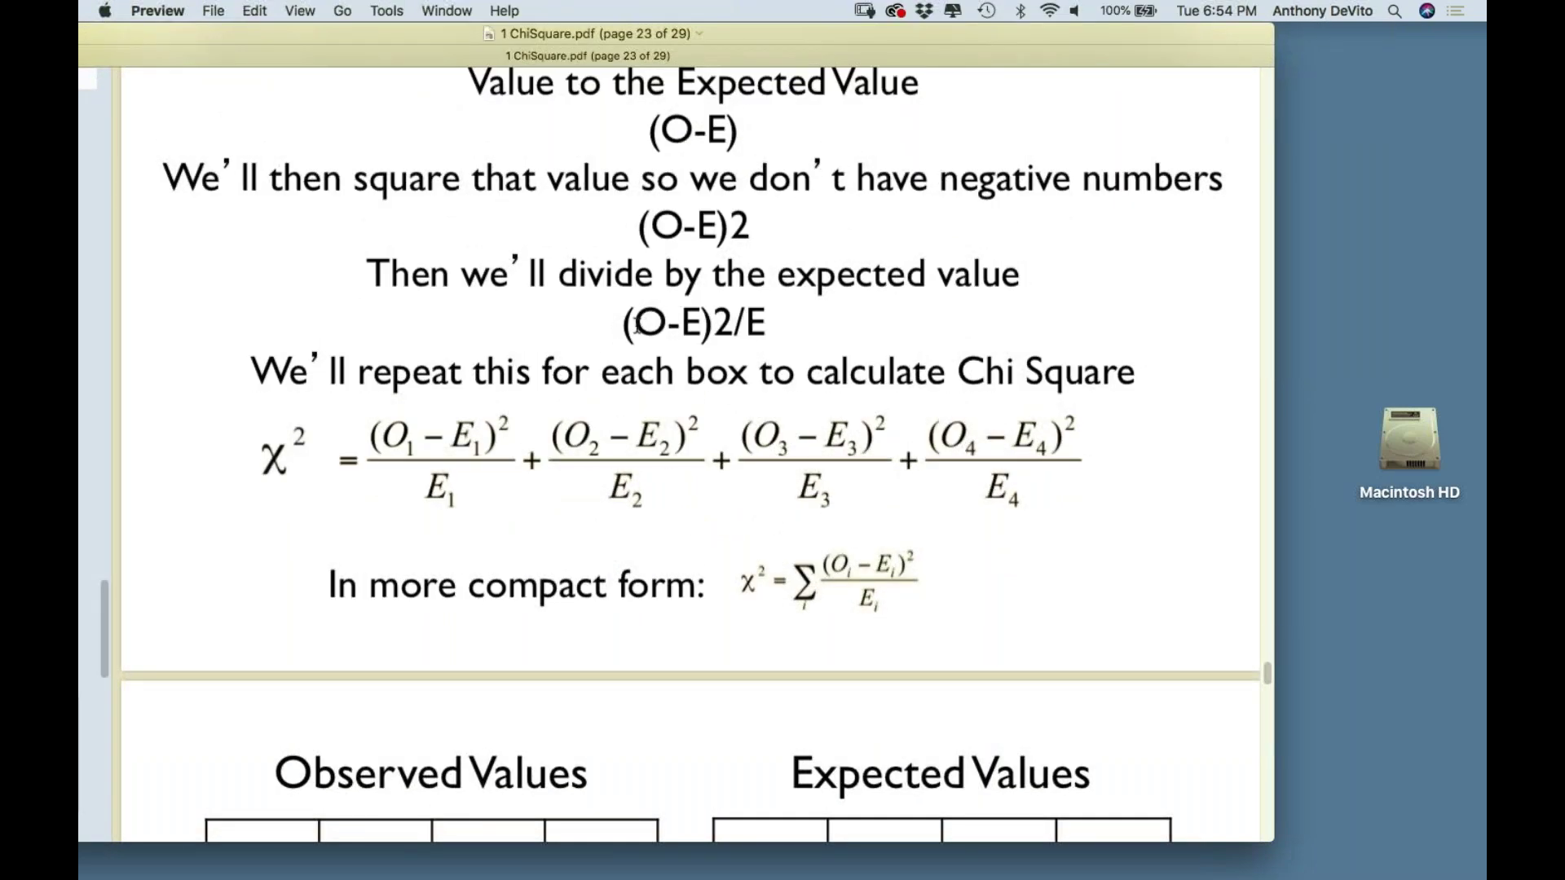
drag(637, 323, 706, 320)
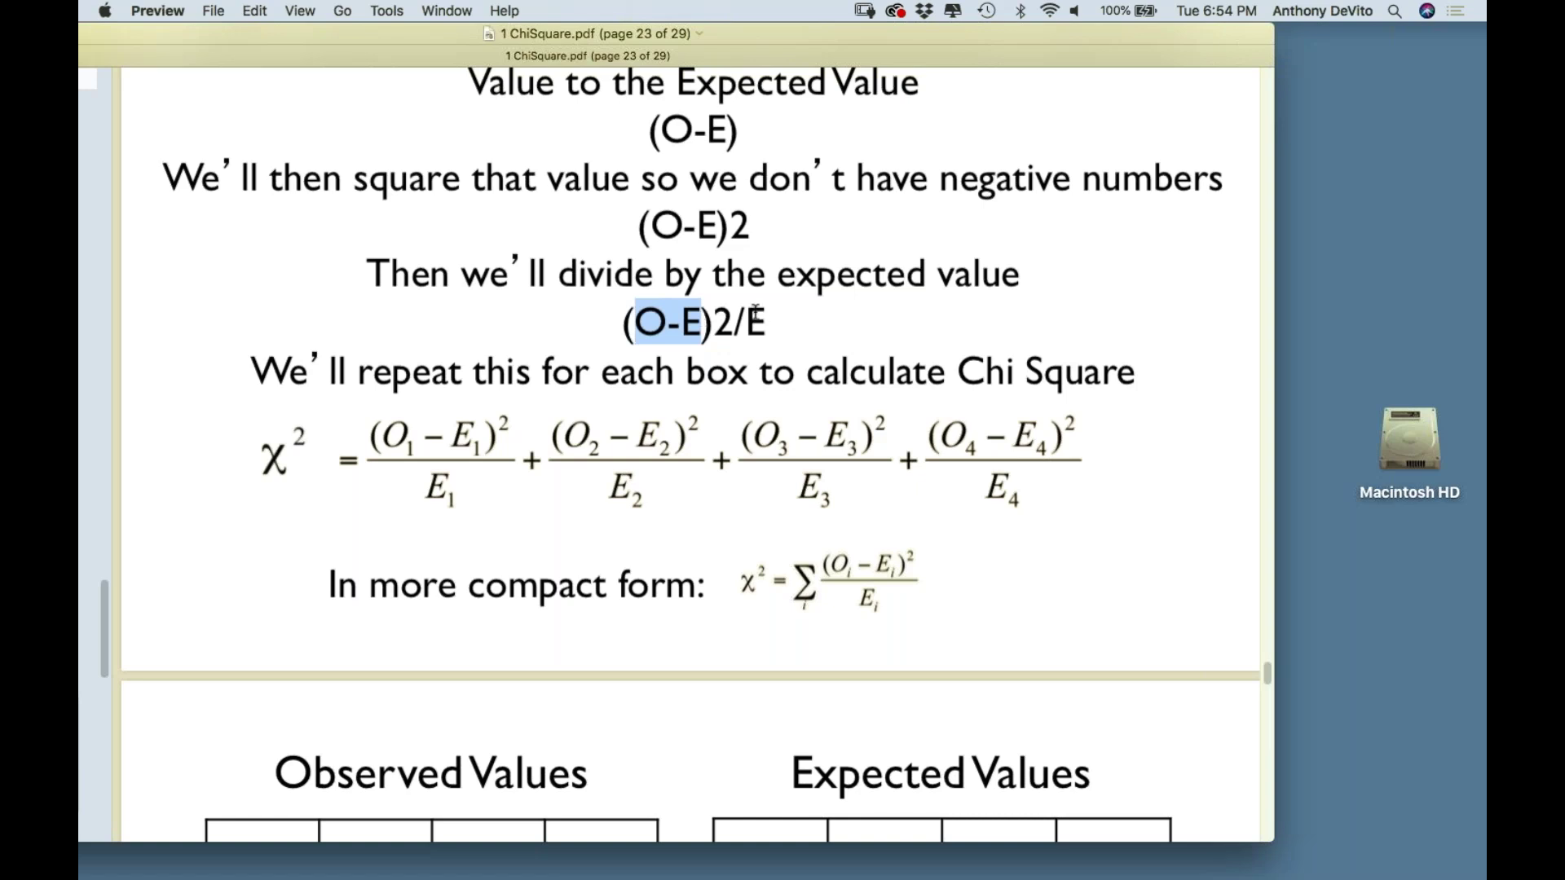
drag(745, 321, 766, 312)
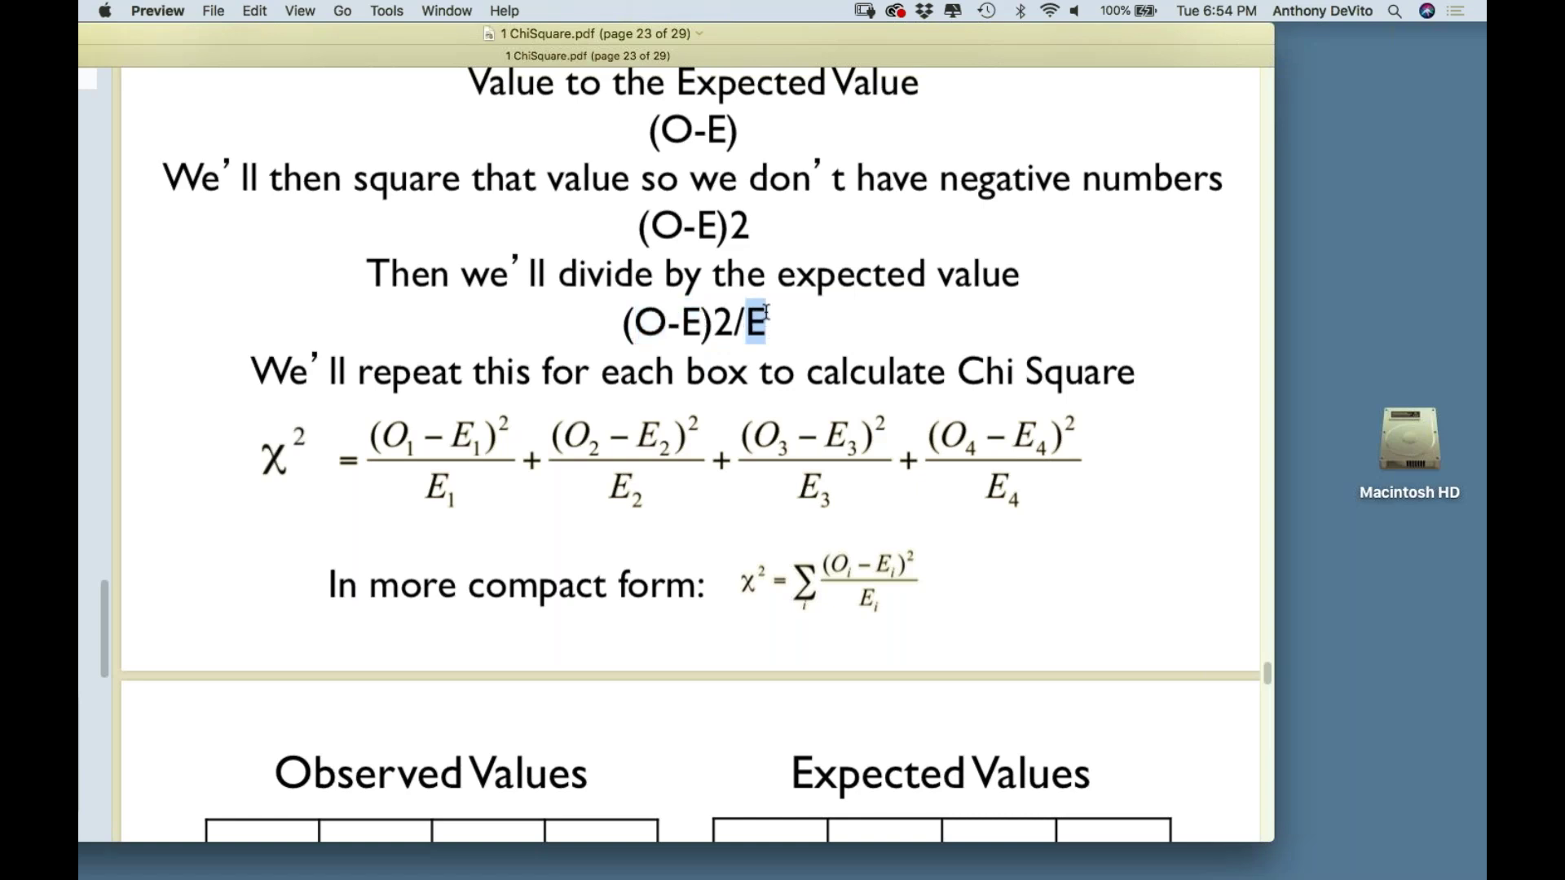
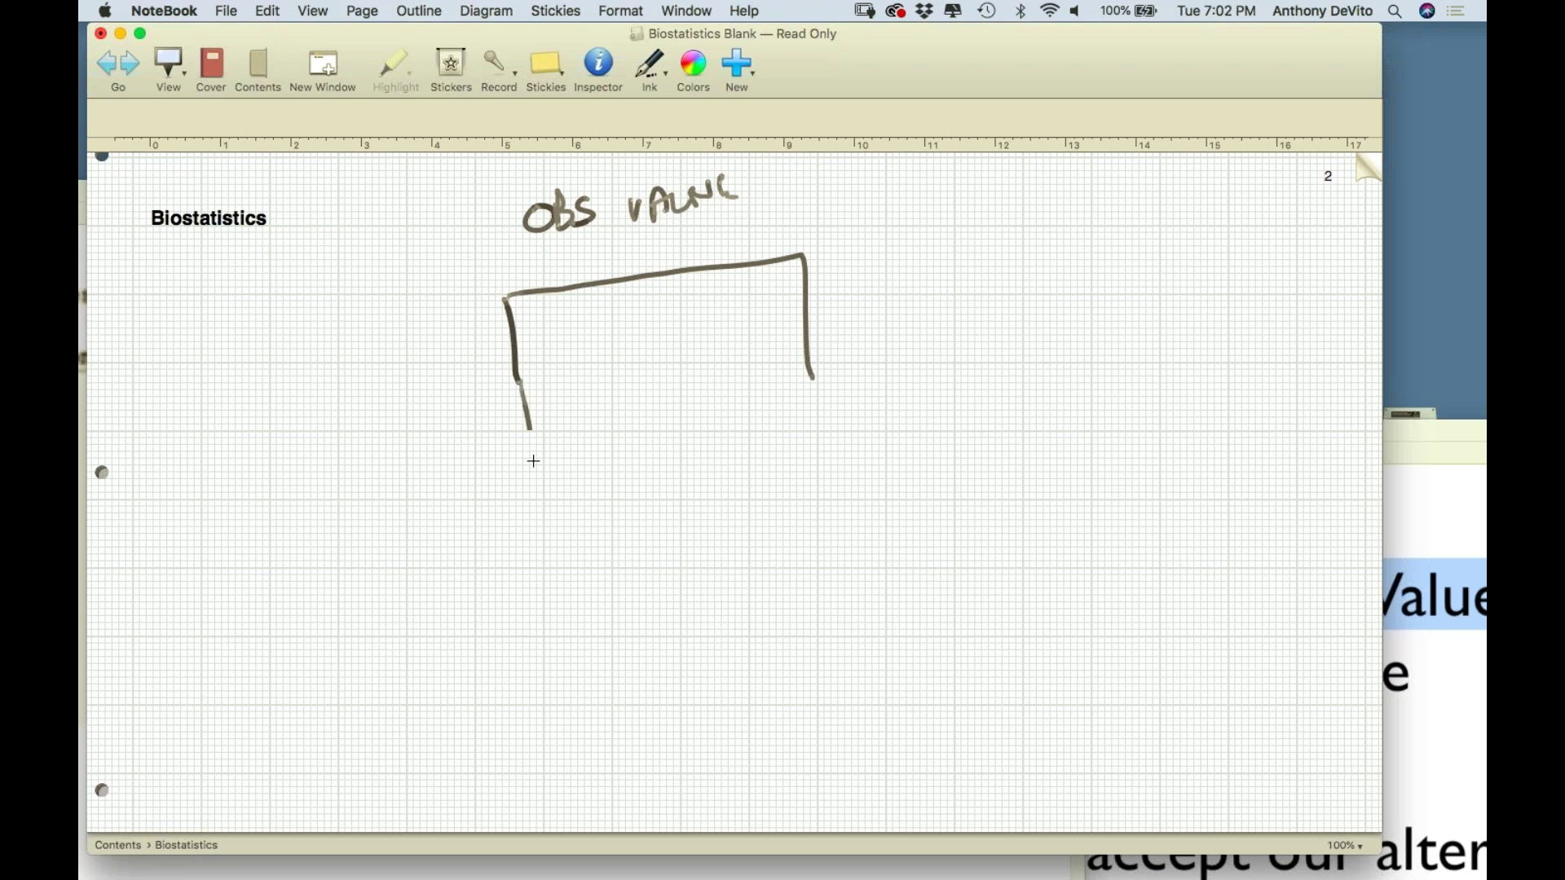
Complete the two-by-two grid under OBS VALUE and label its rows IV+ and IV- and its columns HIV+ and HIV-
drag(526, 374, 819, 327)
drag(640, 286, 662, 421)
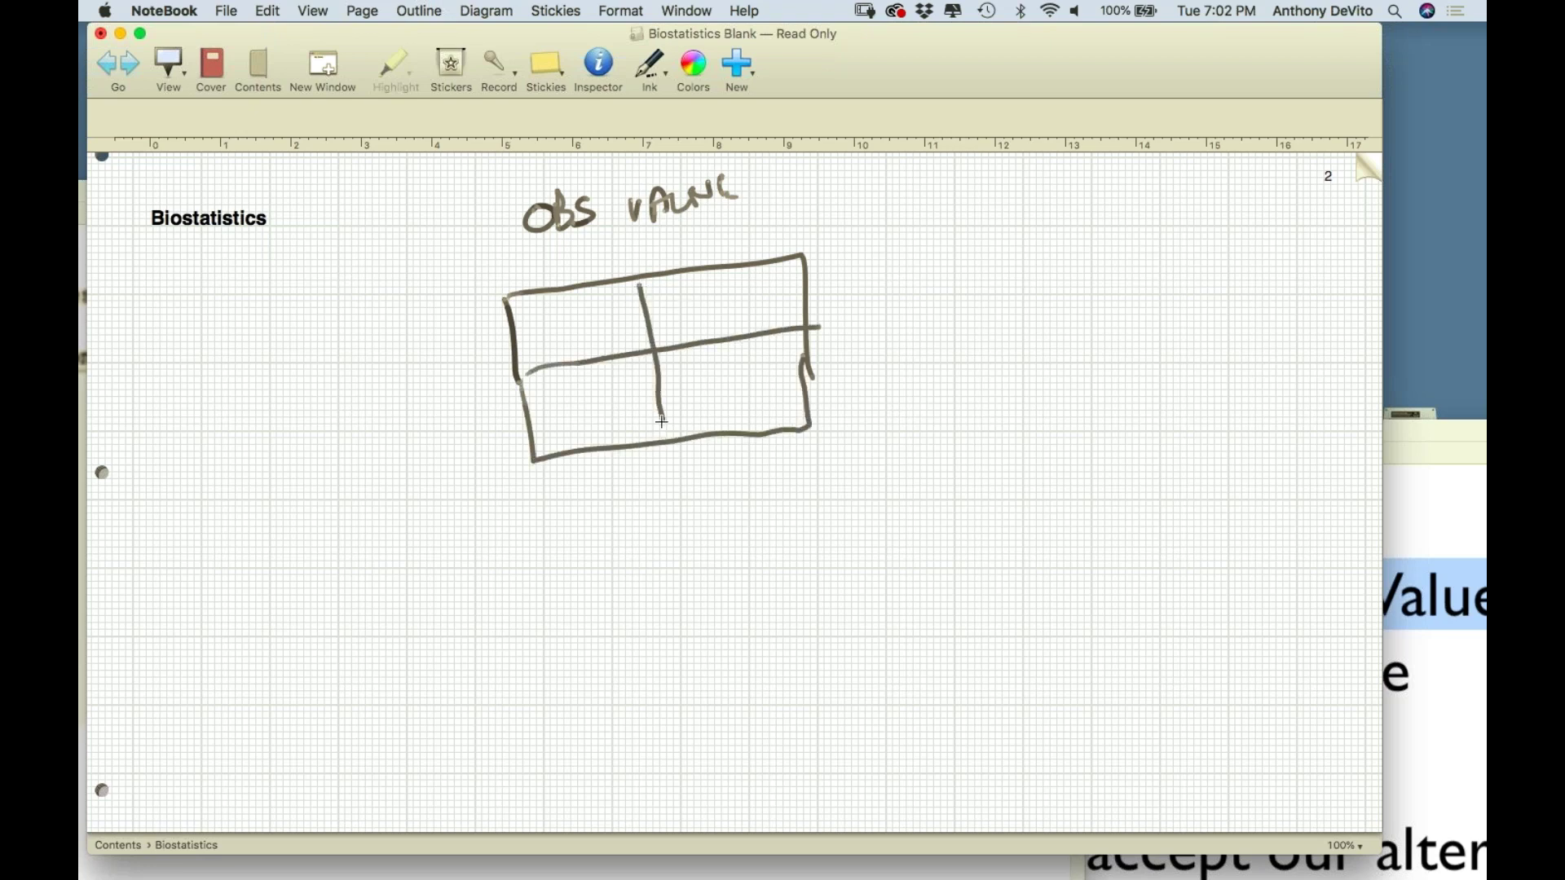
drag(420, 331, 425, 362)
mouse_move(431, 330)
mouse_down()
mouse_move(441, 359)
mouse_move(453, 326)
mouse_up()
mouse_move(459, 336)
mouse_down()
mouse_move(480, 325)
mouse_move(470, 339)
mouse_up()
drag(446, 404, 449, 430)
mouse_move(457, 400)
mouse_down()
mouse_move(464, 426)
mouse_move(473, 392)
mouse_move(492, 410)
mouse_up()
right_click(483, 401)
mouse_move(531, 259)
mouse_down()
mouse_move(534, 282)
mouse_move(601, 258)
mouse_up()
drag(592, 251, 593, 272)
drag(666, 235, 668, 259)
mouse_move(683, 230)
mouse_down()
mouse_move(681, 256)
mouse_move(724, 215)
mouse_move(756, 220)
mouse_up()
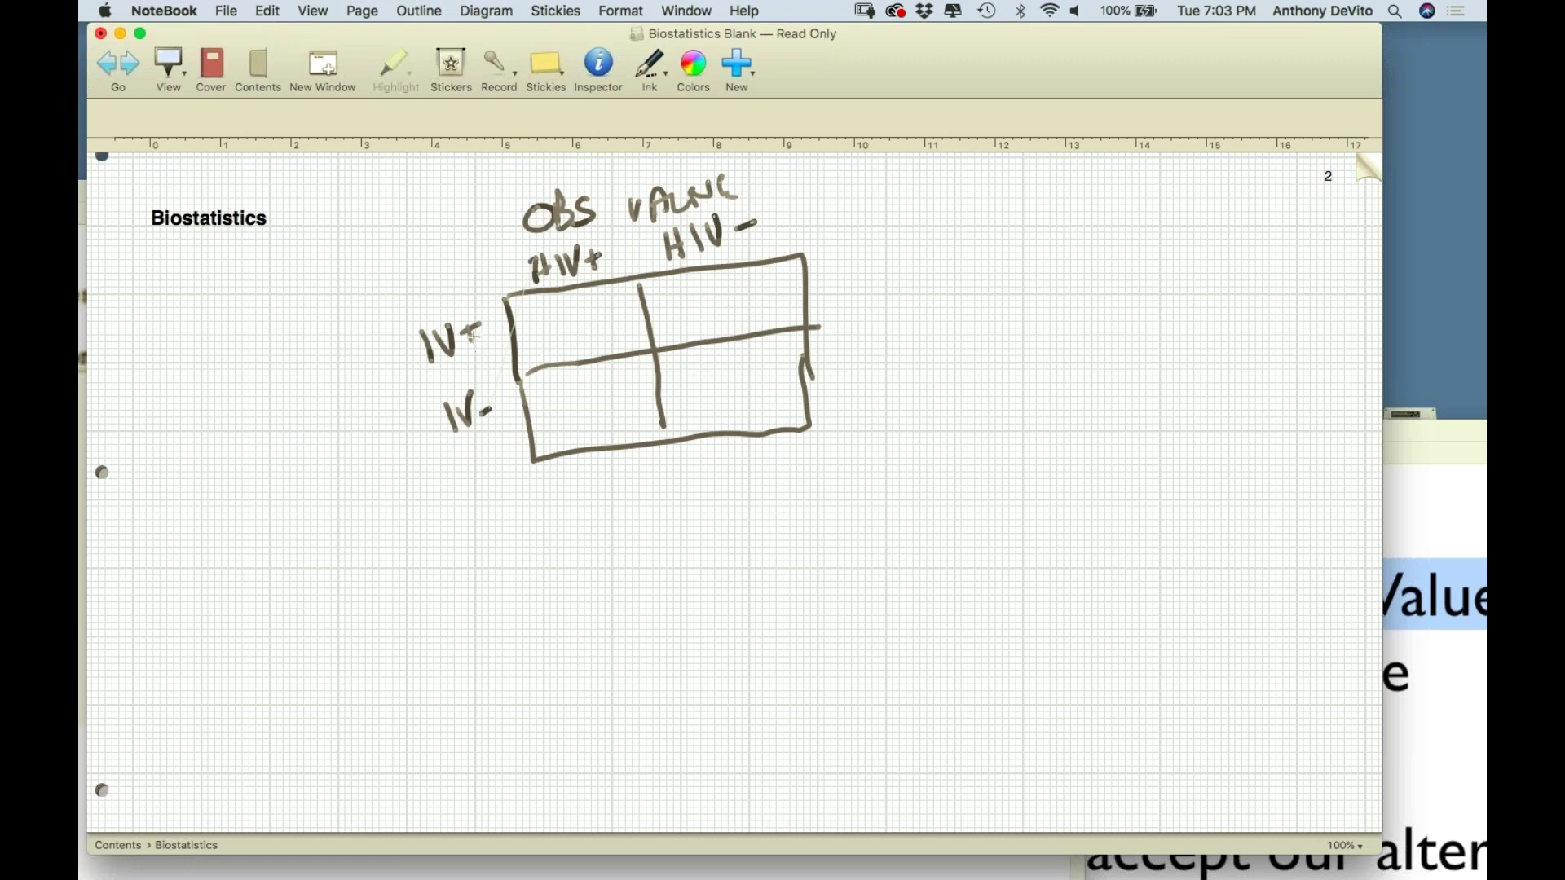
Write the observed table's row totals: 60 for IV+ and 210 for IV-
mouse_move(848, 272)
mouse_down()
mouse_move(849, 289)
mouse_move(869, 275)
mouse_up()
drag(840, 366, 865, 380)
drag(871, 355, 869, 381)
mouse_move(887, 352)
mouse_down()
mouse_move(898, 367)
mouse_move(885, 357)
mouse_up()
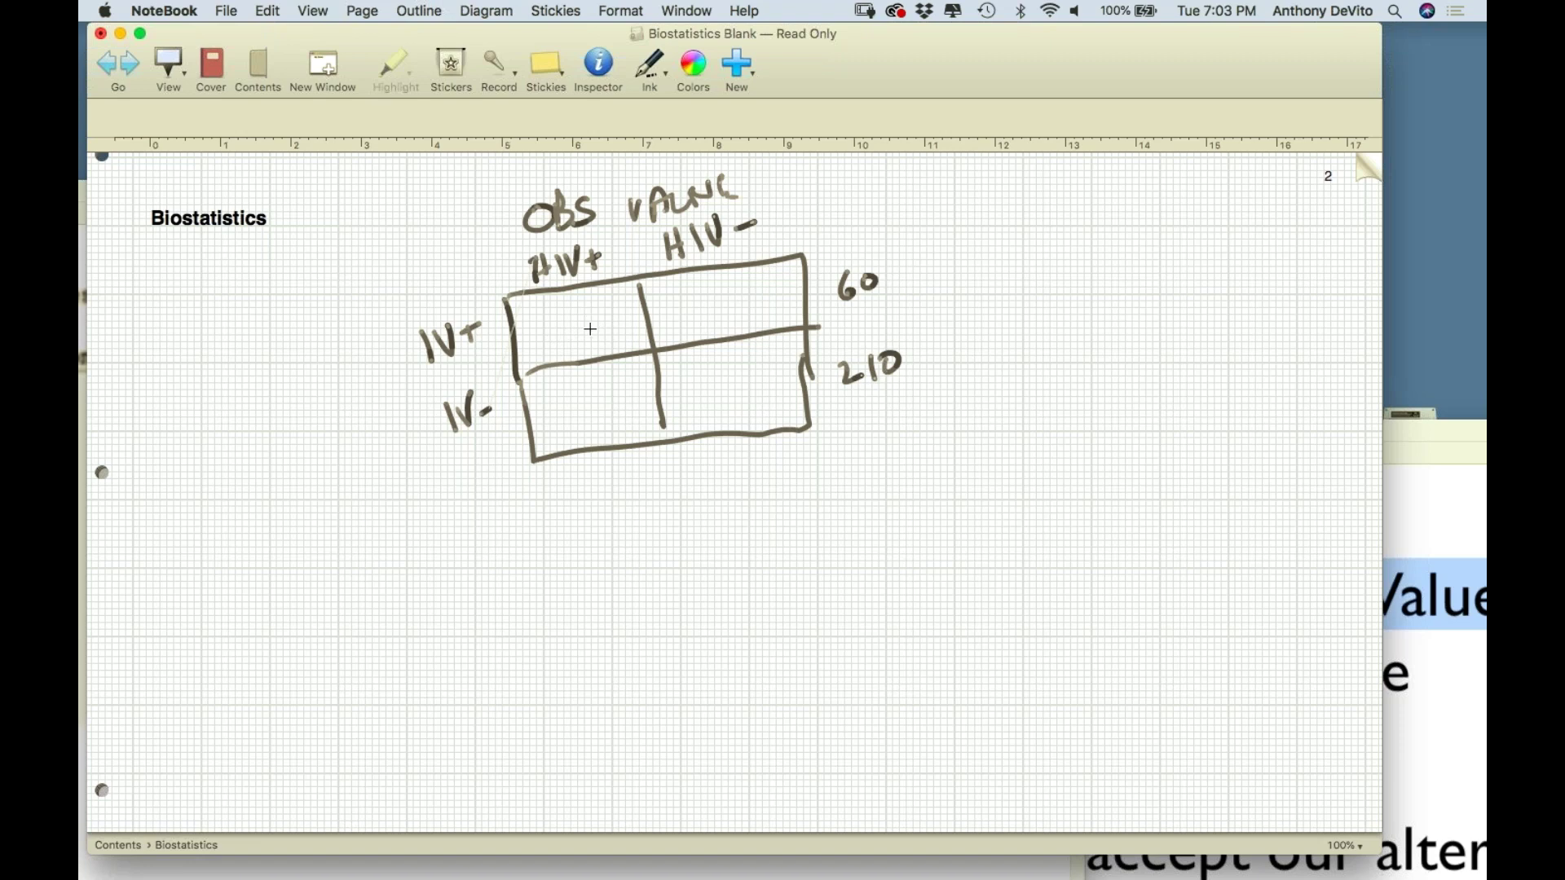
Fill in the observed table with 30 and 30 in the IV+ row and 40 and 170 in the IV- row
mouse_move(562, 320)
mouse_down()
mouse_move(561, 346)
mouse_move(592, 323)
mouse_up()
mouse_move(690, 295)
mouse_down()
mouse_move(685, 324)
mouse_move(719, 299)
mouse_up()
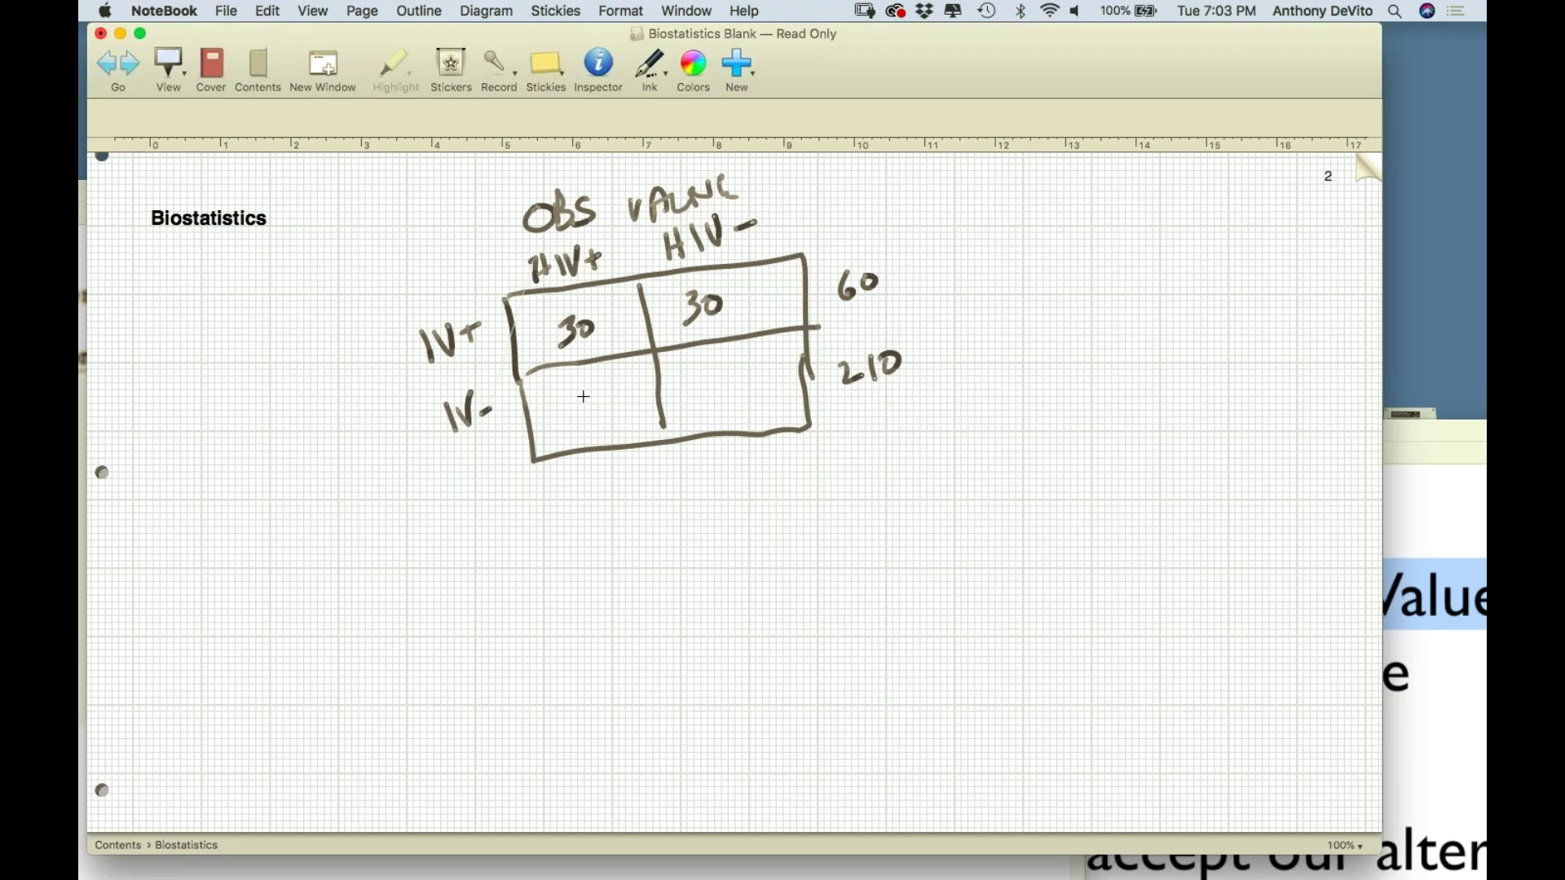
drag(577, 393, 588, 417)
mouse_move(613, 398)
mouse_down()
mouse_move(599, 406)
mouse_move(612, 396)
mouse_up()
drag(700, 371, 703, 398)
mouse_move(713, 372)
mouse_down()
mouse_move(729, 369)
mouse_move(725, 394)
mouse_move(742, 371)
mouse_up()
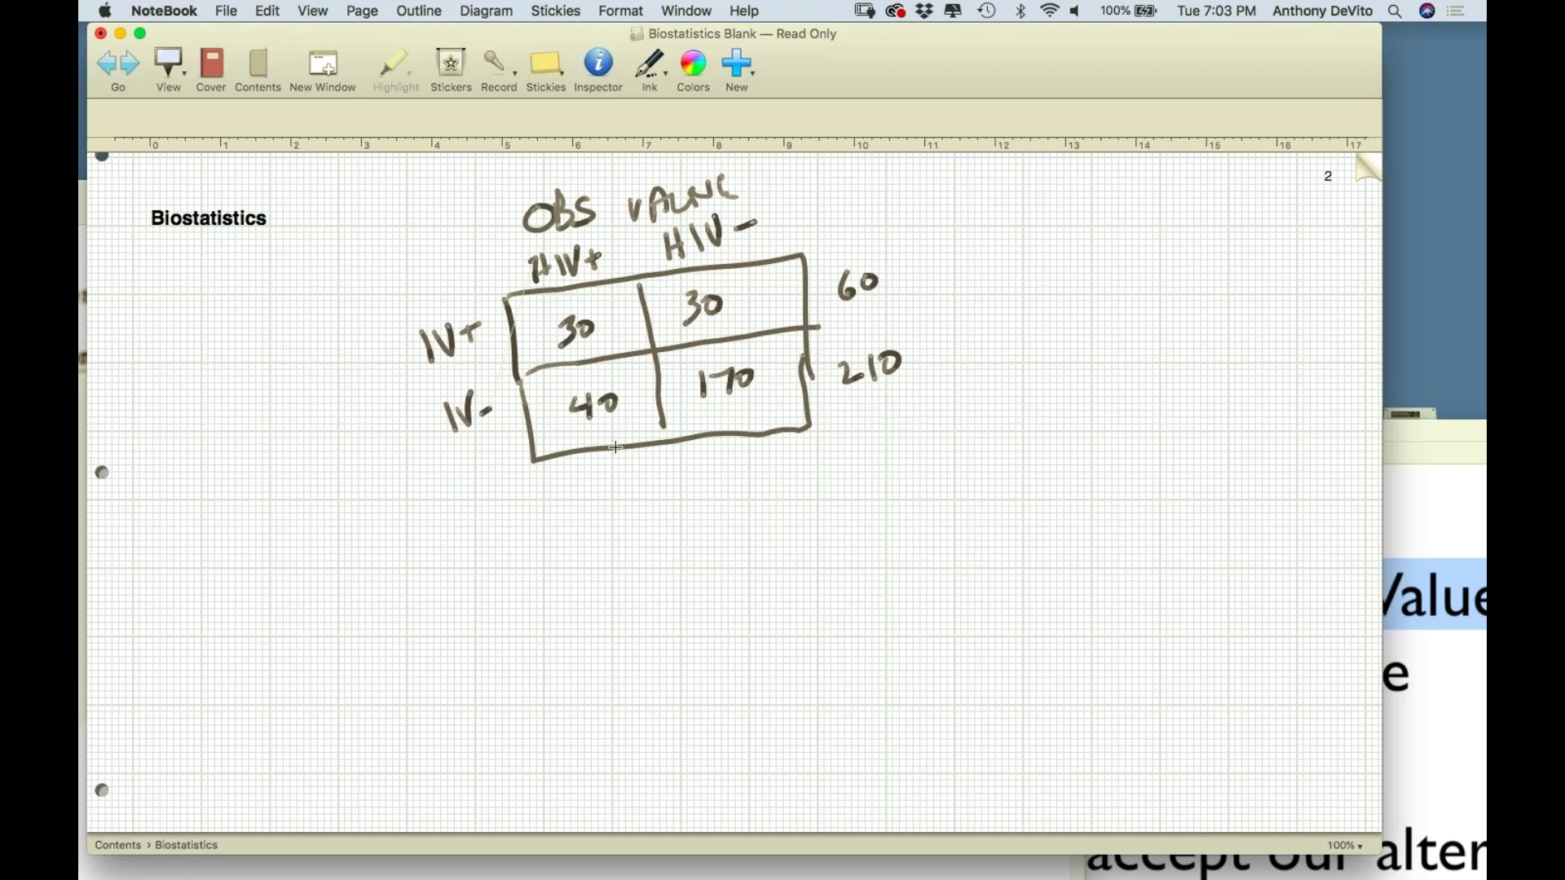
Write column totals 70 and 200 and grand total 270, circling 70 and 270 and underlining 70
mouse_move(583, 475)
mouse_down()
mouse_move(618, 478)
mouse_move(759, 456)
mouse_up()
mouse_move(858, 438)
mouse_down()
mouse_move(895, 458)
mouse_move(901, 434)
mouse_move(906, 468)
mouse_move(877, 429)
mouse_up()
mouse_move(593, 518)
mouse_down()
mouse_move(648, 484)
mouse_move(610, 459)
mouse_move(578, 482)
mouse_move(613, 508)
mouse_up()
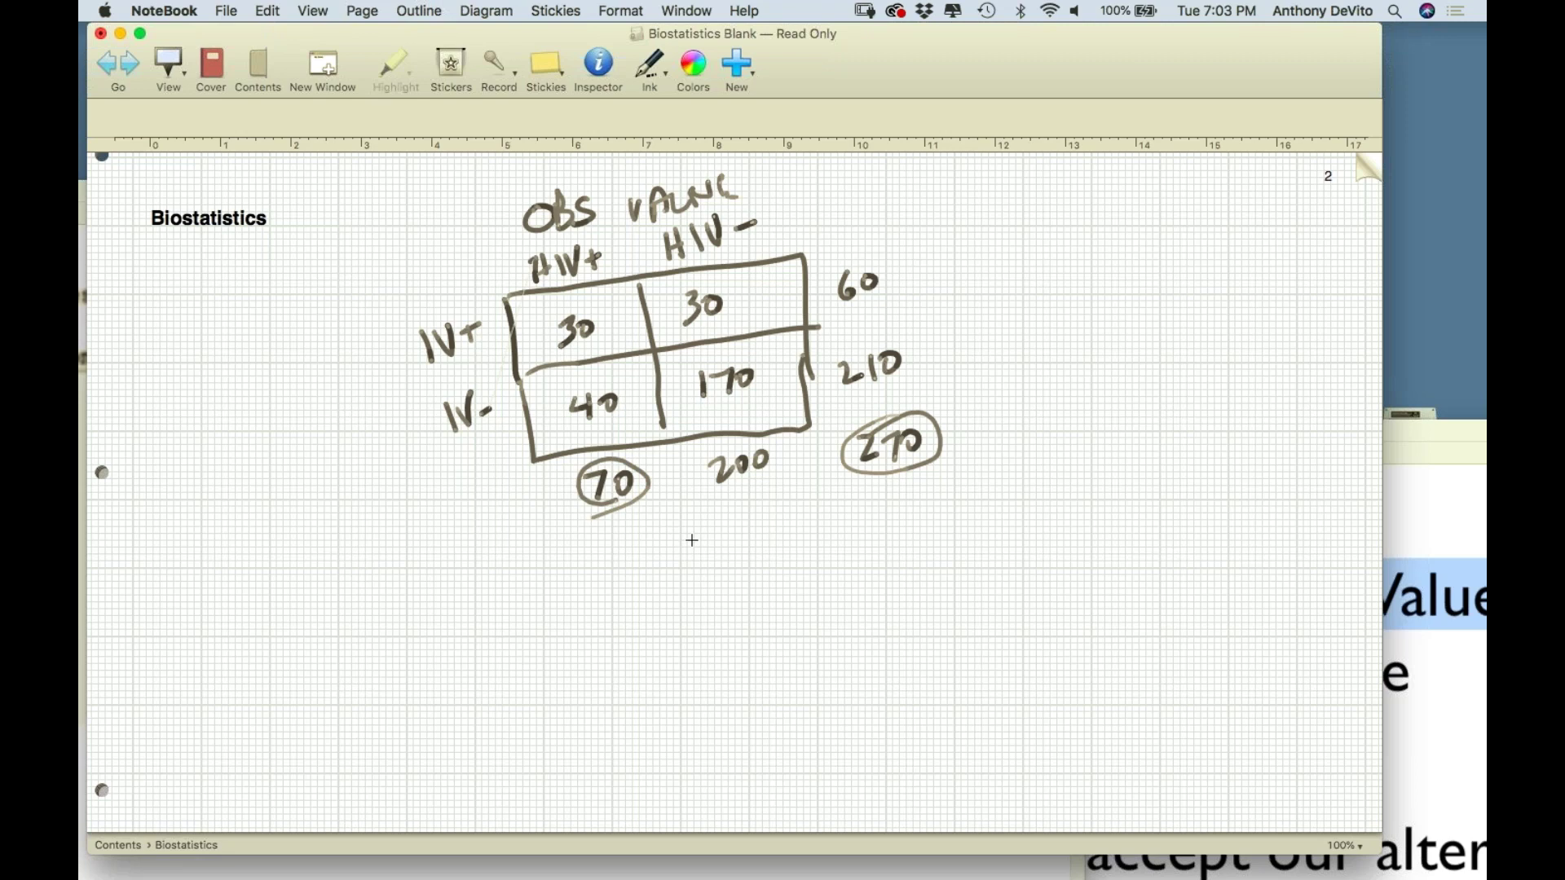
Write PREV = 70/200 beside the observed table, and open Calculator clear of the handwriting
mouse_move(951, 232)
mouse_down()
mouse_move(1034, 230)
mouse_move(1095, 183)
mouse_move(1116, 195)
mouse_move(1083, 220)
mouse_move(1111, 212)
mouse_move(1107, 240)
mouse_move(1149, 228)
mouse_up()
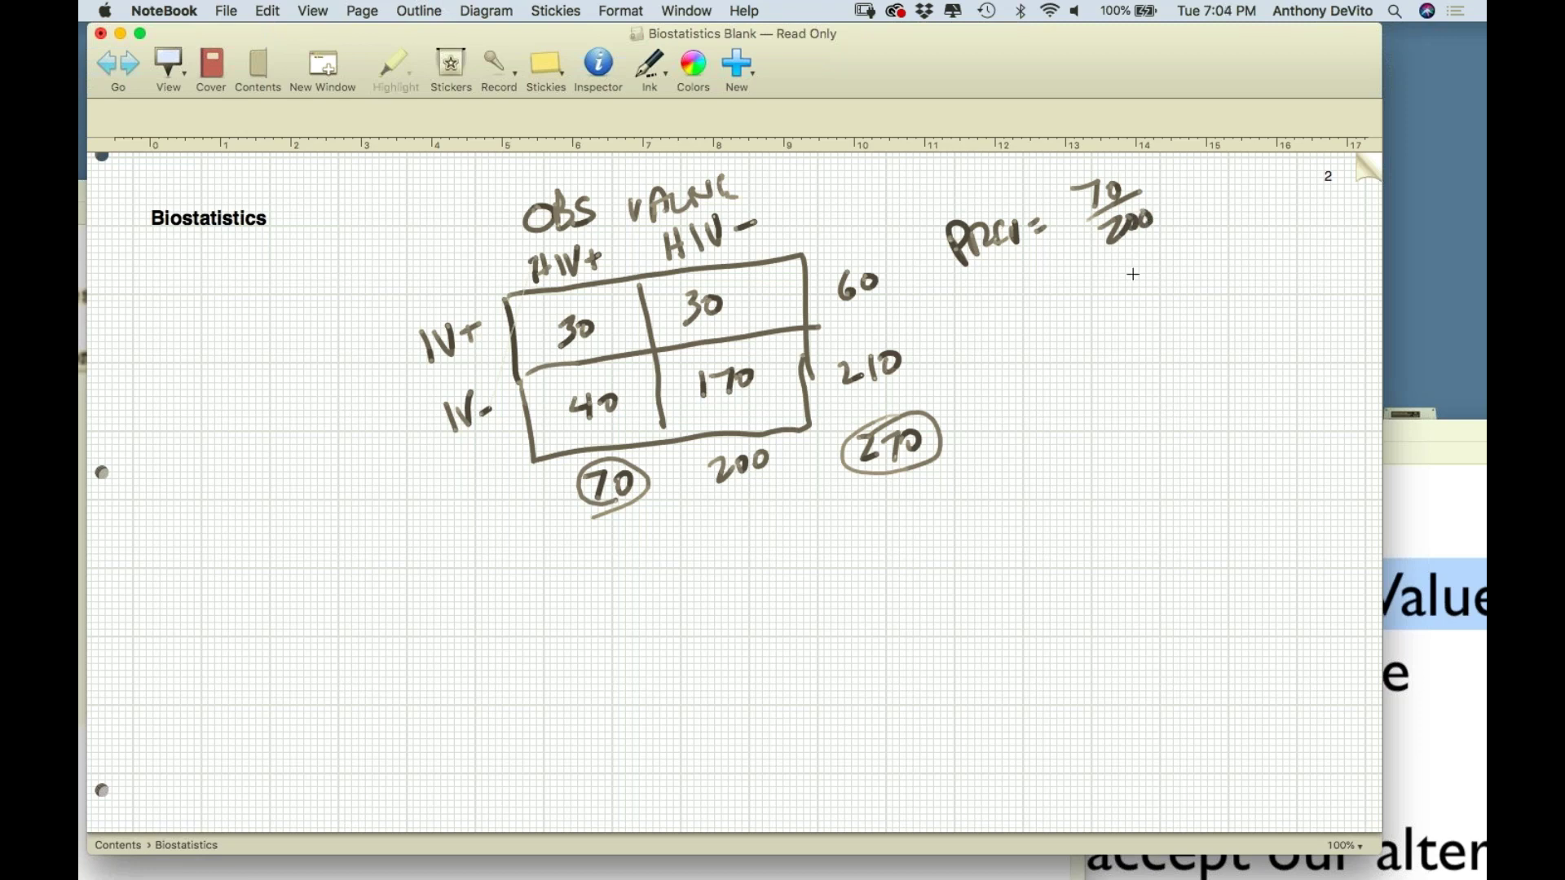
mouse_move(245, 872)
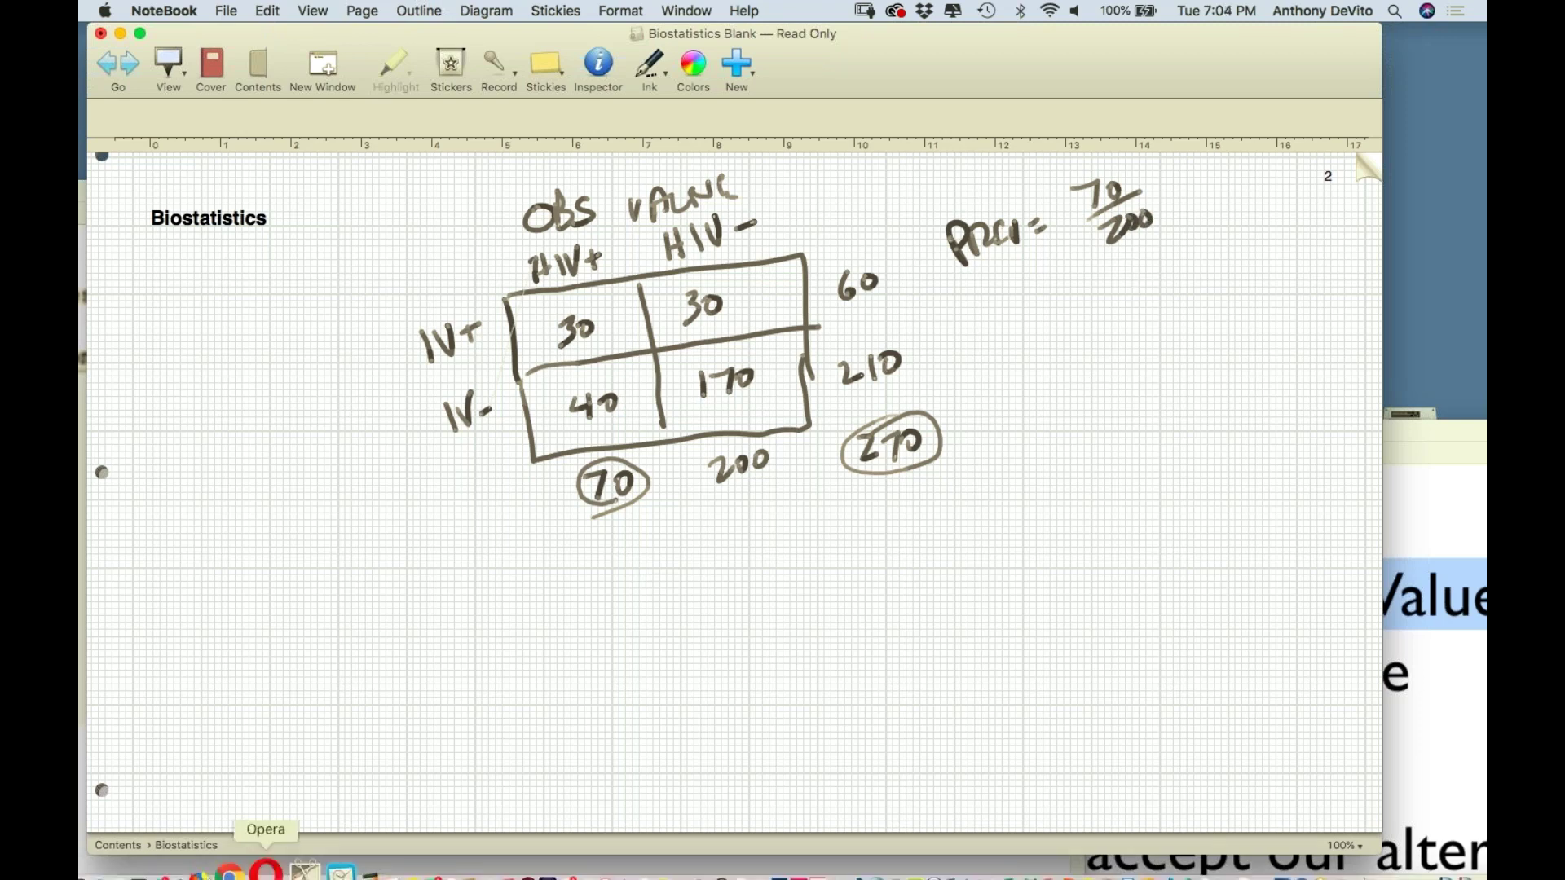
click(327, 822)
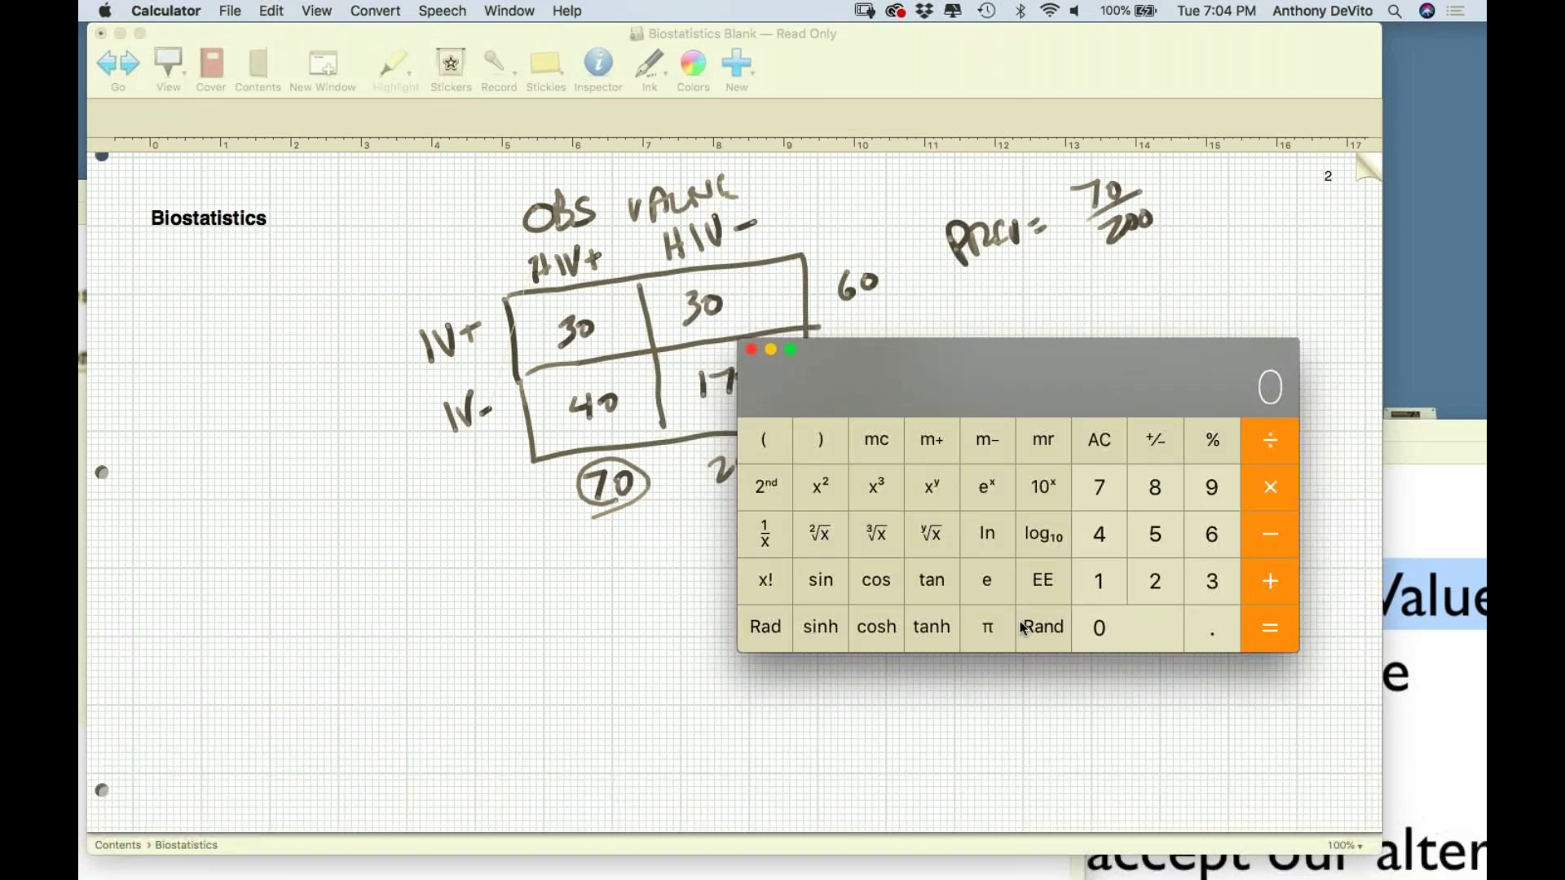
drag(1089, 381, 837, 375)
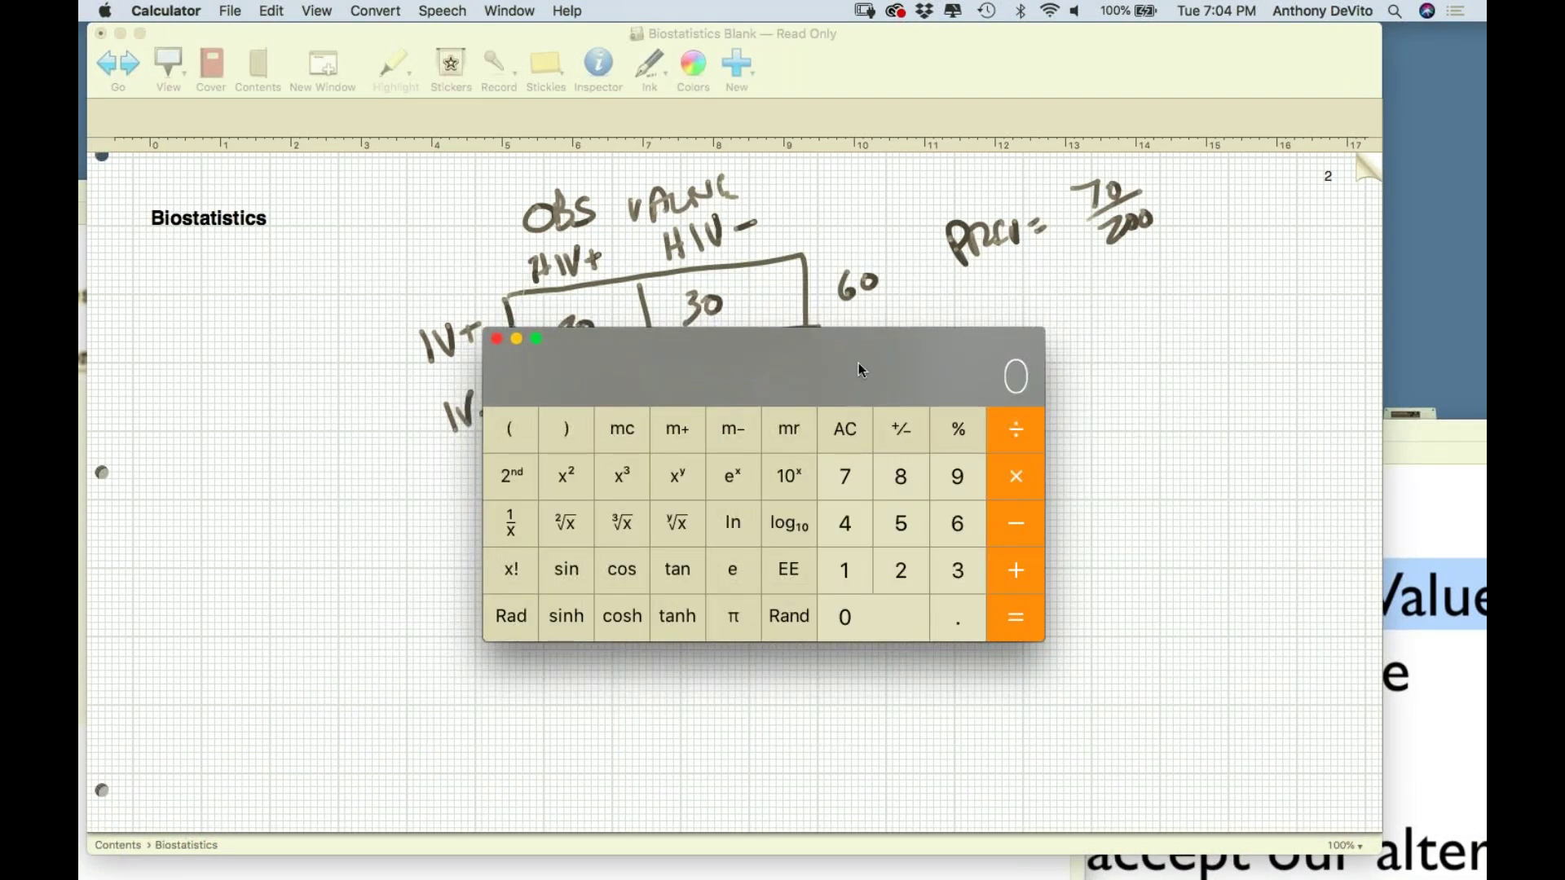
drag(807, 379, 811, 381)
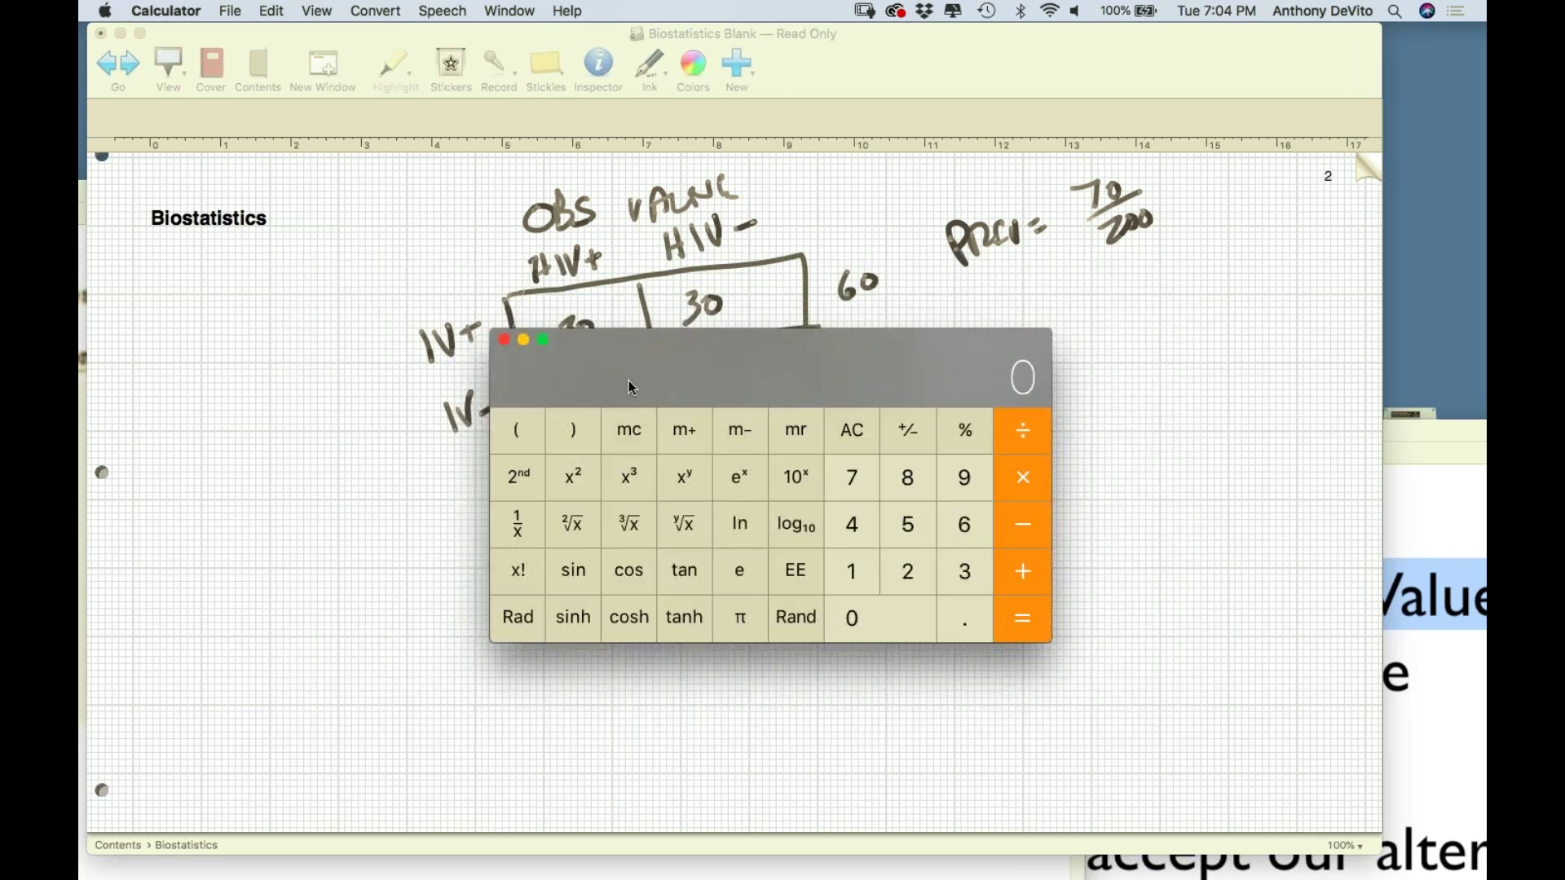
drag(631, 386, 679, 765)
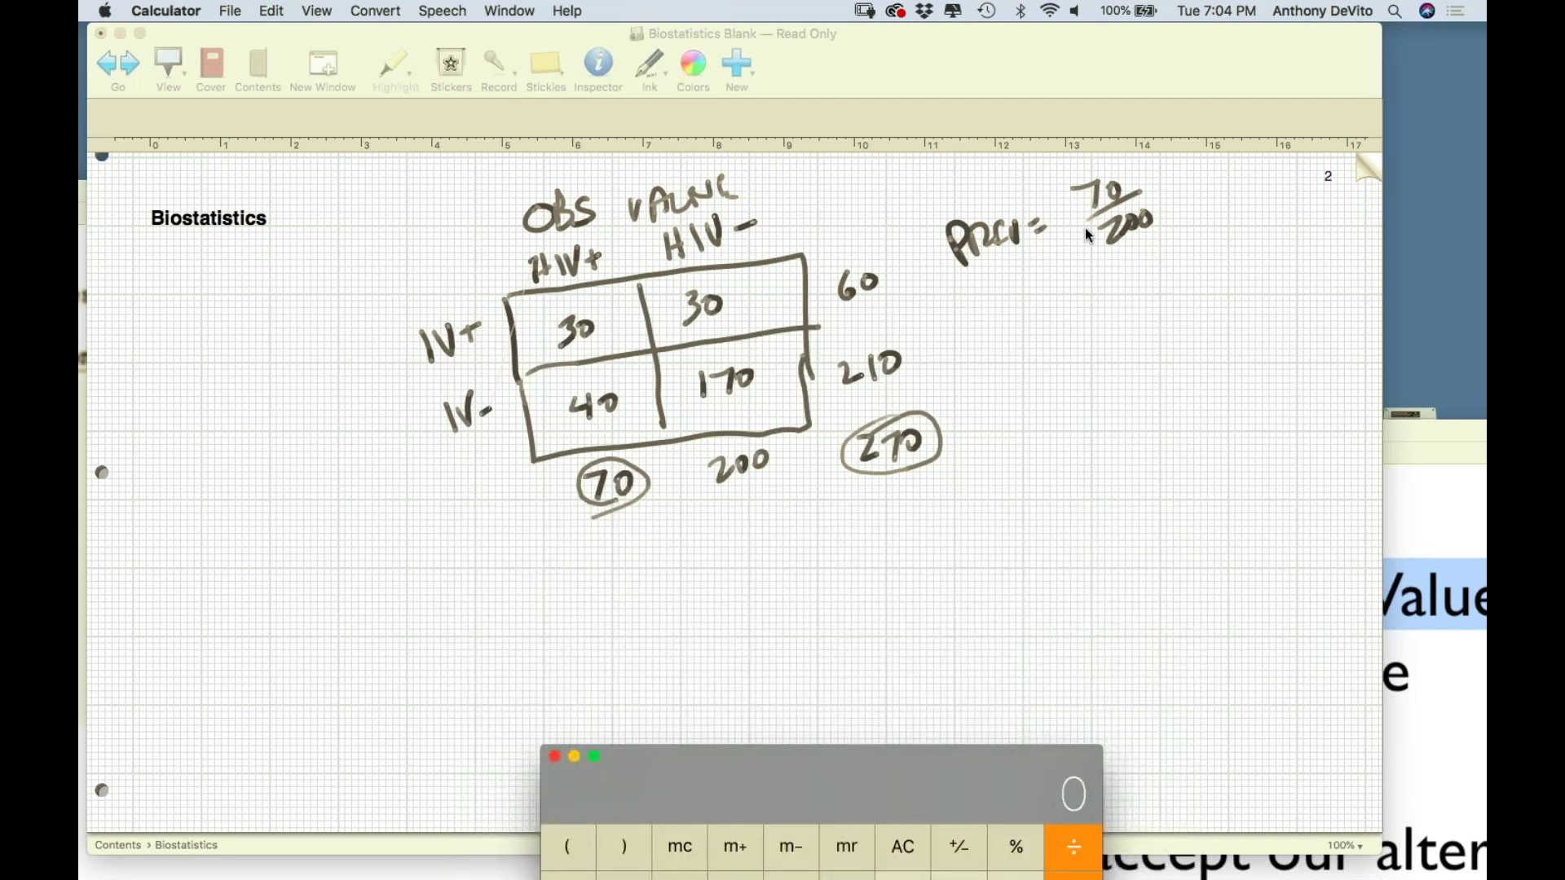
Write .35 as the prevalence below the 70/200 fraction
click(1098, 303)
drag(1115, 277, 1119, 311)
drag(1143, 286, 1164, 262)
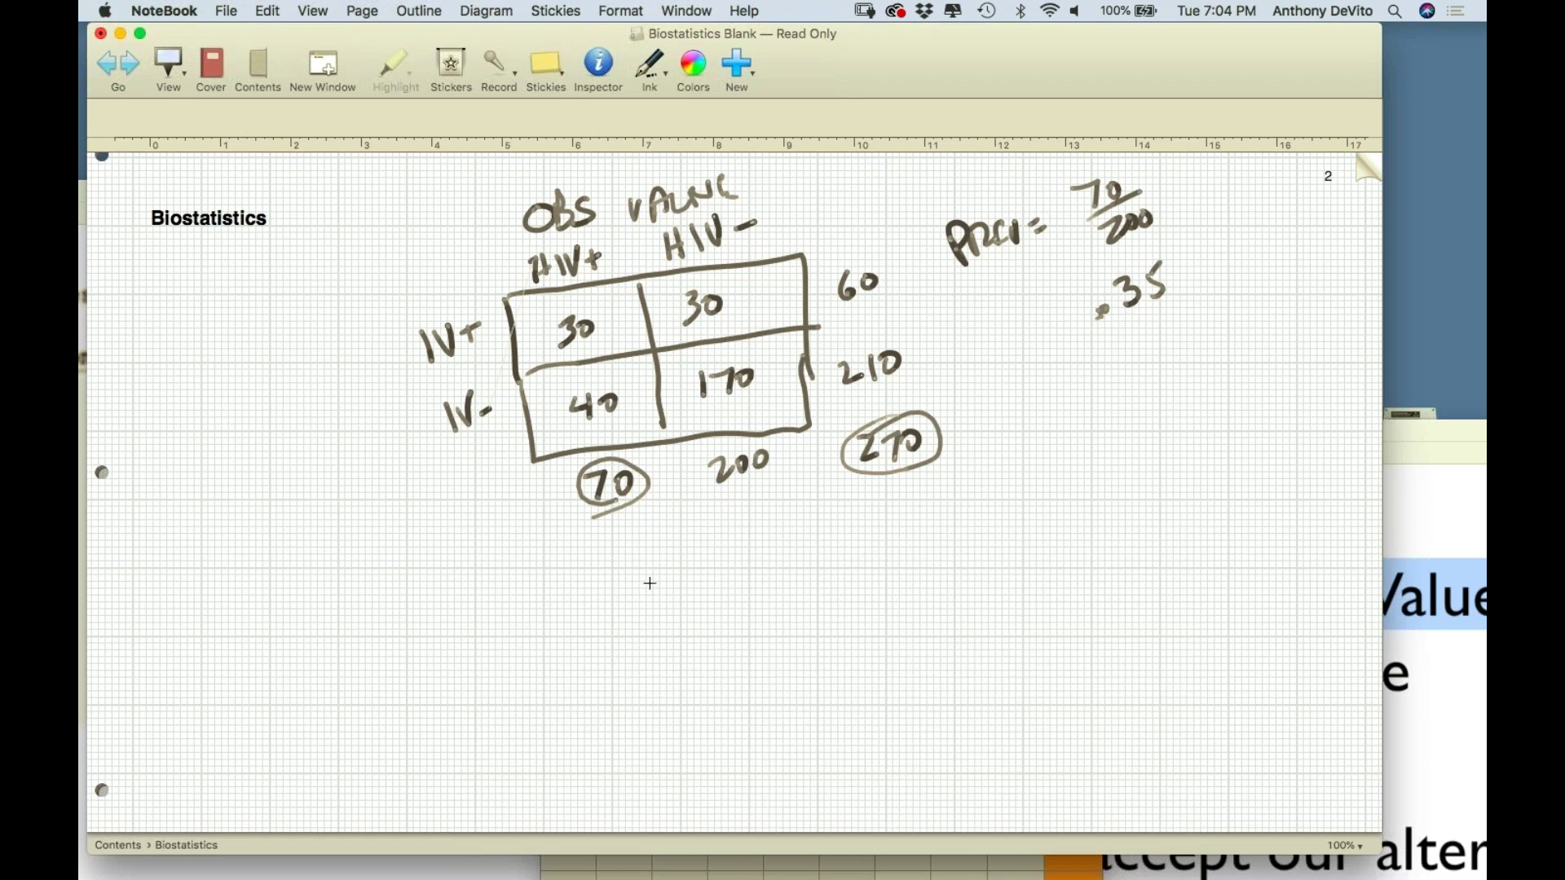
Draw a second two-by-two grid below the observed values table
drag(575, 574, 600, 693)
mouse_move(575, 575)
mouse_down()
mouse_move(841, 528)
mouse_move(866, 643)
mouse_up()
drag(604, 702, 863, 655)
drag(596, 631, 853, 585)
drag(697, 561, 734, 676)
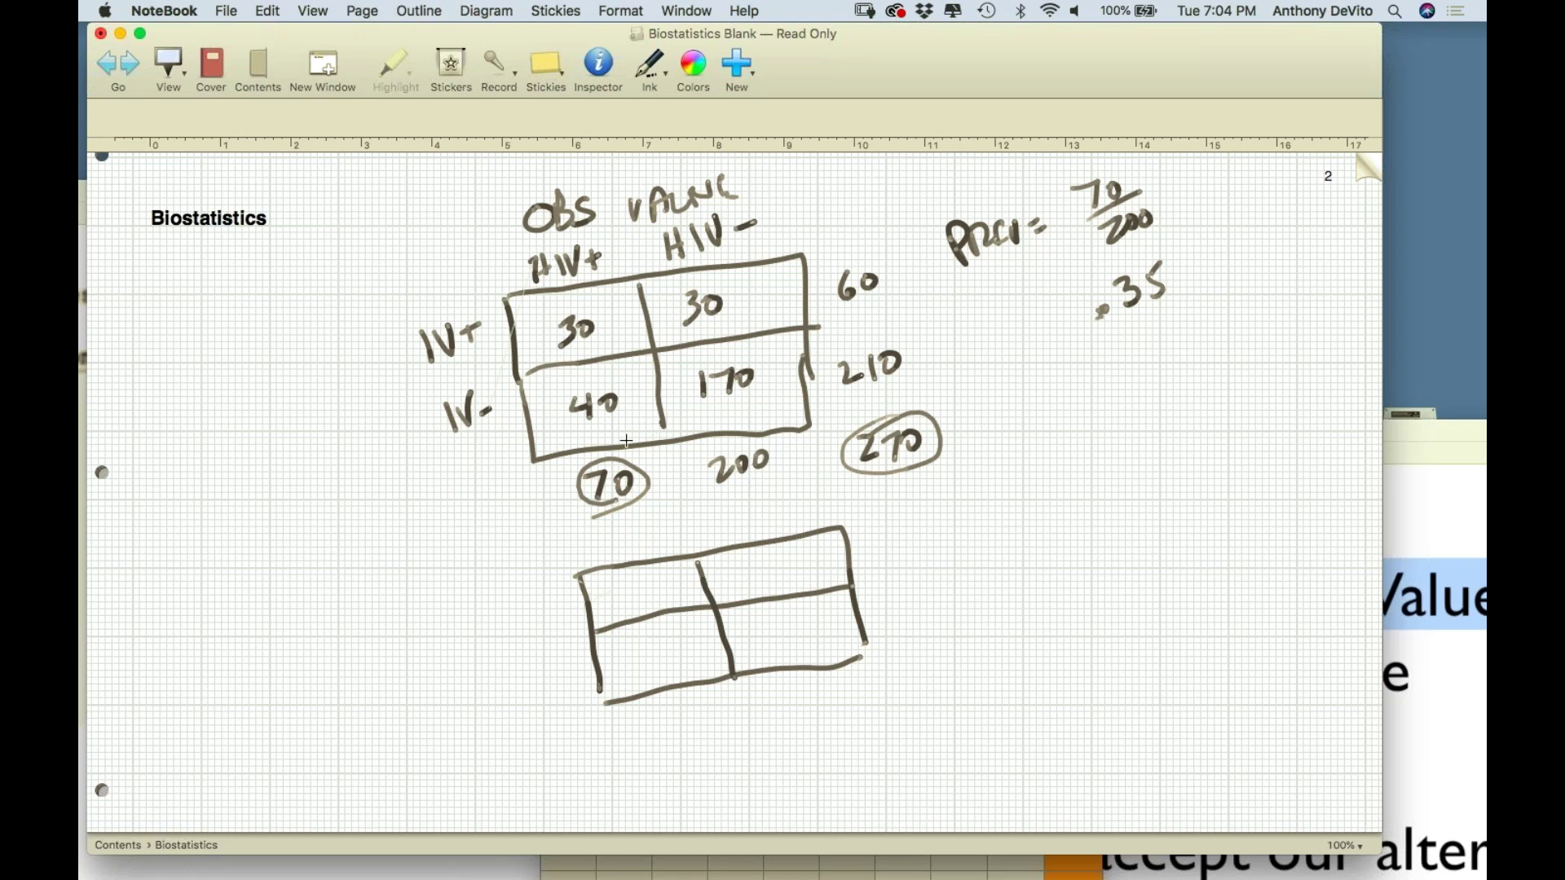
Label the second table's rows IV+ and IV- and its columns HIV+ and HIV-
mouse_move(498, 584)
mouse_down()
mouse_move(510, 619)
mouse_move(538, 589)
mouse_up()
mouse_move(542, 604)
mouse_down()
mouse_move(561, 601)
mouse_move(555, 616)
mouse_up()
mouse_move(523, 671)
mouse_down()
mouse_move(533, 694)
mouse_move(560, 653)
mouse_move(582, 664)
mouse_up()
mouse_move(613, 534)
mouse_down()
mouse_move(616, 561)
mouse_move(629, 541)
mouse_up()
mouse_move(626, 529)
mouse_down()
mouse_move(628, 556)
mouse_move(662, 520)
mouse_move(677, 540)
mouse_up()
drag(668, 530, 732, 526)
drag(719, 516, 749, 530)
drag(756, 505, 799, 501)
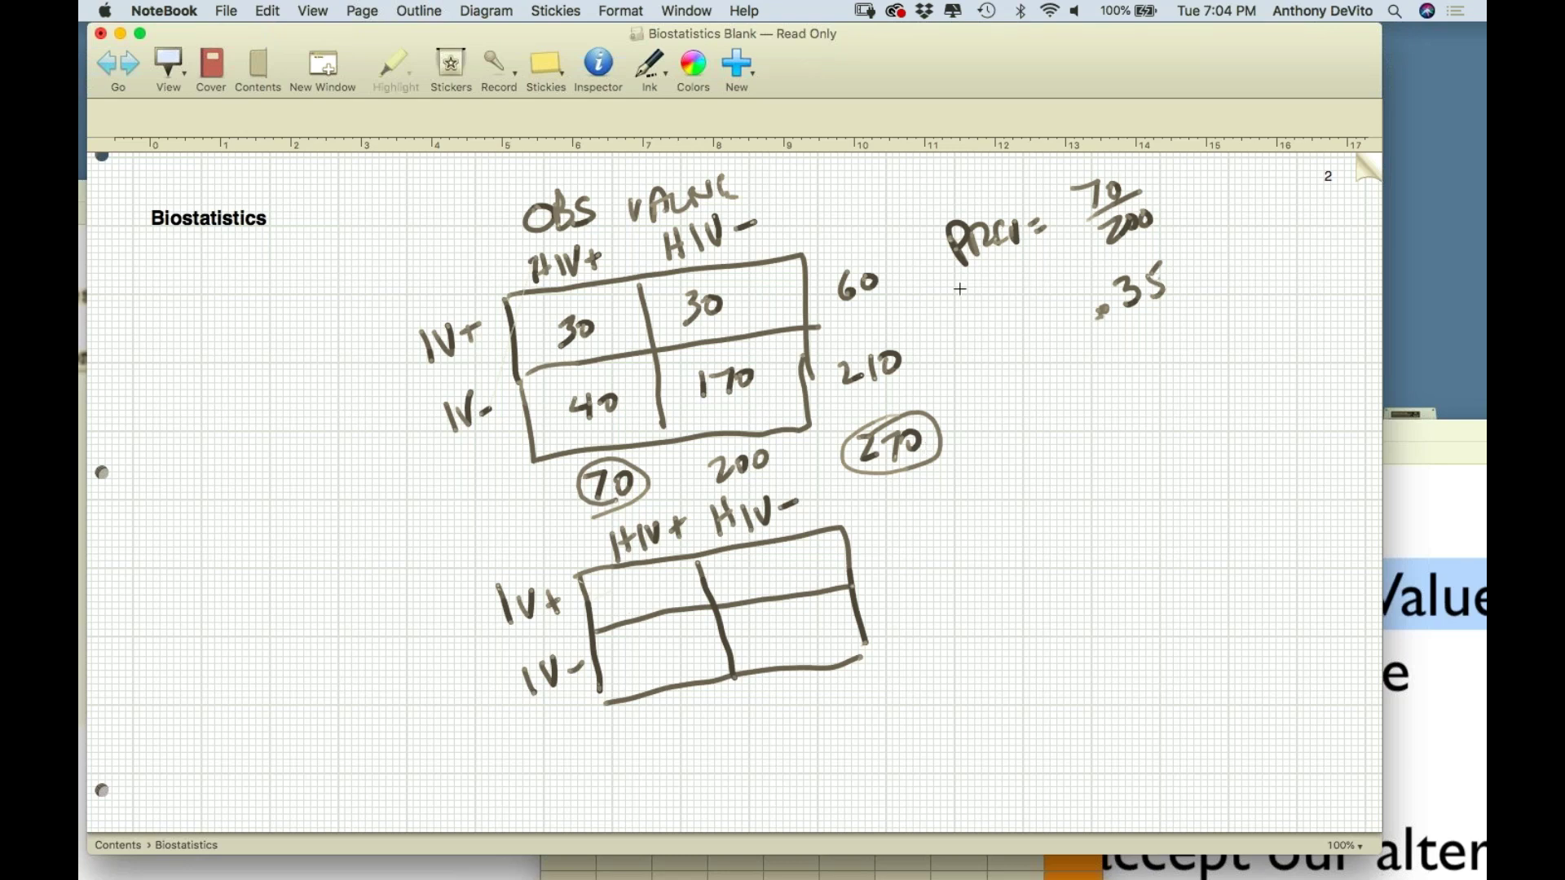
Write row totals 60 and 210 beside the second table
drag(898, 534, 890, 557)
mouse_move(910, 539)
mouse_down()
mouse_move(905, 556)
mouse_move(911, 539)
mouse_up()
mouse_move(907, 607)
mouse_down()
mouse_move(925, 626)
mouse_move(932, 608)
mouse_move(932, 627)
mouse_up()
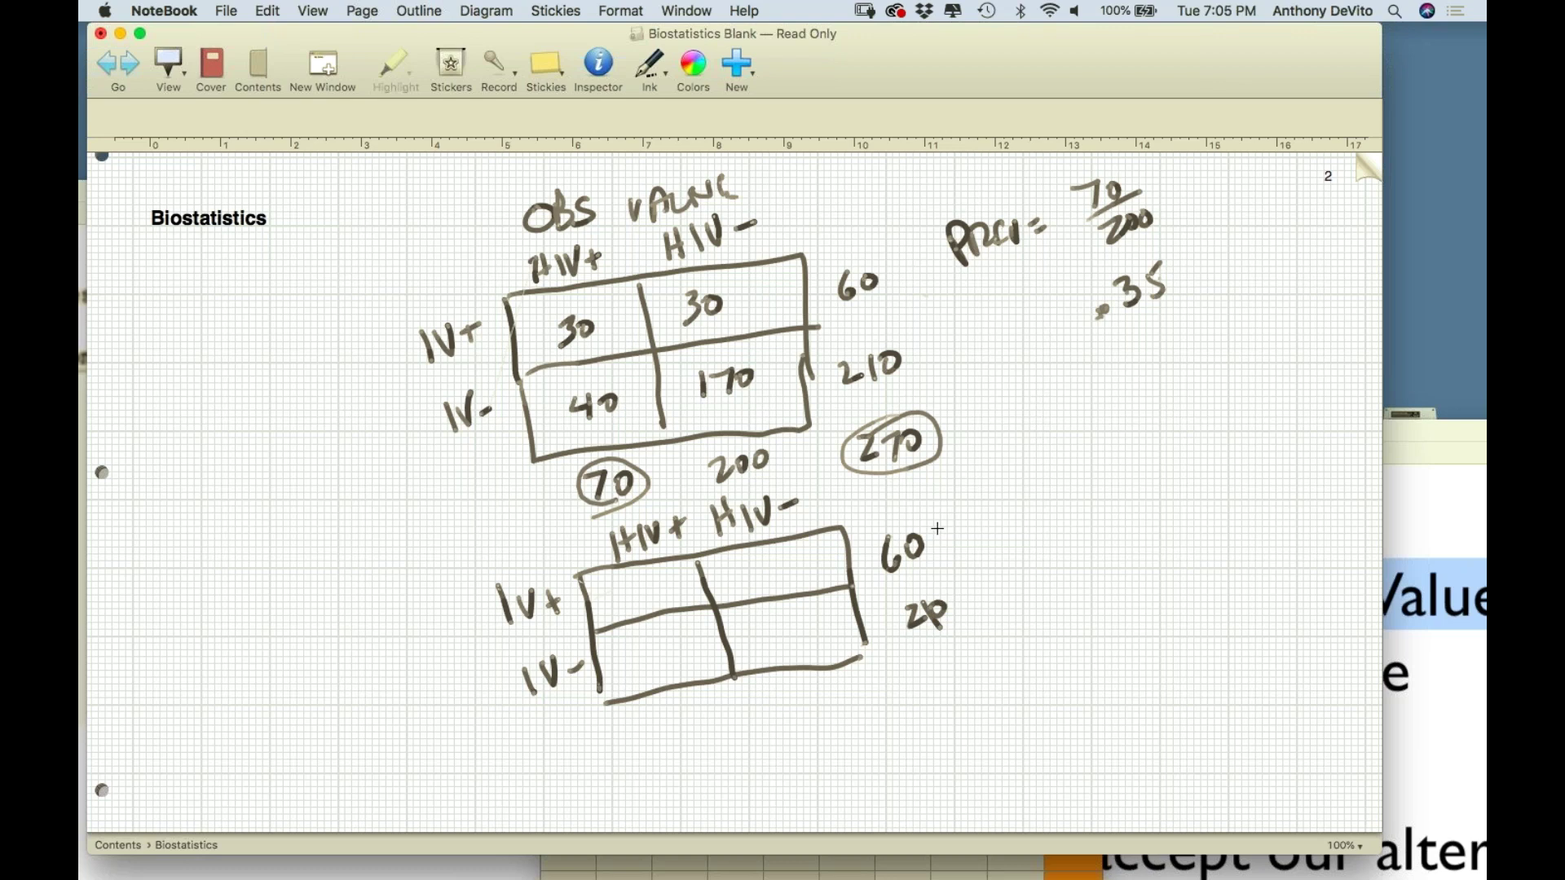
Switch to Calculator, multiply 60 by .35, and close the calculator
mouse_move(937, 876)
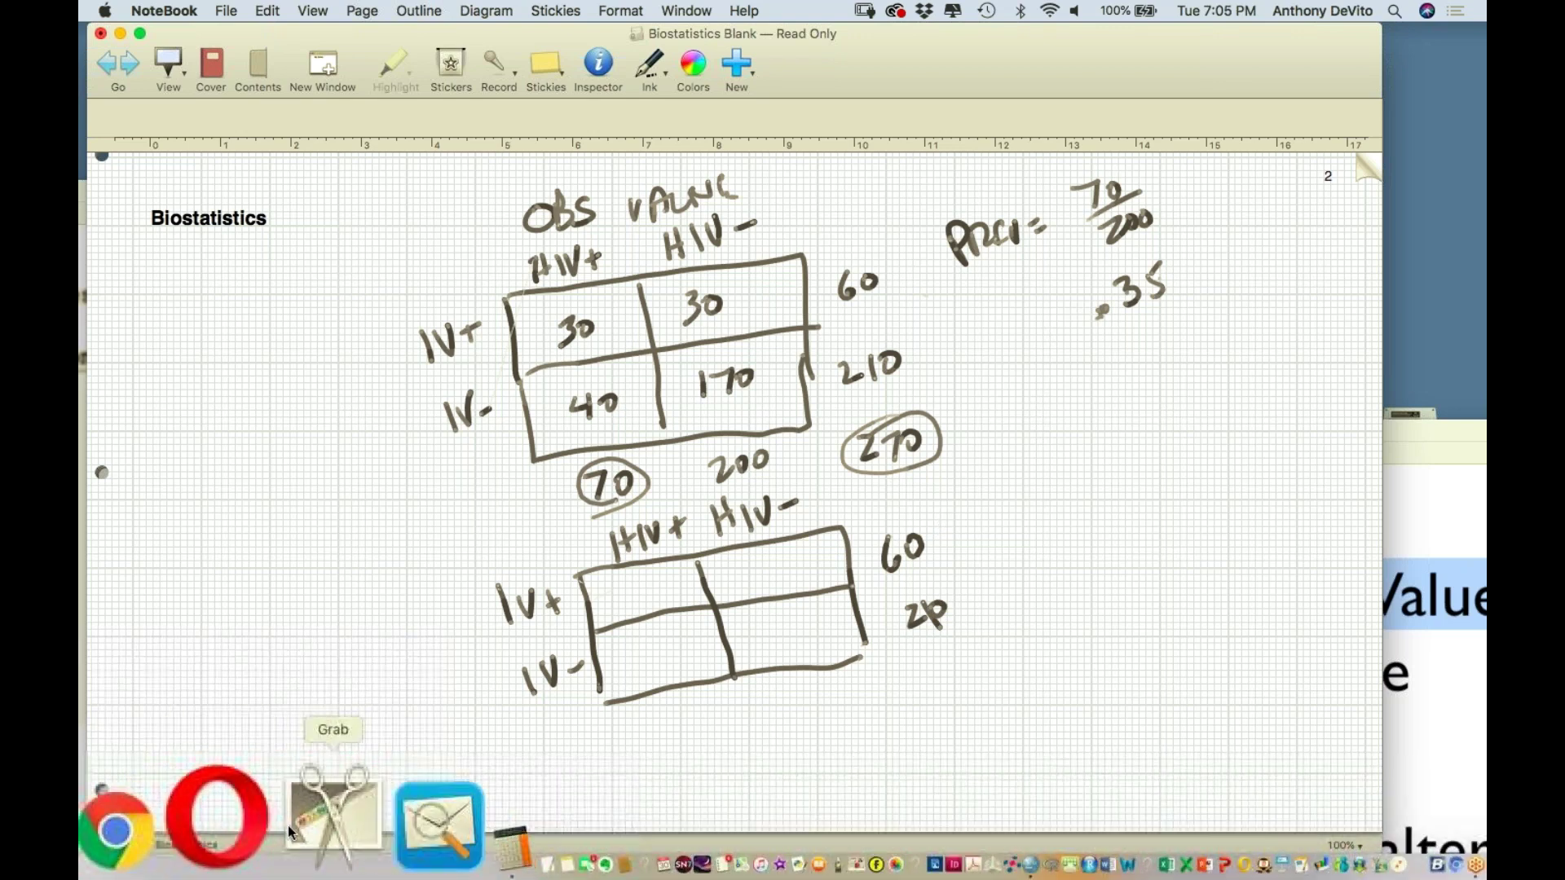
click(332, 815)
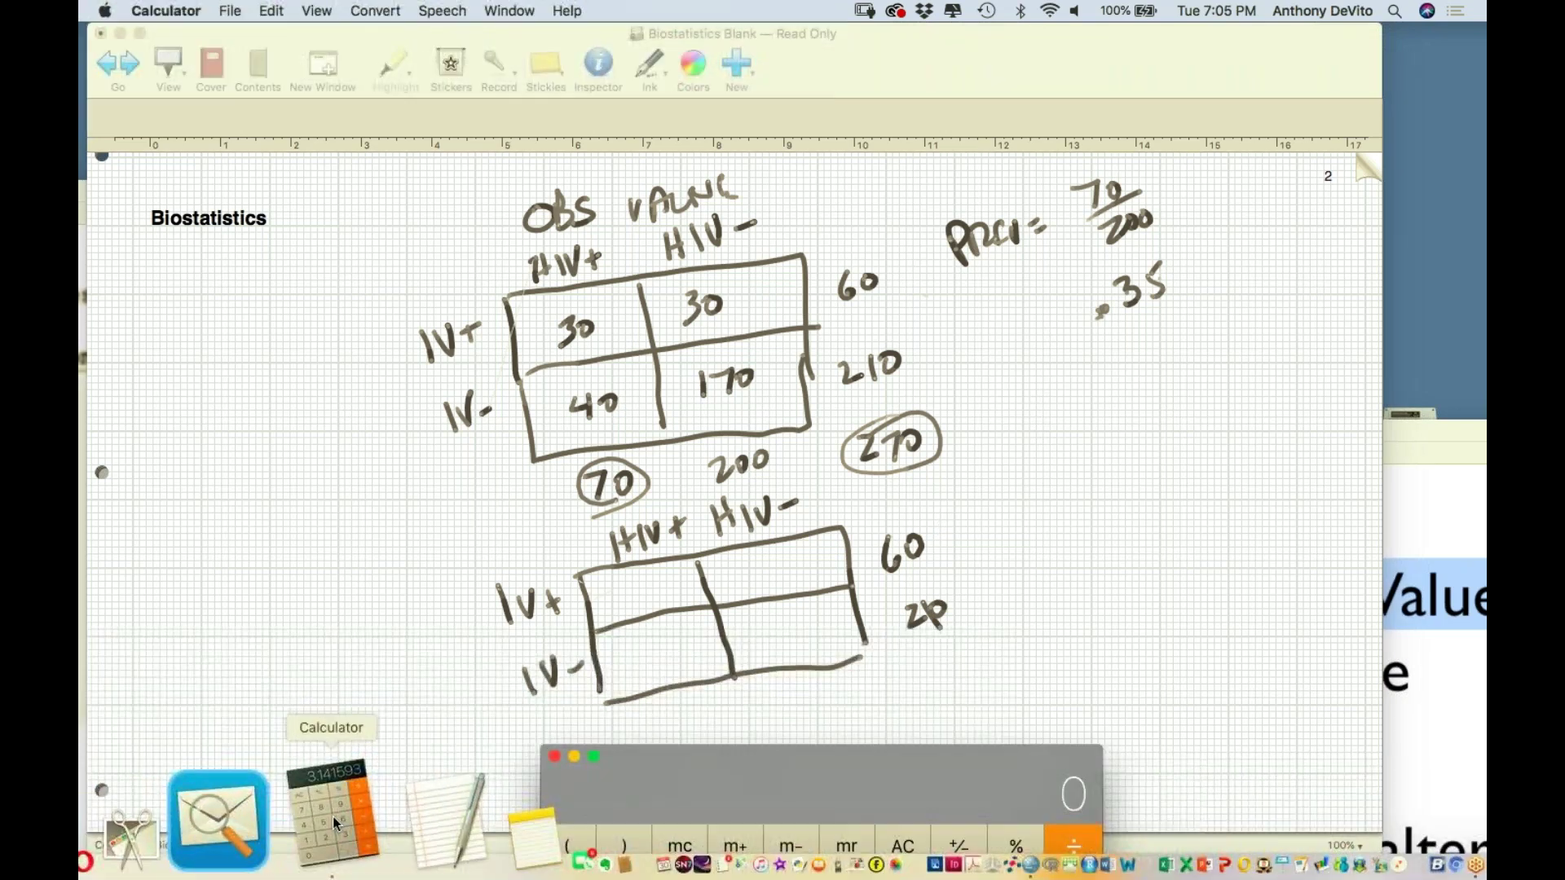
drag(743, 765, 496, 401)
click(766, 625)
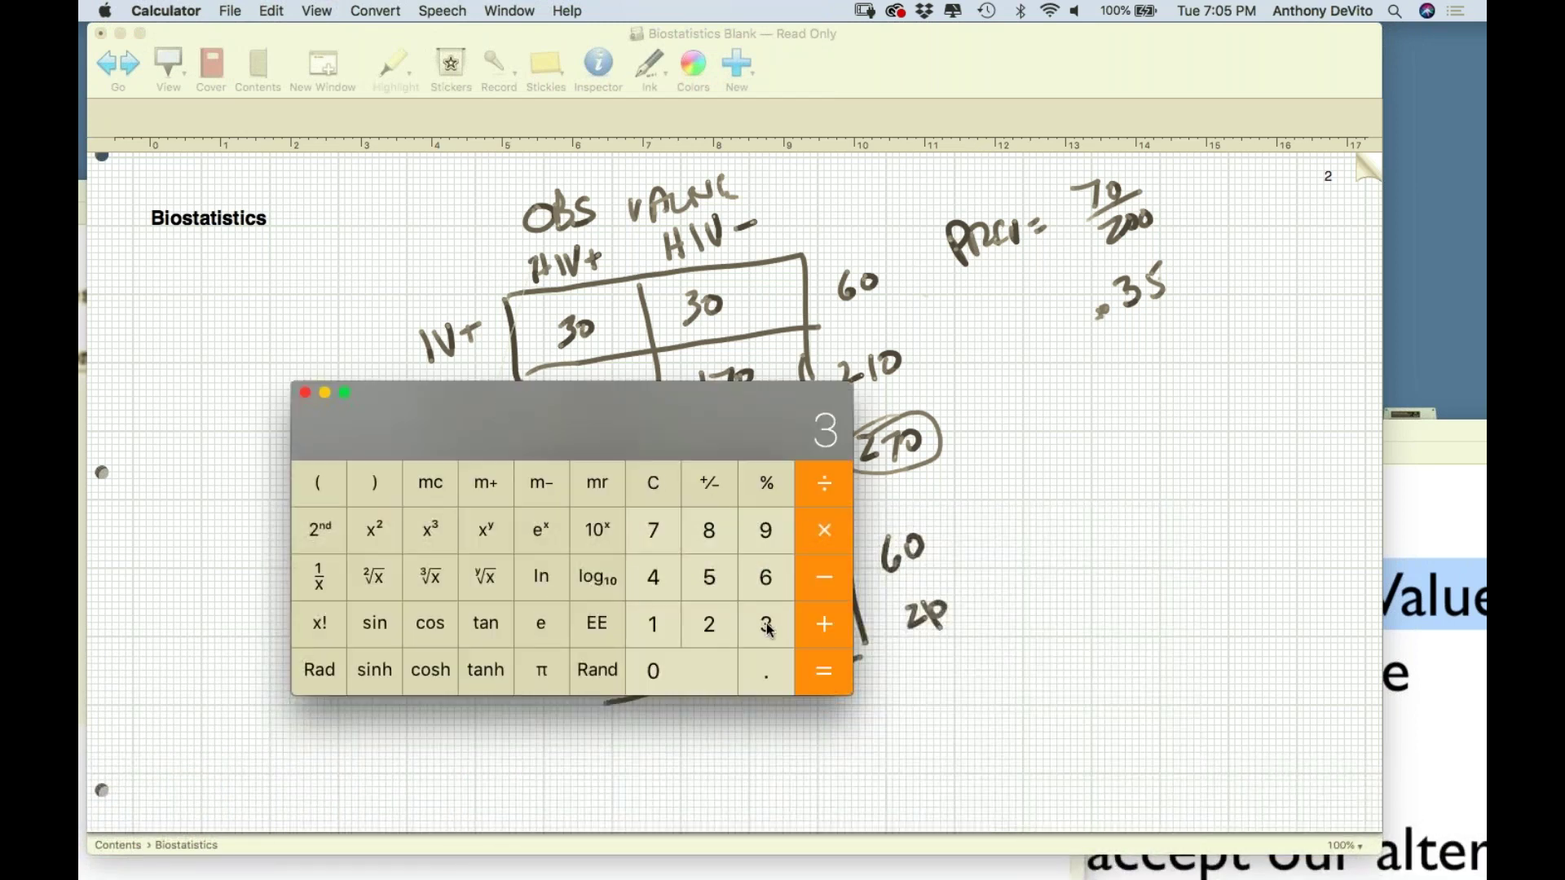
click(657, 482)
click(765, 577)
click(638, 671)
click(829, 536)
click(764, 673)
click(763, 617)
click(711, 580)
click(818, 674)
click(324, 394)
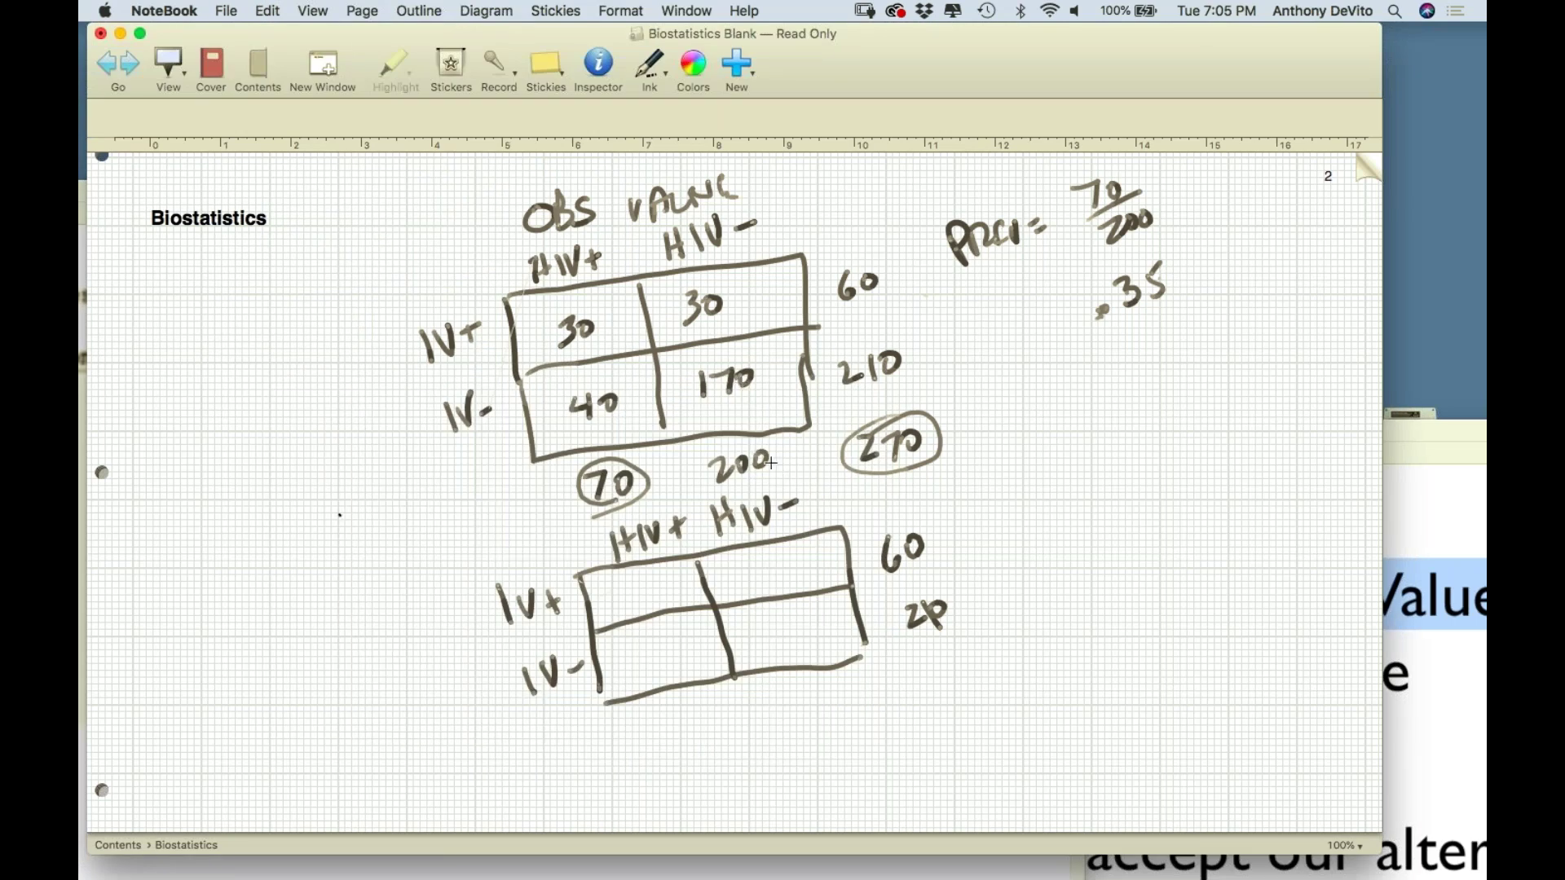
Correct the observed table to 180 for IV-/HIV-, with totals of 210 for HIV-, 220 for IV- and 280 overall
drag(746, 441, 751, 489)
mouse_move(895, 434)
mouse_down()
mouse_move(893, 460)
mouse_move(888, 444)
mouse_up()
right_click(716, 383)
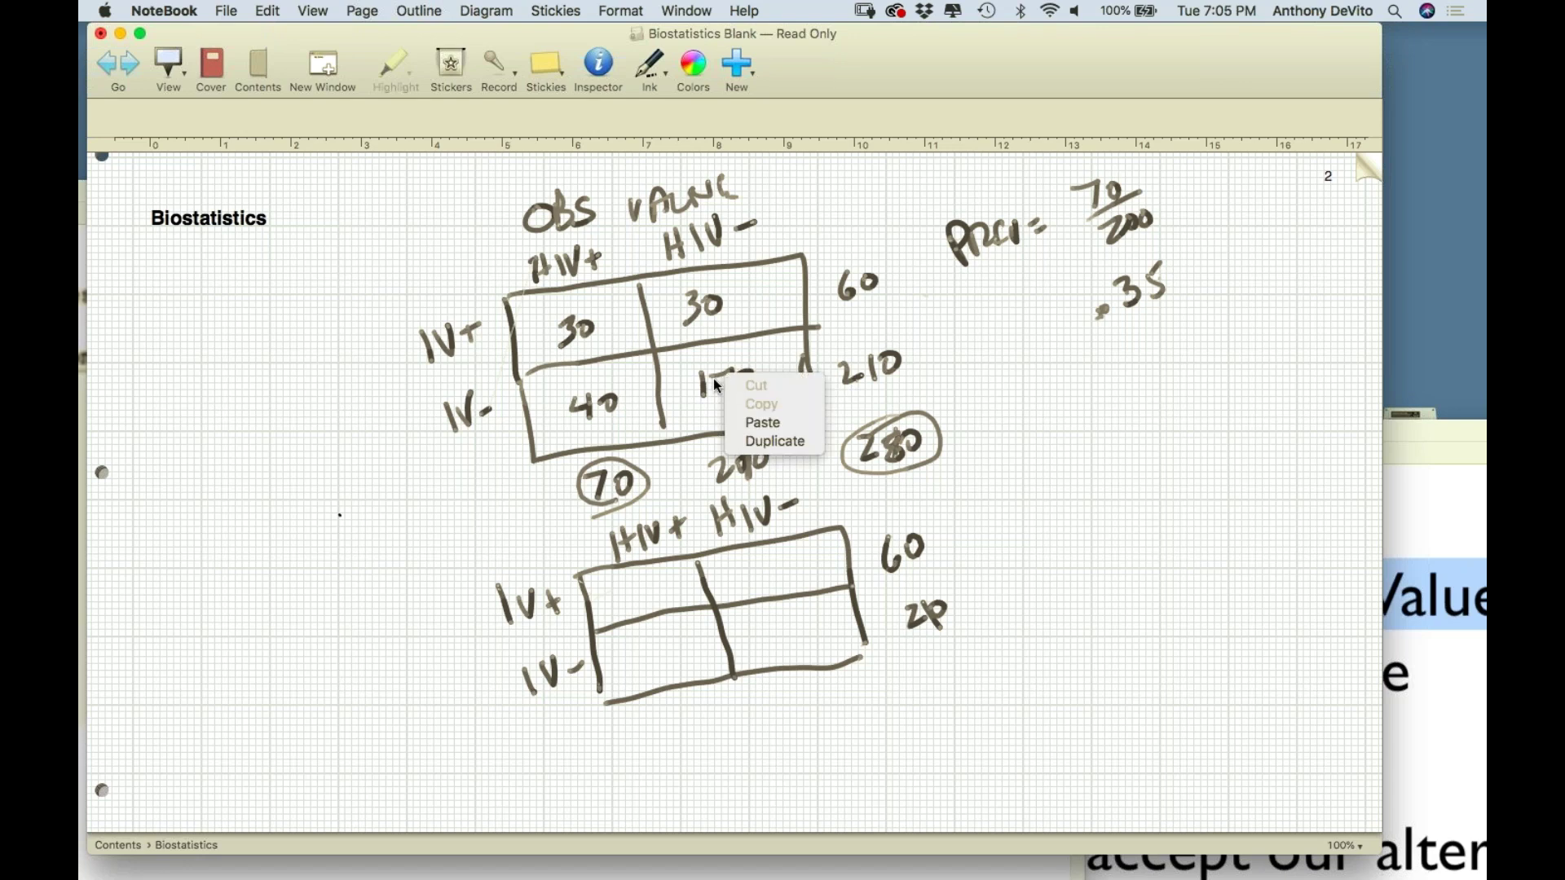
click(731, 366)
mouse_move(718, 381)
mouse_down()
mouse_move(722, 397)
mouse_move(721, 367)
mouse_move(745, 368)
mouse_up()
drag(863, 352, 888, 377)
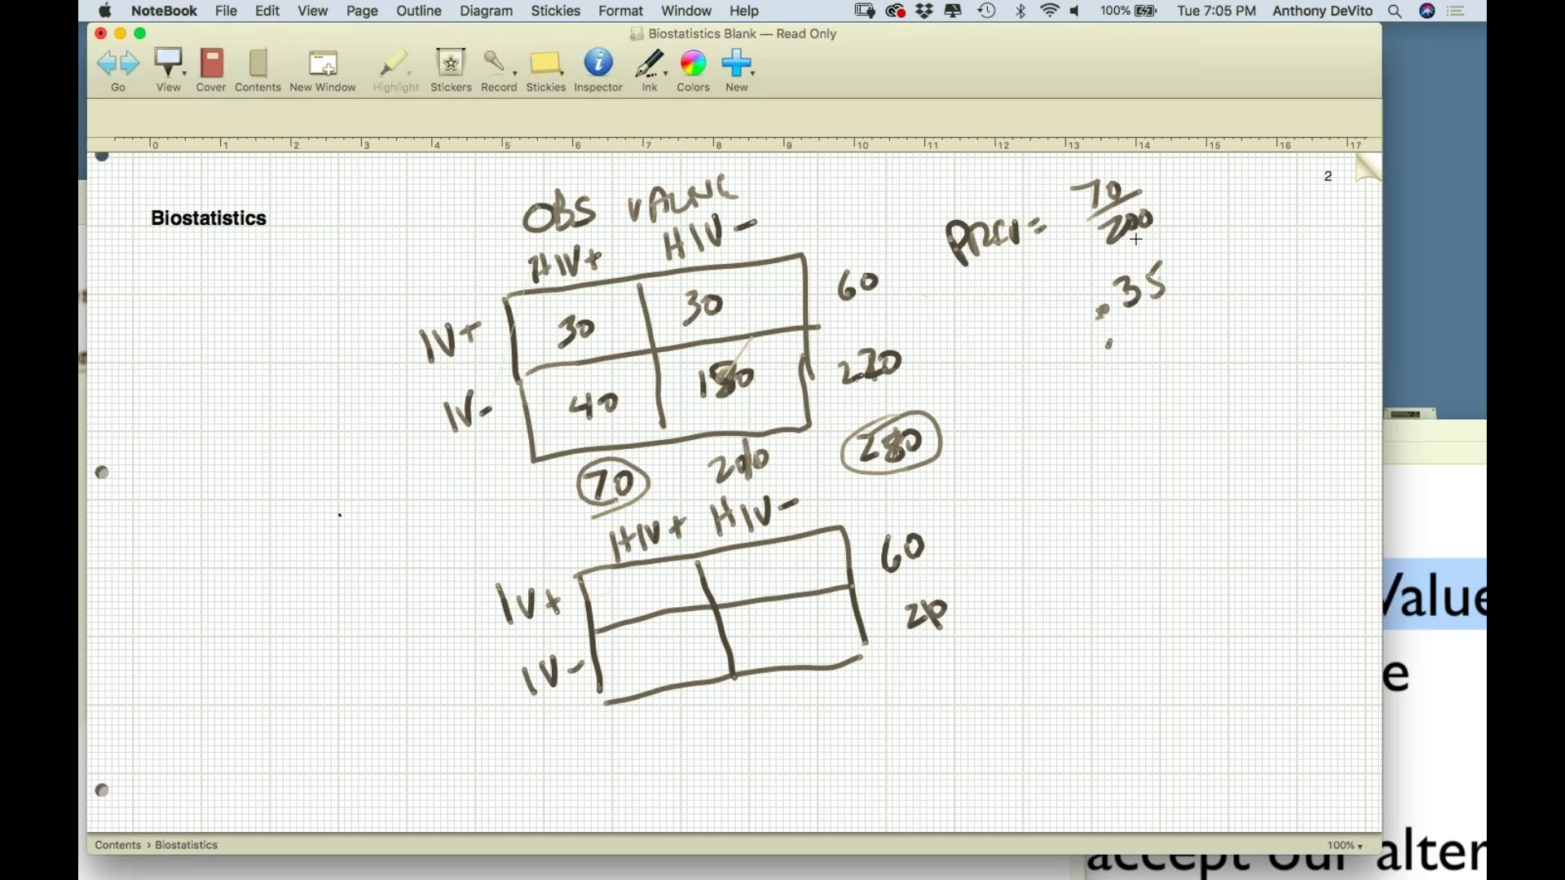
Correct the denominator of the prevalence fraction and overwrite the prevalence as .25
drag(1128, 214, 1136, 242)
mouse_move(1125, 279)
mouse_down()
mouse_move(1141, 298)
mouse_move(1123, 306)
mouse_move(1144, 303)
mouse_up()
Enter 15 in the second table's IV+/HIV+ cell and correct its IV- row total to 220
mouse_move(633, 605)
mouse_down()
mouse_move(634, 624)
mouse_move(648, 618)
mouse_move(661, 571)
mouse_up()
drag(927, 597, 954, 626)
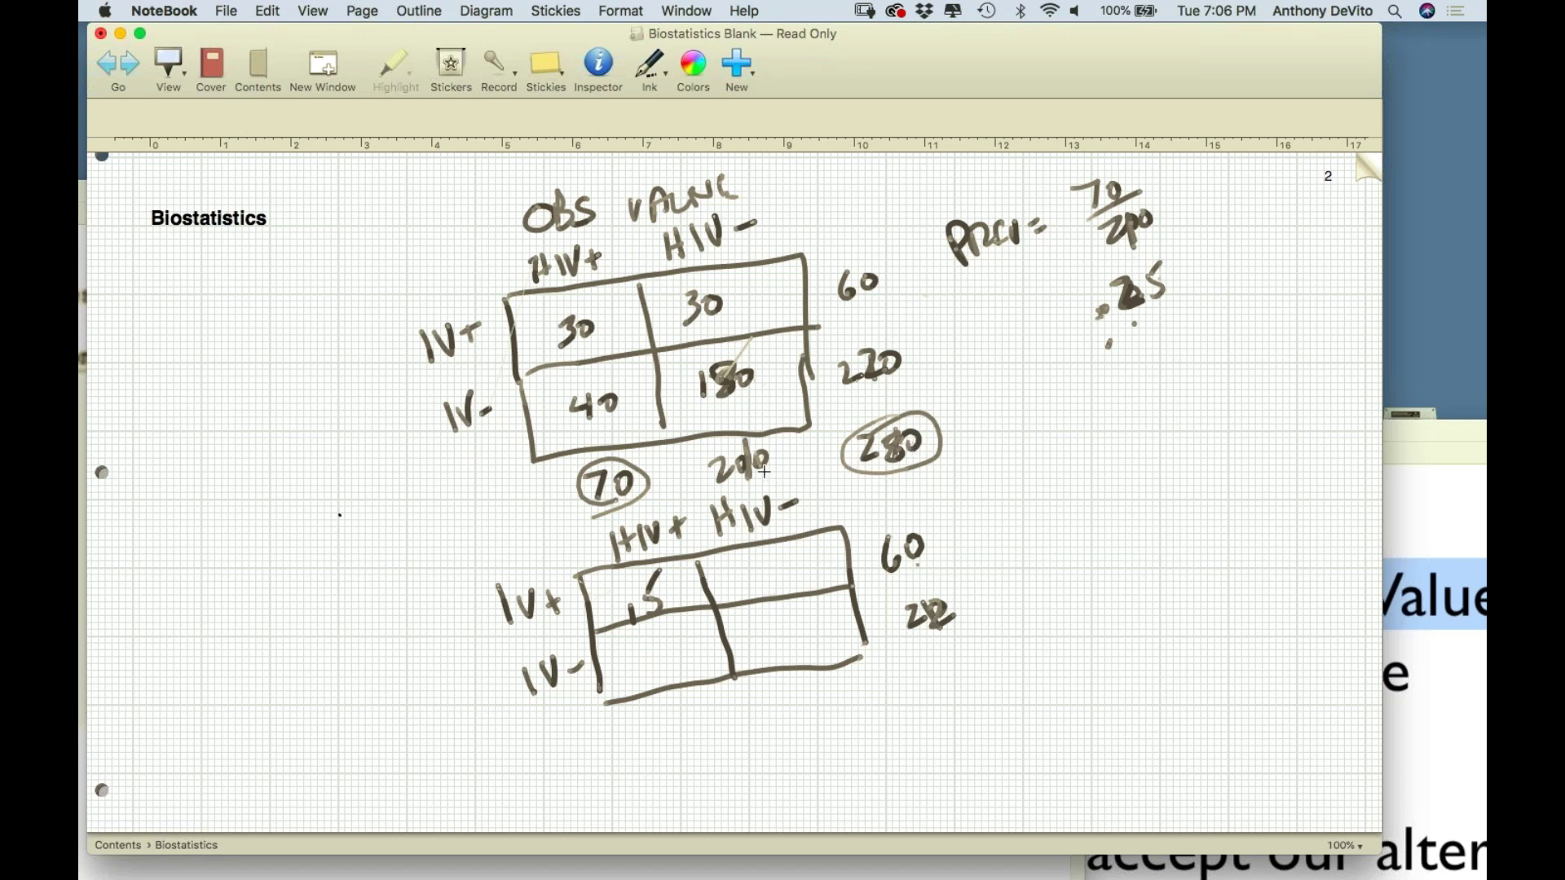
Correct the observed table to 181 for IV-/HIV-, with totals of 211 for HIV- and 281 overall, and write 70/281 = below the prevalence
mouse_move(761, 469)
mouse_down()
mouse_move(762, 444)
mouse_move(763, 466)
mouse_up()
drag(921, 432, 902, 427)
drag(746, 358, 764, 401)
mouse_move(1043, 376)
mouse_down()
mouse_move(1056, 404)
mouse_move(1071, 383)
mouse_move(1089, 419)
mouse_move(1129, 409)
mouse_move(1131, 376)
mouse_move(1156, 404)
mouse_up()
drag(1074, 478, 1092, 476)
drag(1084, 490, 1094, 486)
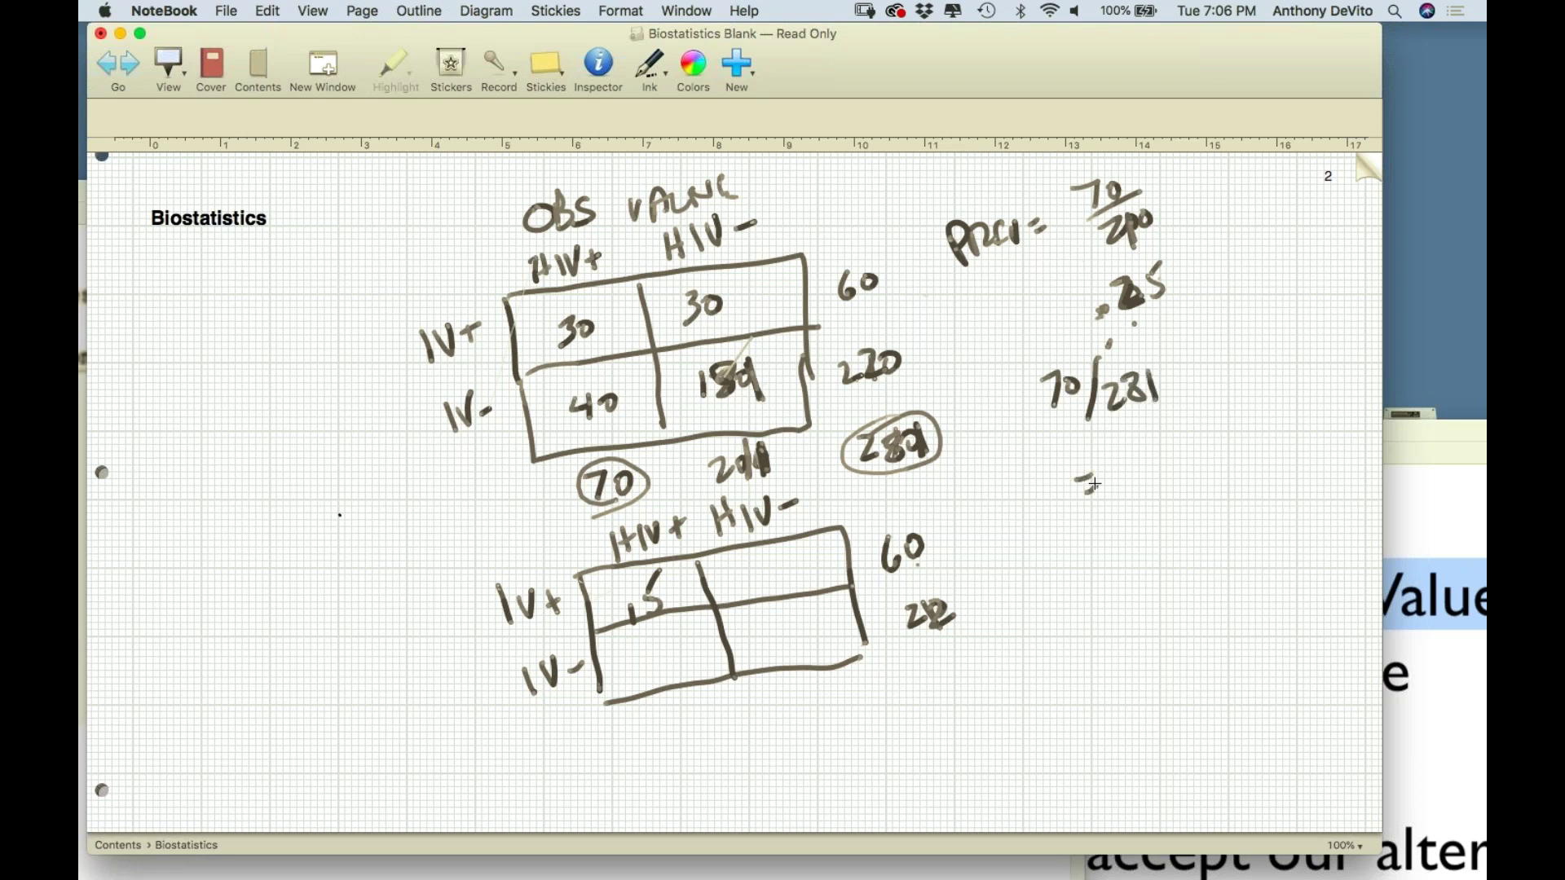
Switch to Calculator and divide 70 by 281
mouse_move(367, 852)
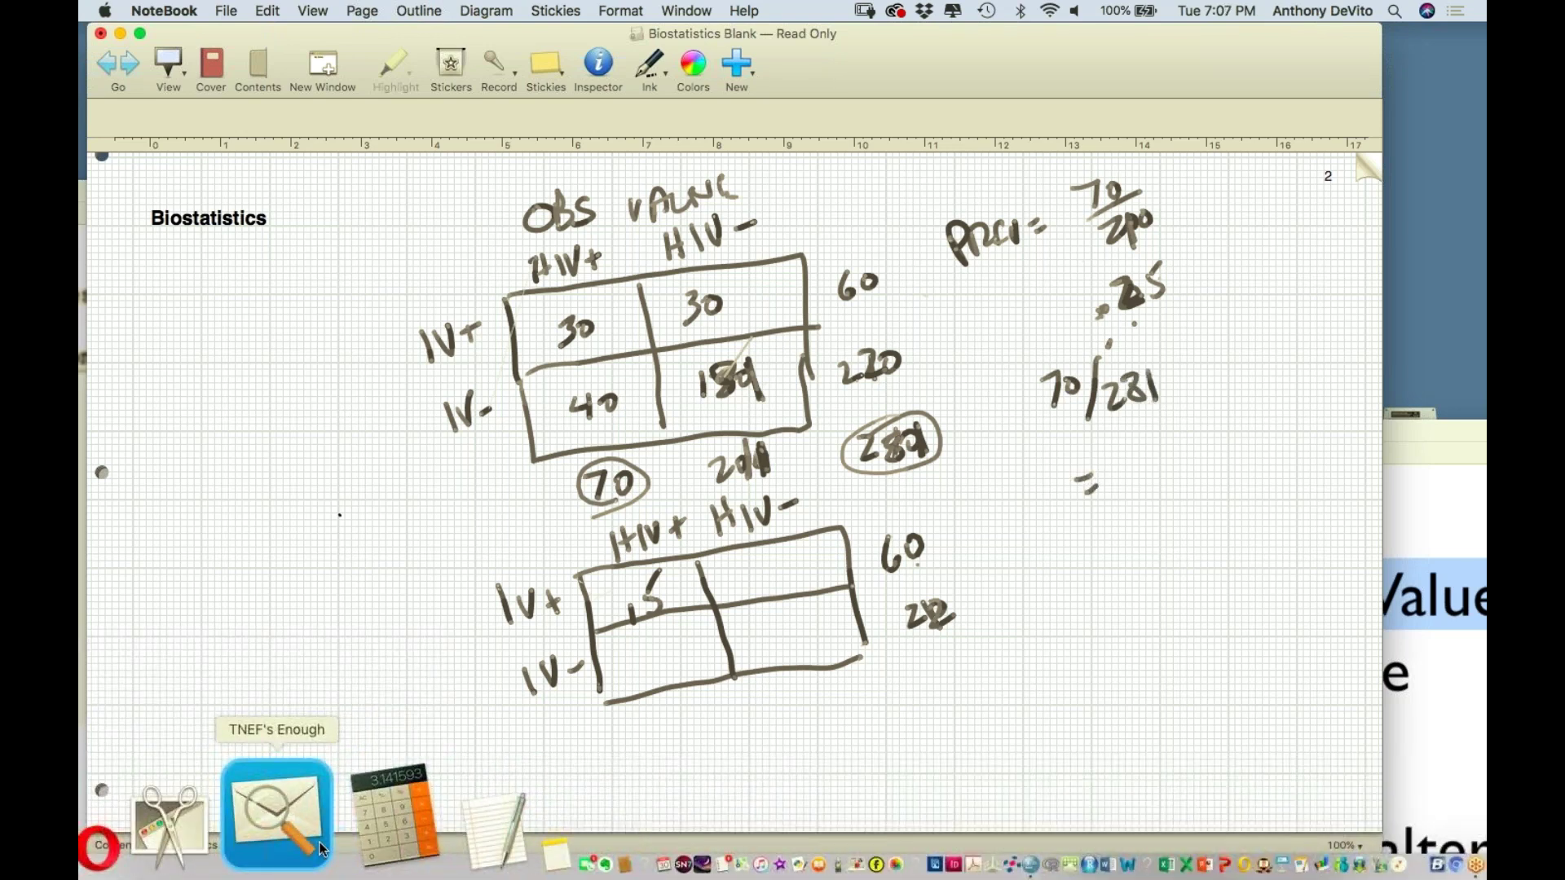
click(330, 826)
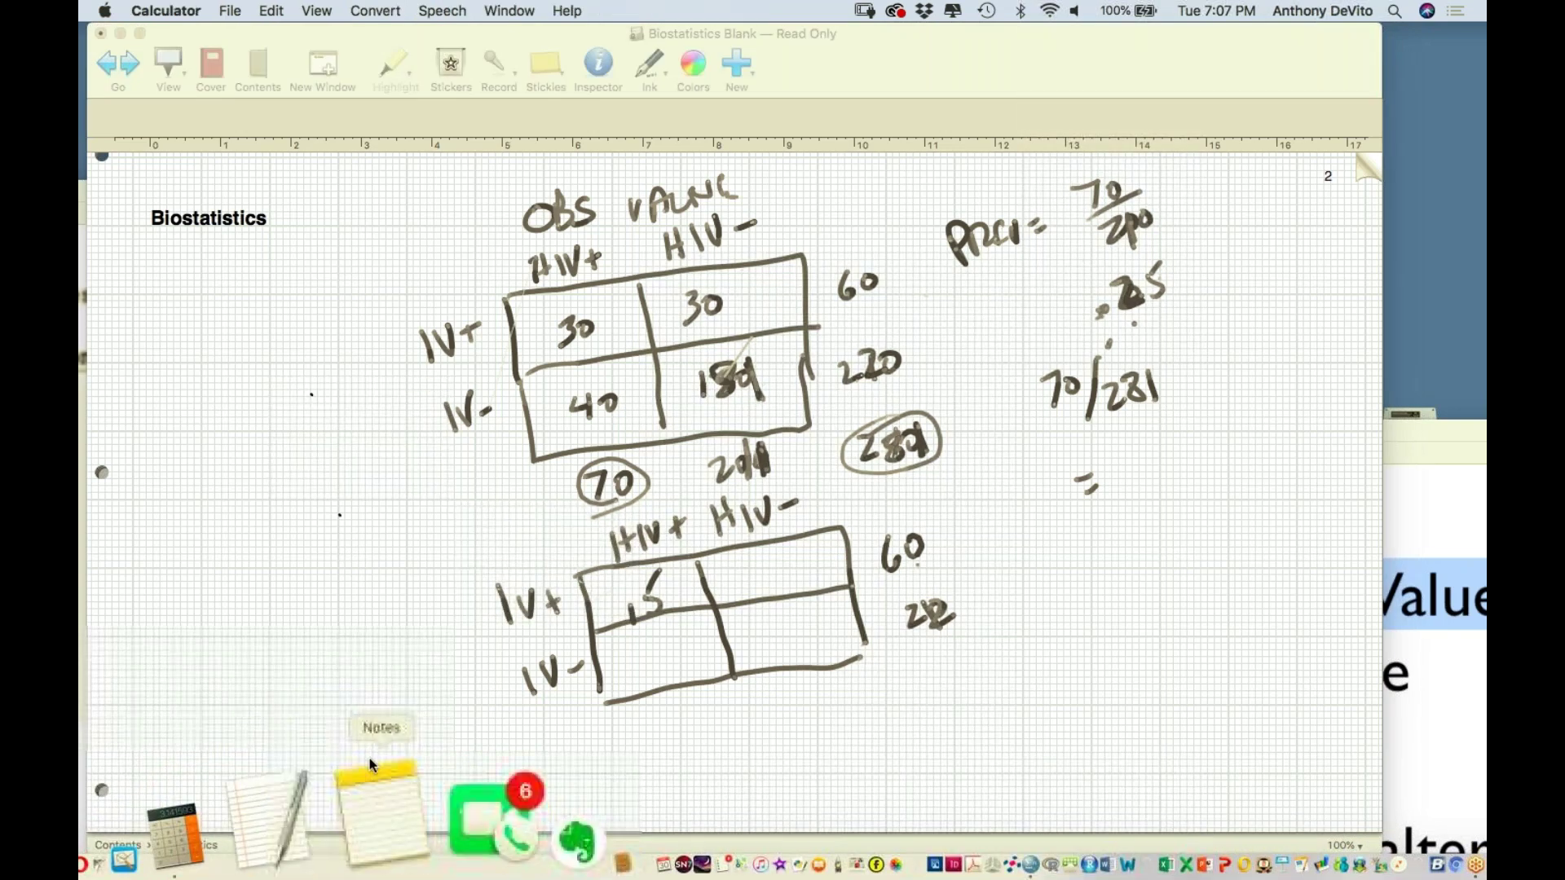
click(648, 531)
click(697, 672)
click(822, 486)
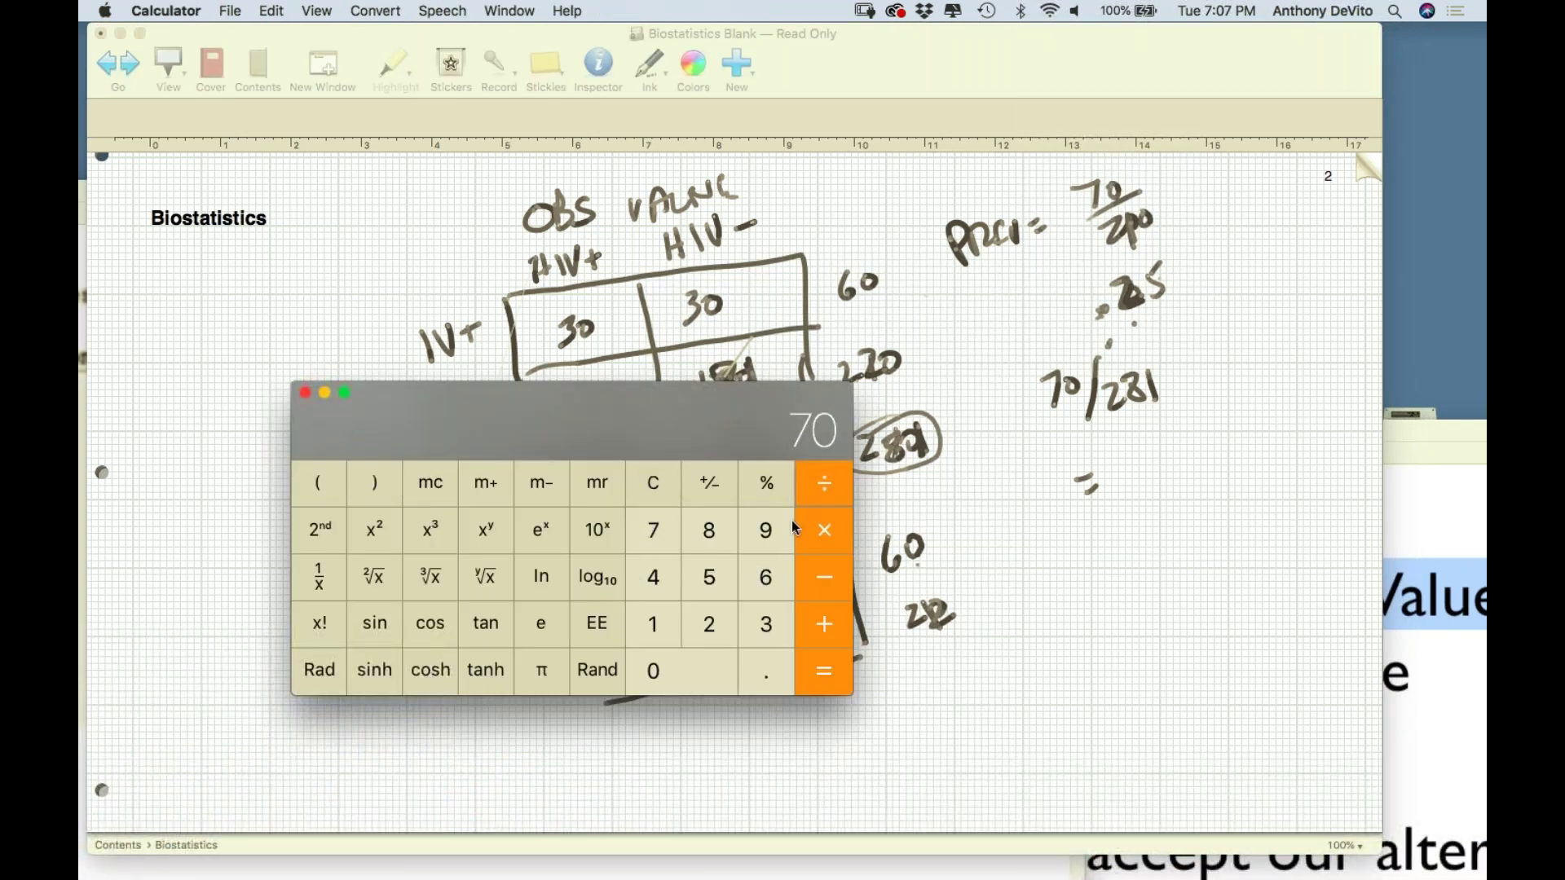
click(714, 633)
click(705, 534)
click(641, 637)
click(821, 670)
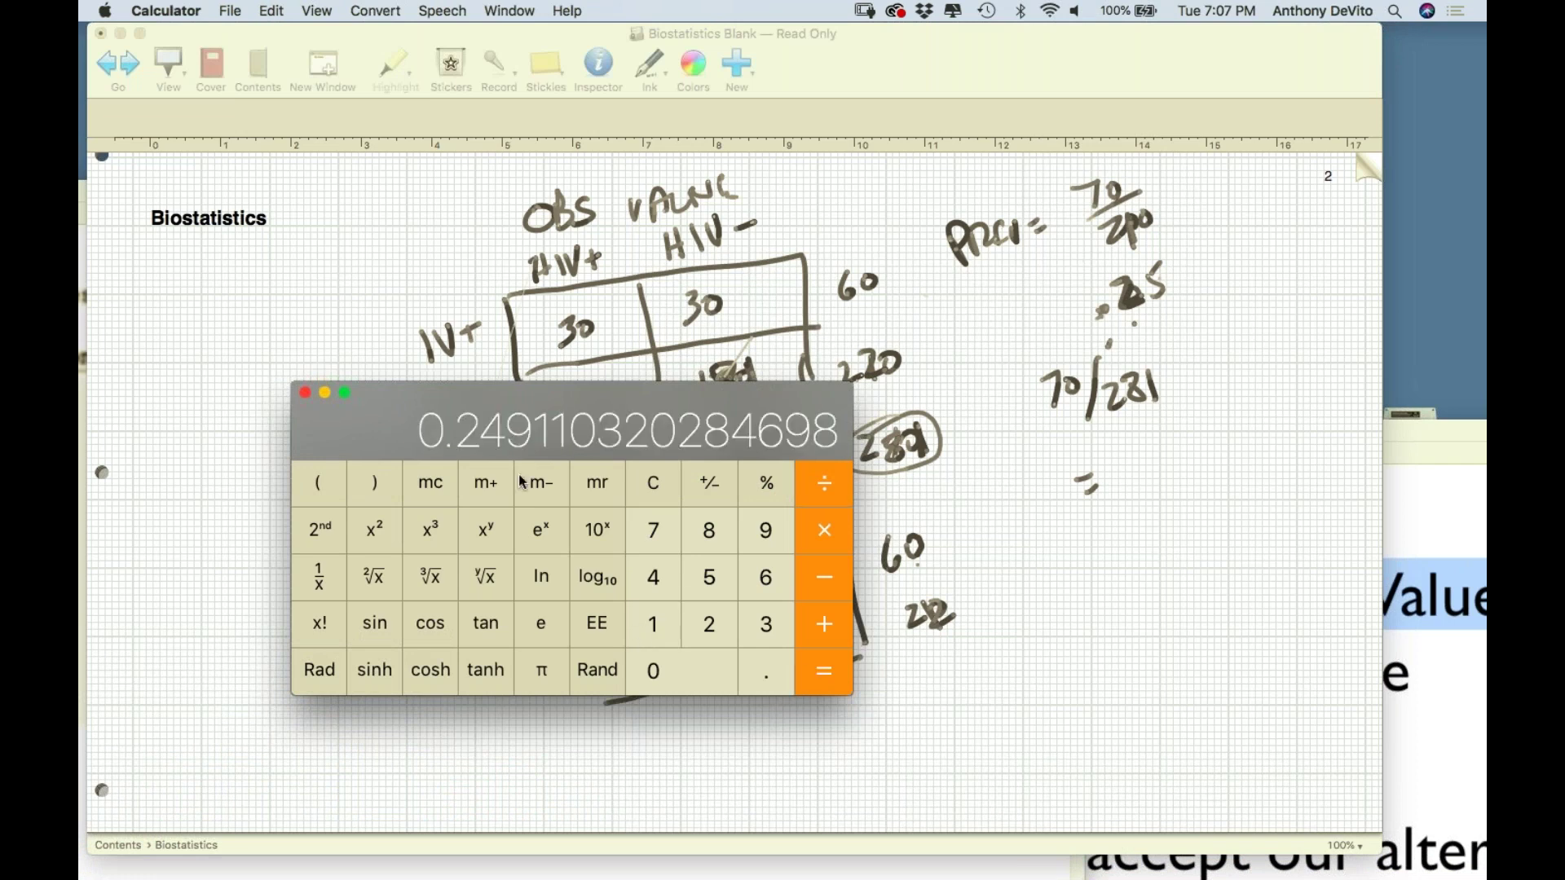
Add the quotient to the calculator's memory and clear the display
drag(369, 407, 322, 408)
click(430, 488)
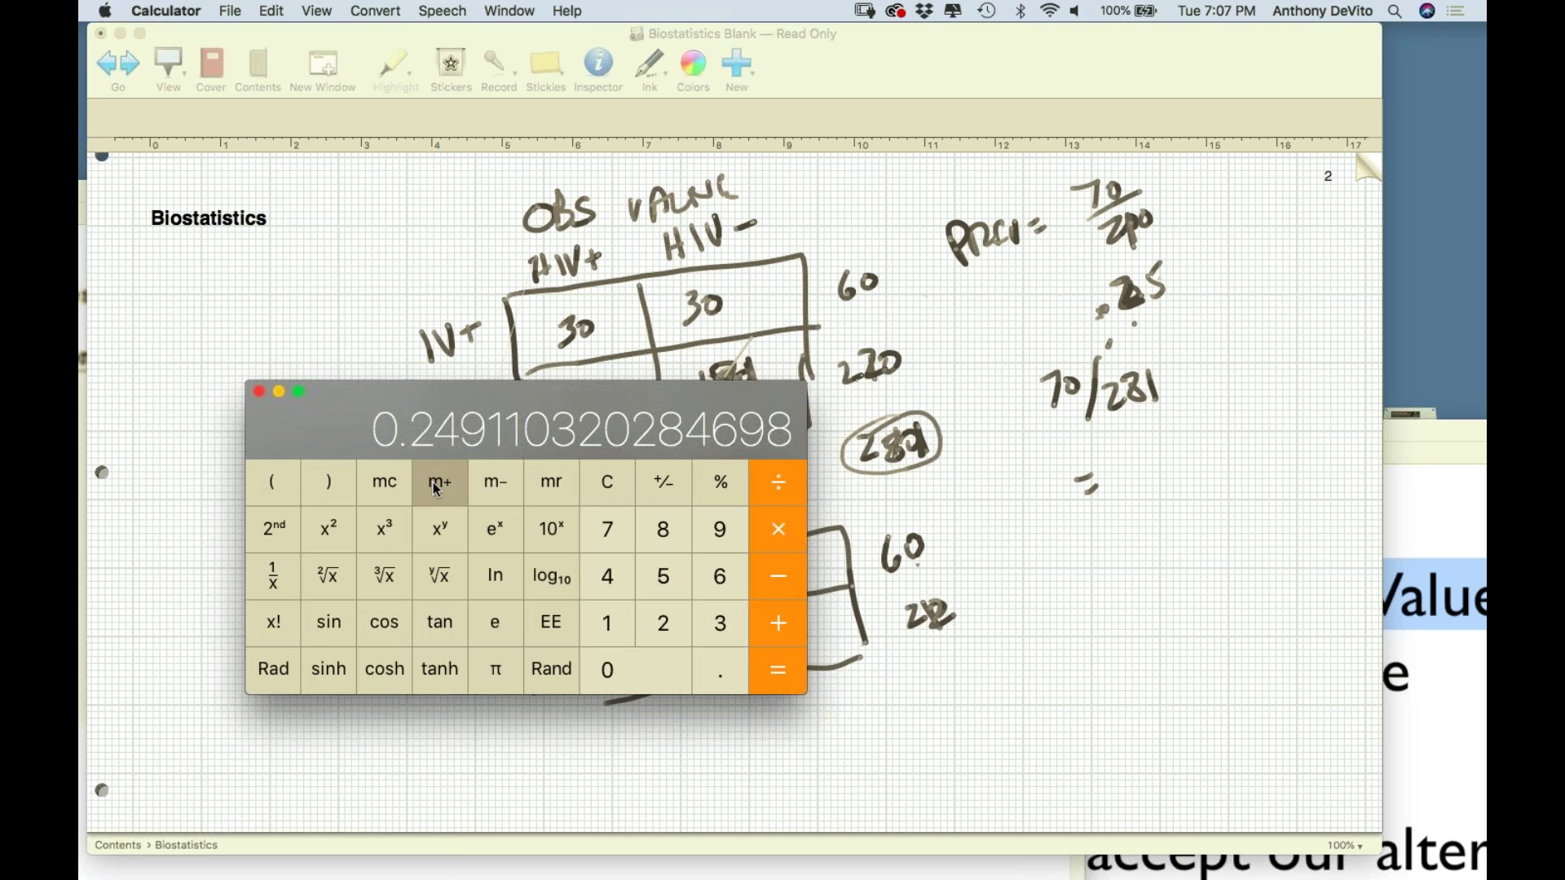
click(620, 487)
Multiply 60 by the value recalled from memory and move the calculator clear of the tables
drag(580, 418, 355, 298)
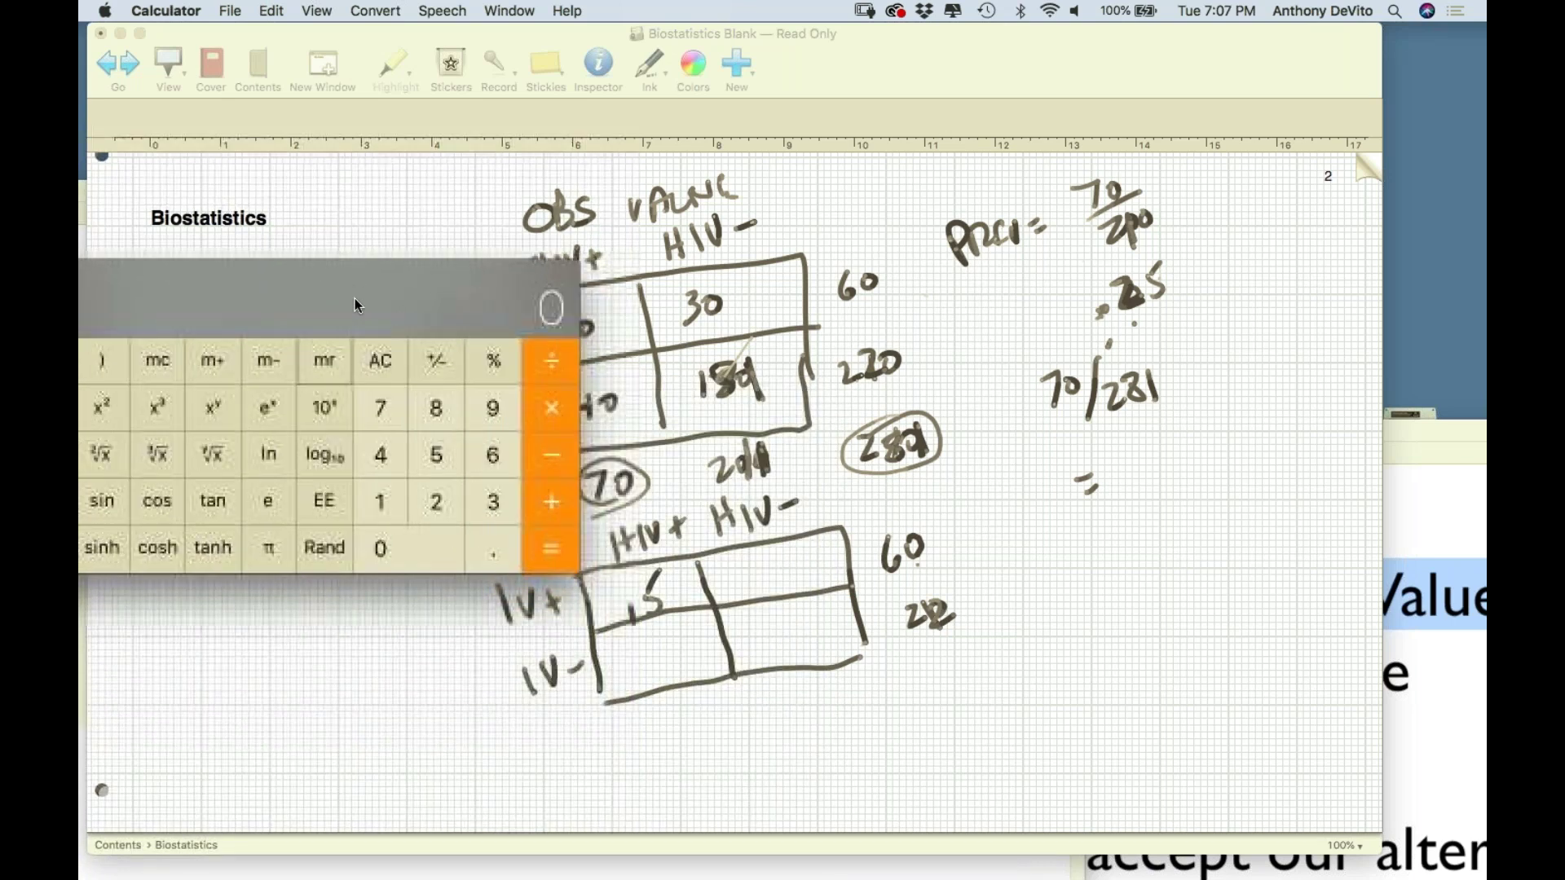
drag(433, 330, 911, 642)
drag(815, 616, 775, 401)
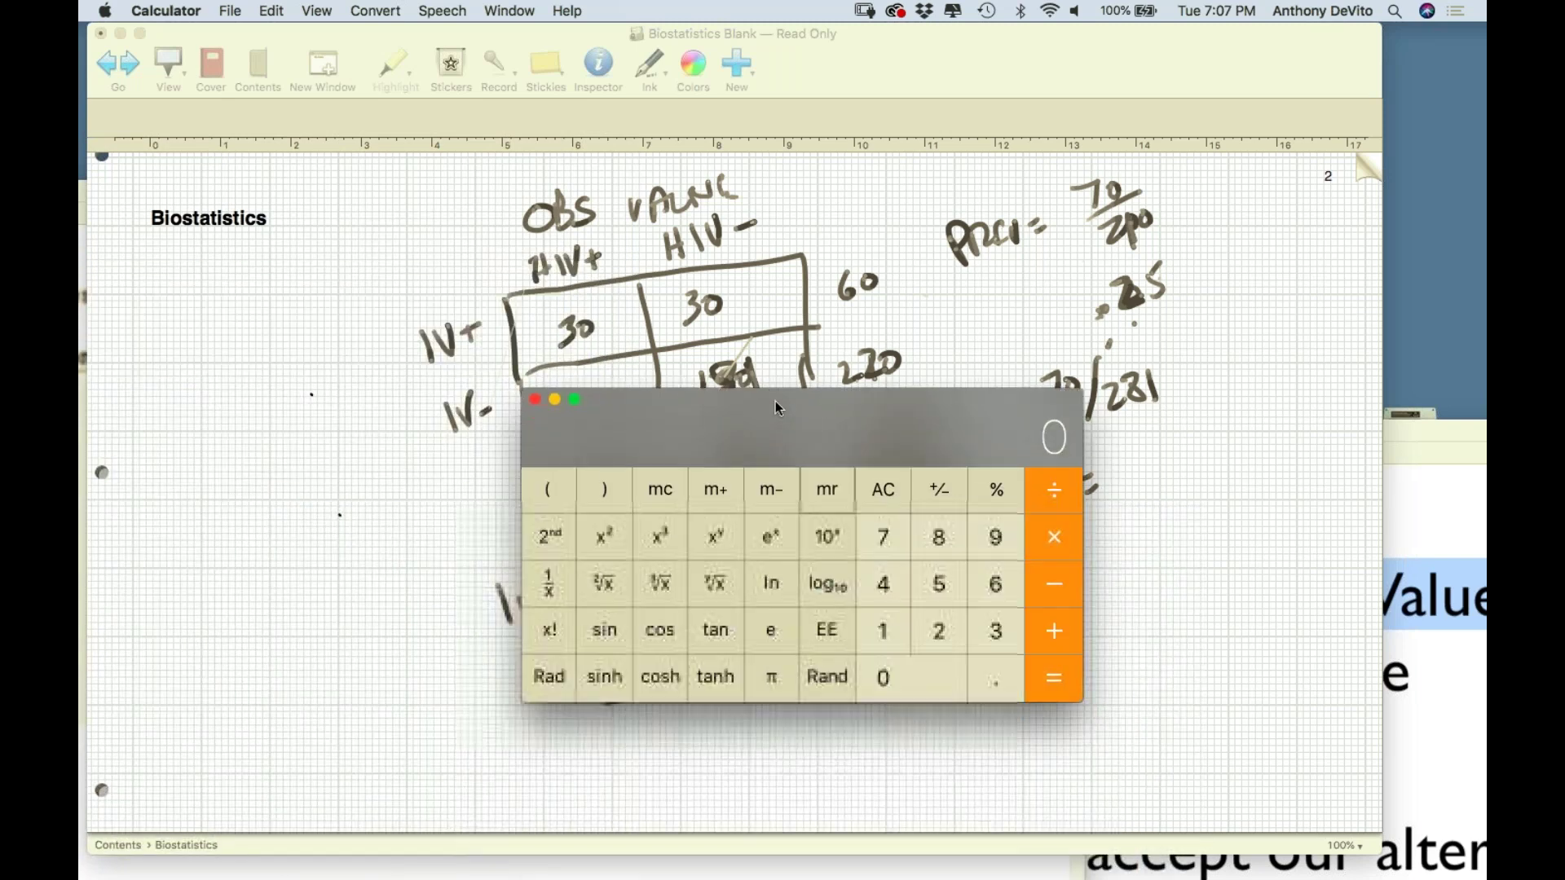
click(986, 593)
click(912, 676)
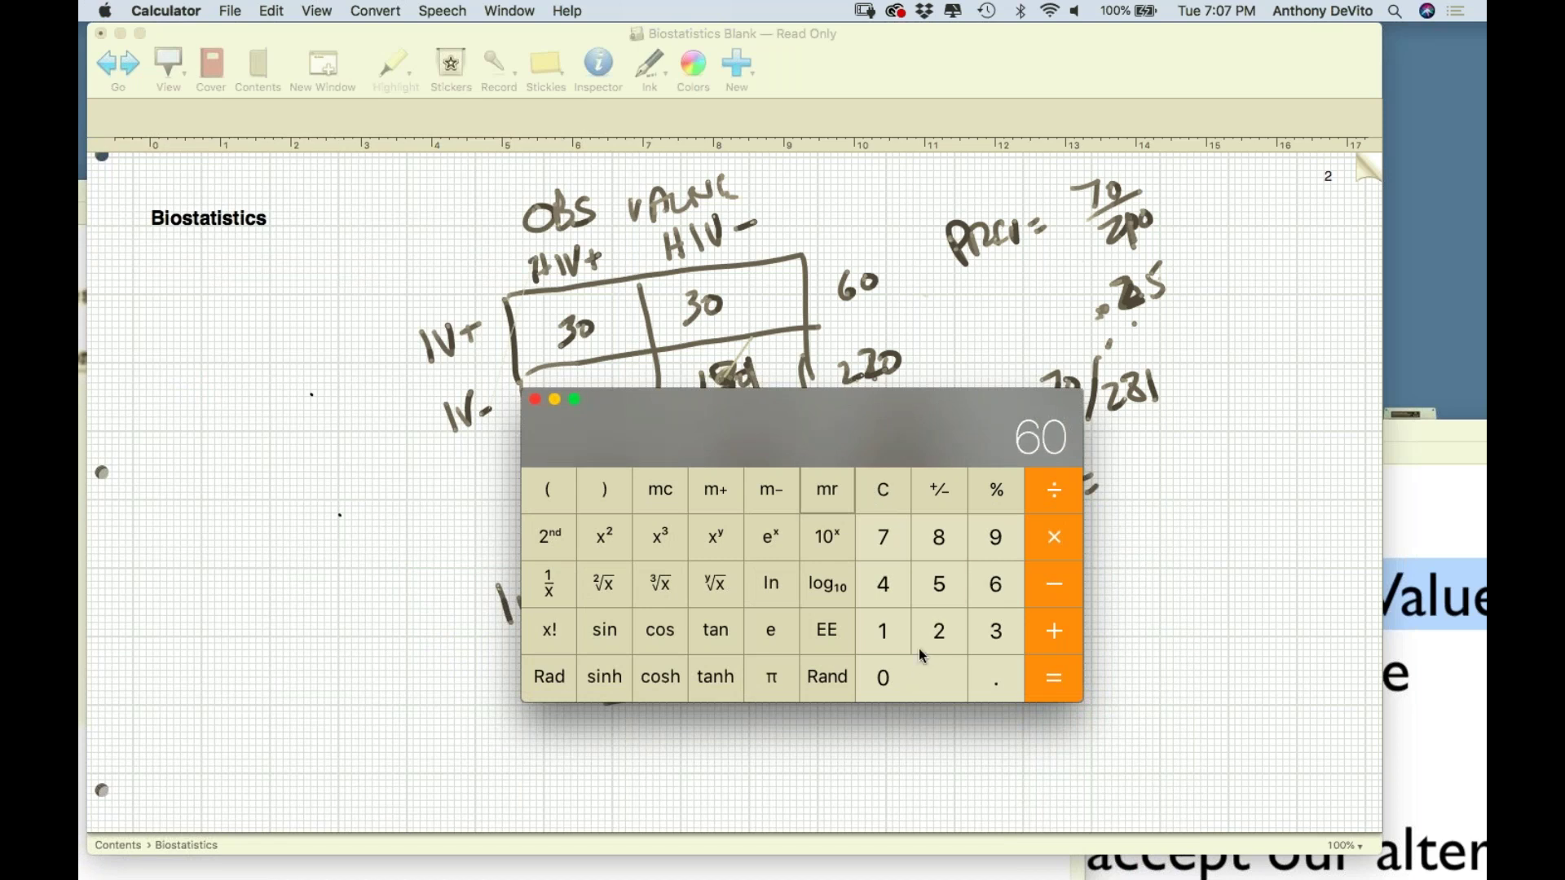
click(827, 493)
click(1059, 681)
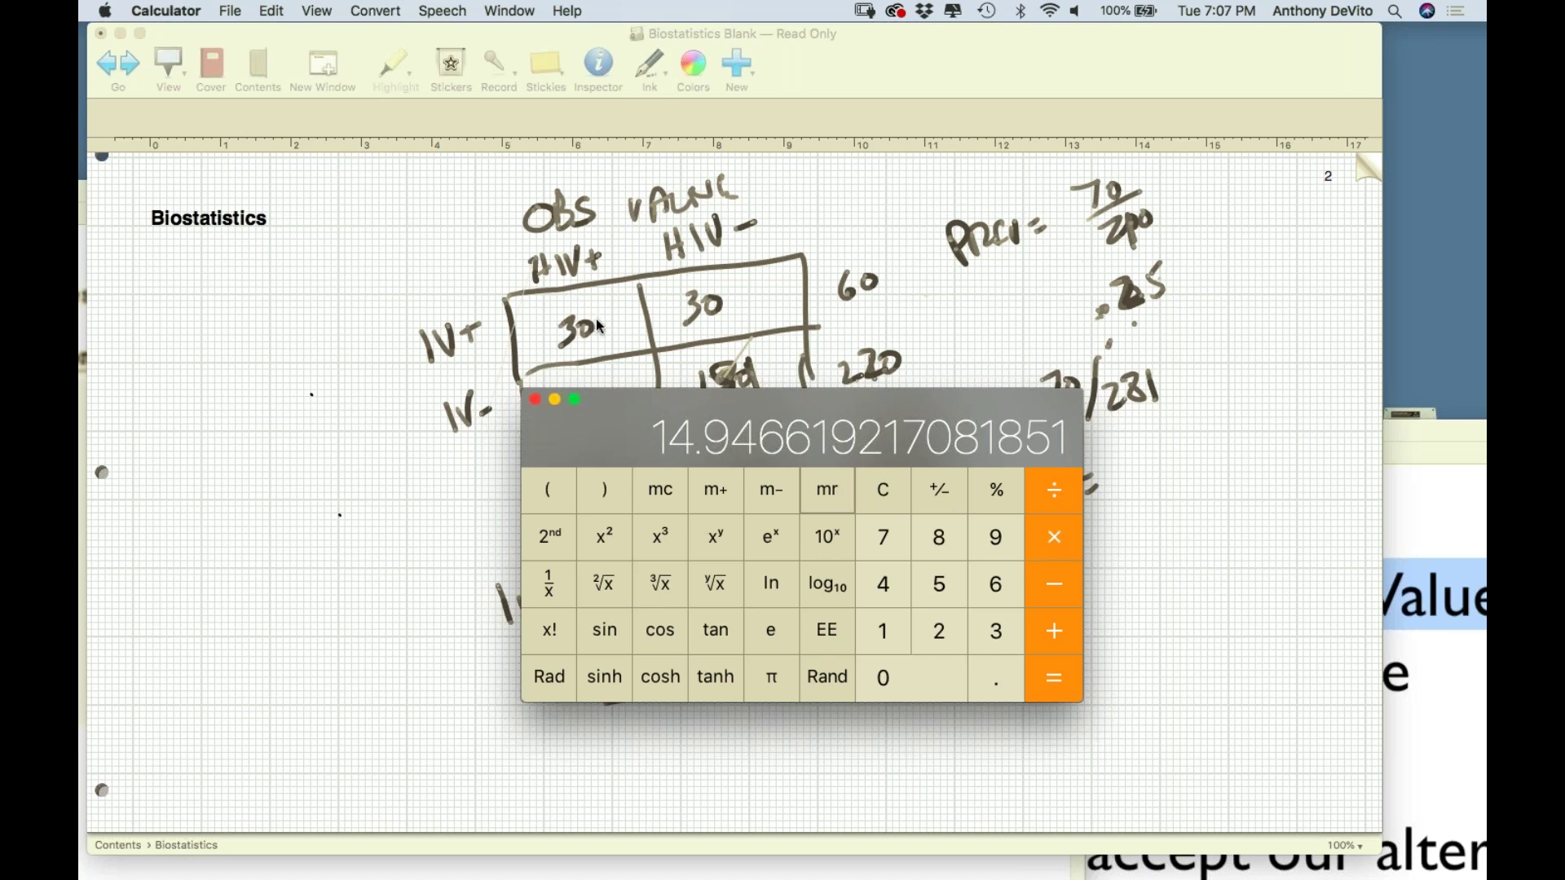
drag(598, 440, 1089, 350)
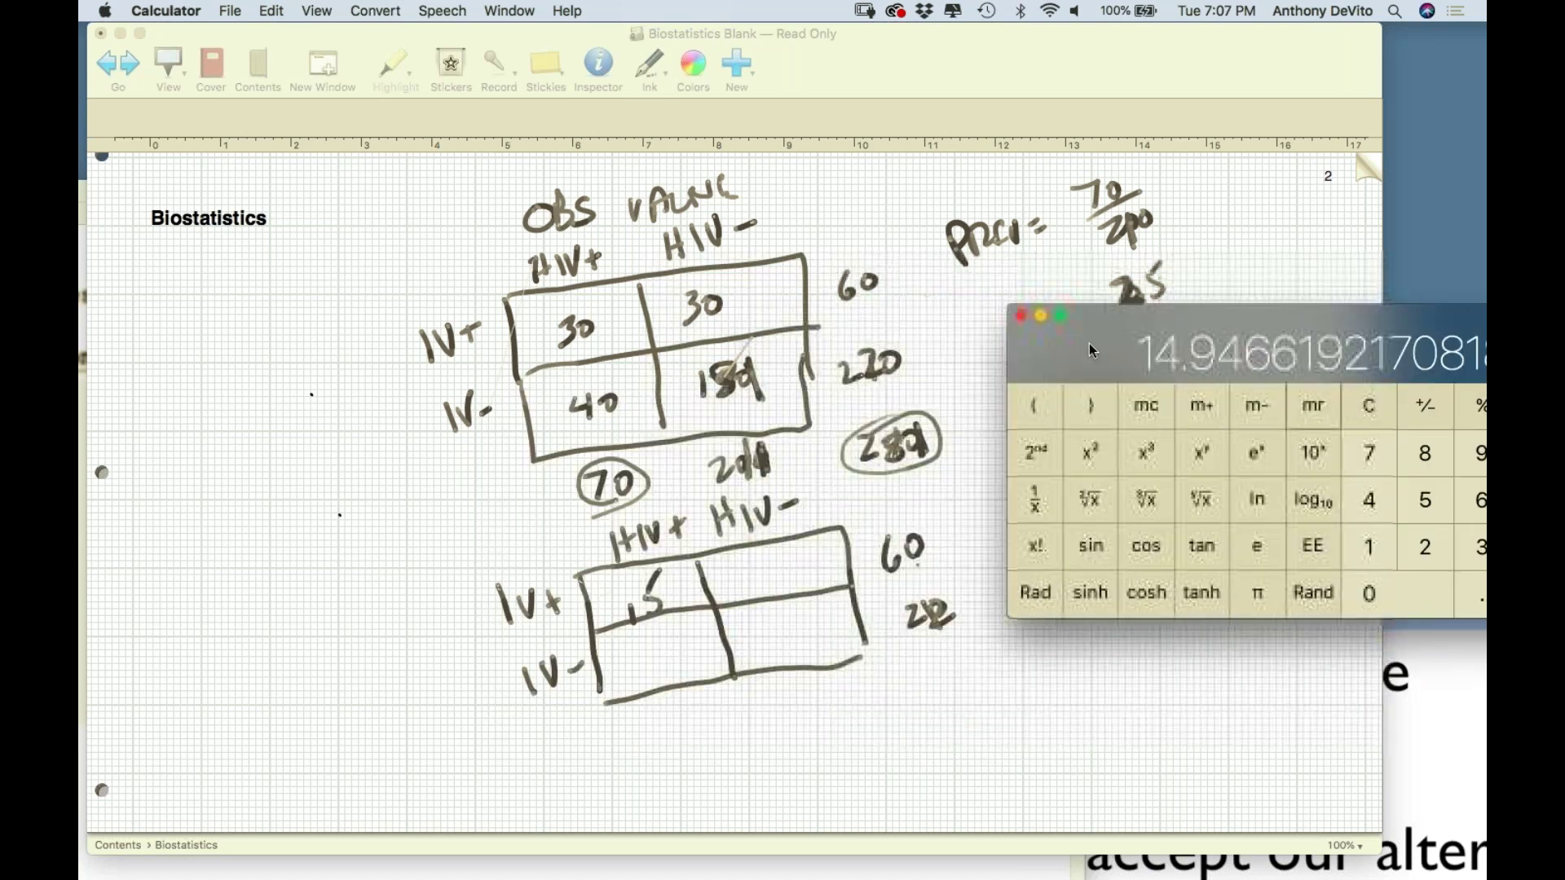
Return to NoteBook, overwrite the second table's IV+/HIV+ cell as 14.9, and enter 45.1 in its IV+/HIV- cell
click(673, 570)
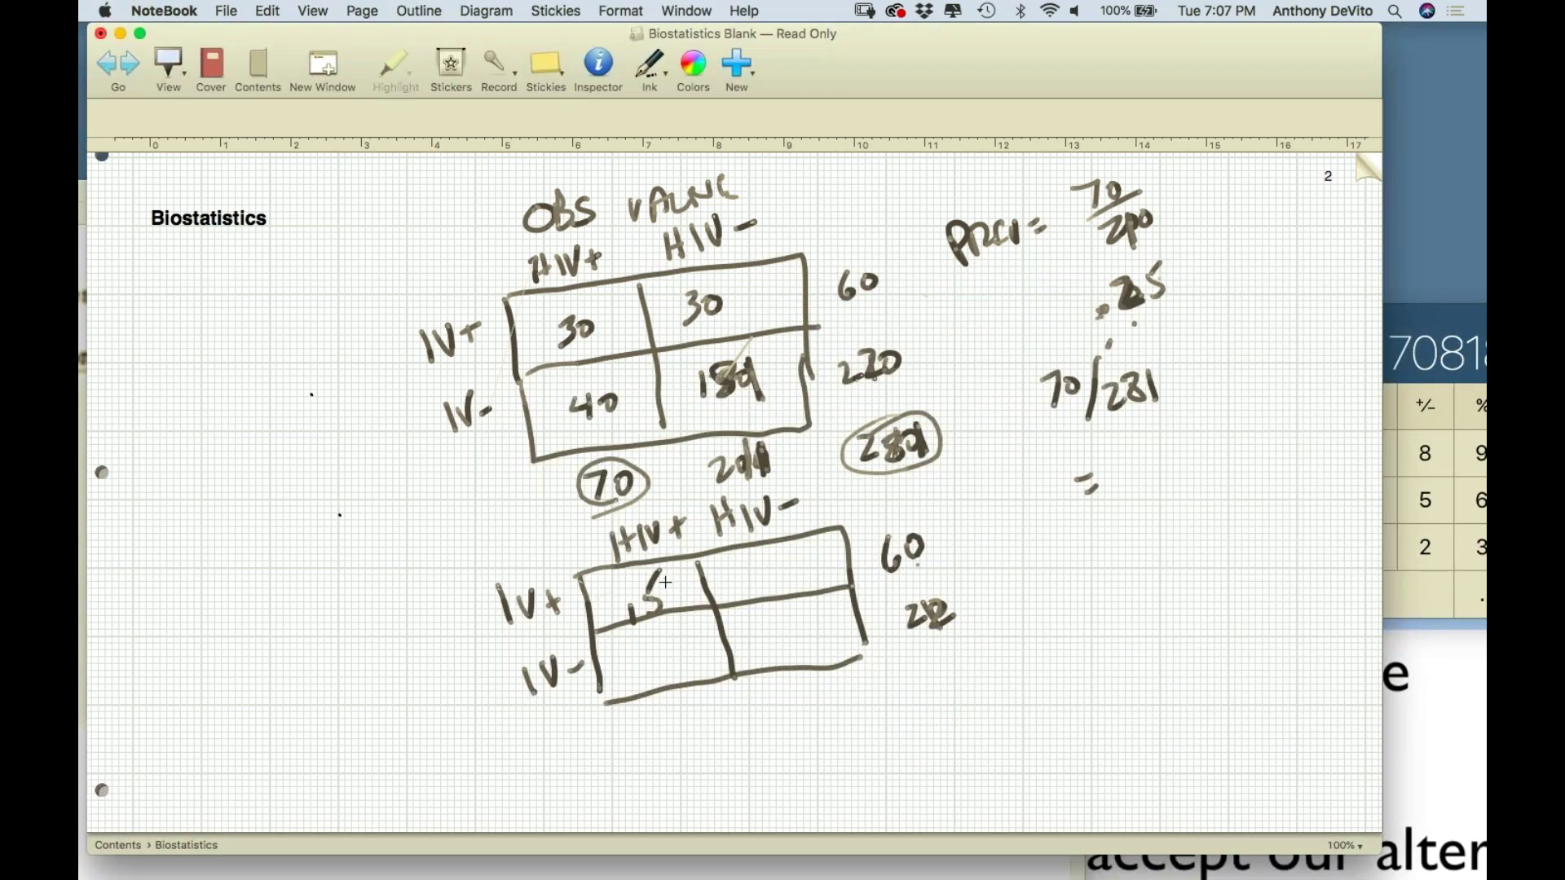
drag(665, 582, 792, 356)
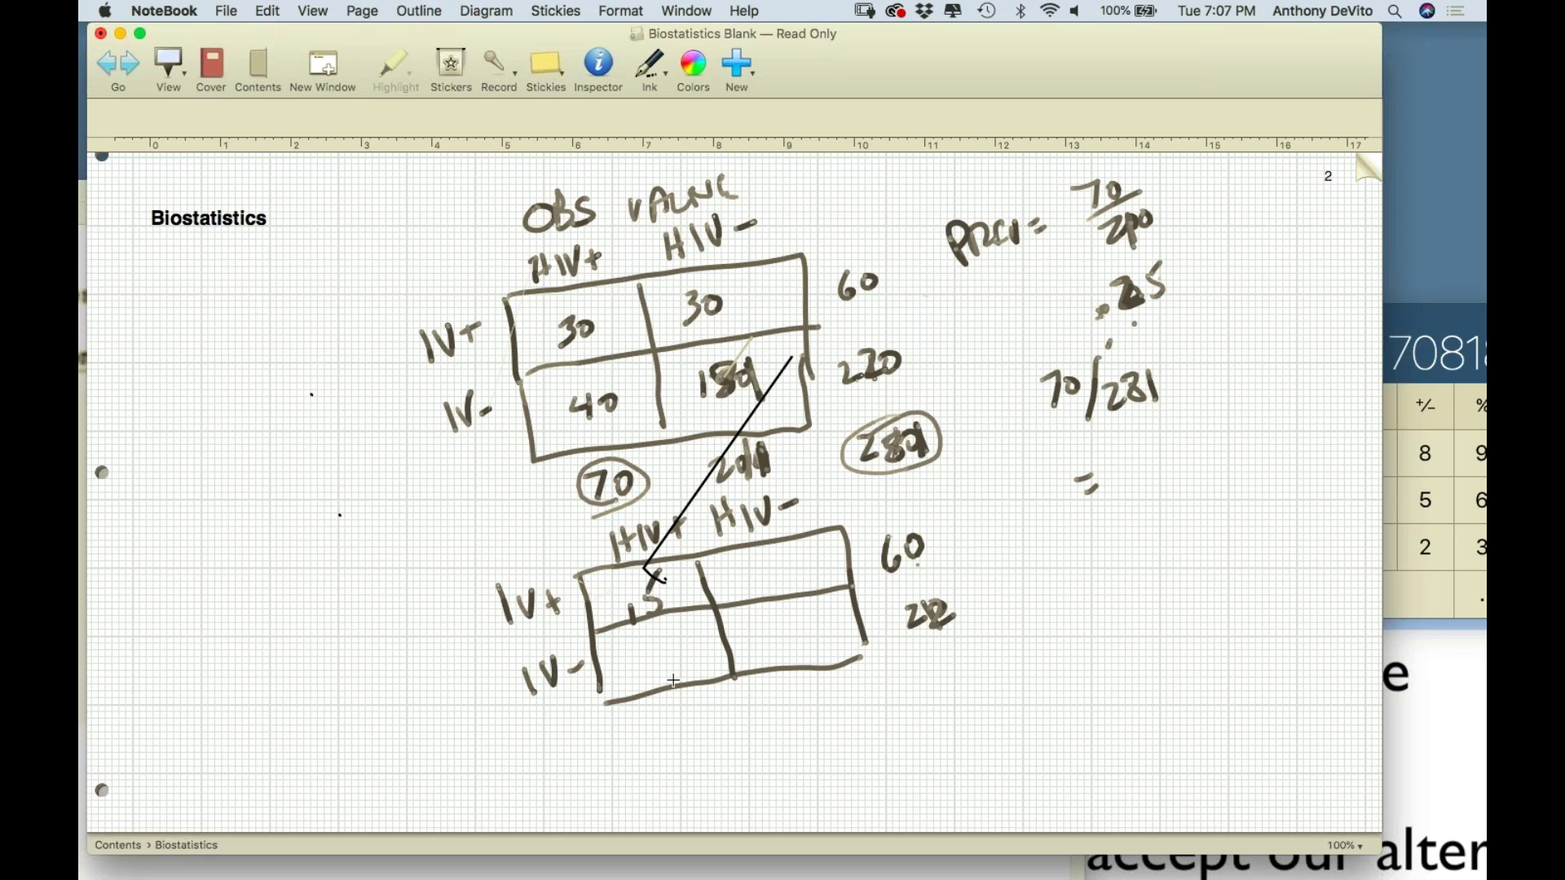
mouse_move(659, 590)
mouse_down()
mouse_move(635, 612)
mouse_move(647, 587)
mouse_move(683, 593)
mouse_move(683, 569)
mouse_move(700, 603)
mouse_up()
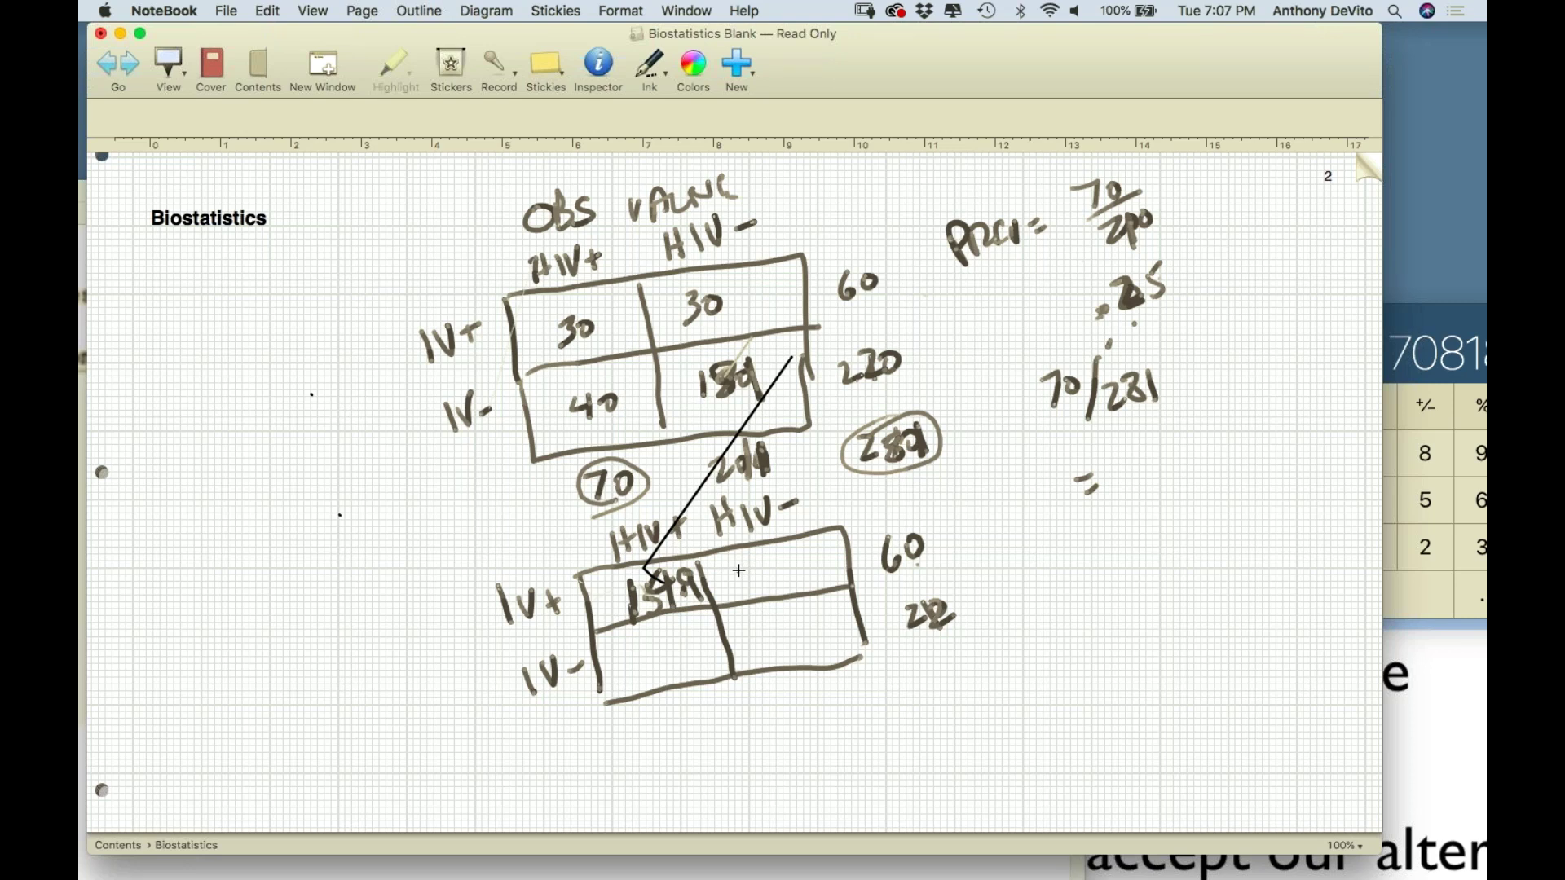
click(738, 570)
mouse_move(743, 564)
mouse_down()
mouse_move(758, 584)
mouse_move(748, 567)
mouse_move(777, 572)
mouse_up()
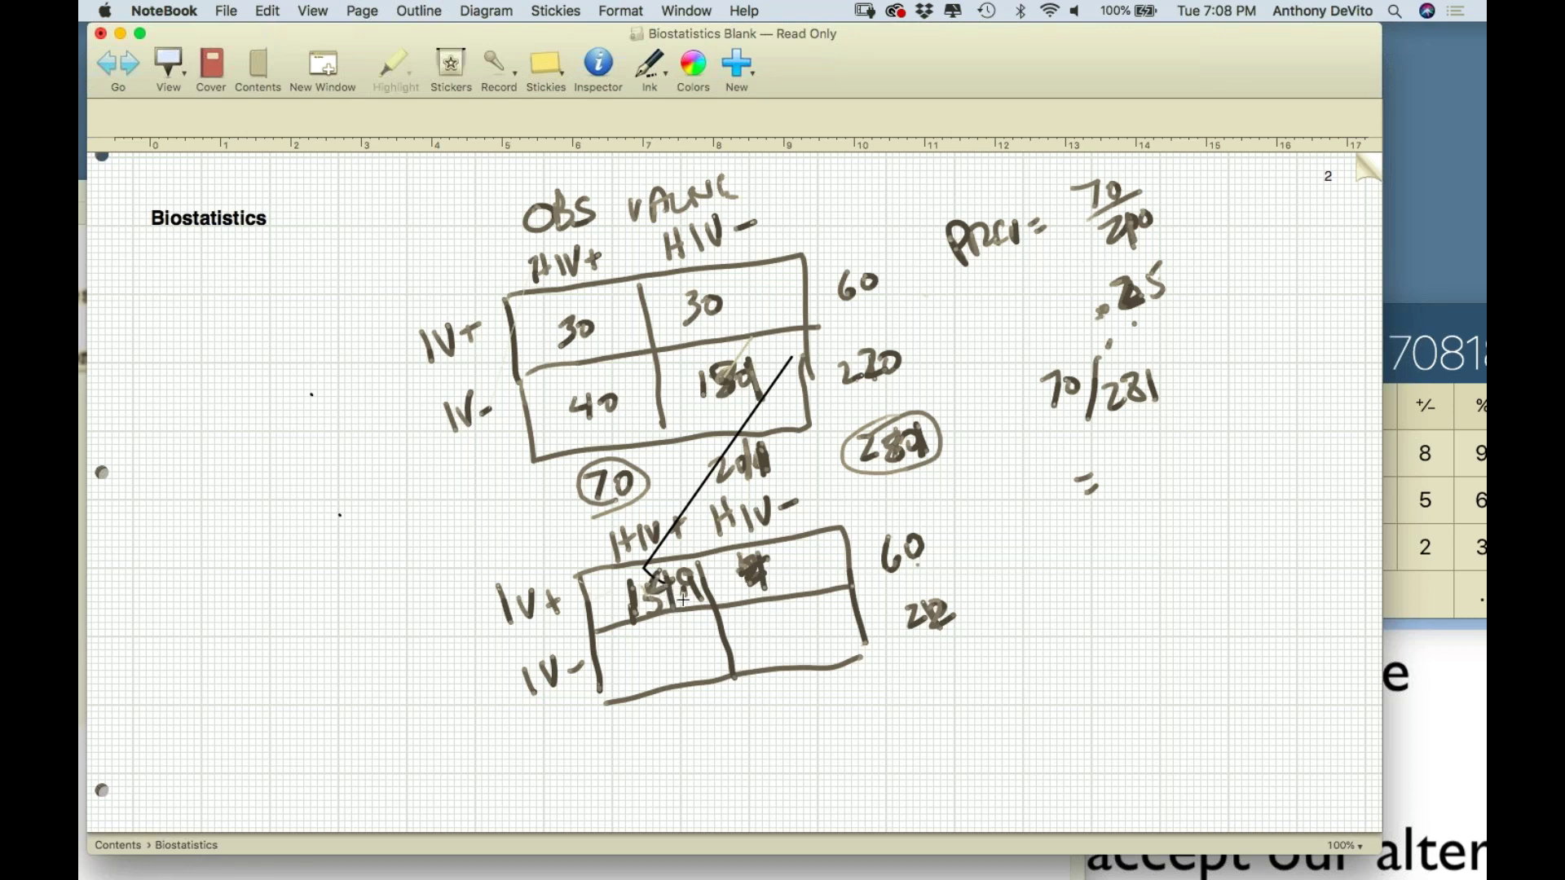
mouse_move(681, 600)
mouse_down()
mouse_move(660, 576)
mouse_move(646, 593)
mouse_move(666, 587)
mouse_move(671, 614)
mouse_up()
mouse_move(776, 559)
mouse_down()
mouse_move(787, 580)
mouse_move(795, 562)
mouse_move(820, 574)
mouse_up()
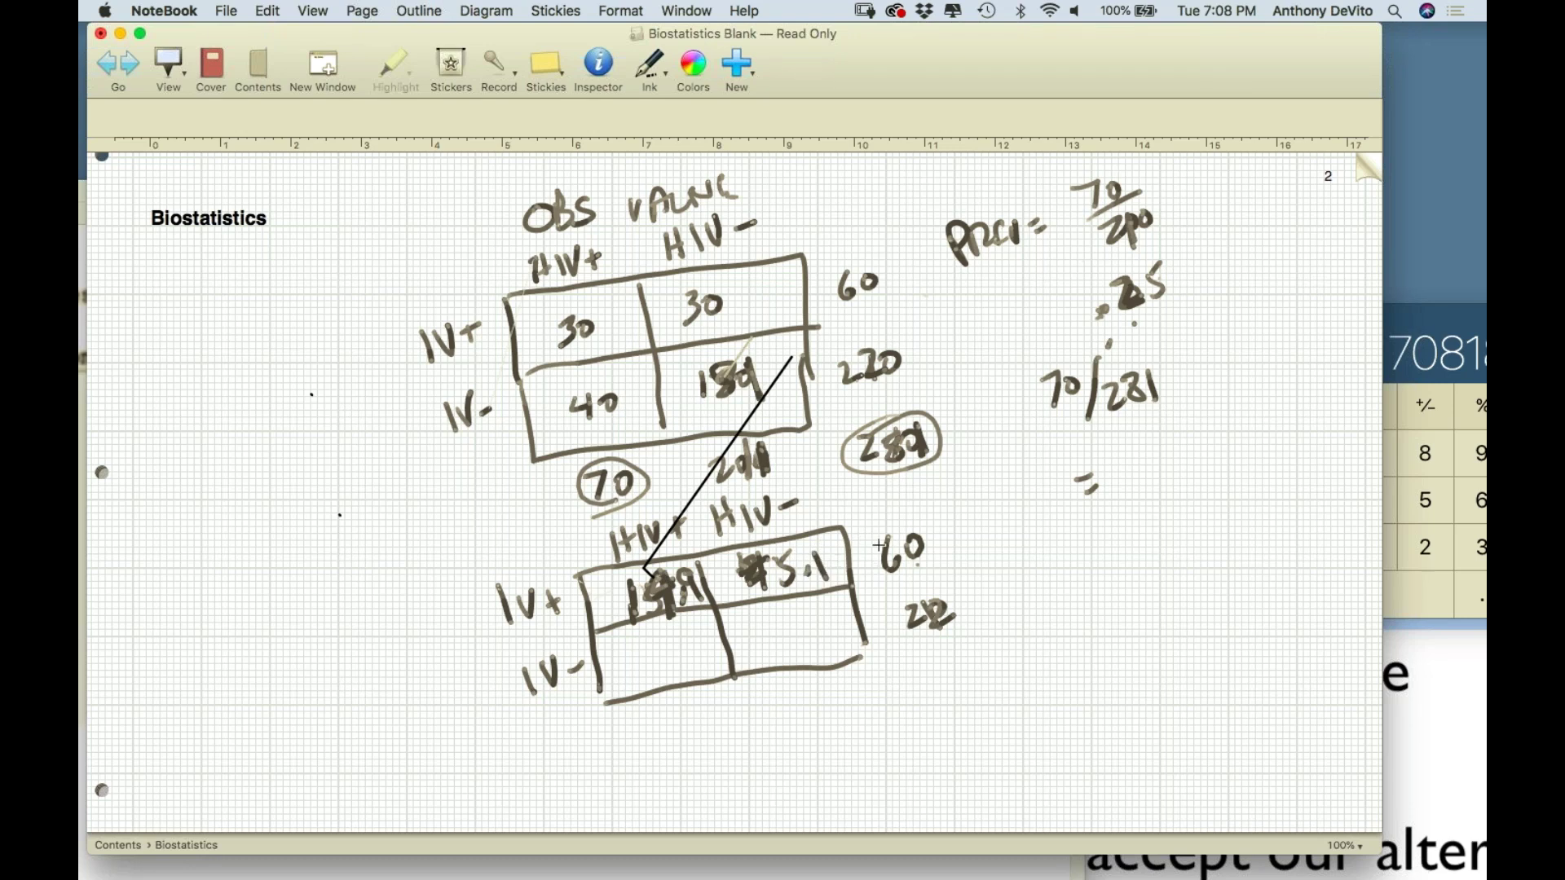
Mark the second table's 60 row total and circle the four cell values in the observed table
drag(911, 531, 978, 574)
mouse_move(599, 297)
mouse_down()
mouse_move(607, 346)
mouse_move(615, 308)
mouse_up()
mouse_move(694, 277)
mouse_down()
mouse_move(729, 316)
mouse_move(729, 287)
mouse_up()
mouse_move(629, 381)
mouse_down()
mouse_move(607, 436)
mouse_move(634, 379)
mouse_move(737, 343)
mouse_up()
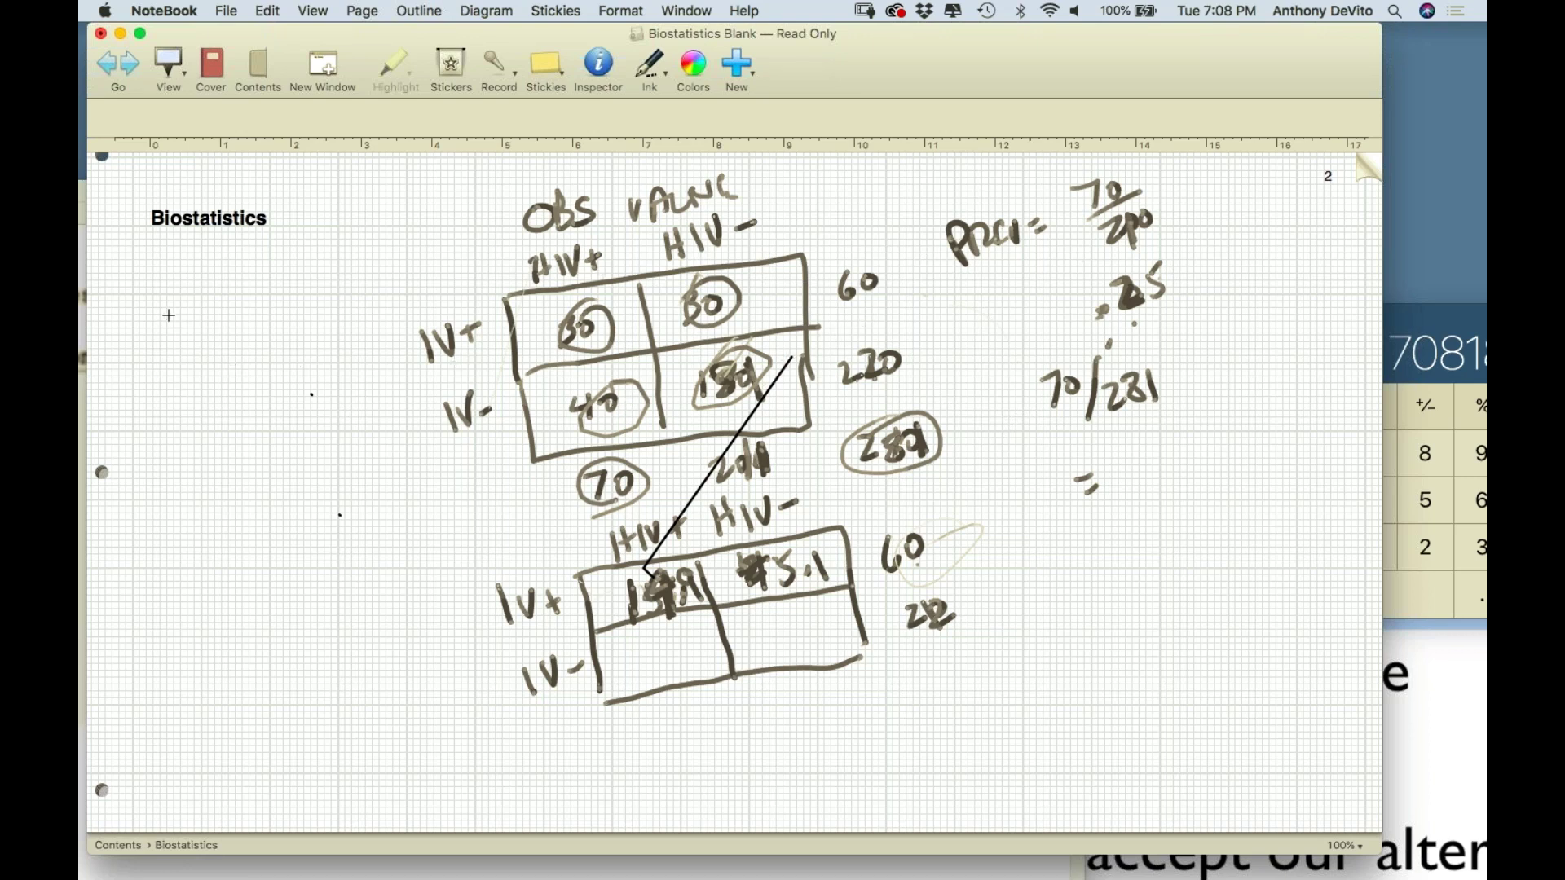
Write the chi-square numerator (O-E-.5)² beside the observed table
mouse_move(171, 294)
mouse_down()
mouse_move(174, 347)
mouse_move(181, 319)
mouse_move(234, 331)
mouse_move(298, 316)
mouse_move(303, 295)
mouse_move(333, 350)
mouse_up()
click(296, 332)
click(294, 294)
drag(326, 279, 358, 285)
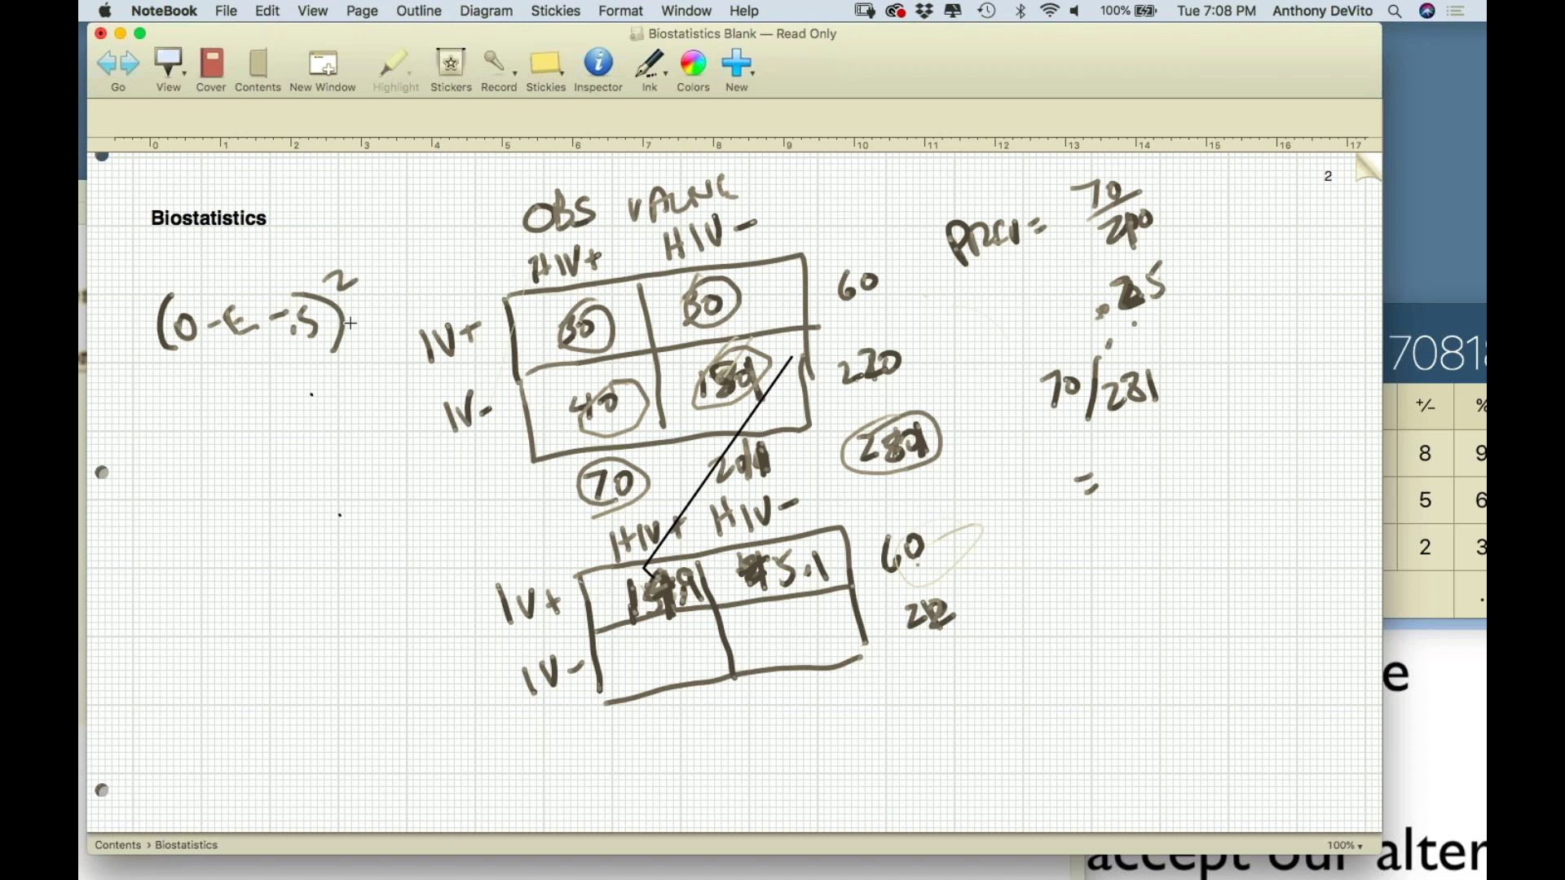
Circle the .5 in the chi-square formula and add E as the denominator under a fraction line
drag(333, 349, 298, 308)
scroll(890, 352, up, 3)
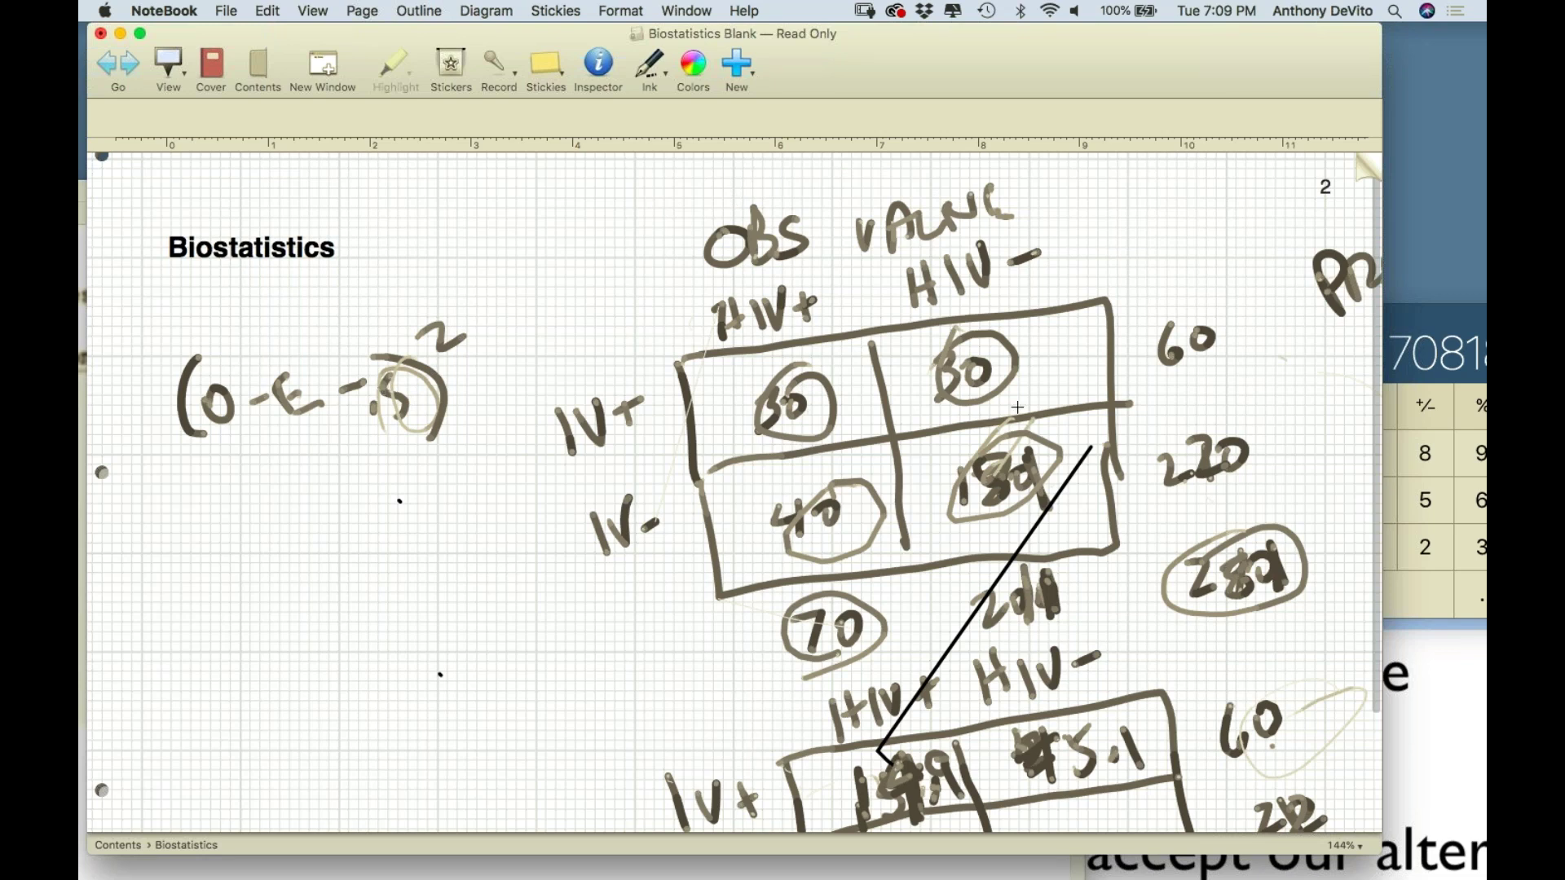
mouse_move(414, 411)
mouse_down()
mouse_move(383, 407)
mouse_move(396, 369)
mouse_up()
click(243, 433)
drag(229, 467, 423, 433)
mouse_move(325, 461)
mouse_down()
mouse_move(334, 501)
mouse_move(358, 473)
mouse_up()
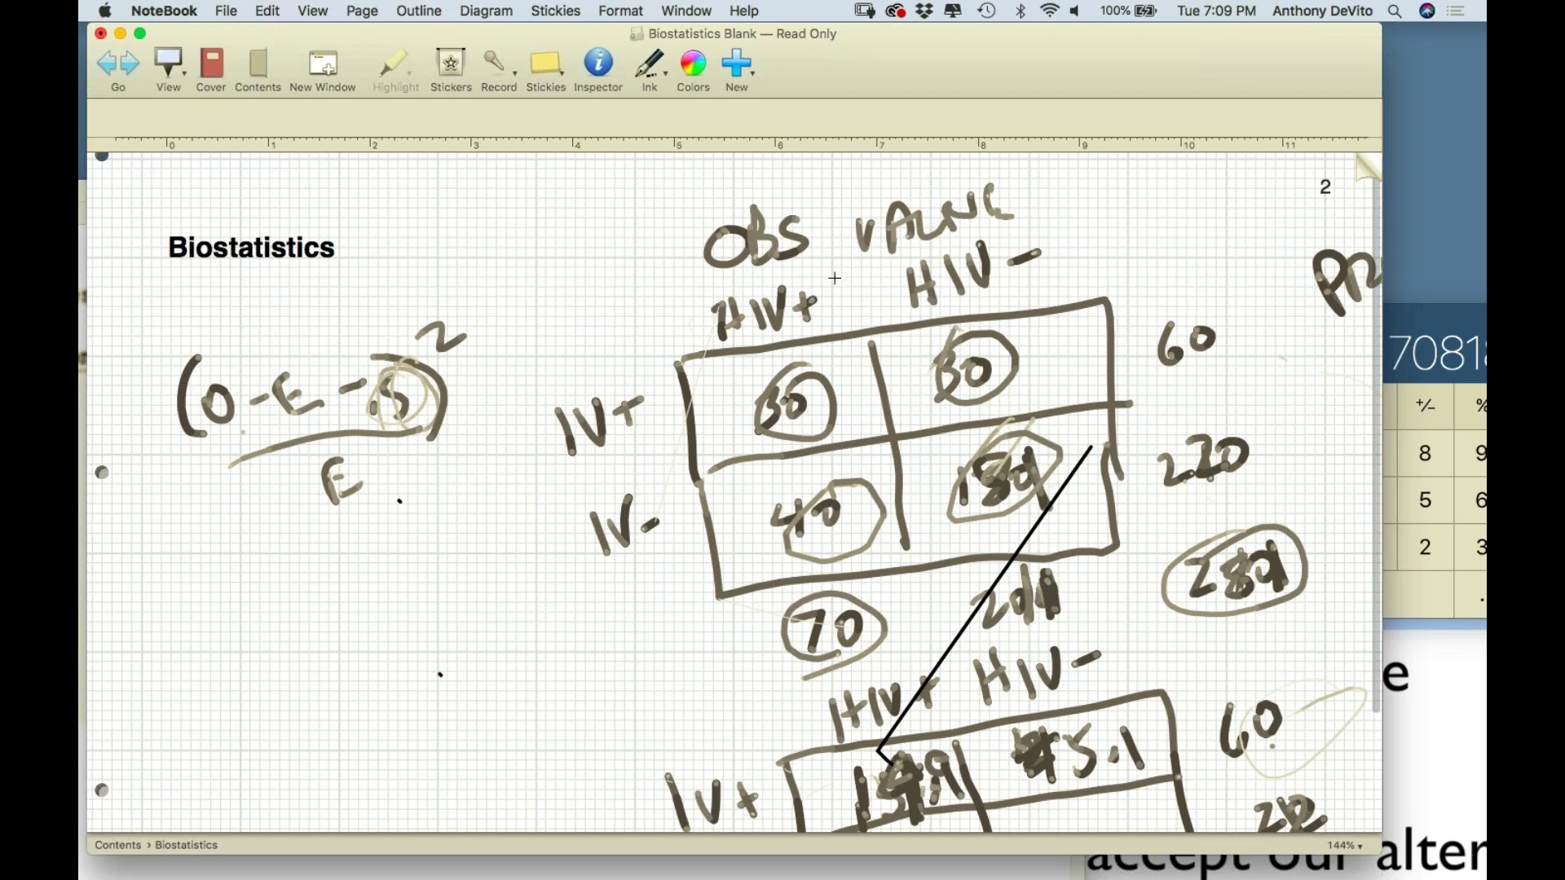
Write CONTINUITY above the formula and circle it
mouse_move(430, 190)
mouse_down()
mouse_move(426, 203)
mouse_move(499, 181)
mouse_move(489, 209)
mouse_move(554, 177)
mouse_move(589, 205)
mouse_move(660, 167)
mouse_move(692, 184)
mouse_up()
mouse_move(536, 245)
mouse_down()
mouse_move(544, 276)
mouse_move(580, 235)
mouse_up()
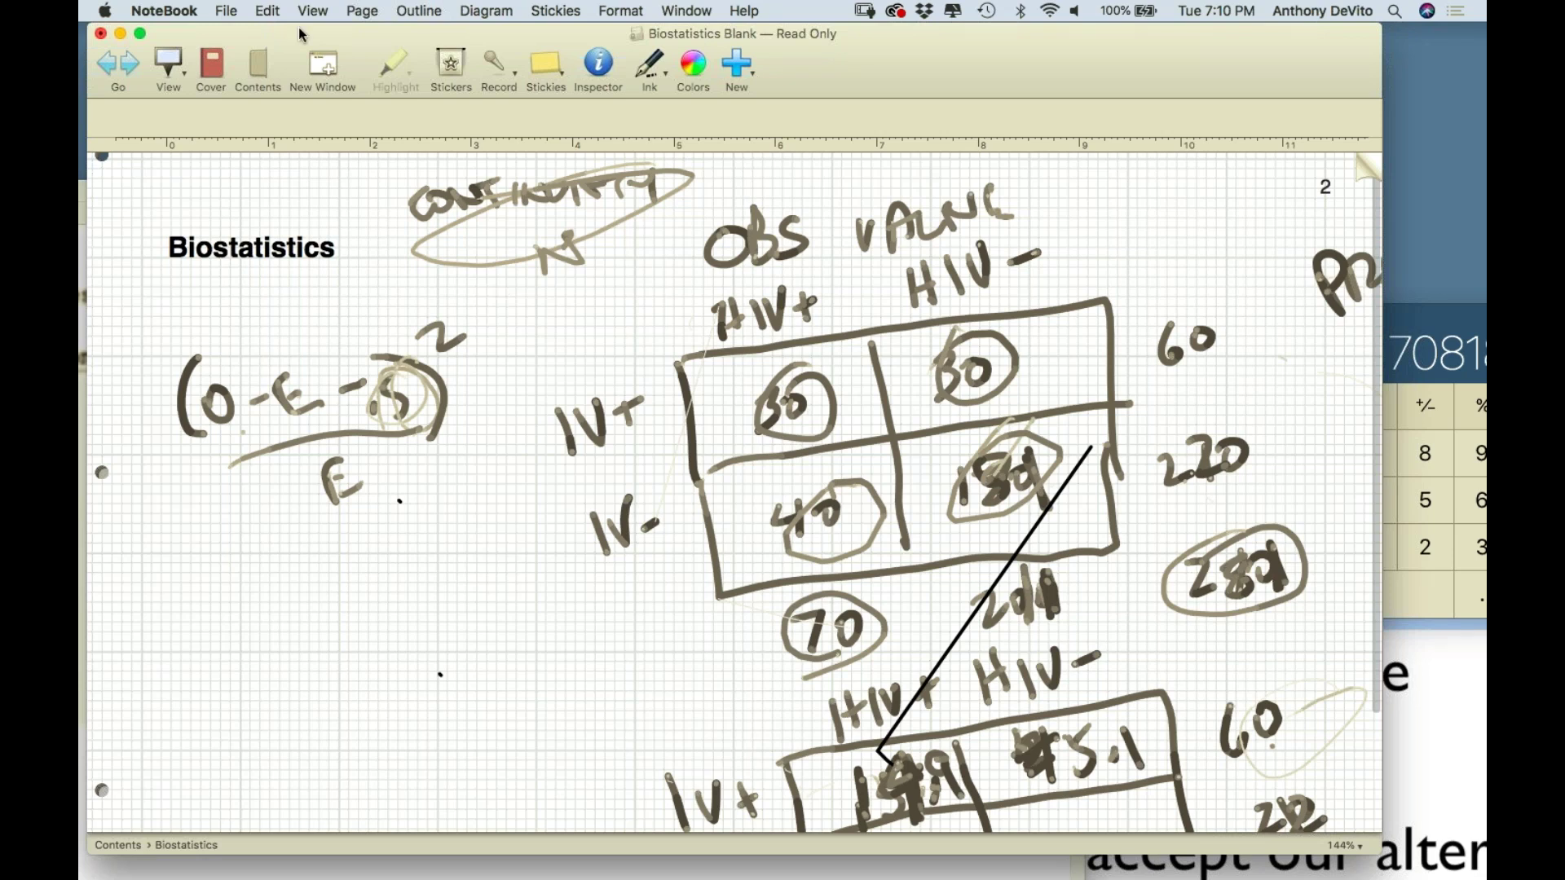
Close the marked-up notebook and open a fresh Biostatistics Blank notebook from the desktop
drag(312, 47, 526, 51)
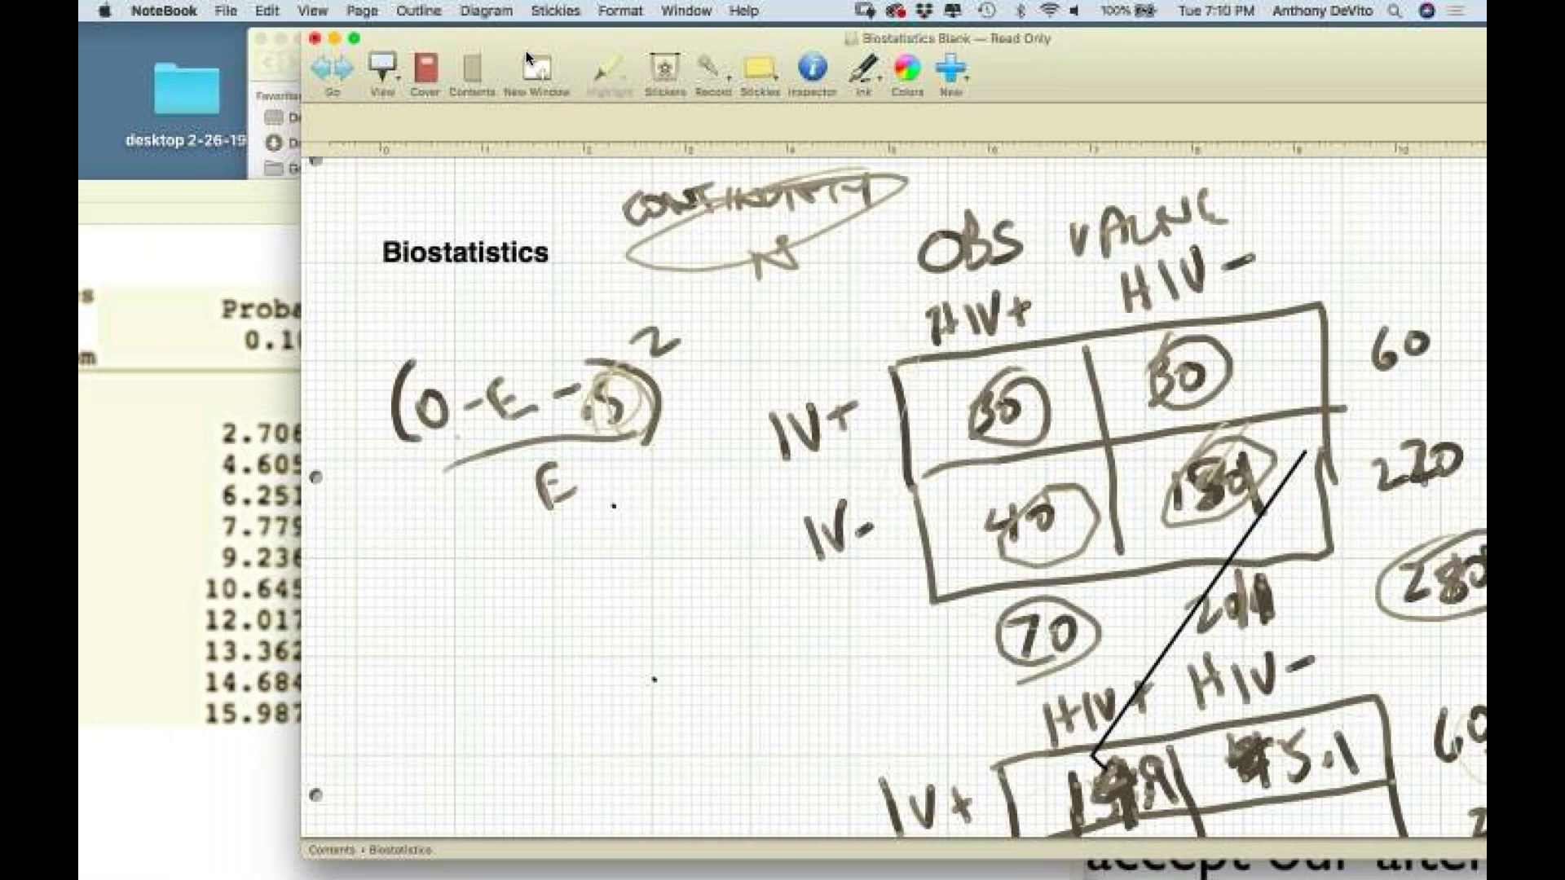
click(317, 38)
click(882, 201)
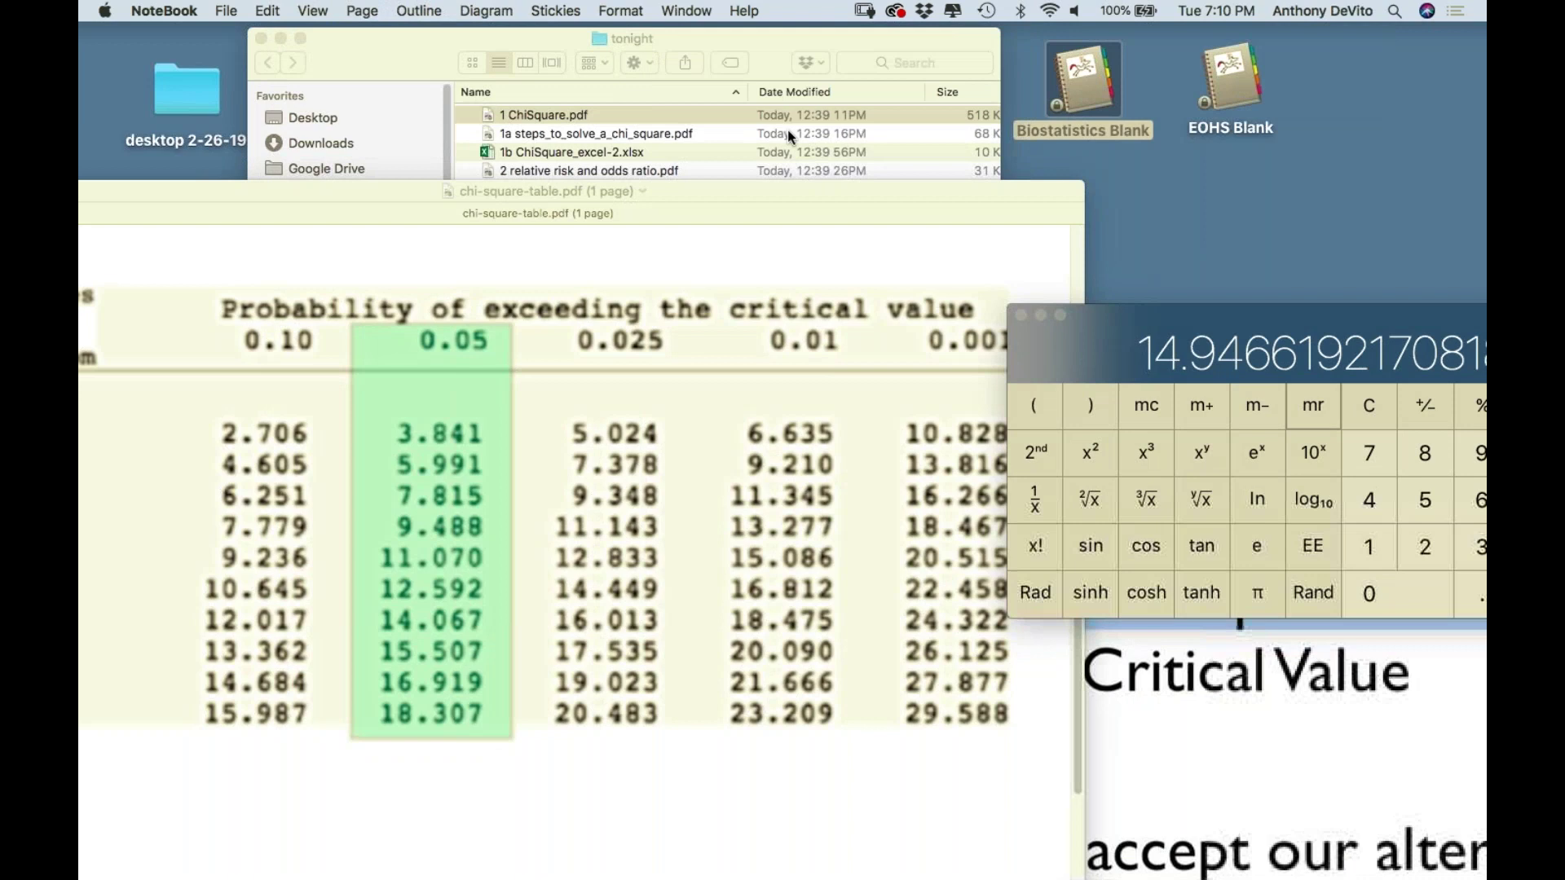
click(389, 47)
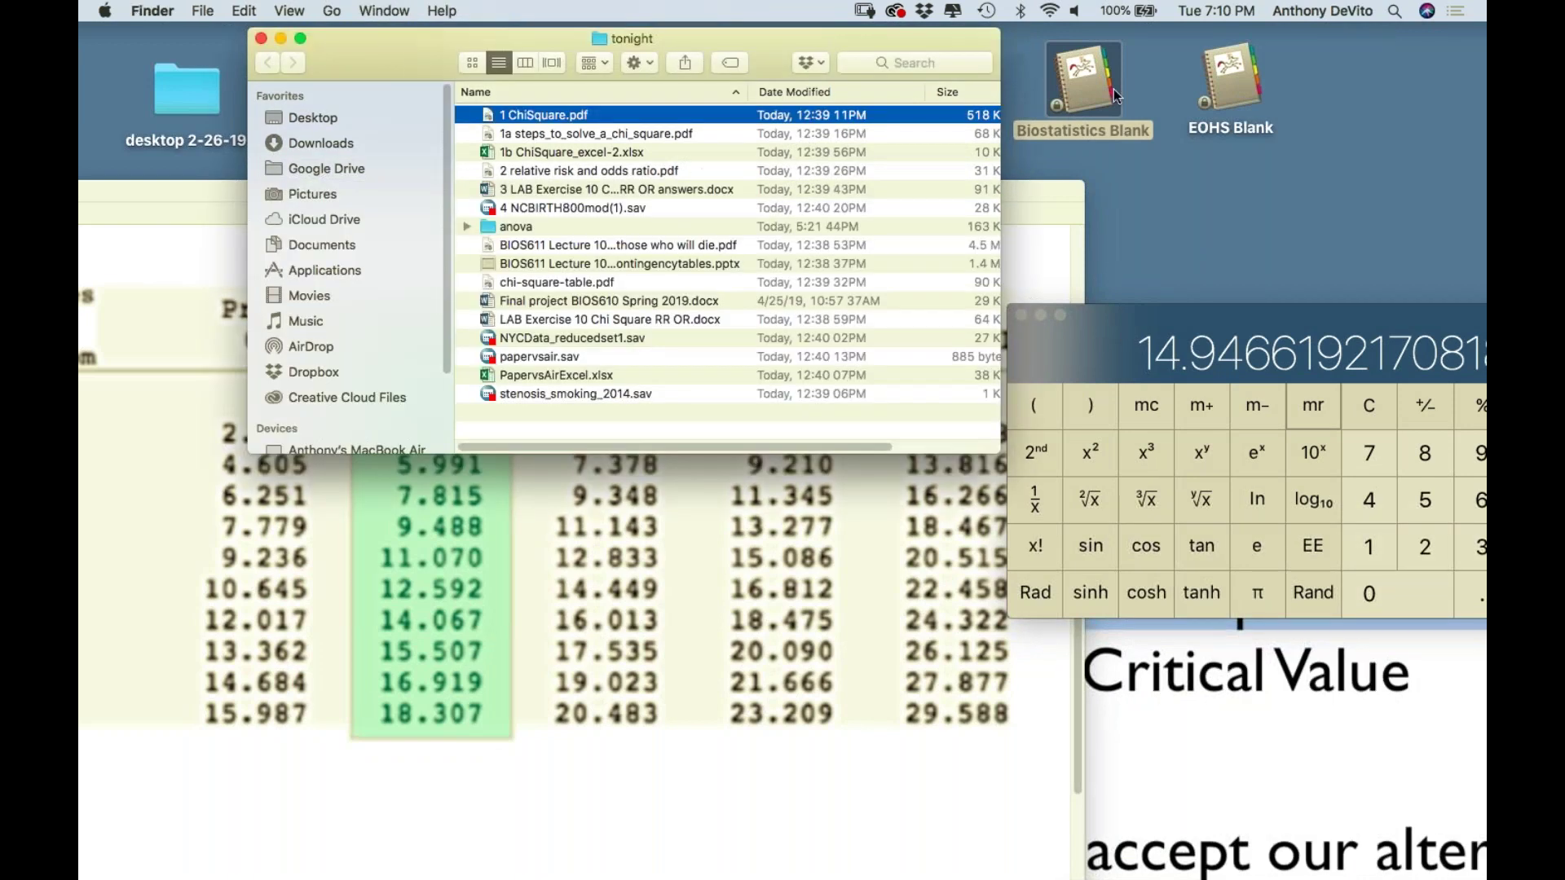
double_click(1084, 84)
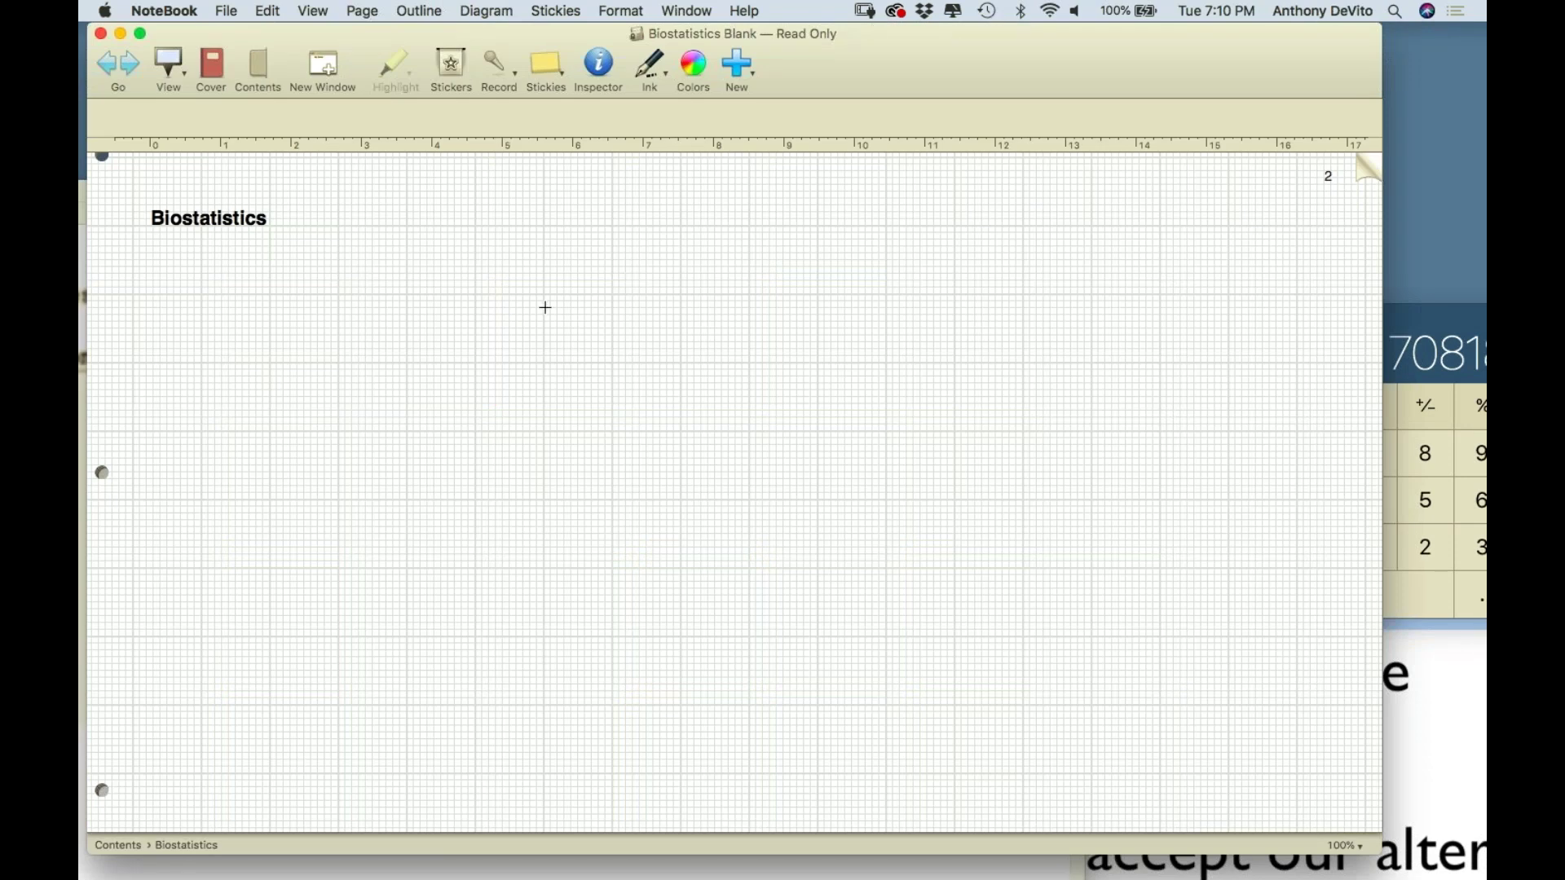
Draw a two-by-two table freehand in the upper part of the blank page
mouse_move(393, 247)
mouse_down()
mouse_move(400, 422)
mouse_move(396, 251)
mouse_move(630, 214)
mouse_move(765, 220)
mouse_move(722, 393)
mouse_up()
drag(407, 484, 748, 415)
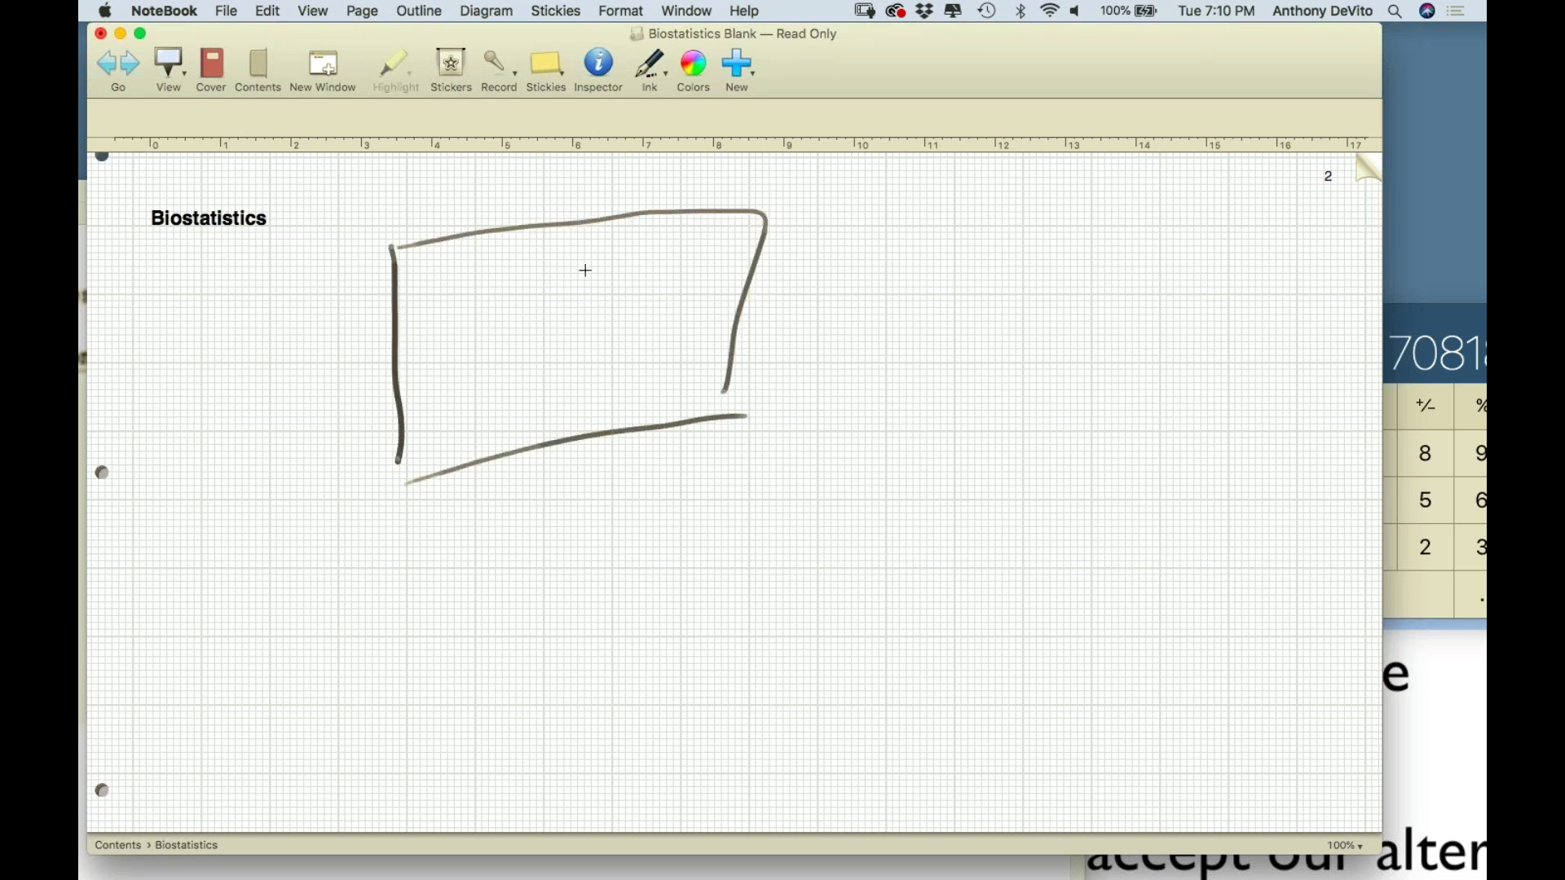
drag(546, 237, 563, 429)
drag(396, 345, 750, 293)
Draw a second two-by-two table freehand below the first one
drag(414, 532, 426, 686)
mouse_move(429, 535)
mouse_down()
mouse_move(742, 483)
mouse_move(760, 654)
mouse_up()
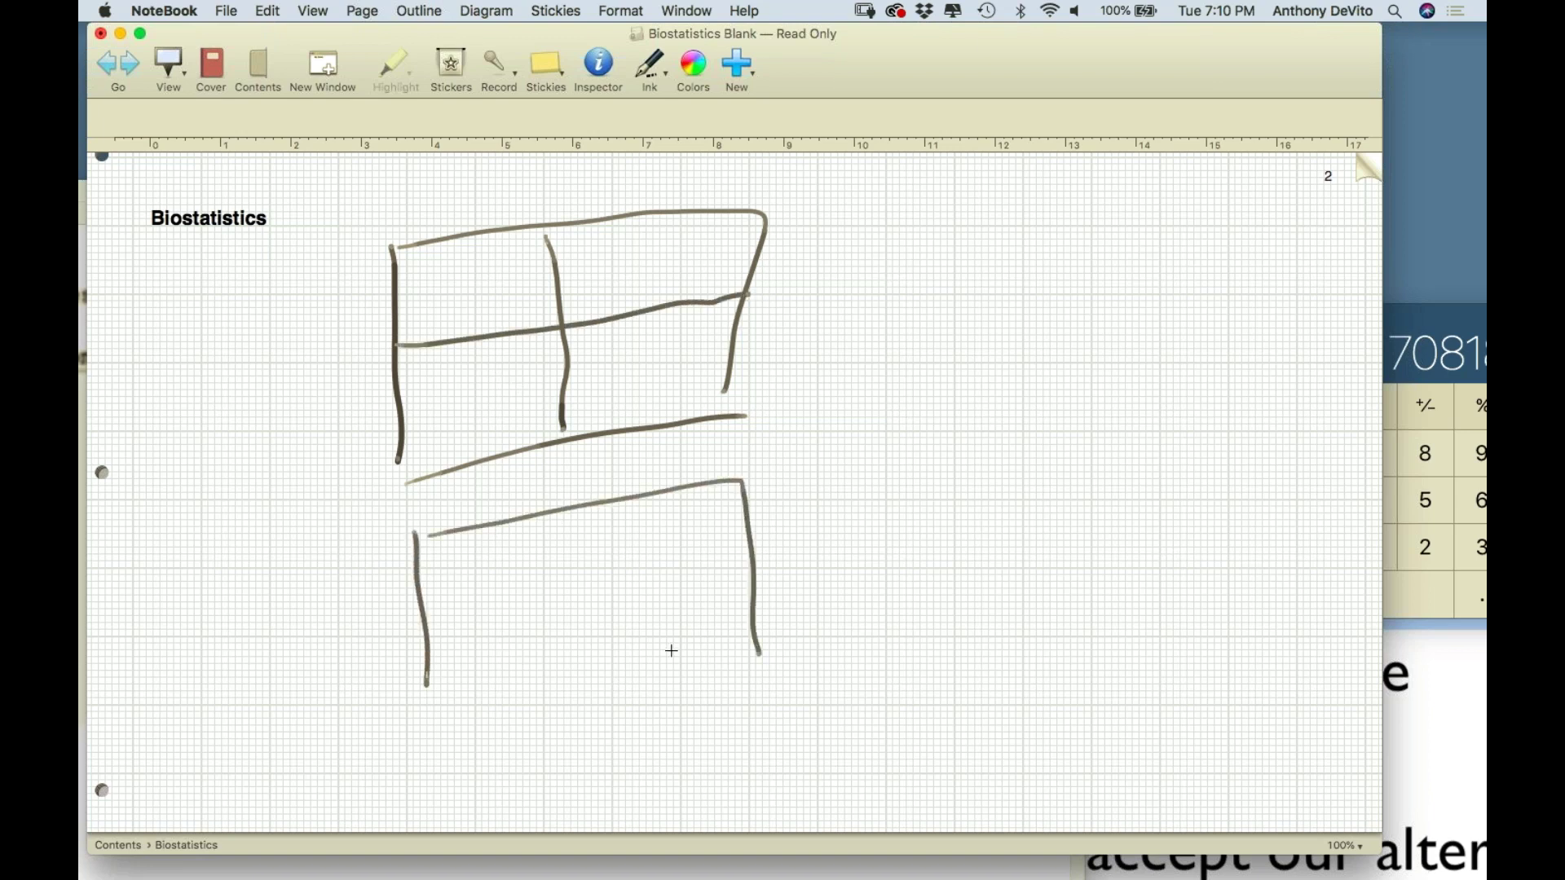
drag(446, 696, 771, 641)
drag(437, 616, 786, 544)
drag(571, 516, 595, 652)
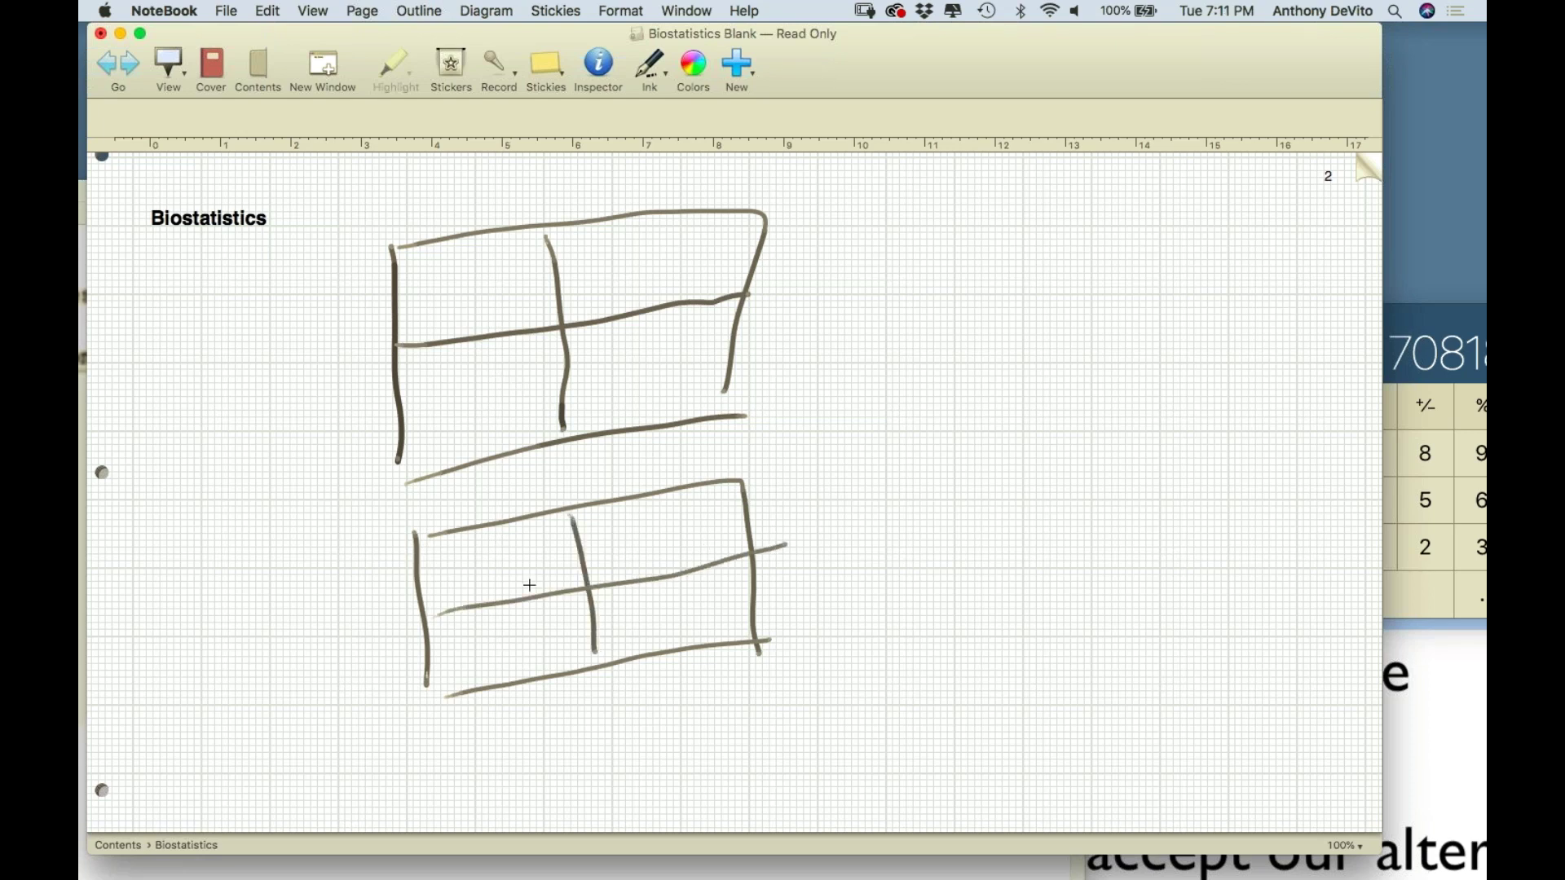
Label the upper table OBS and the lower table EXP
mouse_move(249, 346)
mouse_down()
mouse_move(269, 342)
mouse_move(266, 372)
mouse_up()
drag(295, 341, 286, 377)
mouse_move(275, 580)
mouse_down()
mouse_move(268, 607)
mouse_move(323, 598)
mouse_move(308, 611)
mouse_move(325, 592)
mouse_up()
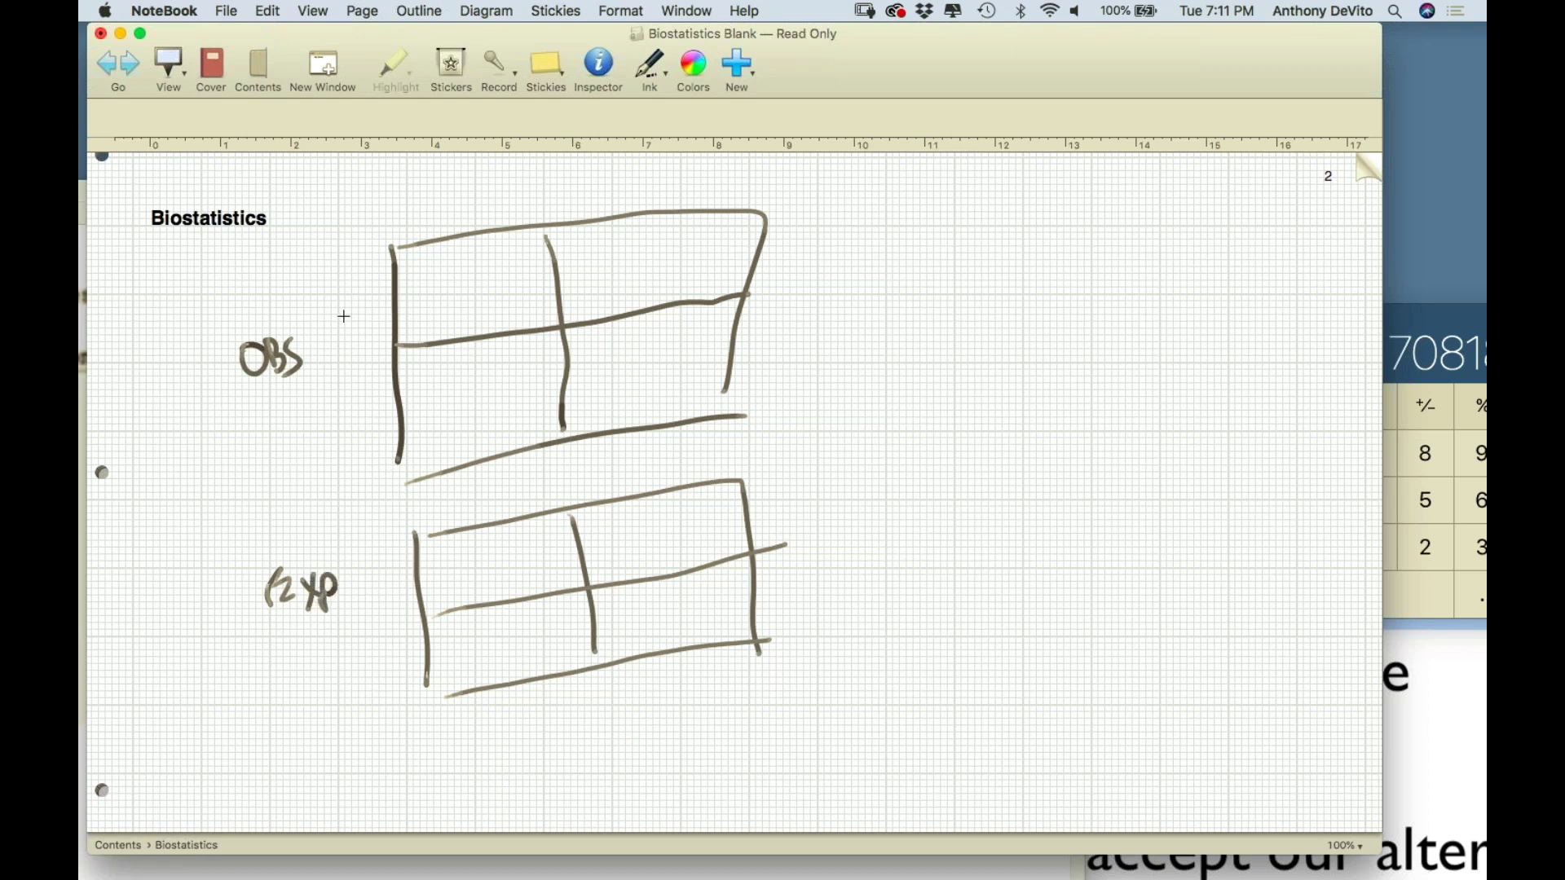
Label the OBS table's rows IV+ and IV- and its columns HIV+ and HIV-
mouse_move(308, 286)
mouse_down()
mouse_move(316, 319)
mouse_move(341, 287)
mouse_move(358, 302)
mouse_up()
drag(354, 291, 363, 287)
drag(330, 383, 333, 418)
mouse_move(338, 392)
mouse_down()
mouse_move(346, 412)
mouse_move(355, 391)
mouse_move(381, 398)
mouse_up()
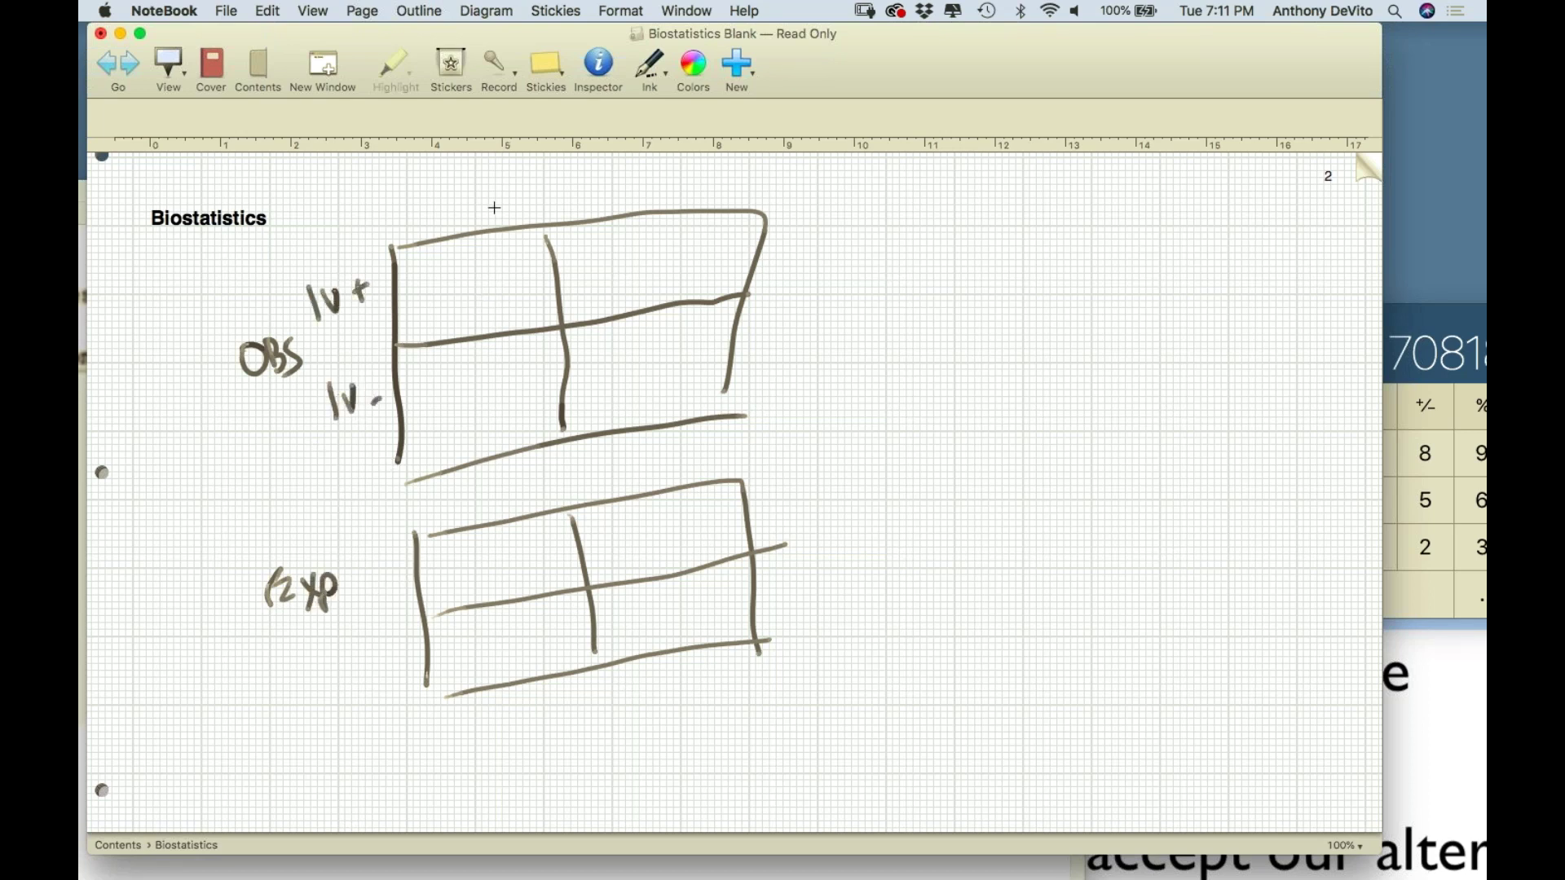
mouse_move(435, 190)
mouse_down()
mouse_move(436, 219)
mouse_move(450, 213)
mouse_up()
drag(436, 204, 460, 210)
drag(464, 186, 507, 187)
mouse_move(503, 179)
mouse_down()
mouse_move(502, 199)
mouse_move(587, 202)
mouse_up()
mouse_move(603, 168)
mouse_down()
mouse_move(604, 195)
mouse_move(621, 194)
mouse_up()
drag(628, 174, 678, 172)
Label the EXP table's columns HIV+ and HIV- and its rows IV+ and IV-
mouse_move(456, 491)
mouse_down()
mouse_move(457, 515)
mouse_move(473, 510)
mouse_up()
drag(457, 501, 605, 491)
mouse_move(625, 462)
mouse_down()
mouse_move(624, 484)
mouse_move(641, 479)
mouse_up()
drag(527, 483, 532, 499)
mouse_move(671, 447)
mouse_down()
mouse_move(679, 471)
mouse_move(687, 445)
mouse_move(717, 462)
mouse_up()
mouse_move(365, 582)
mouse_down()
mouse_move(366, 614)
mouse_move(388, 579)
mouse_move(402, 599)
mouse_up()
drag(394, 588, 410, 587)
mouse_move(376, 640)
mouse_down()
mouse_move(378, 672)
mouse_move(401, 635)
mouse_up()
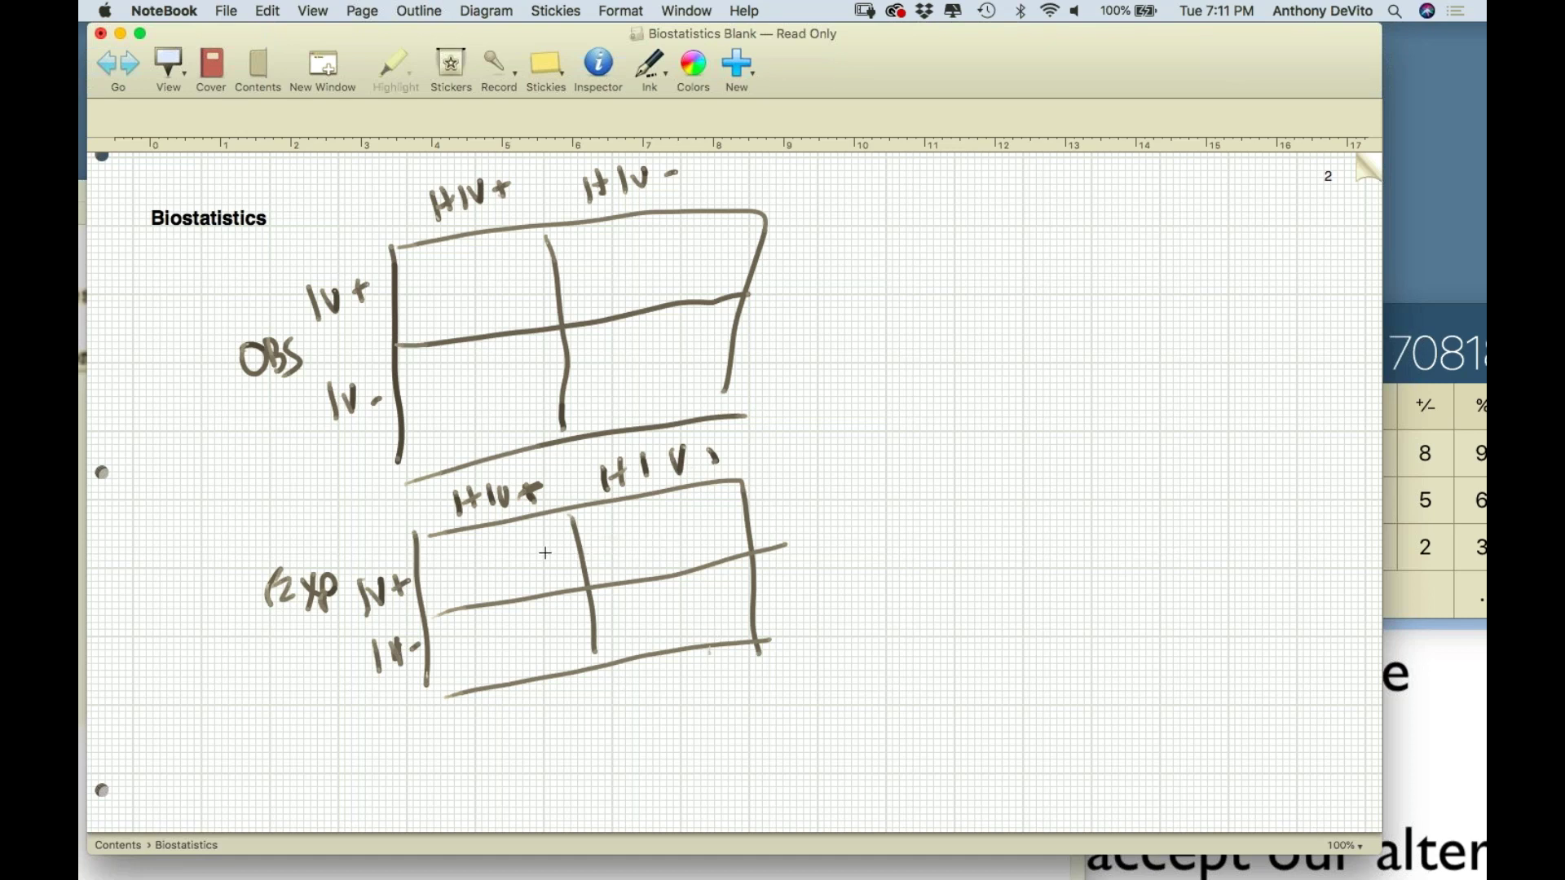
Move the notebook window out of the way, open 1 ChiSquare.pdf from the tonight folder, and bring its slides fully into view
mouse_move(505, 557)
mouse_down()
mouse_move(506, 577)
mouse_move(524, 558)
mouse_up()
drag(877, 67, 908, 468)
click(221, 359)
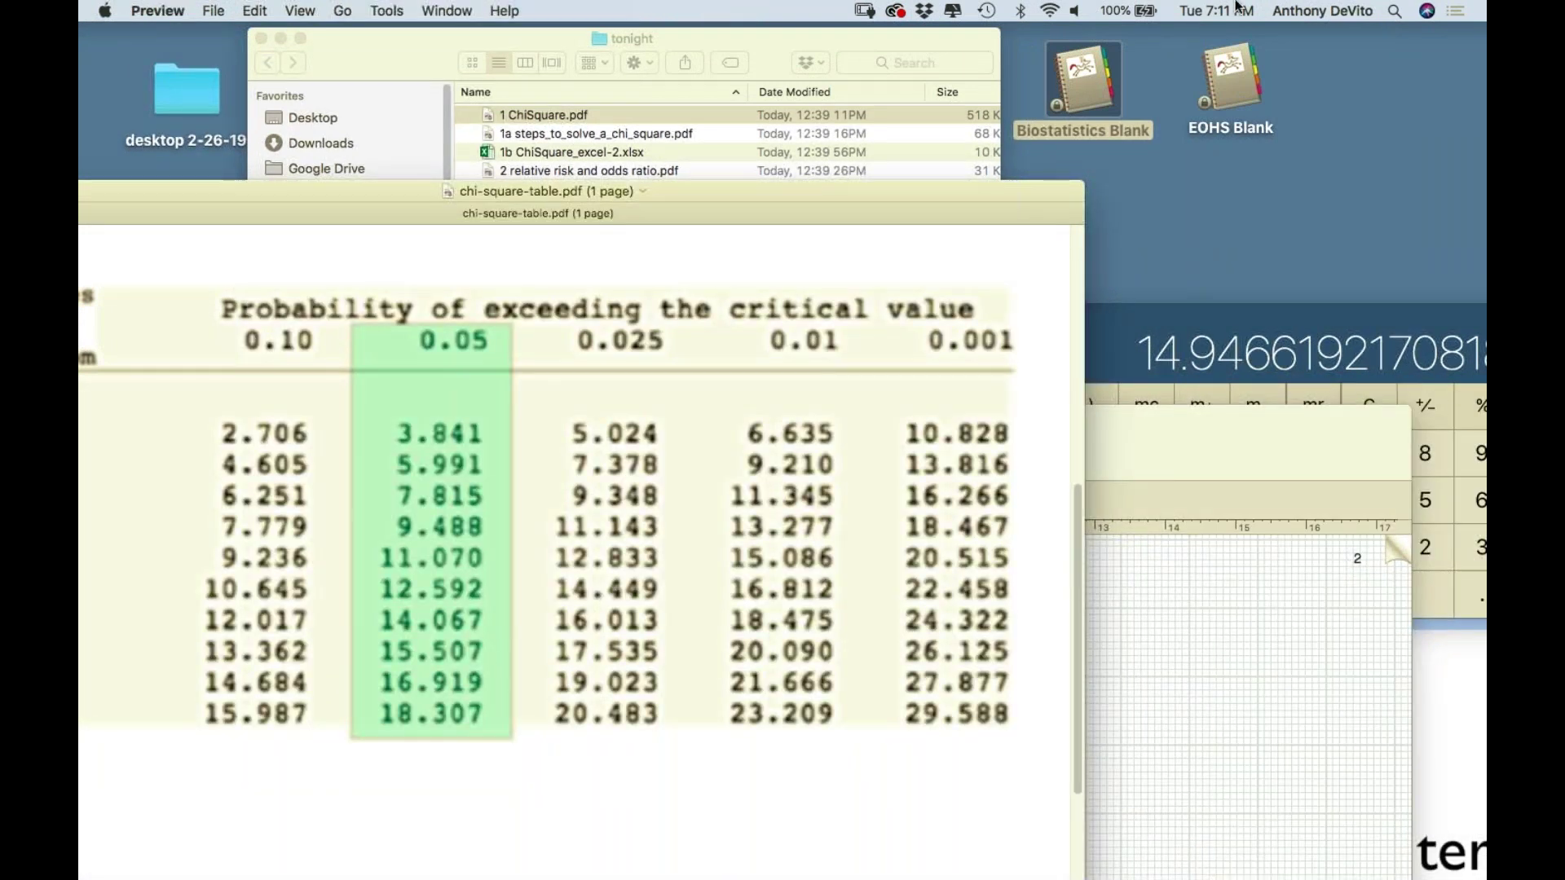
click(840, 51)
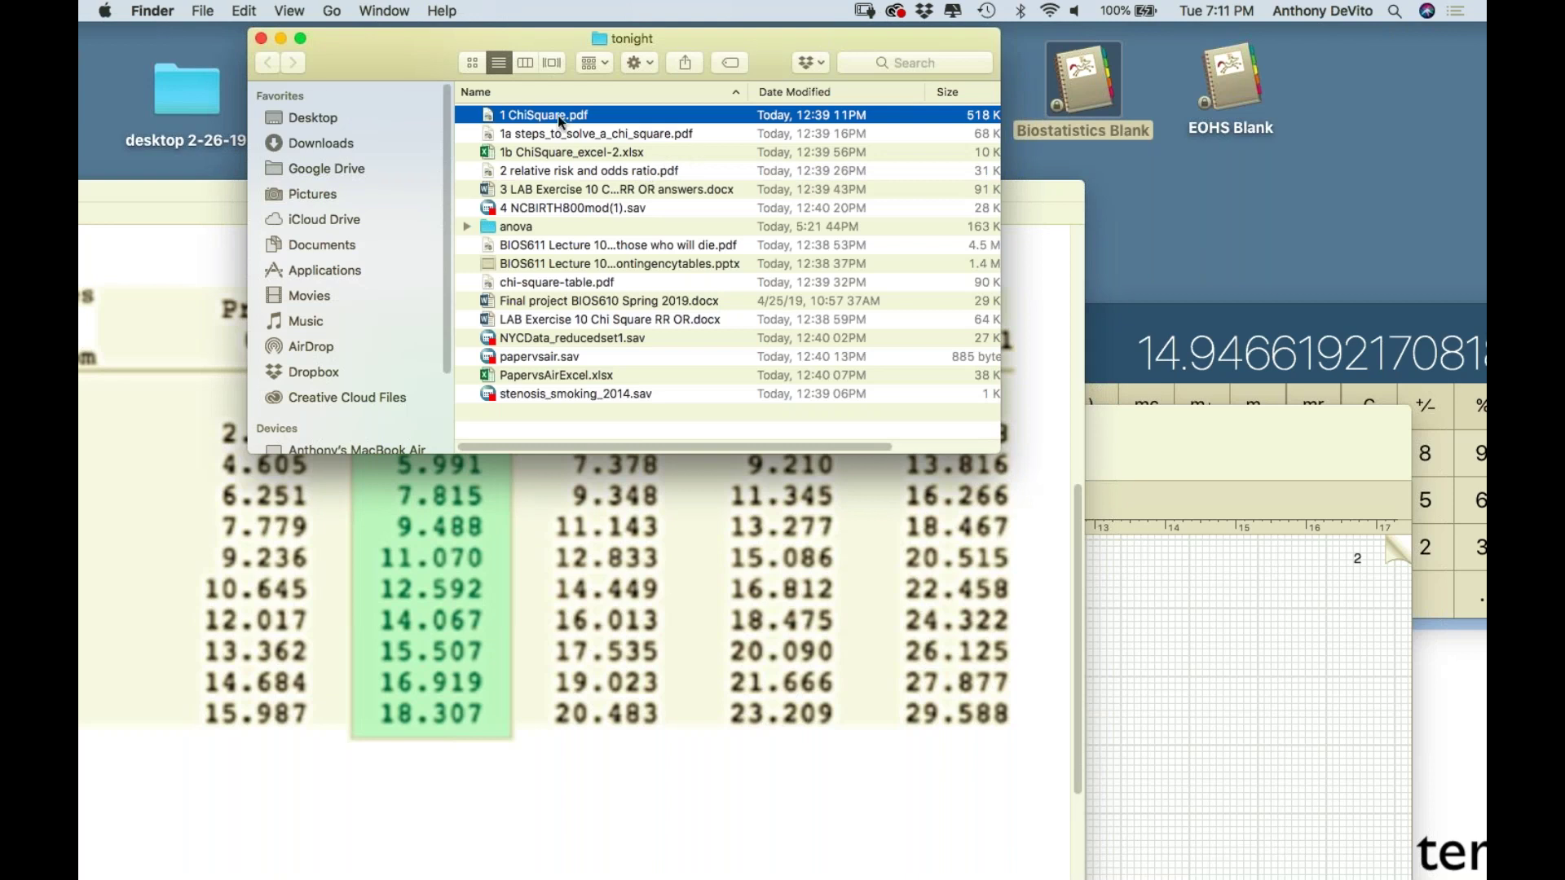
double_click(492, 114)
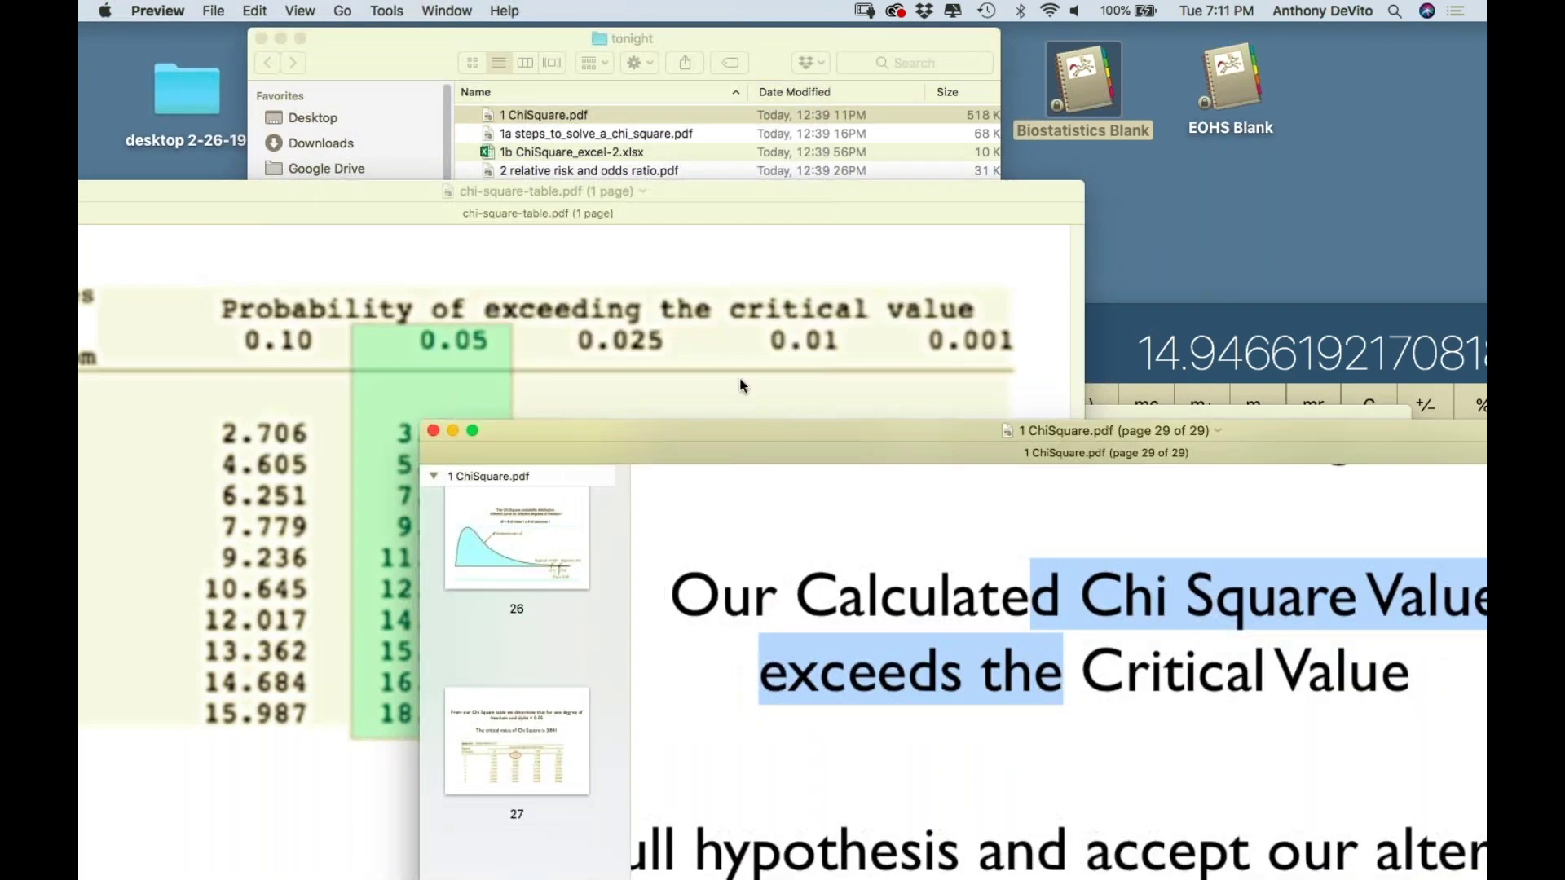
drag(737, 437, 629, 68)
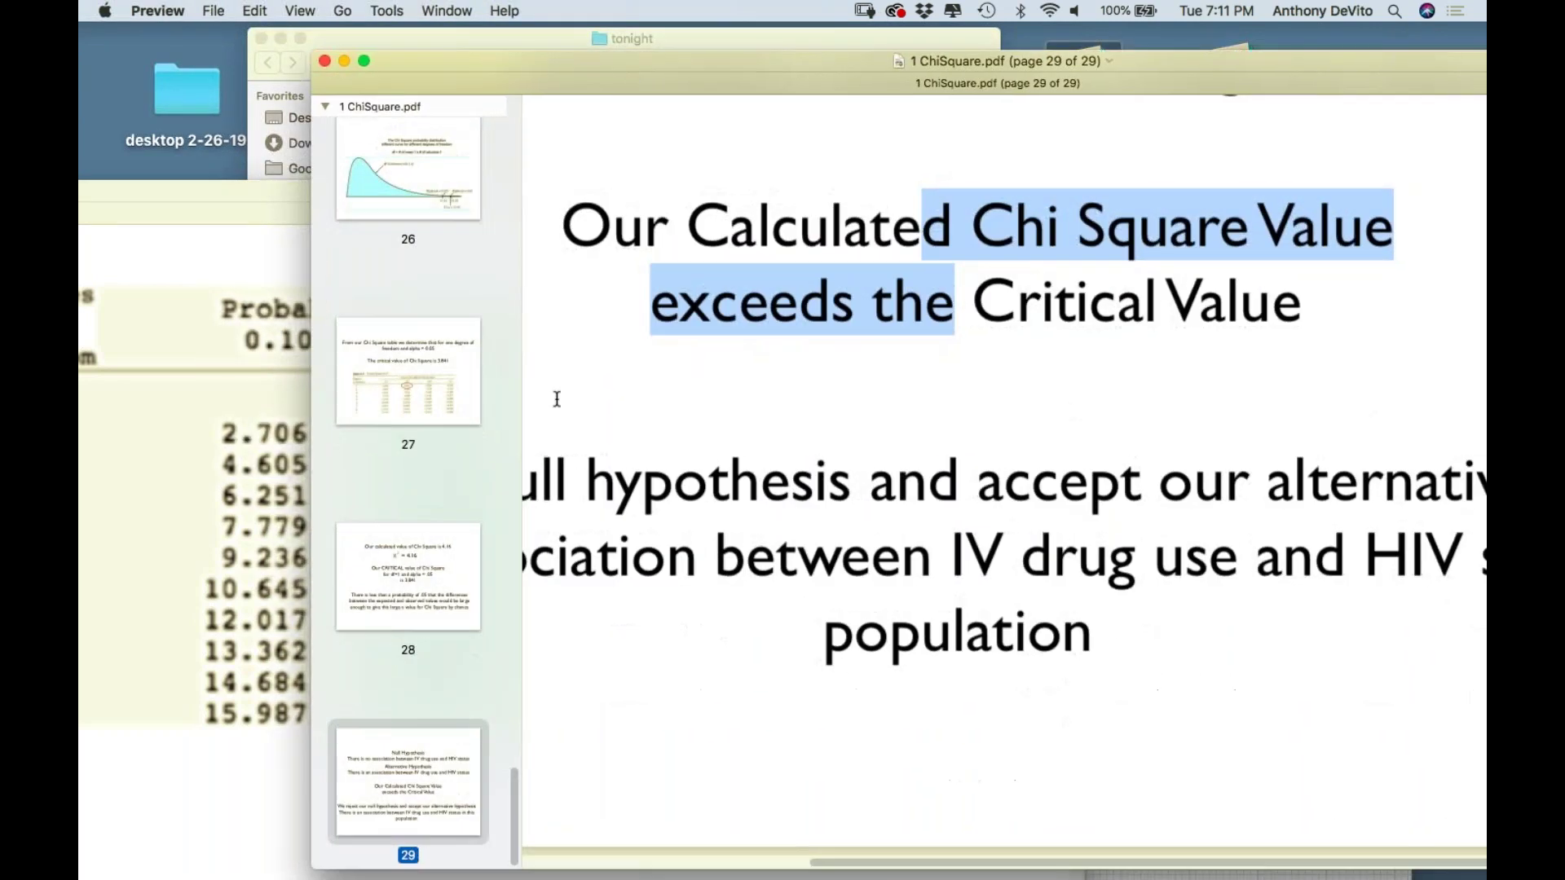
Go to slide 24 of 1 ChiSquare.pdf, view its Observed and Expected Values tables, and return to the Biostatistics notebook
scroll(442, 330, up, 5)
scroll(441, 330, up, 3)
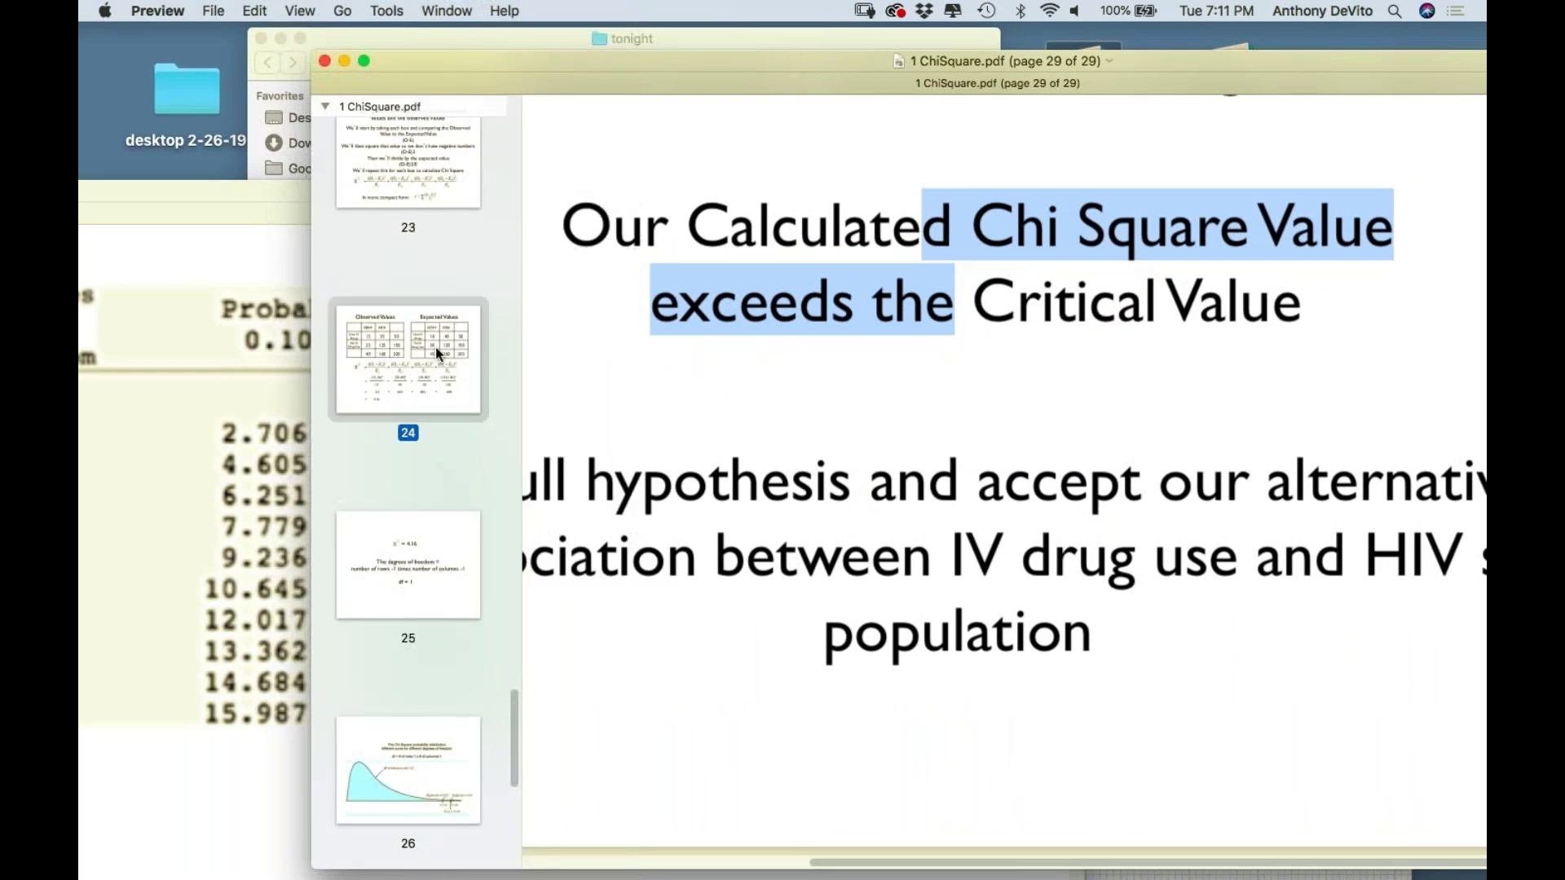
click(435, 345)
scroll(634, 394, right, 3)
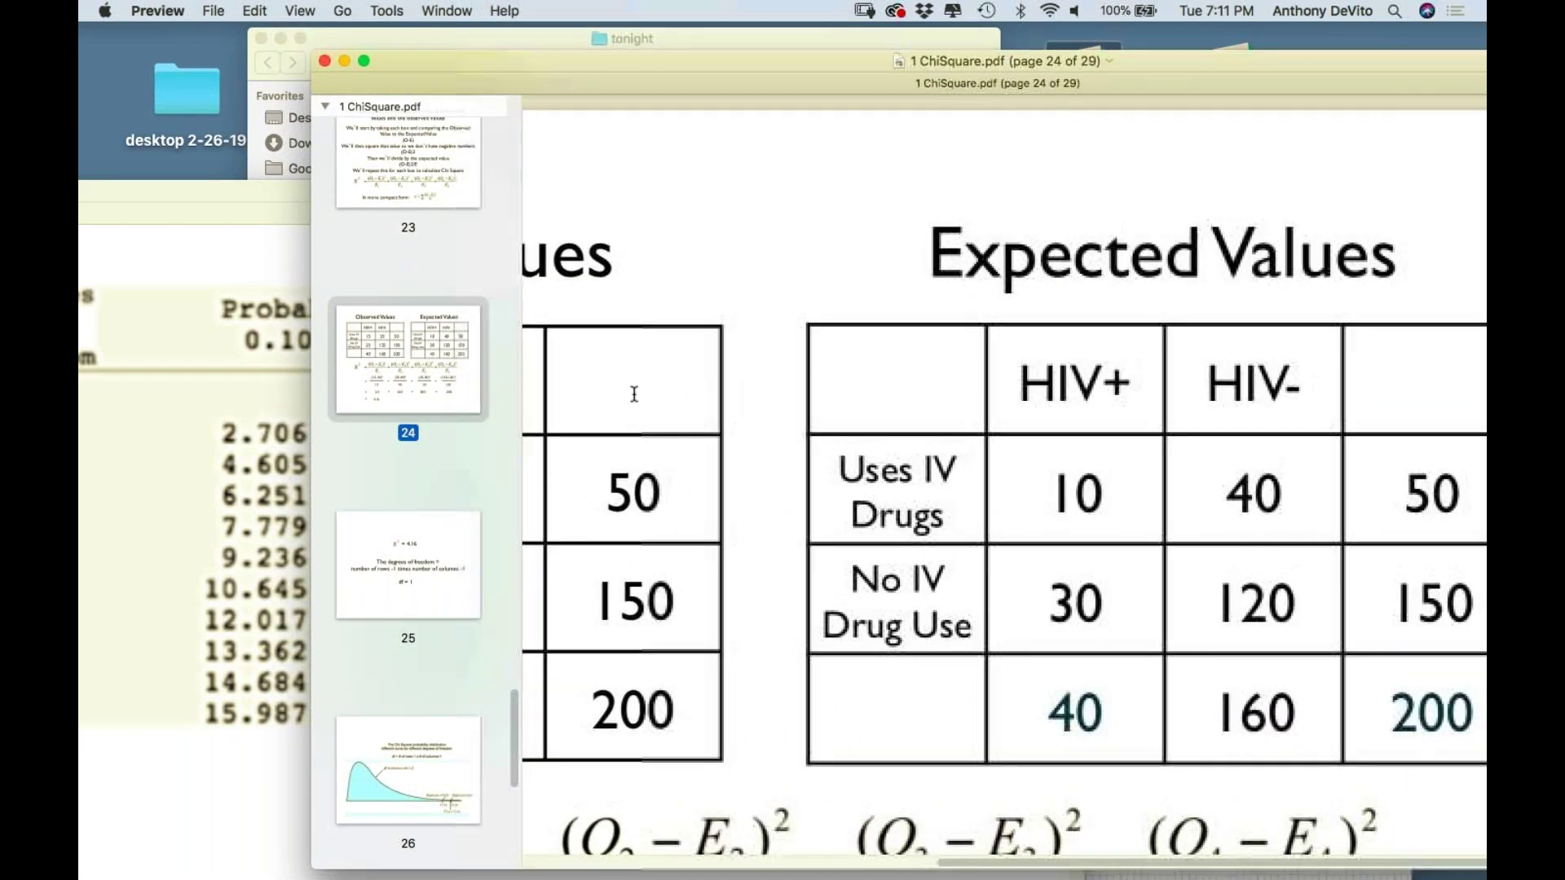
scroll(634, 393, left, 5)
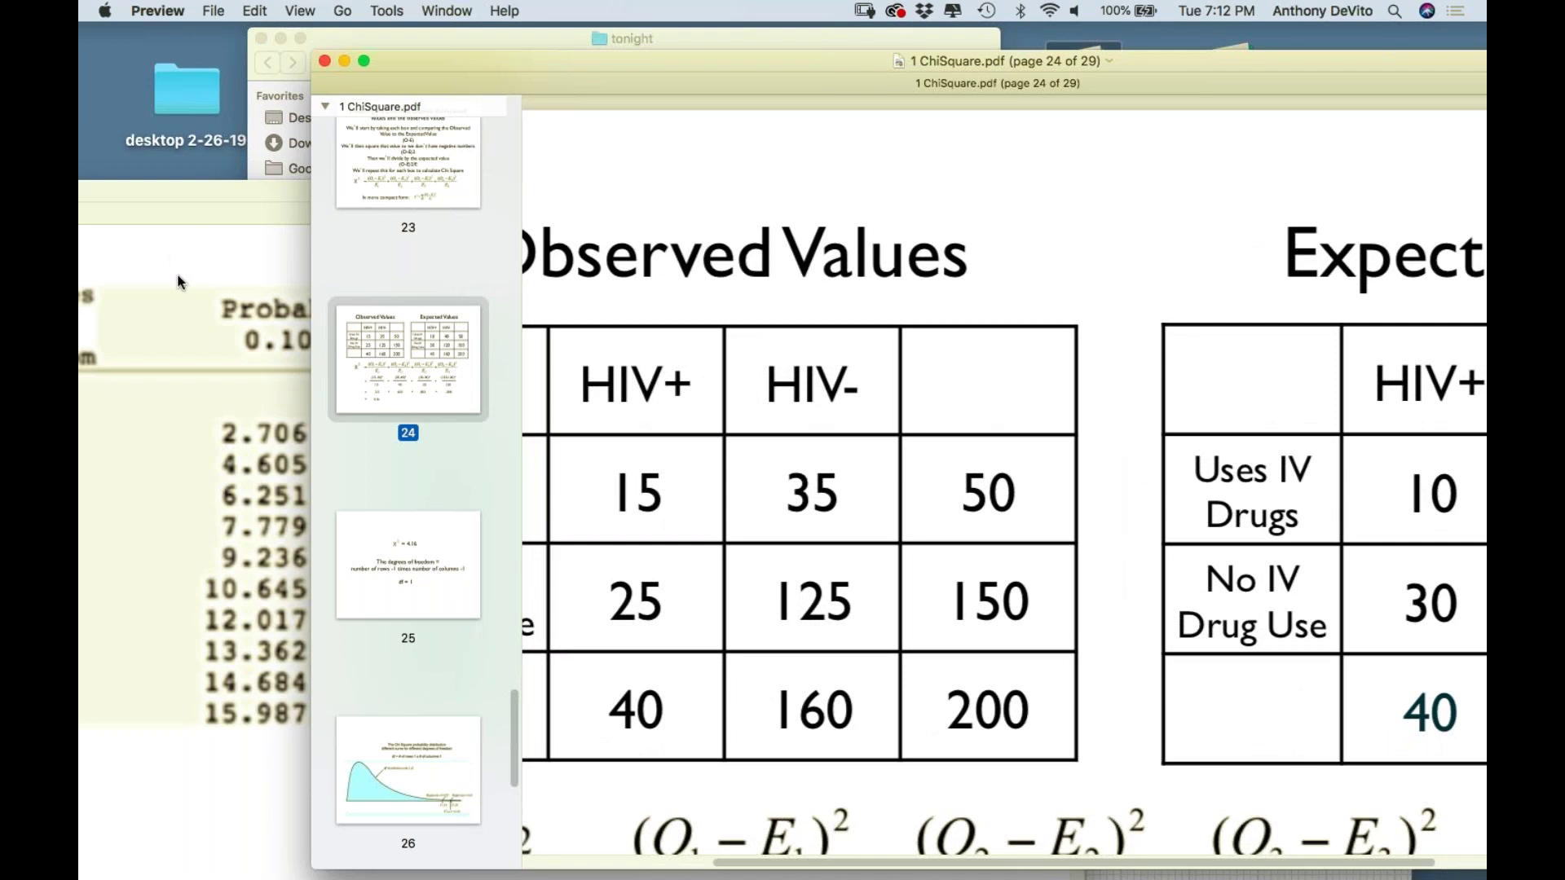
key(ctrl+Up)
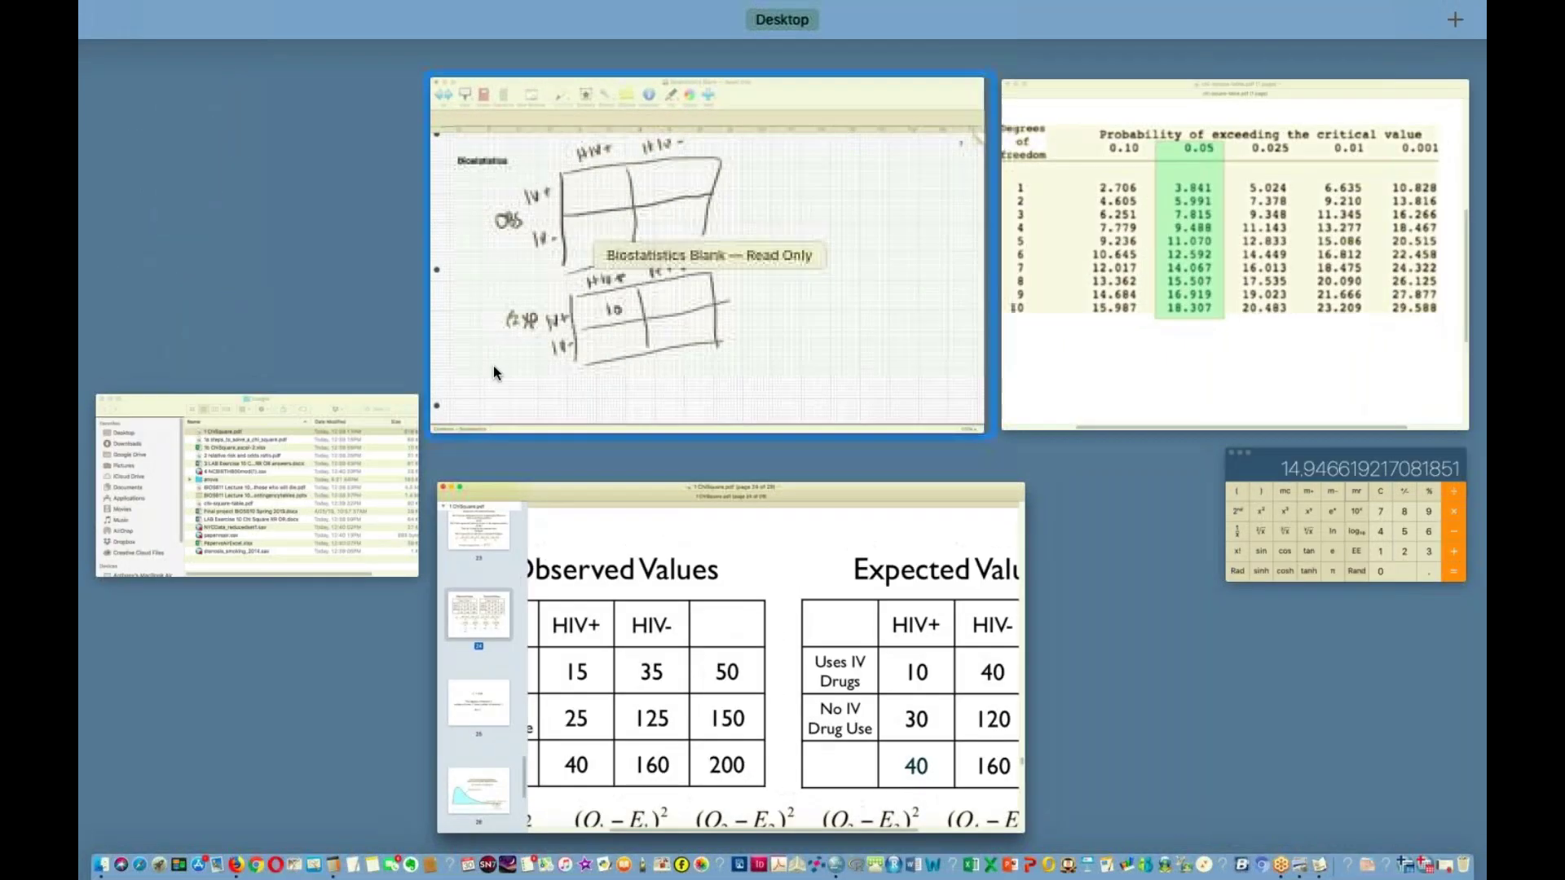
click(566, 348)
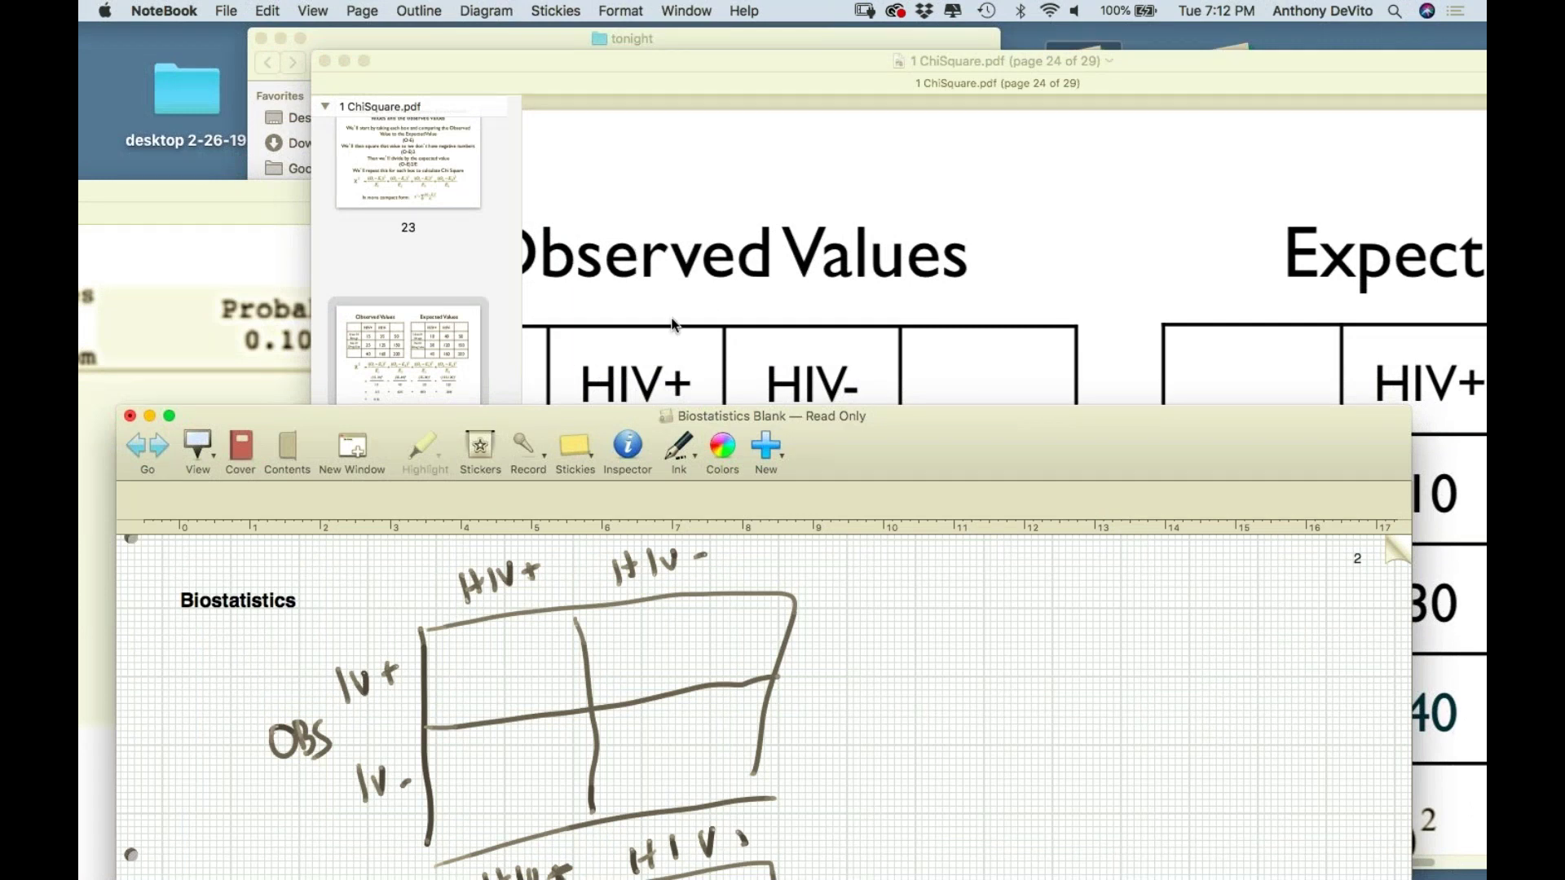
scroll(586, 367, up, 3)
drag(486, 656, 488, 681)
mouse_move(506, 662)
mouse_down()
mouse_move(497, 674)
mouse_move(508, 663)
mouse_up()
mouse_move(644, 625)
mouse_down()
mouse_move(667, 650)
mouse_move(660, 667)
mouse_move(679, 641)
mouse_up()
drag(878, 413, 875, 223)
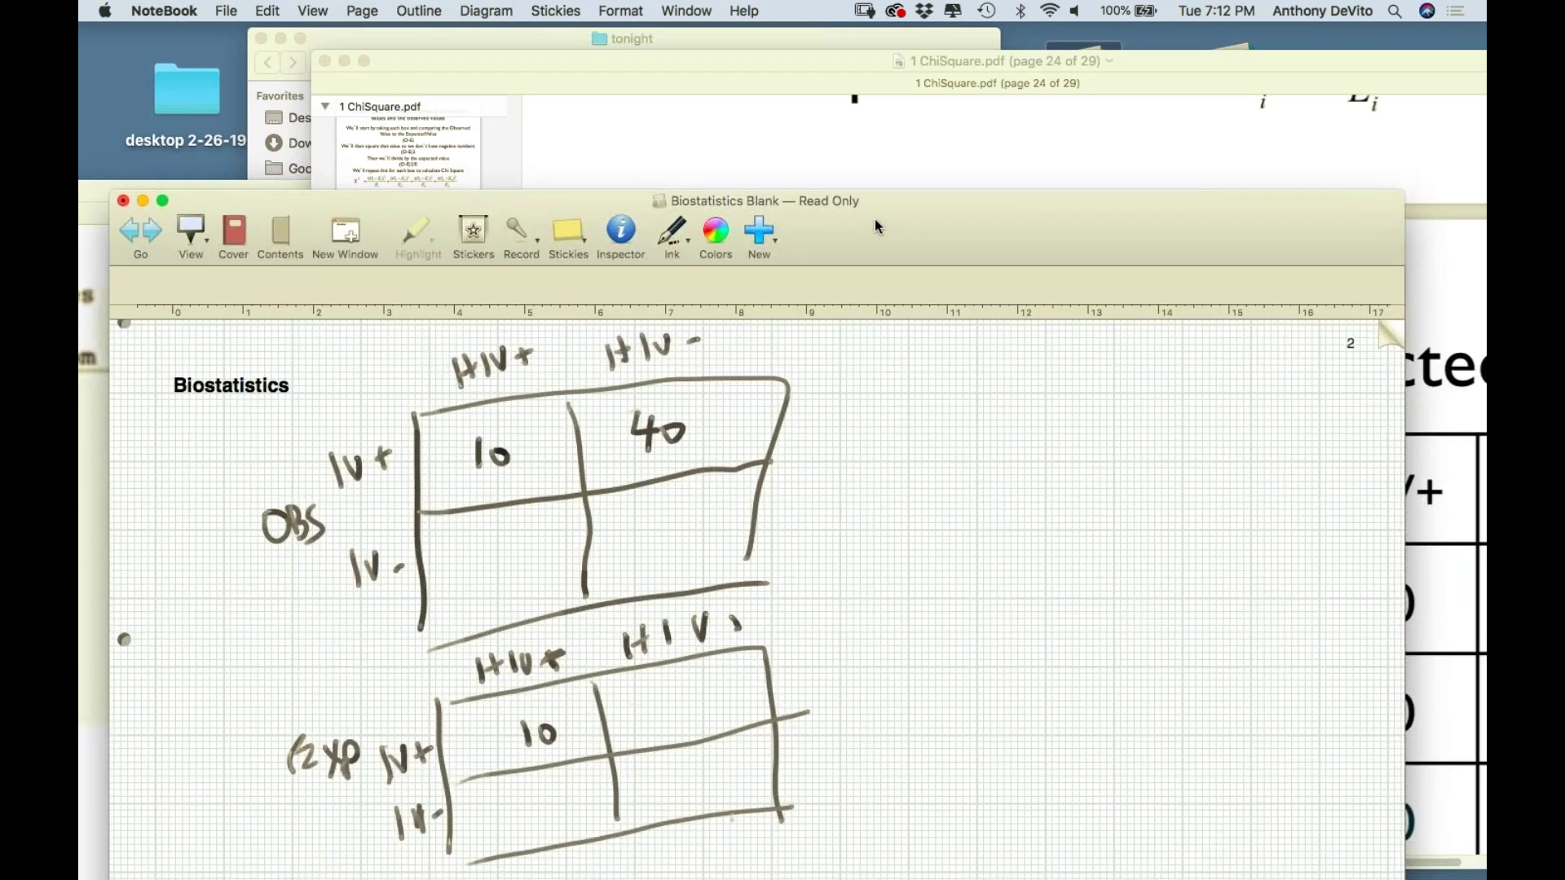
drag(847, 220, 851, 437)
scroll(844, 312, down, 3)
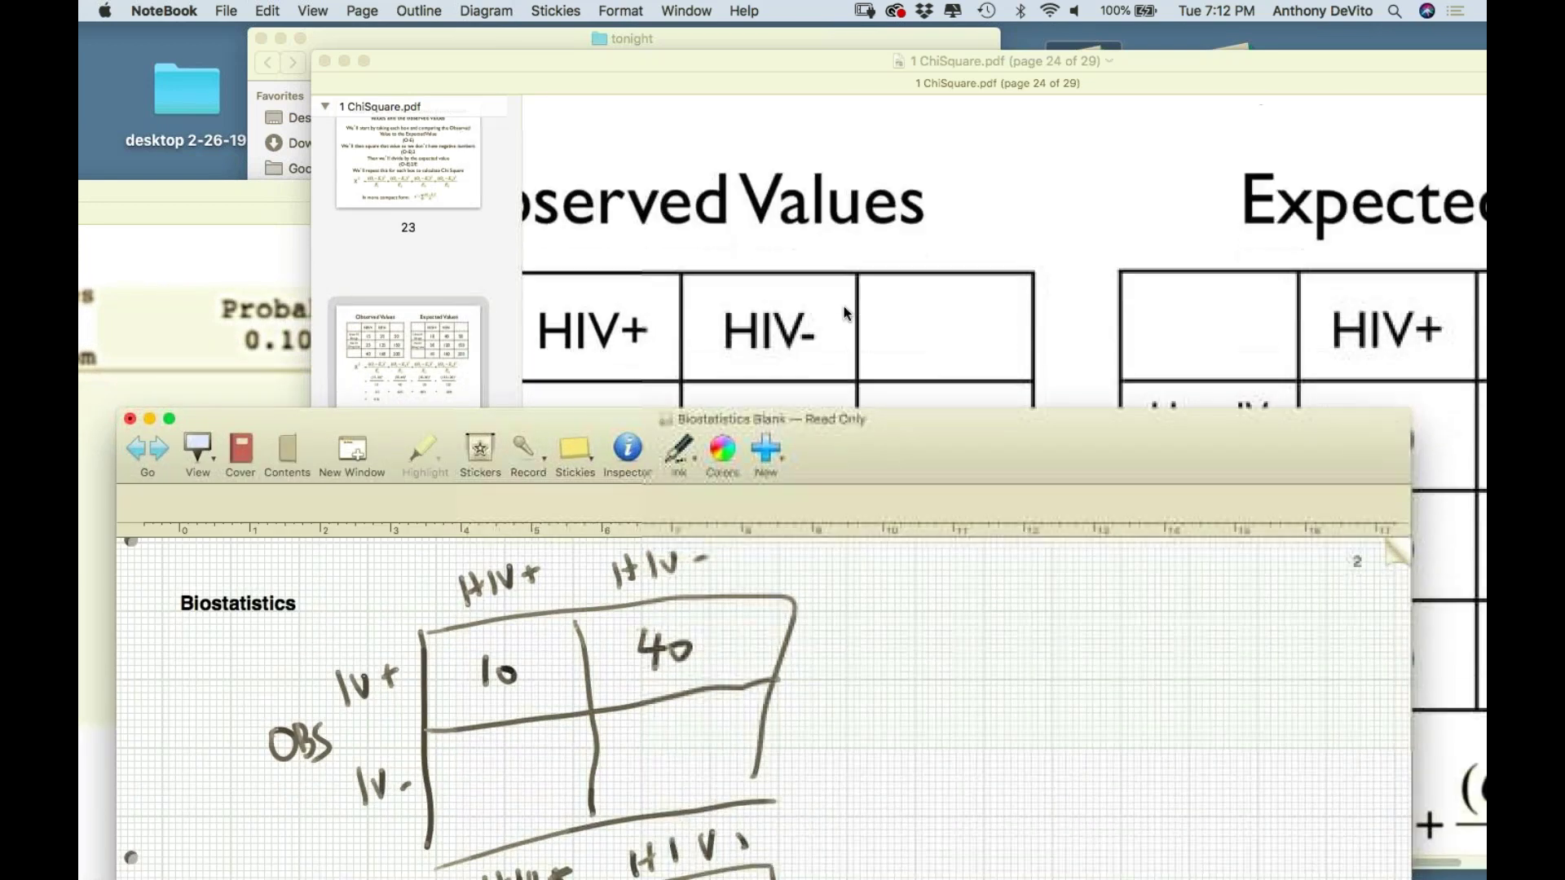
scroll(843, 306, down, 5)
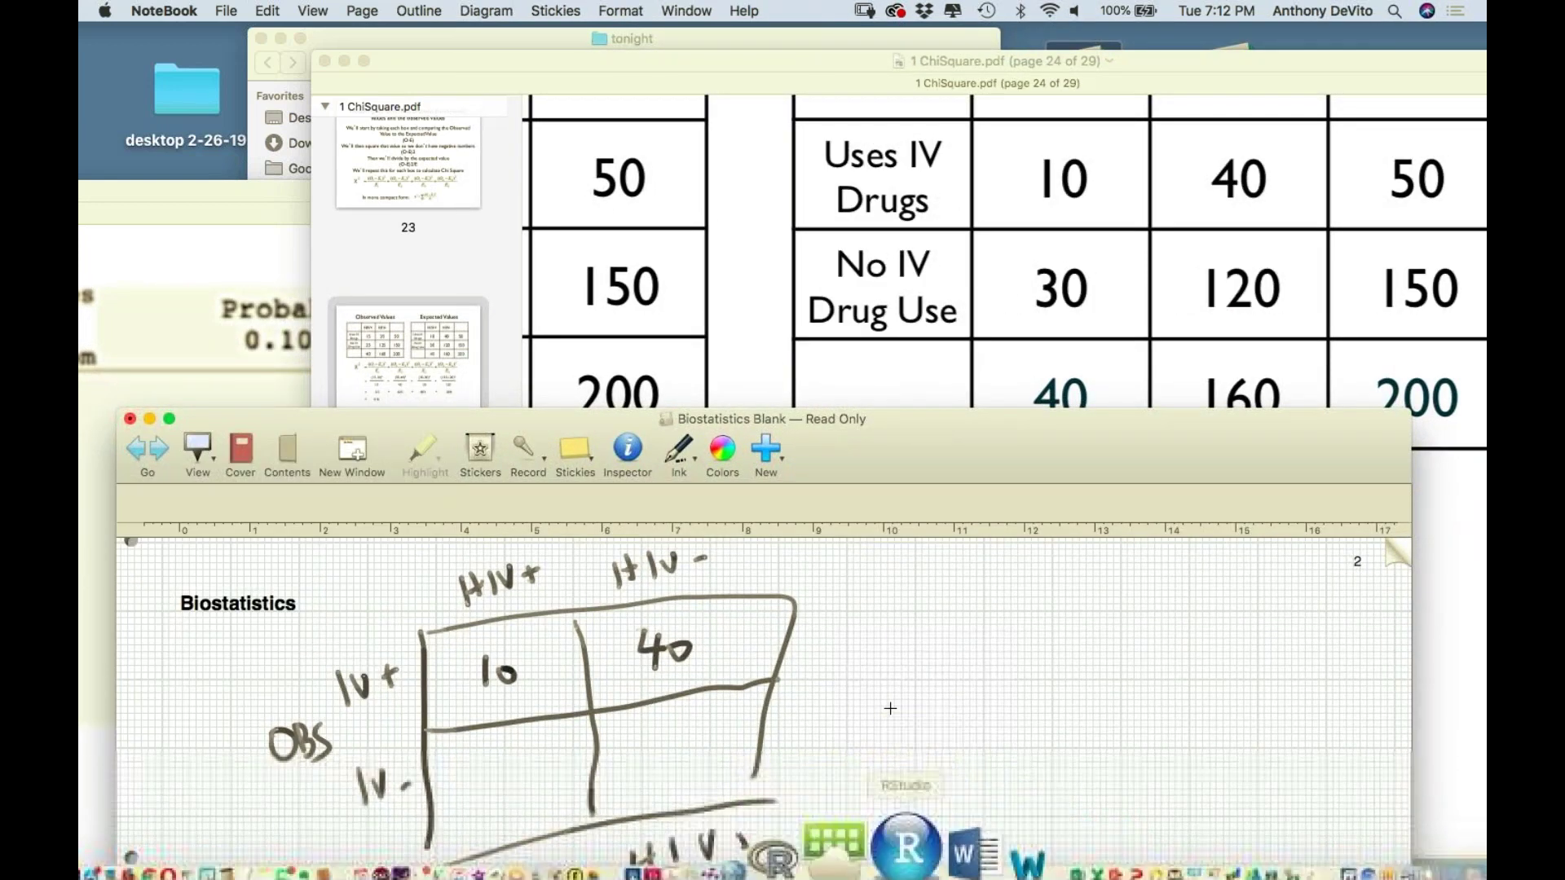
drag(900, 432, 1029, 440)
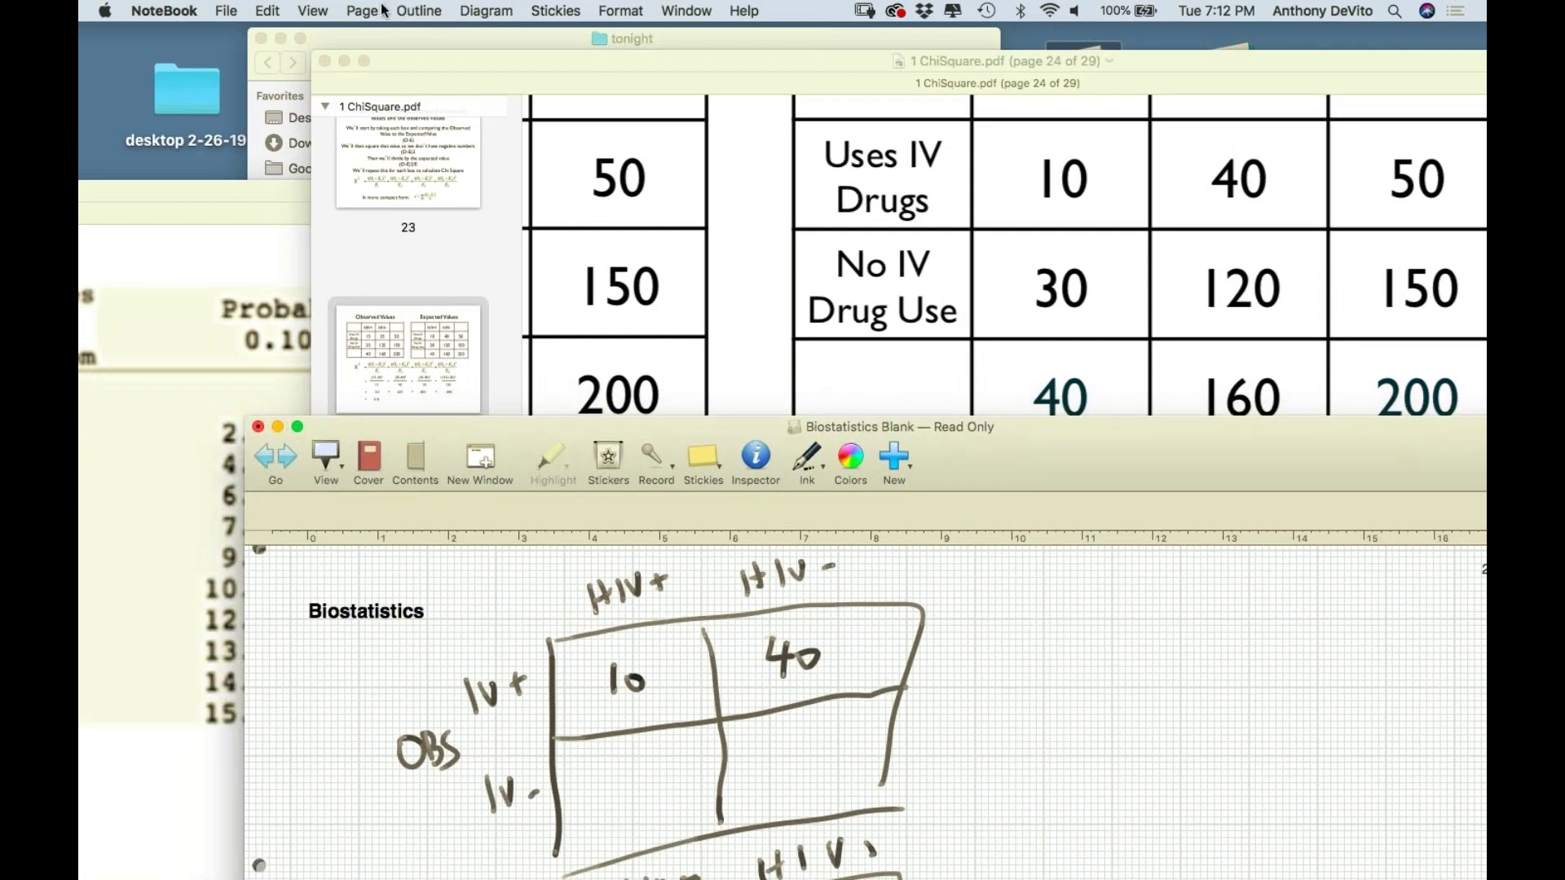
click(271, 10)
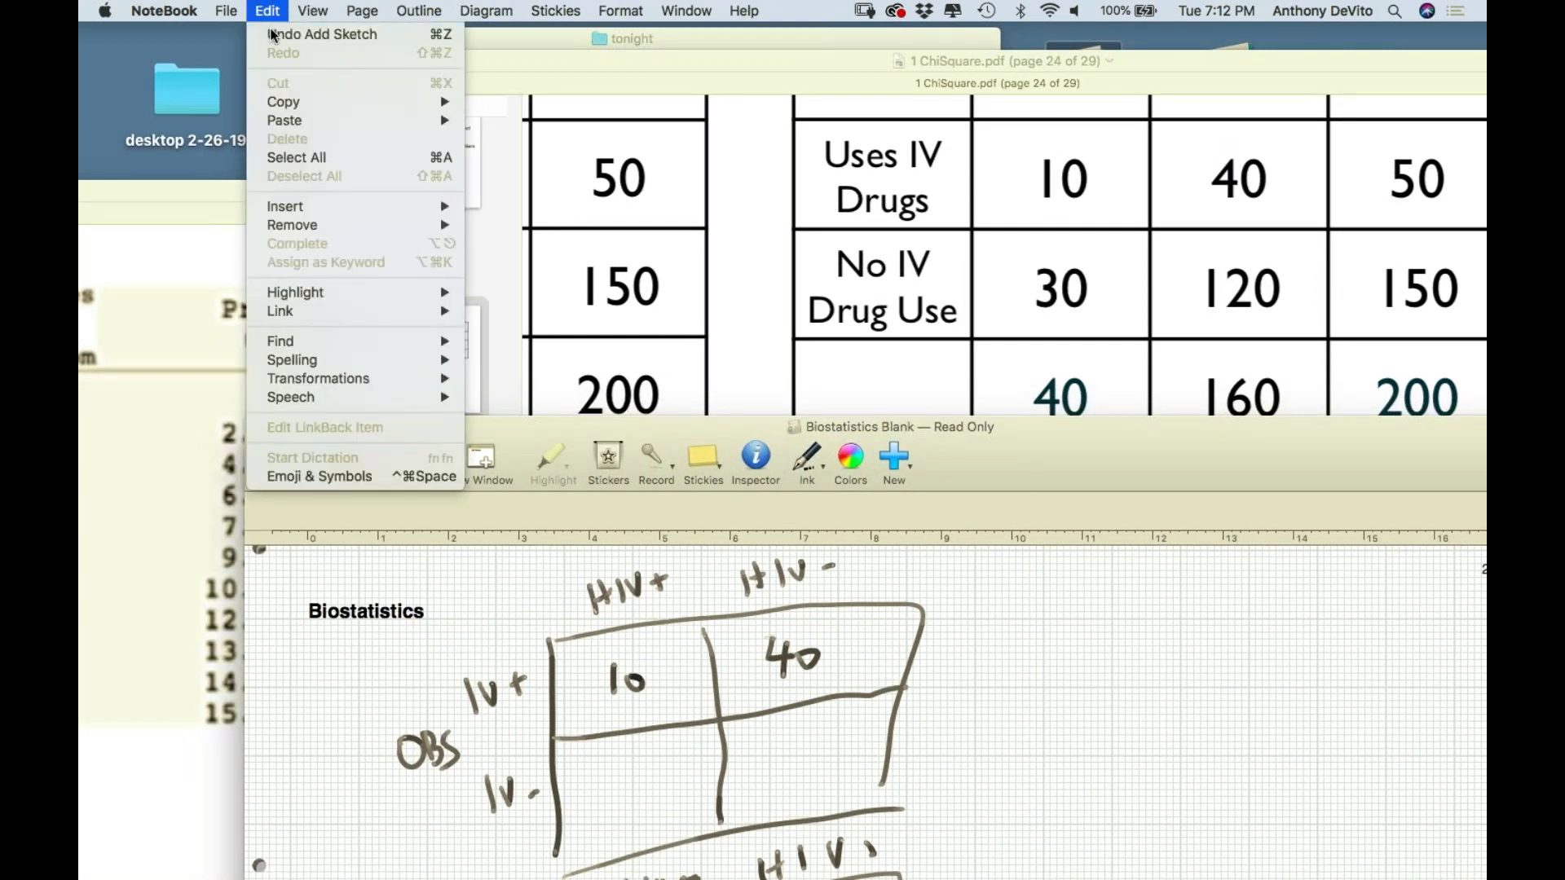
click(277, 35)
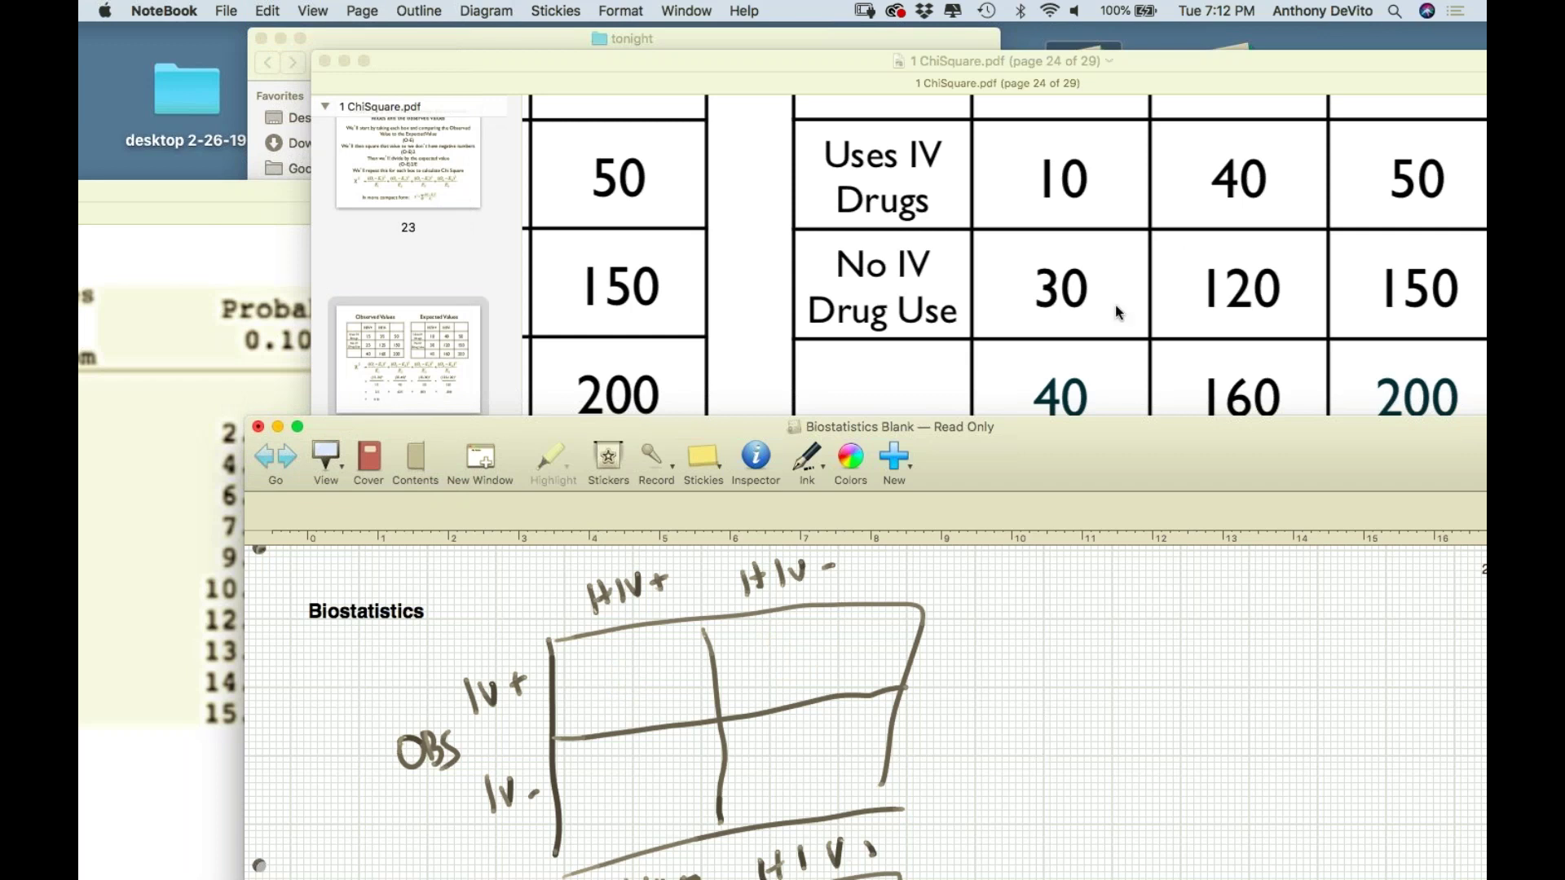
Handwrite 30 in the EXP table's IV-/HIV+ cell, 50 in the IV+/HIV- cell and 120 in the IV-/HIV- cell
drag(1040, 453, 996, 104)
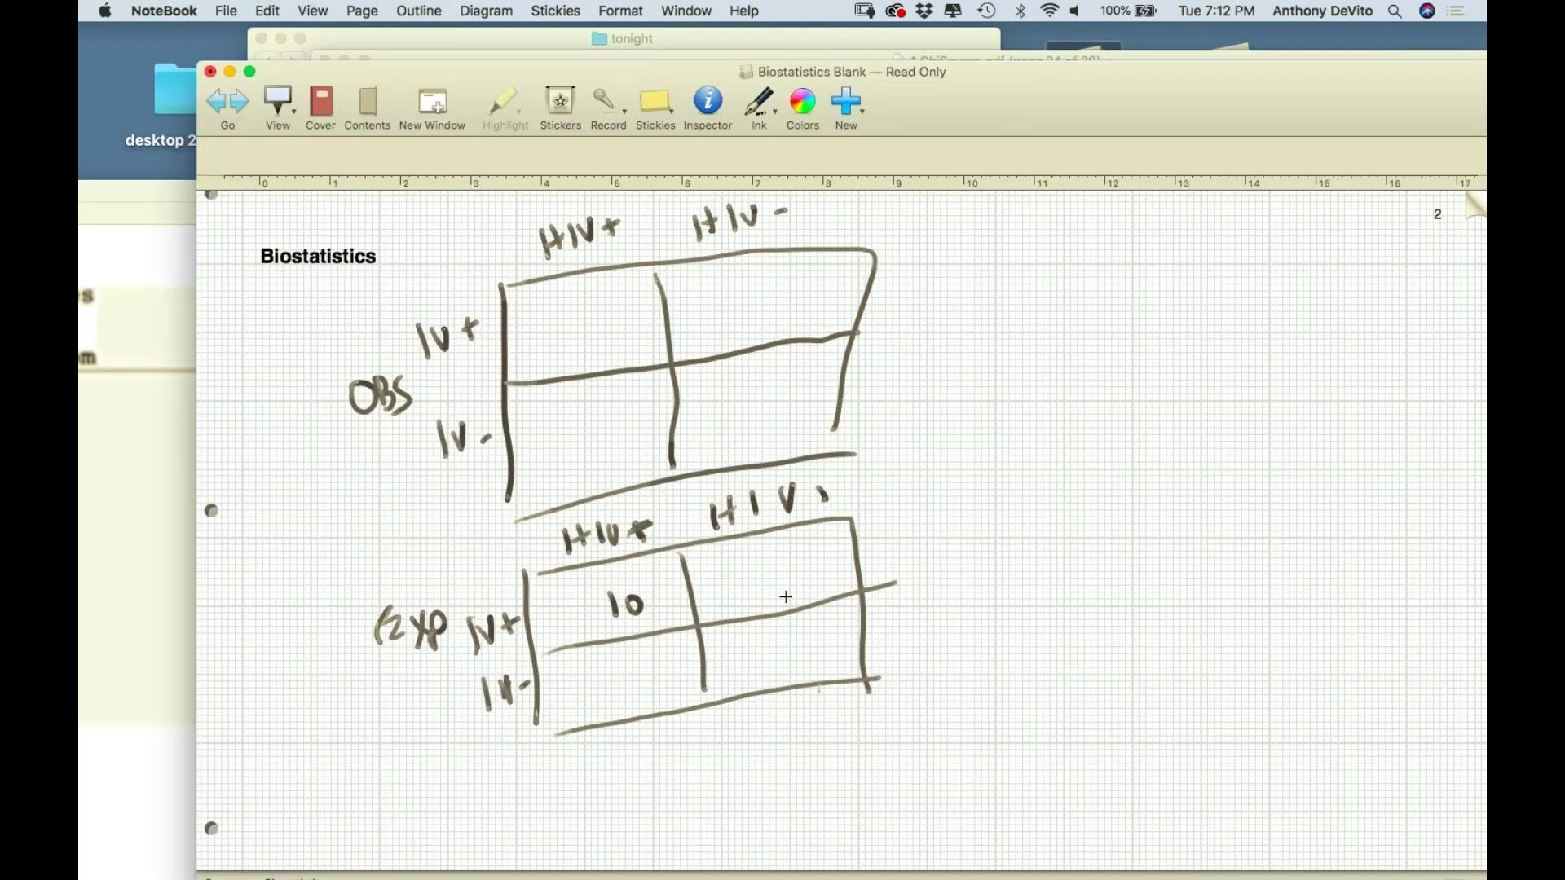
mouse_move(613, 664)
mouse_down()
mouse_move(628, 691)
mouse_move(650, 672)
mouse_up()
drag(738, 573, 743, 593)
drag(738, 572, 772, 567)
drag(743, 650, 745, 676)
drag(756, 650, 790, 652)
Write the row totals 60 and 150 beside the EXP table and draw a sum line beneath them
drag(909, 537, 899, 562)
mouse_move(929, 542)
mouse_down()
mouse_move(924, 563)
mouse_move(931, 542)
mouse_up()
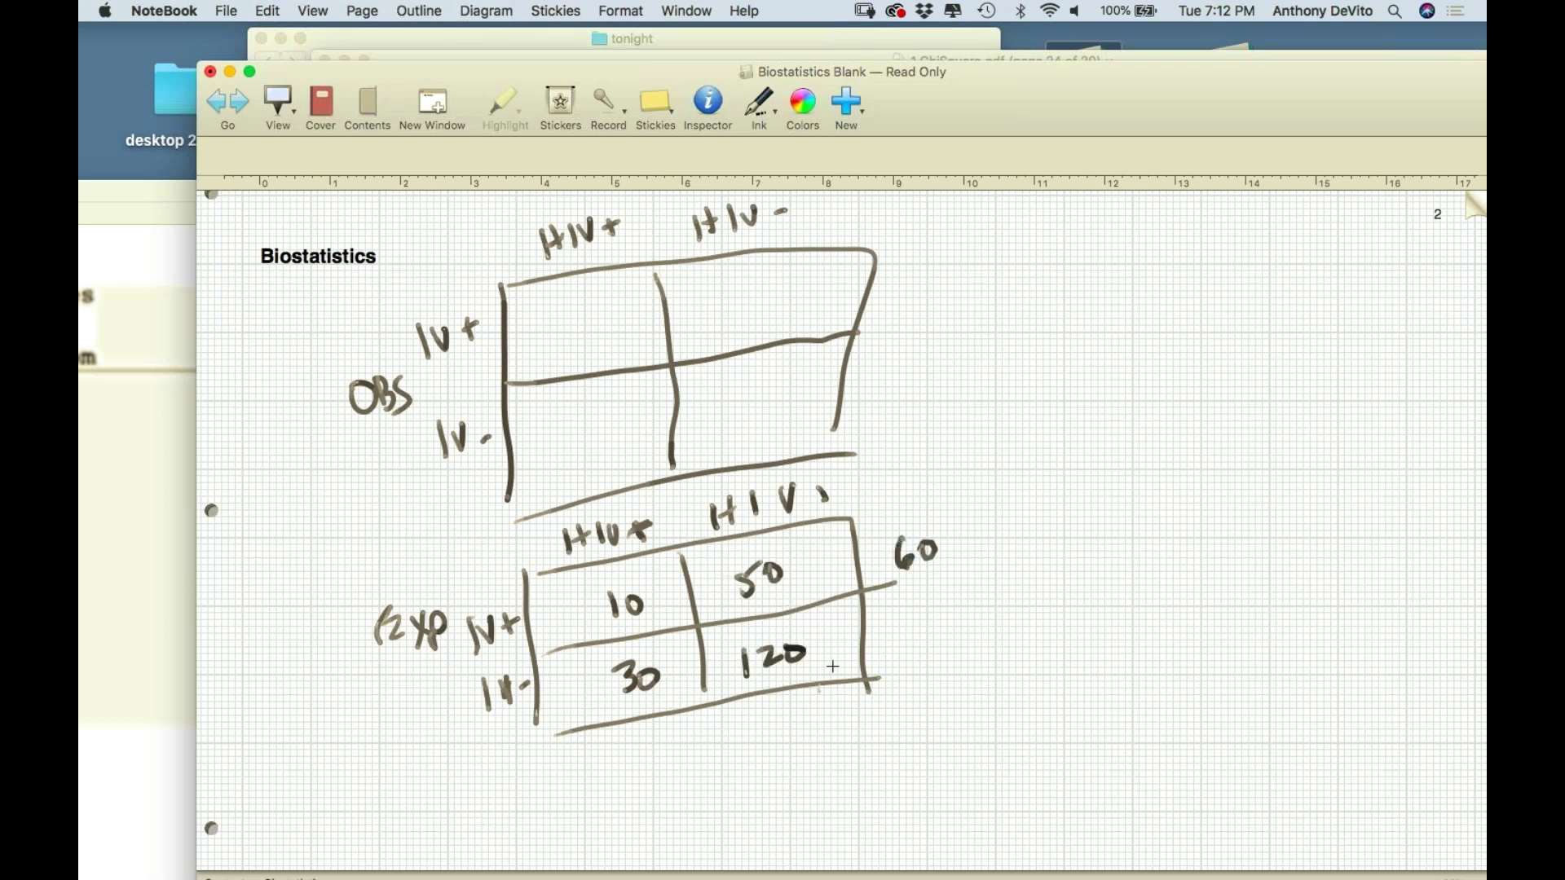
click(898, 633)
drag(898, 634, 895, 657)
mouse_move(911, 633)
mouse_down()
mouse_move(907, 653)
mouse_move(931, 625)
mouse_up()
drag(950, 622, 946, 624)
drag(865, 693, 984, 653)
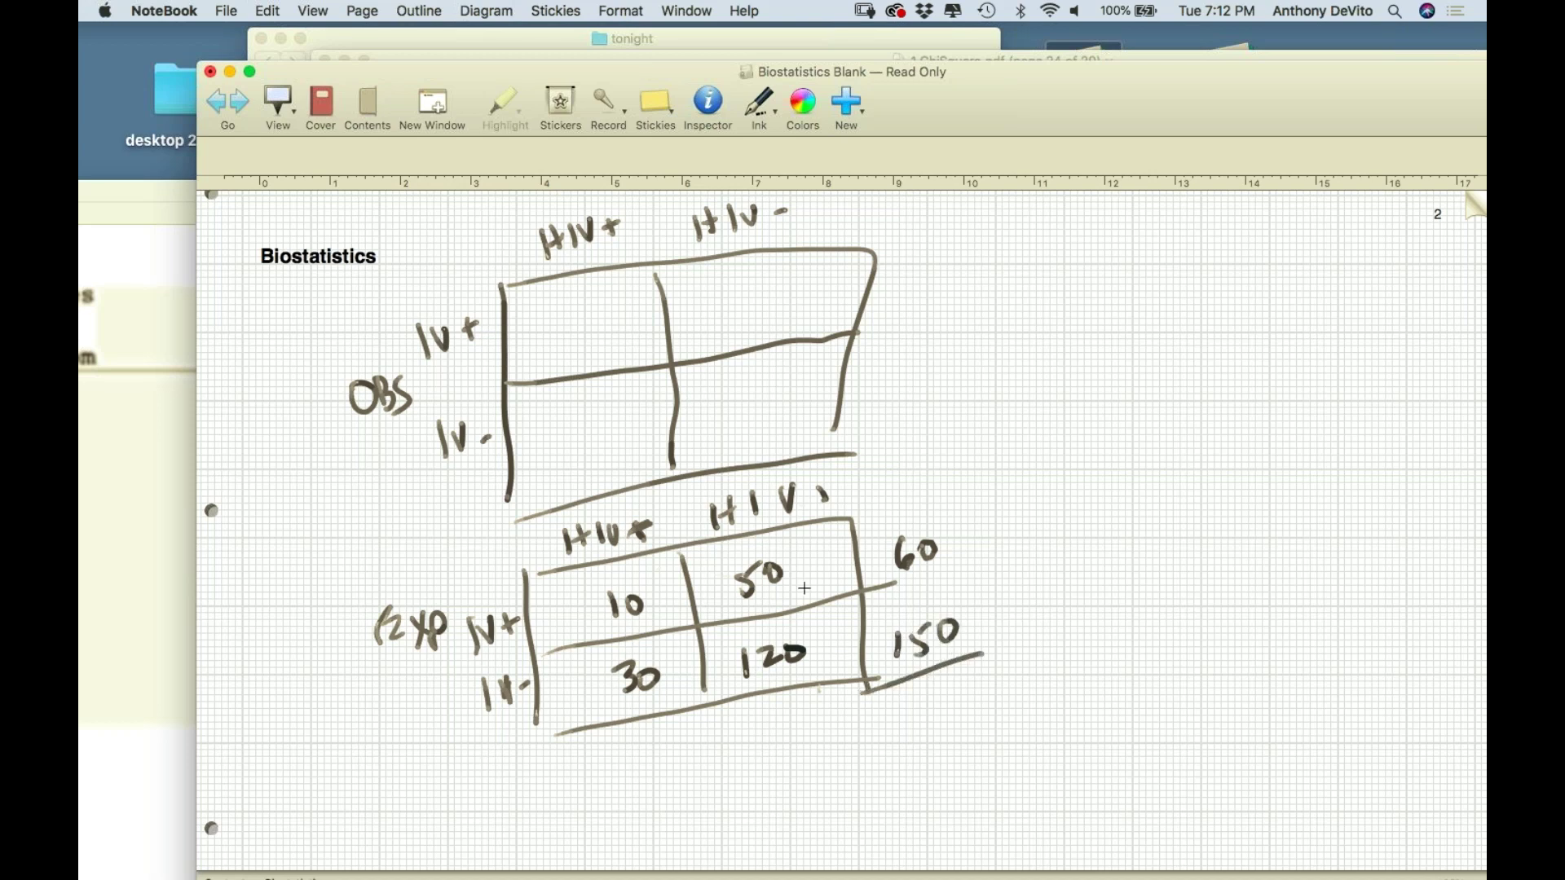
Write over the EXP table's IV+/HIV- value to make it 40 and over the IV+ row total to make it 50
drag(733, 570, 748, 608)
drag(890, 534, 884, 573)
drag(896, 535, 914, 525)
Write the grand total 200 and the column totals 40 and 160 below the EXP table
mouse_move(895, 697)
mouse_down()
mouse_move(919, 717)
mouse_move(936, 699)
mouse_up()
drag(963, 692, 963, 693)
drag(657, 735, 644, 752)
drag(644, 752, 807, 707)
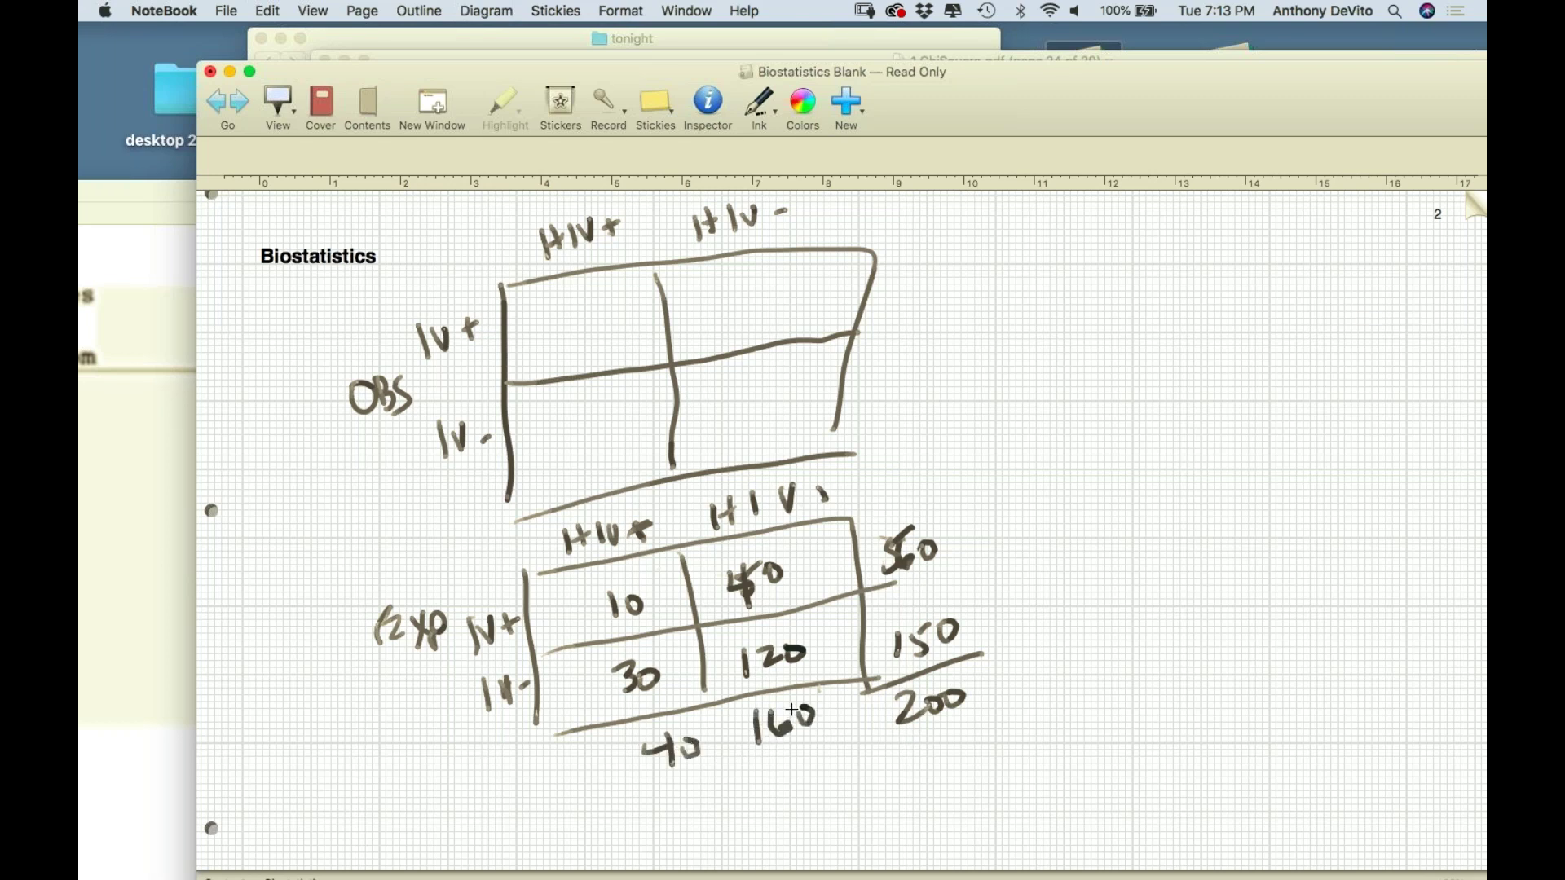
Fill the OBS table with 15 and 35 in the IV+ row and 25 and 120 in the IV- row
mouse_move(1019, 66)
mouse_down()
mouse_move(1030, 143)
mouse_move(1029, 61)
mouse_up()
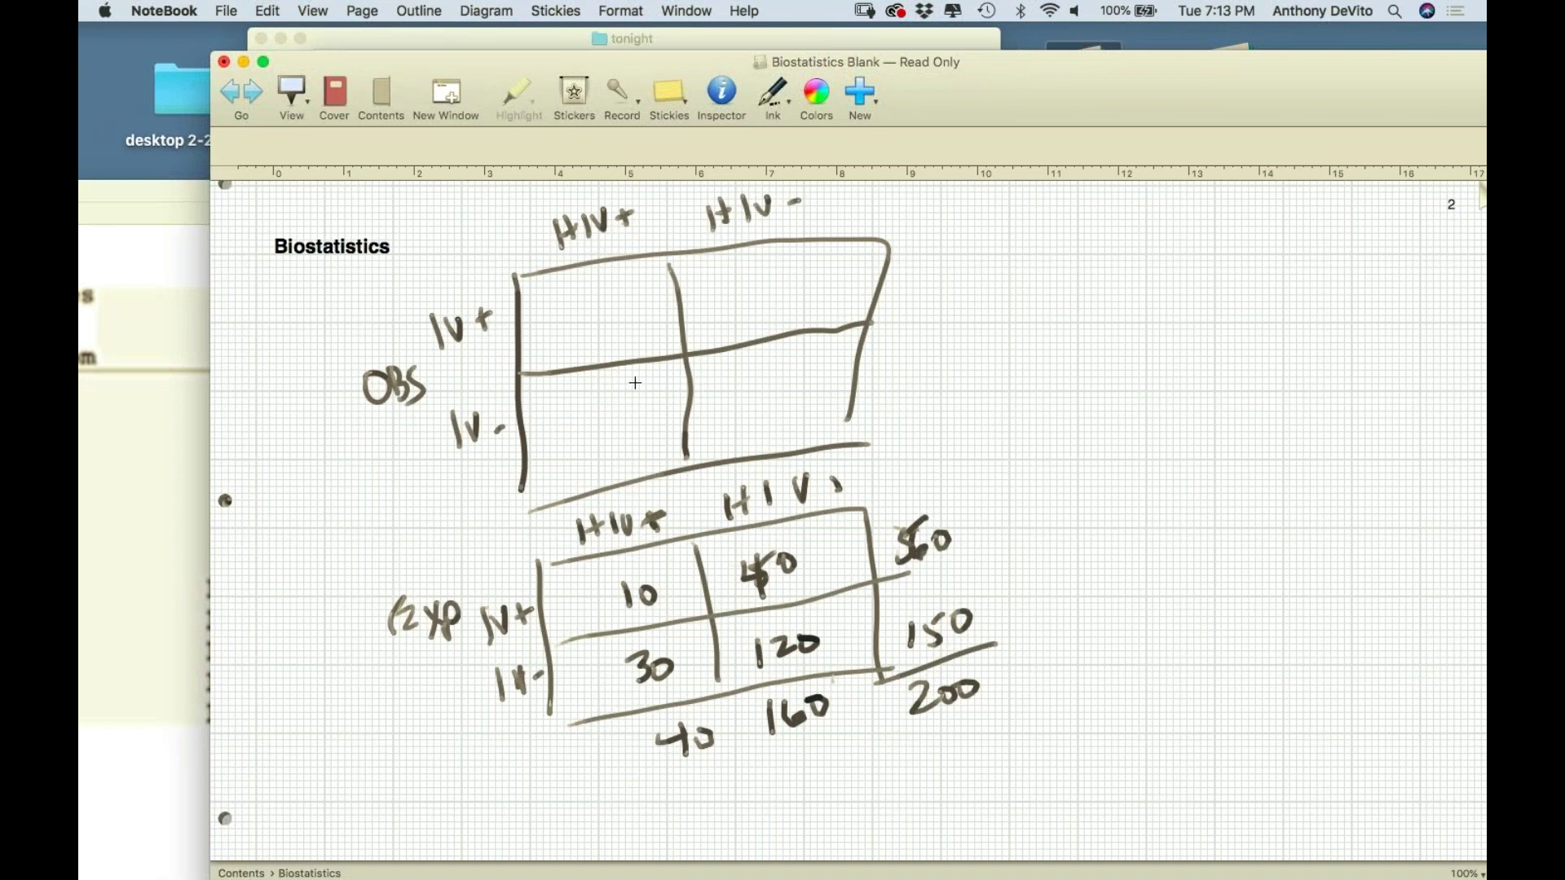
mouse_move(584, 311)
mouse_down()
mouse_move(585, 345)
mouse_move(600, 342)
mouse_move(621, 303)
mouse_up()
drag(583, 412, 612, 439)
drag(619, 411, 635, 407)
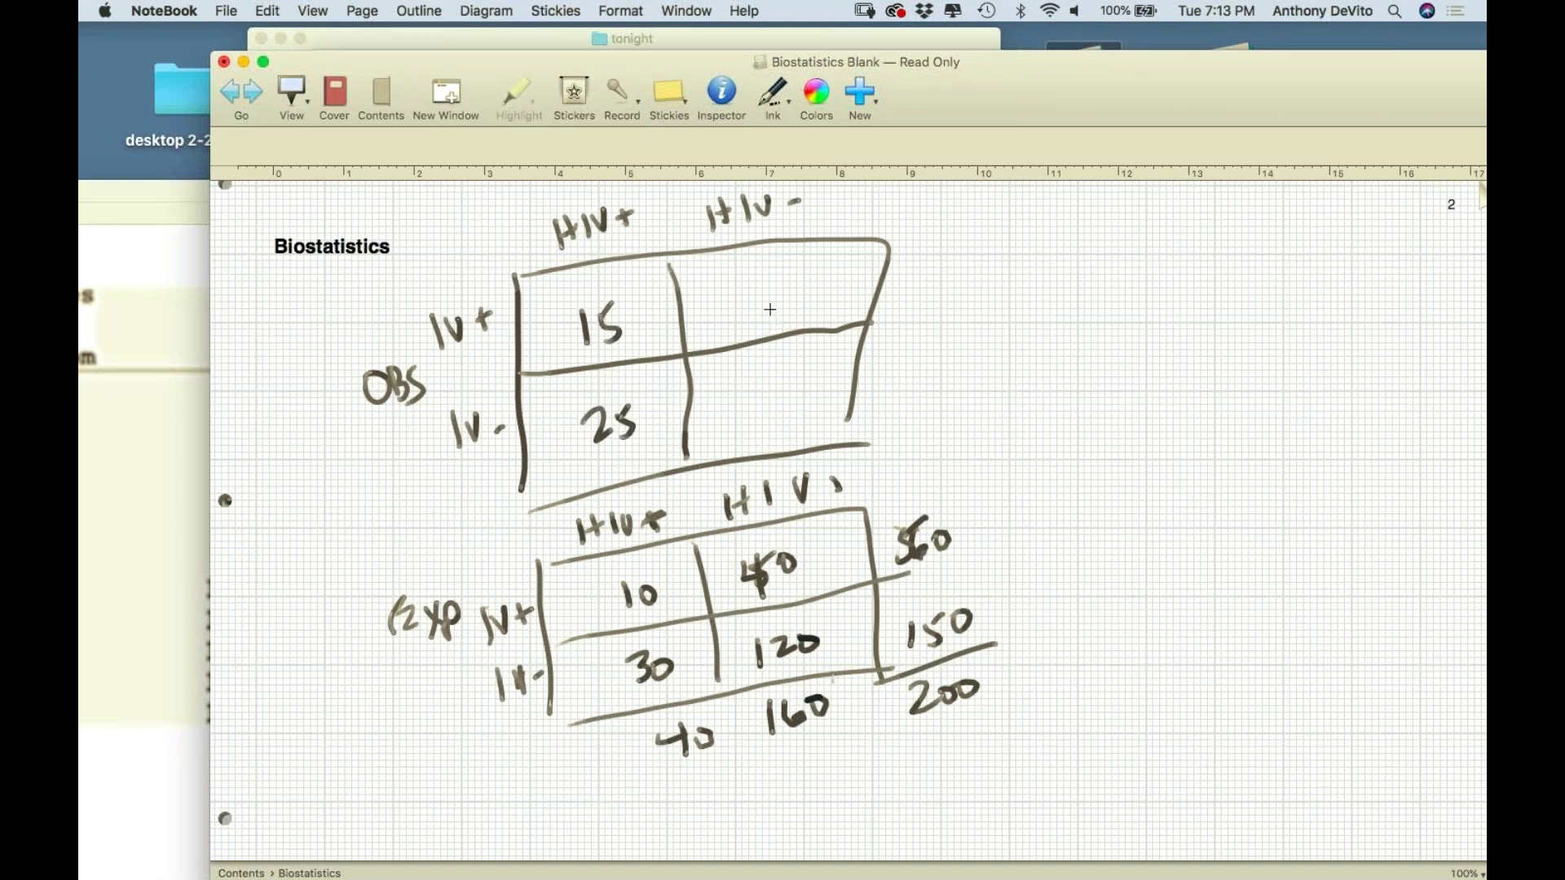
mouse_move(731, 285)
mouse_down()
mouse_move(737, 318)
mouse_move(769, 309)
mouse_move(771, 280)
mouse_up()
drag(741, 391, 742, 422)
mouse_move(755, 394)
mouse_down()
mouse_move(780, 406)
mouse_move(790, 393)
mouse_up()
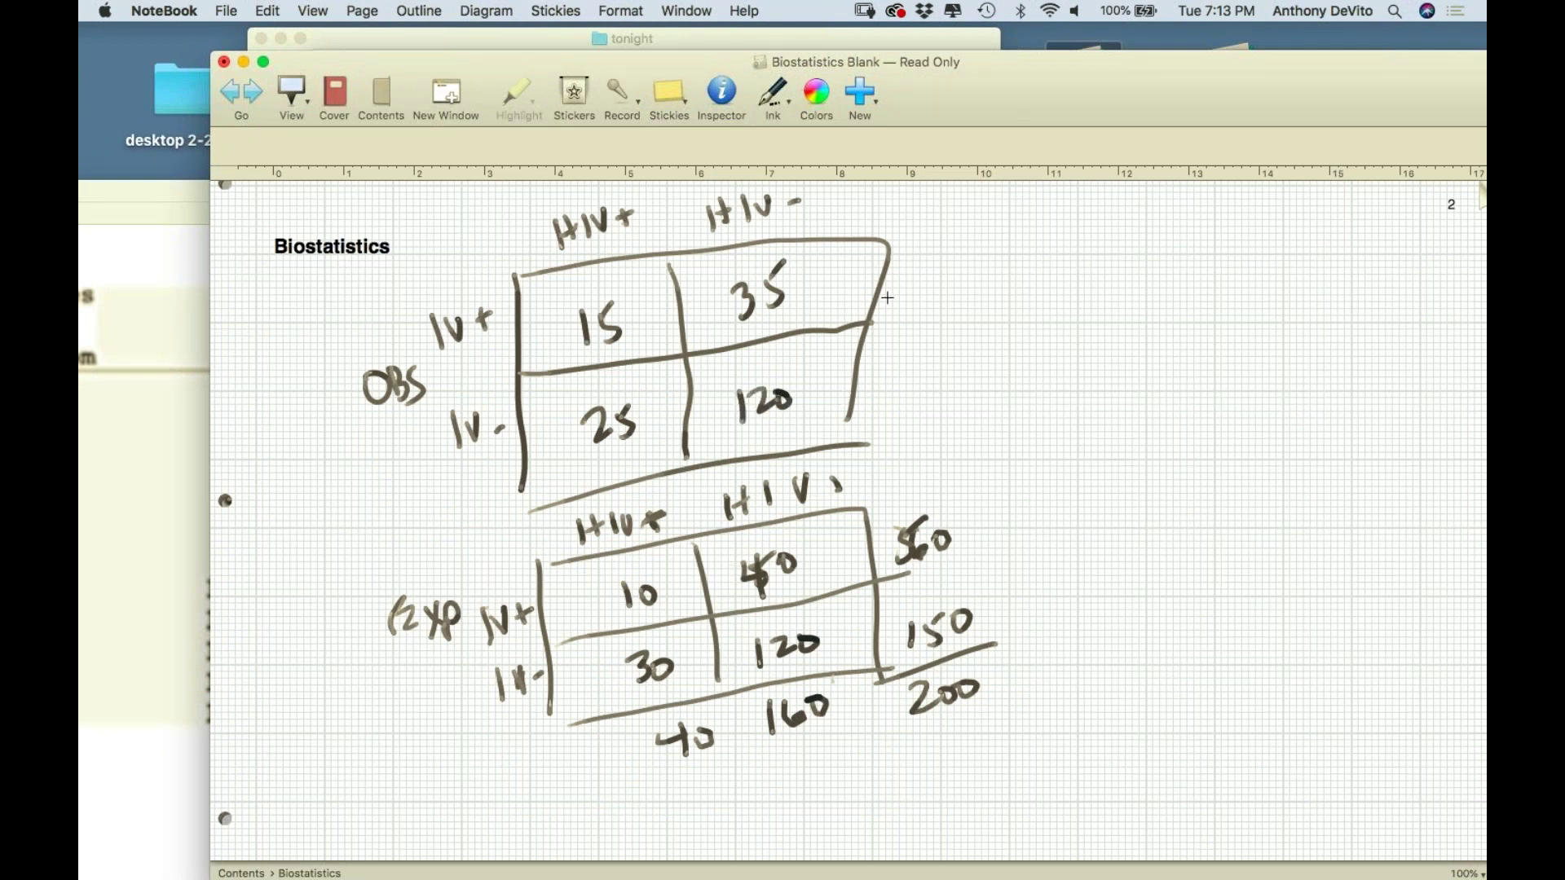
Write the row totals 50 and 150 beside the OBS table
drag(916, 270, 911, 301)
drag(916, 269, 936, 268)
mouse_move(894, 387)
mouse_down()
mouse_move(891, 416)
mouse_move(935, 375)
mouse_up()
Beside the OBS table, write the risk for IV drug users as Risk 15/50 = .30
drag(978, 100, 872, 101)
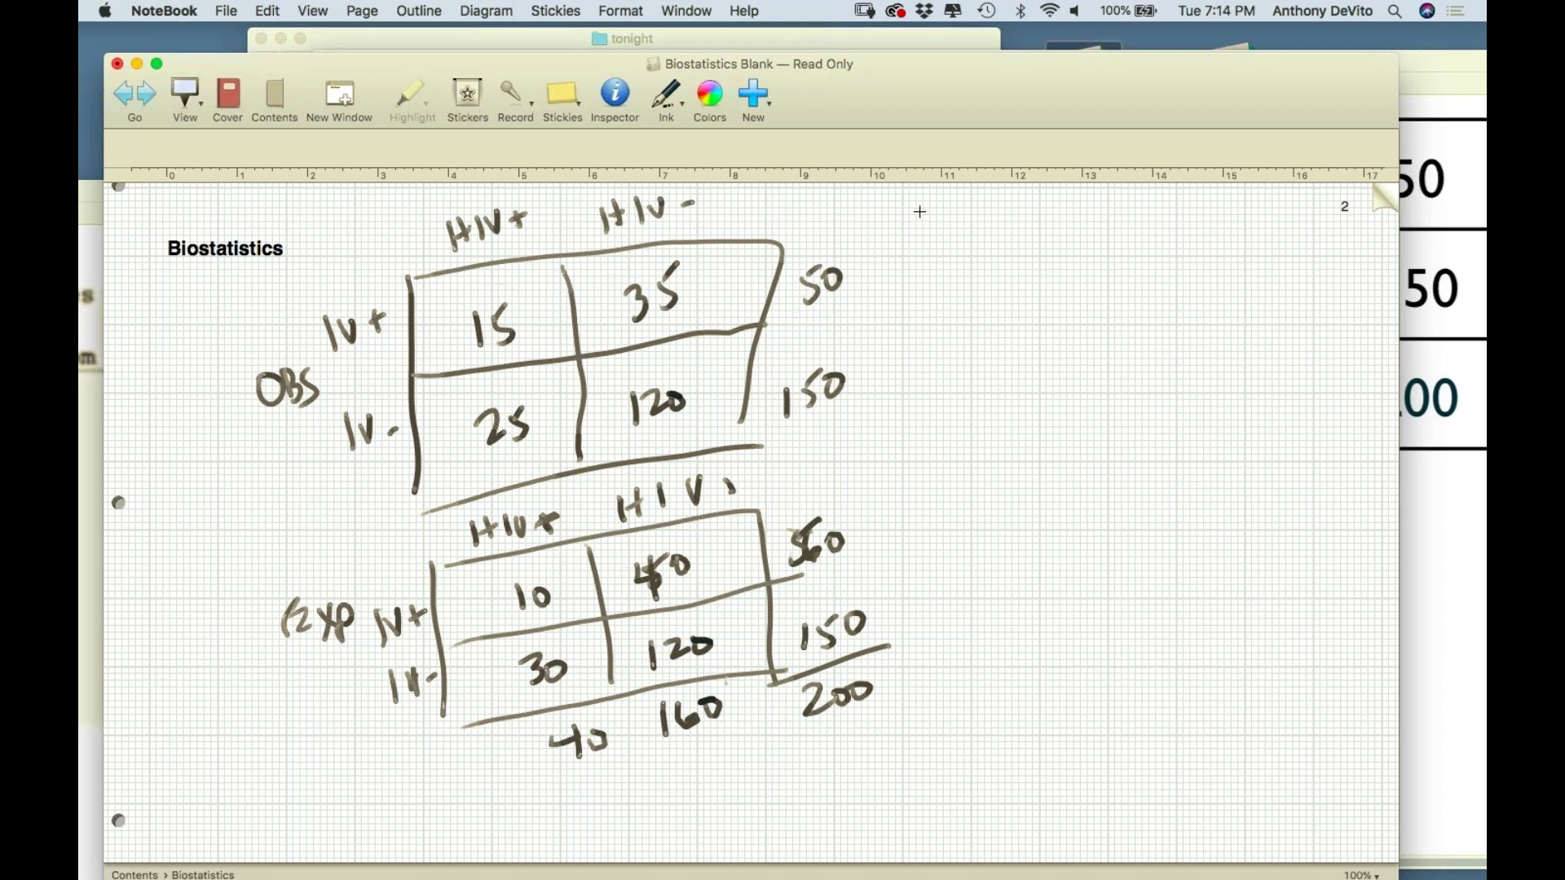
mouse_move(900, 257)
mouse_down()
mouse_move(917, 277)
mouse_move(928, 261)
mouse_move(970, 265)
mouse_up()
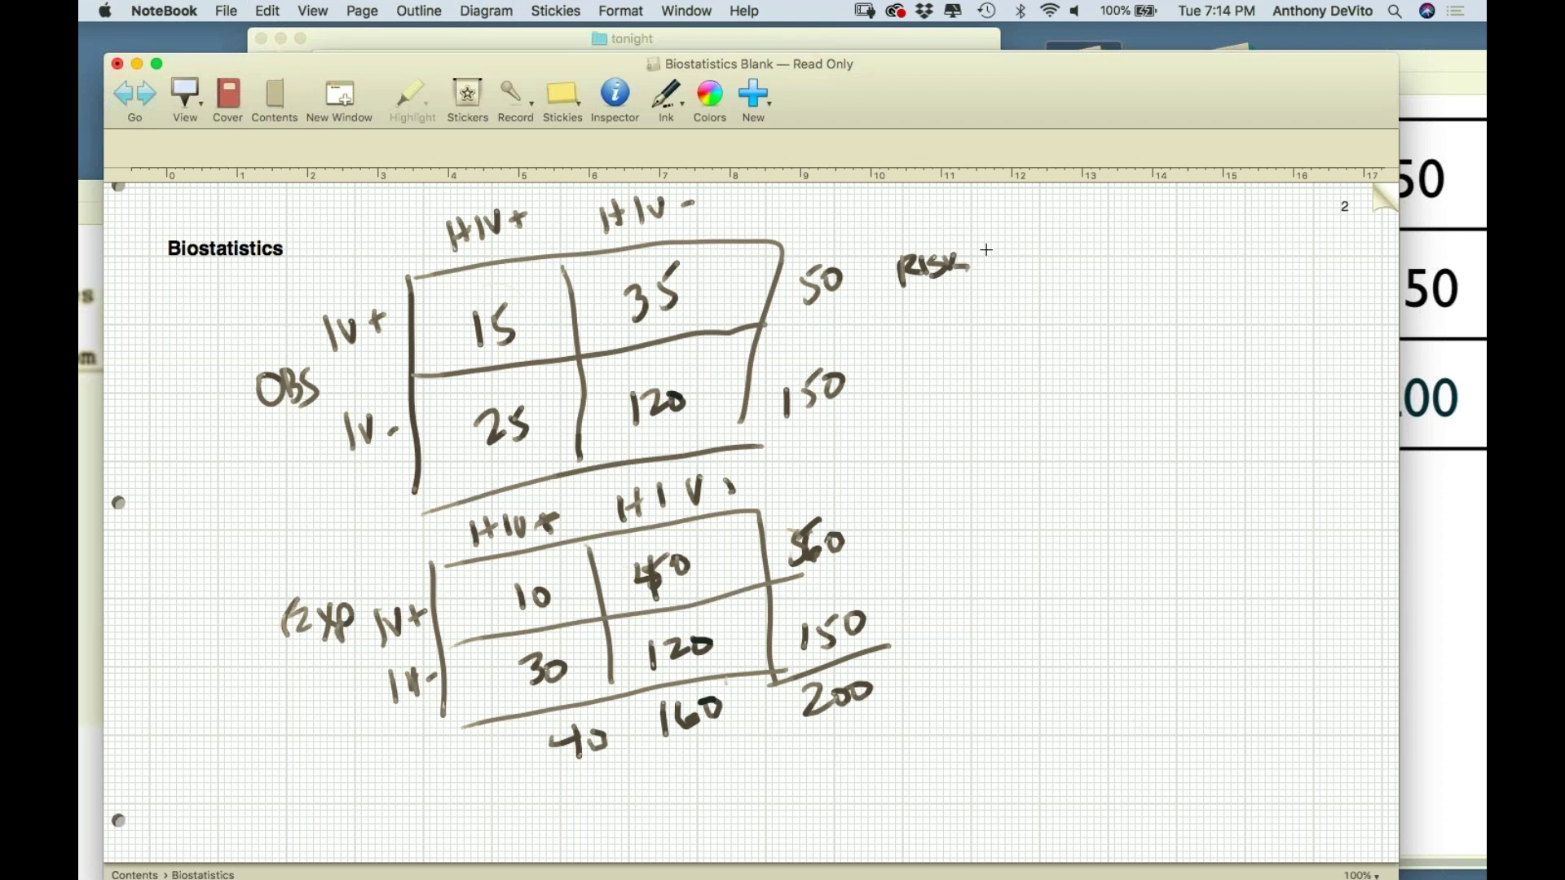
mouse_move(993, 228)
mouse_down()
mouse_move(1007, 245)
mouse_move(1020, 220)
mouse_move(1029, 251)
mouse_move(1002, 293)
mouse_move(1025, 277)
mouse_up()
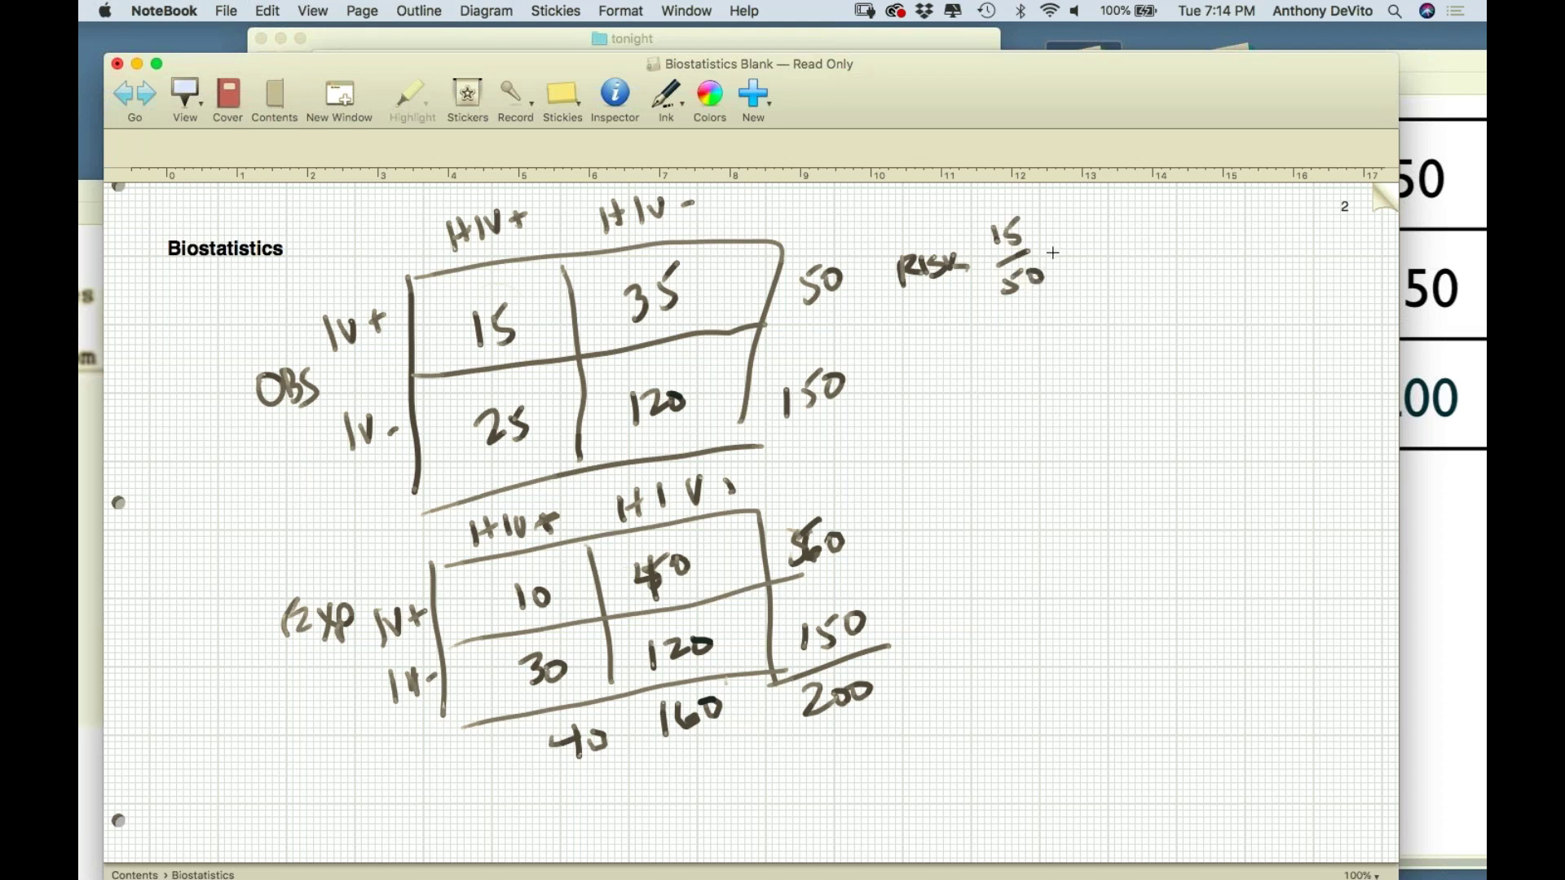
mouse_move(1046, 254)
mouse_down()
mouse_move(1145, 254)
mouse_move(1134, 234)
mouse_up()
click(1097, 259)
Below the first risk, write the risk for the IV- group as Risk = 25/150 = .167
drag(1093, 119, 1025, 114)
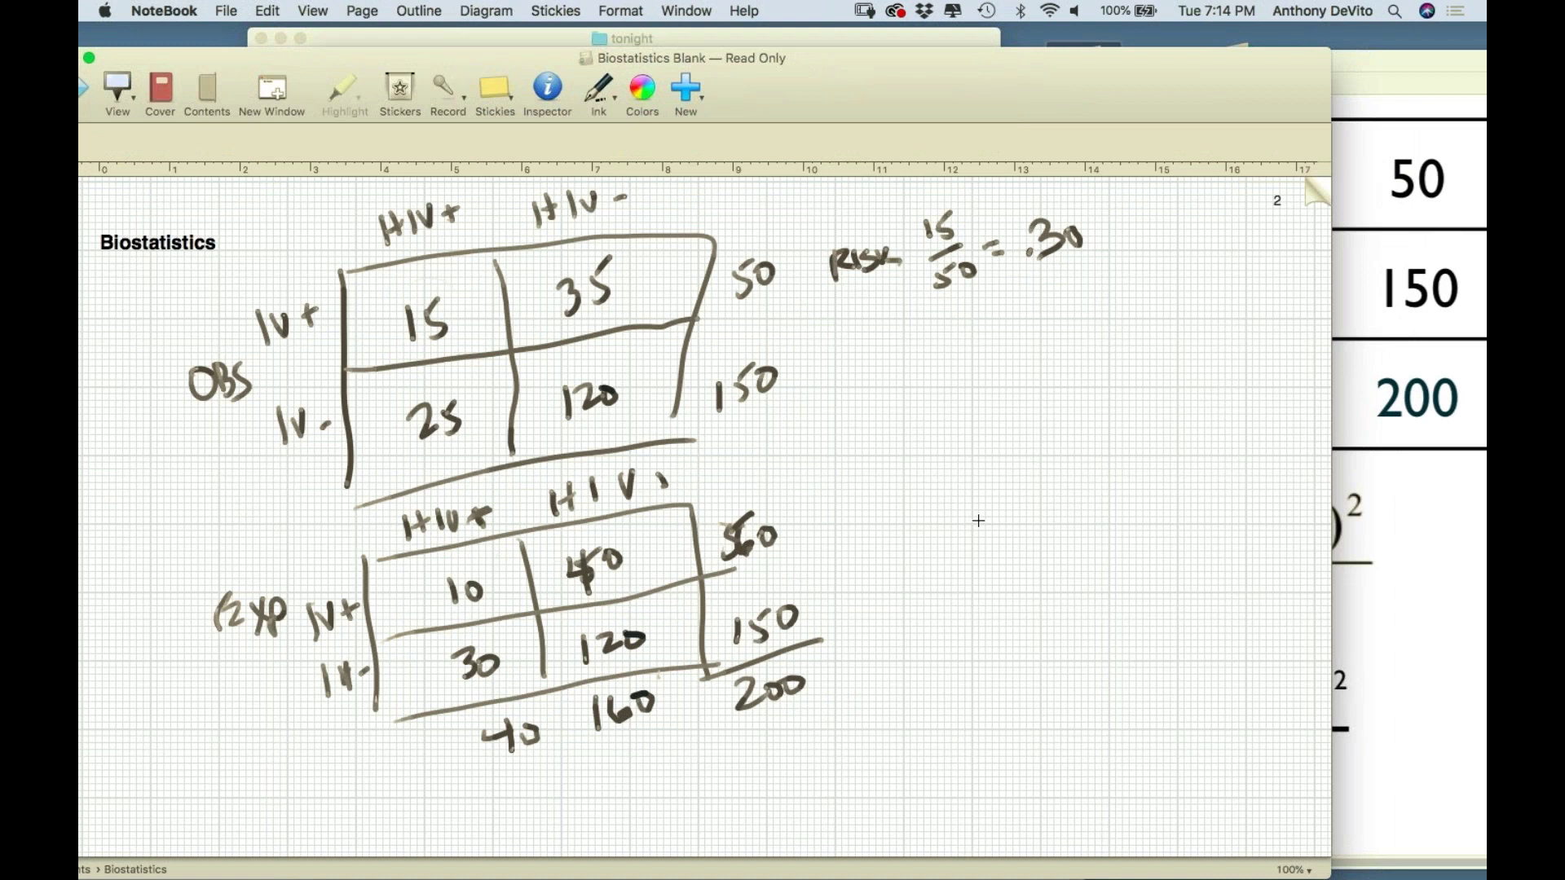
mouse_move(857, 346)
mouse_down()
mouse_move(926, 368)
mouse_move(971, 346)
mouse_up()
drag(957, 356, 974, 354)
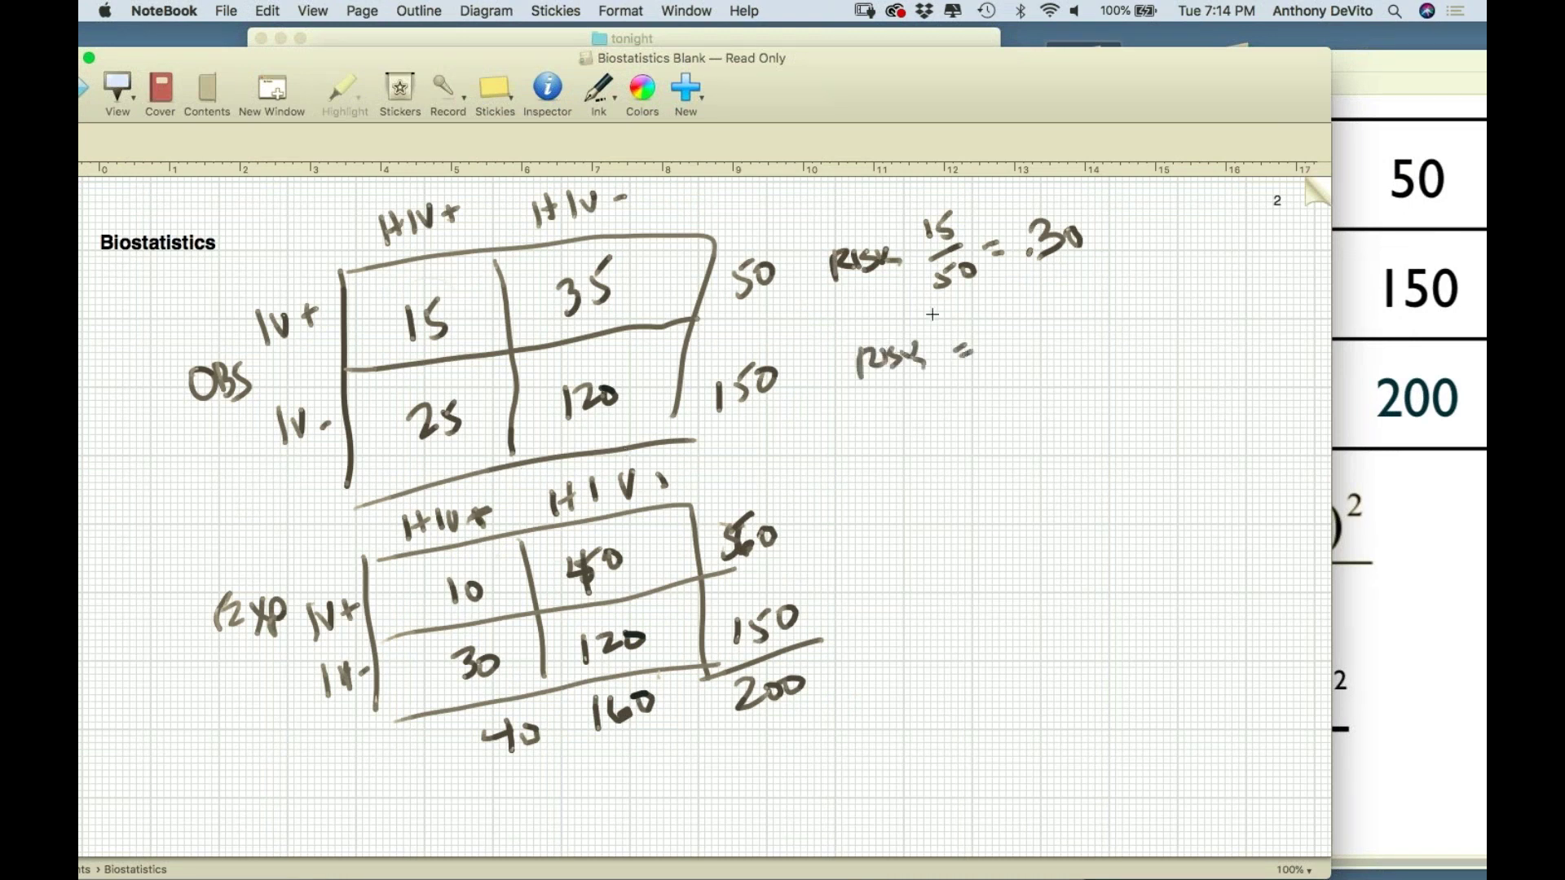
drag(985, 308, 1012, 325)
mouse_move(1019, 297)
mouse_down()
mouse_move(1028, 319)
mouse_move(1036, 285)
mouse_up()
mouse_move(992, 346)
mouse_down()
mouse_move(1034, 324)
mouse_move(1014, 372)
mouse_move(1075, 319)
mouse_up()
drag(1065, 330, 1077, 326)
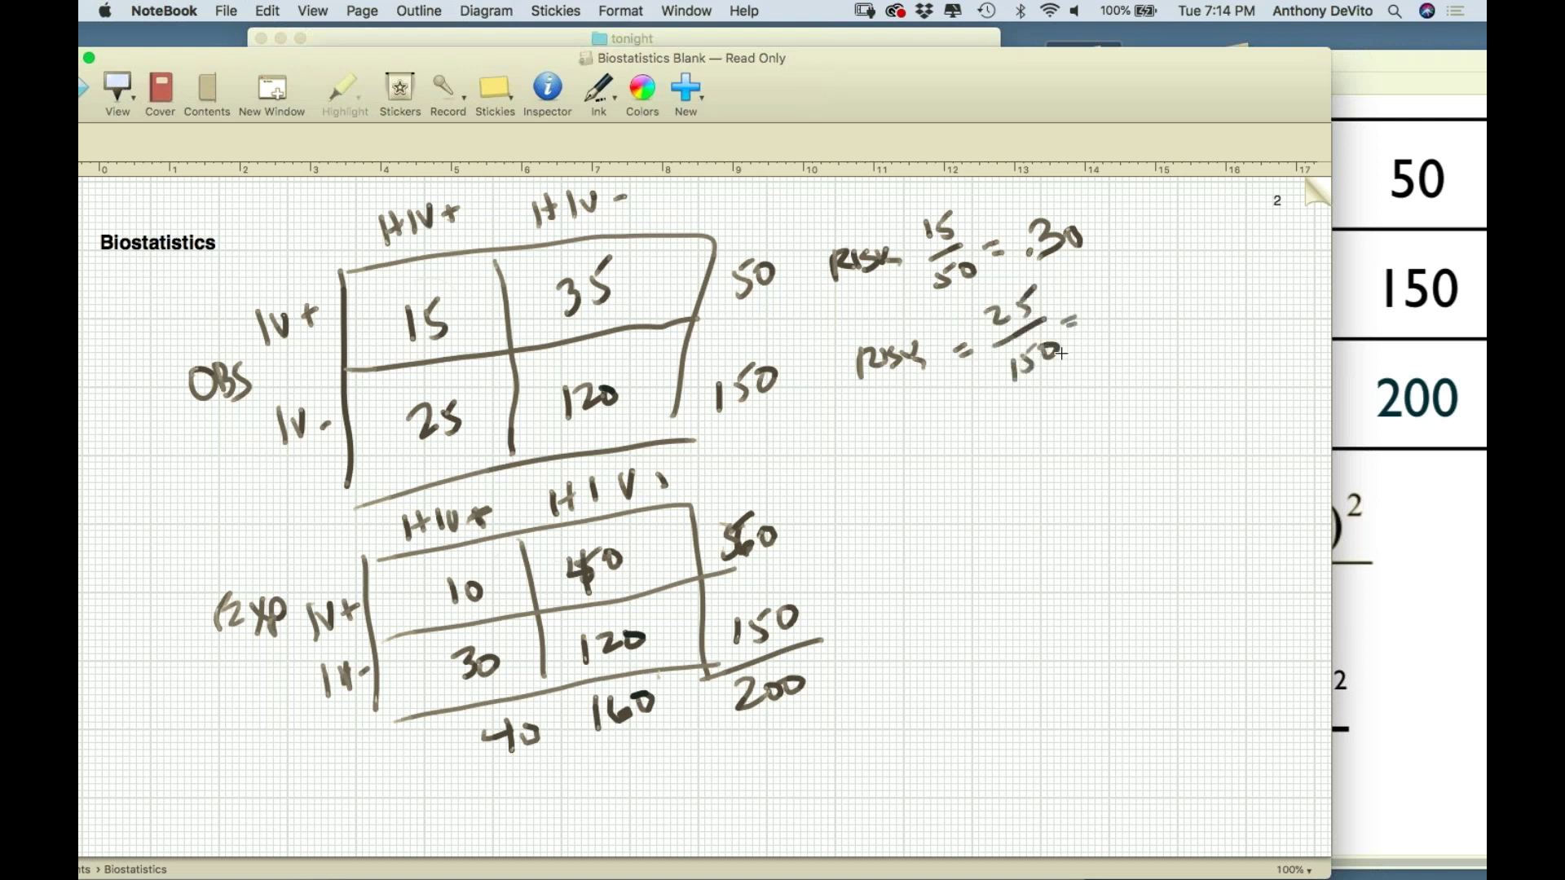
click(1117, 325)
mouse_move(1139, 300)
mouse_down()
mouse_move(1111, 335)
mouse_move(1143, 313)
mouse_move(1164, 324)
mouse_move(1166, 303)
mouse_move(1183, 318)
mouse_move(1174, 286)
mouse_move(1161, 324)
mouse_move(1153, 308)
mouse_move(1167, 288)
mouse_move(1148, 325)
mouse_up()
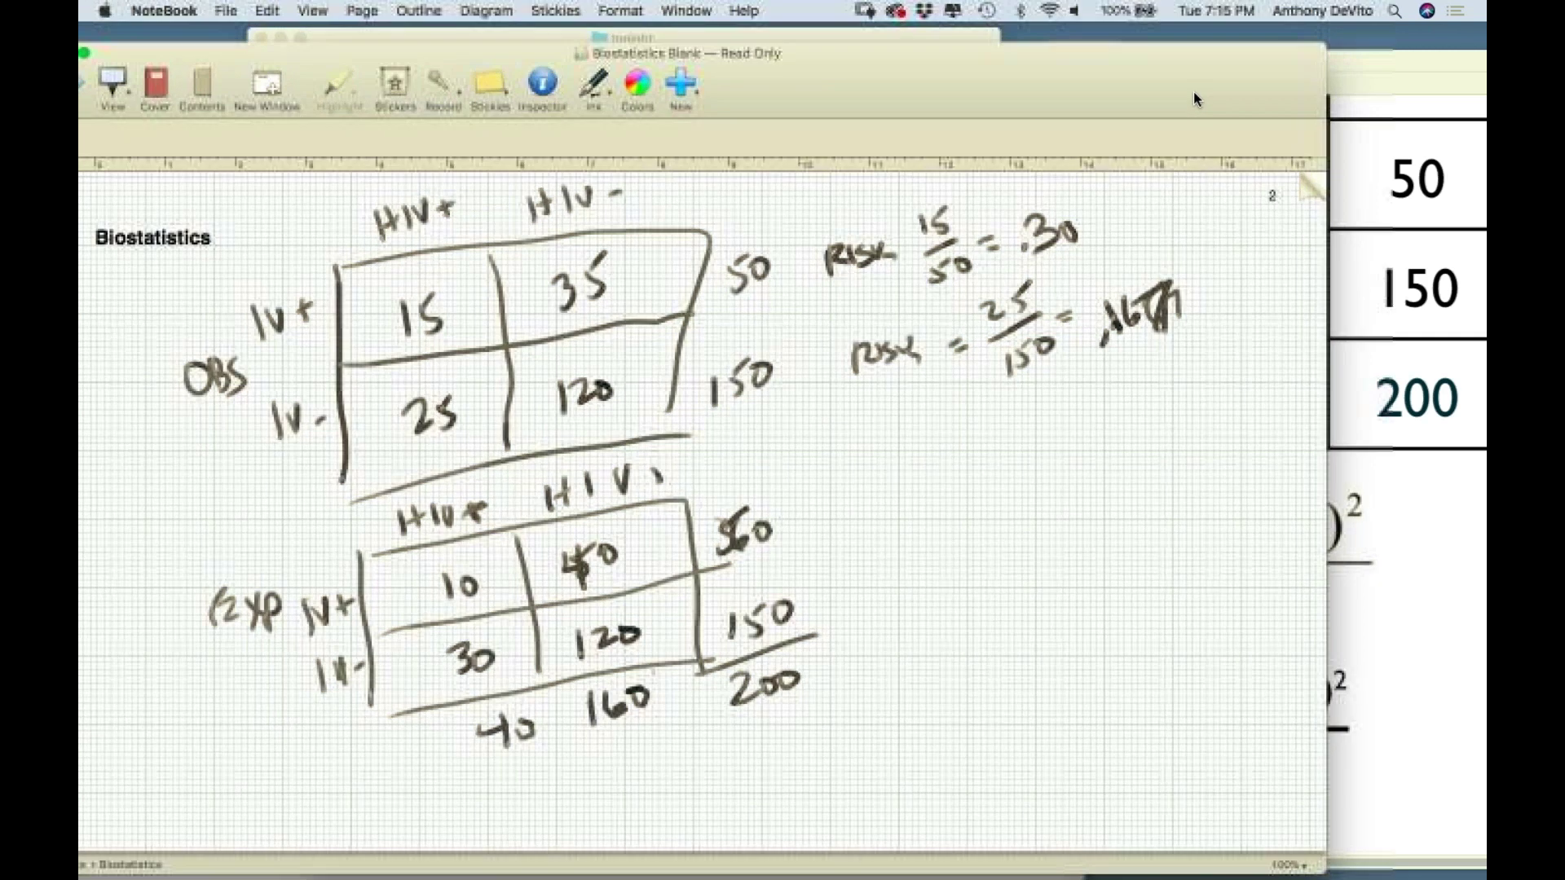
Shift the notebook to expose the slide's formulas and write RR = .30/.167 = below the two risks
drag(1194, 91, 957, 125)
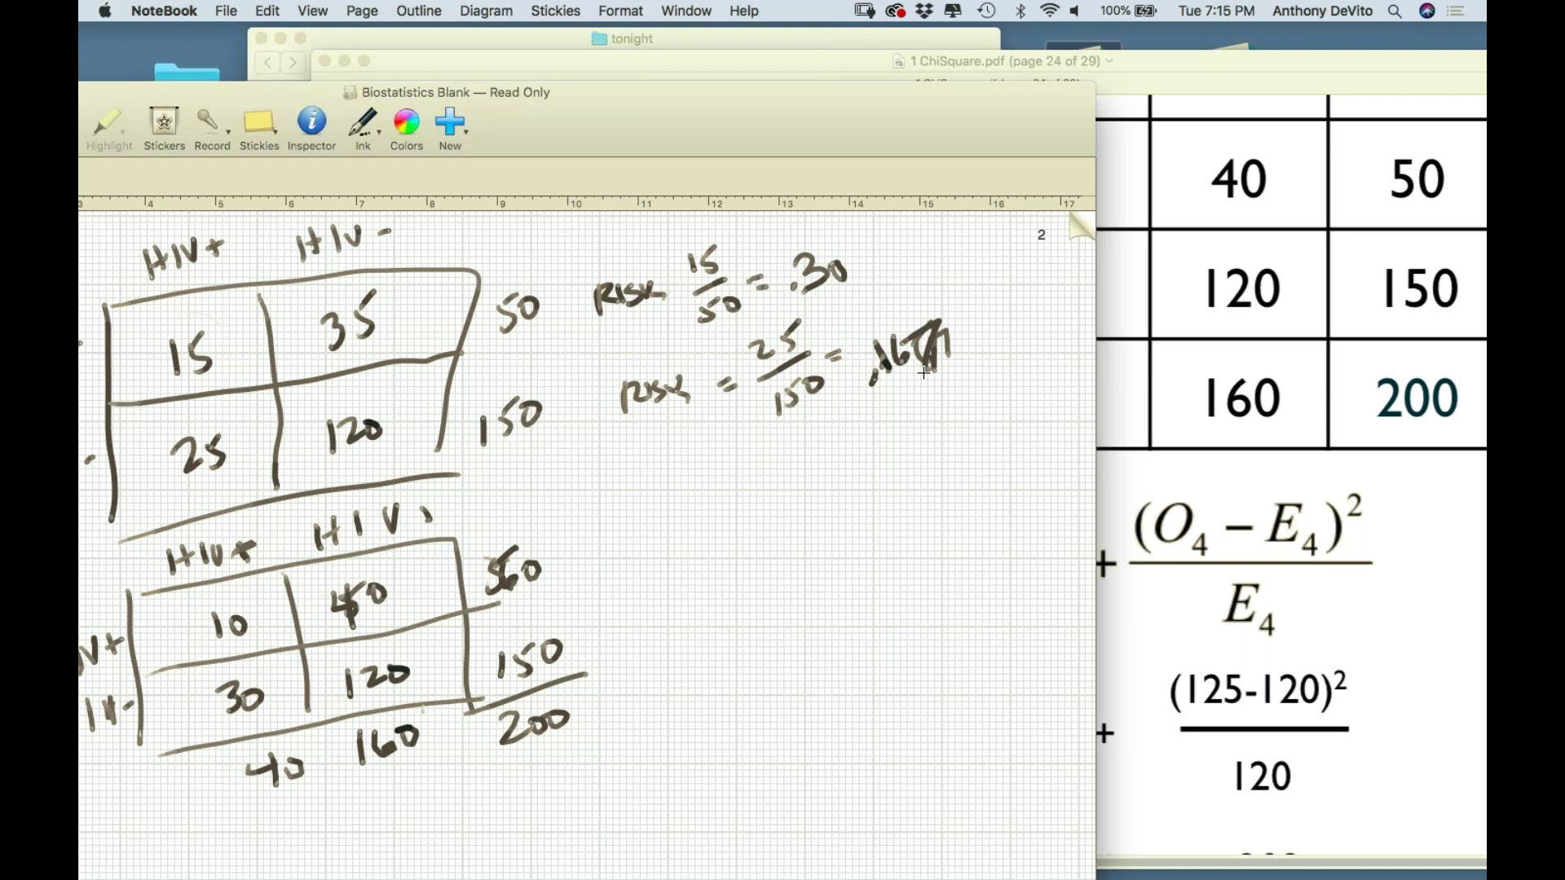
key(super+Tab)
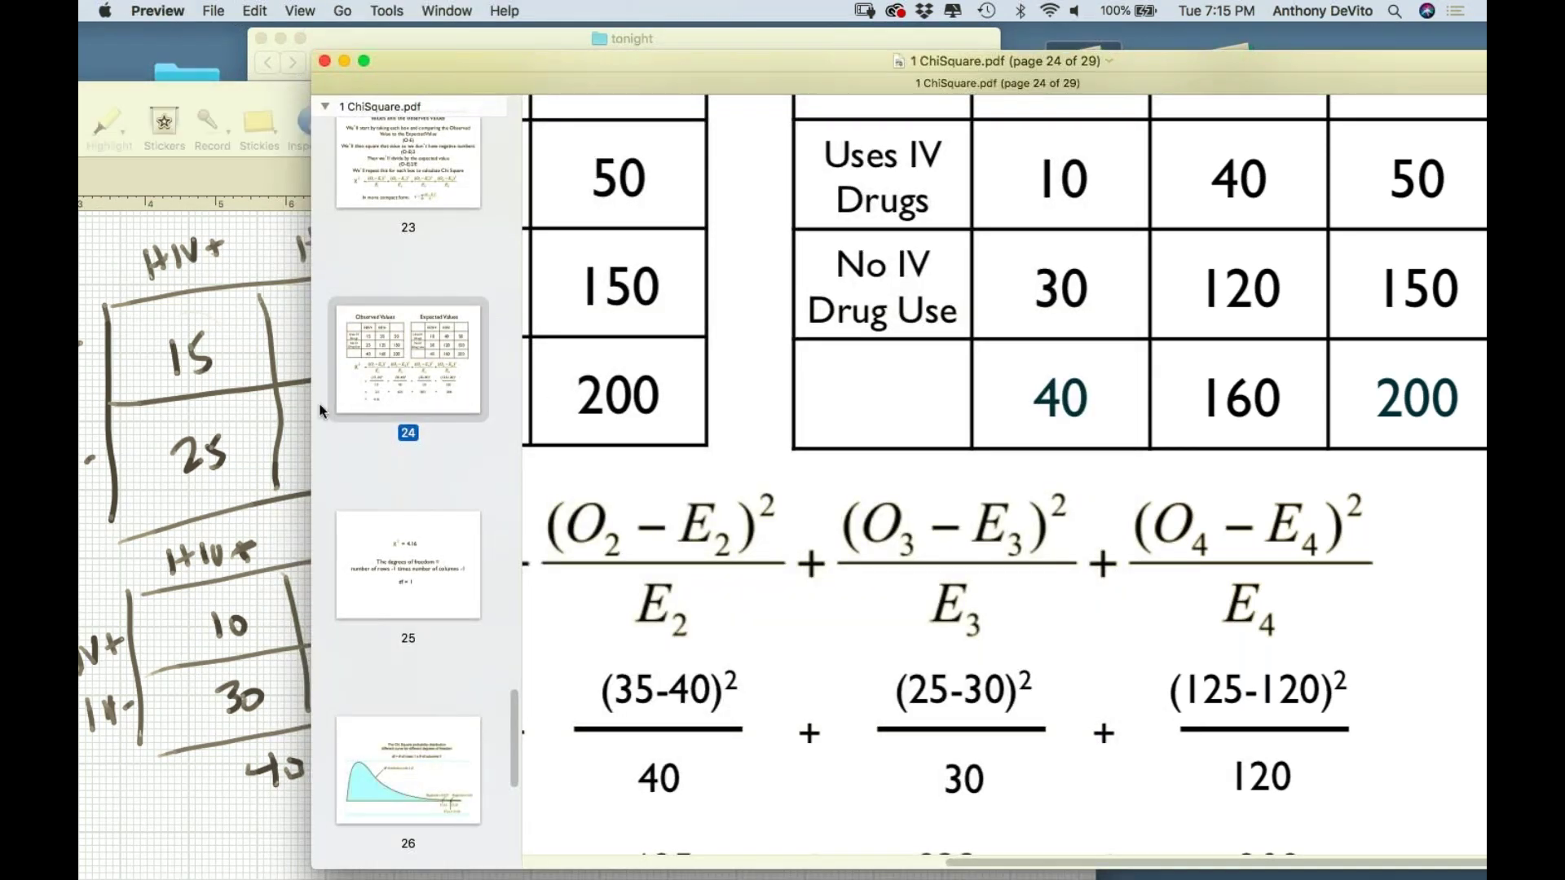
click(256, 405)
mouse_move(727, 458)
mouse_down()
mouse_move(738, 499)
mouse_move(801, 482)
mouse_up()
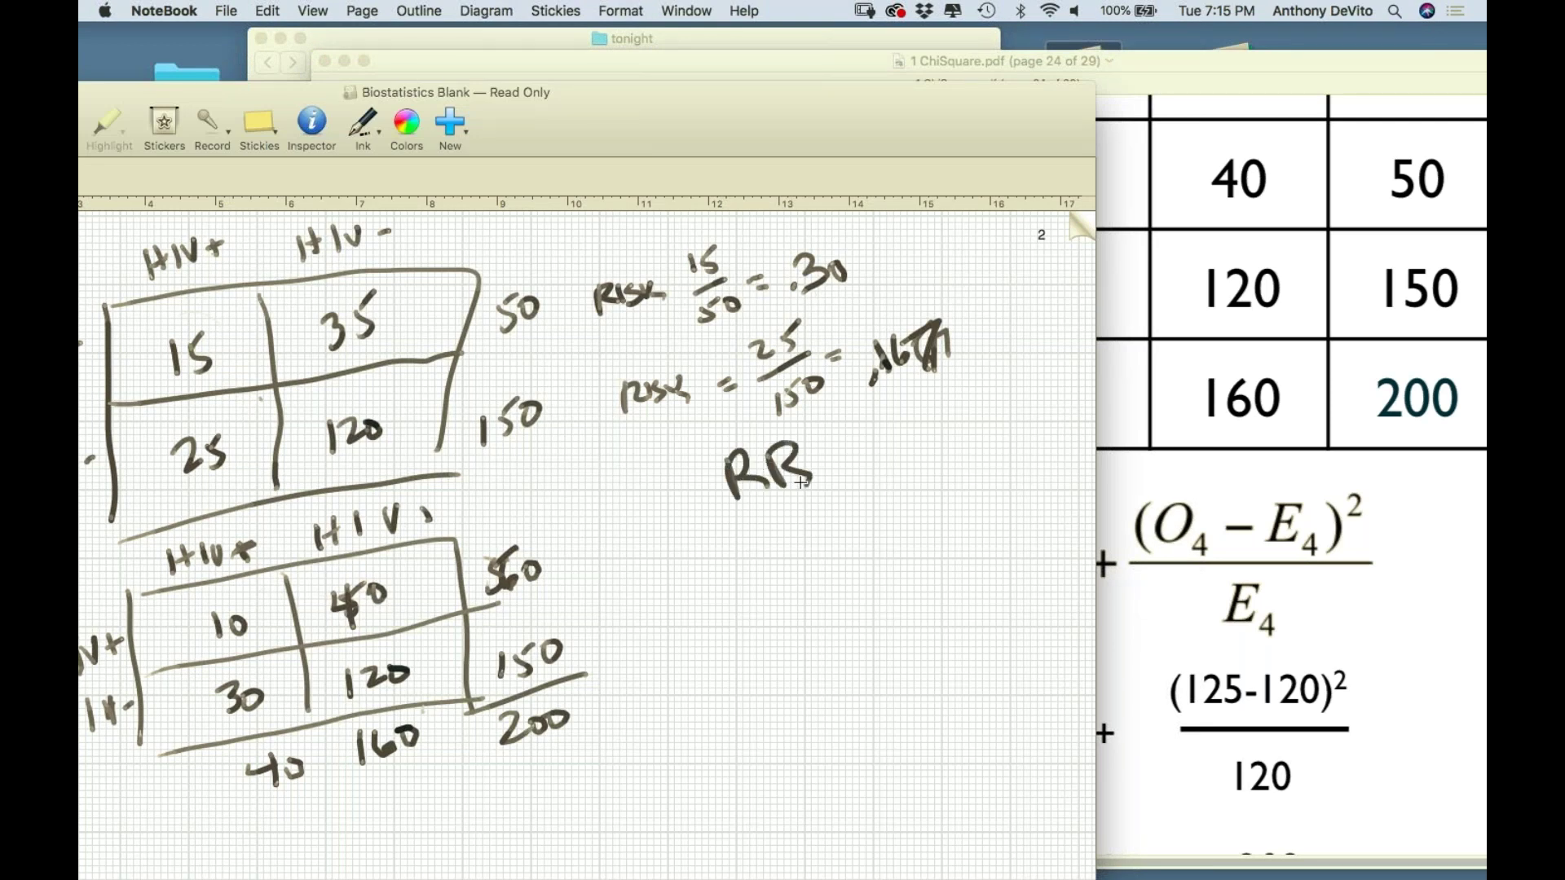
drag(829, 457, 865, 456)
drag(837, 468, 843, 471)
drag(893, 431, 944, 401)
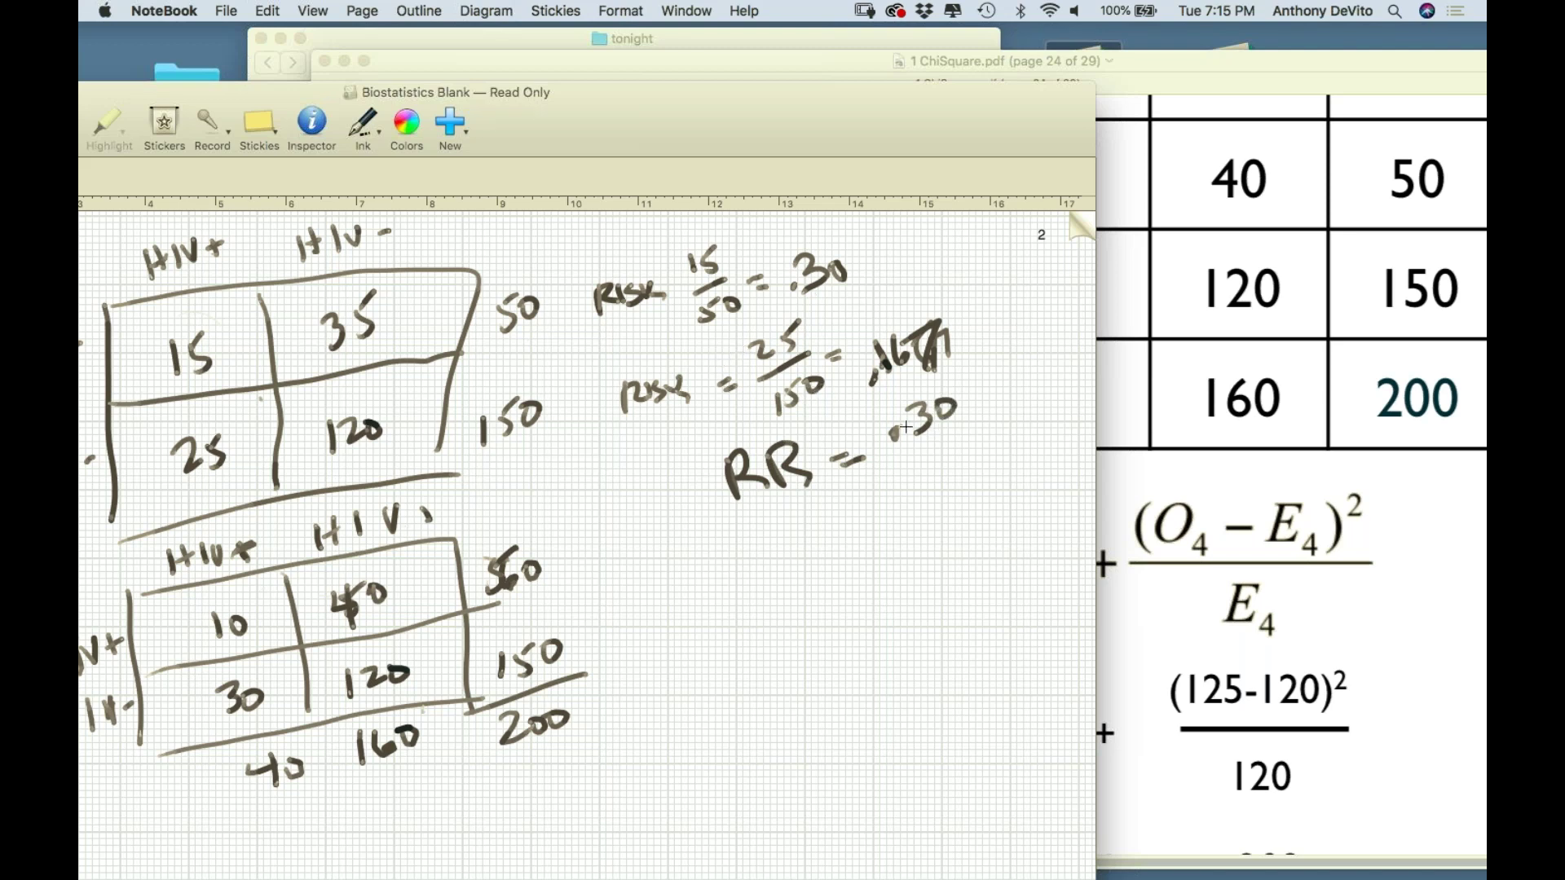
drag(887, 462, 967, 430)
mouse_move(935, 475)
mouse_down()
mouse_move(931, 497)
mouse_move(976, 497)
mouse_up()
drag(983, 438, 997, 431)
drag(982, 447, 1001, 440)
Write the relative risk result = 1.79 below the RR fraction
mouse_move(868, 577)
mouse_down()
mouse_move(850, 594)
mouse_move(881, 557)
mouse_up()
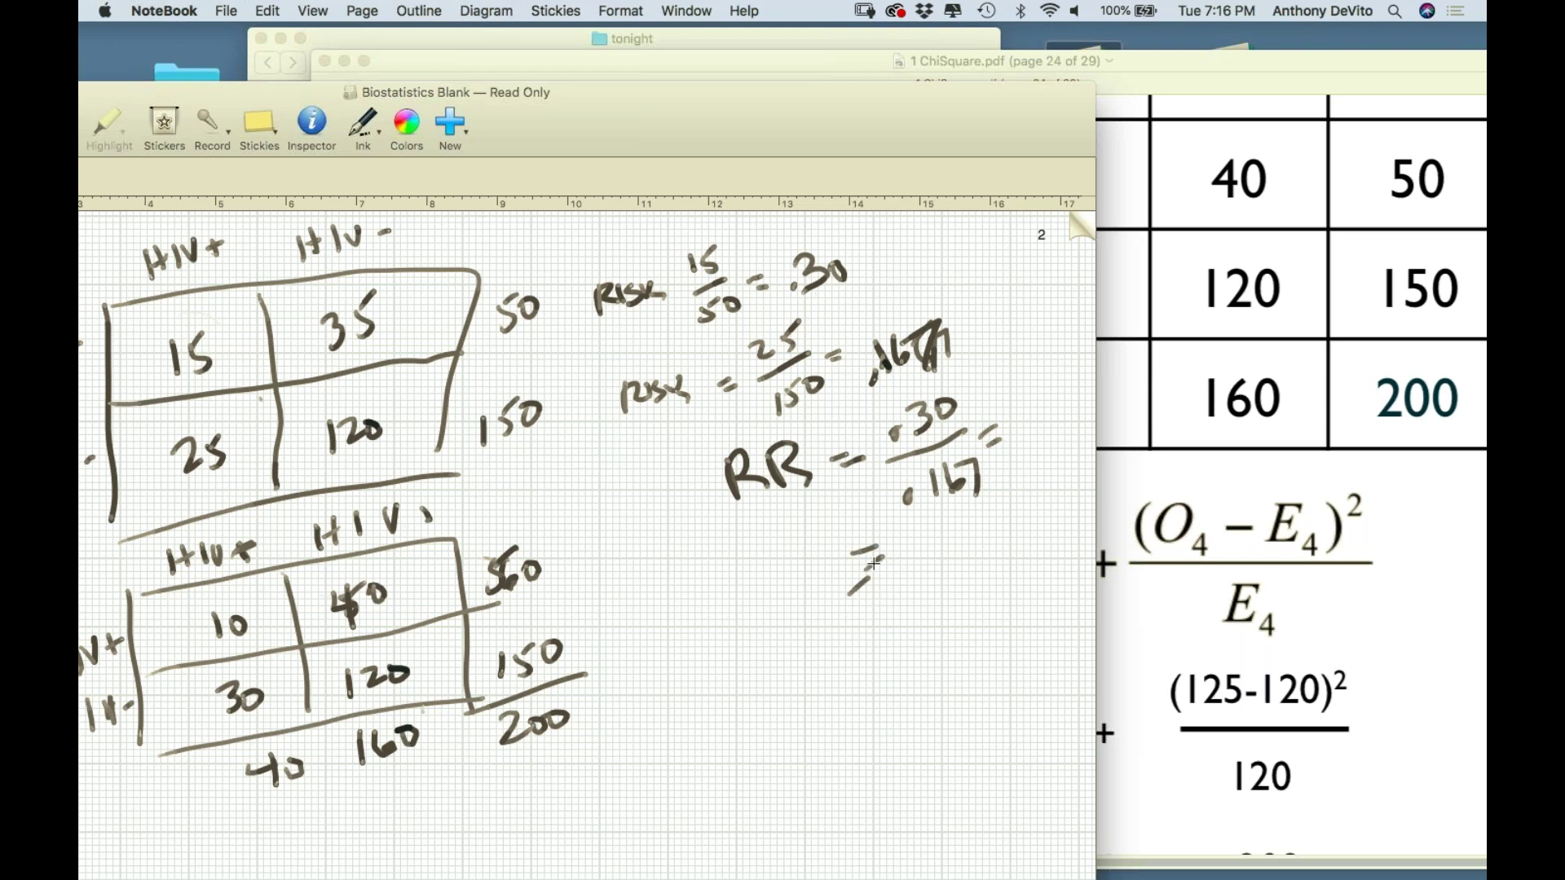
mouse_move(943, 541)
mouse_down()
mouse_move(948, 575)
mouse_move(969, 575)
mouse_up()
click(1400, 613)
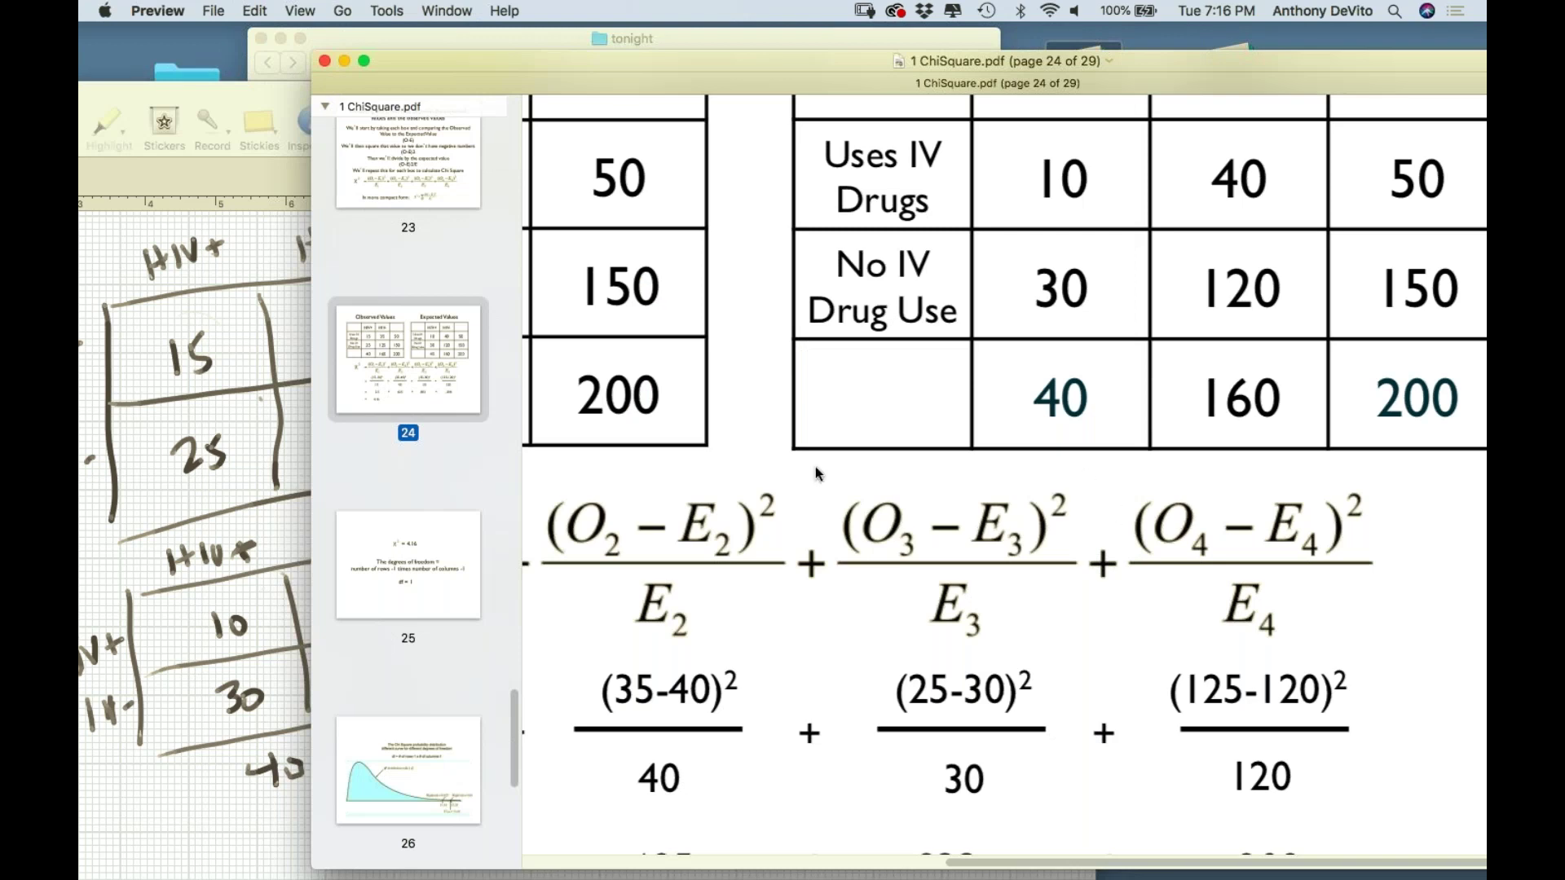
click(260, 599)
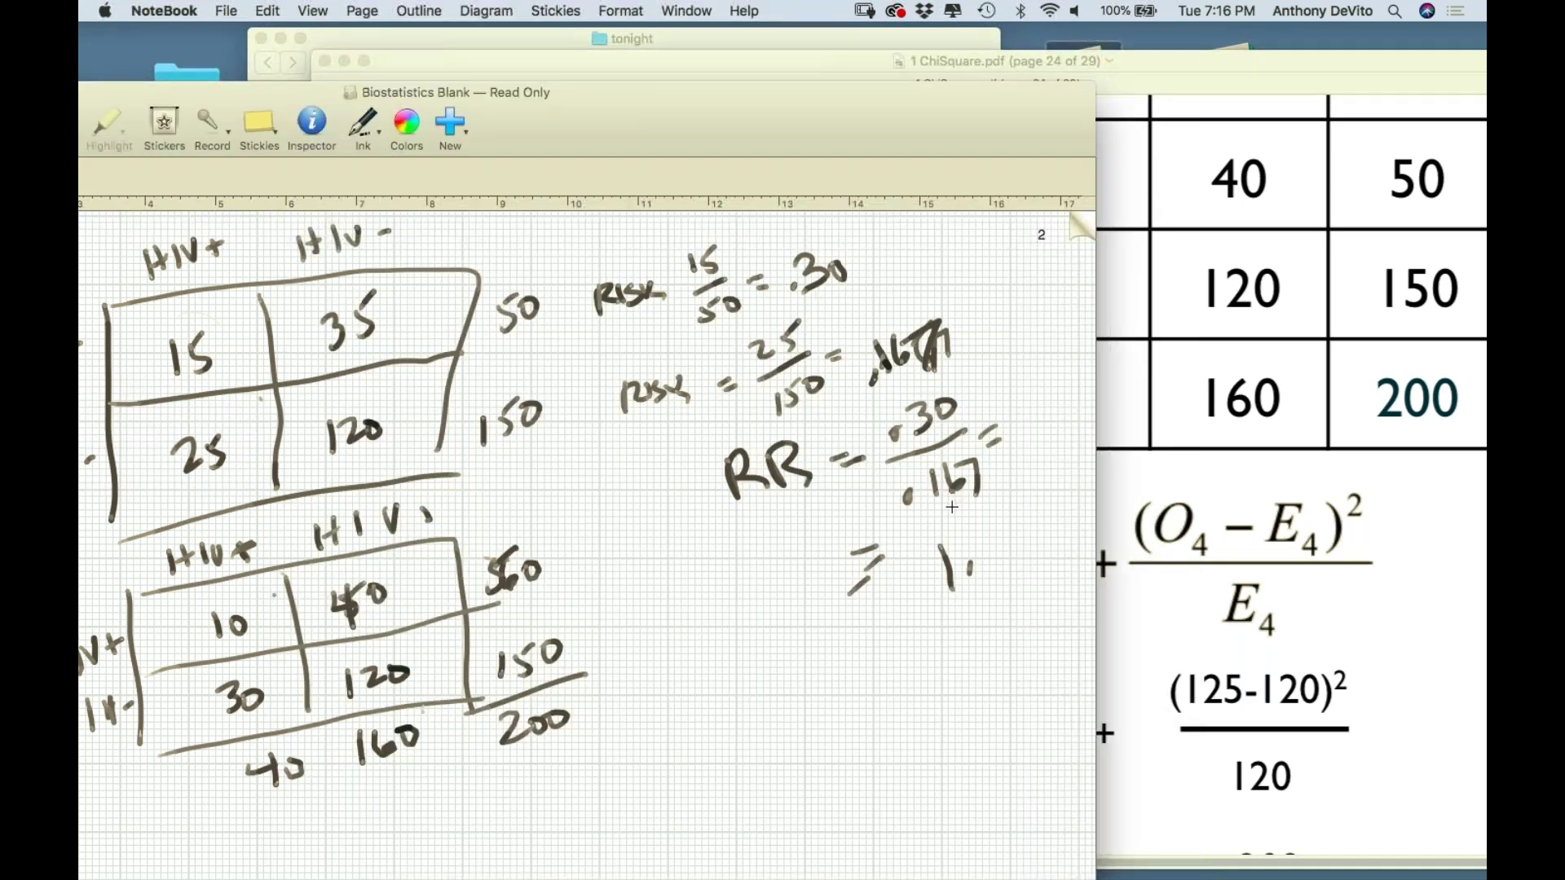
mouse_move(991, 531)
mouse_down()
mouse_move(1013, 544)
mouse_move(1006, 572)
mouse_up()
mouse_move(1047, 523)
mouse_down()
mouse_move(1031, 528)
mouse_move(1057, 572)
mouse_up()
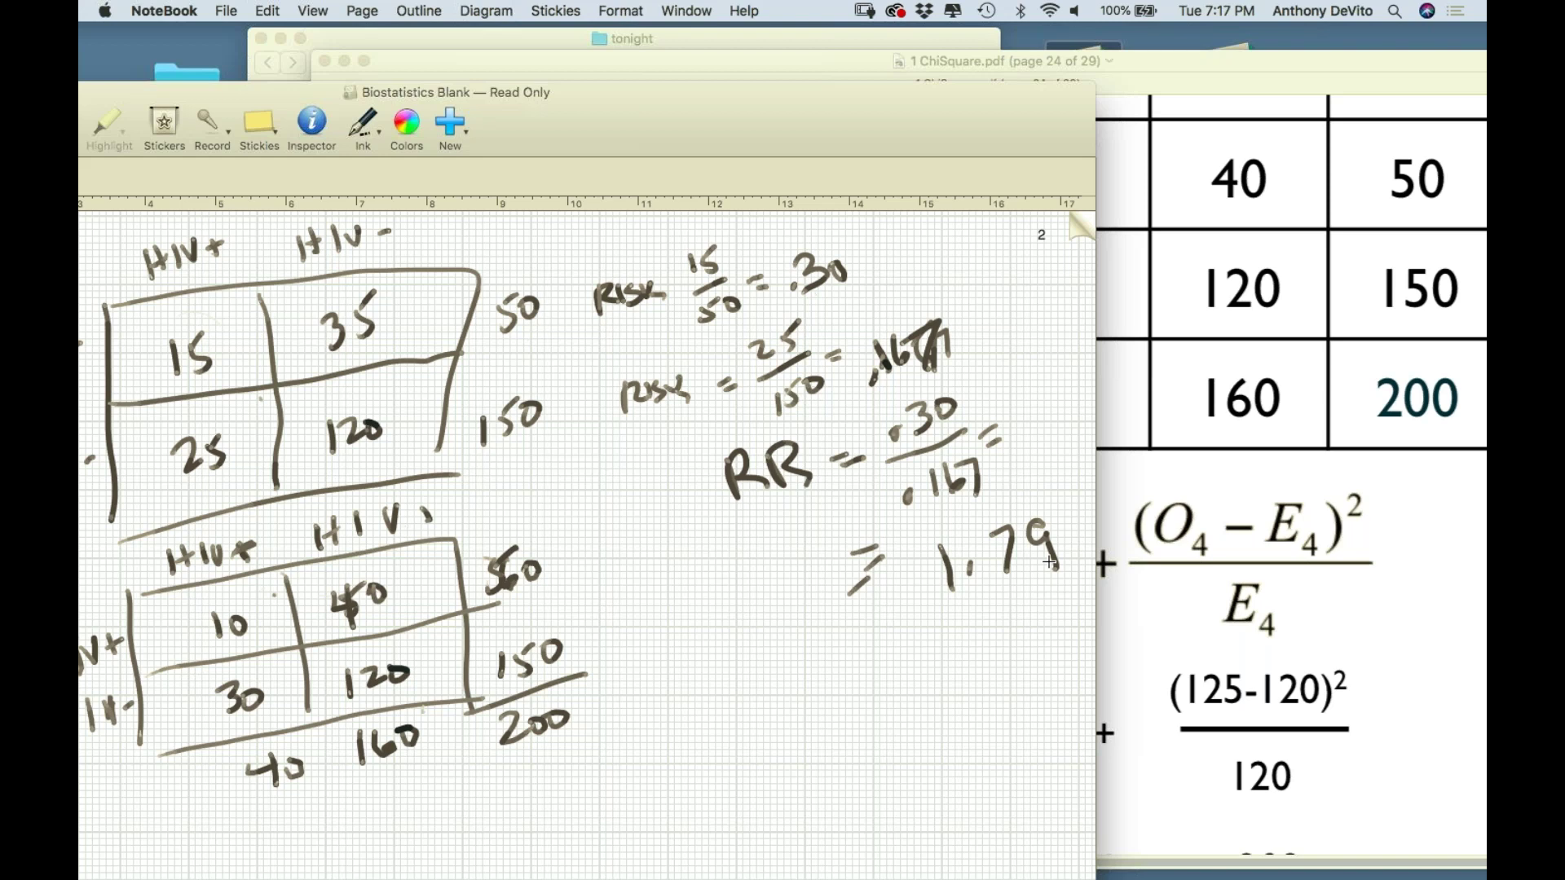
Write the null hypothesis for relative risk, an H with a subscript followed by RR = 1, below the 1.79 result
drag(716, 640, 733, 679)
mouse_move(720, 644)
mouse_down()
mouse_move(733, 679)
mouse_move(768, 670)
mouse_up()
mouse_move(752, 637)
mouse_down()
mouse_move(760, 672)
mouse_move(806, 666)
mouse_up()
drag(812, 635, 842, 641)
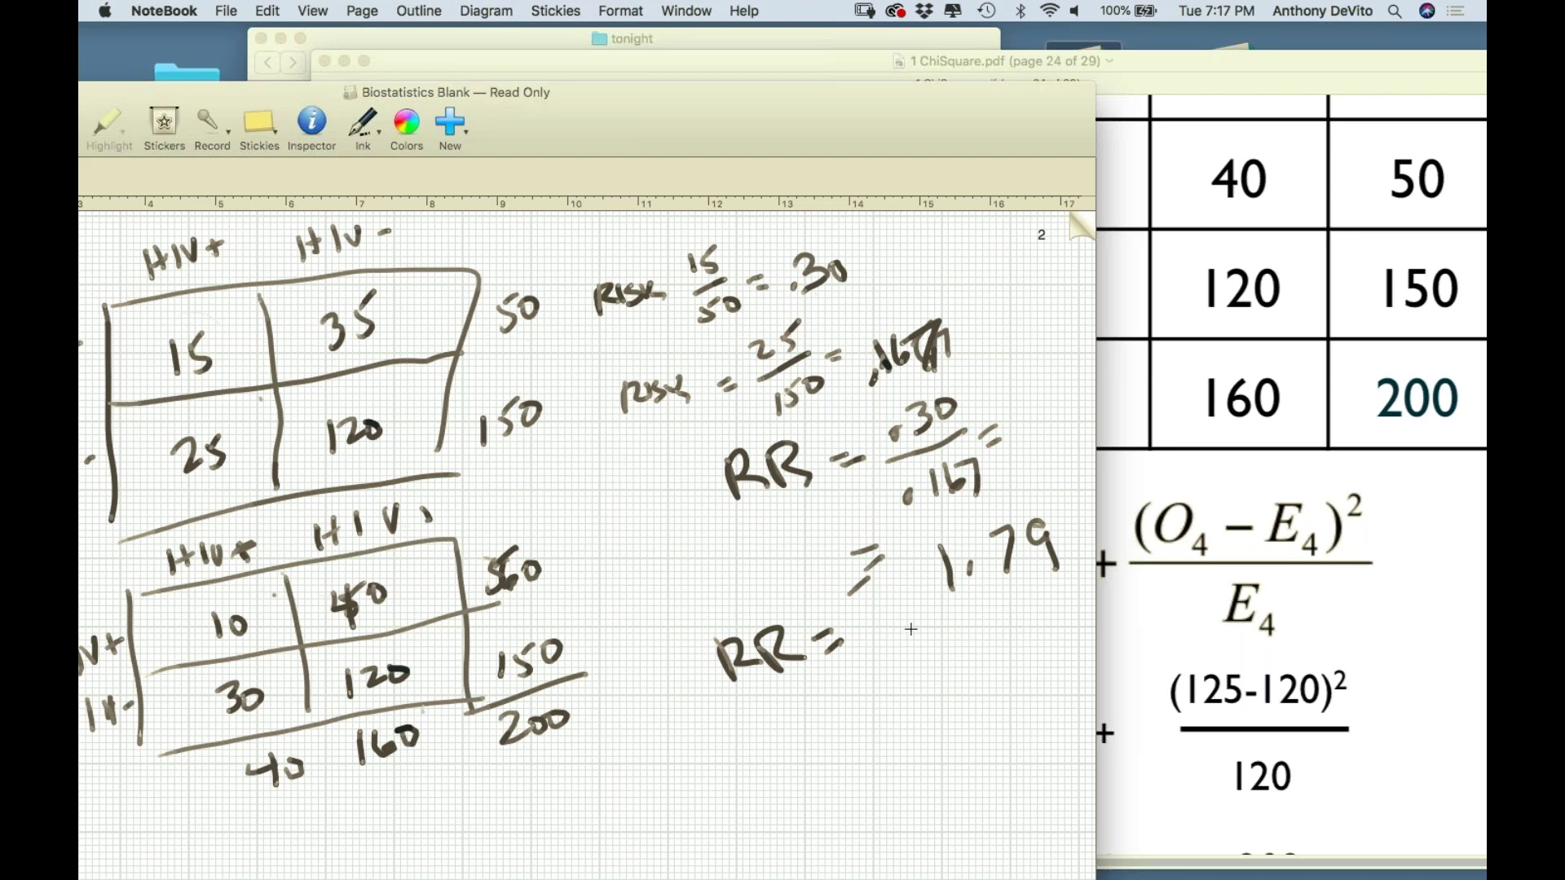
drag(643, 625, 653, 673)
mouse_move(656, 621)
mouse_down()
mouse_move(654, 673)
mouse_move(670, 663)
mouse_move(657, 653)
mouse_move(703, 678)
mouse_up()
drag(872, 616, 895, 669)
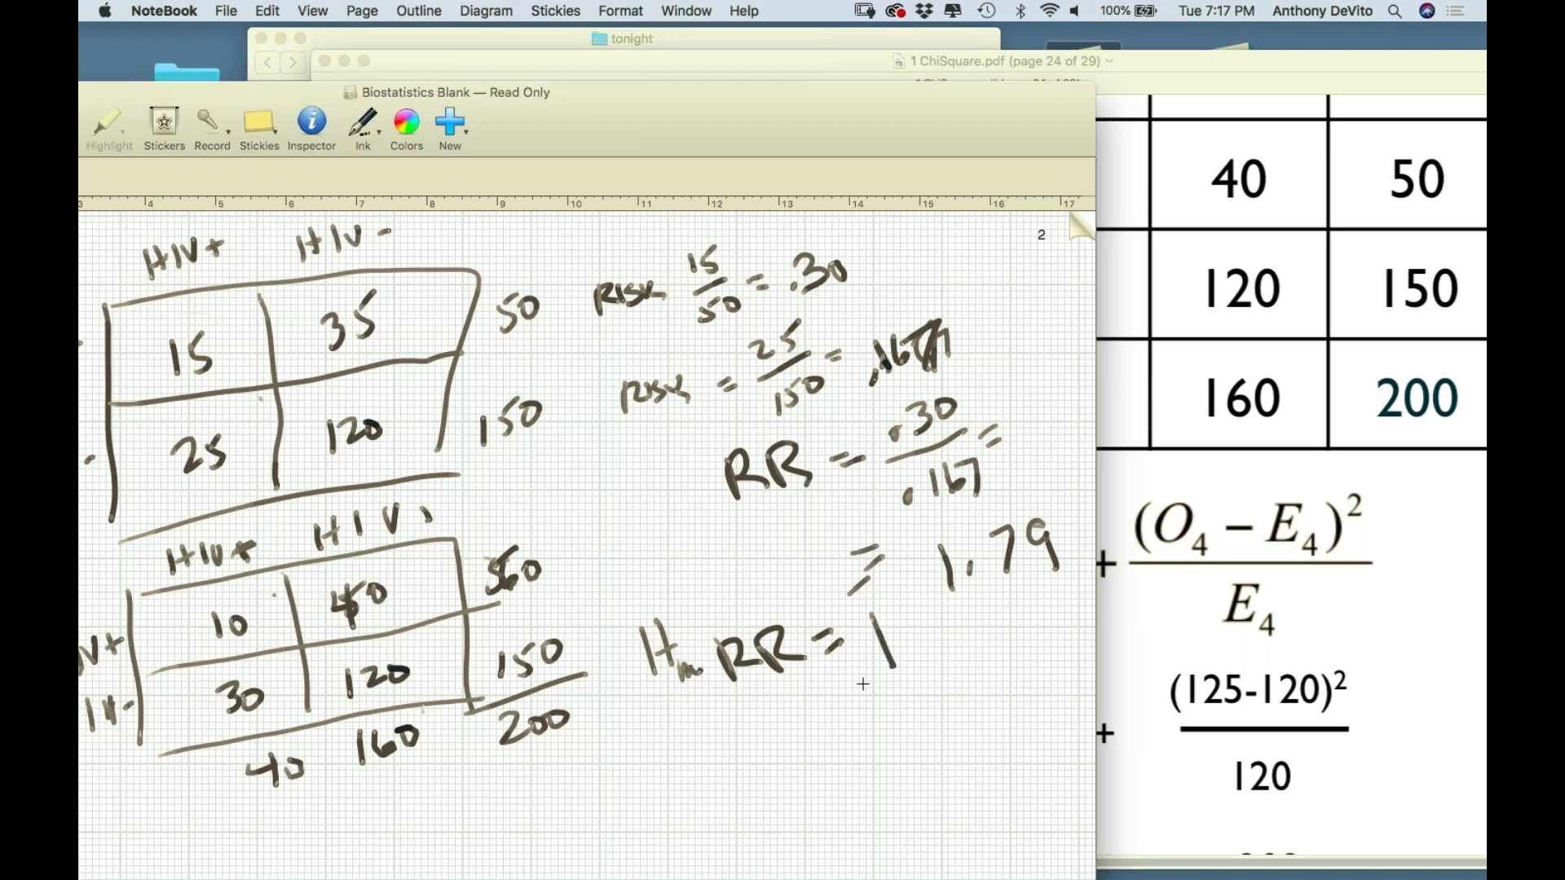
Write the alternative hypothesis, H followed by RR ≠ 1, below the null hypothesis and circle the 1.79 relative risk result
drag(668, 706, 690, 755)
mouse_move(682, 709)
mouse_down()
mouse_move(699, 738)
mouse_move(744, 709)
mouse_move(829, 715)
mouse_move(870, 693)
mouse_up()
click(737, 732)
mouse_move(860, 714)
mouse_down()
mouse_move(881, 701)
mouse_move(856, 752)
mouse_up()
drag(924, 670, 935, 720)
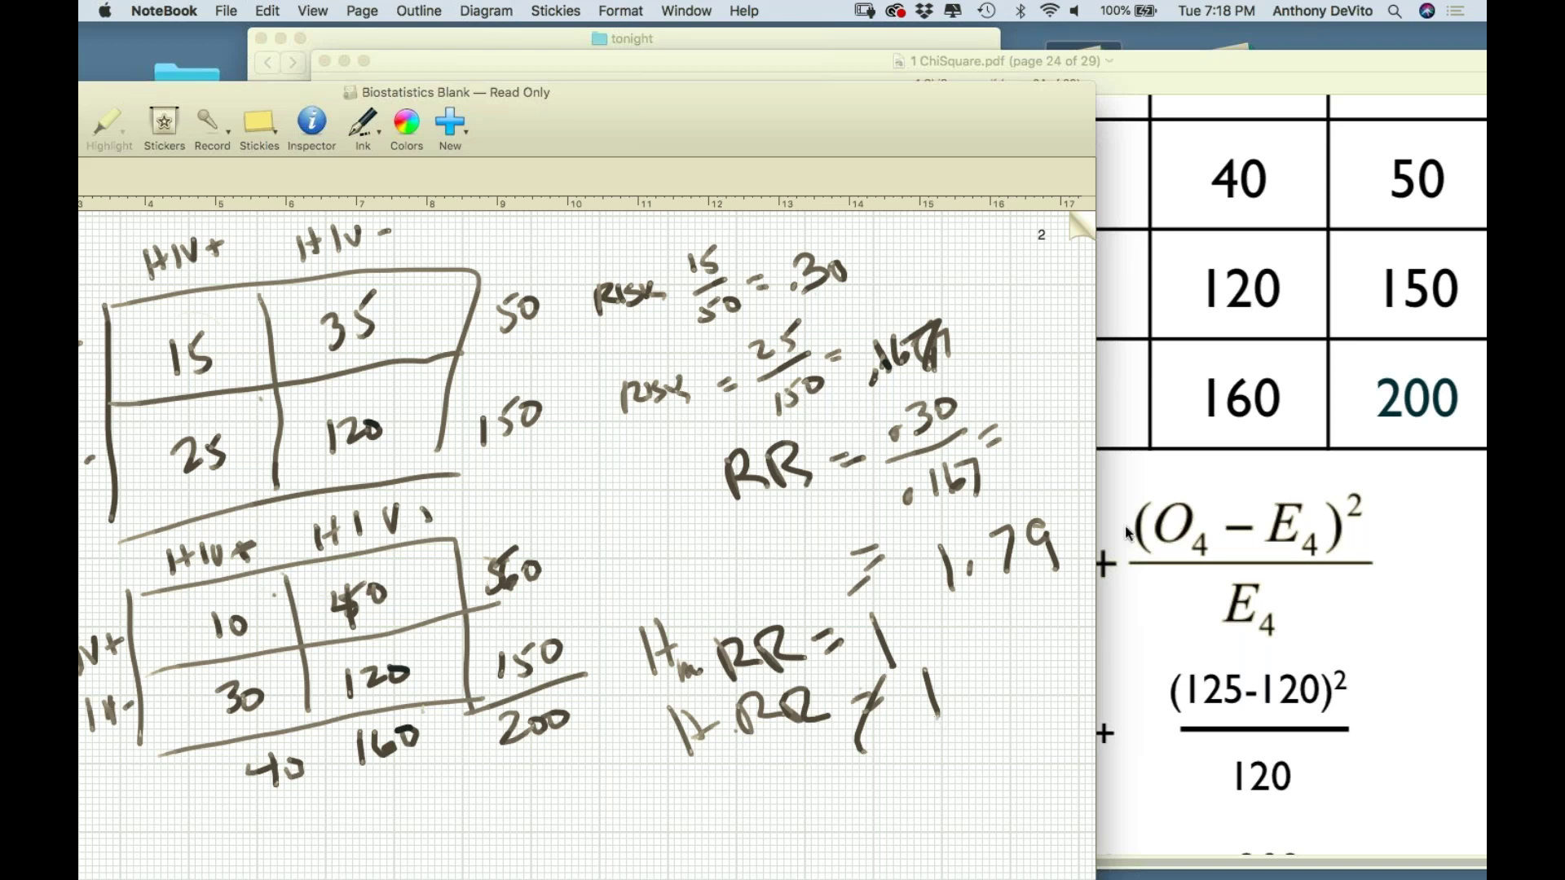
mouse_move(1037, 501)
mouse_down()
mouse_move(946, 558)
mouse_move(944, 615)
mouse_move(1043, 584)
mouse_move(1046, 515)
mouse_move(949, 546)
mouse_up()
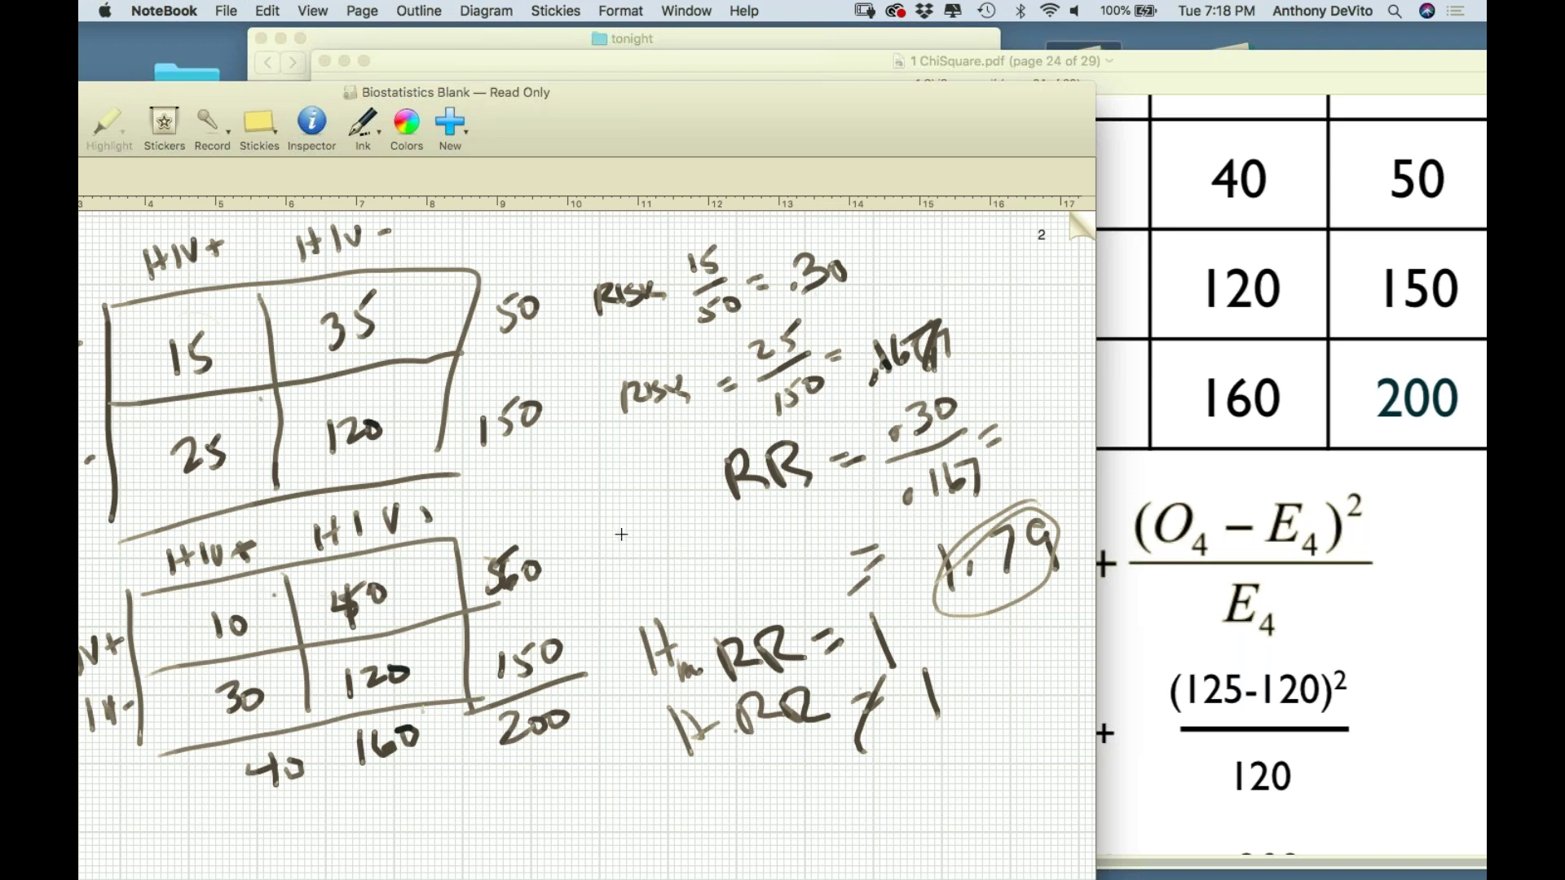
Write the confidence interval (1.29, 2.29) beside the relative risk result, just below RR
mouse_move(629, 513)
mouse_down()
mouse_move(624, 563)
mouse_move(641, 575)
mouse_move(653, 543)
mouse_move(654, 562)
mouse_move(692, 544)
mouse_move(698, 557)
mouse_up()
click(665, 552)
mouse_move(718, 535)
mouse_down()
mouse_move(702, 539)
mouse_move(733, 576)
mouse_move(772, 551)
mouse_up()
mouse_move(785, 540)
mouse_down()
mouse_move(835, 506)
mouse_move(854, 538)
mouse_up()
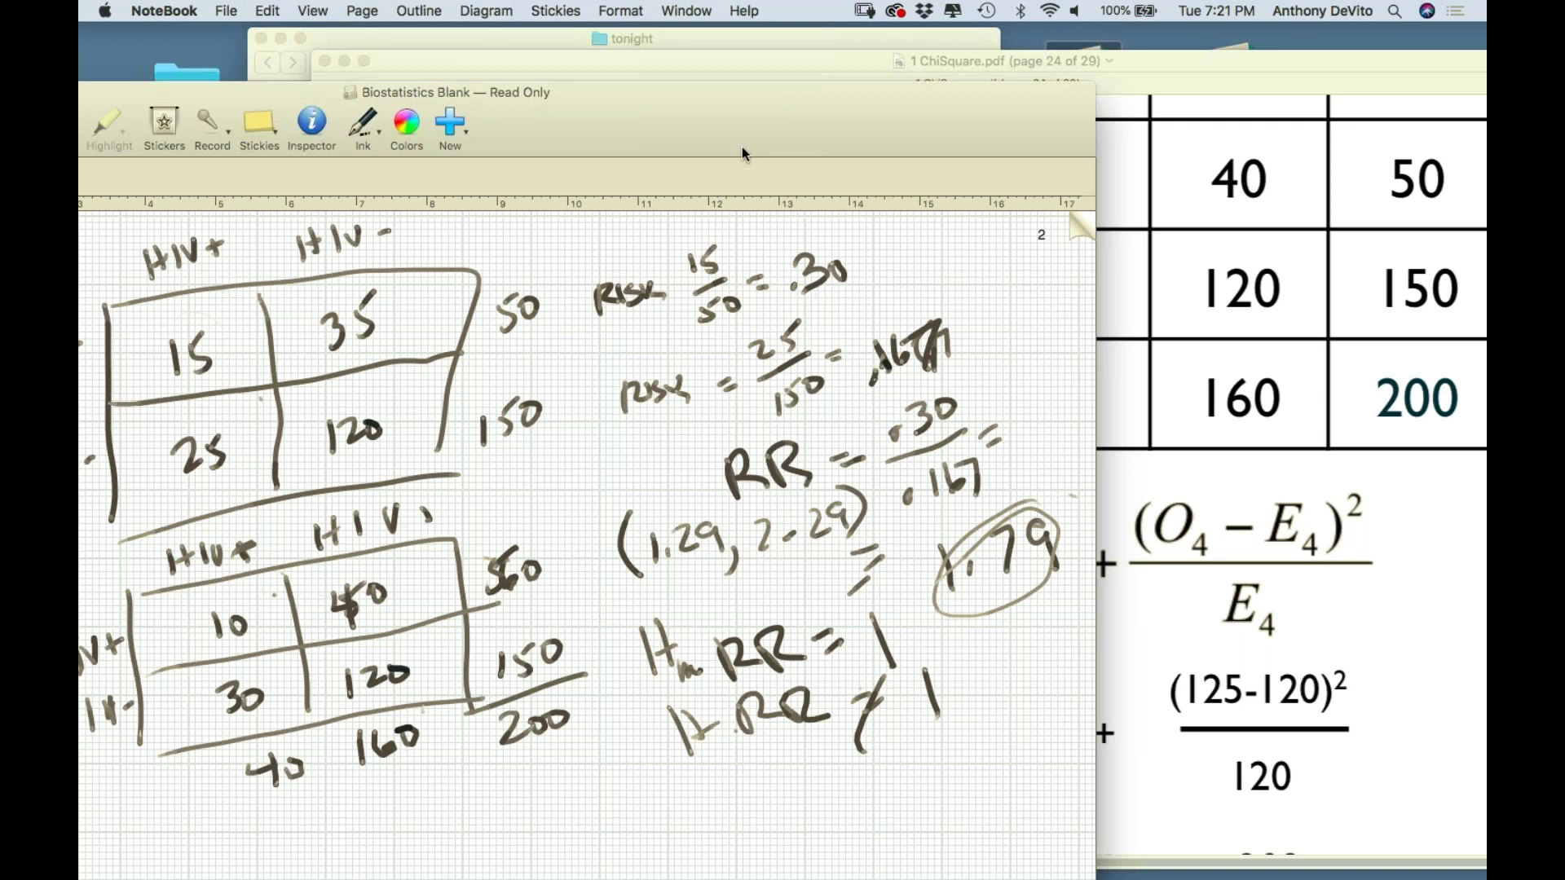
Reposition the notebook window so the whole page with both contingency tables is in view
drag(730, 141, 728, 142)
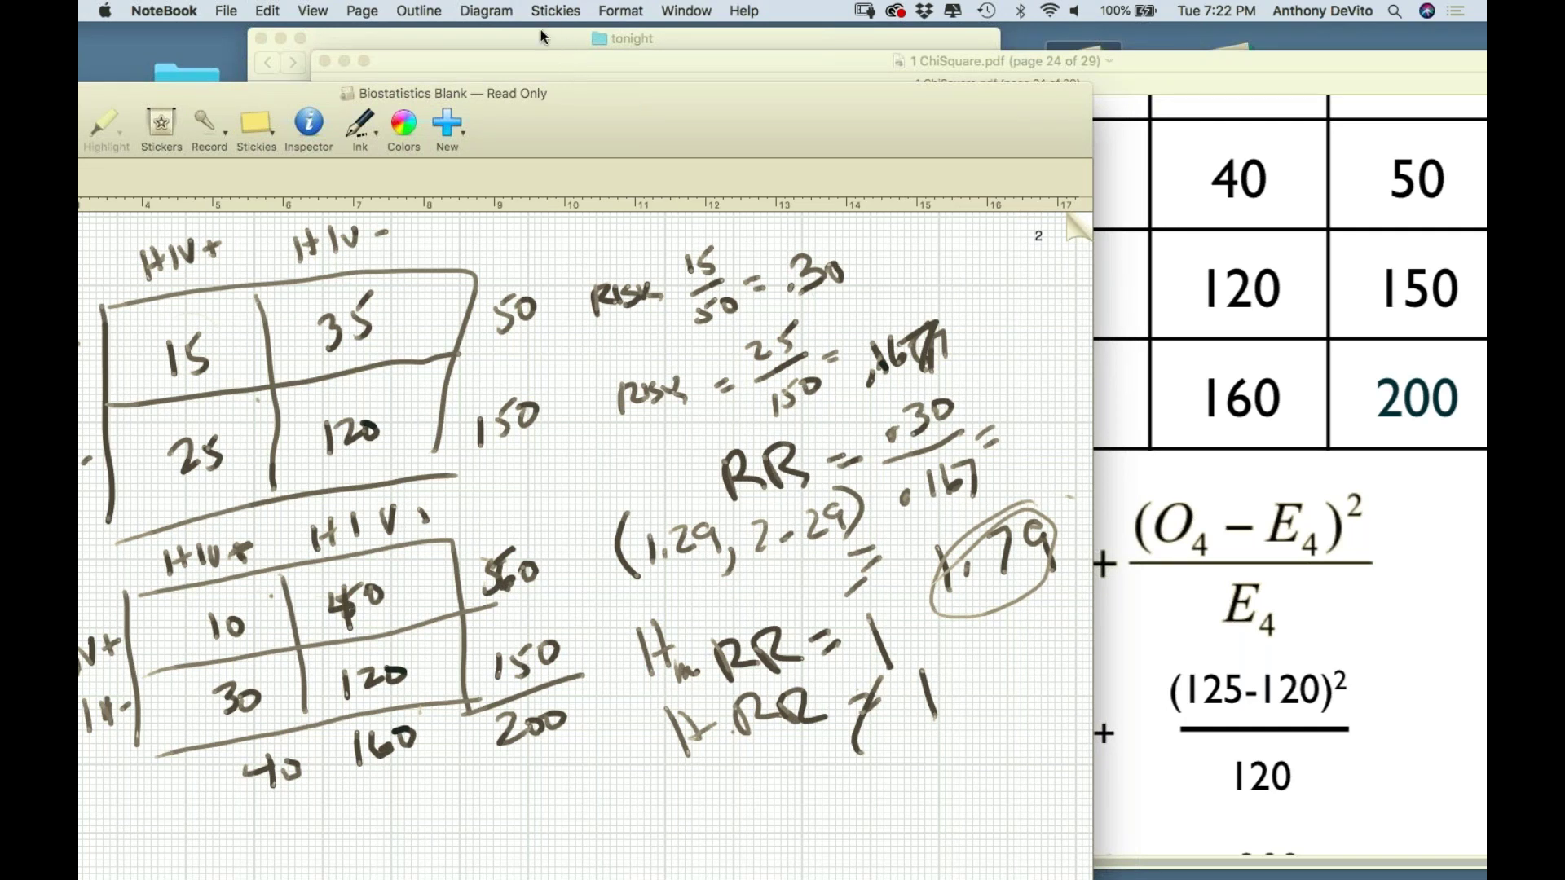
right_click(748, 349)
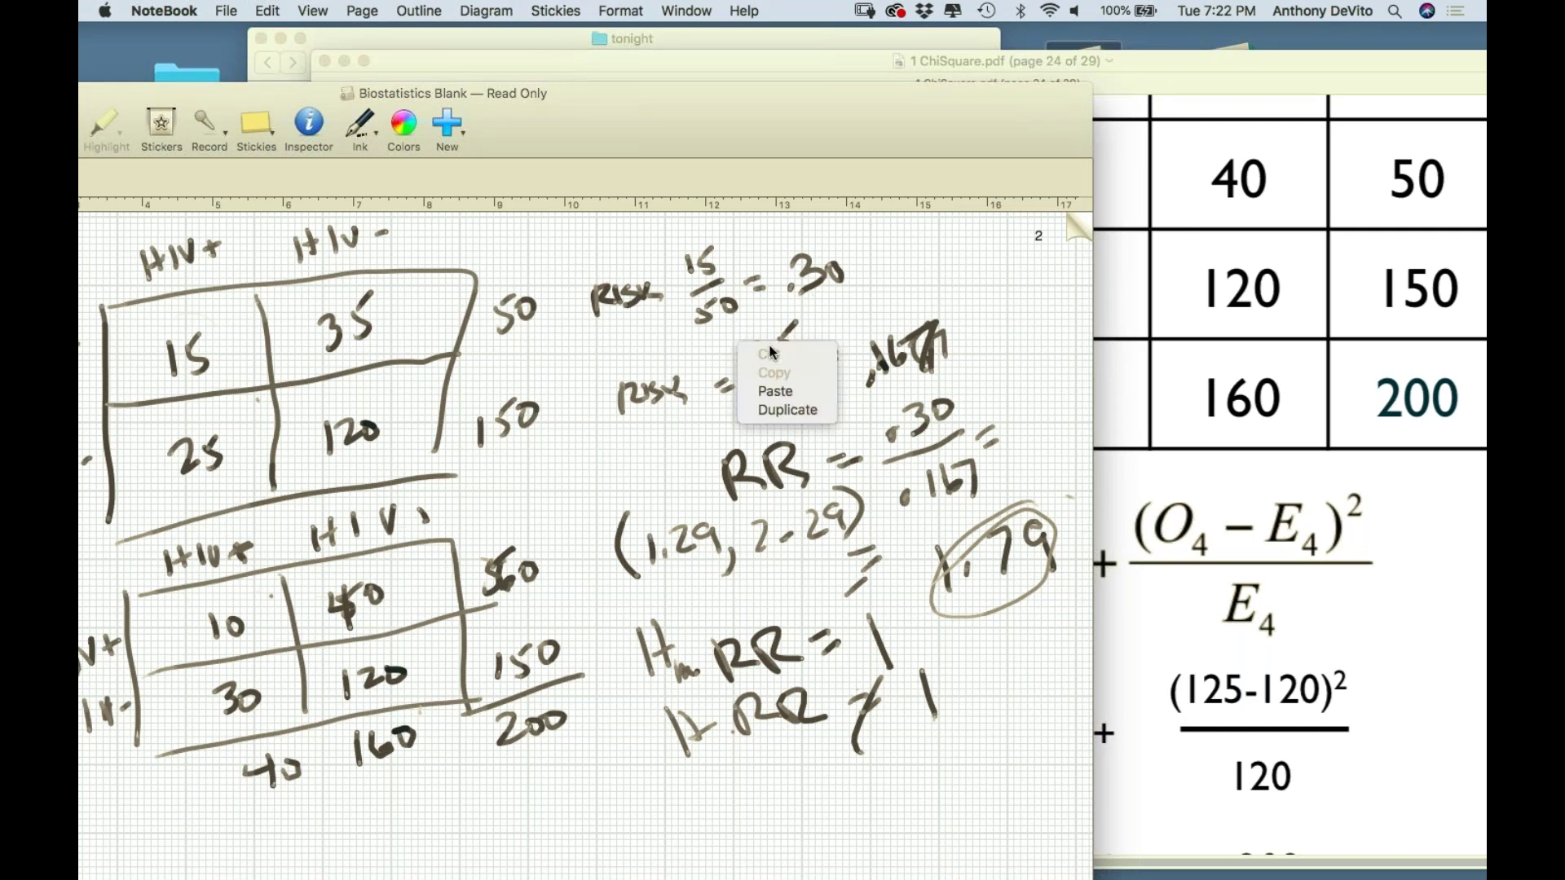
click(682, 347)
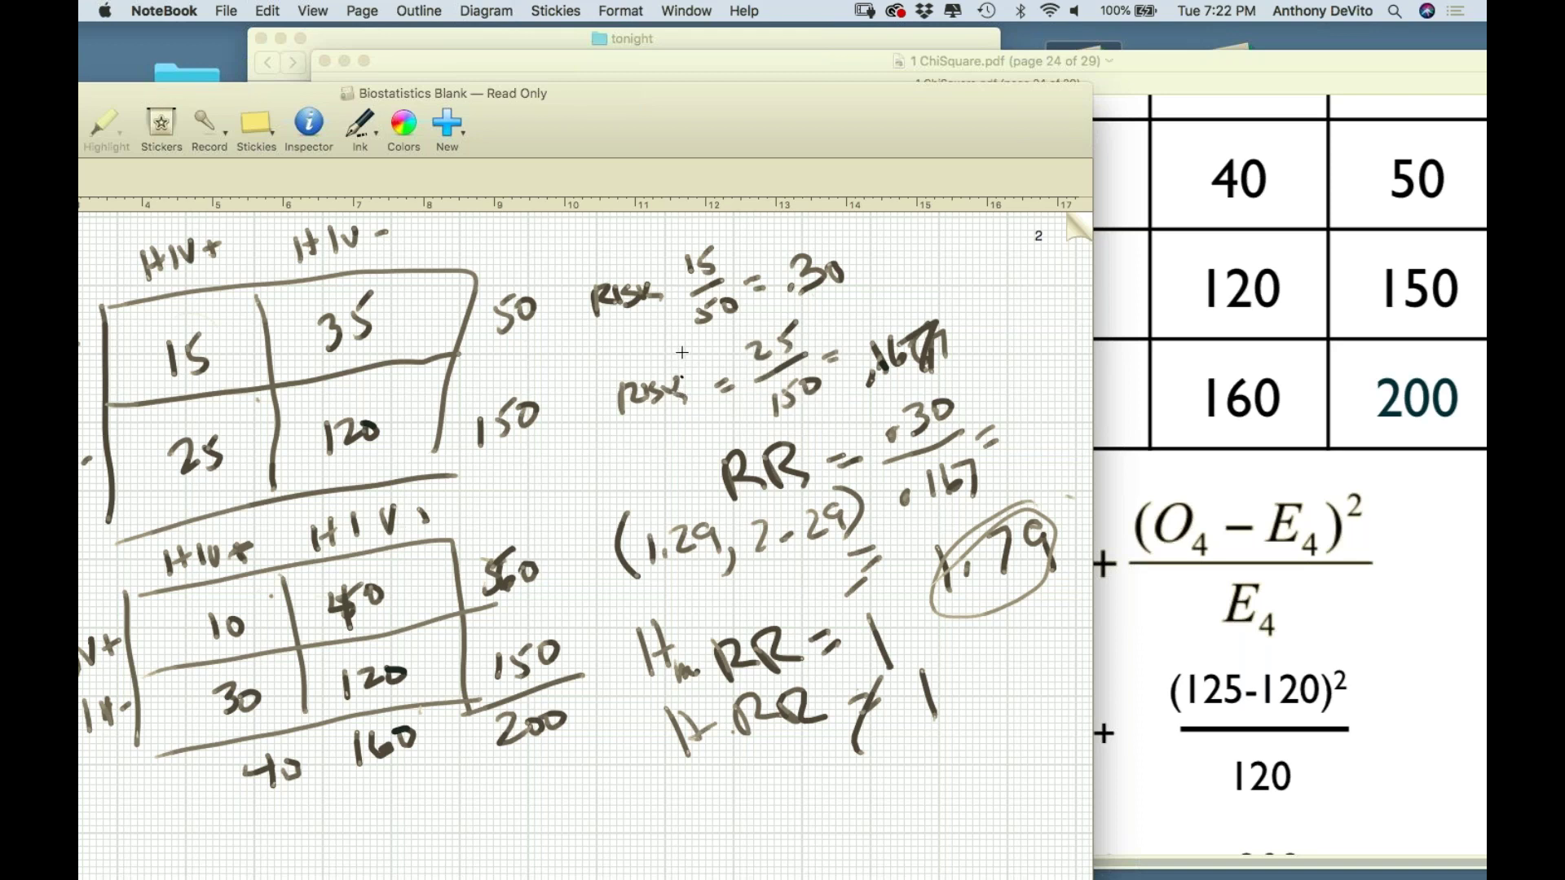
mouse_move(602, 300)
mouse_down()
mouse_move(613, 321)
mouse_move(619, 292)
mouse_up()
double_click(721, 142)
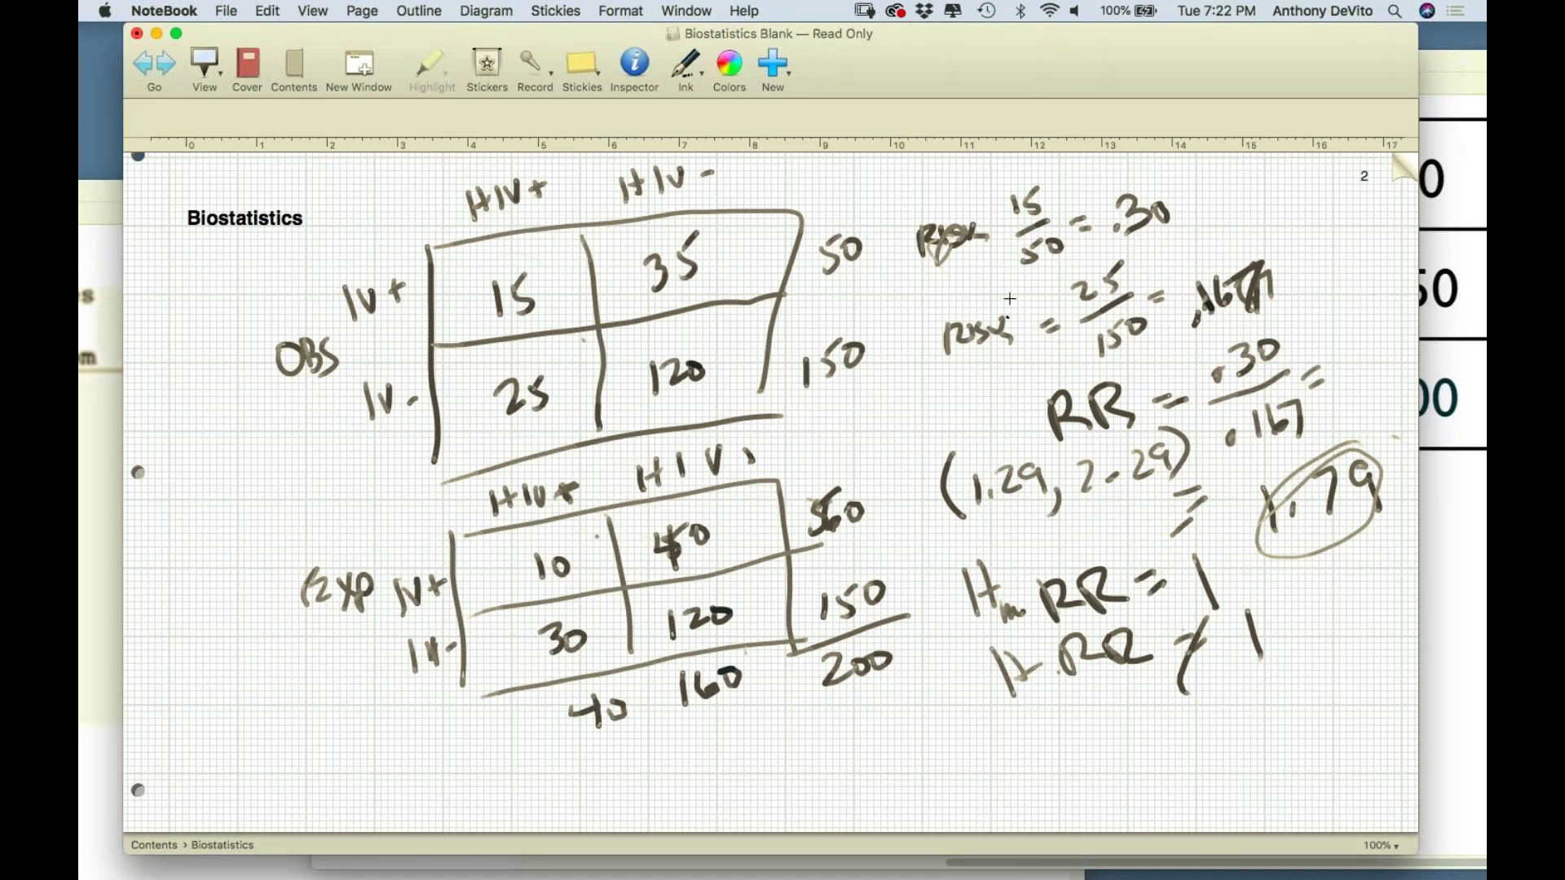
Circle the 15 and the row total 50 in the IV+ row of the observed table
mouse_move(548, 269)
mouse_down()
mouse_move(502, 279)
mouse_move(483, 318)
mouse_move(542, 277)
mouse_up()
mouse_move(872, 213)
mouse_down()
mouse_move(832, 228)
mouse_move(866, 209)
mouse_up()
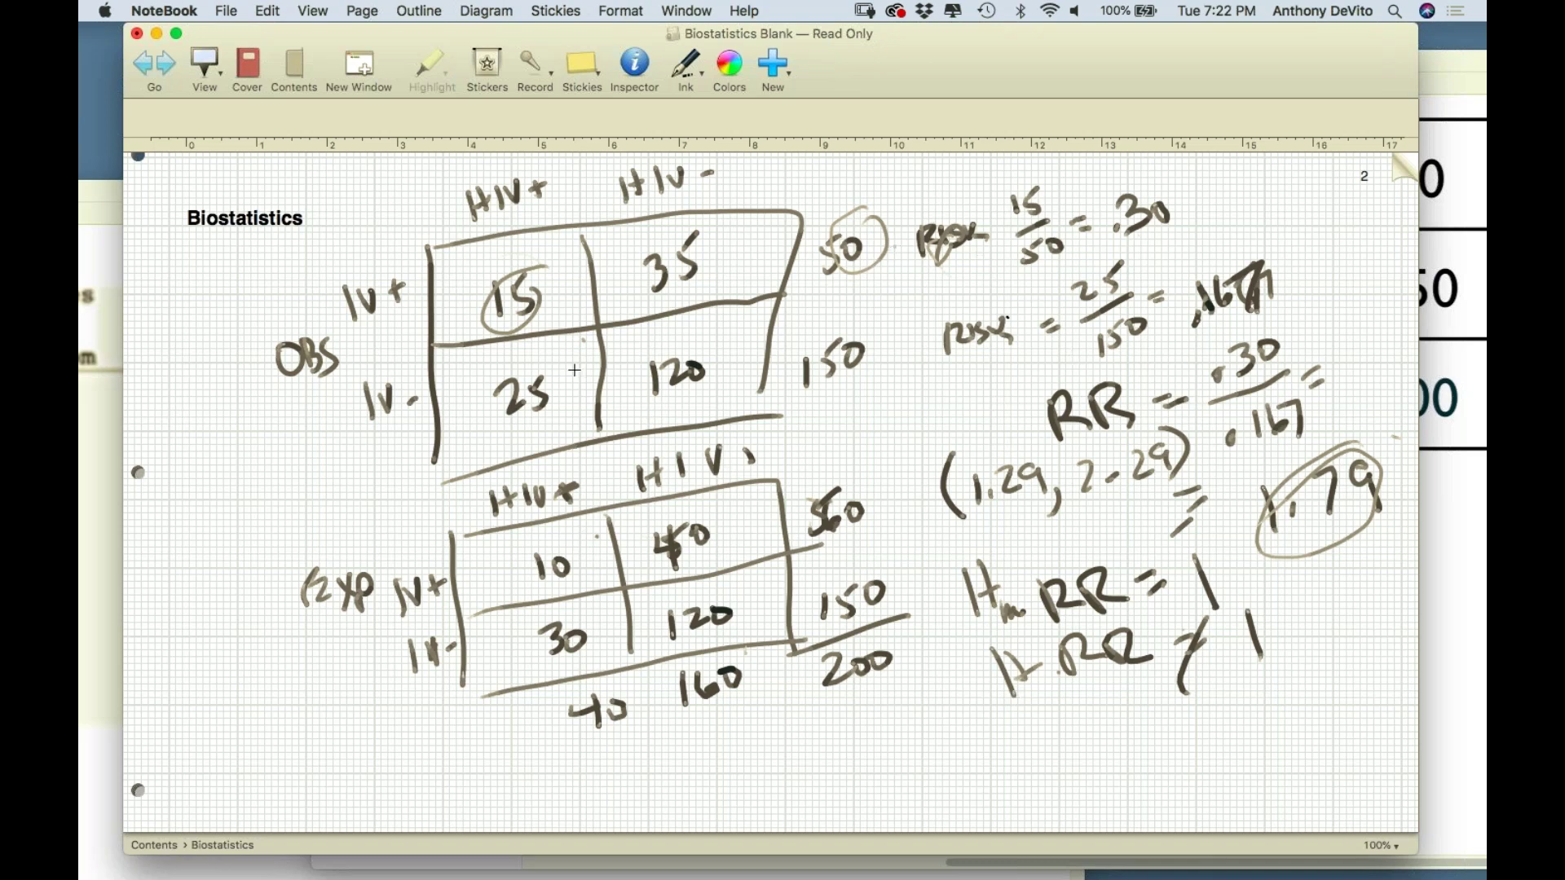
mouse_move(477, 325)
mouse_down()
mouse_move(542, 312)
mouse_move(522, 269)
mouse_up()
Below the expected table, write the odds for the IV+ group as 15/35 = .43
drag(256, 707, 310, 720)
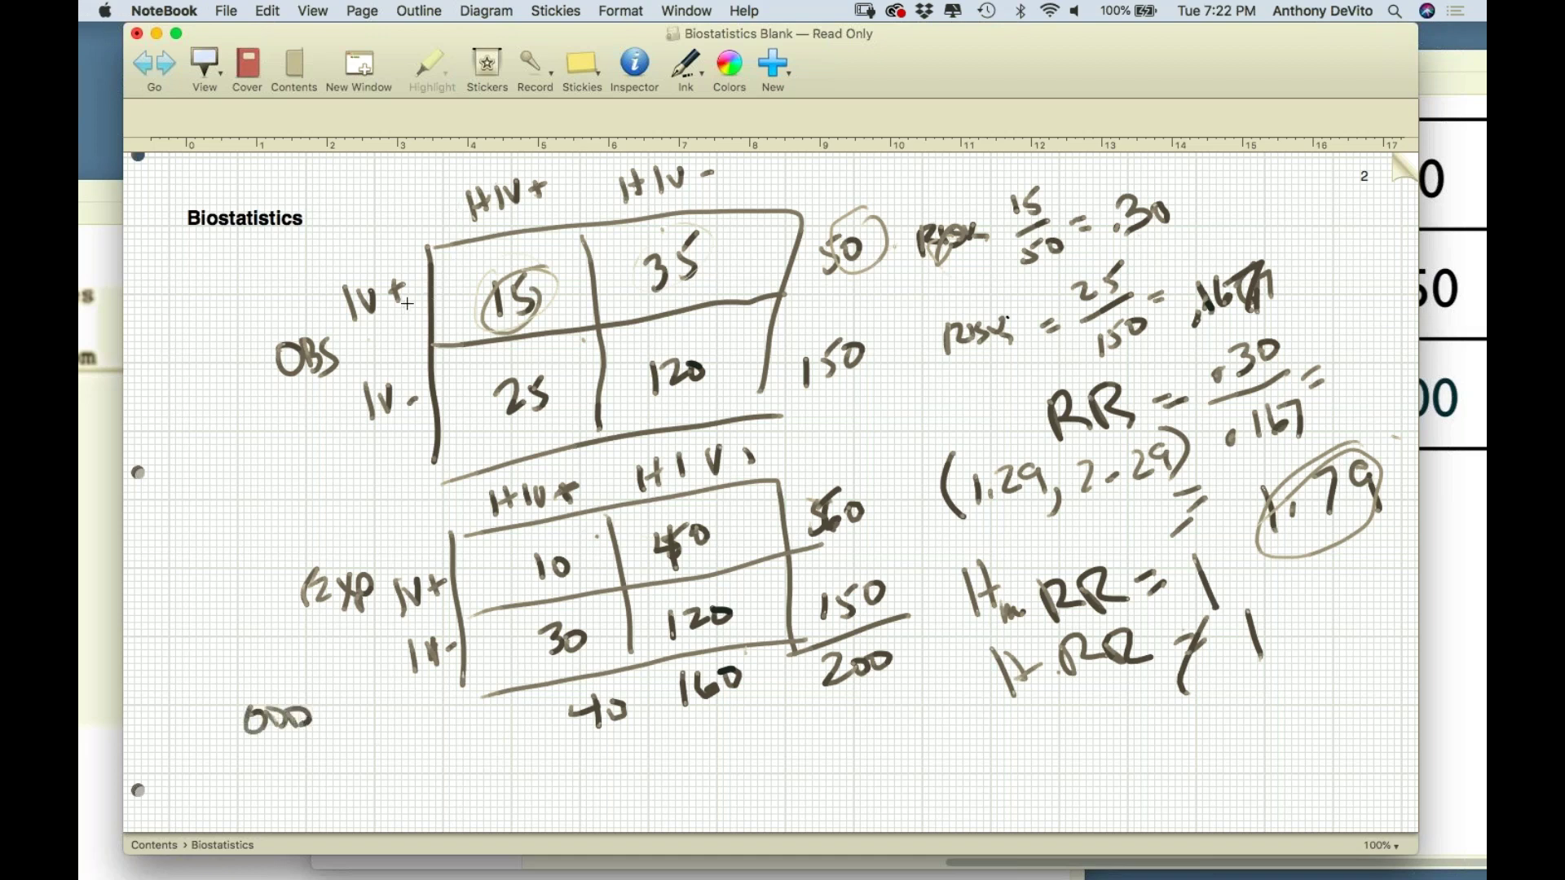
mouse_move(360, 721)
mouse_down()
mouse_move(342, 721)
mouse_move(435, 716)
mouse_move(414, 759)
mouse_up()
mouse_move(434, 733)
mouse_down()
mouse_move(447, 746)
mouse_move(434, 756)
mouse_up()
drag(453, 715, 438, 725)
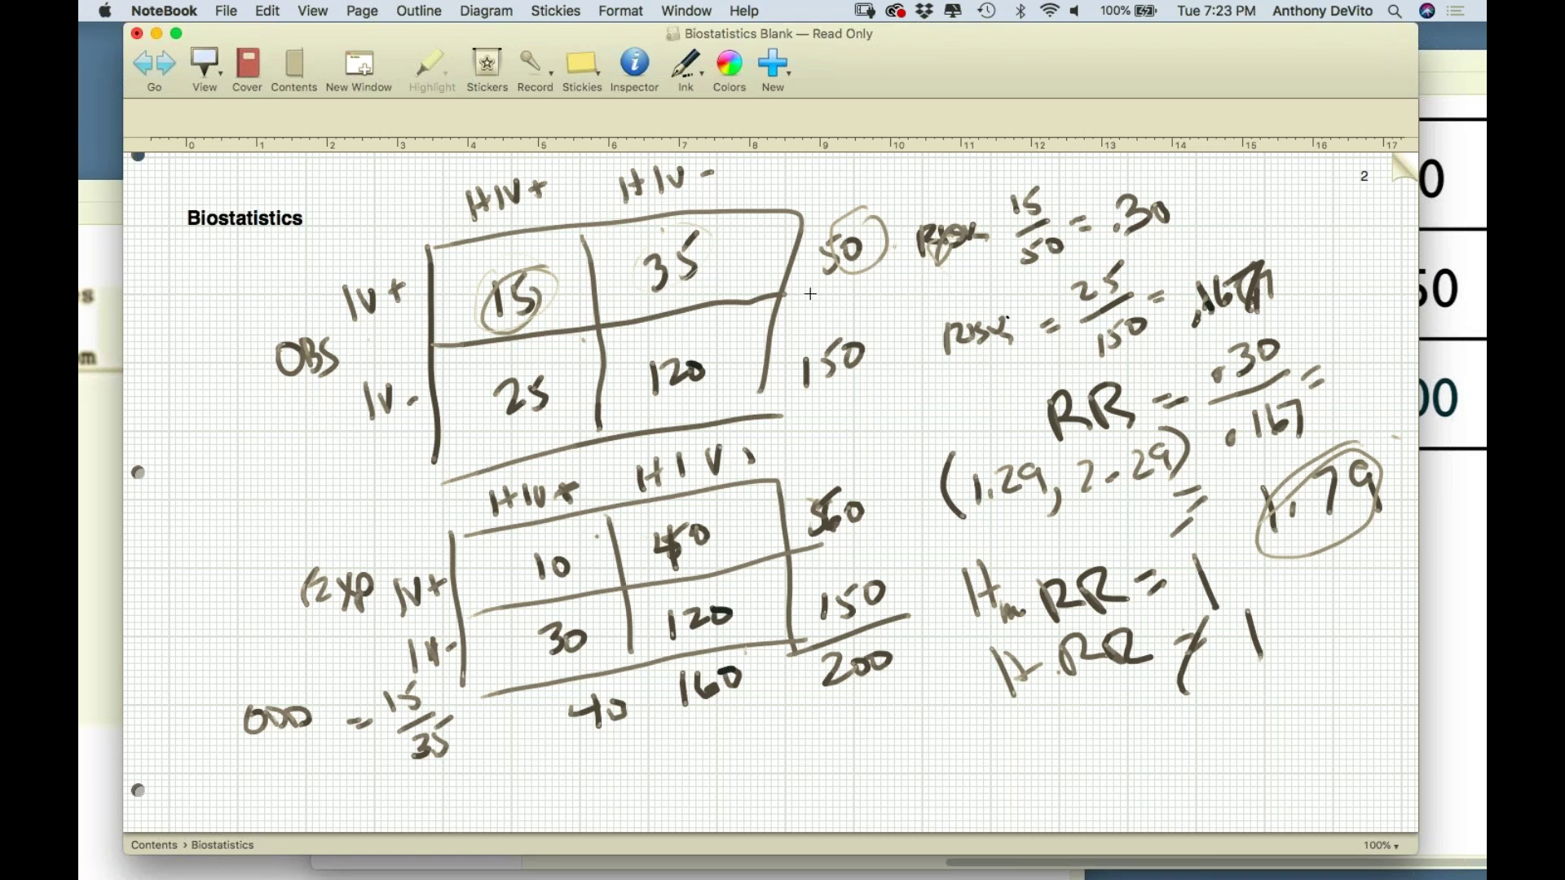
drag(470, 726, 484, 735)
mouse_move(502, 743)
mouse_down()
mouse_move(554, 728)
mouse_move(538, 745)
mouse_up()
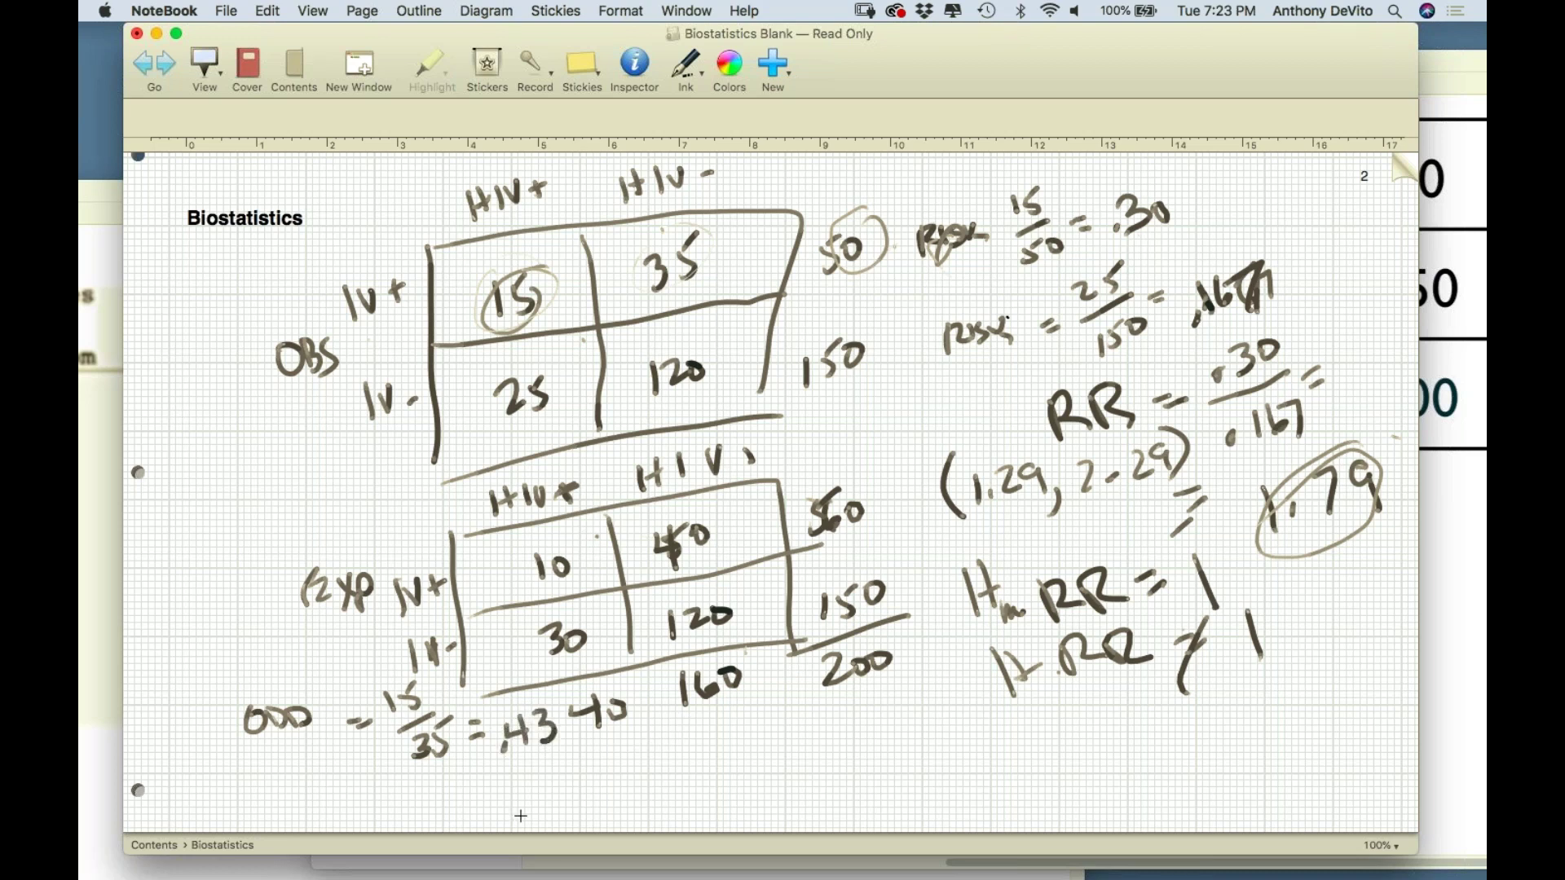
Below the first odds, write the odds for the IV- group as 25/120 = .21
mouse_move(274, 773)
mouse_down()
mouse_move(269, 802)
mouse_move(275, 789)
mouse_up()
mouse_move(286, 778)
mouse_down()
mouse_move(284, 801)
mouse_move(307, 799)
mouse_up()
mouse_move(309, 774)
mouse_down()
mouse_move(310, 797)
mouse_move(324, 792)
mouse_up()
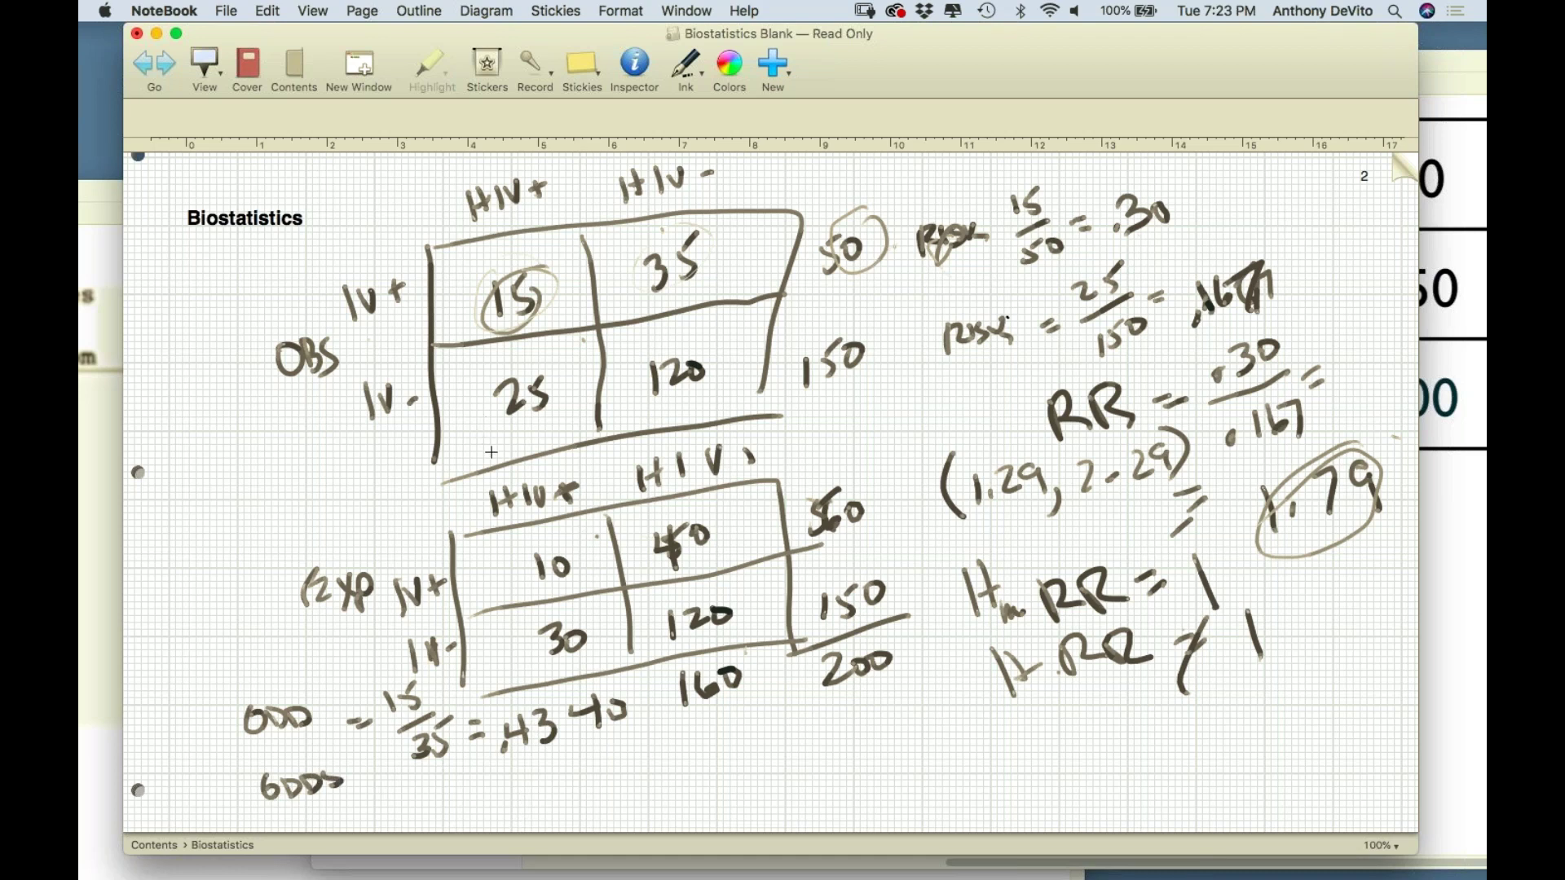
drag(398, 773, 424, 789)
mouse_move(427, 769)
mouse_down()
mouse_move(412, 797)
mouse_move(457, 778)
mouse_move(420, 825)
mouse_up()
drag(429, 799, 450, 809)
drag(458, 794, 457, 794)
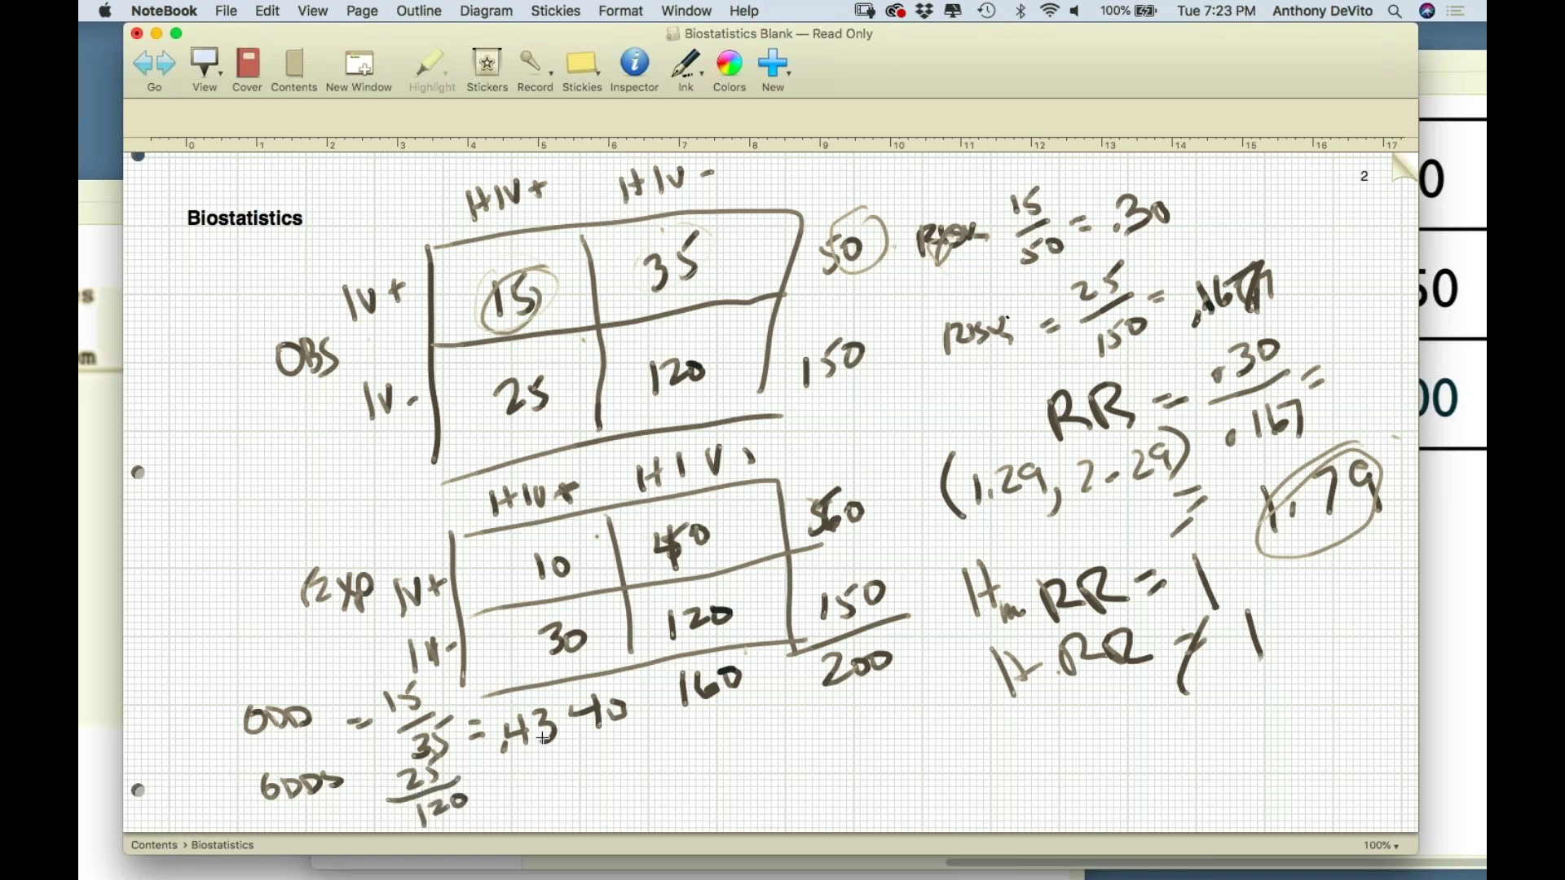
drag(486, 781, 509, 786)
click(540, 793)
mouse_move(557, 762)
mouse_down()
mouse_move(564, 784)
mouse_move(597, 780)
mouse_up()
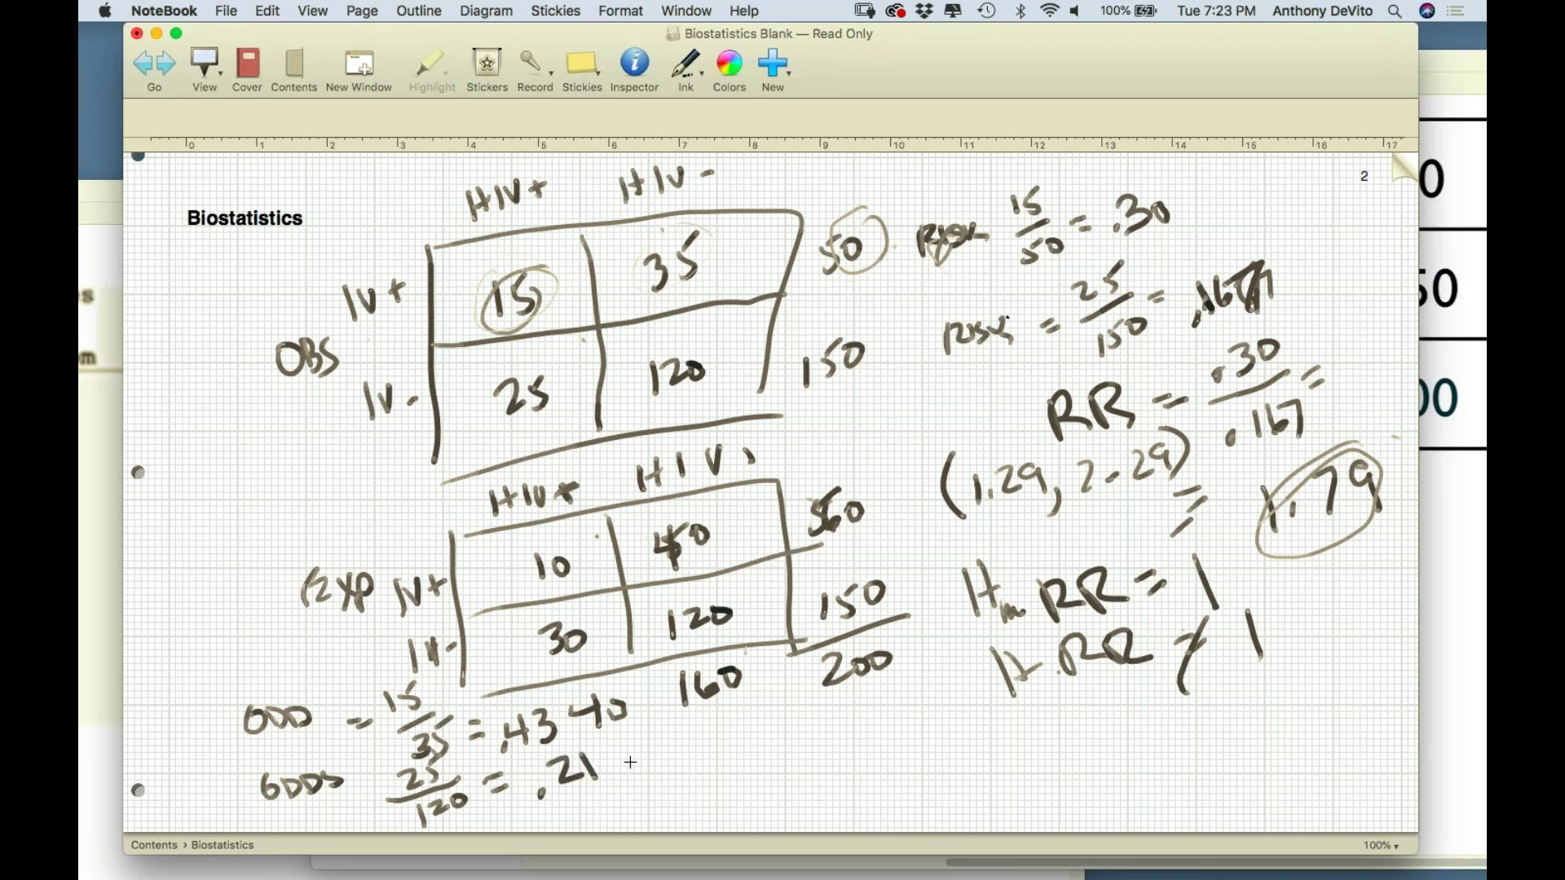
Circle both odds, write the odds ratio as OR = .43/.21 = 2.1 beside them, and circle the 2.1
mouse_move(676, 750)
mouse_down()
mouse_move(656, 770)
mouse_move(720, 759)
mouse_up()
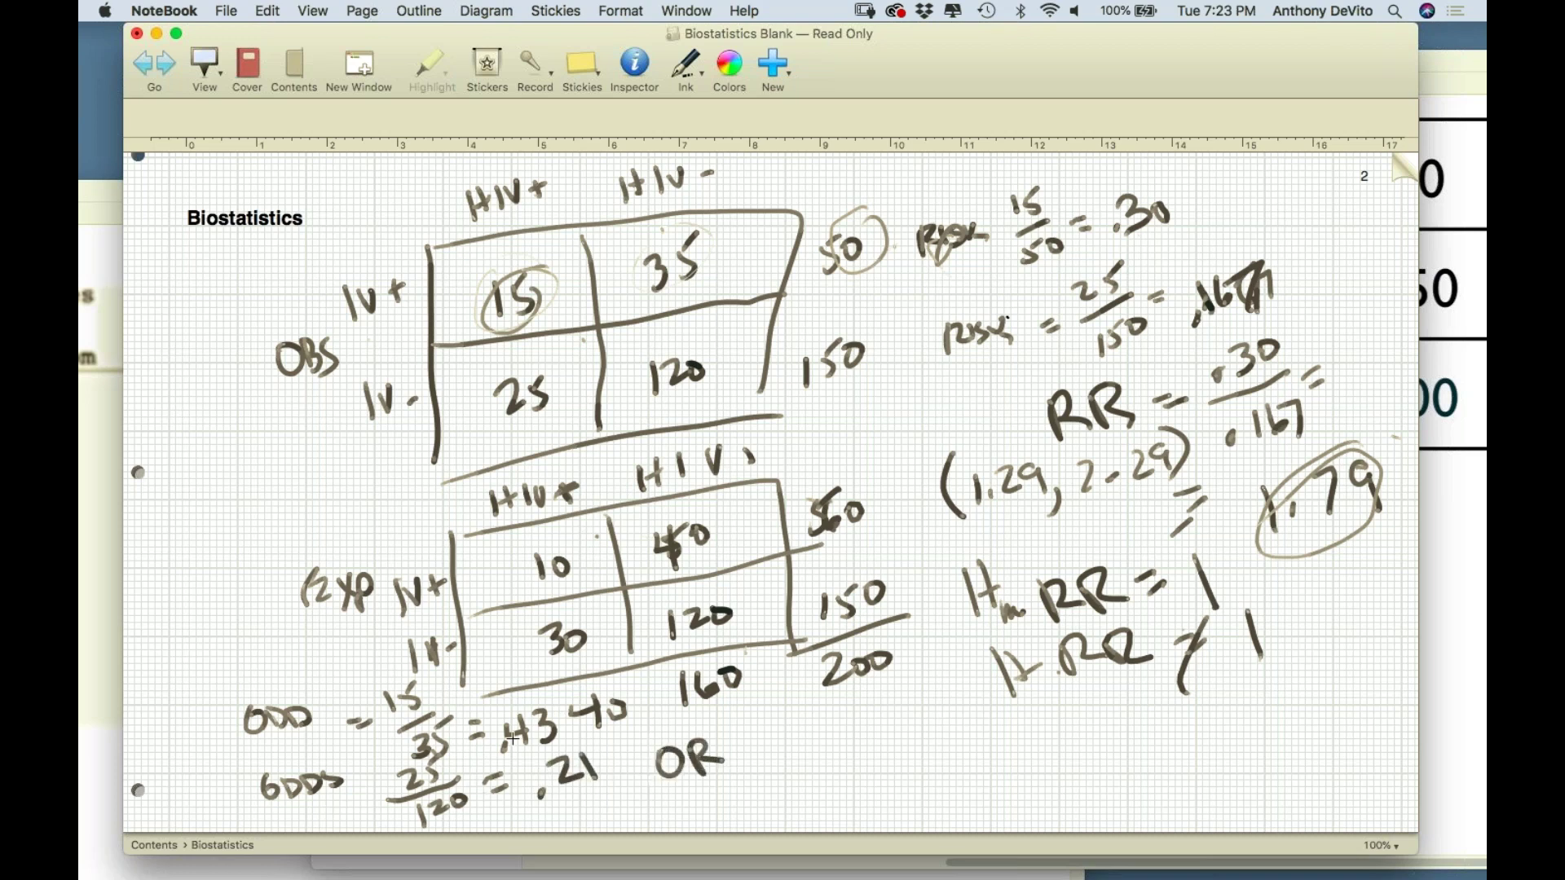
mouse_move(506, 755)
mouse_down()
mouse_move(538, 743)
mouse_move(544, 703)
mouse_move(486, 751)
mouse_move(544, 769)
mouse_move(582, 753)
mouse_up()
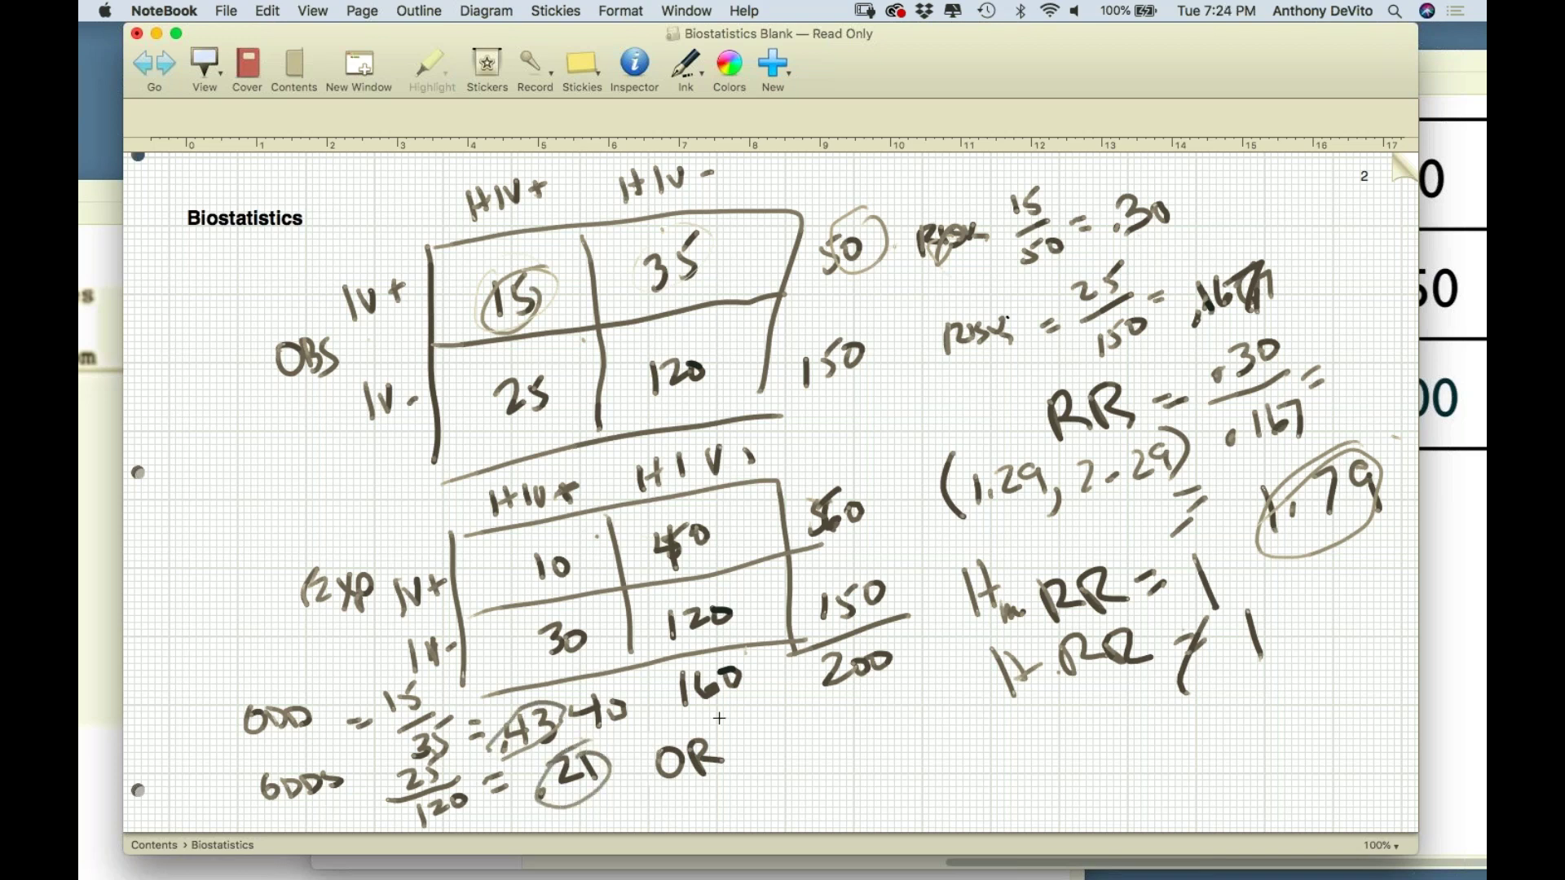
mouse_move(729, 754)
mouse_down()
mouse_move(758, 757)
mouse_move(786, 709)
mouse_move(835, 727)
mouse_move(808, 774)
mouse_move(854, 771)
mouse_move(888, 723)
mouse_up()
drag(873, 739, 891, 733)
mouse_move(896, 717)
mouse_down()
mouse_move(907, 709)
mouse_move(907, 735)
mouse_move(964, 721)
mouse_up()
click(942, 724)
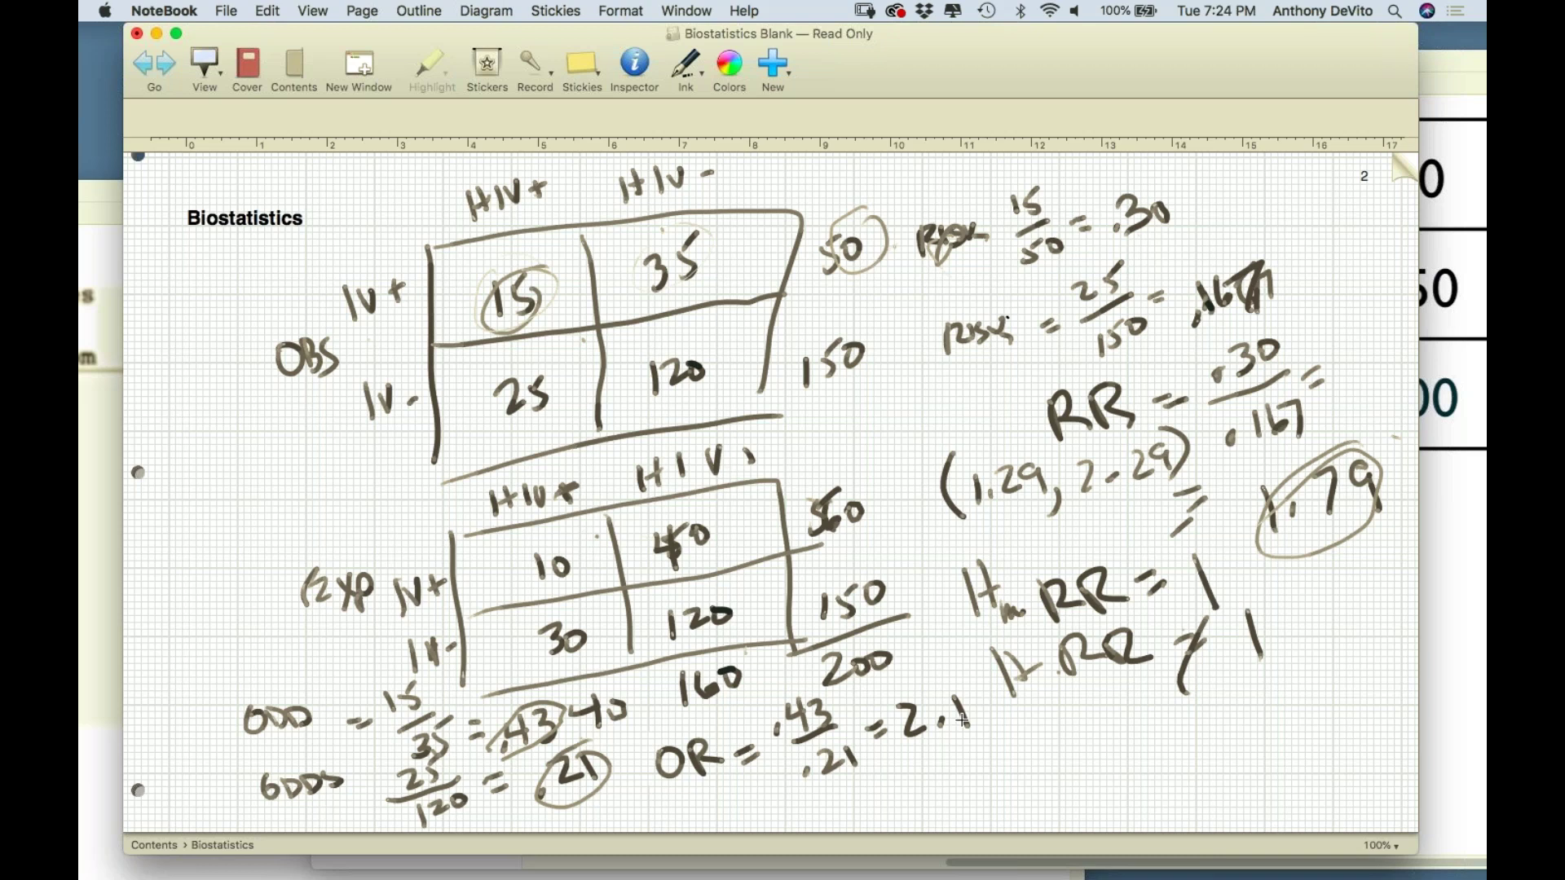
mouse_move(963, 721)
mouse_down()
mouse_move(934, 685)
mouse_move(872, 725)
mouse_move(918, 761)
mouse_move(970, 693)
mouse_move(920, 687)
mouse_up()
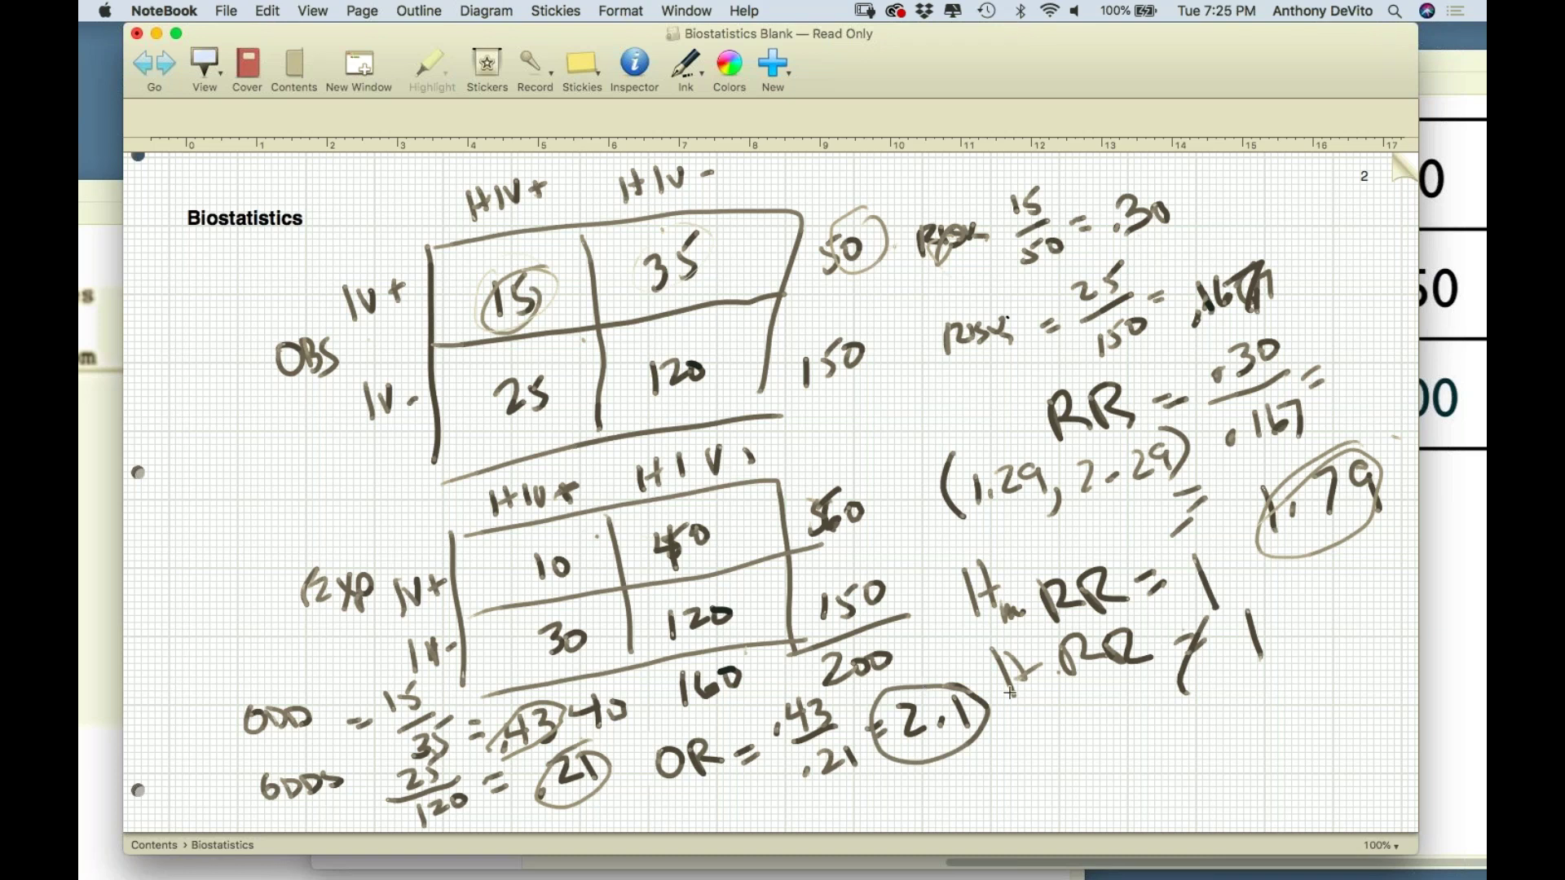
Write the confidence interval (.95, 3.7) beside the circled odds ratio result
drag(1039, 697, 1059, 751)
click(1069, 724)
drag(1104, 699, 1102, 736)
mouse_move(1118, 702)
mouse_down()
mouse_move(1113, 732)
mouse_move(1135, 691)
mouse_up()
drag(1145, 721, 1149, 748)
mouse_move(1184, 694)
mouse_down()
mouse_move(1186, 731)
mouse_move(1237, 721)
mouse_move(1240, 751)
mouse_up()
click(1213, 716)
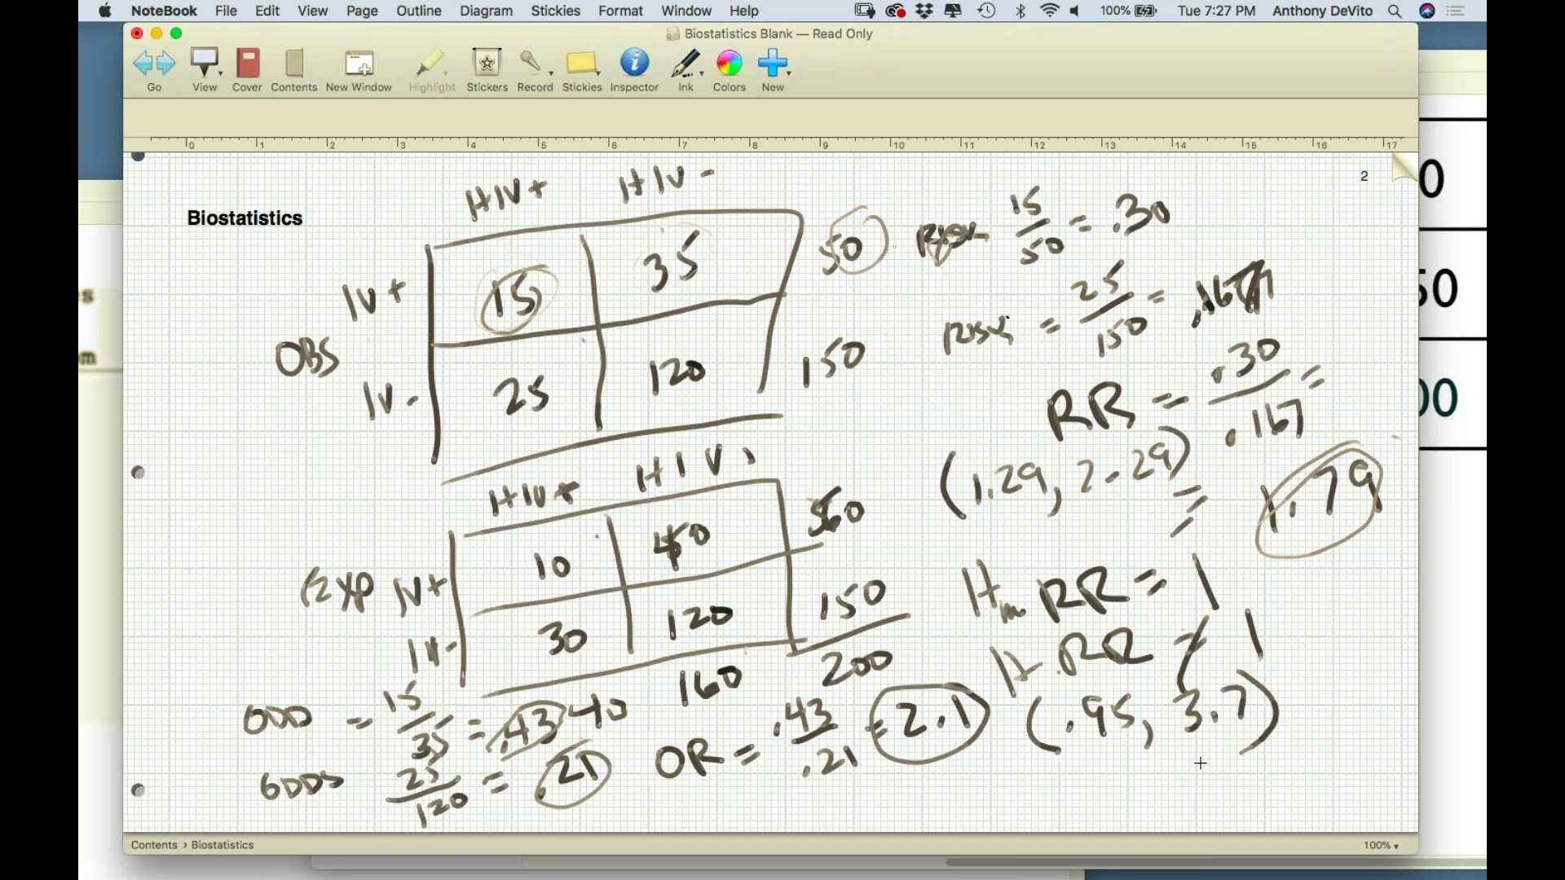
Close the notebook without saving its changes and reopen a fresh copy of Biostatistics Blank from the desktop
click(137, 33)
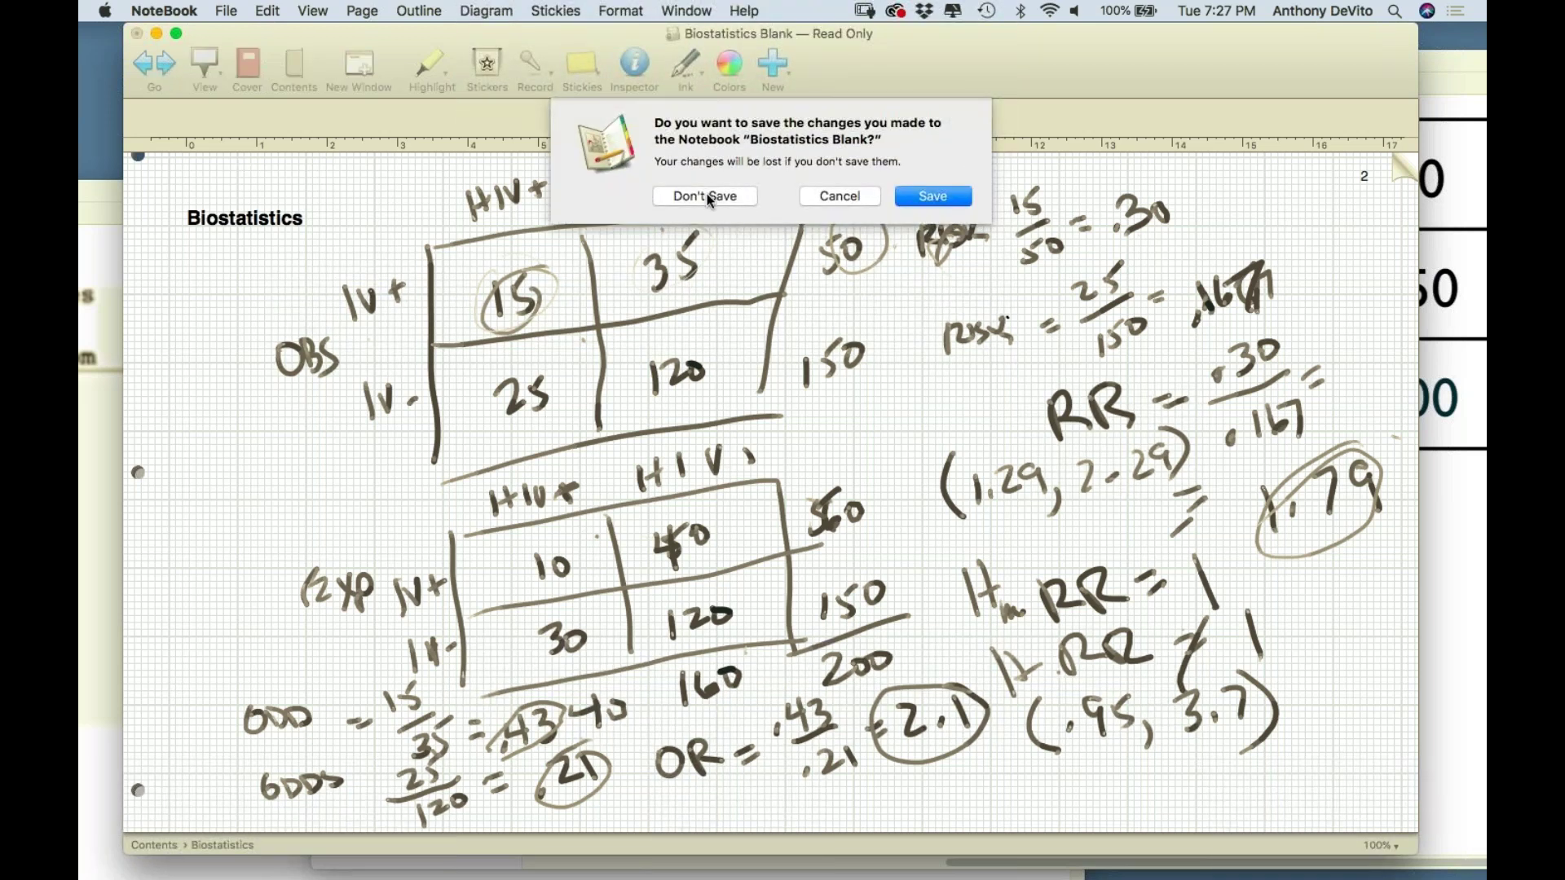
click(705, 196)
scroll(947, 331, up, 3)
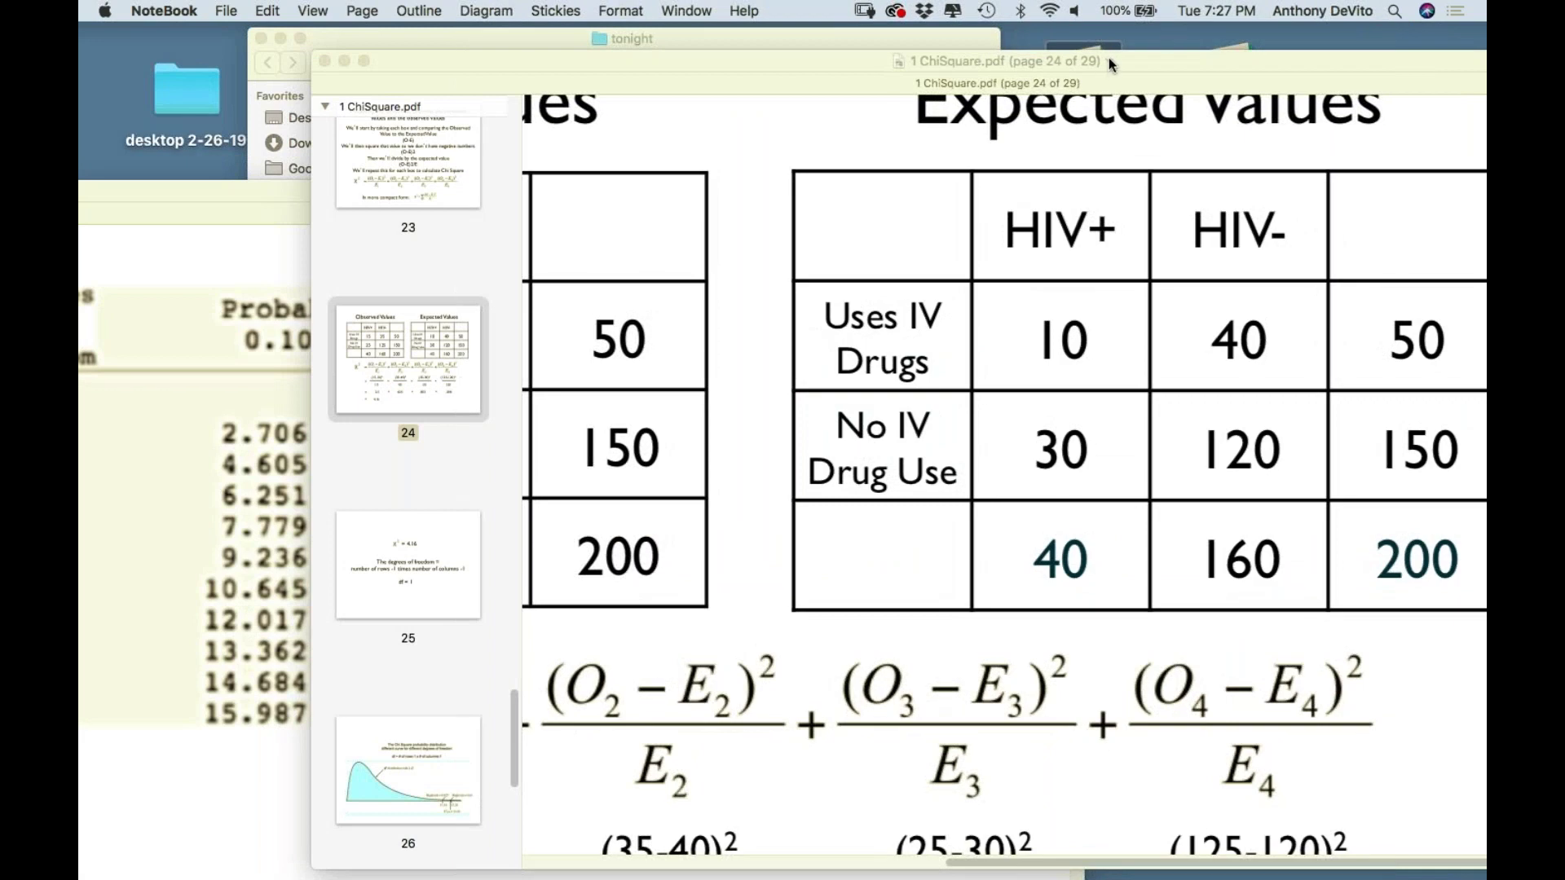
drag(1113, 62, 1113, 176)
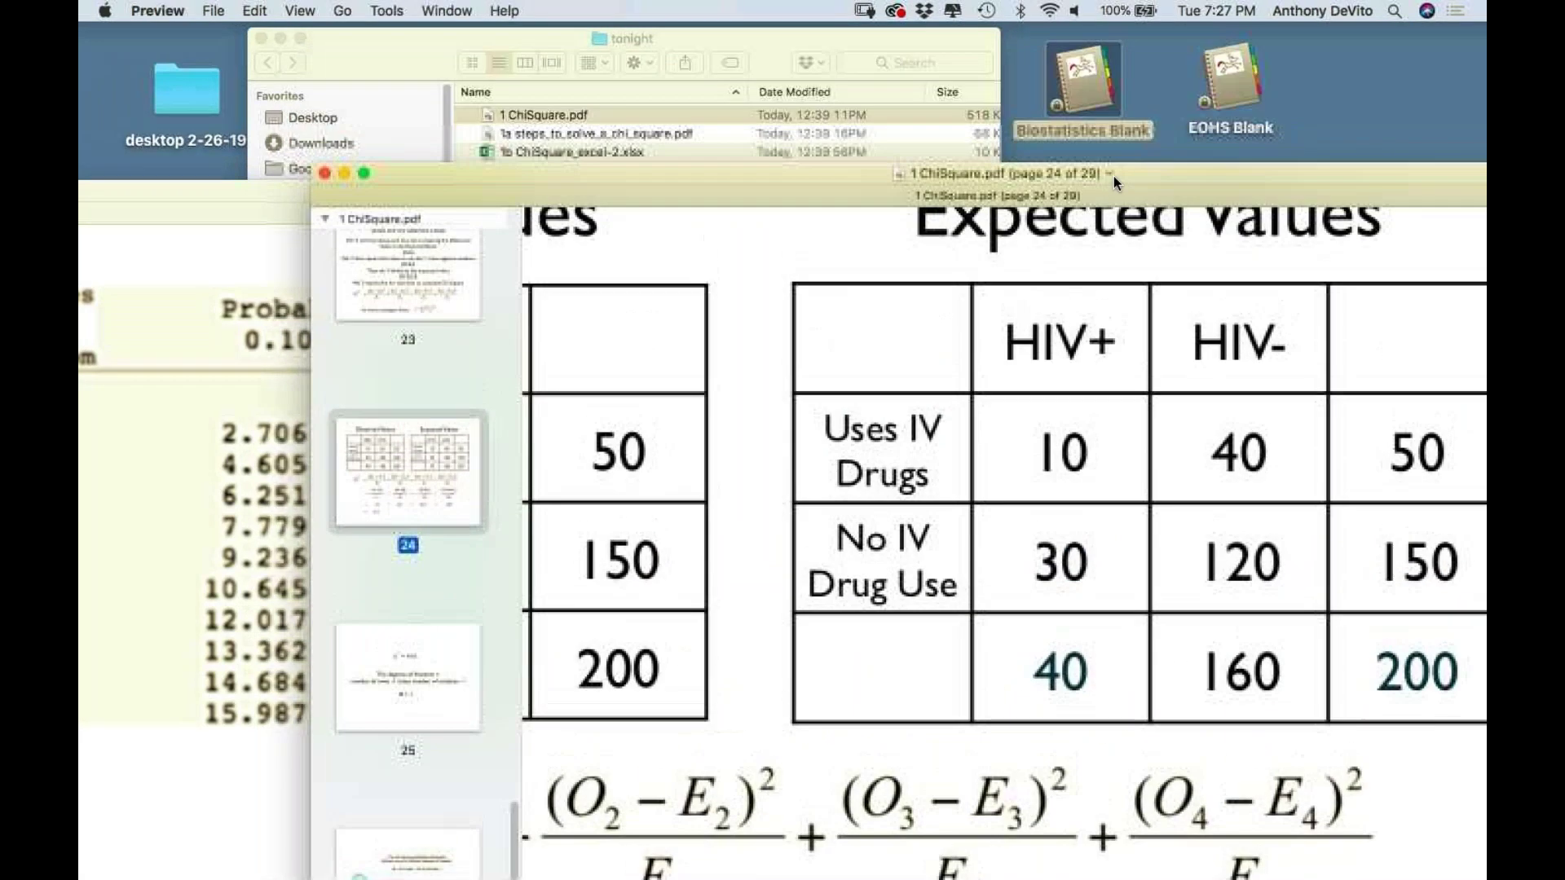
double_click(1088, 71)
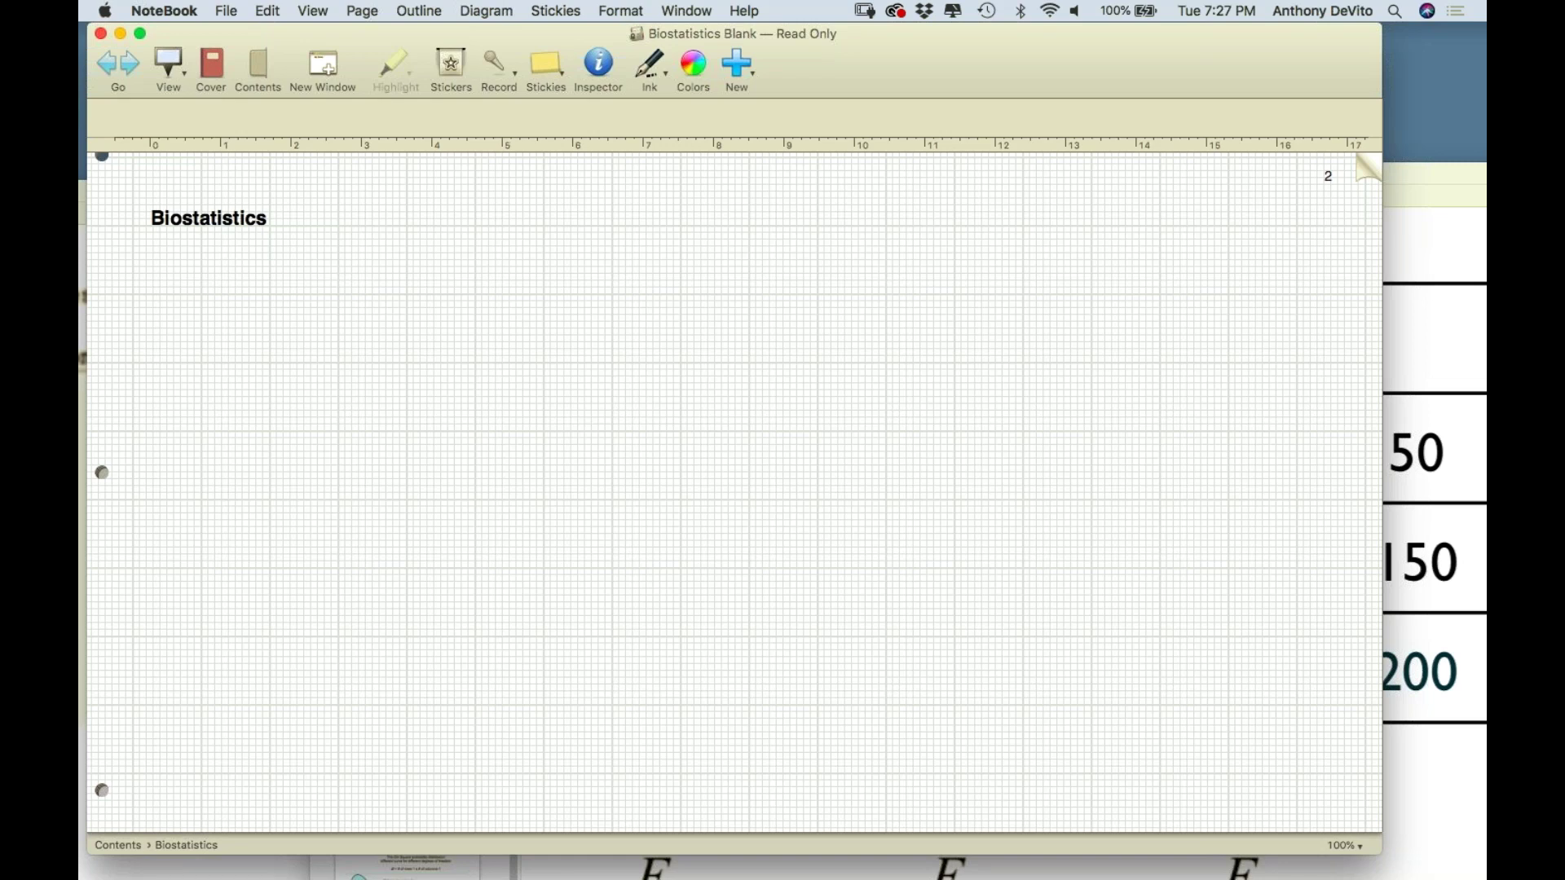
Draw a rectangular table frame on the blank page and split it into three rows with two horizontal lines
drag(1043, 459, 1010, 451)
drag(485, 249, 490, 499)
mouse_move(494, 248)
mouse_down()
mouse_move(884, 212)
mouse_move(914, 276)
mouse_move(892, 470)
mouse_up()
drag(496, 515, 923, 477)
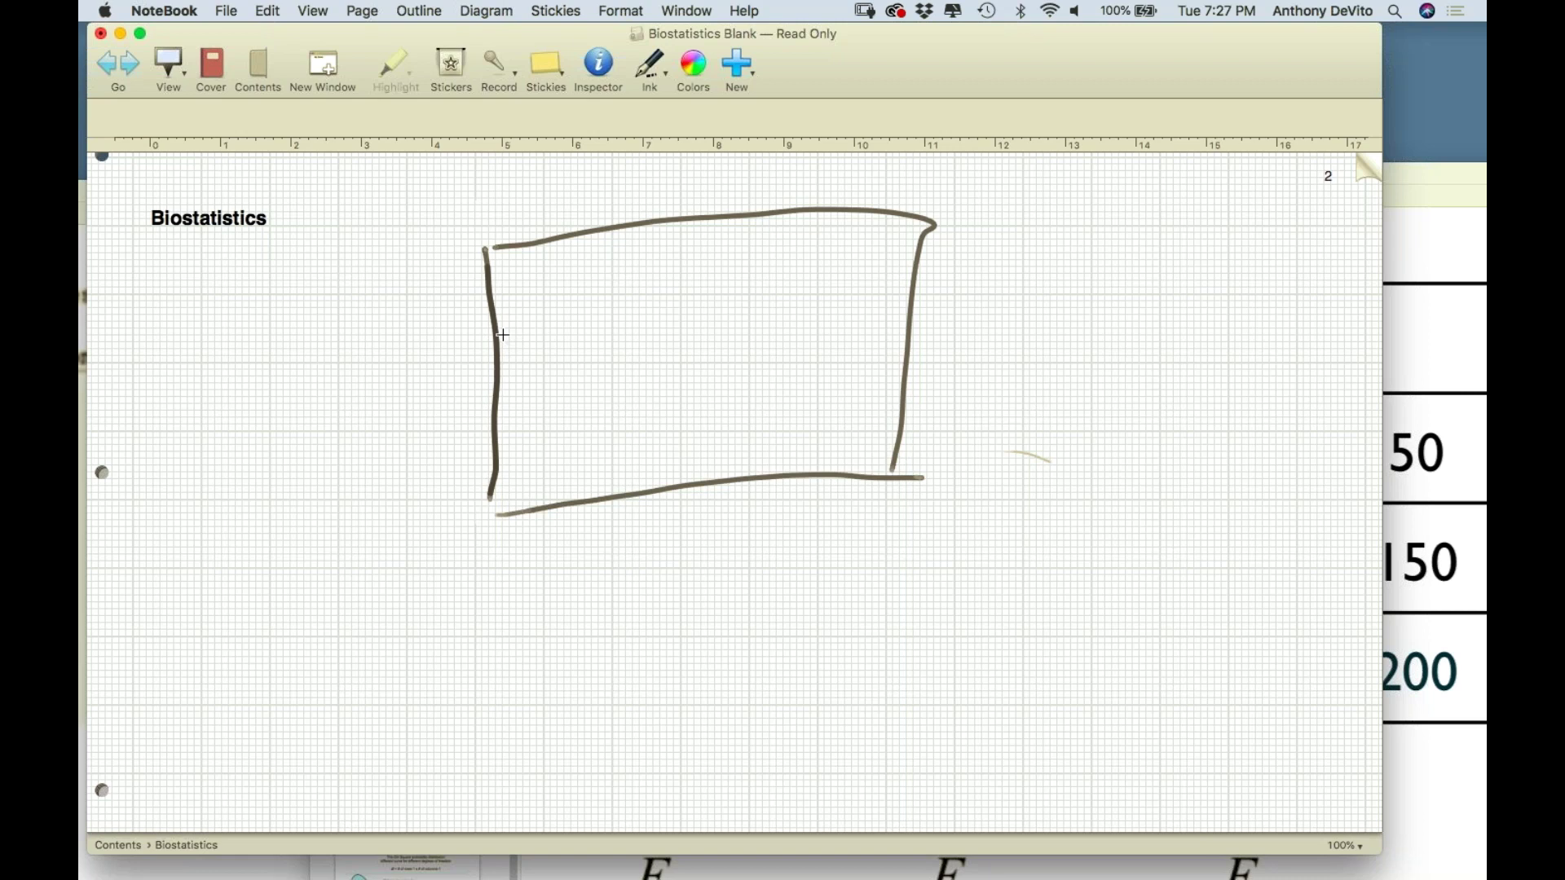
drag(502, 333, 897, 314)
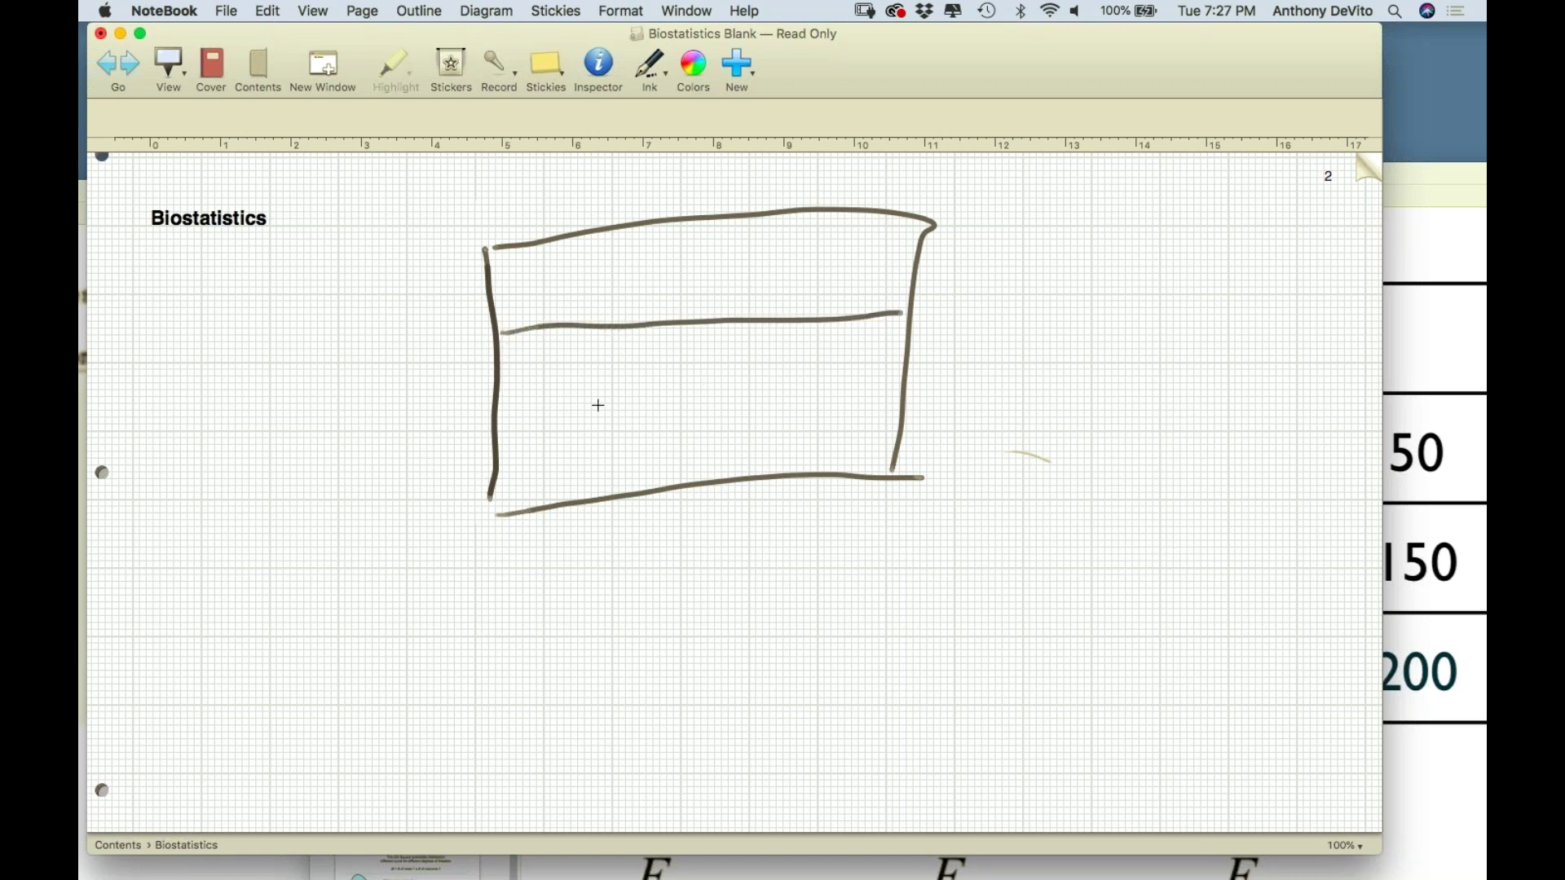
drag(510, 422, 933, 396)
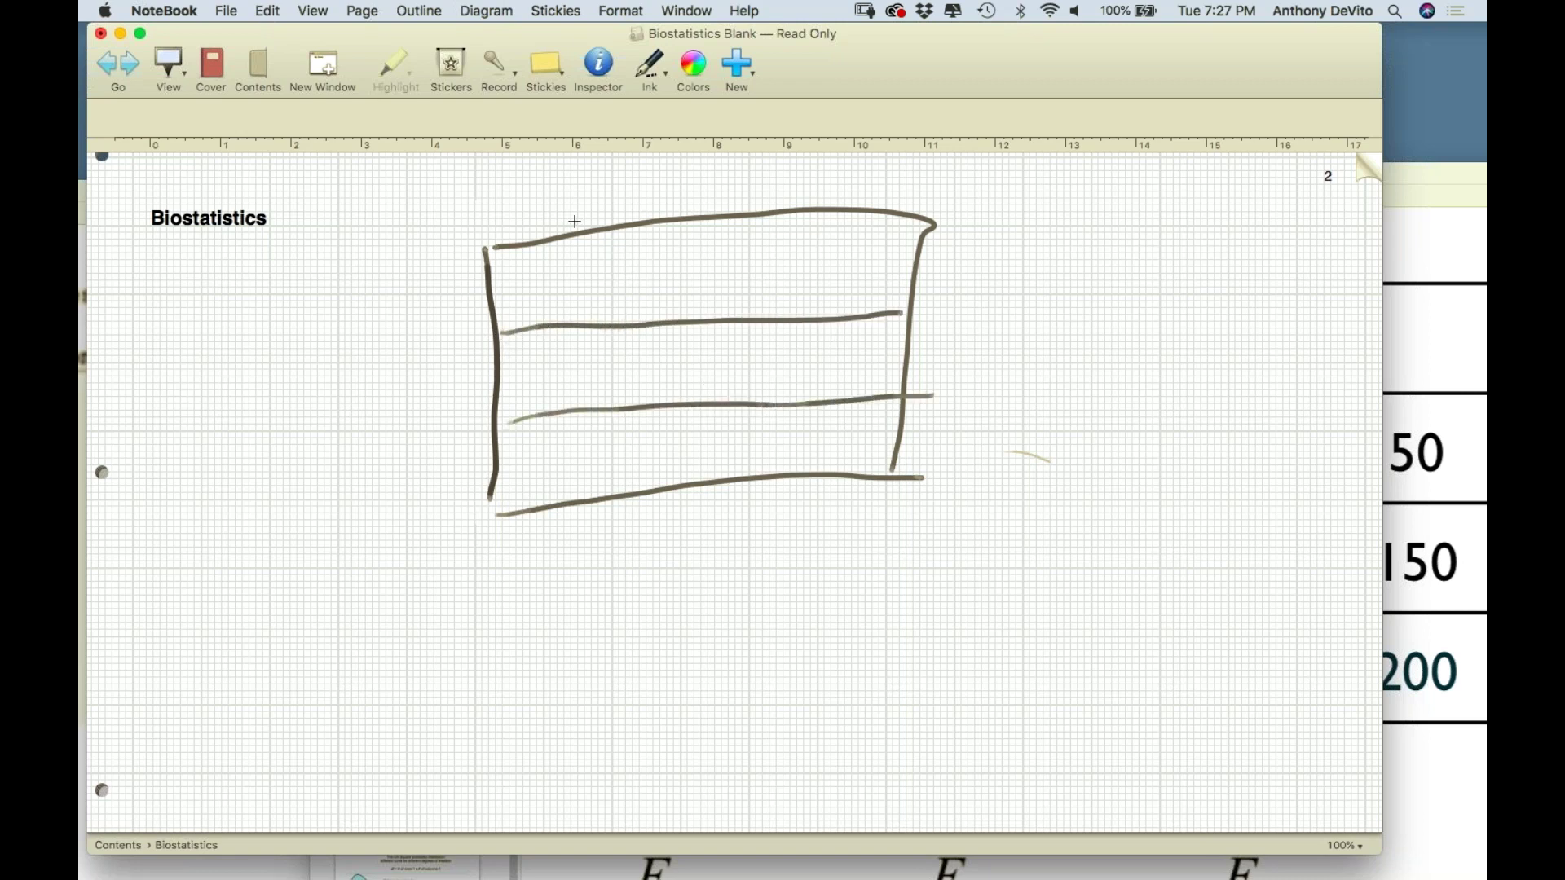
Label the table's columns LC+ and LC- and separate them with a vertical line
mouse_move(550, 185)
mouse_down()
mouse_move(550, 216)
mouse_move(626, 189)
mouse_up()
drag(617, 182, 616, 201)
mouse_move(744, 179)
mouse_down()
mouse_move(741, 202)
mouse_move(766, 195)
mouse_up()
mouse_move(789, 172)
mouse_down()
mouse_move(774, 186)
mouse_move(794, 194)
mouse_move(832, 175)
mouse_up()
drag(697, 228, 724, 486)
Label the three table rows from the bottom up as never smoked, past smoker and smoker
drag(487, 495, 502, 525)
mouse_move(327, 499)
mouse_down()
mouse_move(366, 468)
mouse_move(409, 481)
mouse_move(419, 463)
mouse_move(432, 476)
mouse_move(393, 516)
mouse_move(402, 496)
mouse_move(460, 503)
mouse_up()
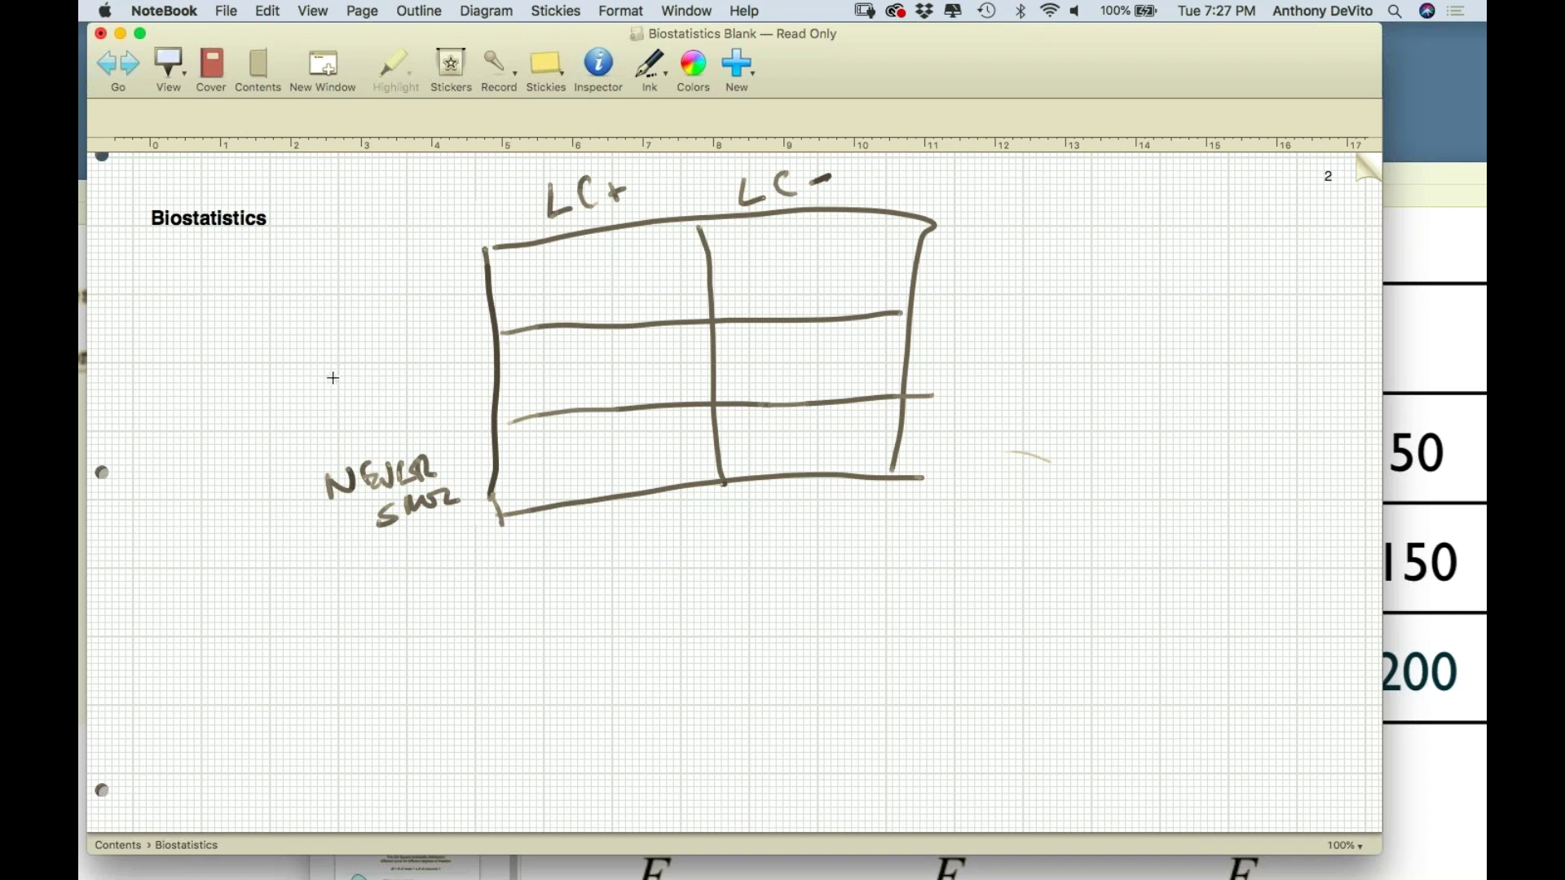
mouse_move(332, 364)
mouse_down()
mouse_move(383, 384)
mouse_move(407, 357)
mouse_move(385, 420)
mouse_move(396, 394)
mouse_move(440, 394)
mouse_up()
mouse_move(335, 282)
mouse_down()
mouse_move(318, 306)
mouse_move(347, 281)
mouse_move(374, 300)
mouse_move(440, 279)
mouse_move(427, 304)
mouse_up()
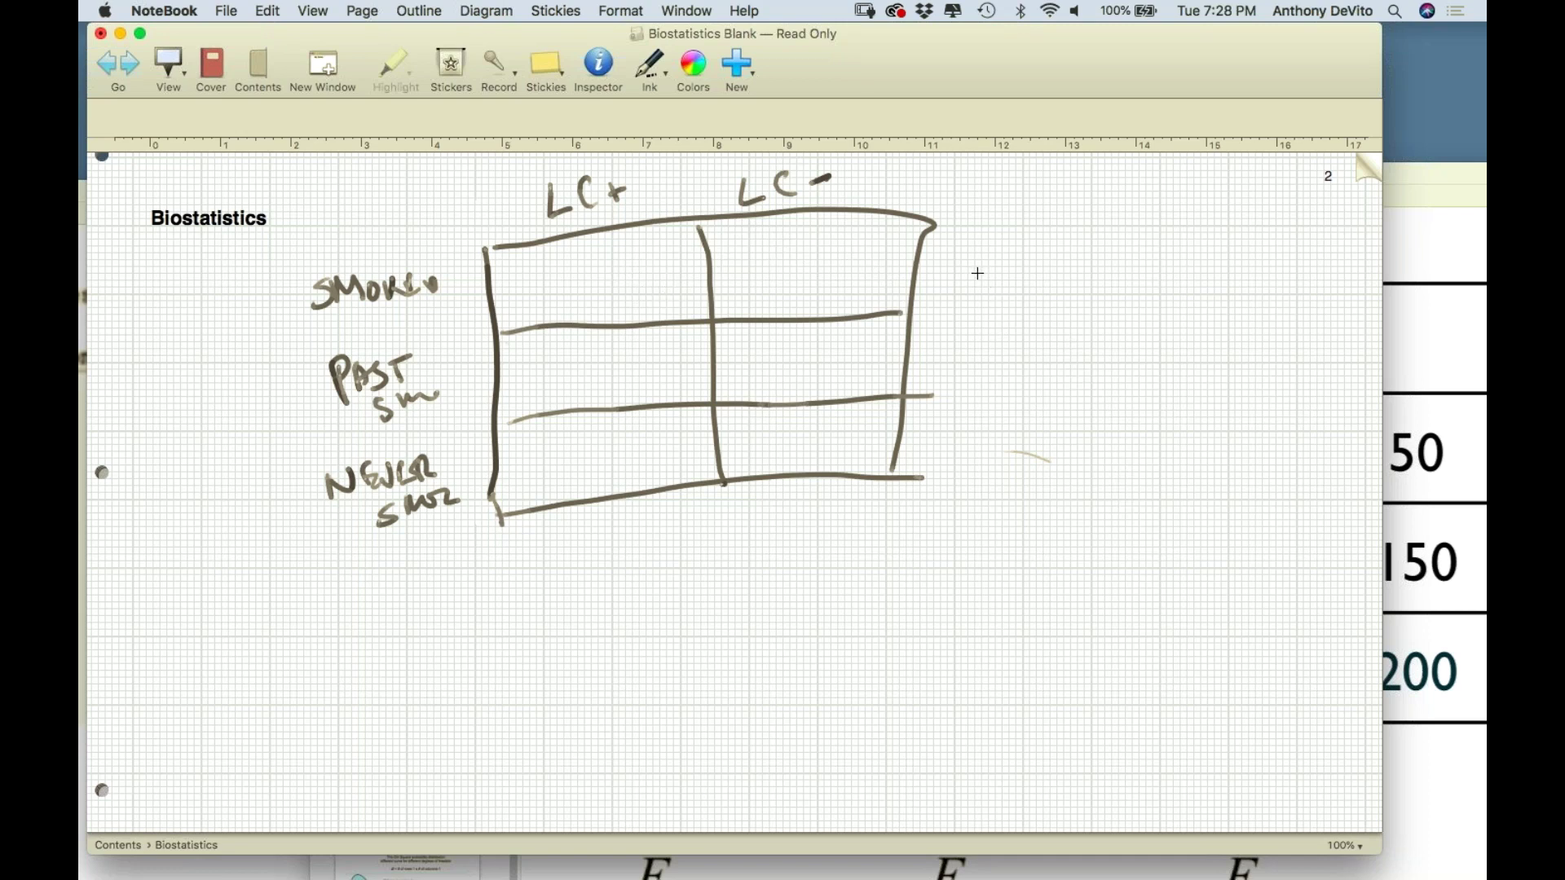
Write the row totals 50, 100 and 200 beside the smoker, past smoker and never smoked rows
drag(975, 257, 969, 285)
drag(972, 244, 1010, 253)
drag(961, 330, 955, 371)
drag(981, 334, 1009, 331)
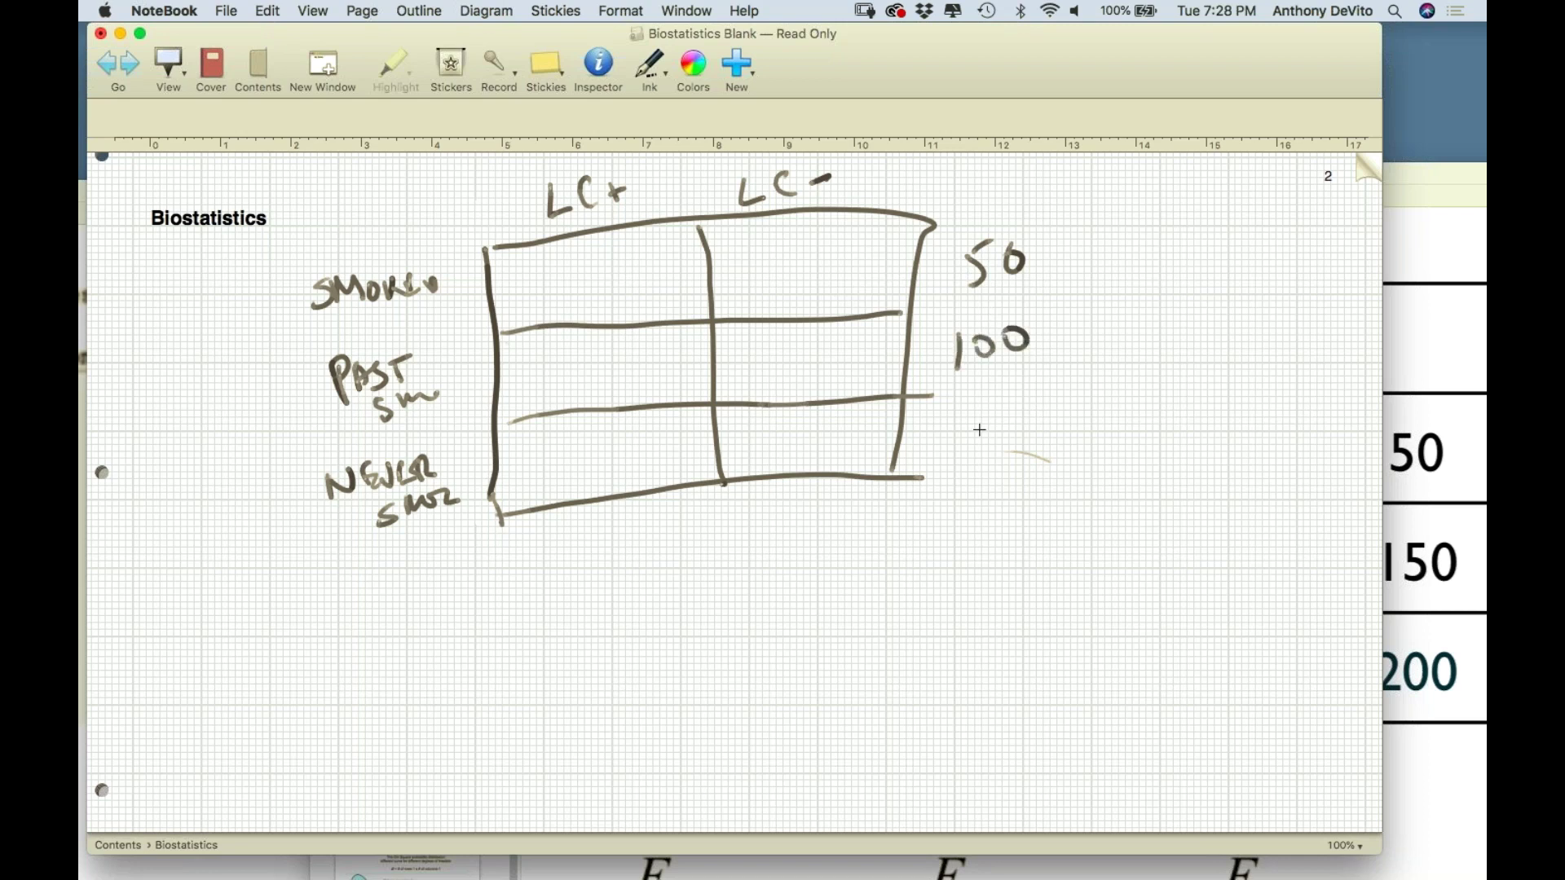
mouse_move(947, 425)
mouse_down()
mouse_move(978, 448)
mouse_move(989, 424)
mouse_up()
mouse_move(1016, 419)
mouse_down()
mouse_move(1032, 416)
mouse_move(1004, 417)
mouse_up()
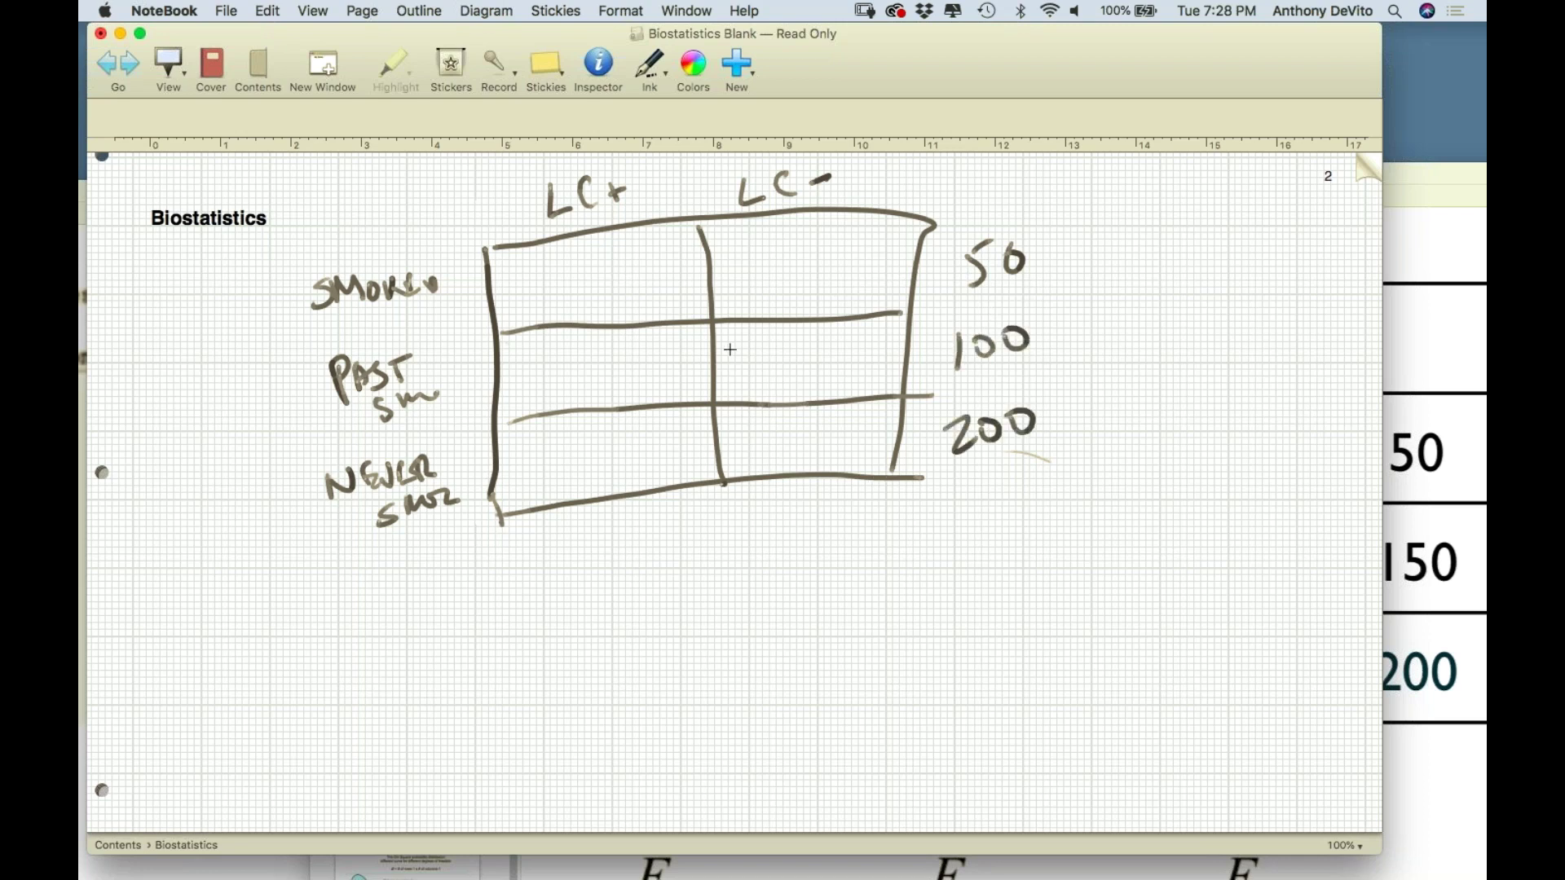
Fill the LC+ column with 10, 5 and 7 and write its total, 22, underneath
mouse_move(586, 260)
mouse_down()
mouse_move(588, 289)
mouse_move(607, 263)
mouse_up()
drag(608, 347, 600, 380)
drag(609, 345, 624, 341)
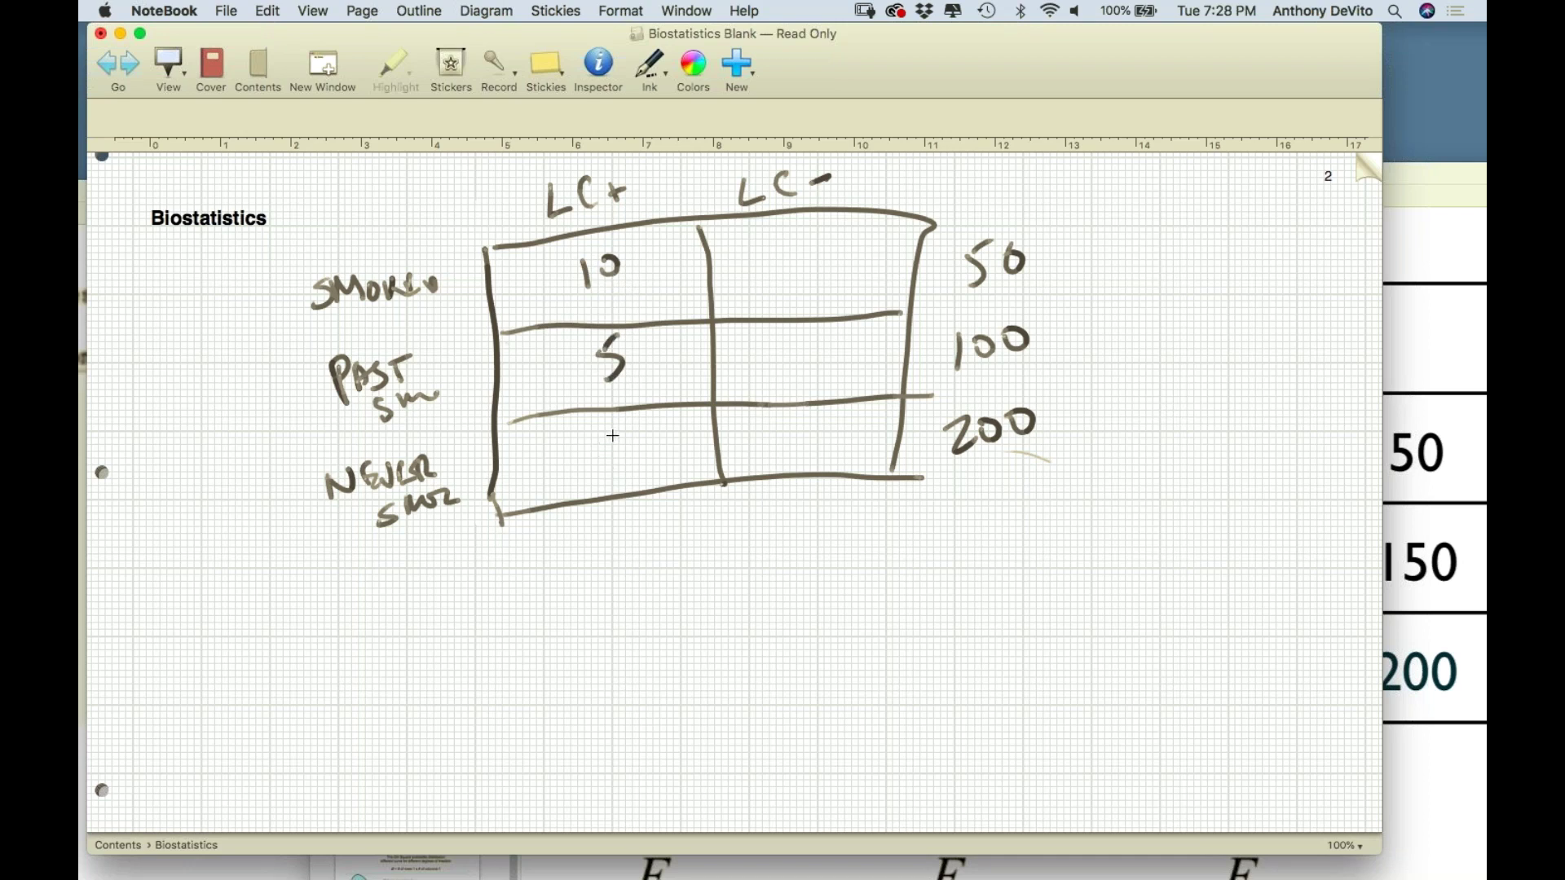
mouse_move(605, 435)
mouse_down()
mouse_move(641, 428)
mouse_move(633, 469)
mouse_up()
drag(631, 528, 667, 556)
drag(673, 526, 709, 546)
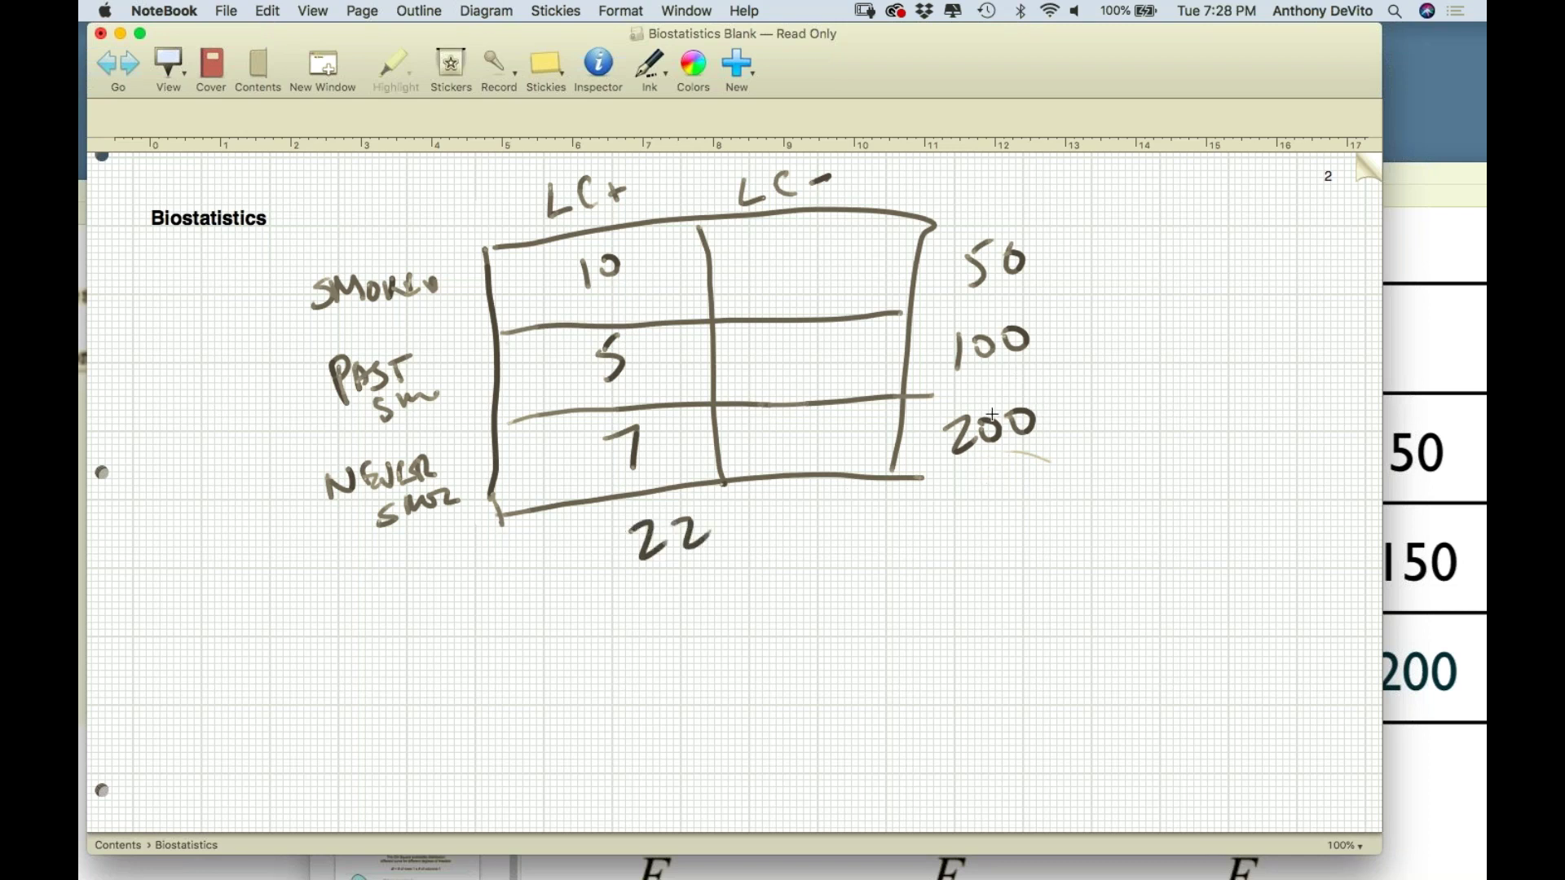
Write the grand total 350 below the row totals and the LC- column total 328 below the table
mouse_move(972, 513)
mouse_down()
mouse_move(983, 549)
mouse_move(1014, 534)
mouse_up()
mouse_move(1030, 499)
mouse_down()
mouse_move(1044, 489)
mouse_move(1036, 515)
mouse_up()
mouse_move(767, 512)
mouse_down()
mouse_move(793, 538)
mouse_move(812, 509)
mouse_move(818, 529)
mouse_move(816, 509)
mouse_move(821, 542)
mouse_move(866, 499)
mouse_up()
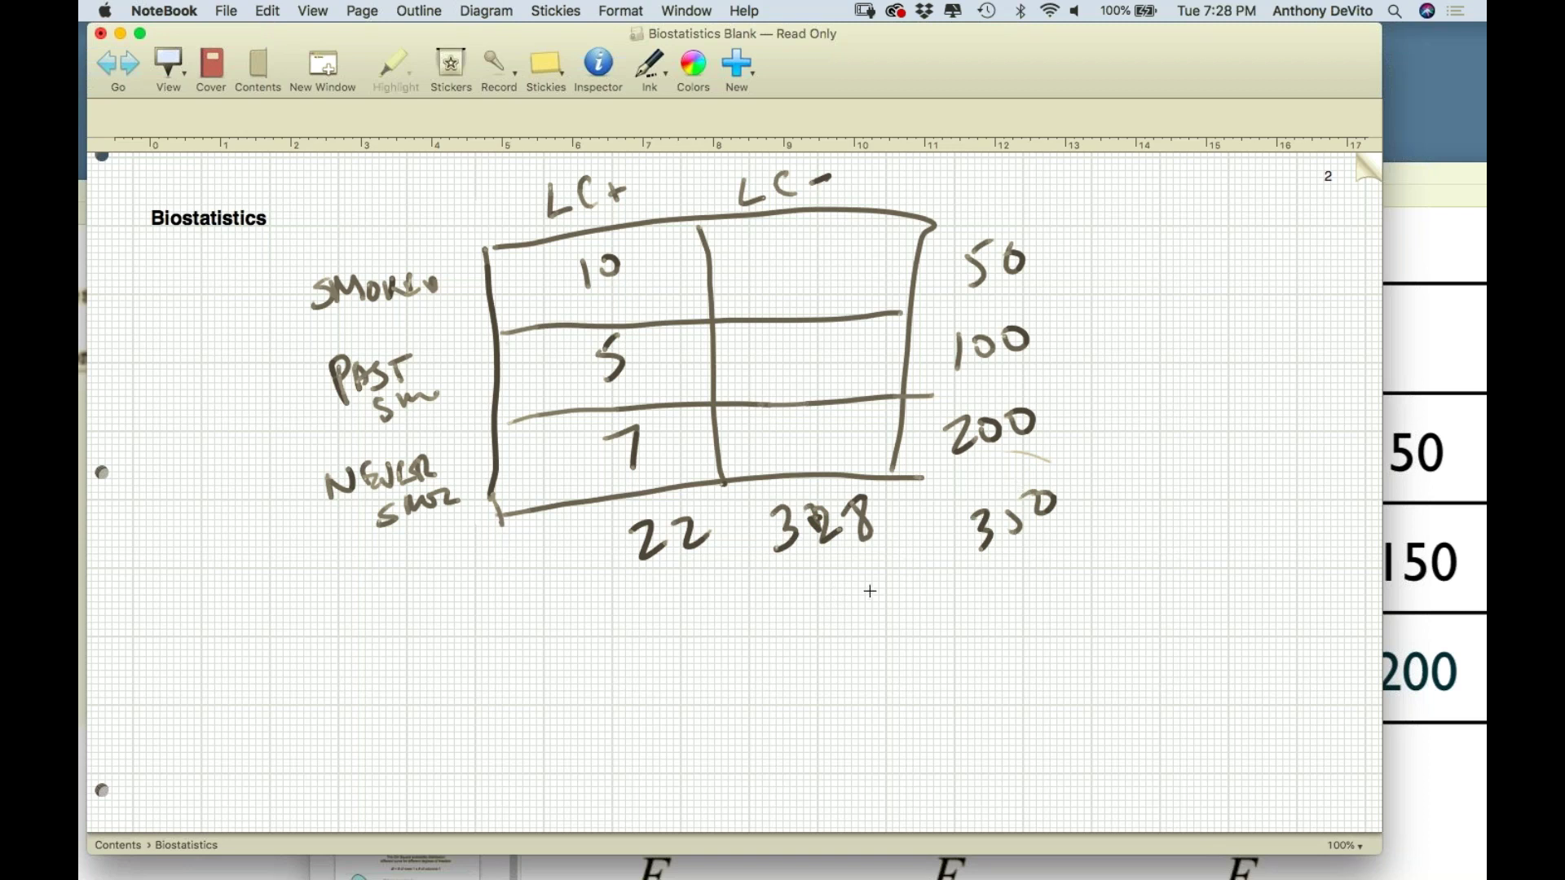
Write the overall lung cancer proportion as 22/350 below the column totals
mouse_move(867, 593)
mouse_down()
mouse_move(893, 587)
mouse_move(941, 617)
mouse_move(990, 590)
mouse_move(976, 611)
mouse_up()
mouse_move(1001, 581)
mouse_down()
mouse_move(1011, 601)
mouse_move(1024, 569)
mouse_up()
drag(1028, 575, 1027, 577)
click(1079, 566)
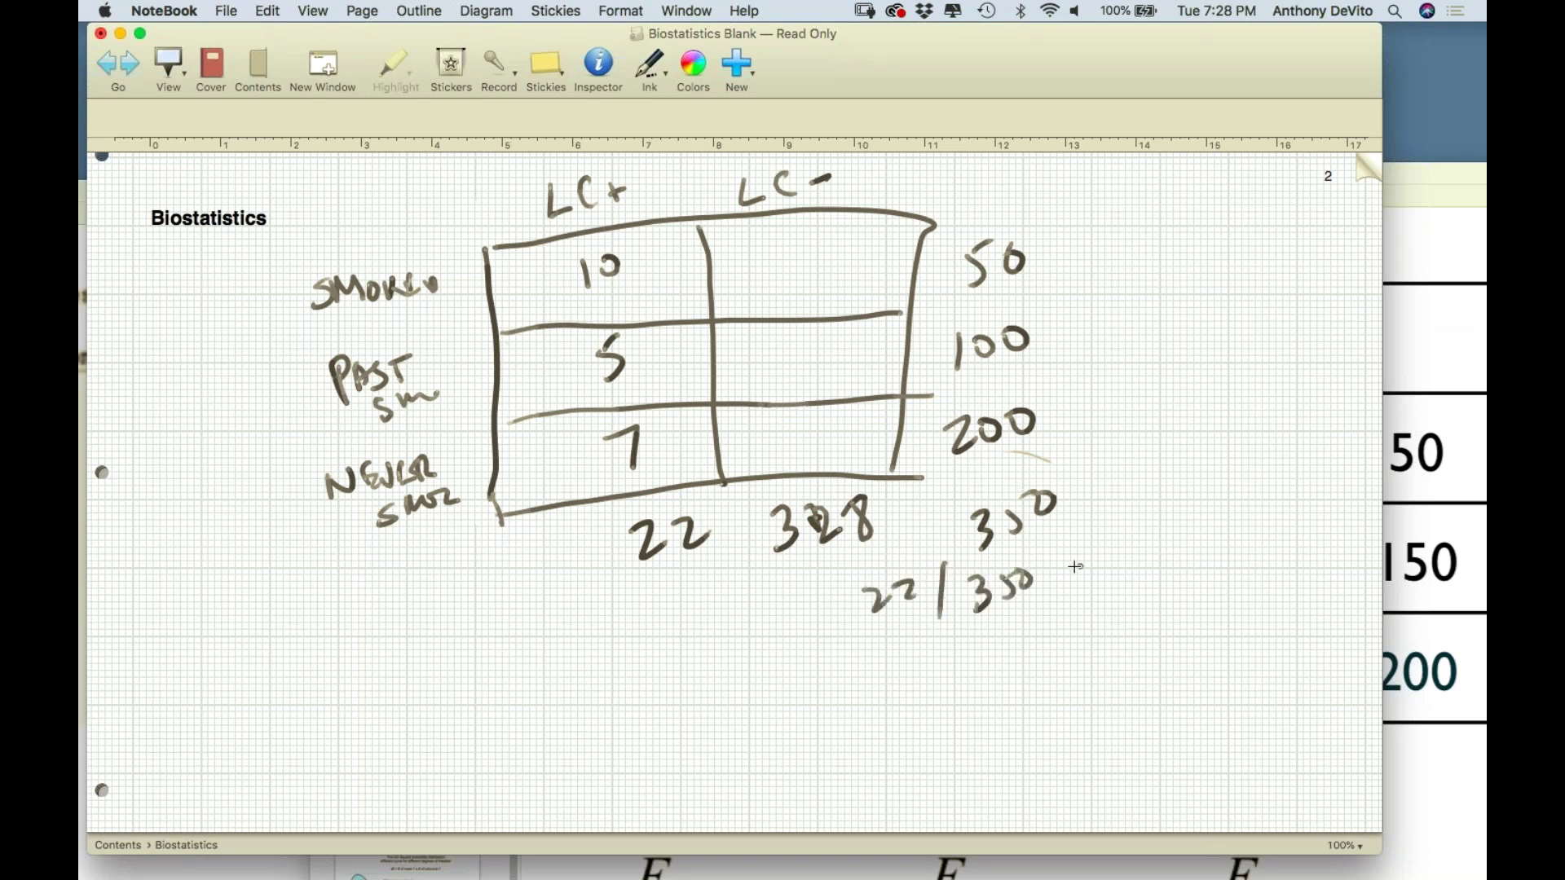
Sketch a second table frame with horizontal row lines below the first table
click(561, 608)
mouse_move(561, 608)
mouse_down()
mouse_move(556, 690)
mouse_move(944, 552)
mouse_move(996, 746)
mouse_up()
drag(558, 782, 811, 731)
drag(911, 704, 929, 698)
drag(600, 693, 958, 607)
drag(669, 716, 831, 664)
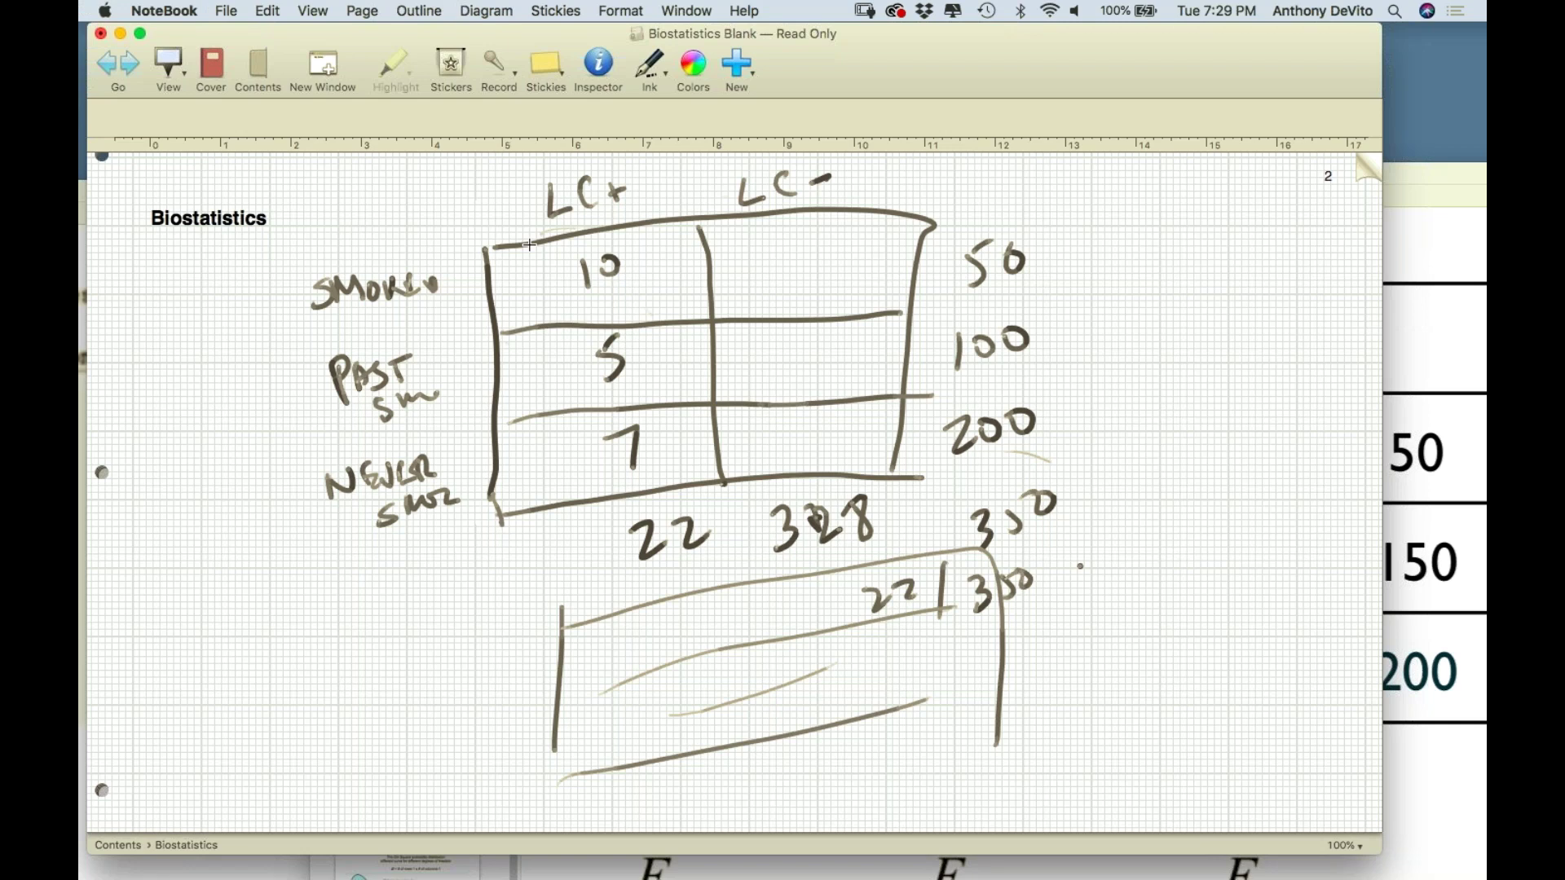
Switch to chi-square-table.pdf and move its window to view the critical values by degrees of freedom and probability
key(ctrl+Up)
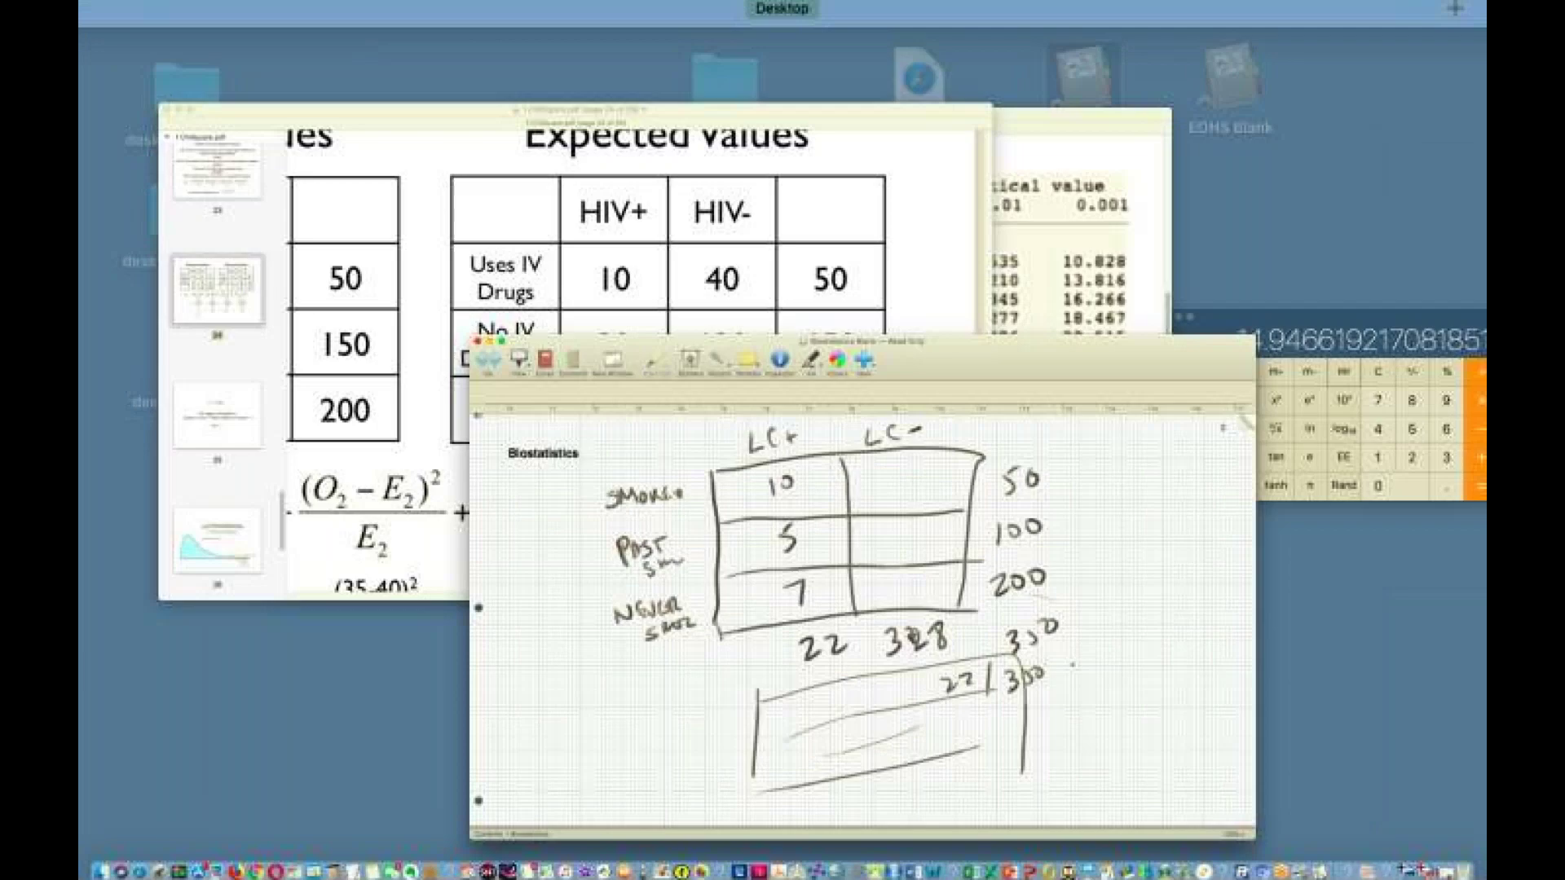
click(800, 236)
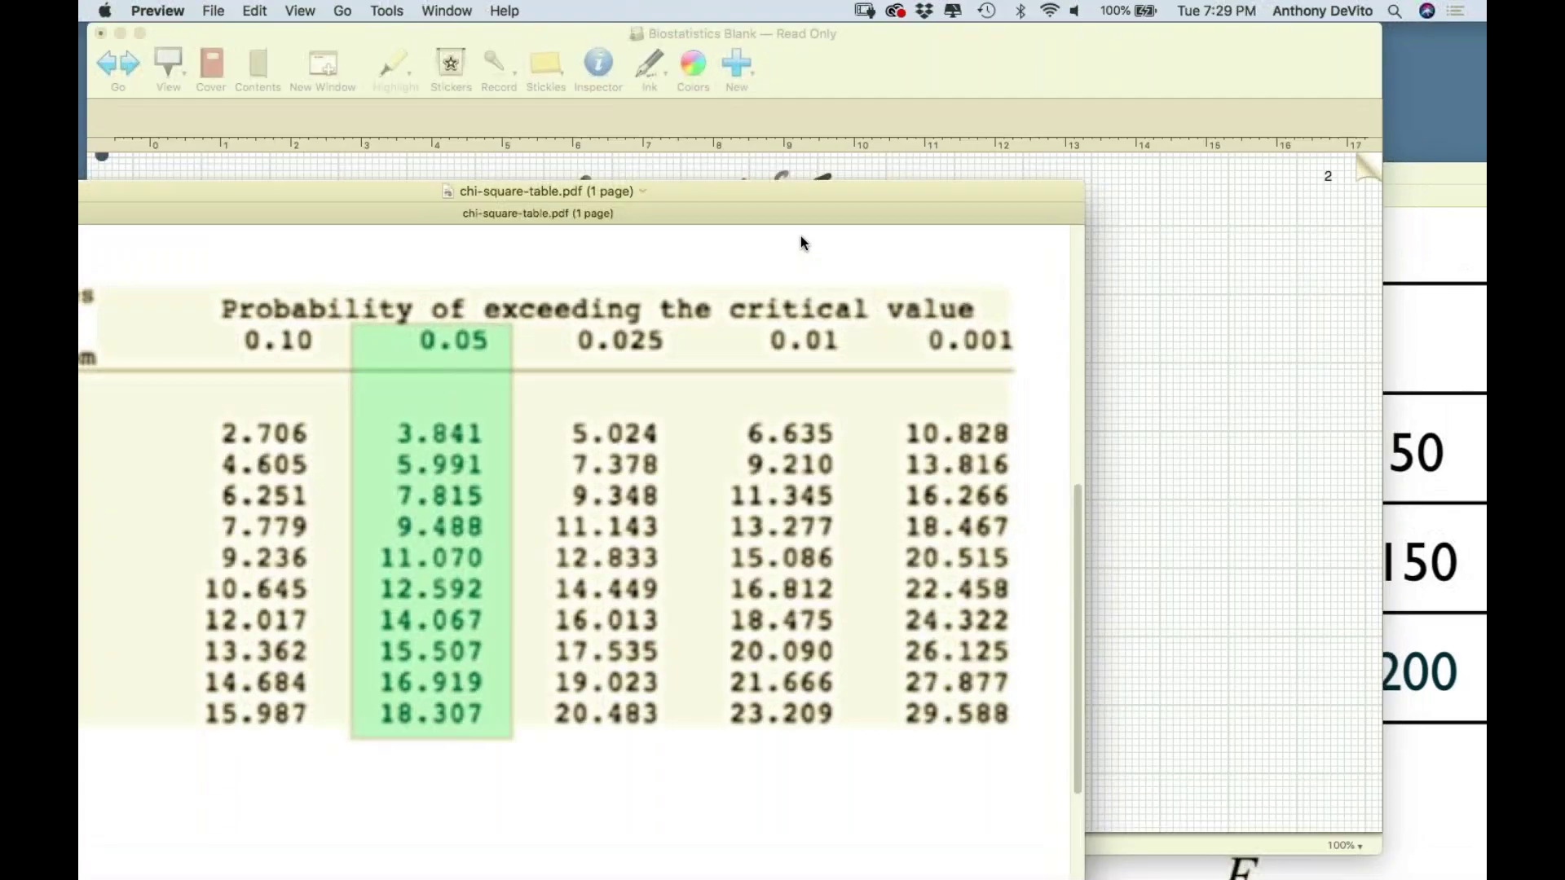
drag(785, 189, 1029, 31)
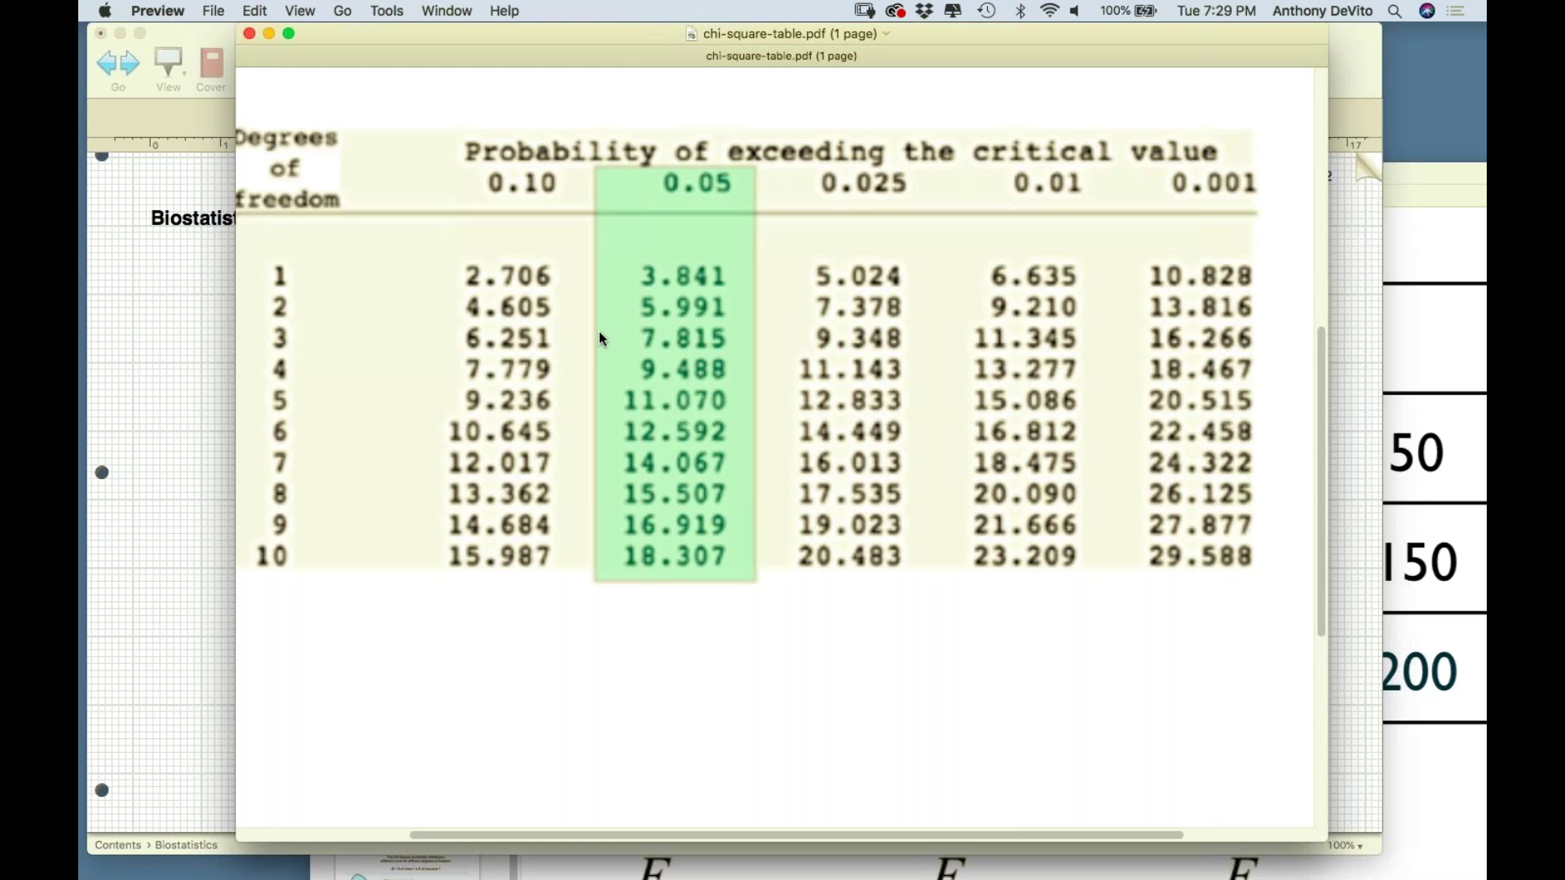
Clear the notebook, chi-square-table.pdf and 1 ChiSquare.pdf windows off the desktop
click(158, 377)
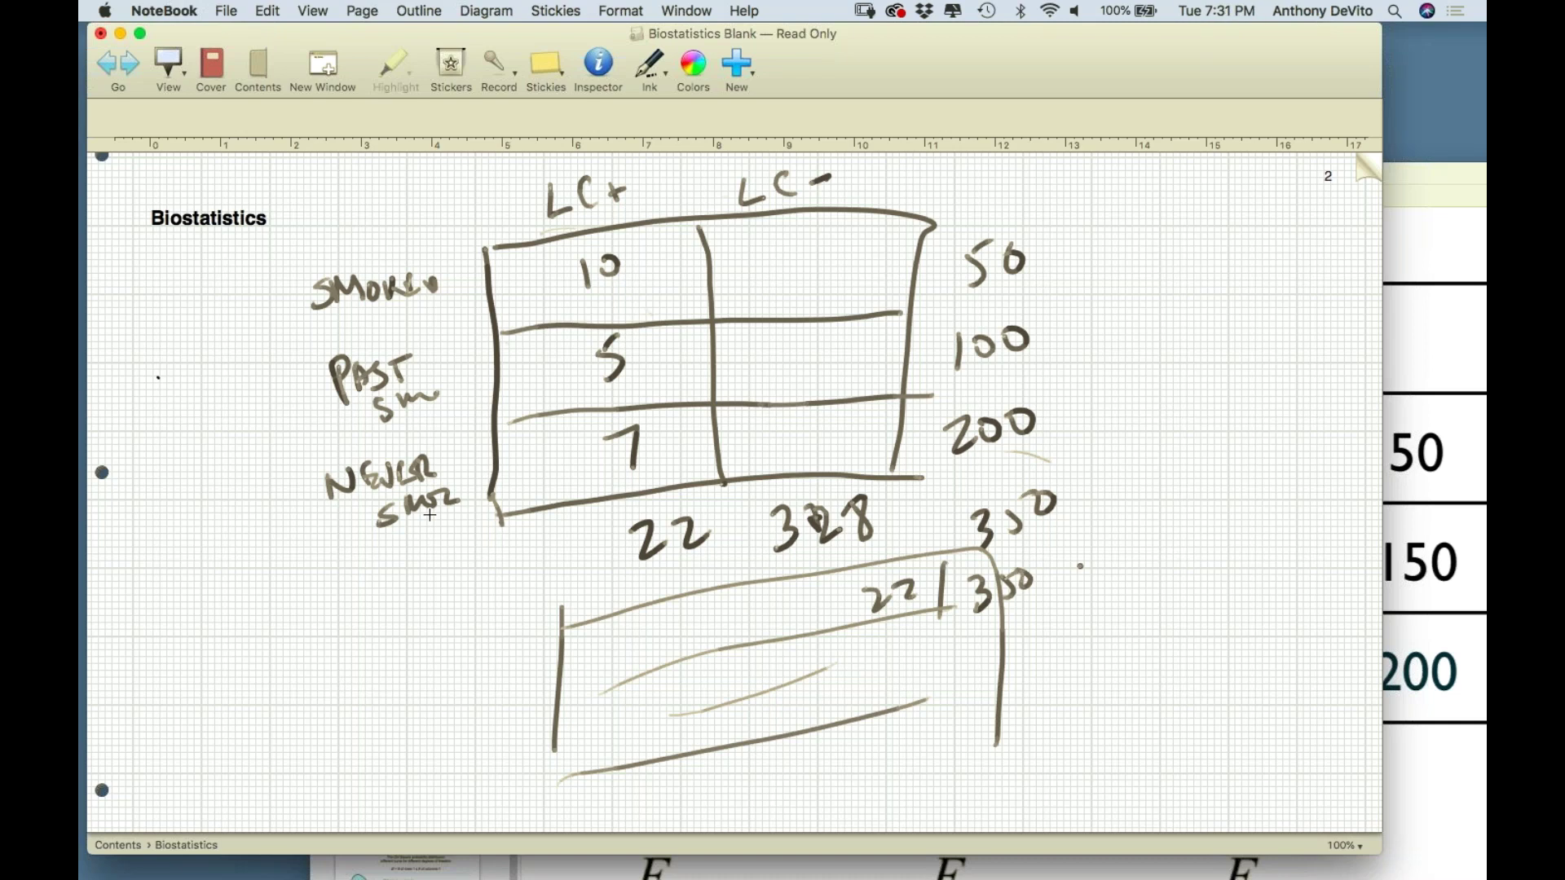
click(120, 34)
click(369, 54)
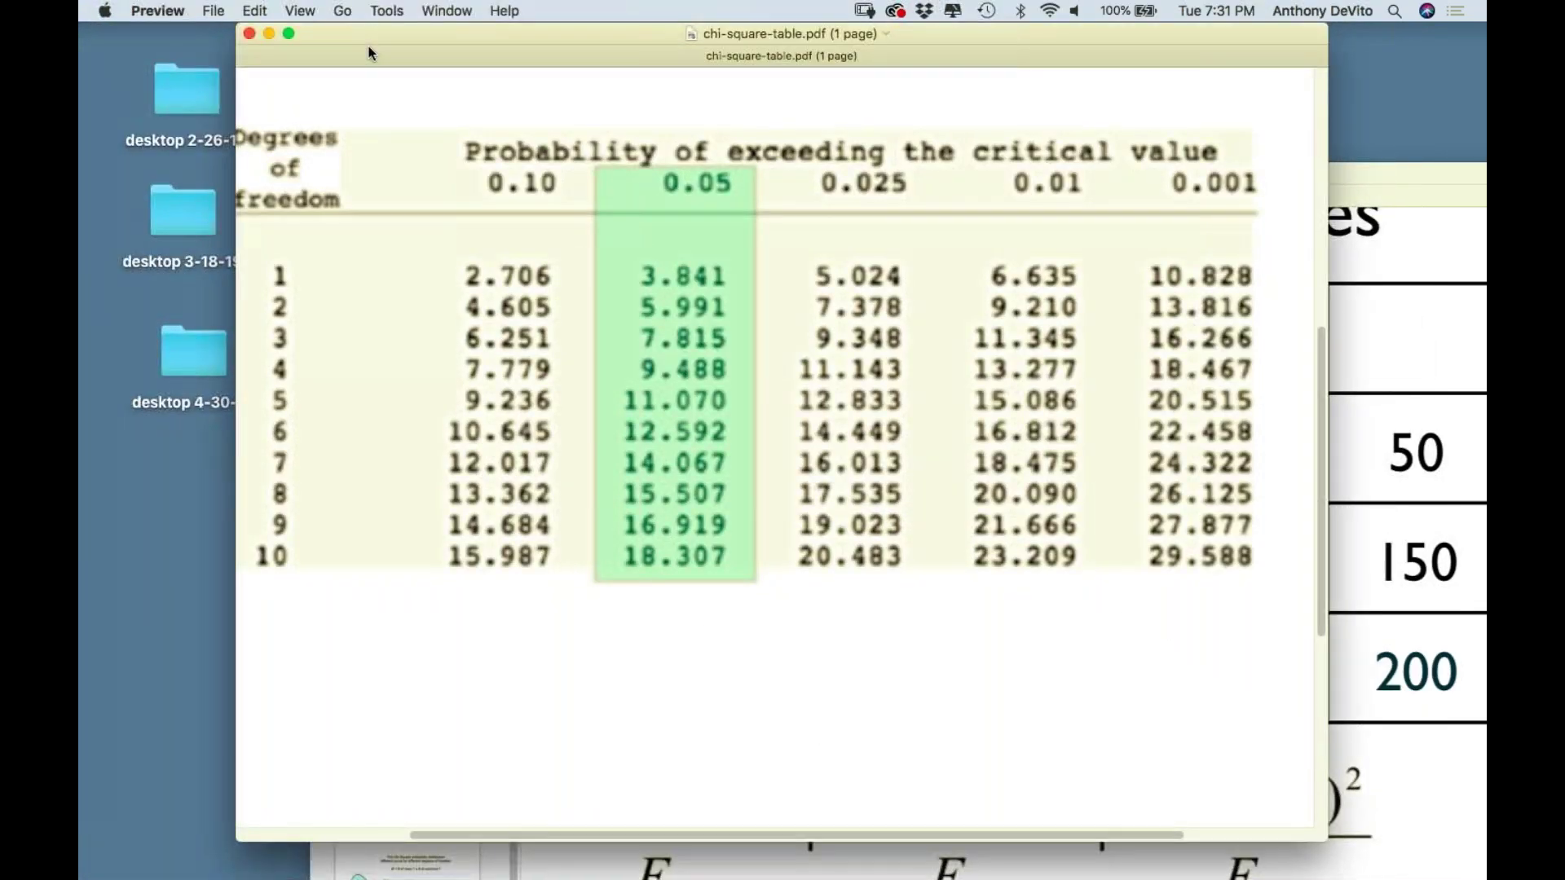
click(254, 34)
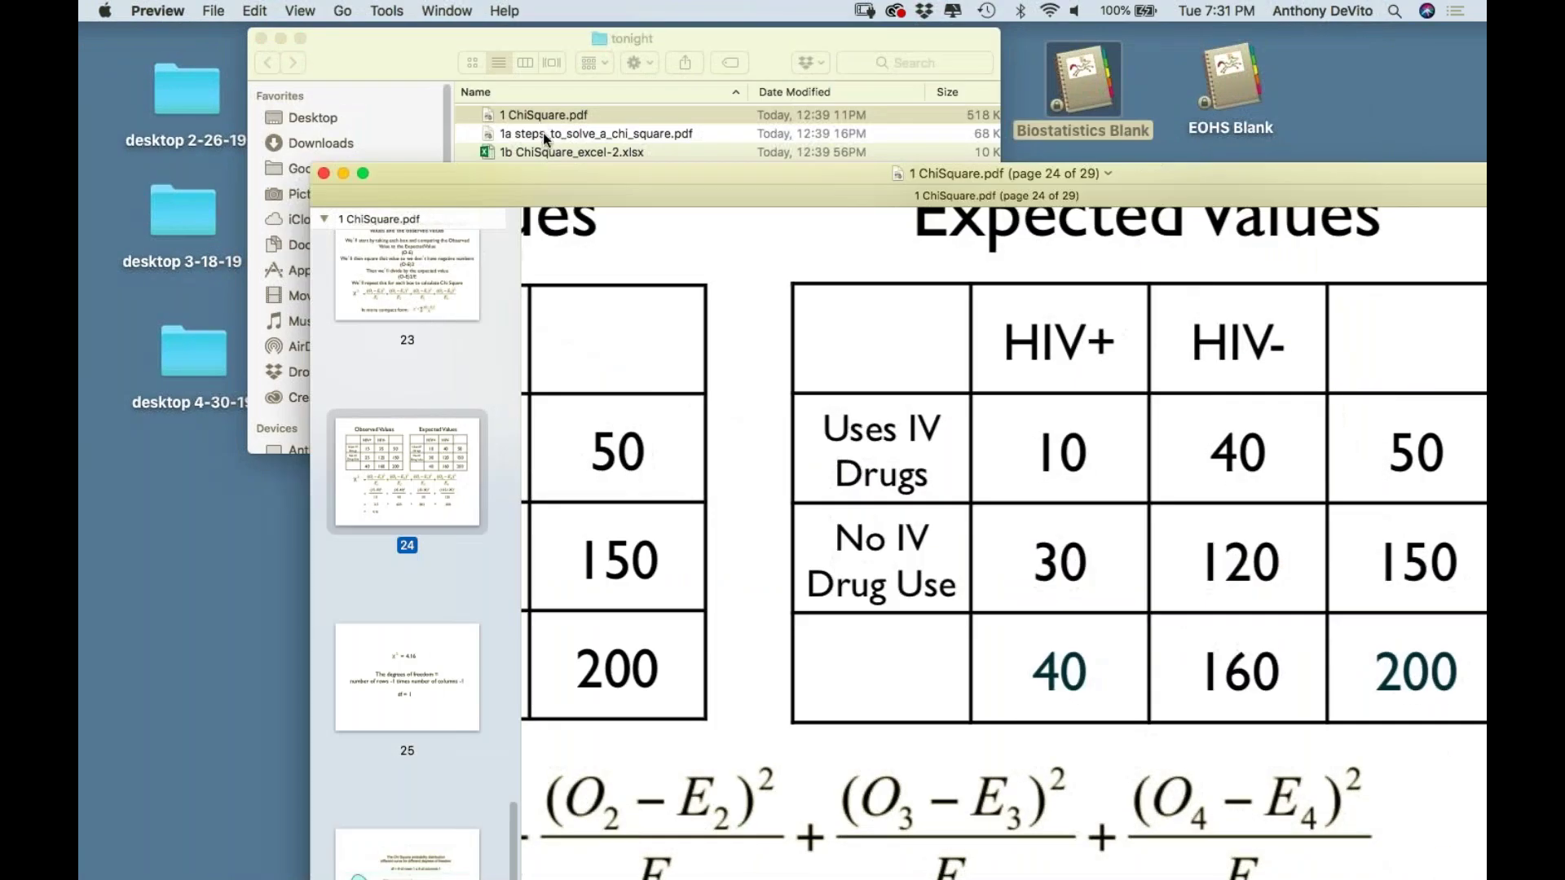
drag(533, 169, 374, 22)
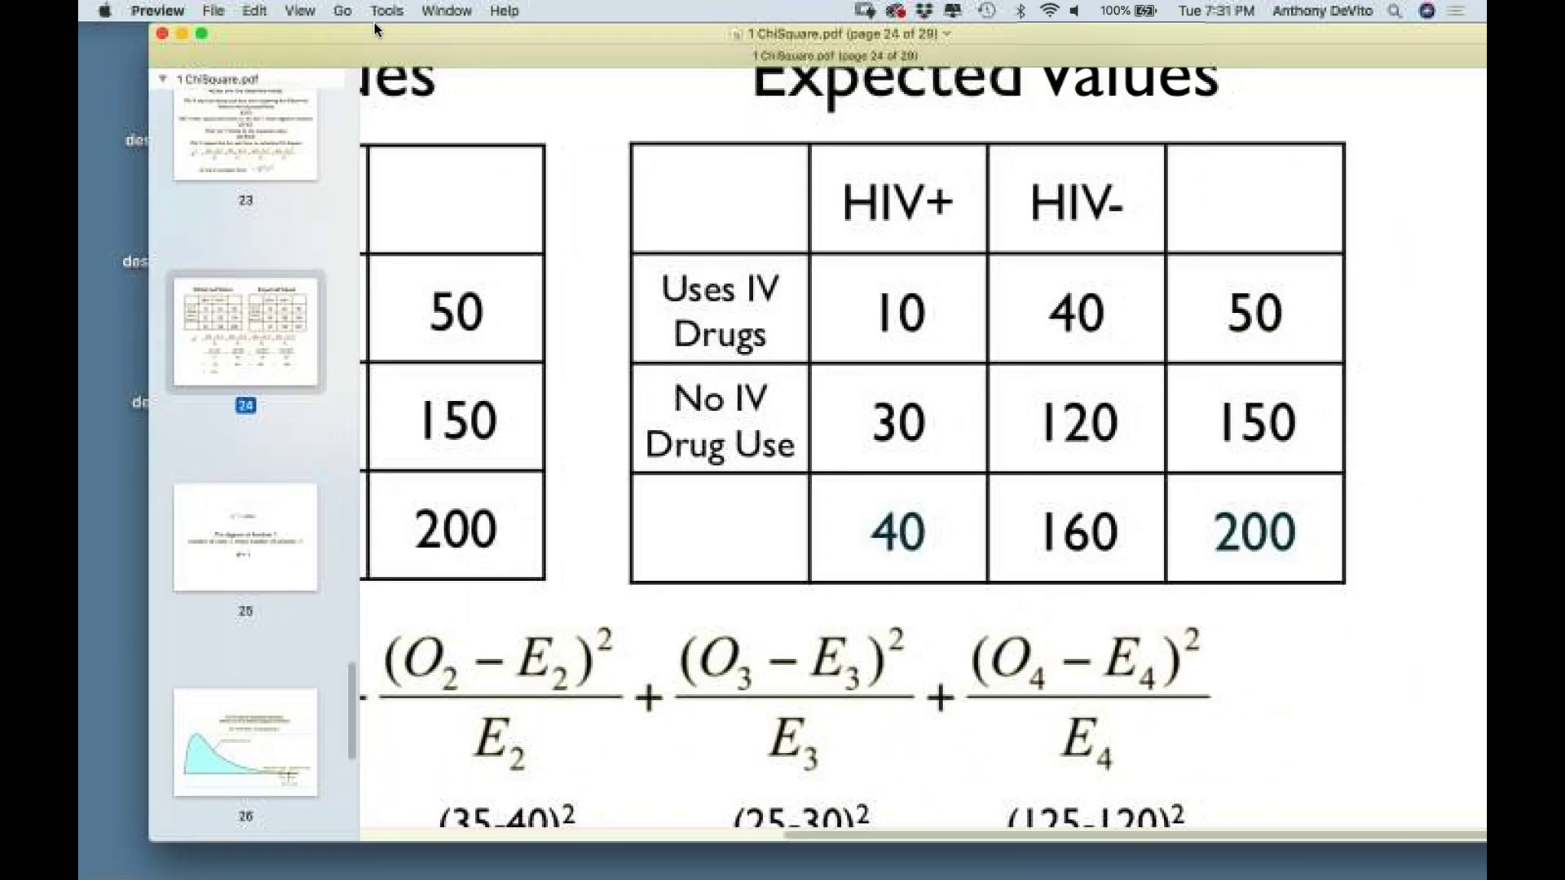
click(181, 33)
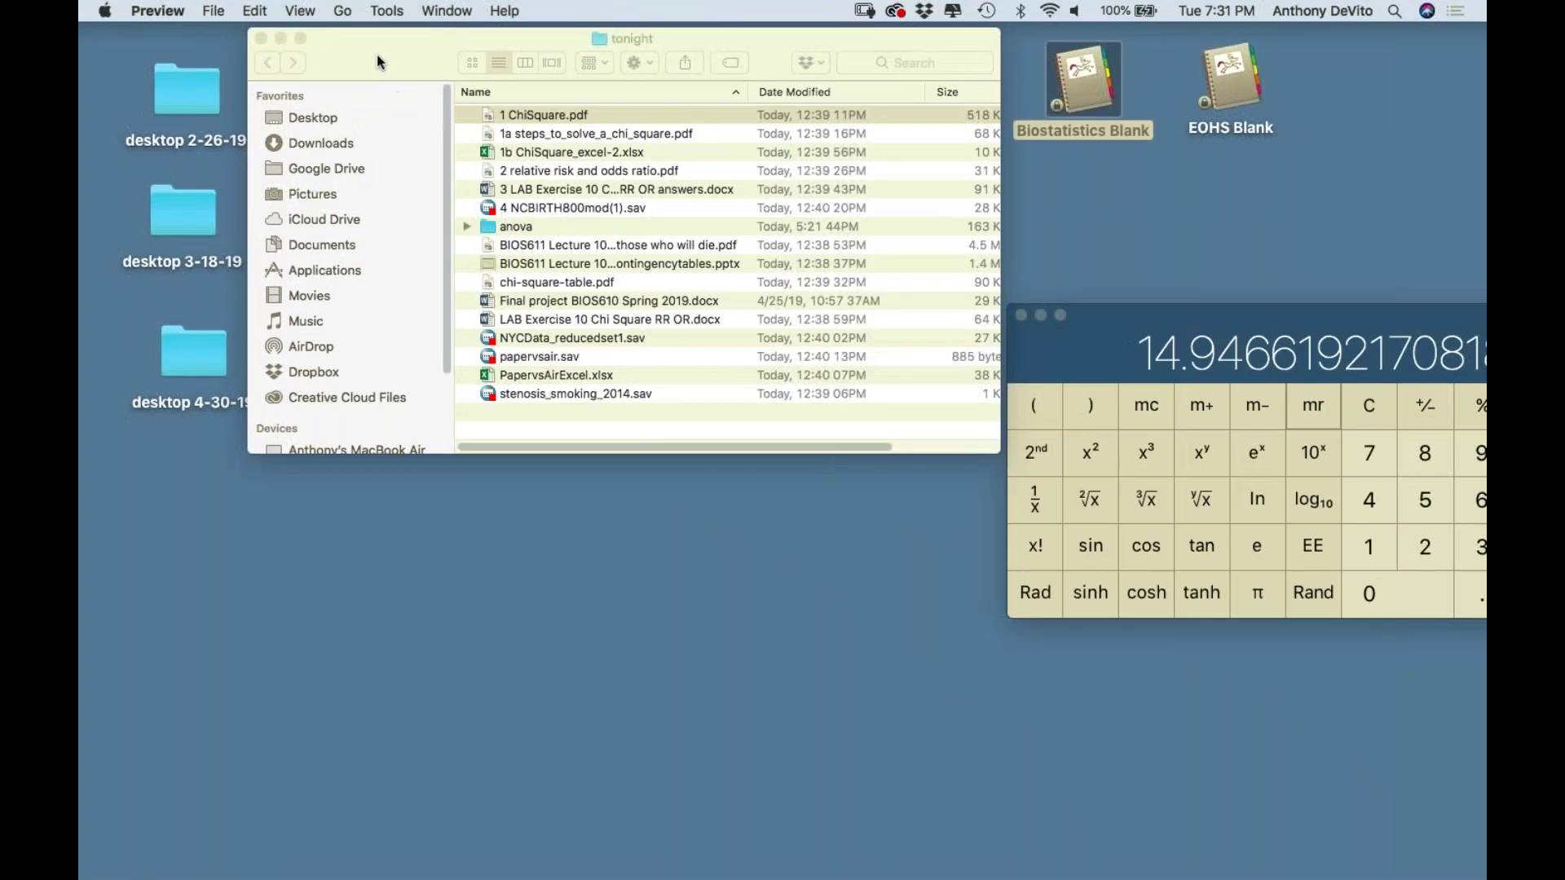
Open the dataset stenosis_smoking_2014.sav from the tonight folder in SPSS Statistics
click(362, 47)
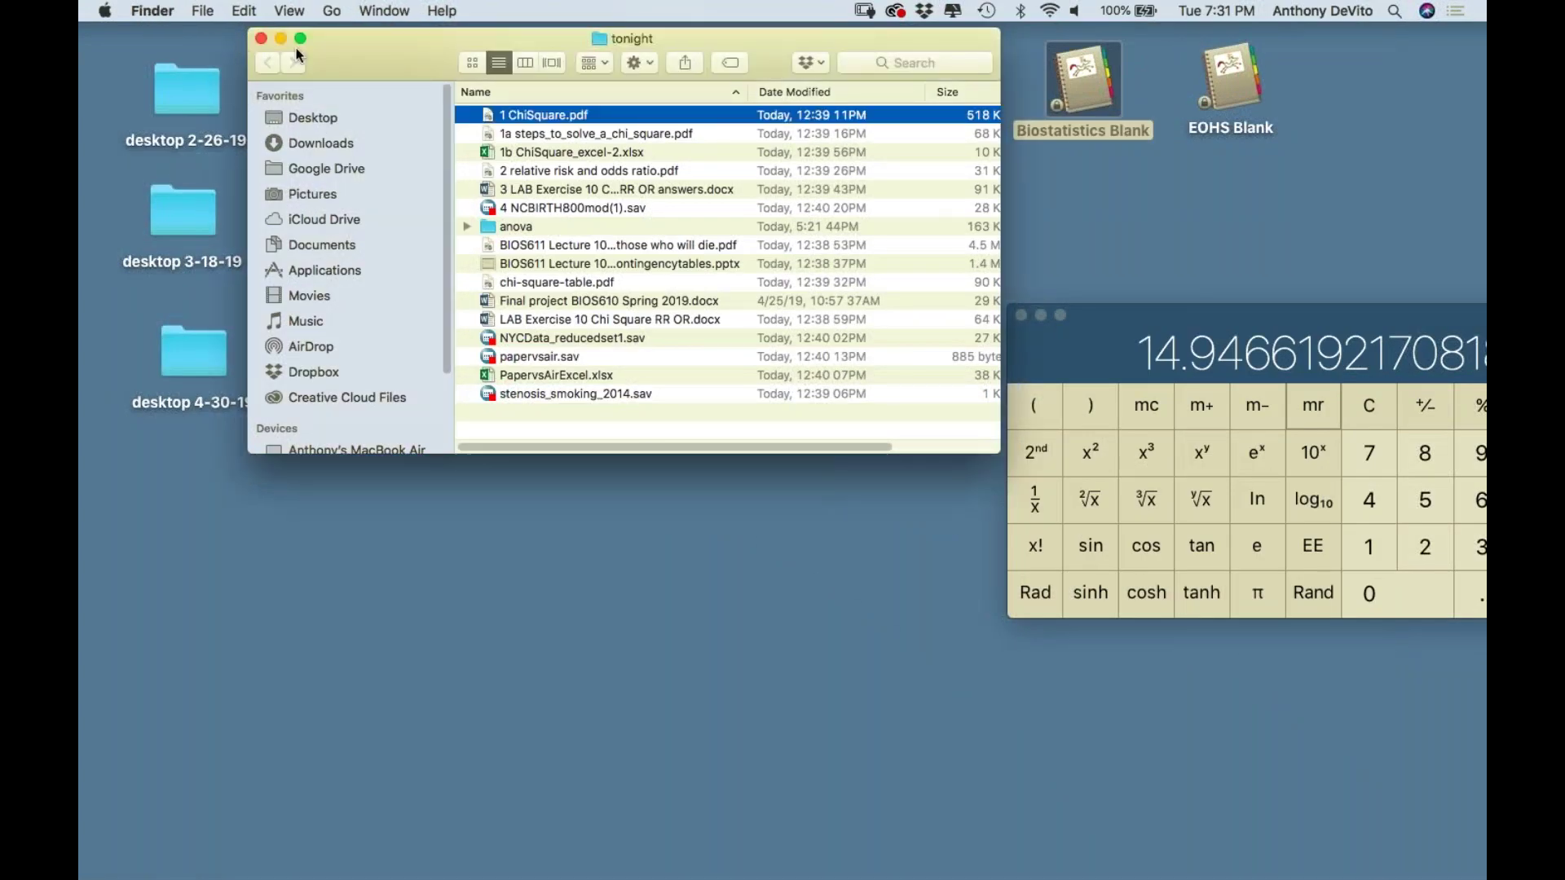
drag(400, 55, 269, 46)
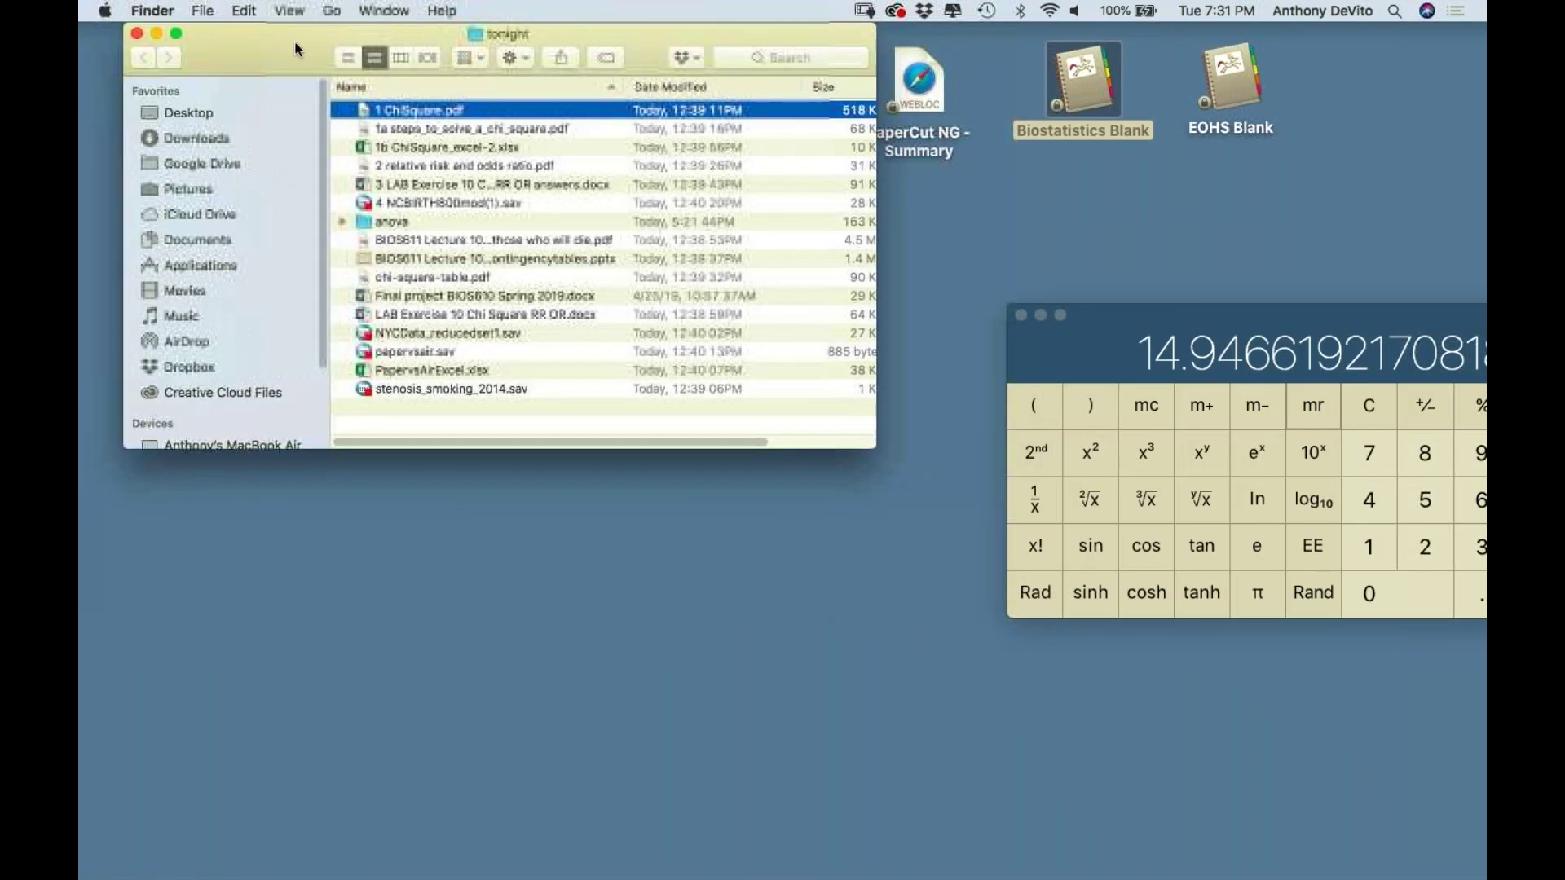
click(428, 147)
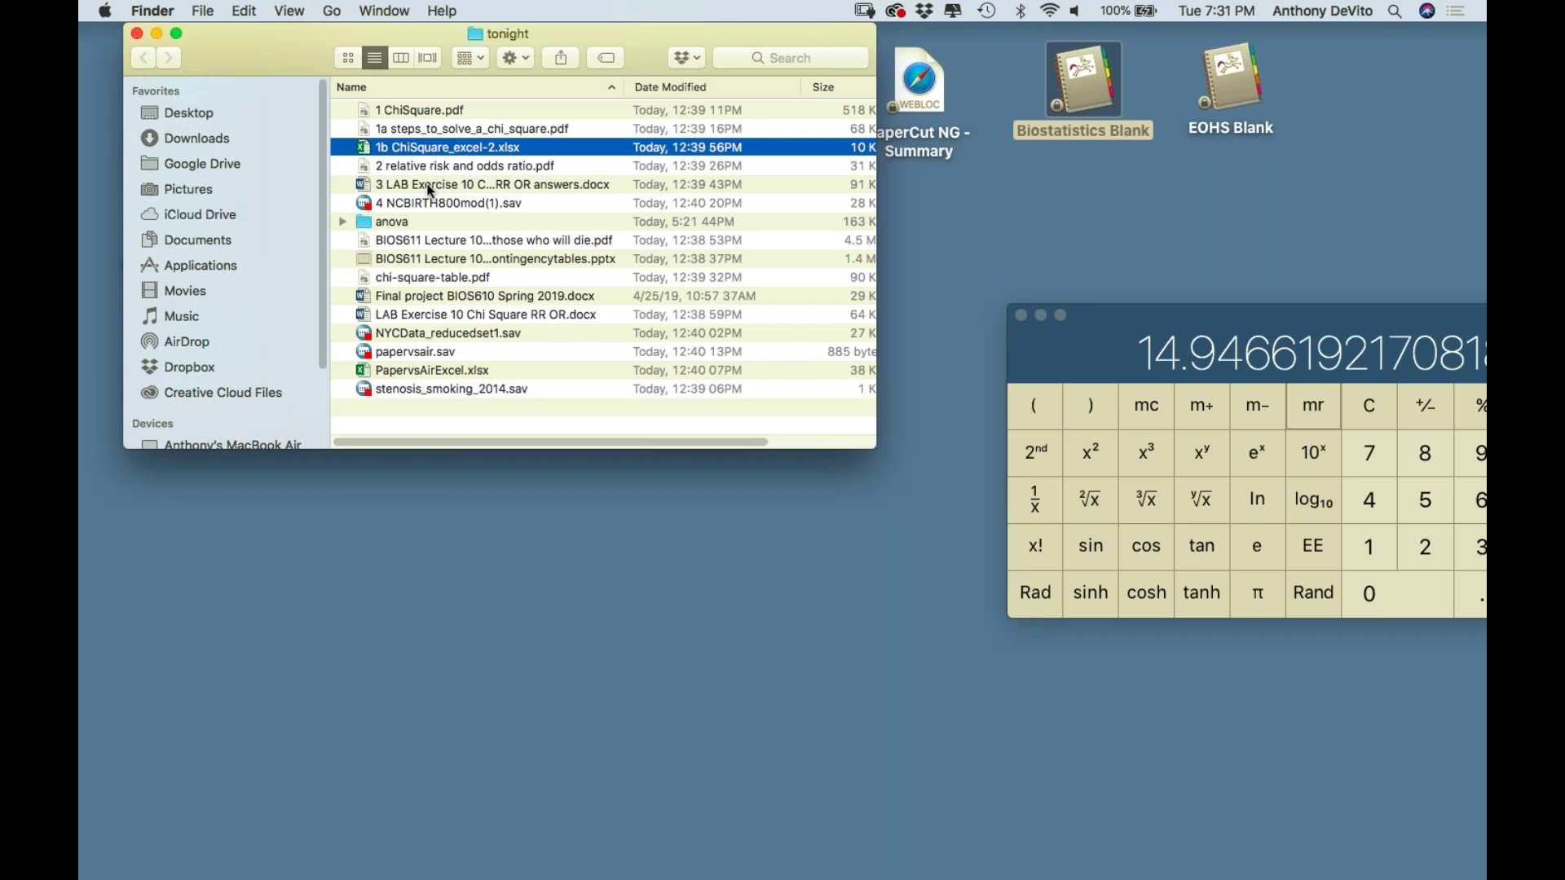
click(431, 168)
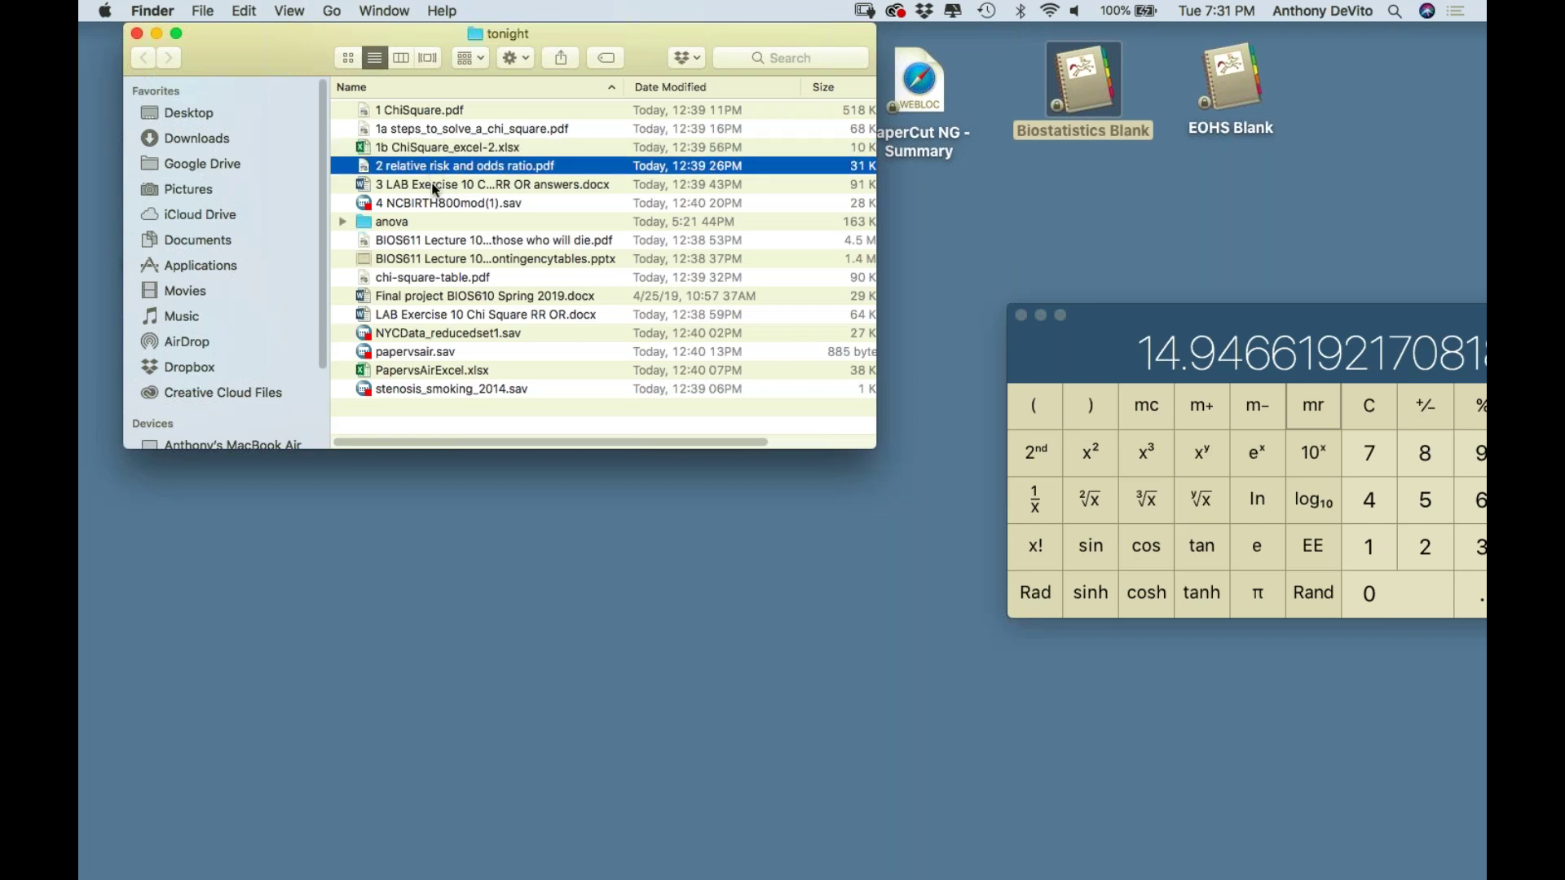
key(space)
key(space)
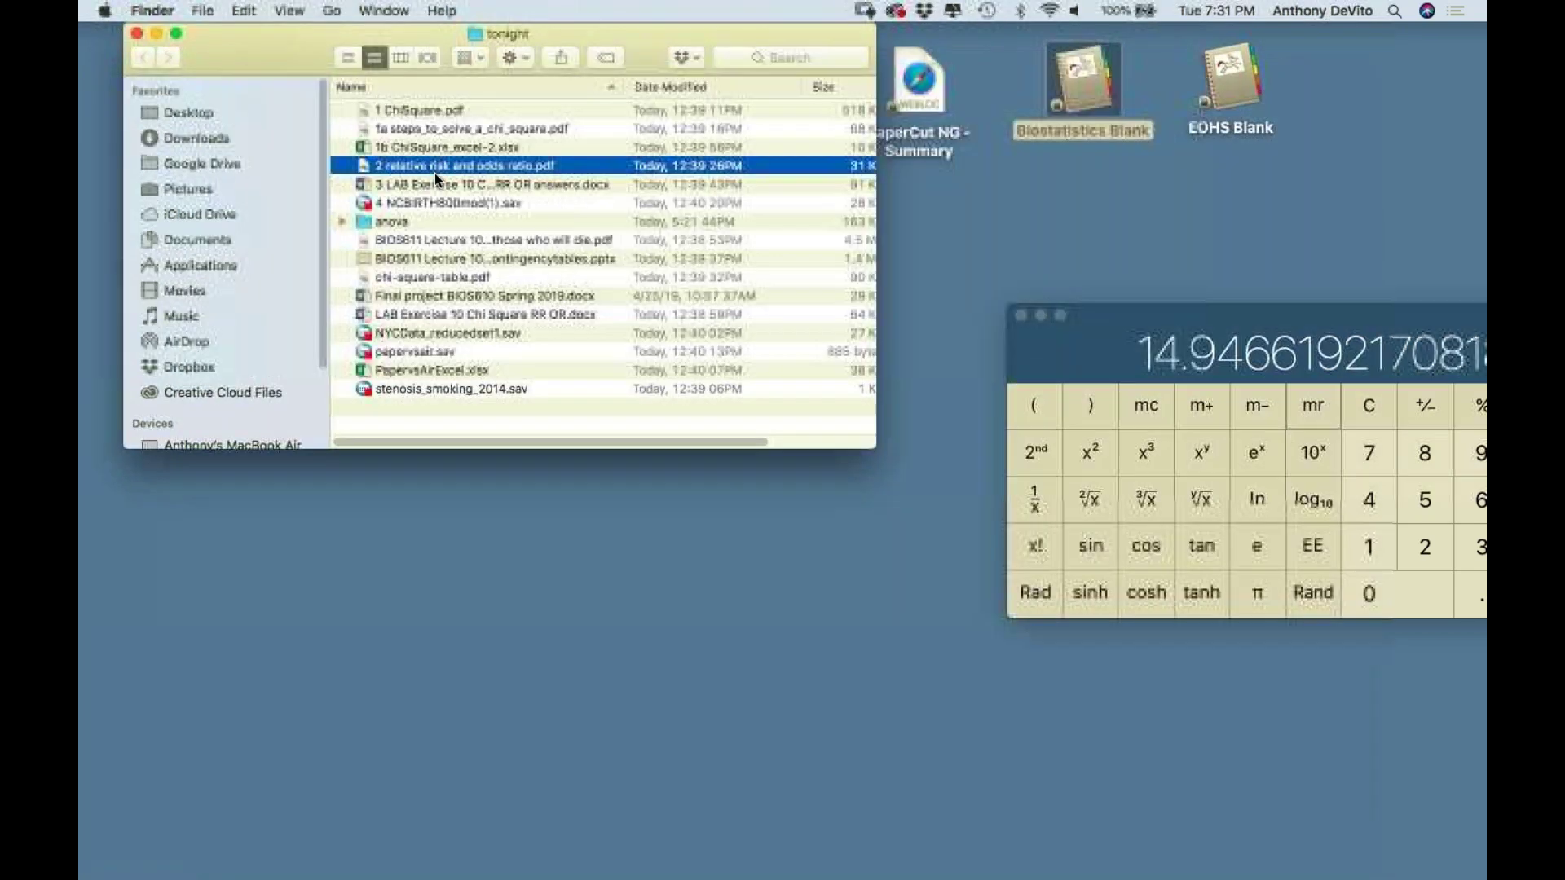
click(450, 187)
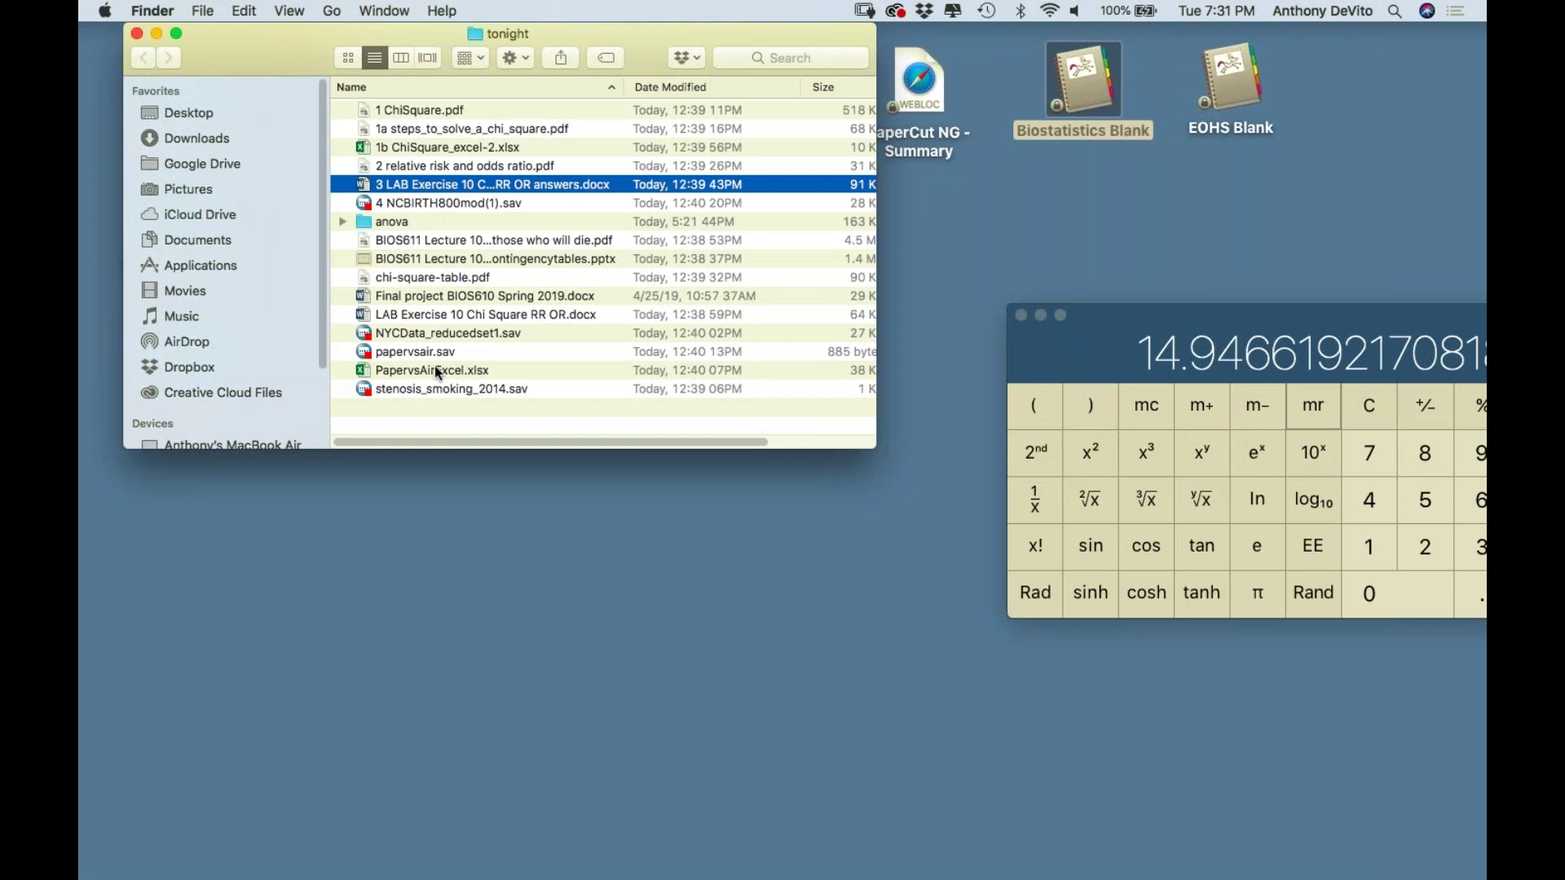
click(364, 389)
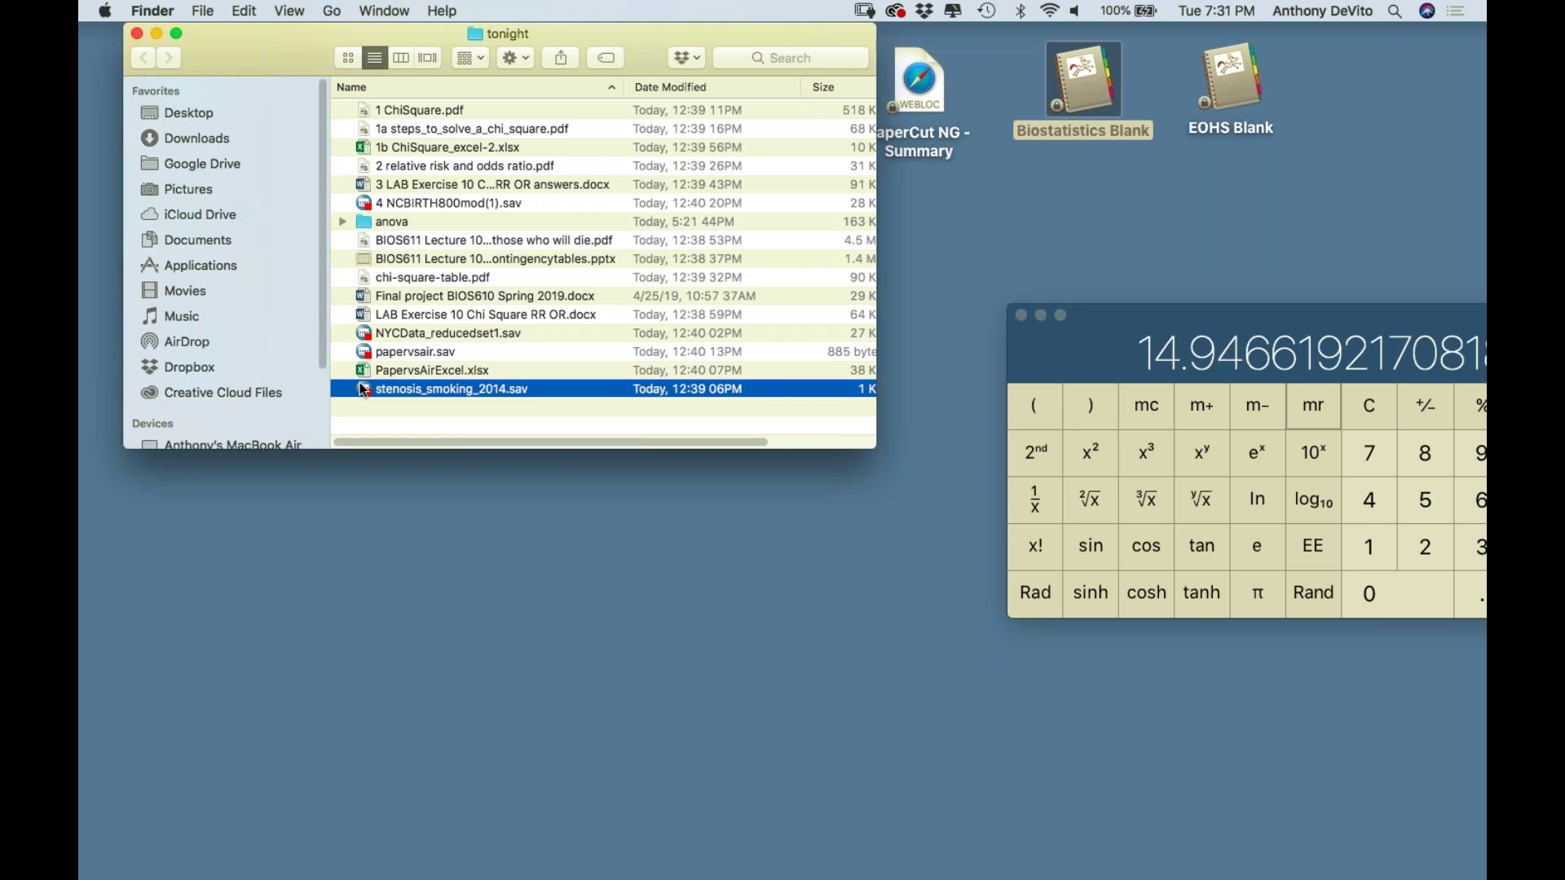
double_click(364, 389)
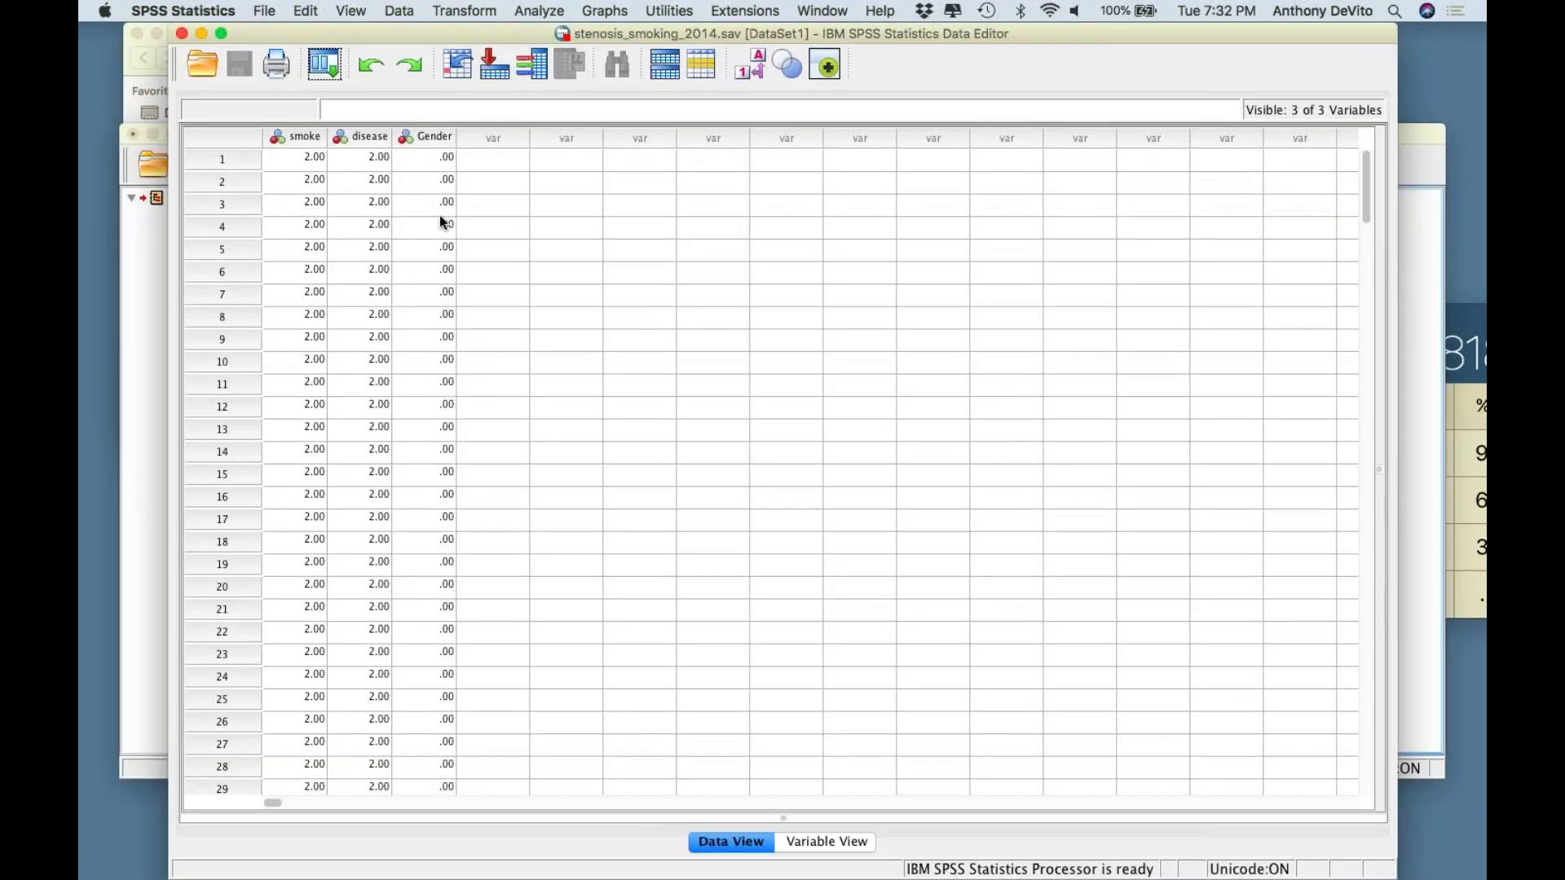
Look through the coded smoke, disease and Gender records from the first case downward and back
scroll(293, 310, down, 5)
scroll(293, 305, down, 20)
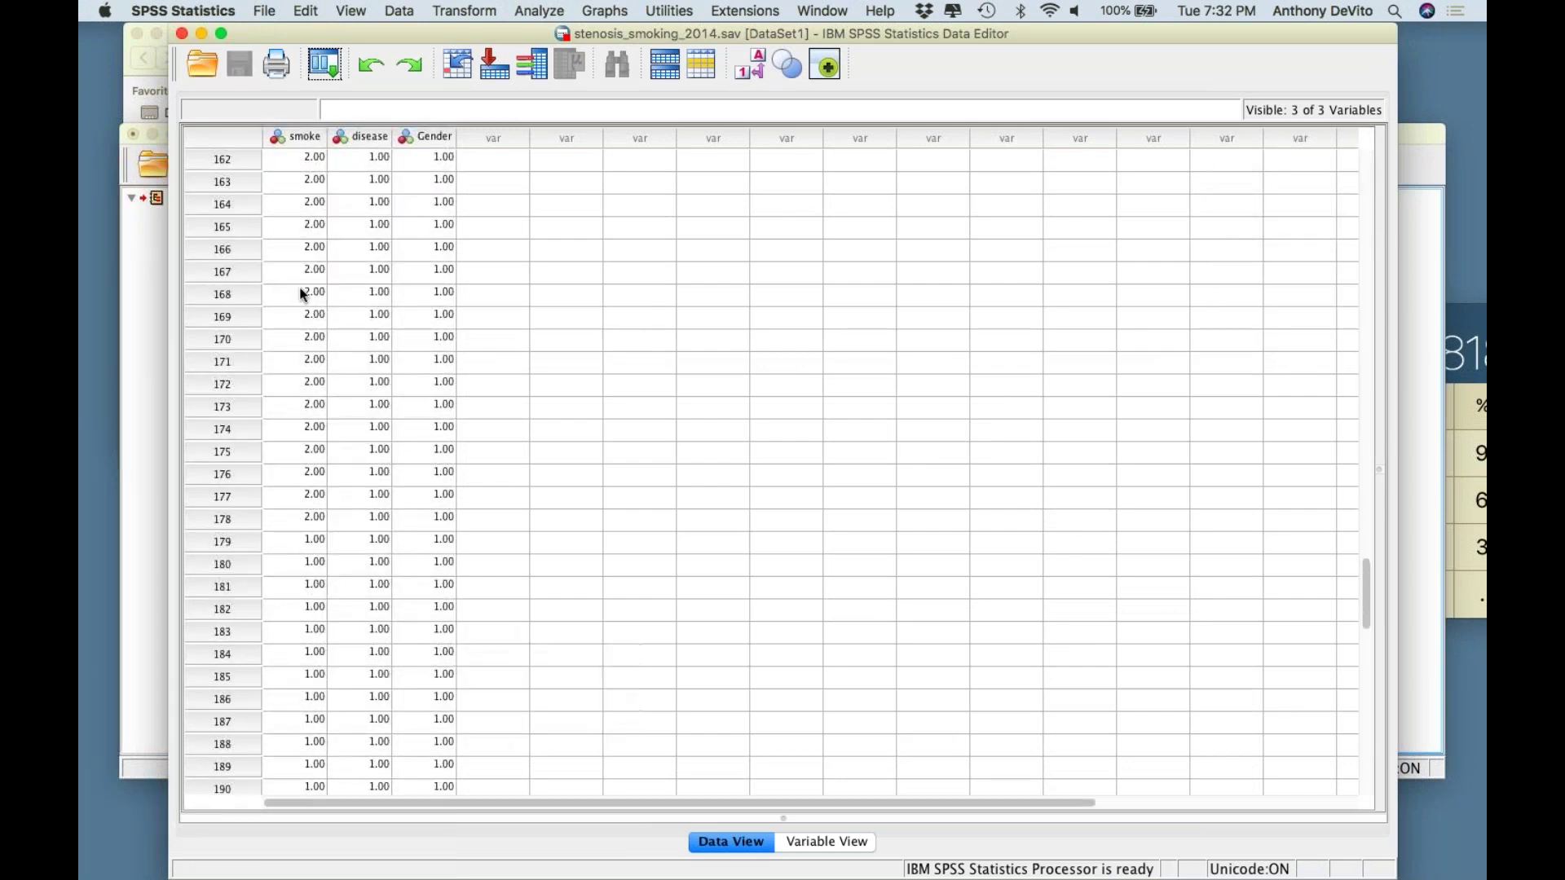
scroll(390, 339, up, 20)
scroll(390, 339, up, 20)
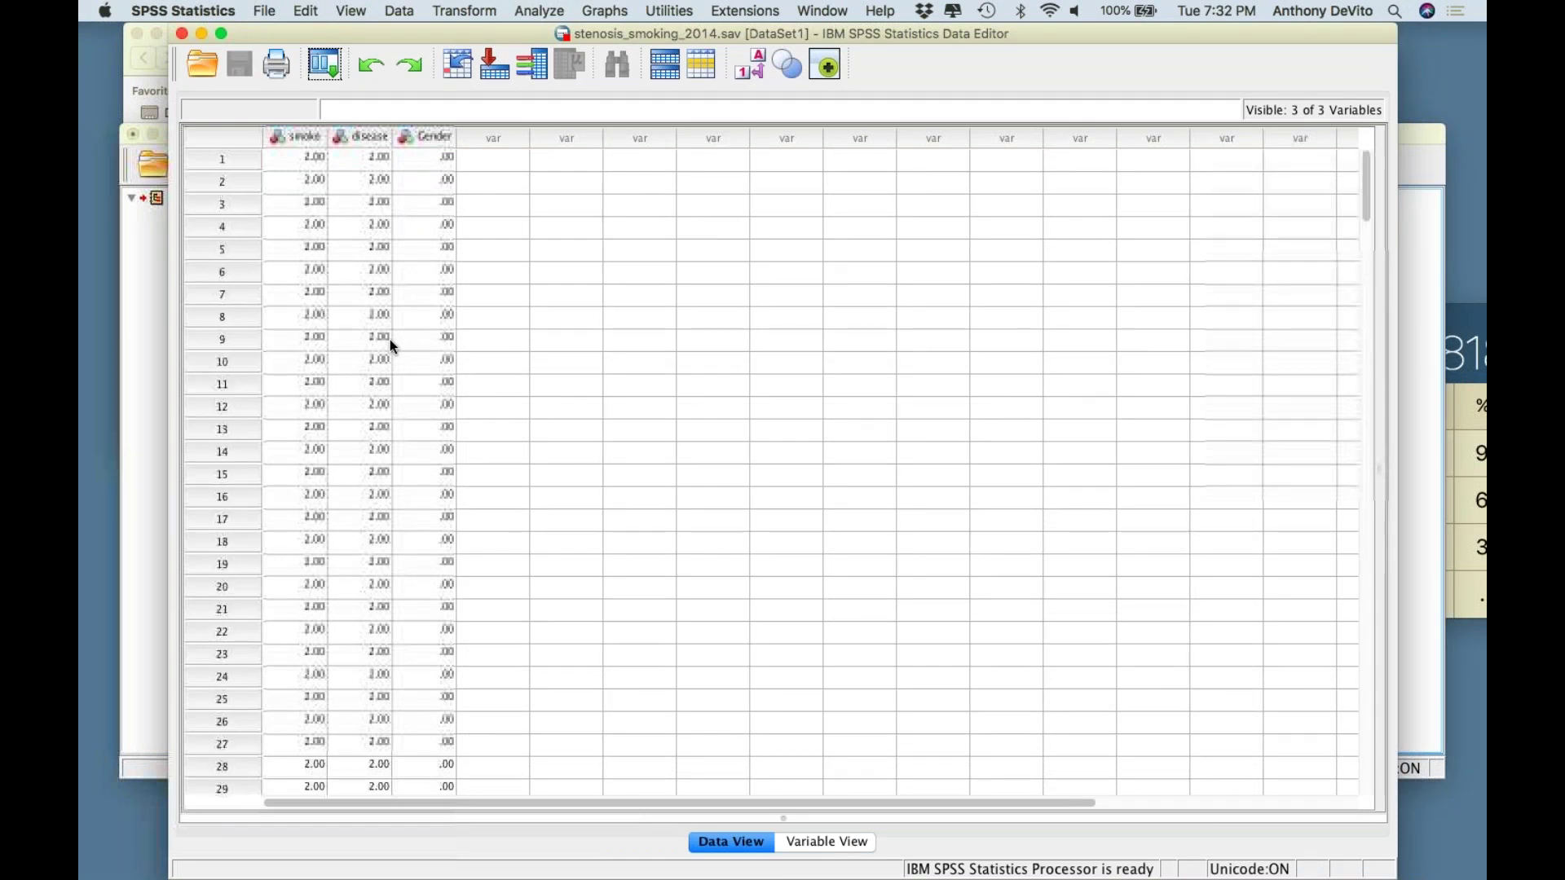
Review the variable definitions, examining the disease variable's label and the Gender variable's row
click(835, 835)
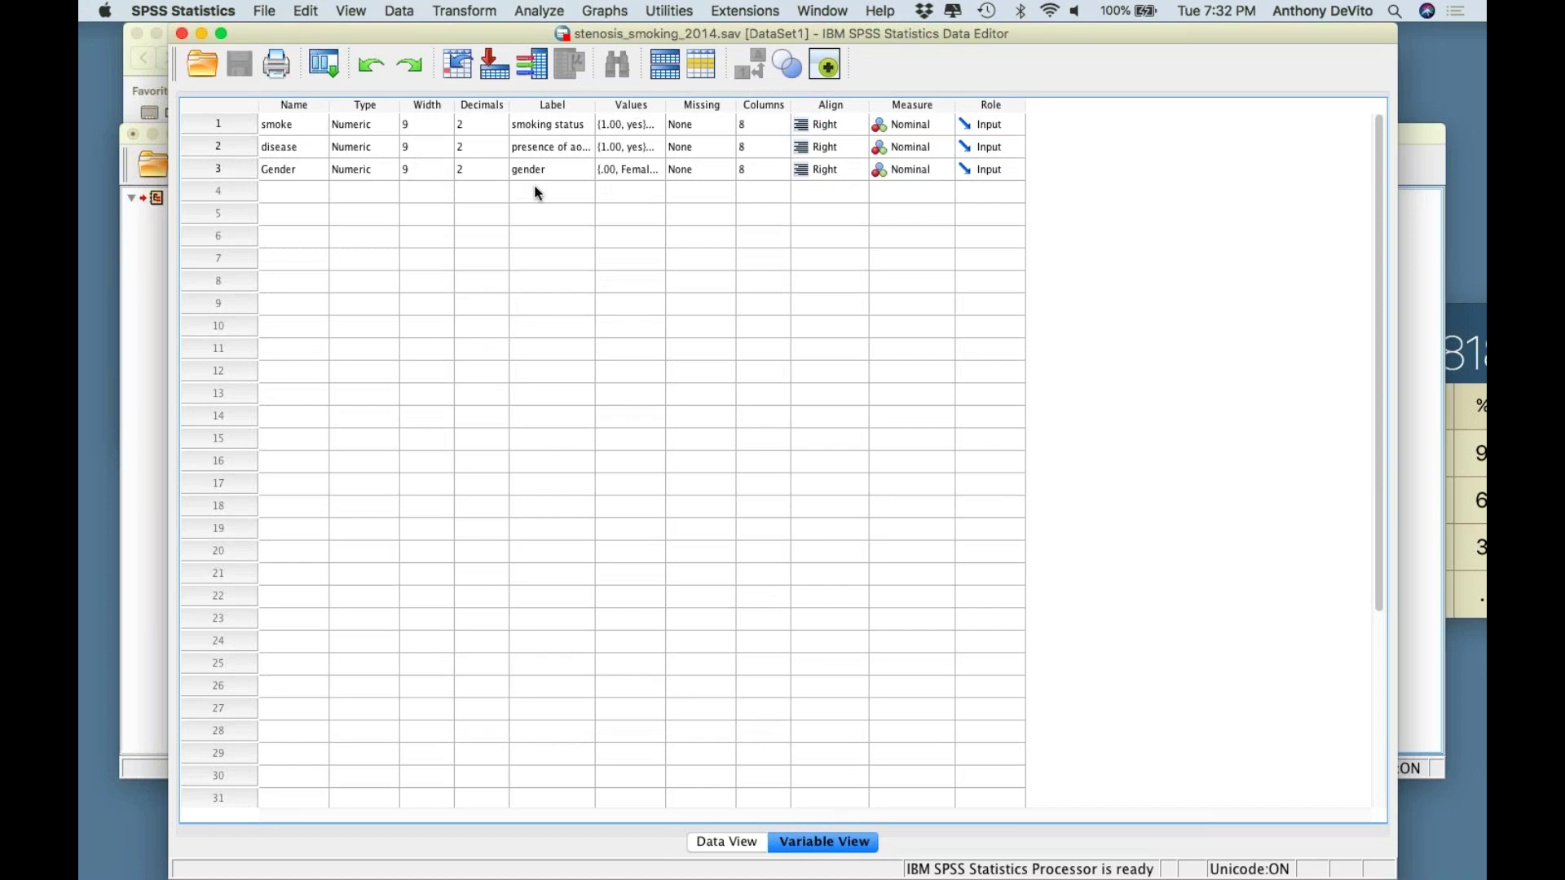
click(567, 154)
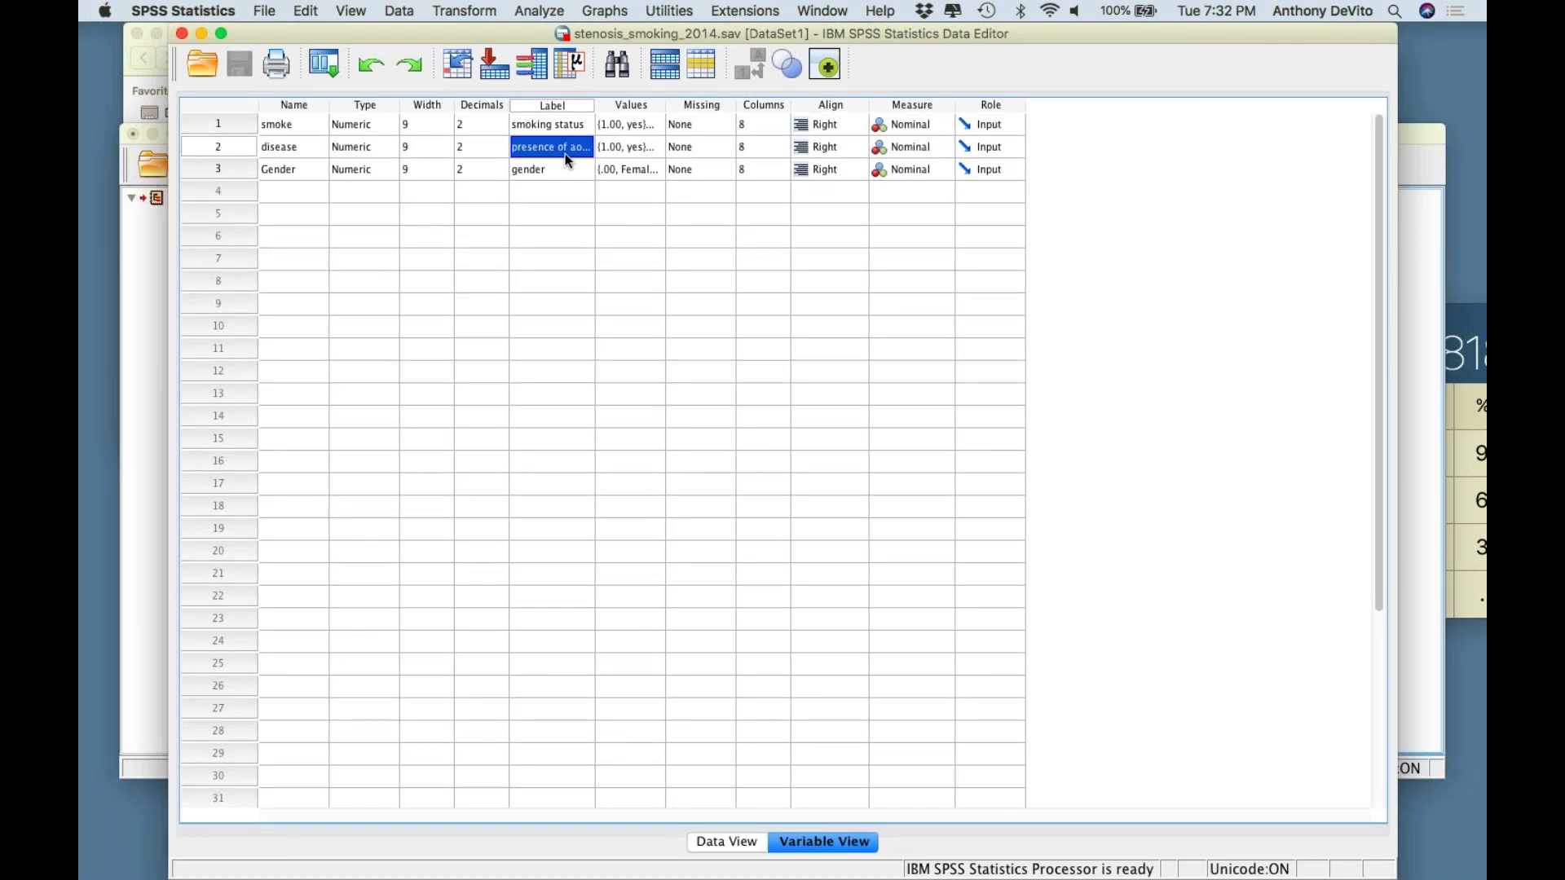
click(313, 169)
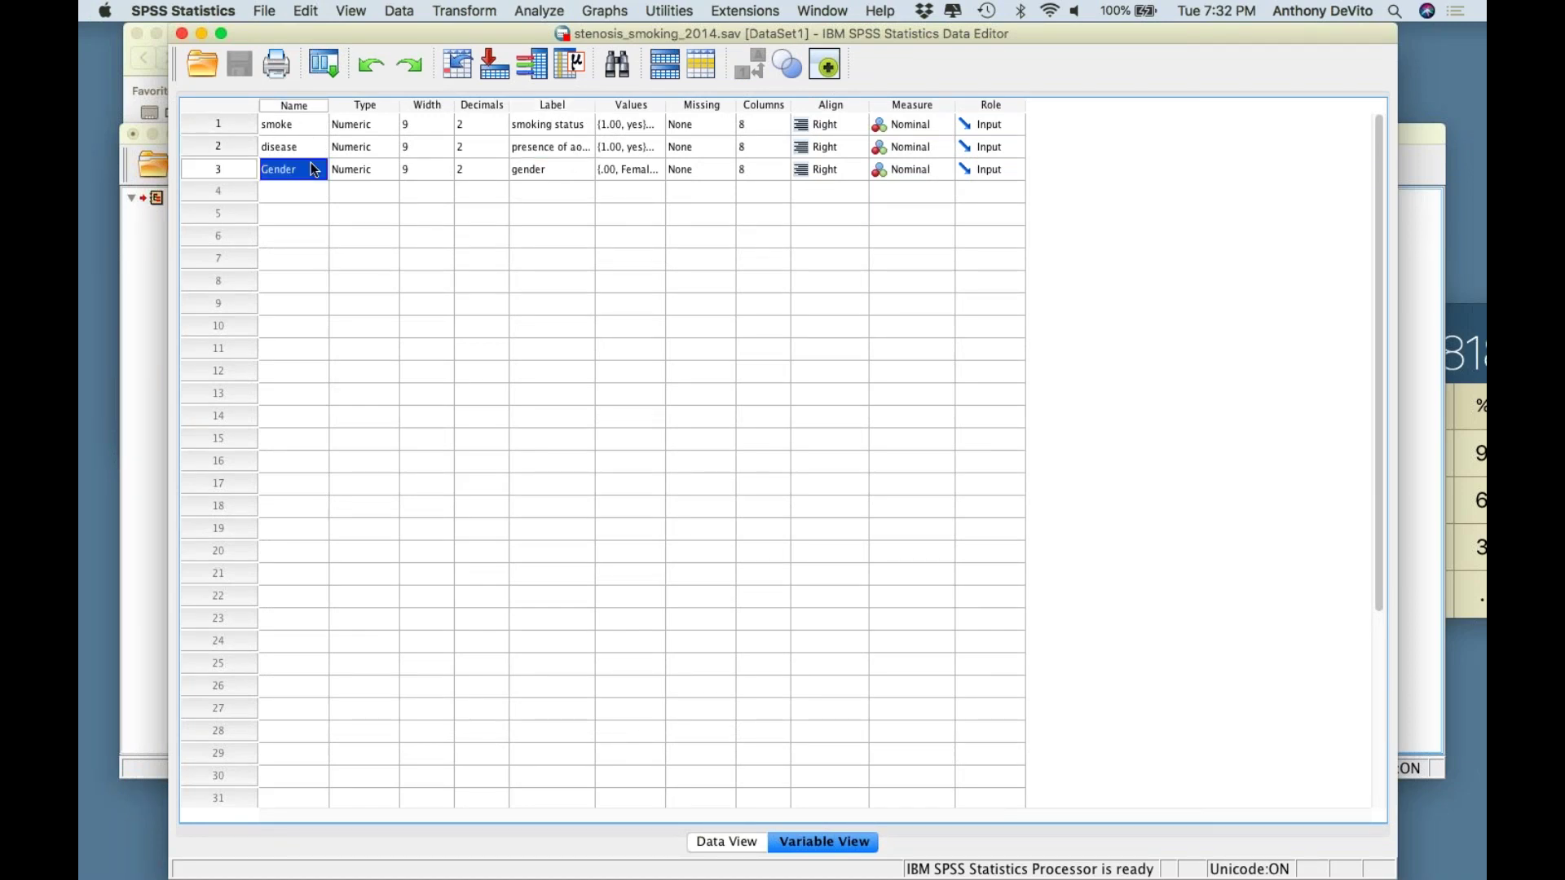
click(233, 169)
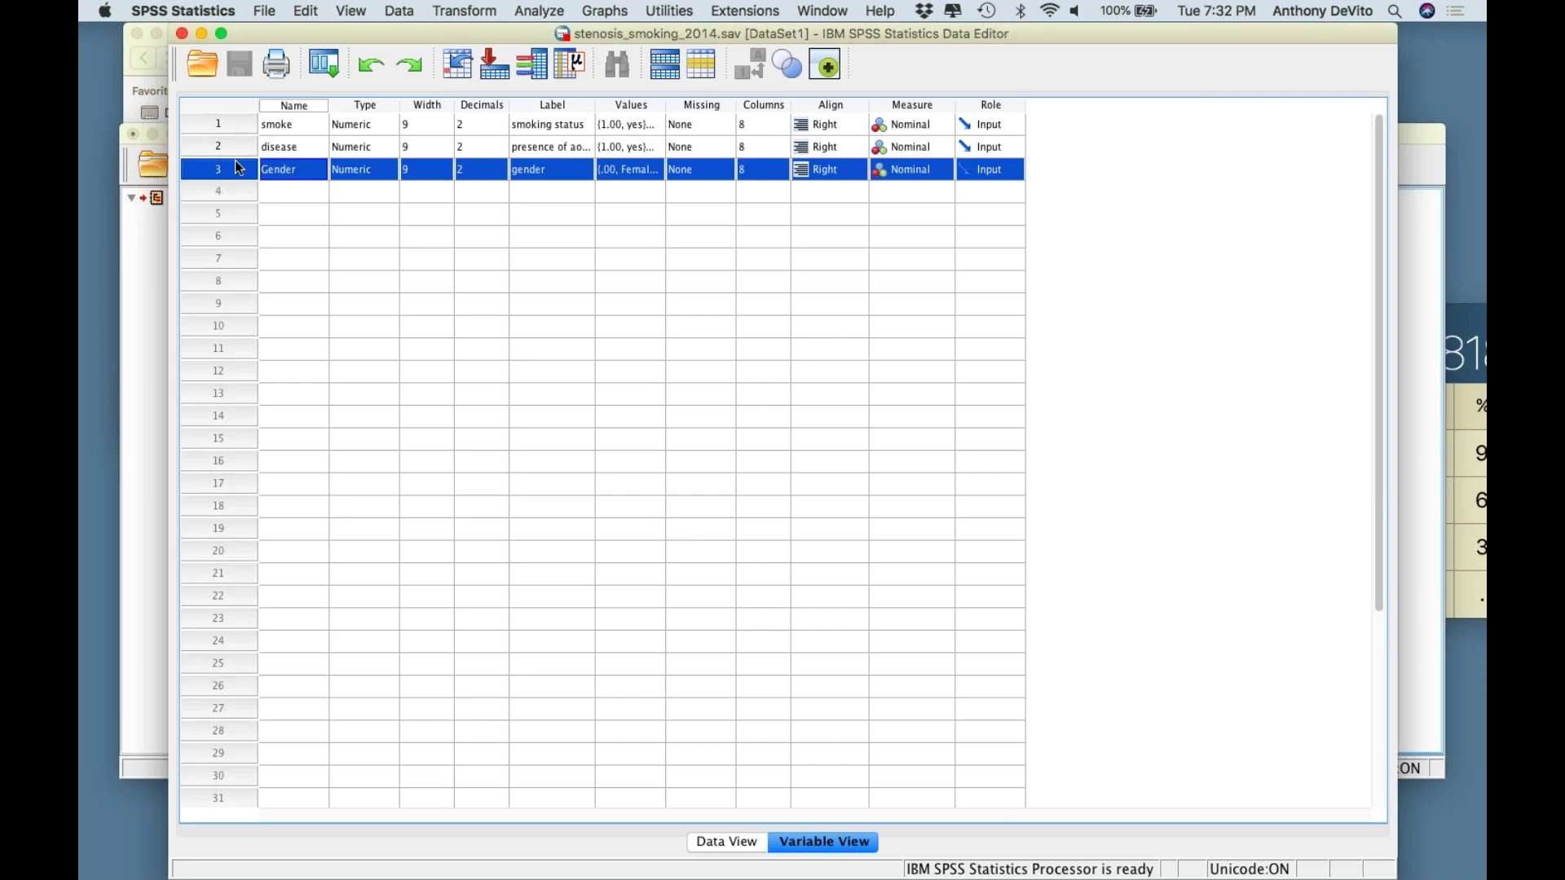
Check the value labels defined for the smoke, disease and Gender variables one after another
click(649, 127)
click(653, 124)
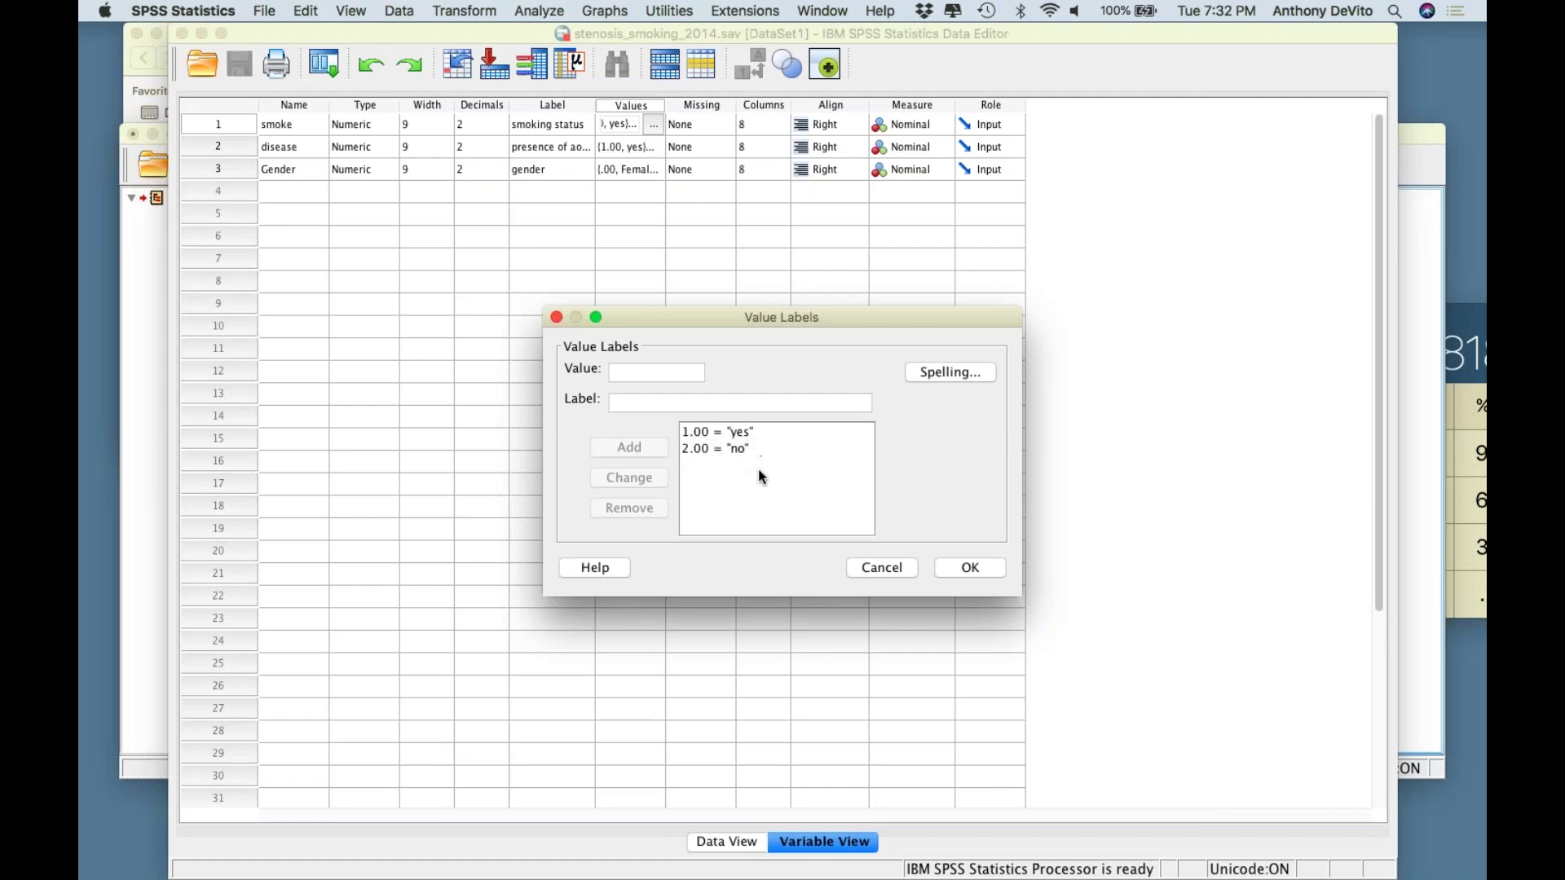
click(880, 568)
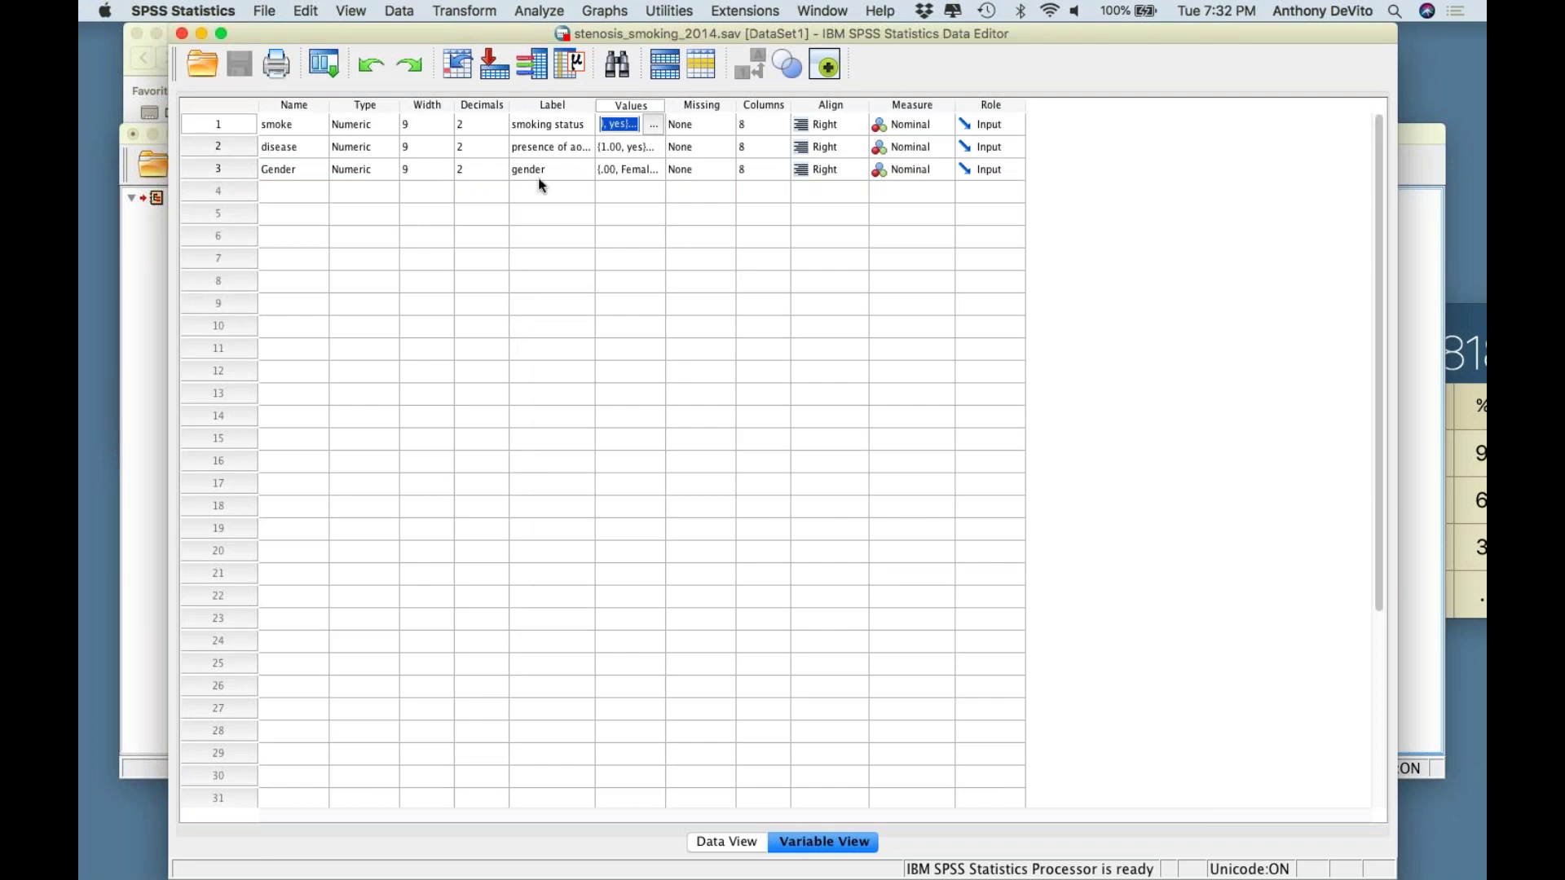
click(638, 149)
click(650, 149)
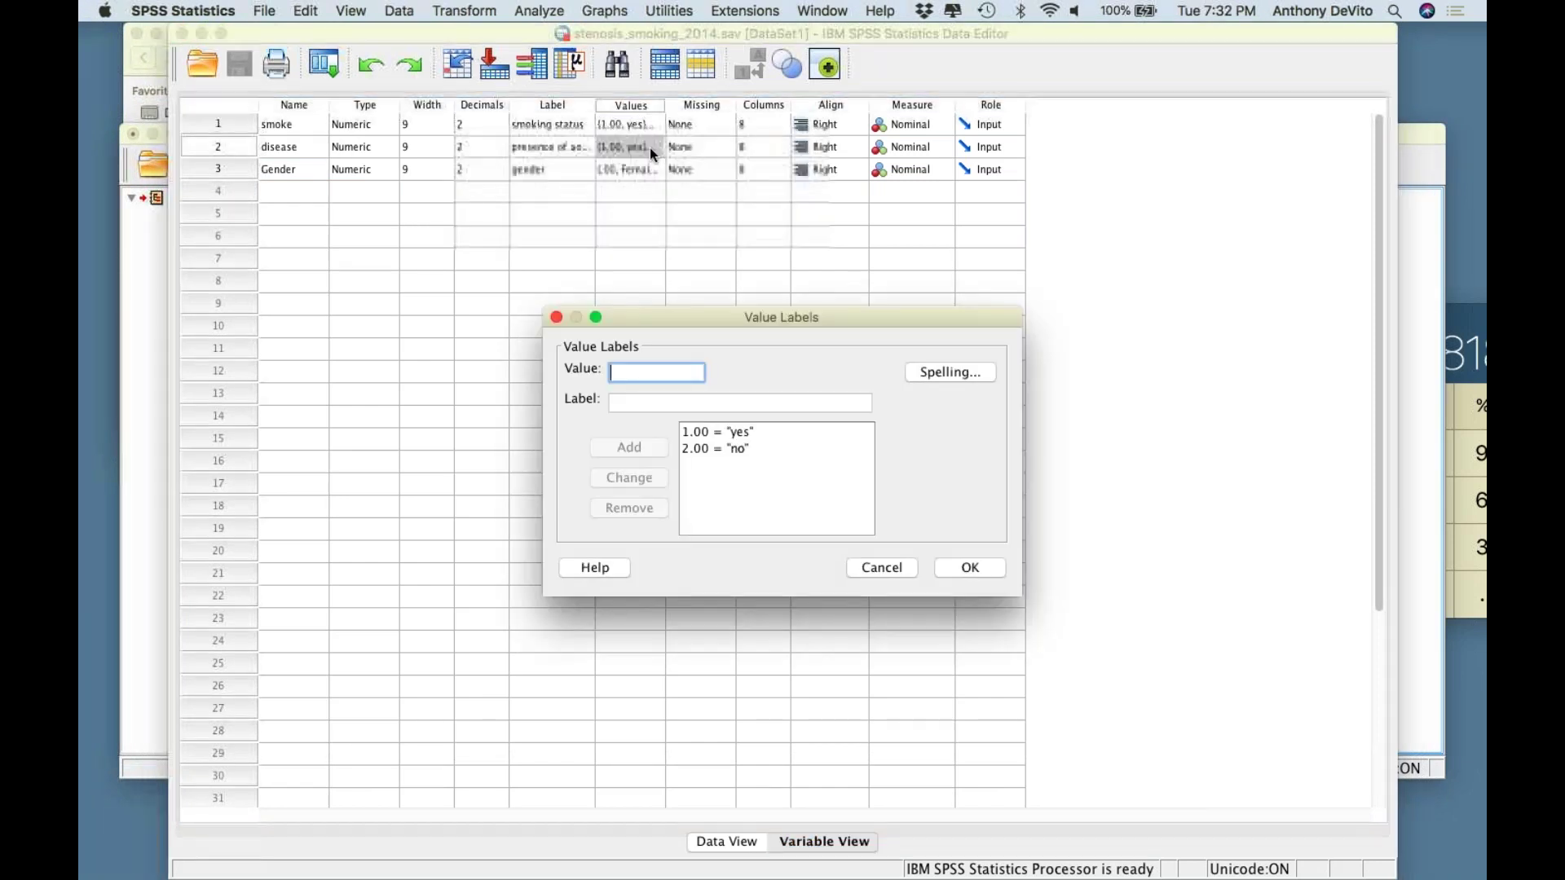
click(887, 566)
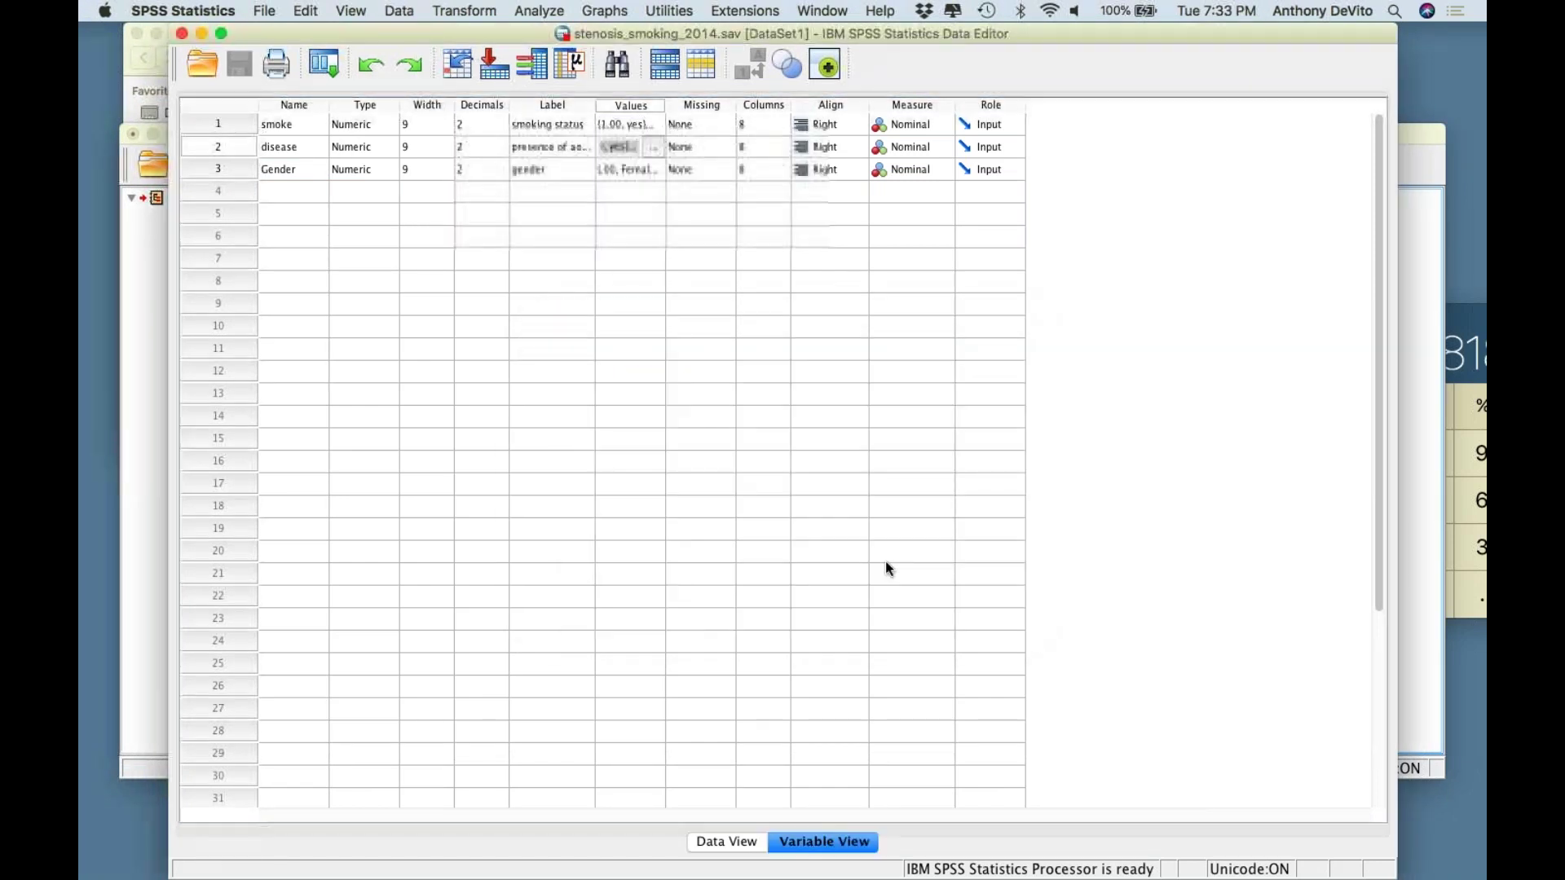
click(658, 173)
click(648, 171)
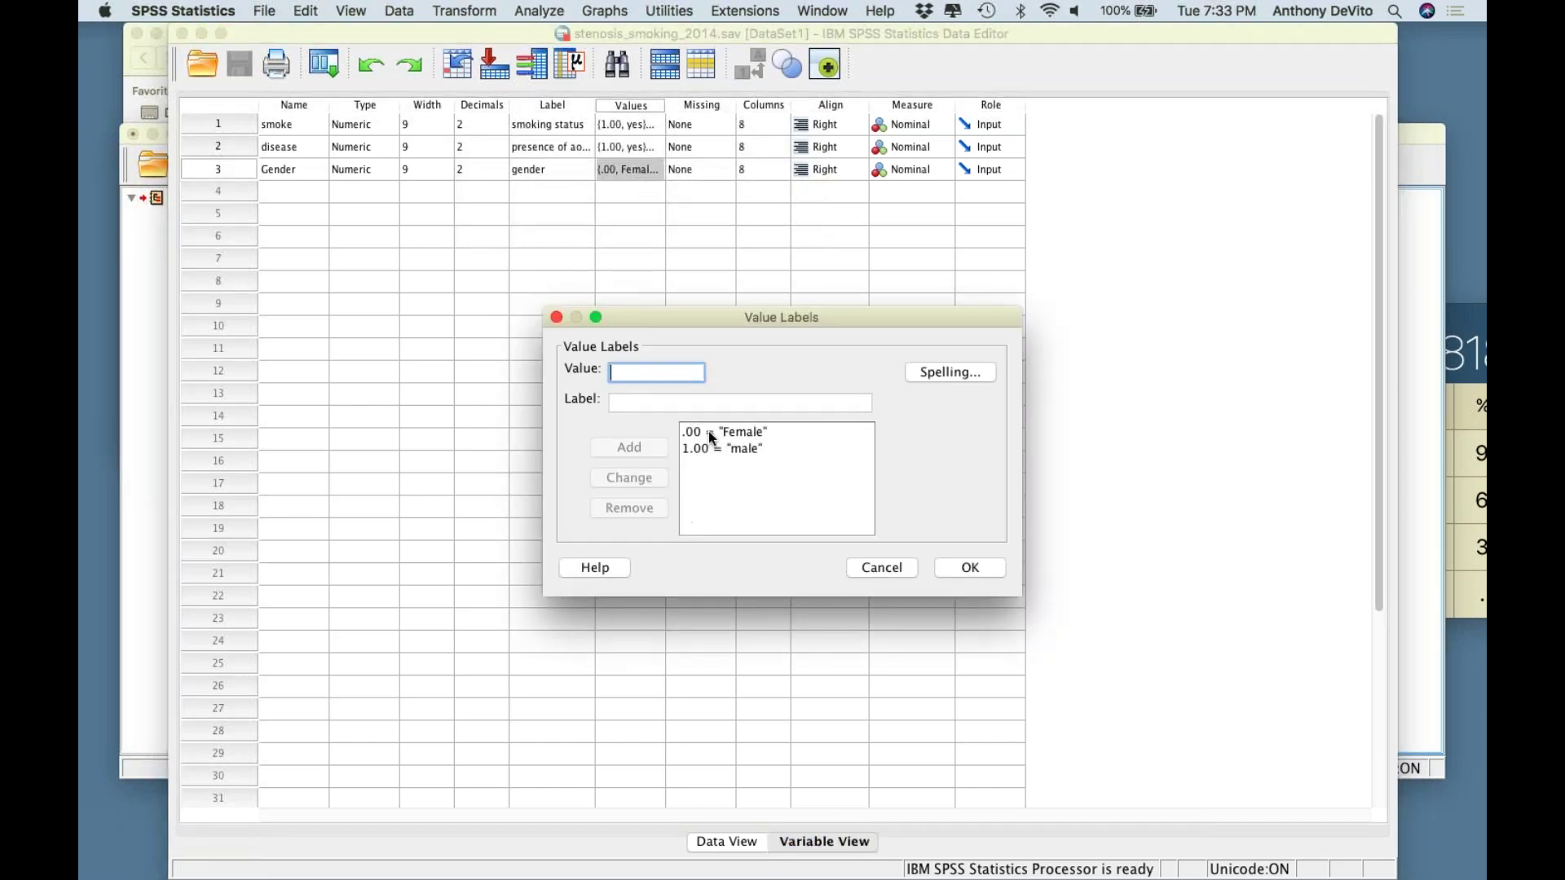
click(968, 569)
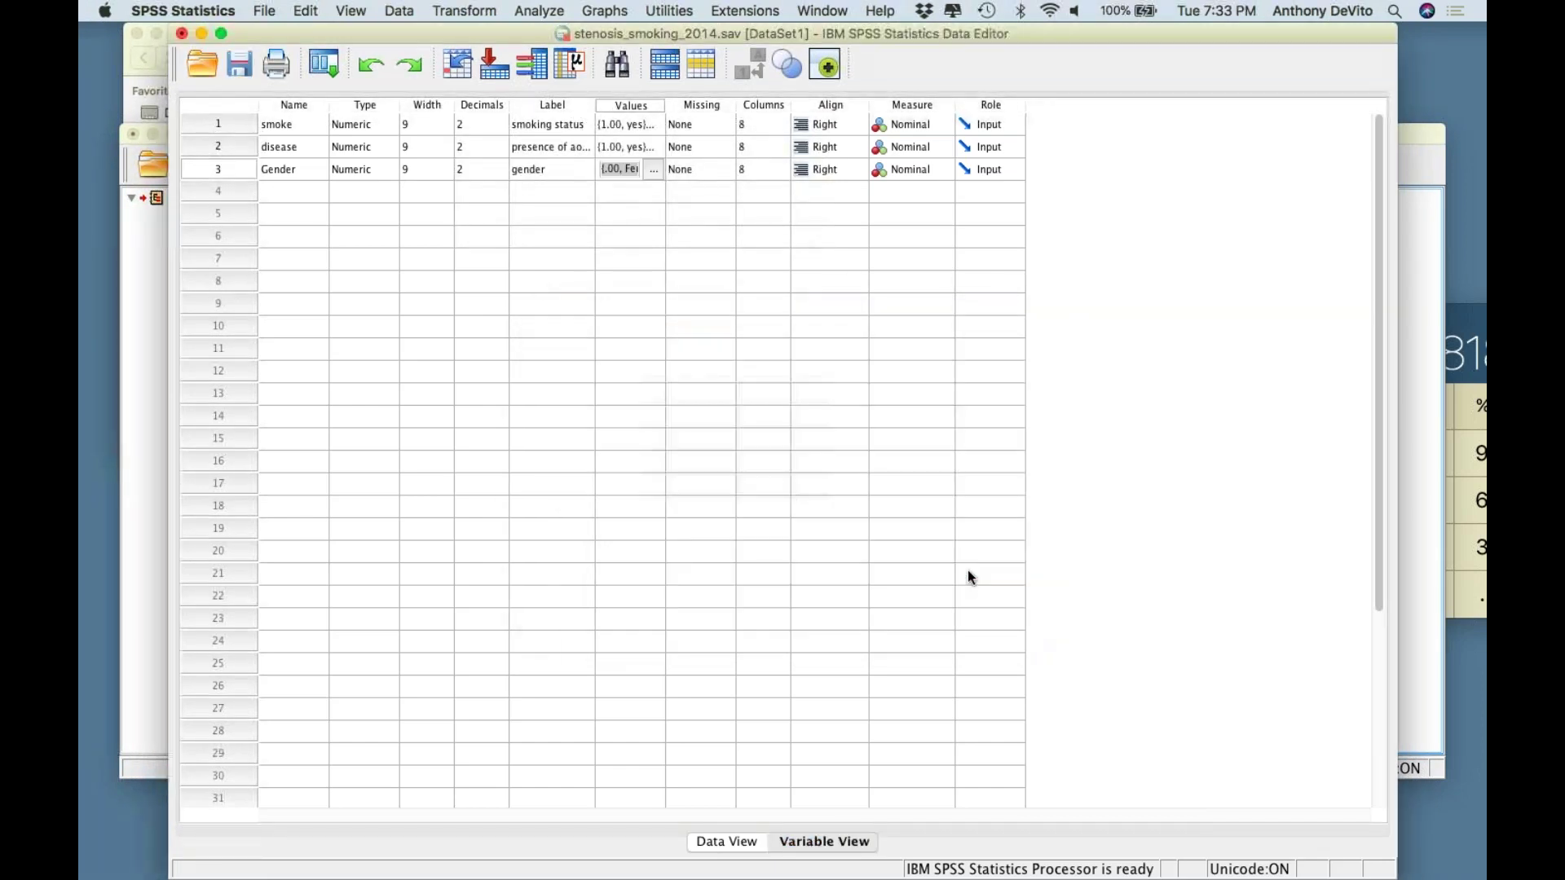
Return to the data records and display value labels in place of the numeric codes
click(713, 833)
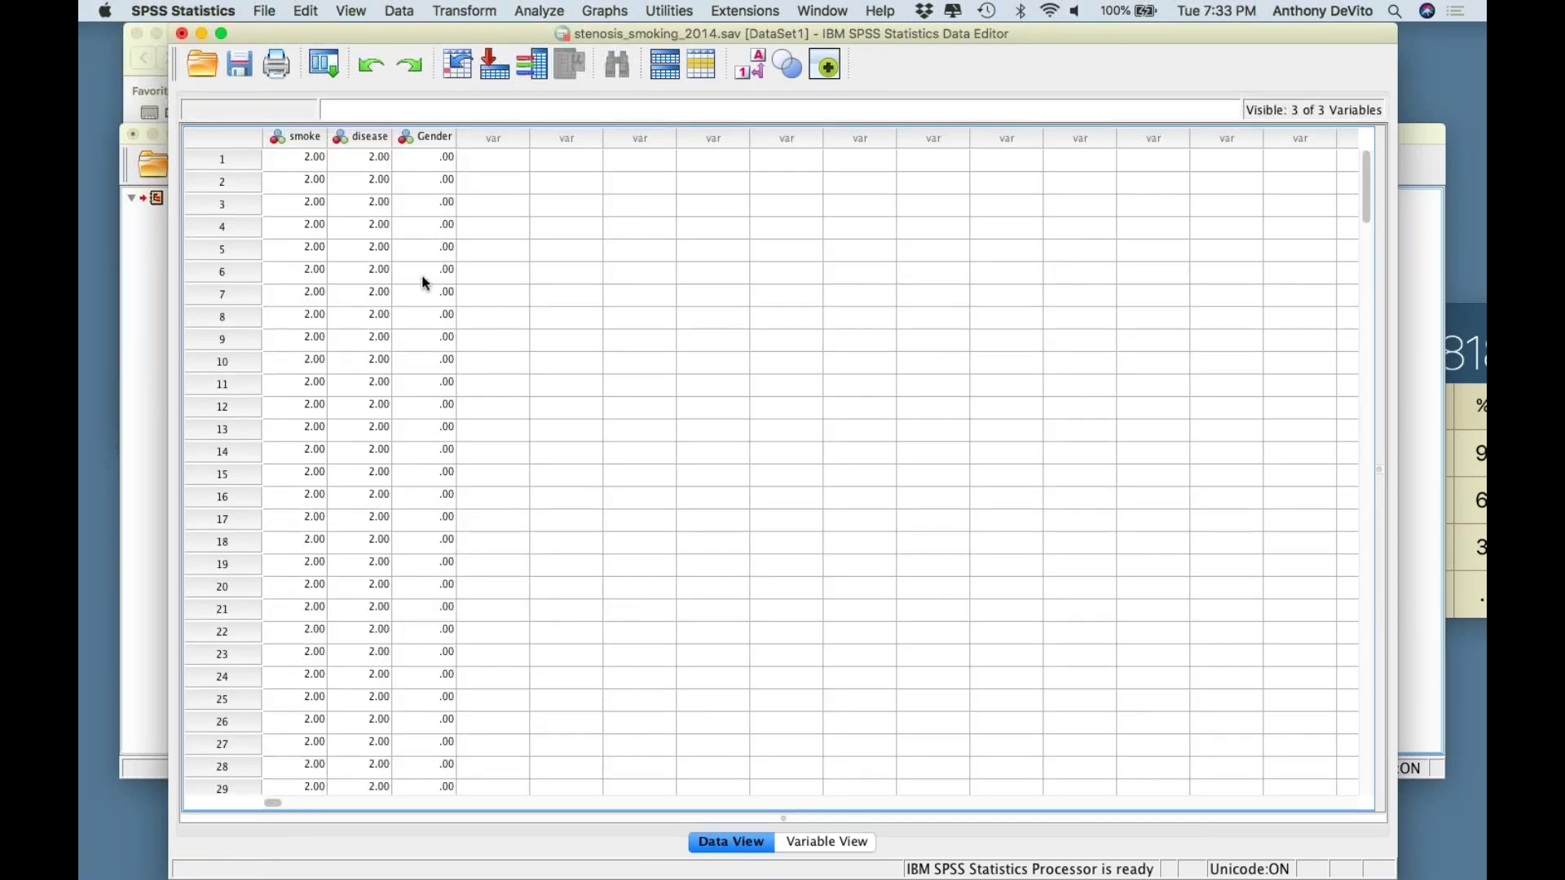
click(351, 11)
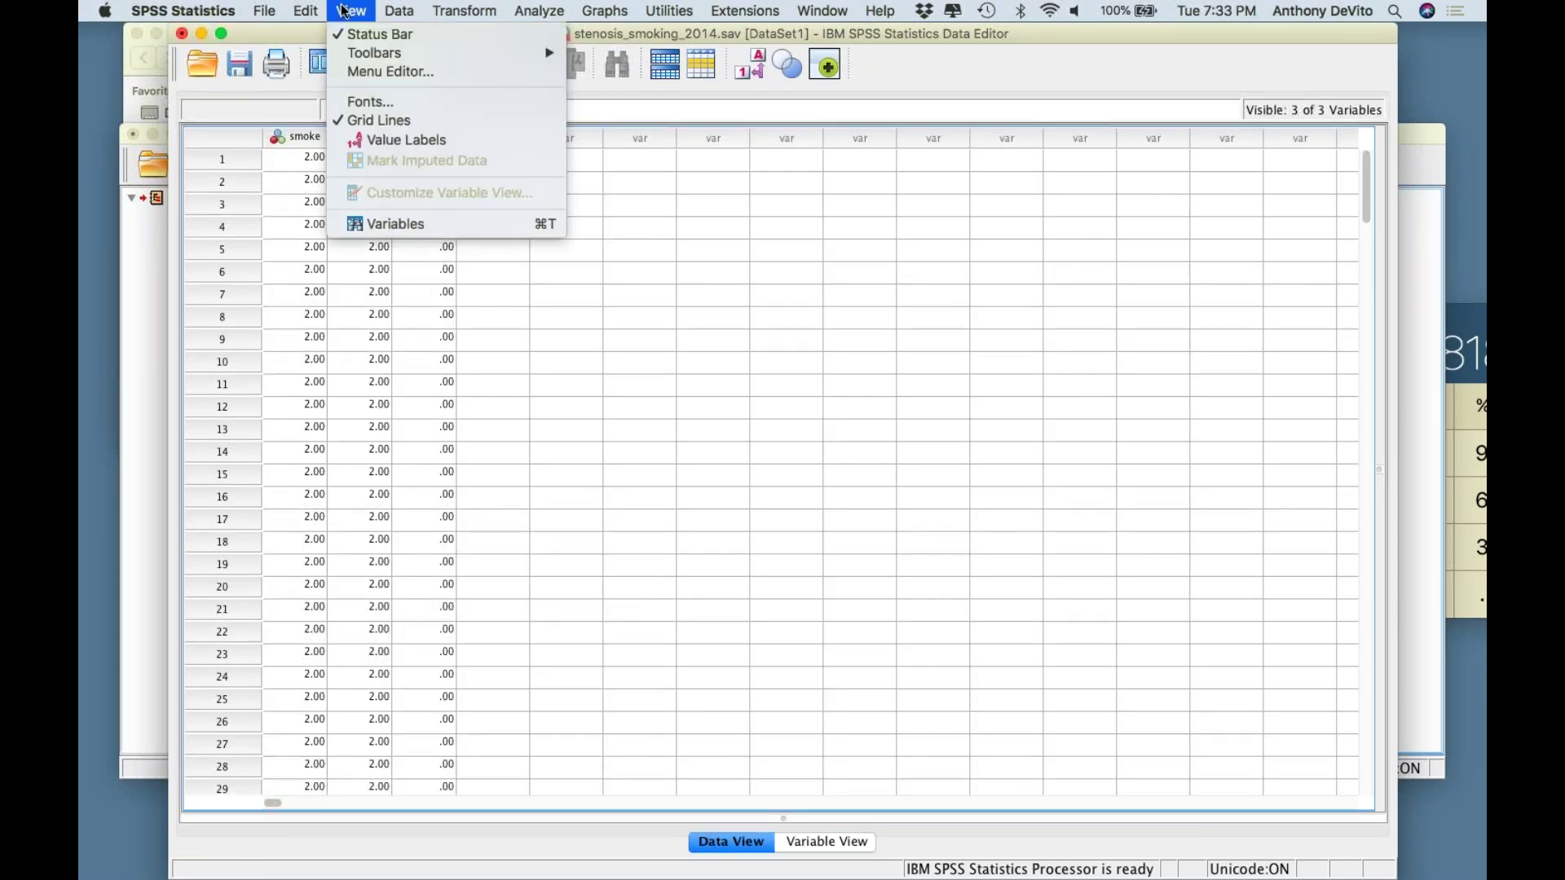
click(368, 144)
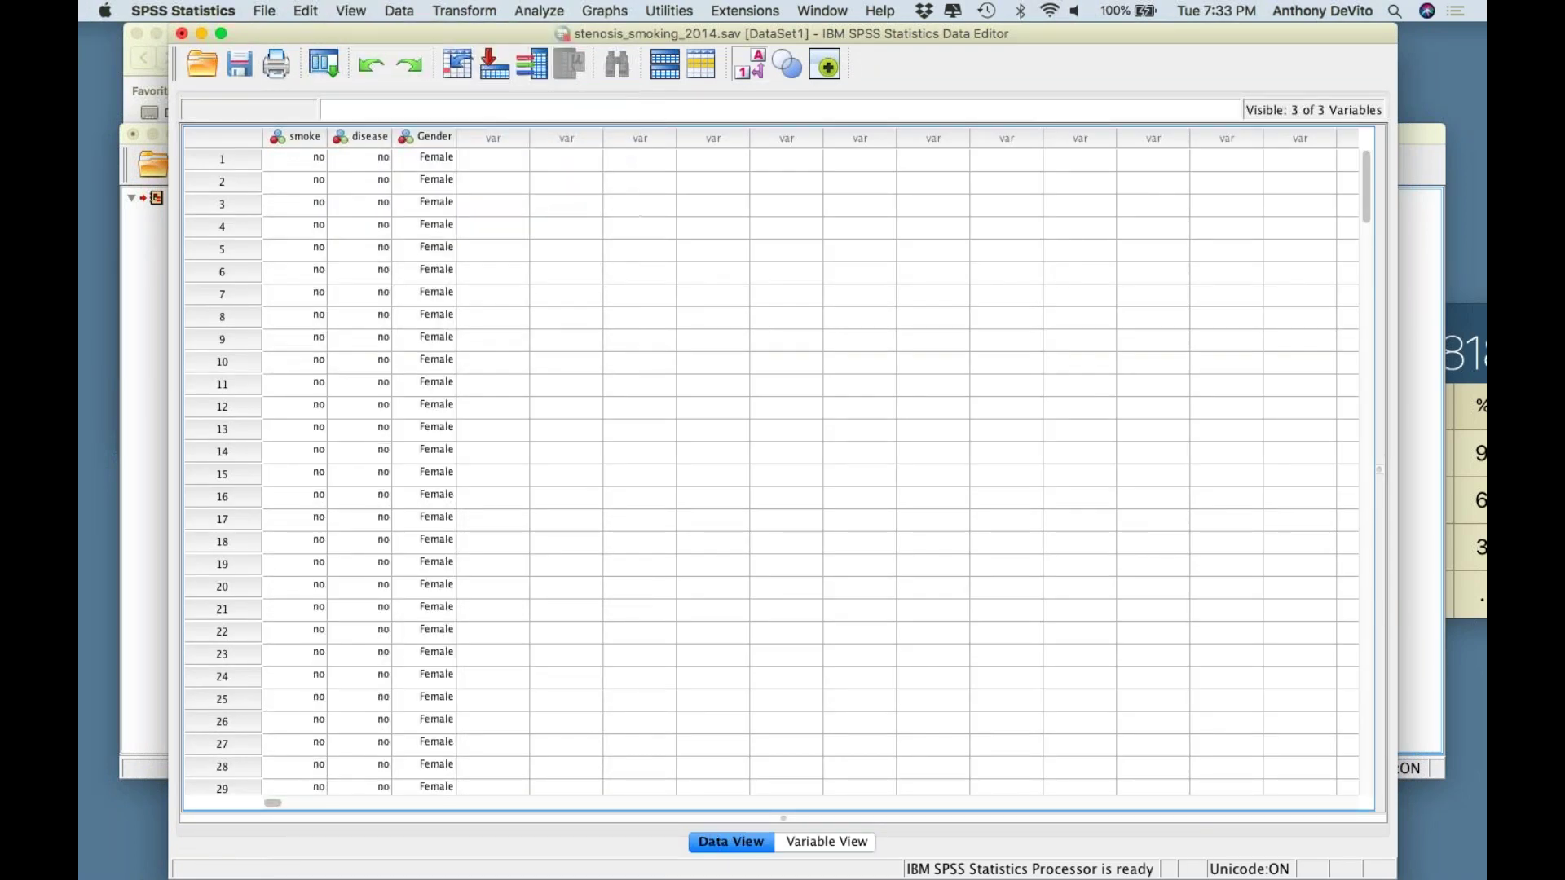
Look through the labelled records, highlighting case 124 to read its smoking, disease and gender values
scroll(497, 372, down, 20)
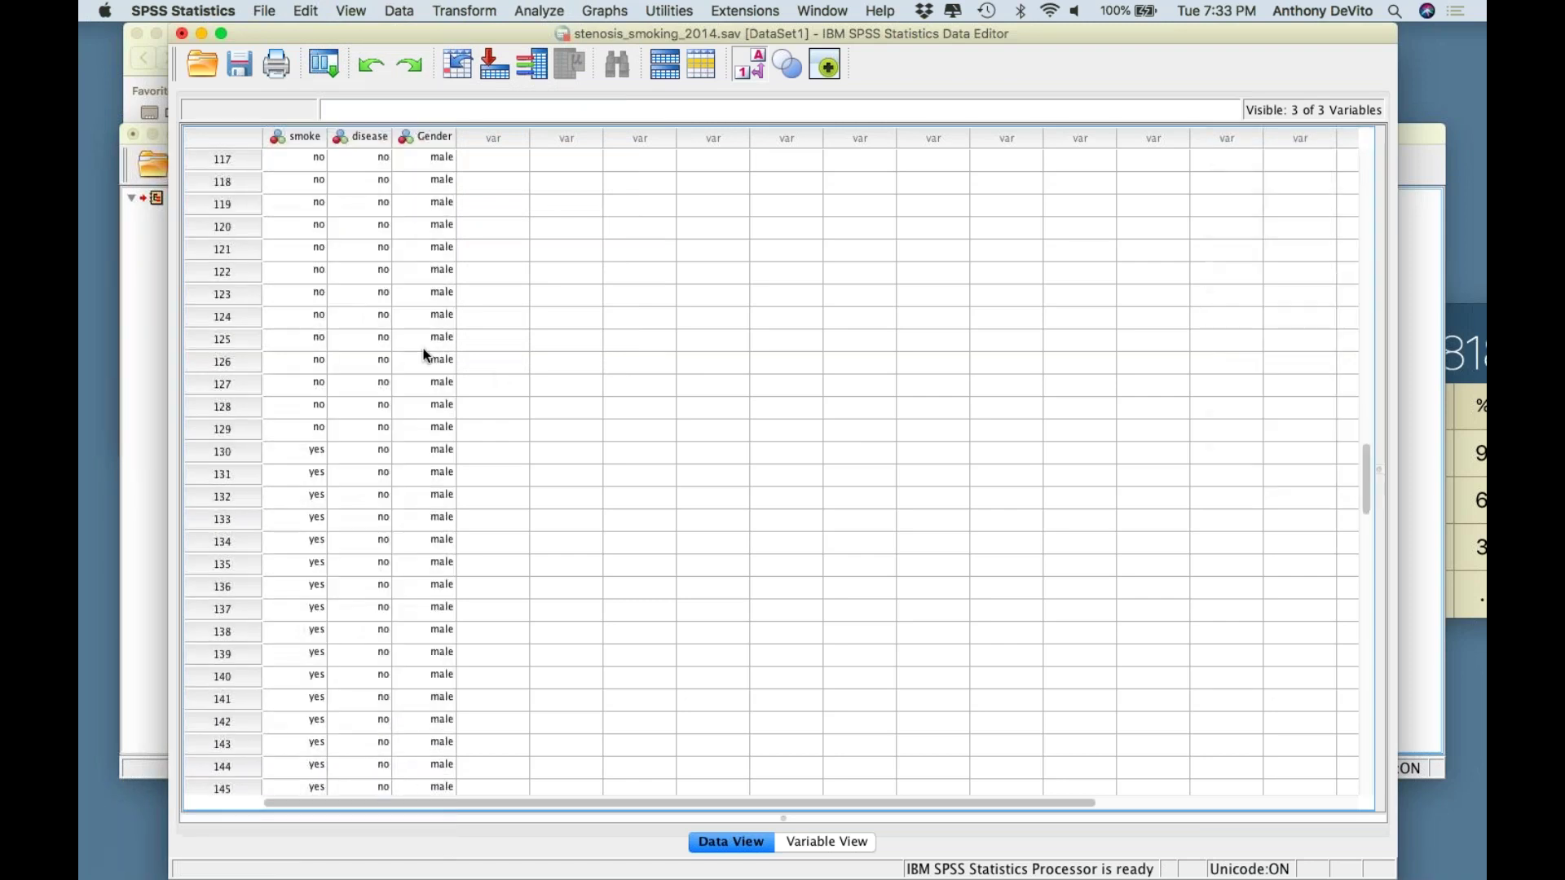
click(226, 316)
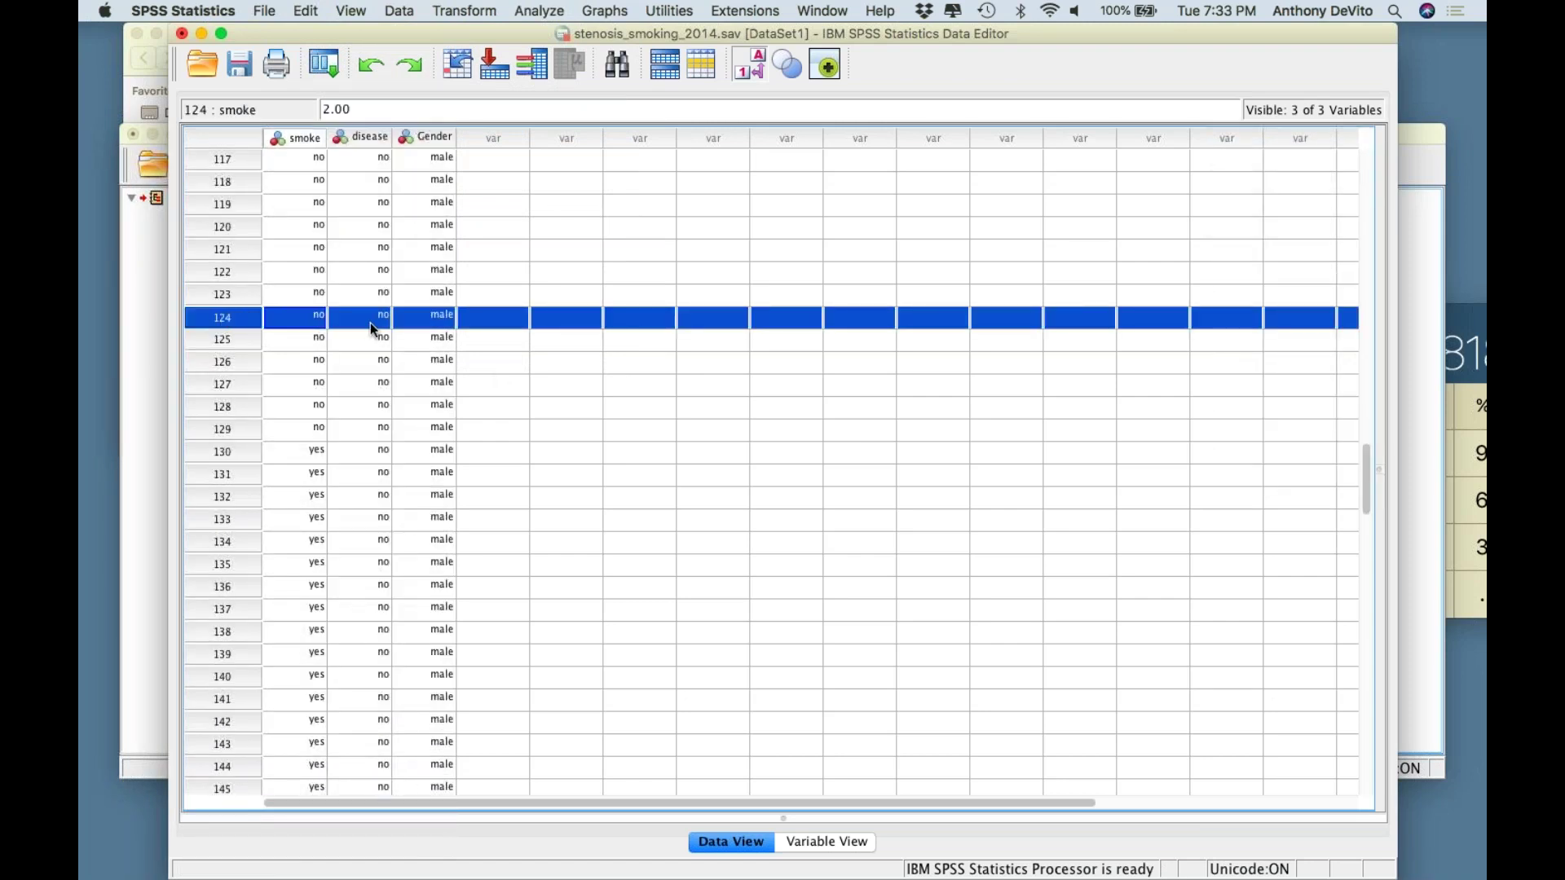
scroll(394, 647, down, 20)
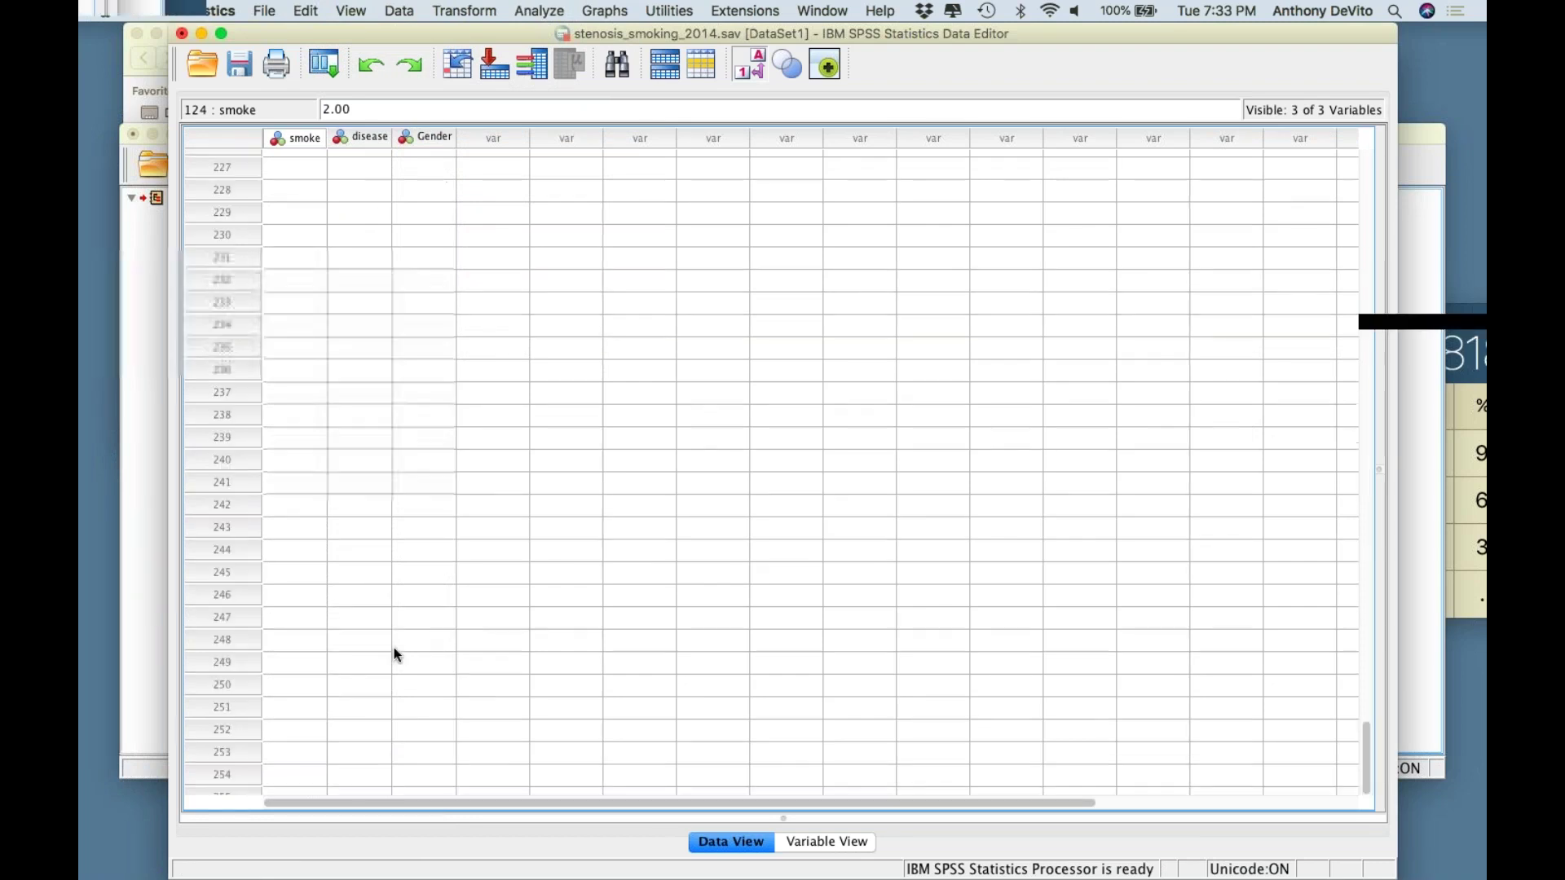
scroll(316, 554, up, 20)
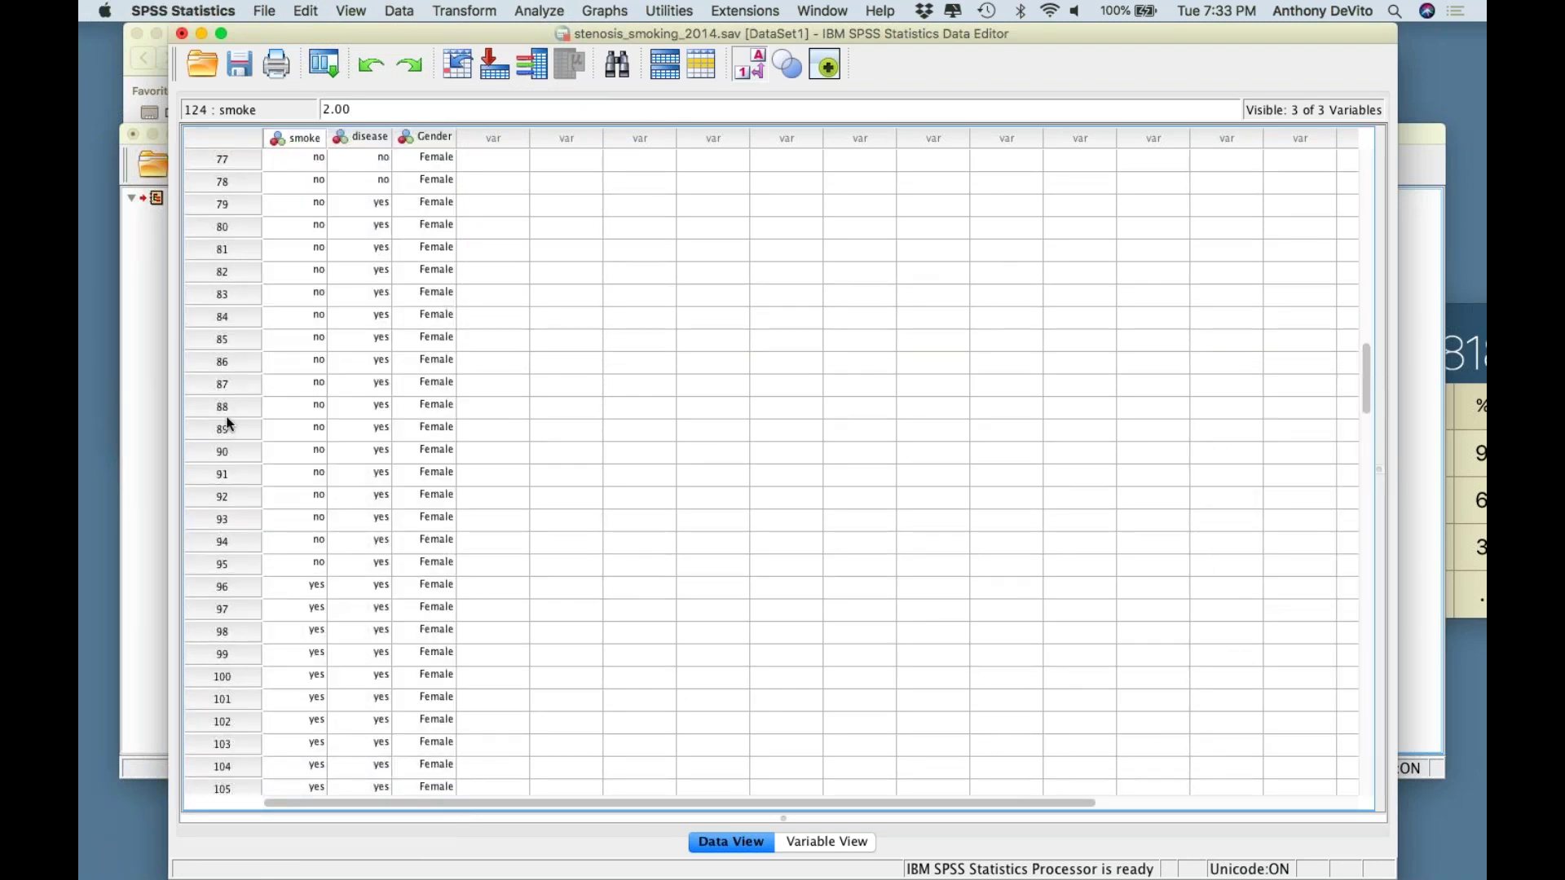
Highlight case 88 in the data records to read its smoking, disease and gender values
click(222, 407)
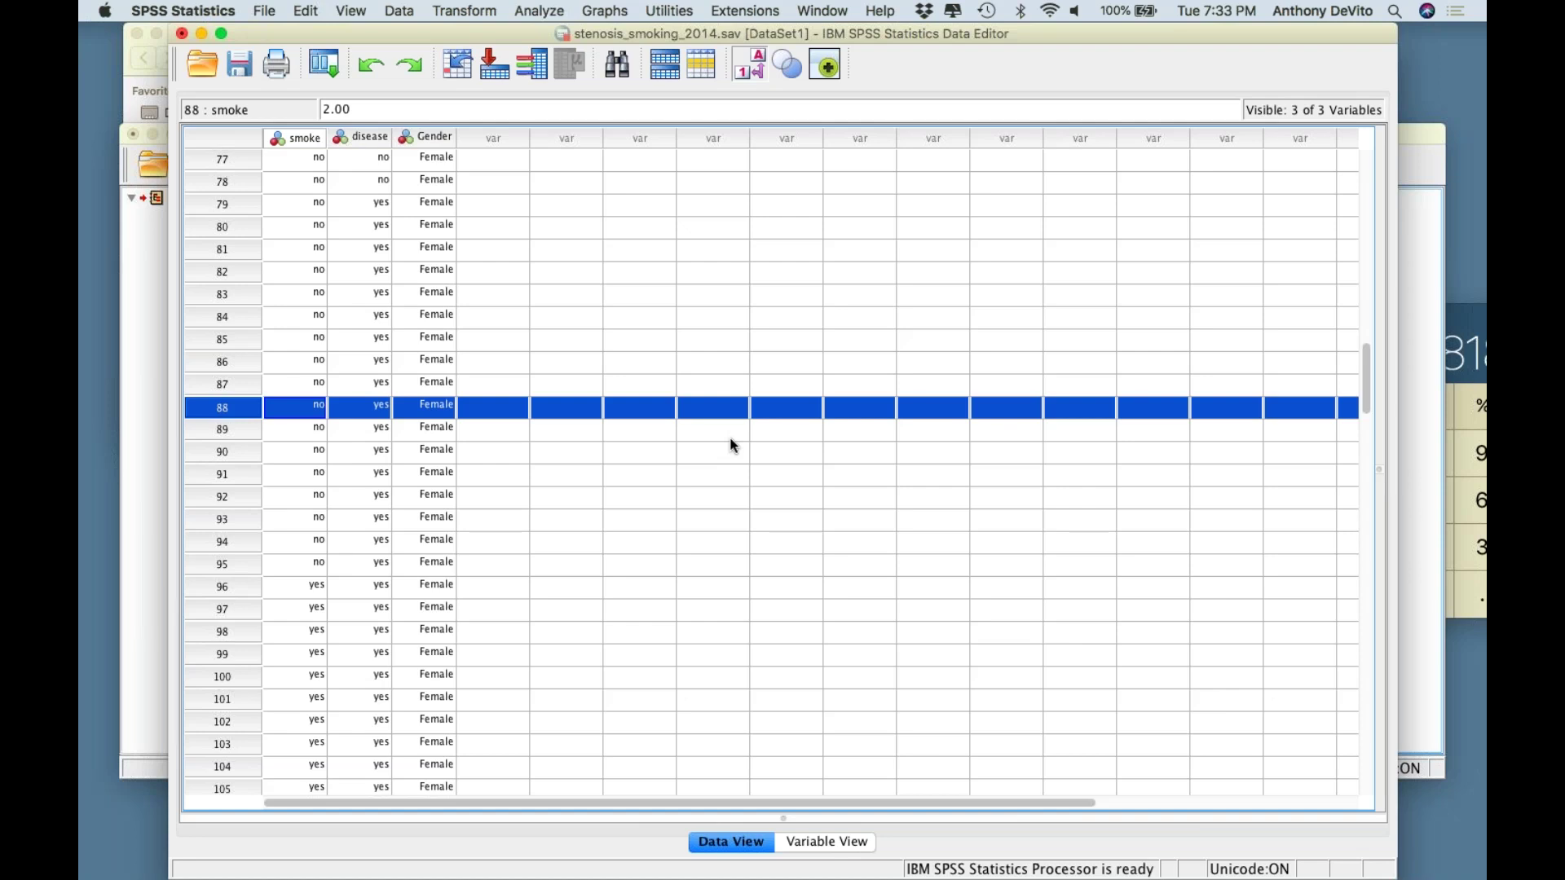
click(721, 244)
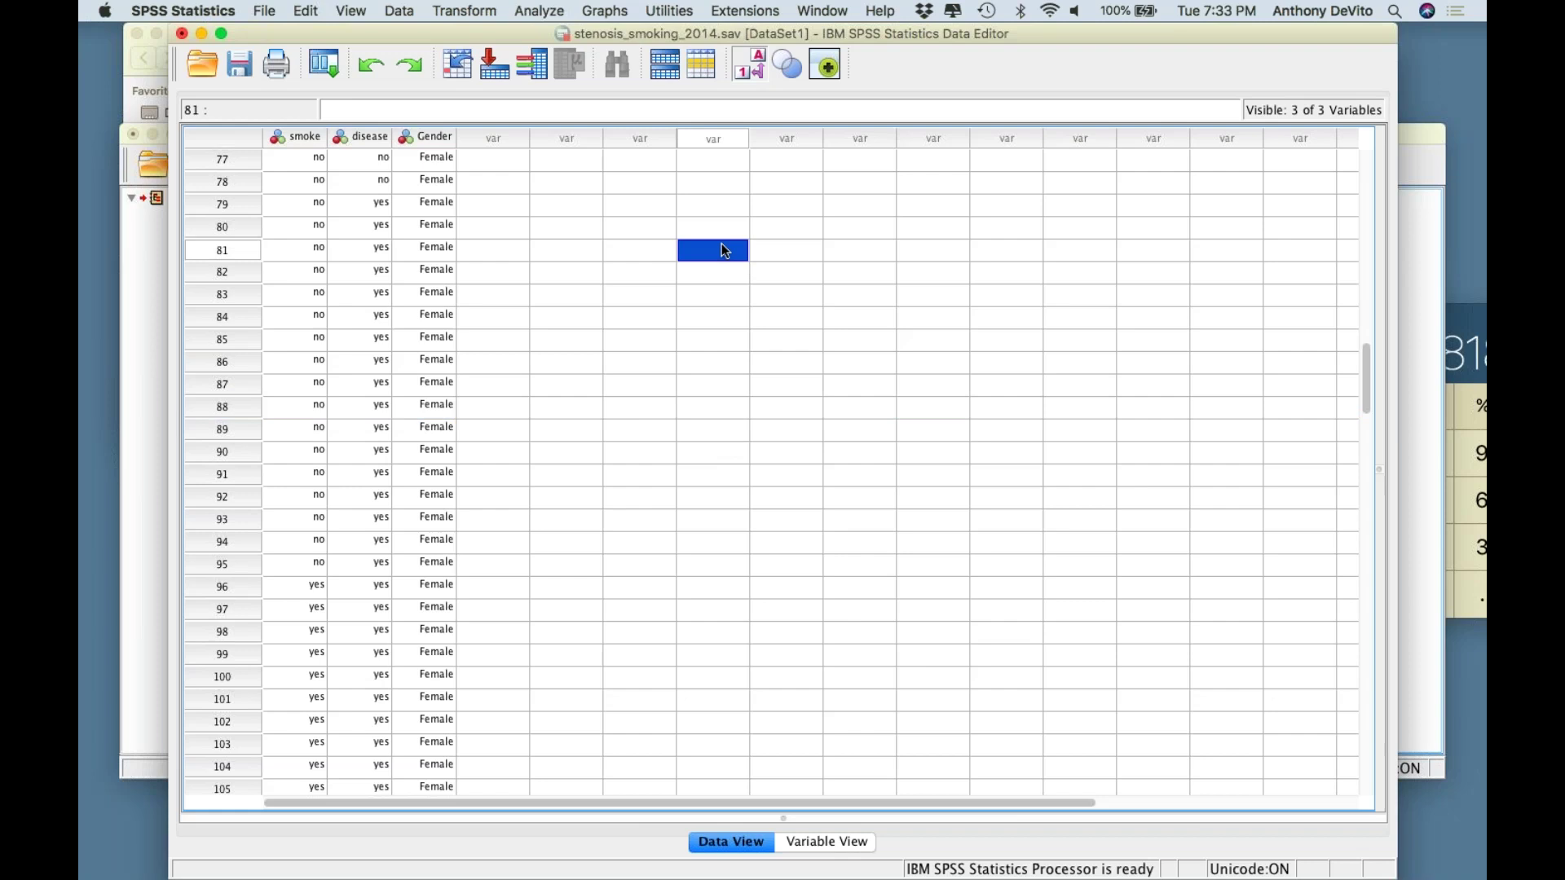
Set up a Crosstabs analysis with gender as the row variable and presence of aortic stenosis as the column variable
click(541, 10)
click(541, 10)
click(541, 8)
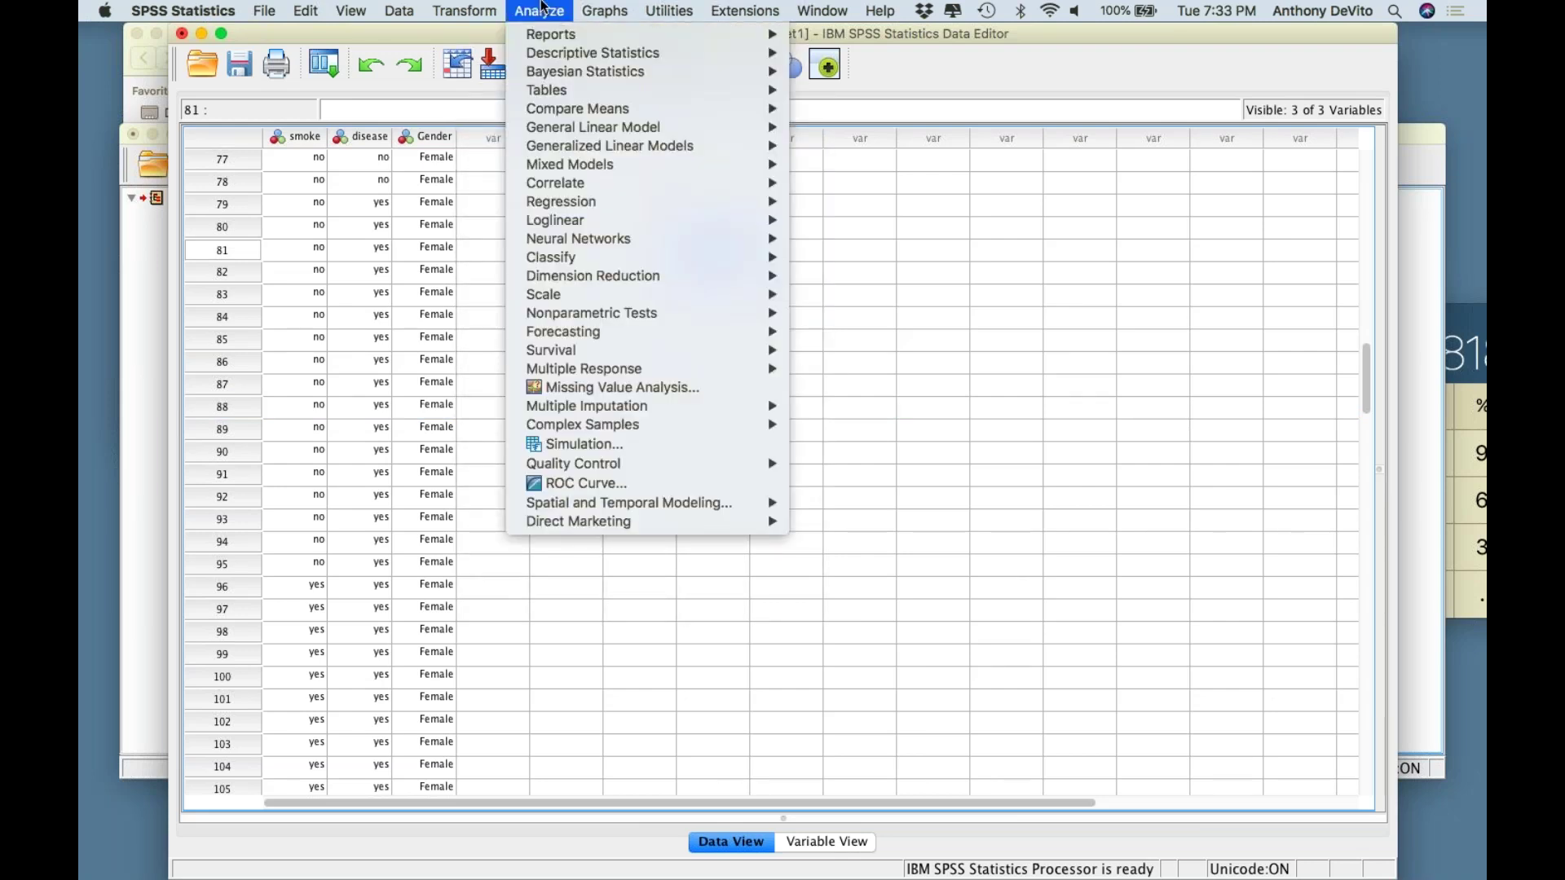
mouse_move(539, 54)
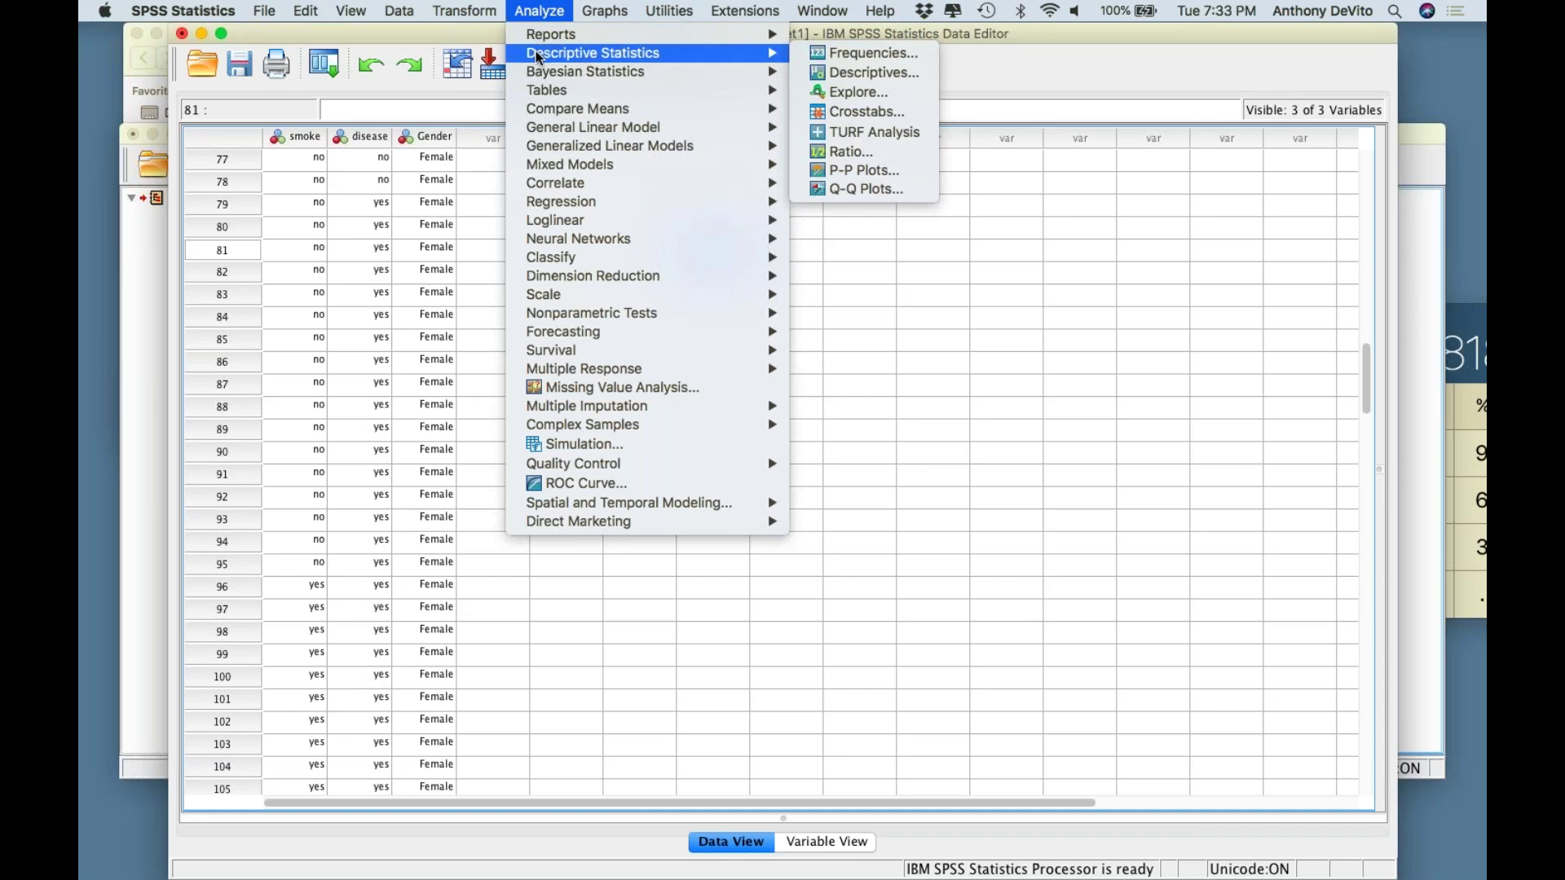
click(835, 111)
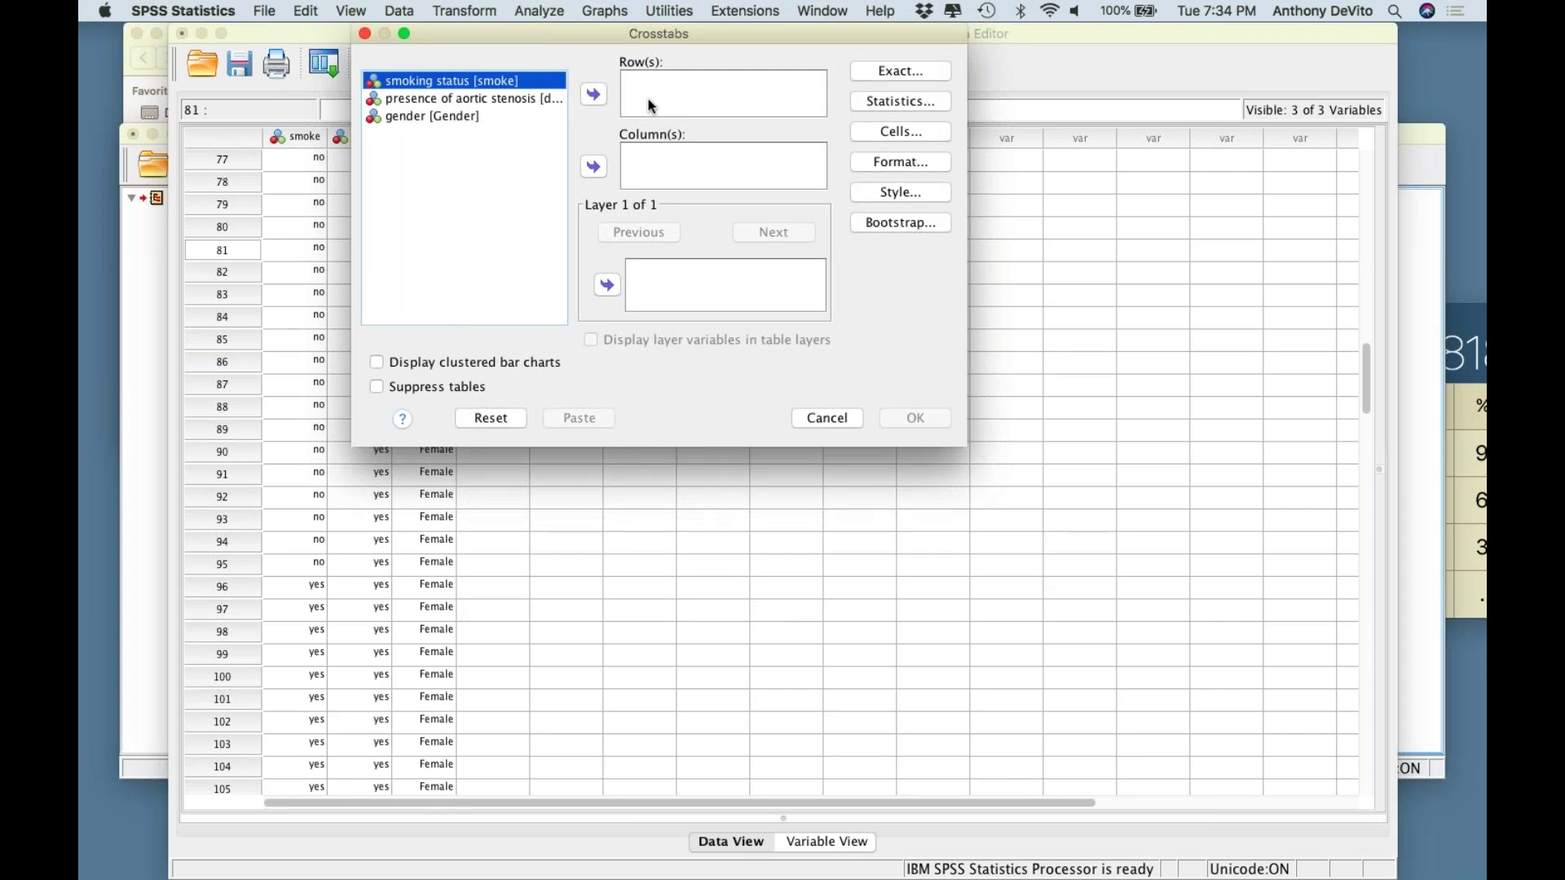
click(416, 119)
click(377, 119)
click(595, 96)
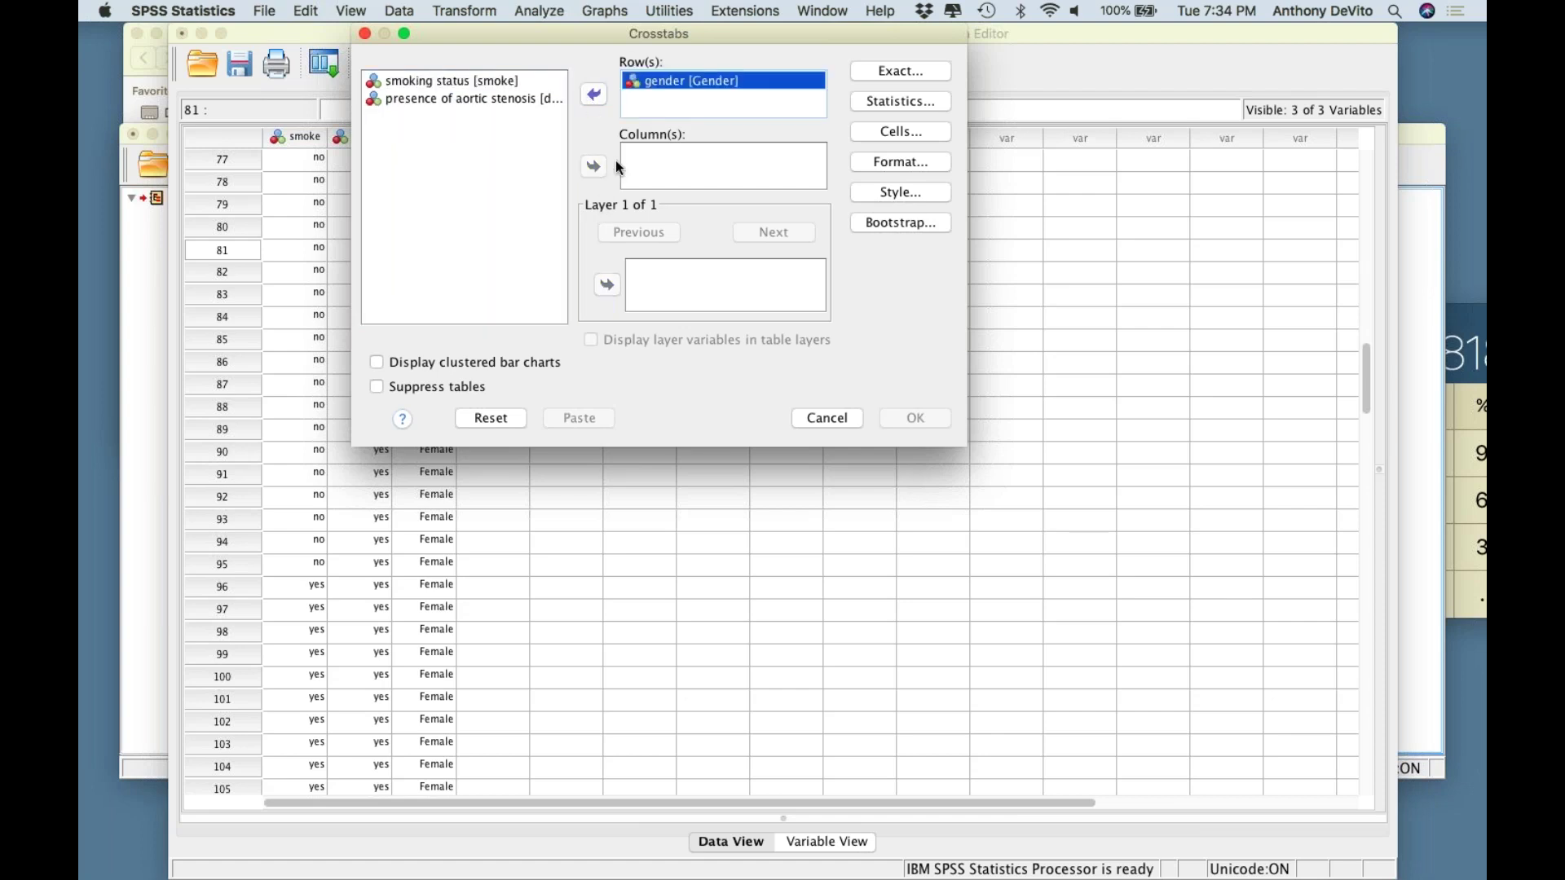
click(448, 100)
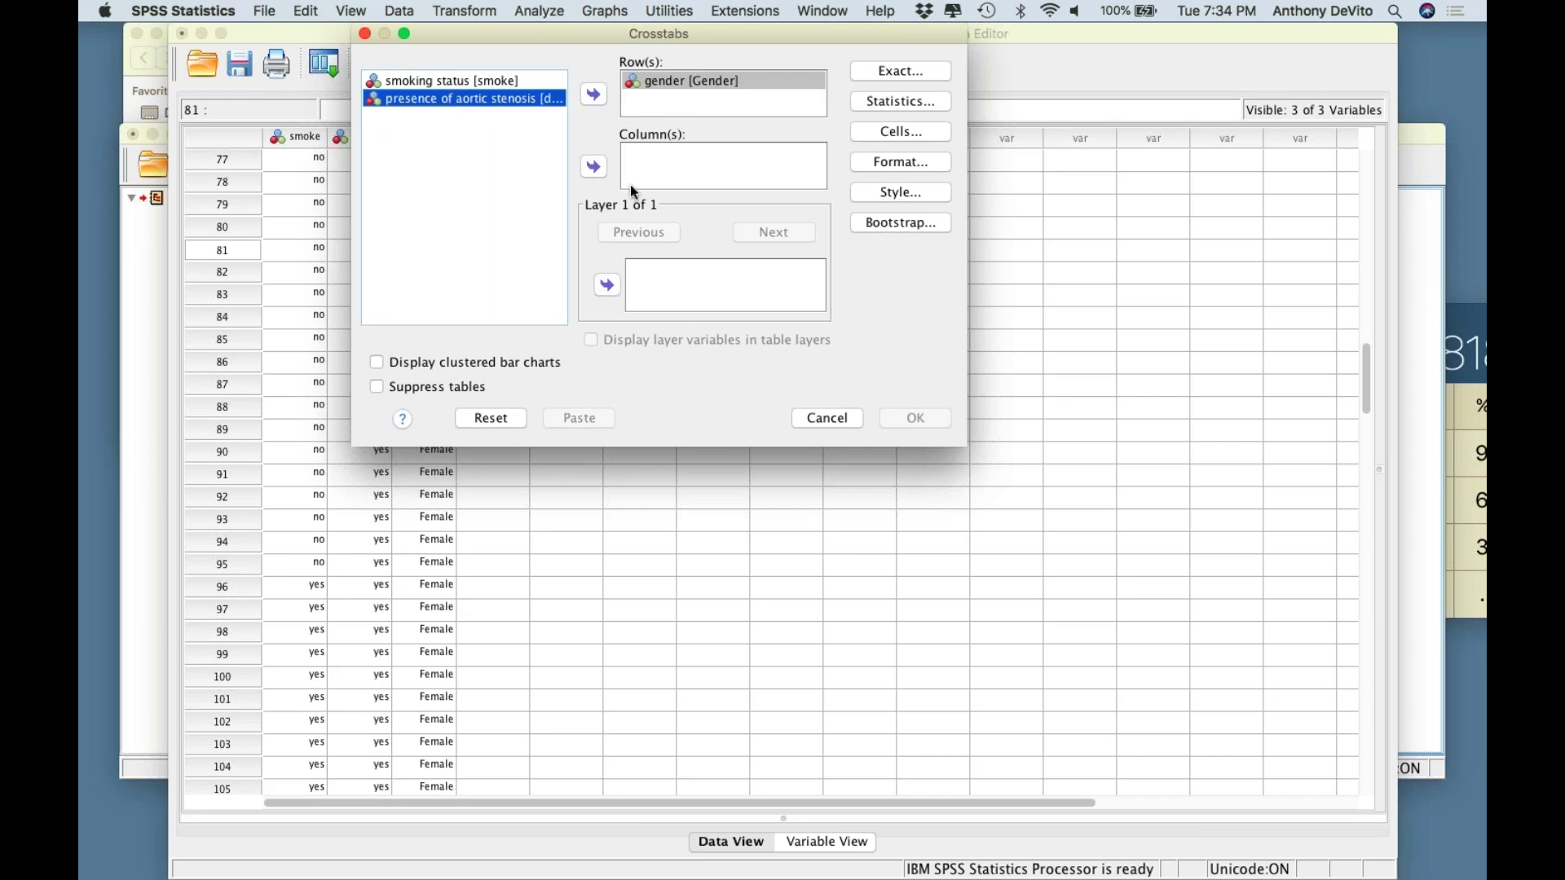
click(594, 167)
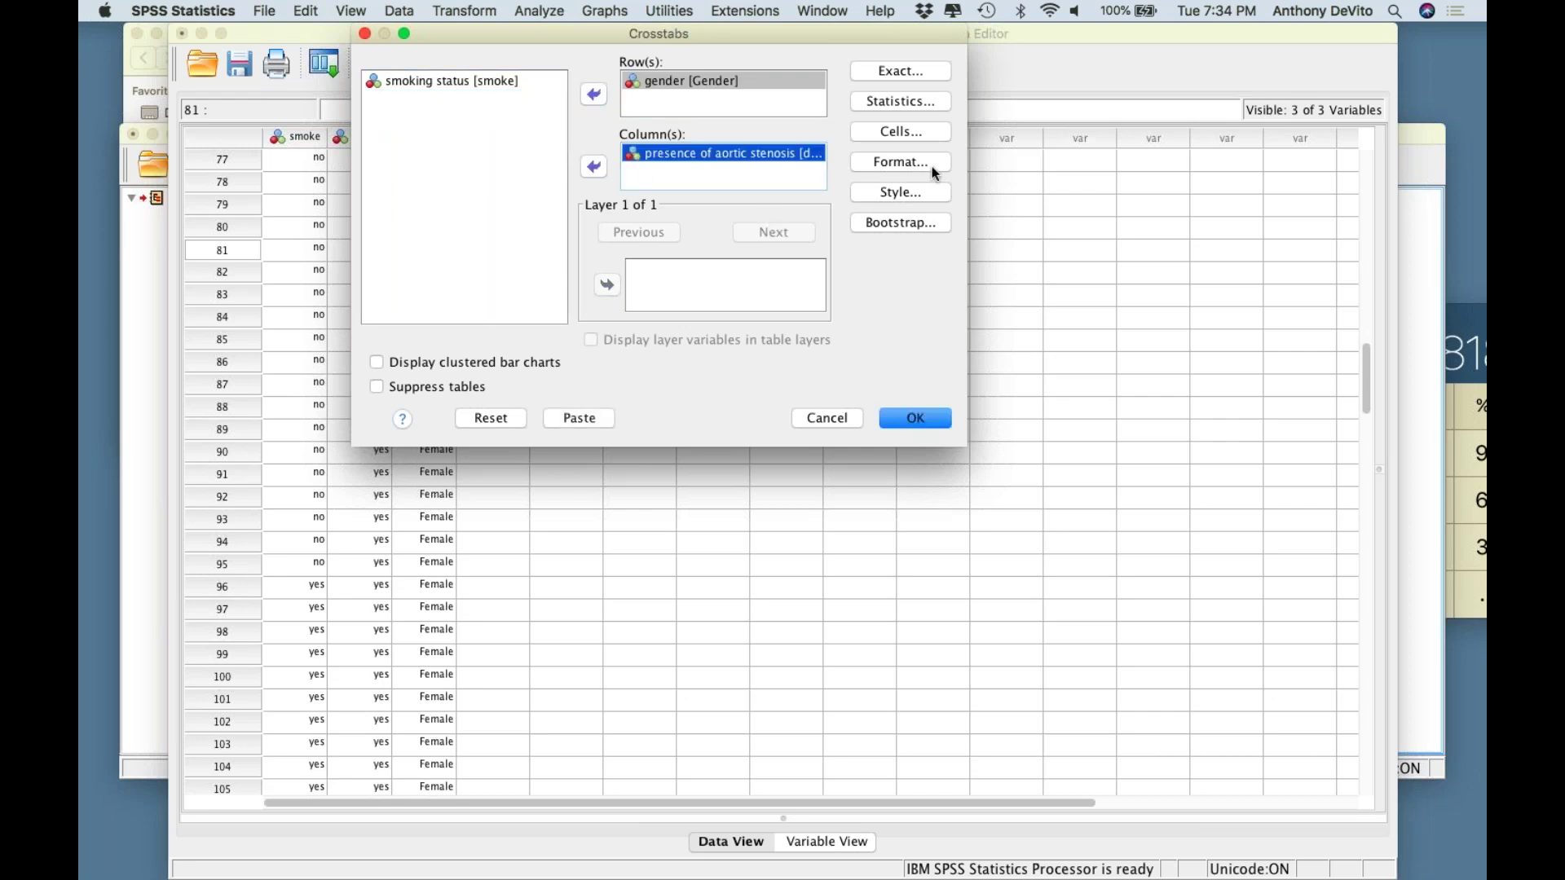
Review the crosstab's exact test options and available statistics, closing them without selecting anything
click(924, 70)
click(666, 372)
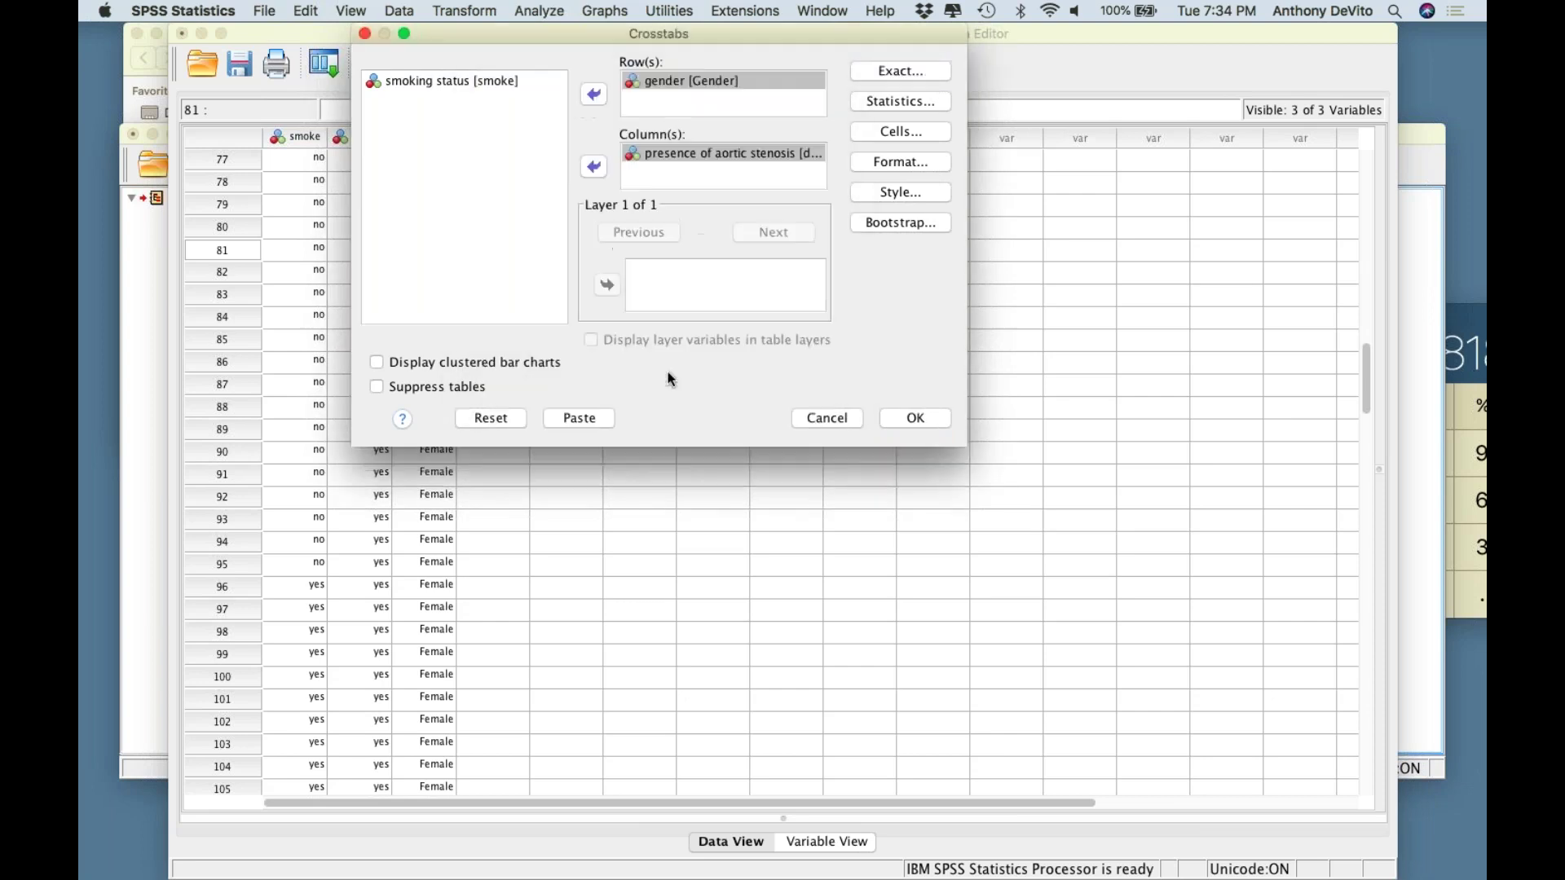
click(925, 100)
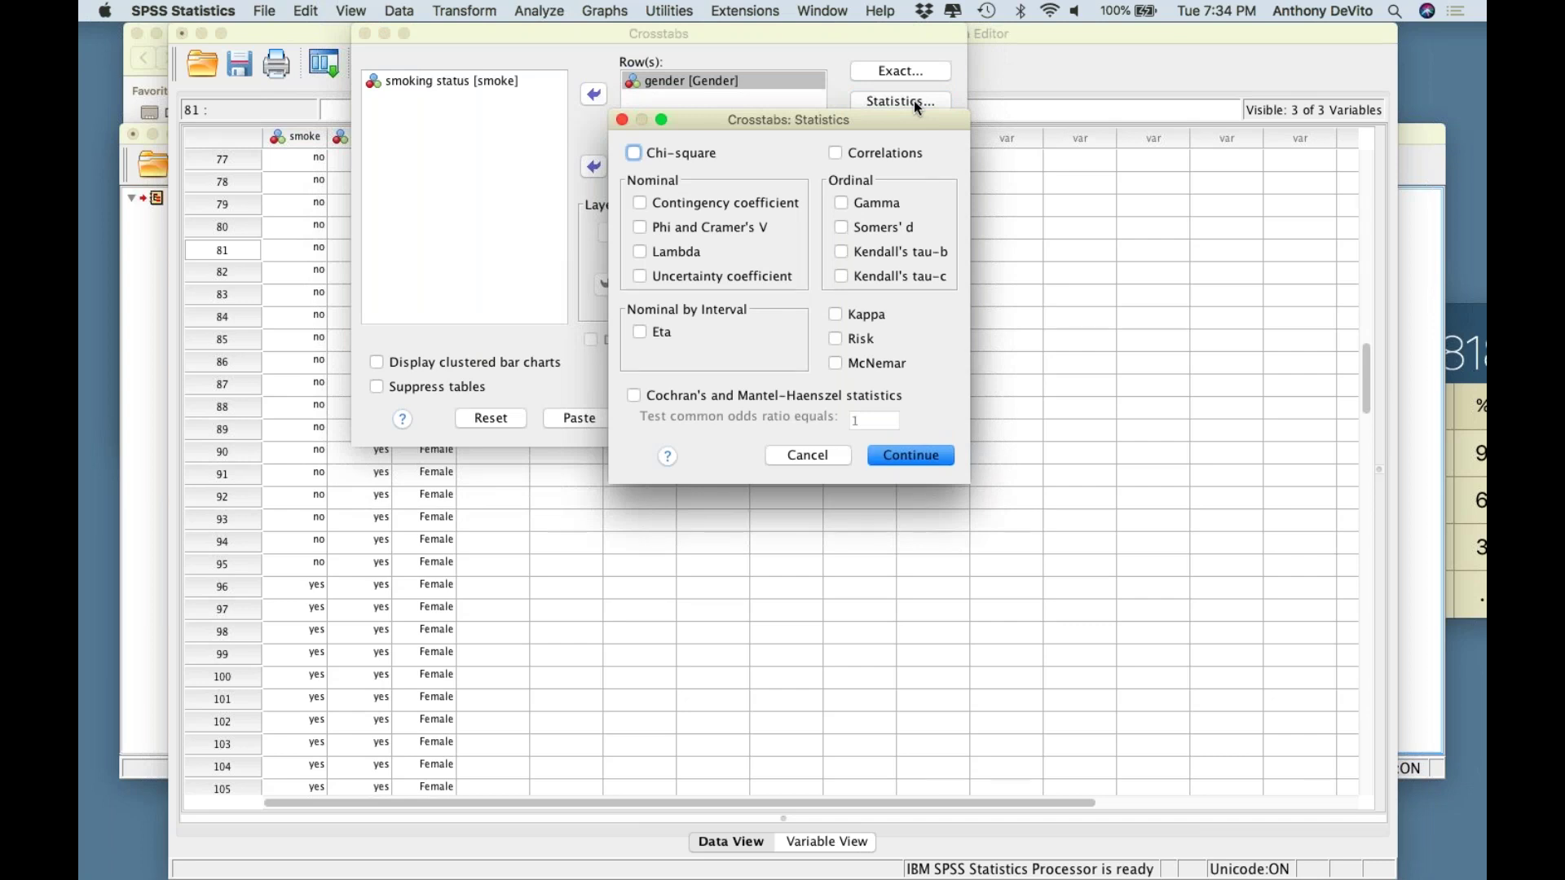
drag(778, 115, 977, 168)
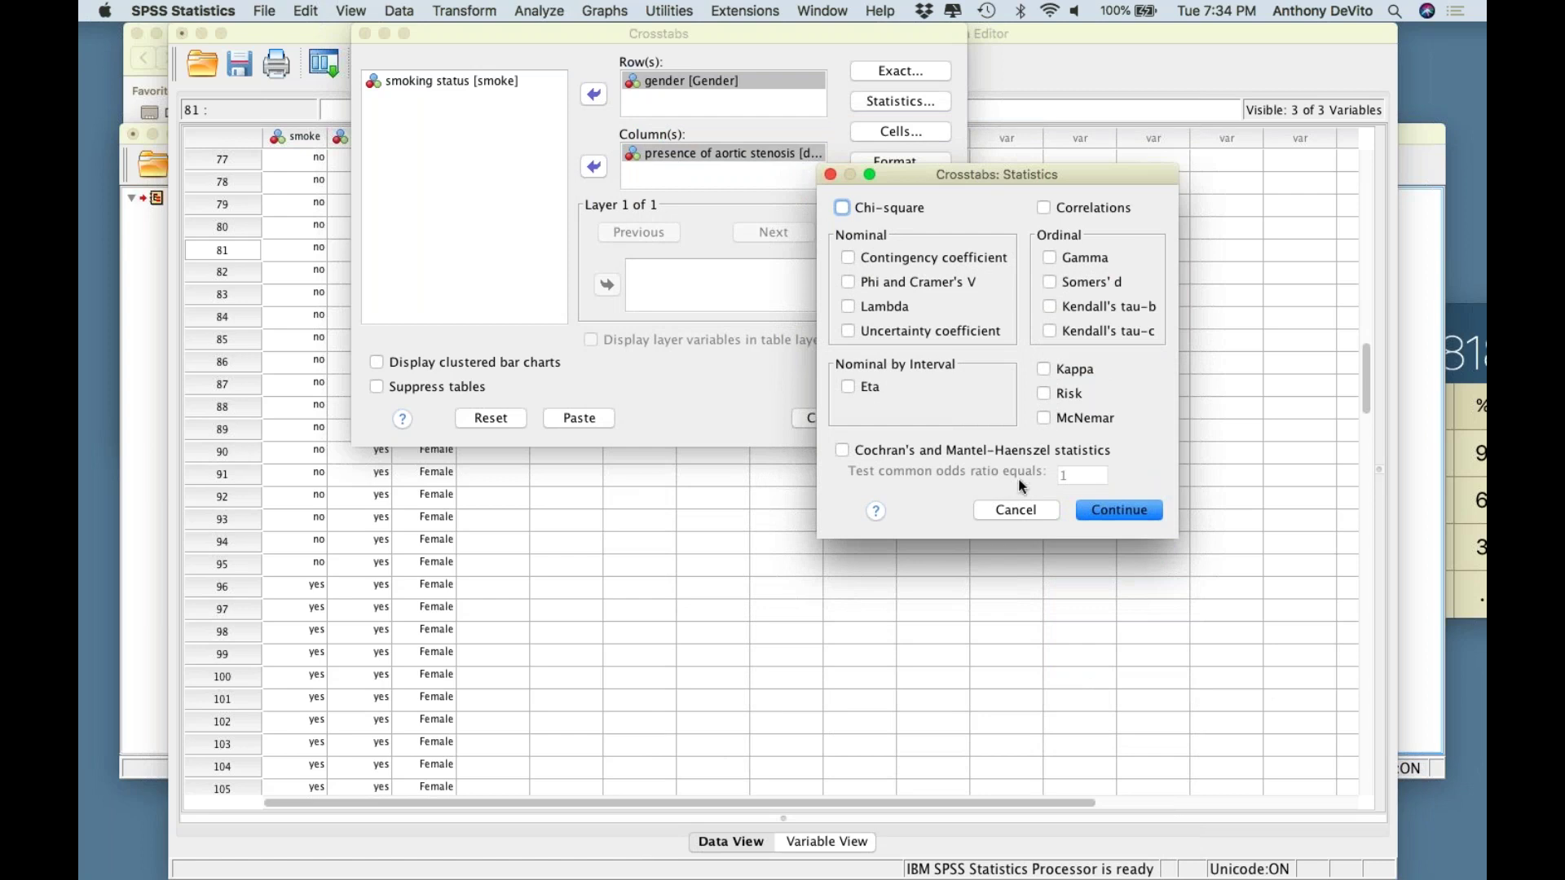
click(1019, 509)
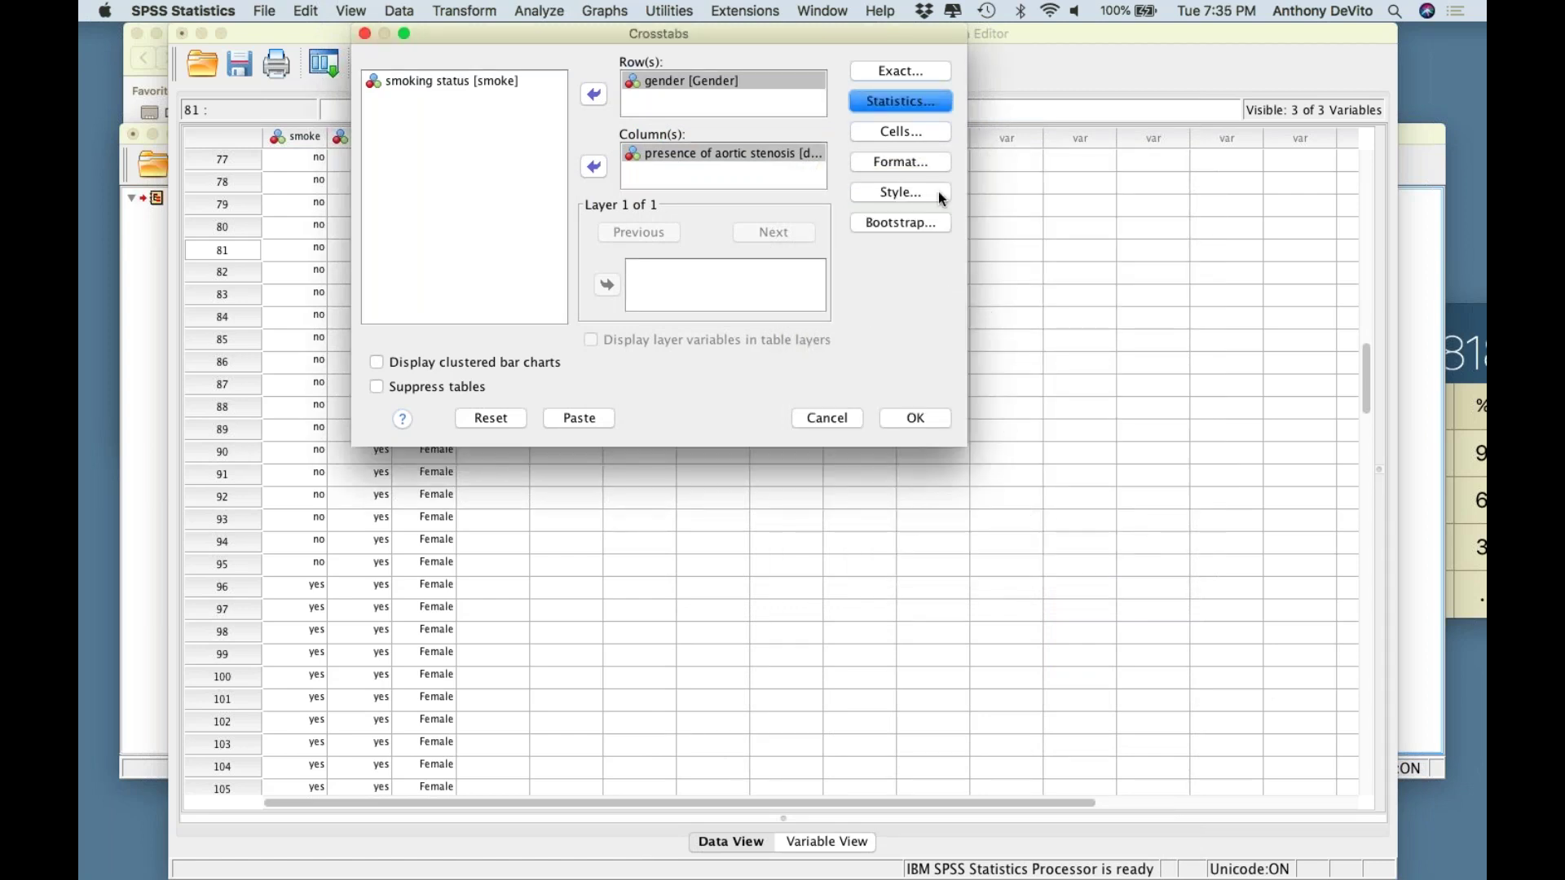
Add row percentages to the crosstab cells alongside the observed counts and run the analysis
click(908, 131)
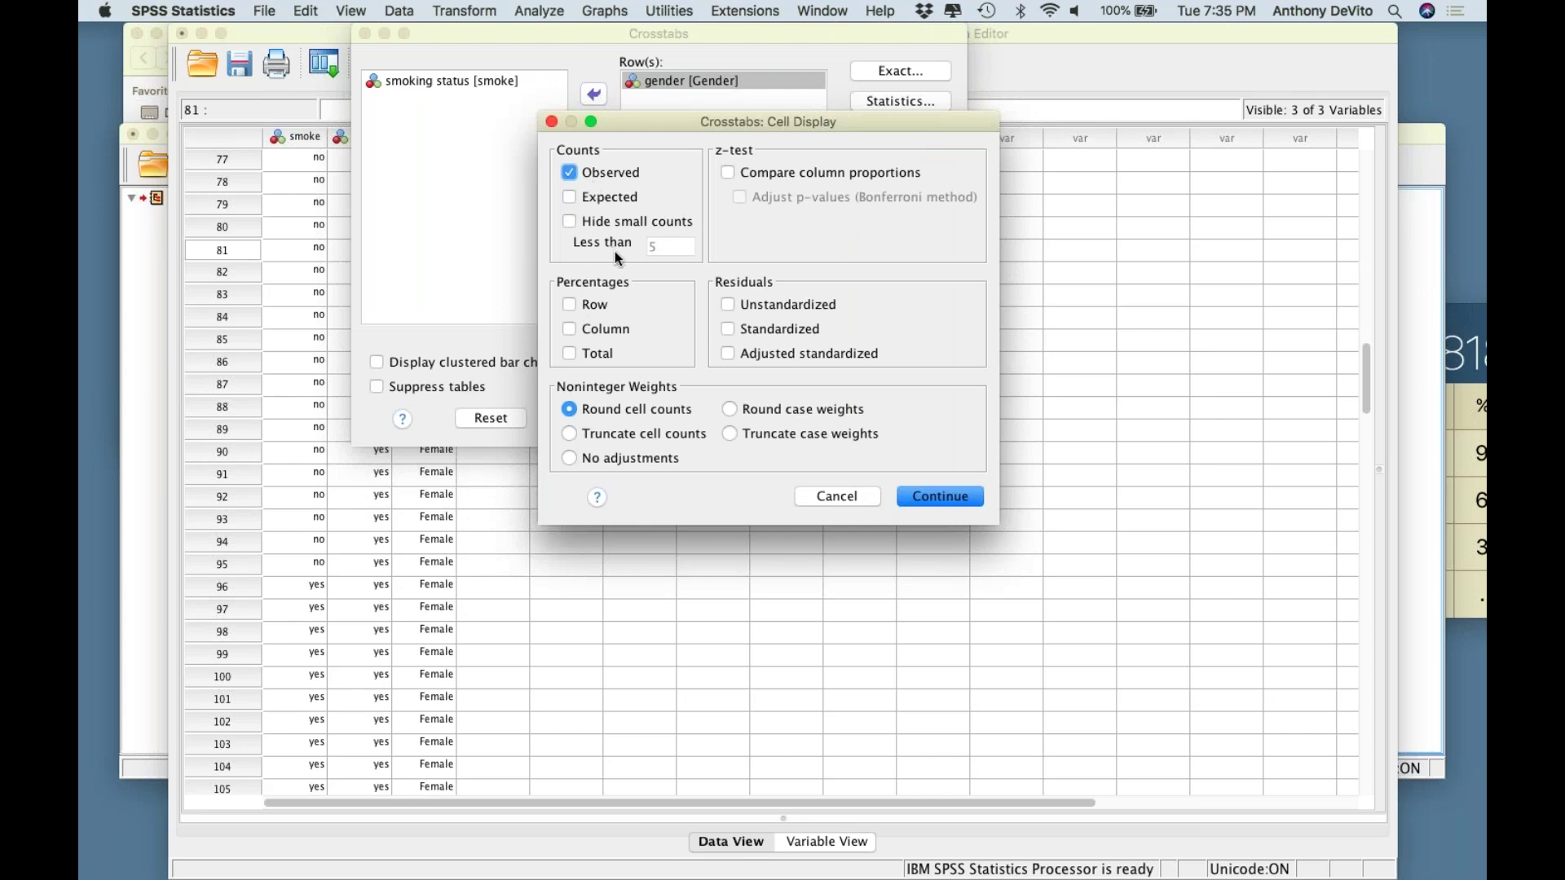
click(569, 306)
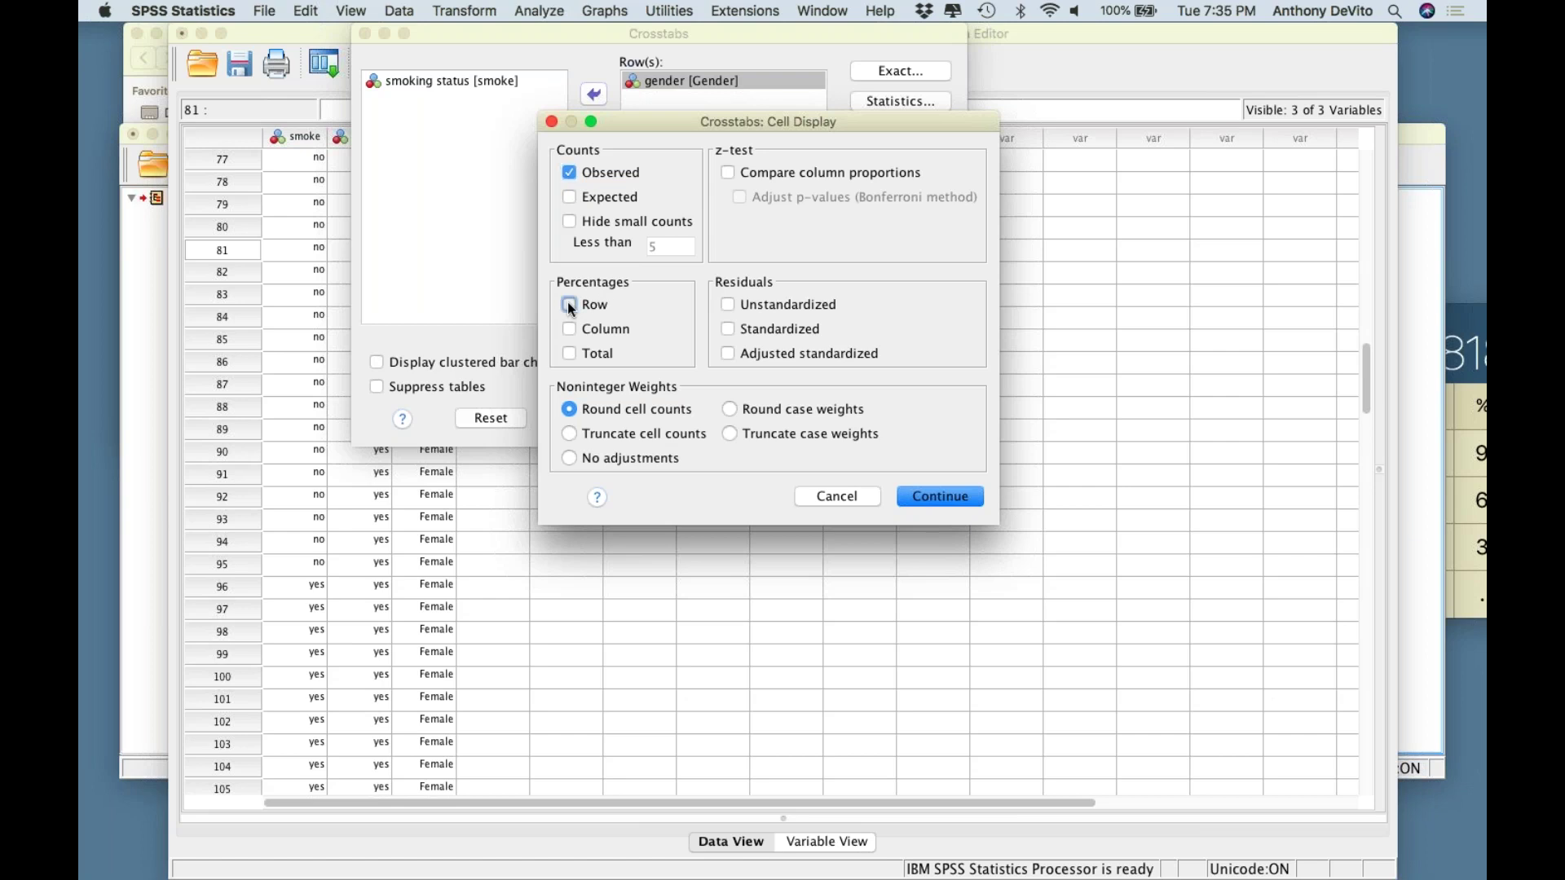
click(941, 501)
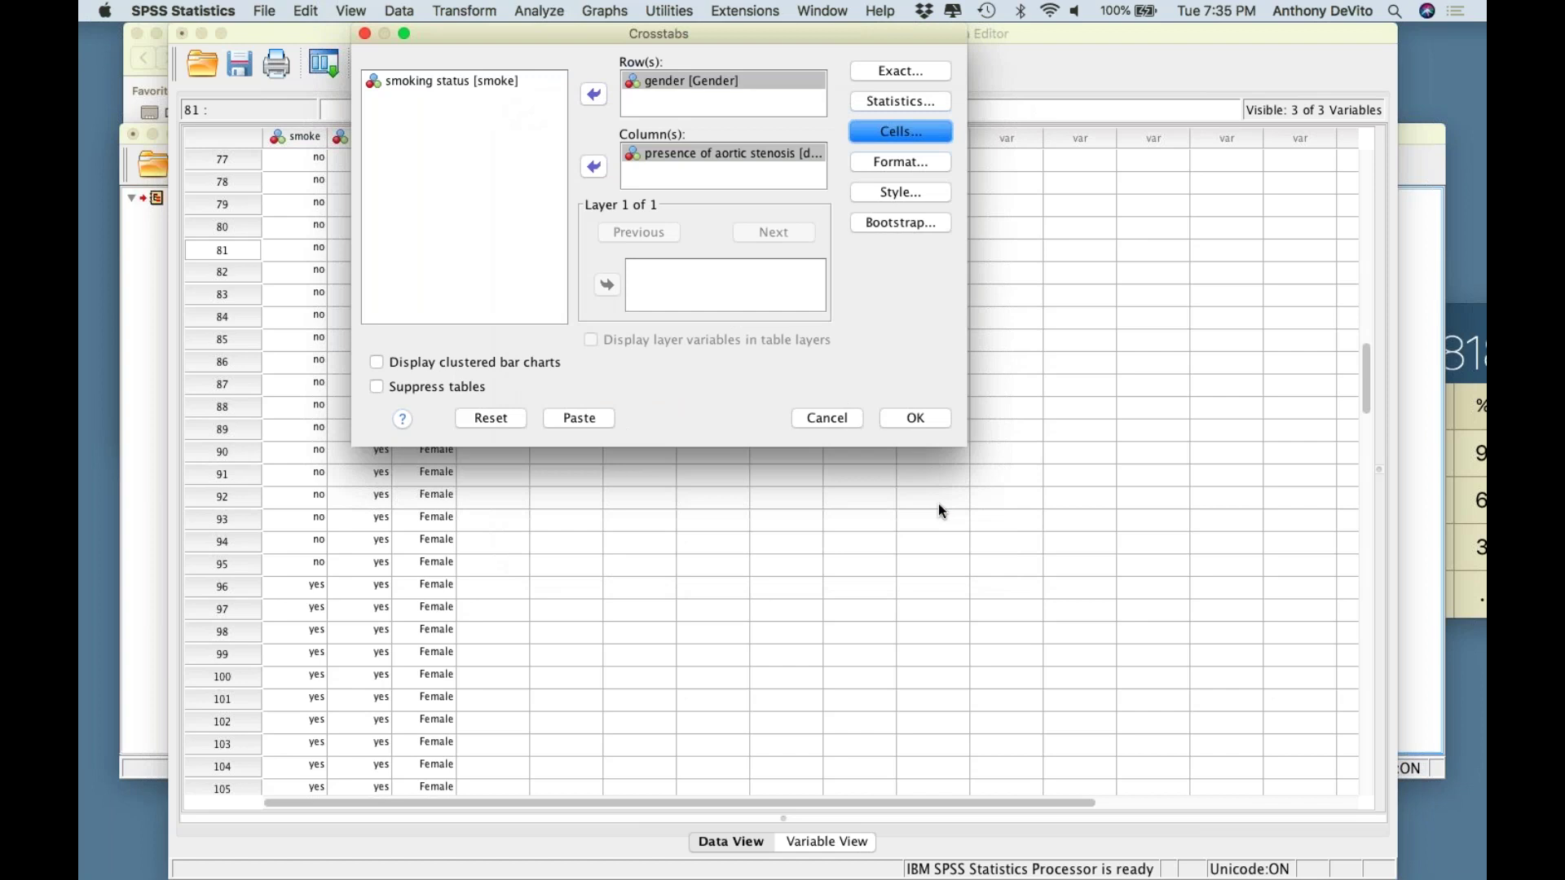
click(921, 419)
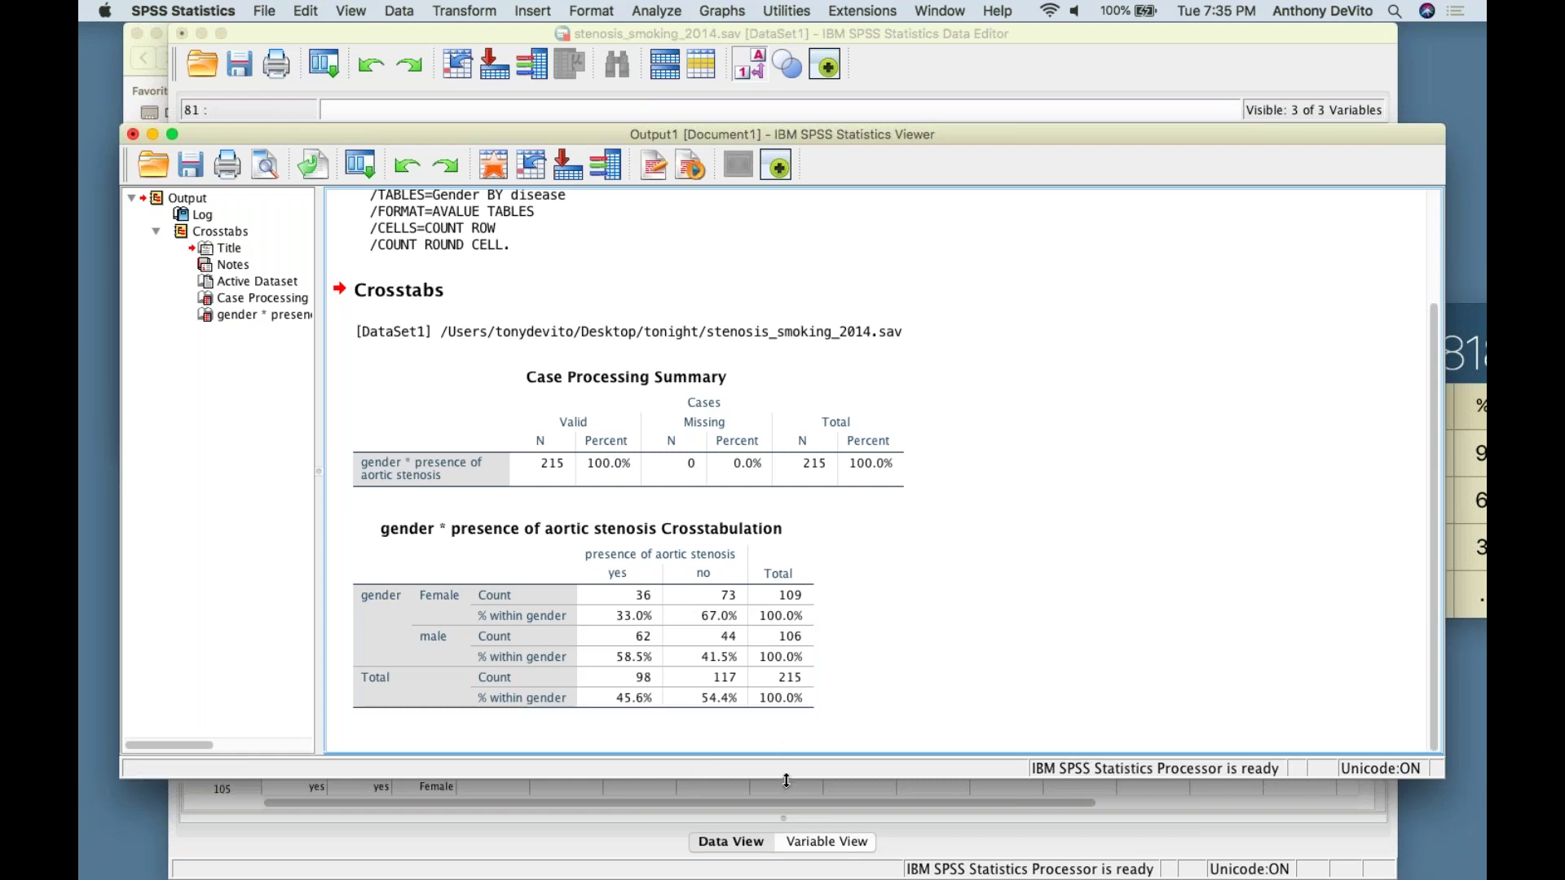
Shorten the output window and examine the gender by aortic stenosis table's counts and percentages within gender
drag(786, 780, 787, 532)
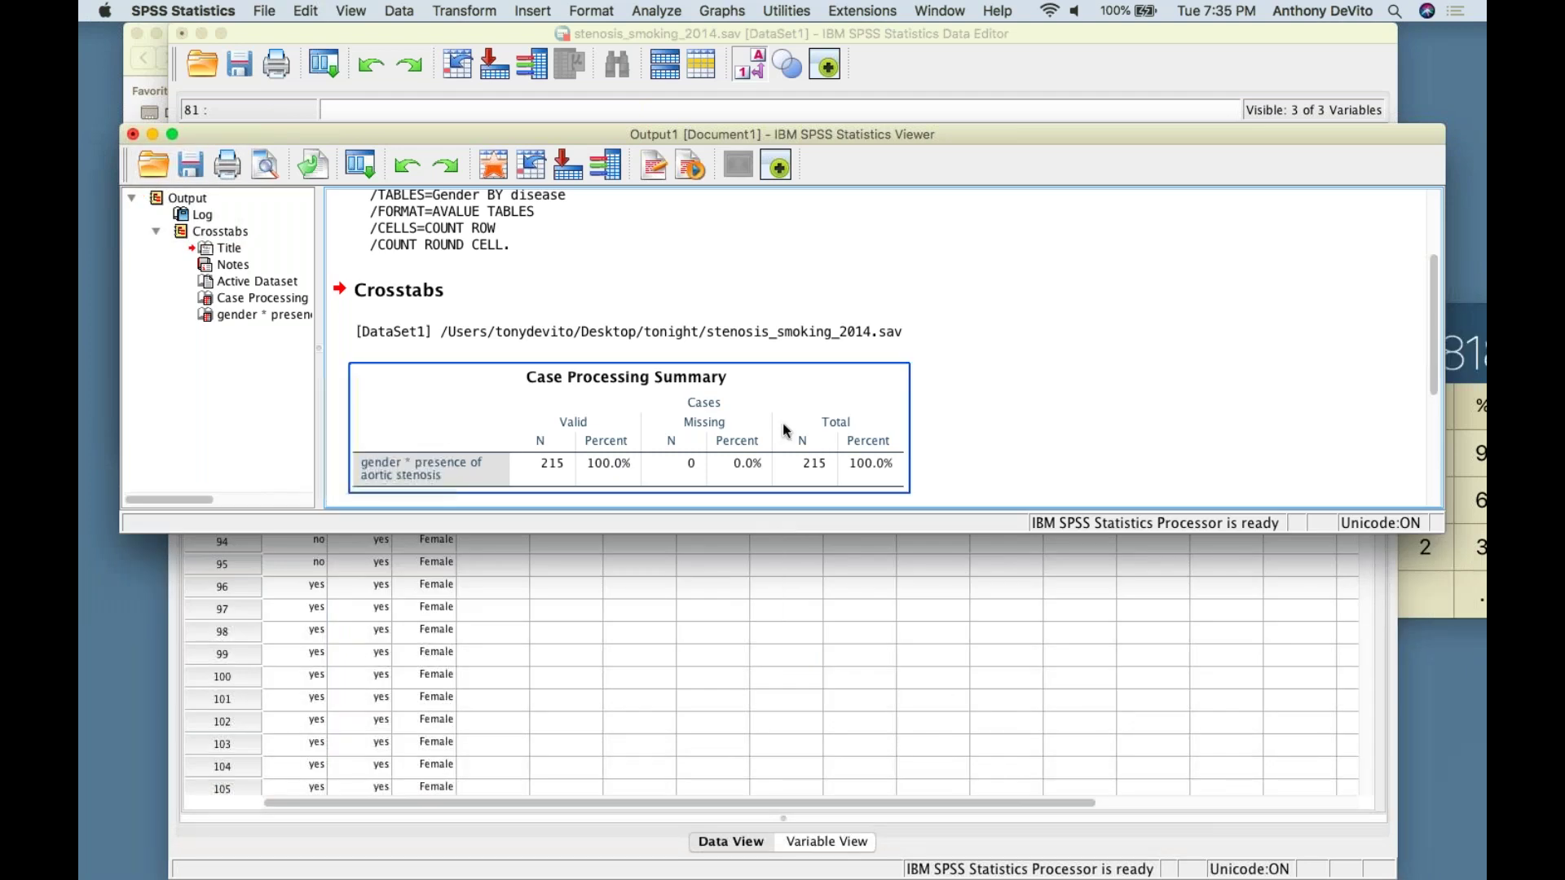
scroll(786, 430, down, 5)
scroll(787, 429, down, 1)
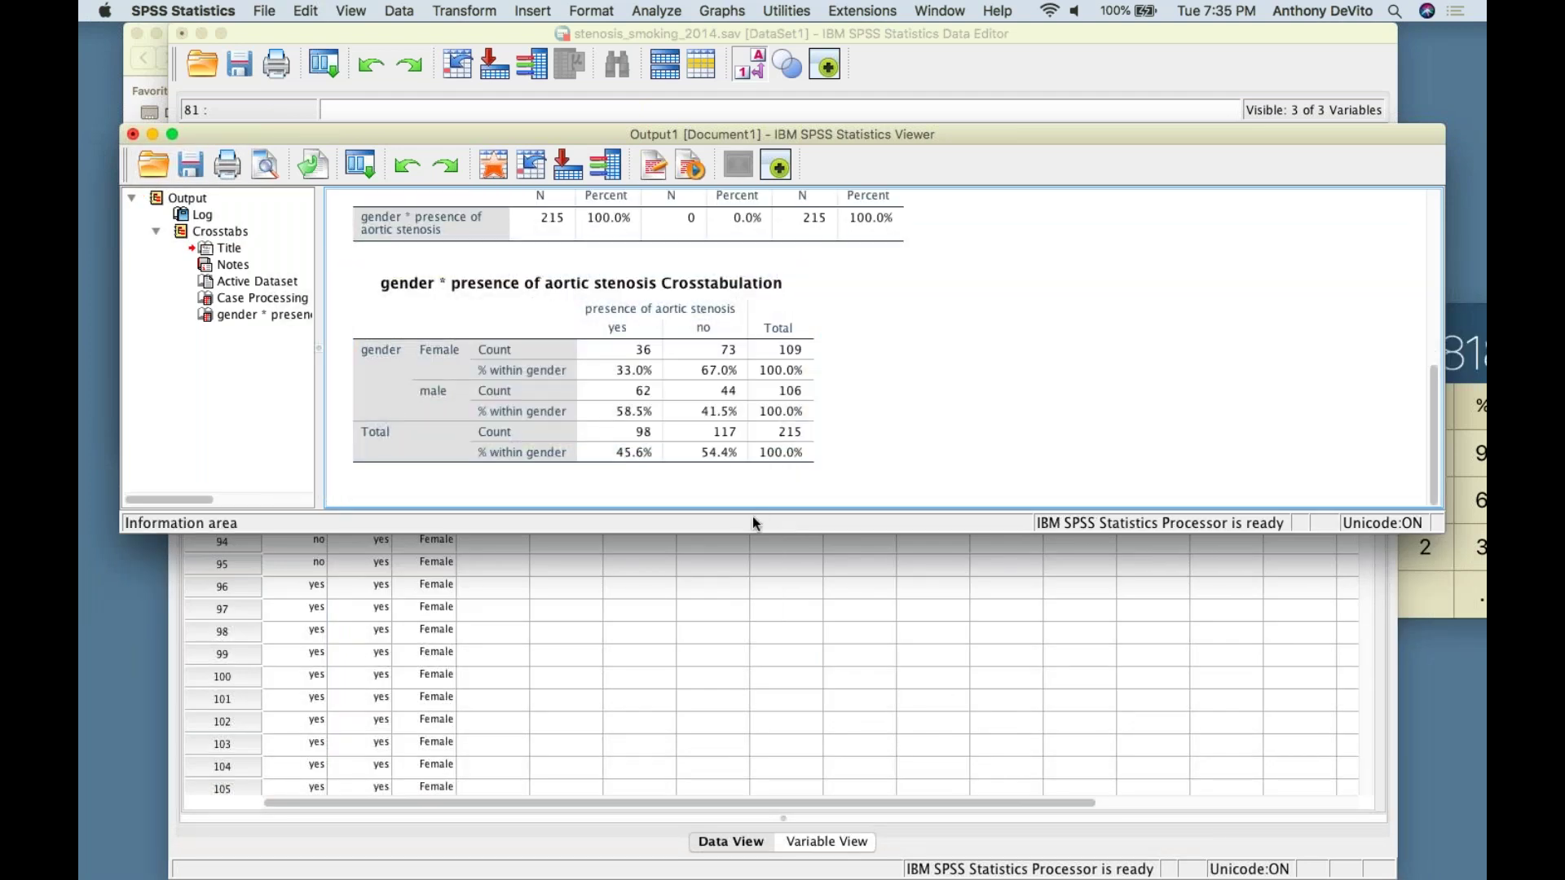
click(665, 413)
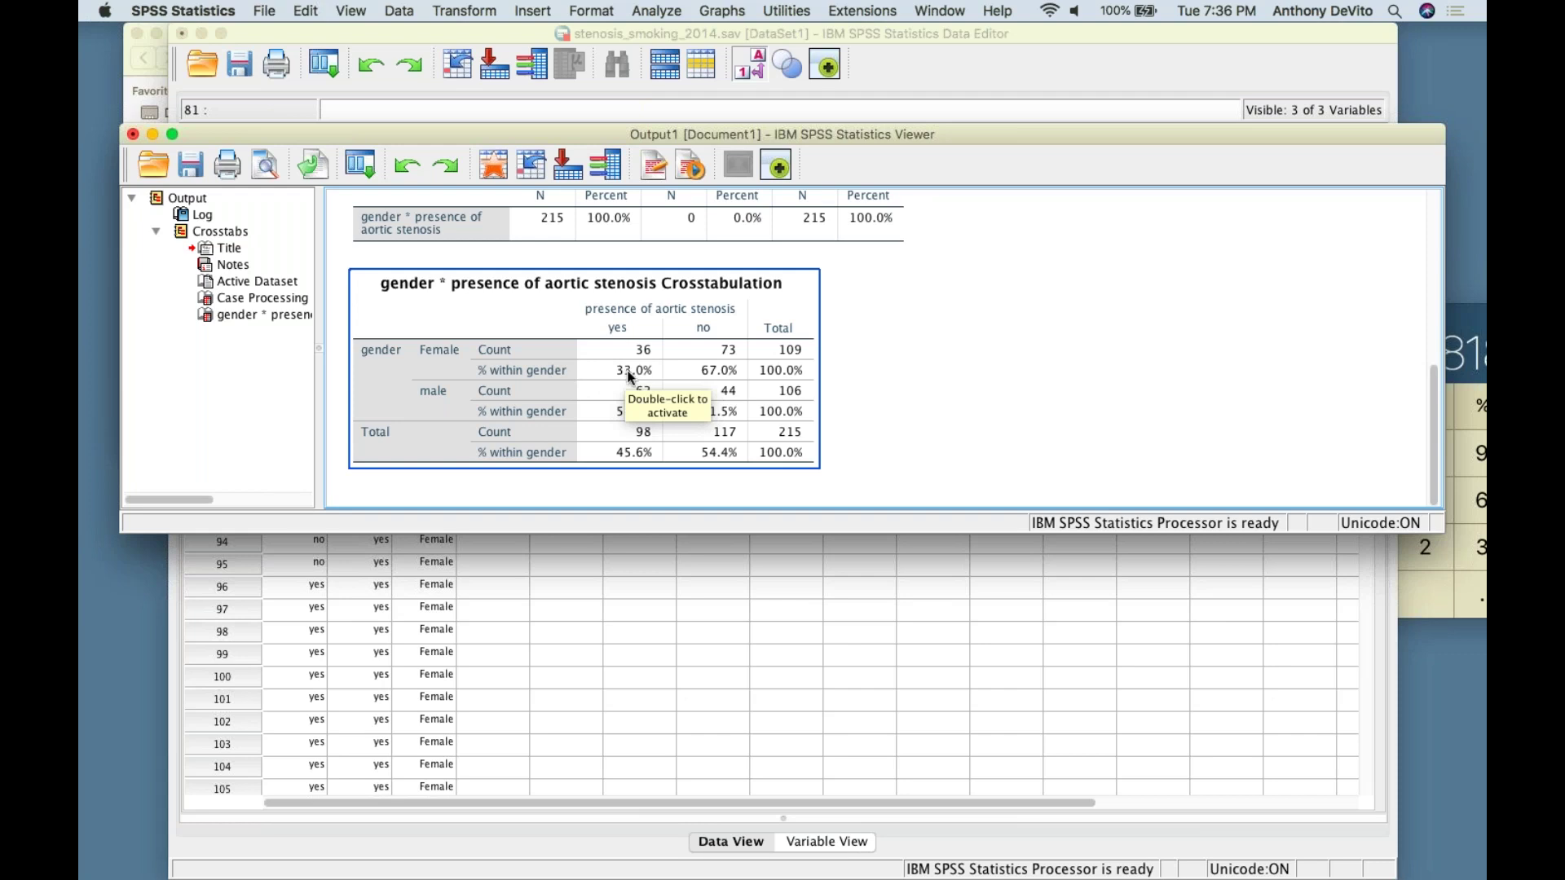
click(639, 478)
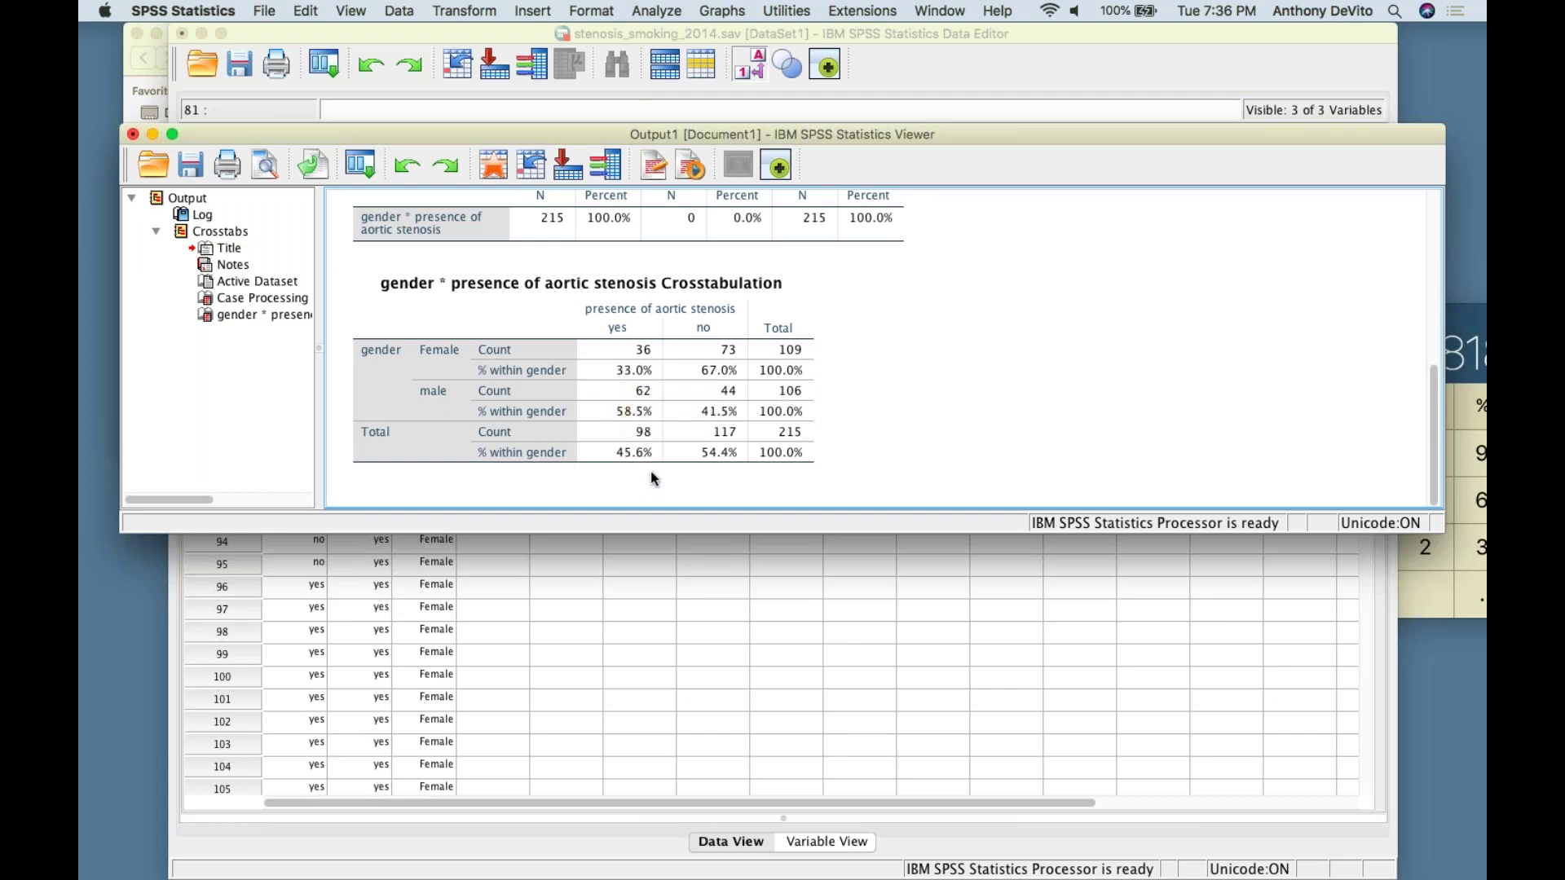
click(644, 456)
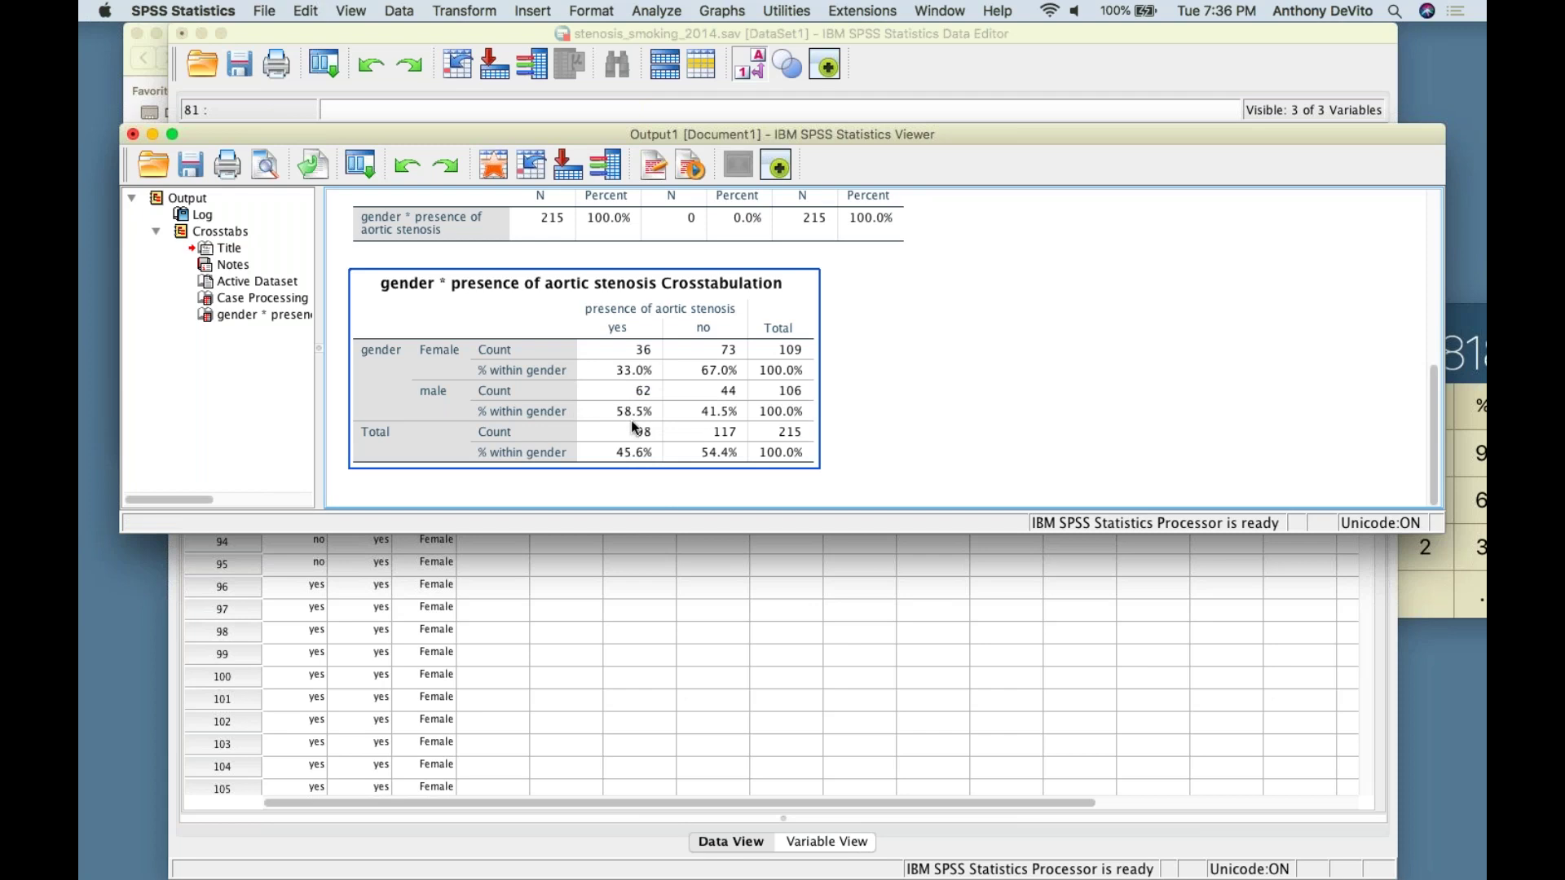
click(845, 422)
click(638, 405)
click(693, 253)
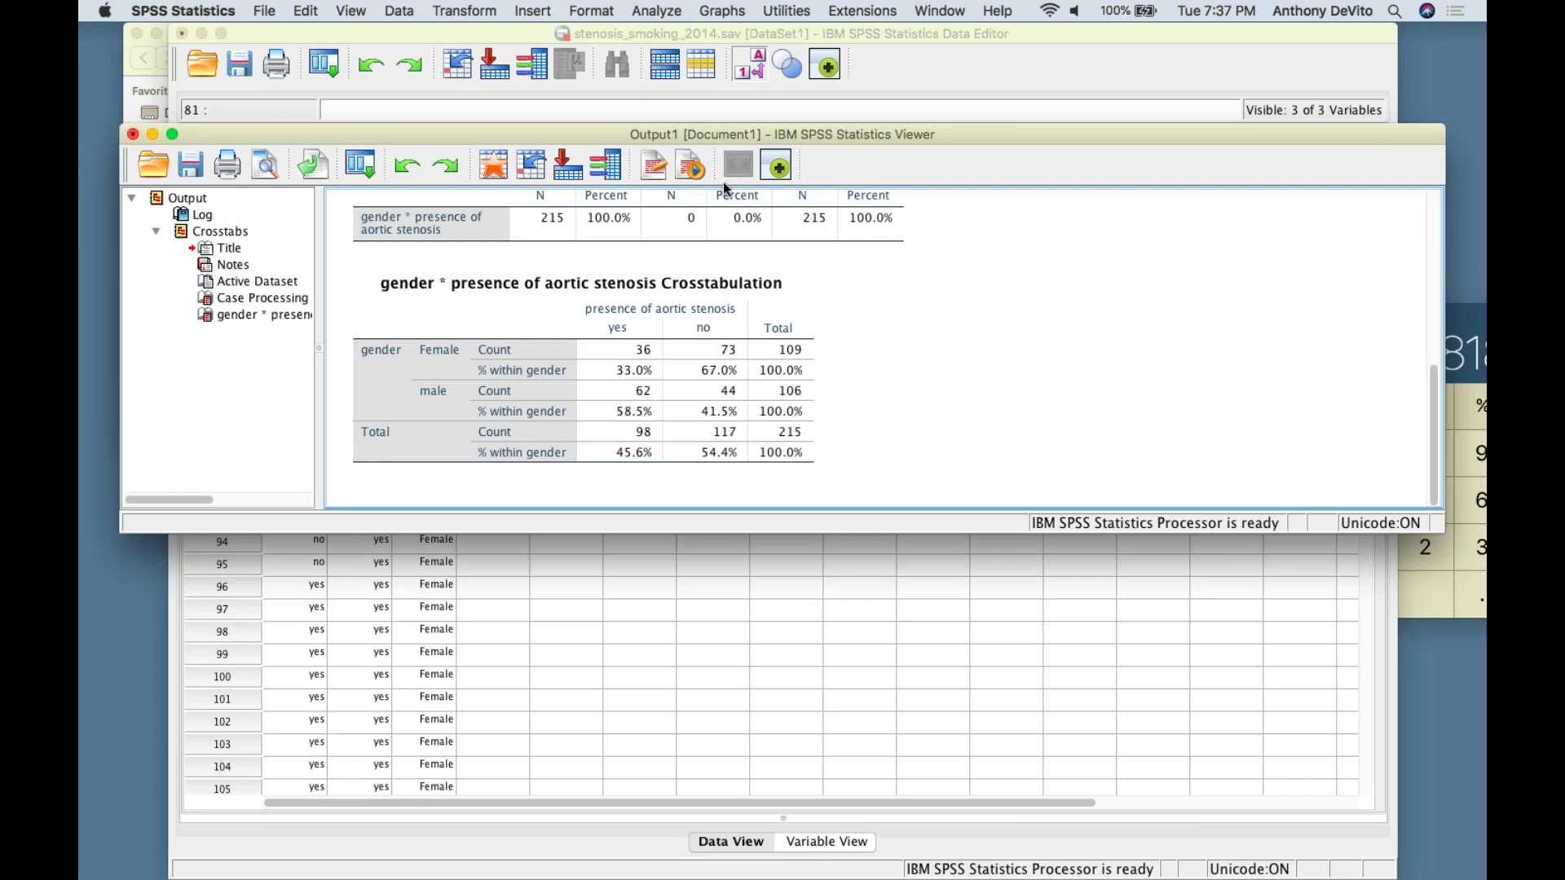
Rerun the gender by aortic stenosis crosstab with expected counts instead of row percentages
click(658, 11)
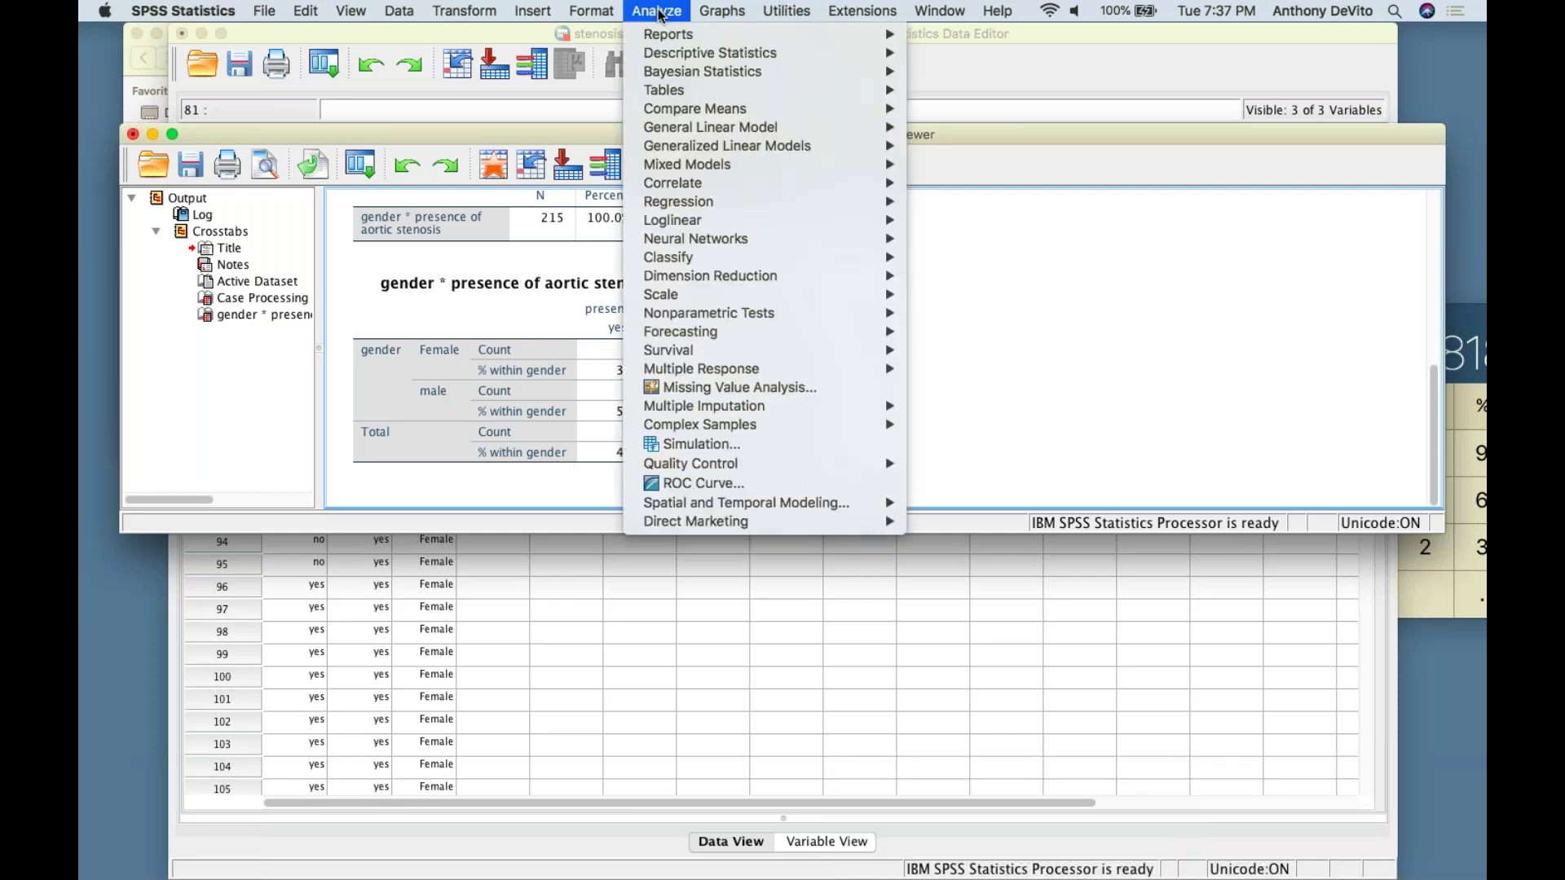
mouse_move(733, 53)
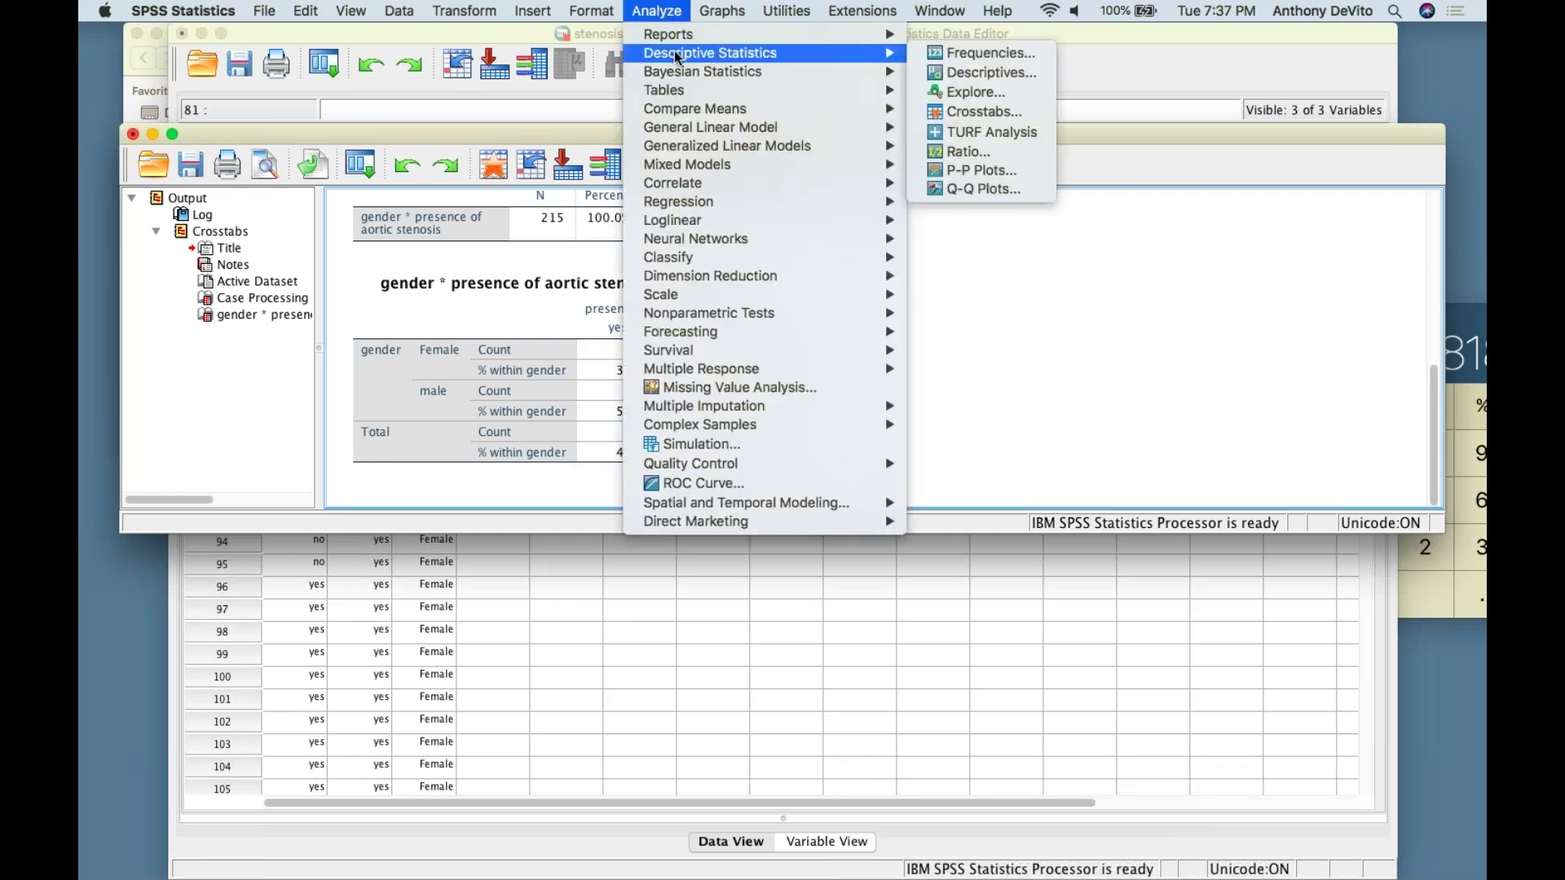
click(956, 112)
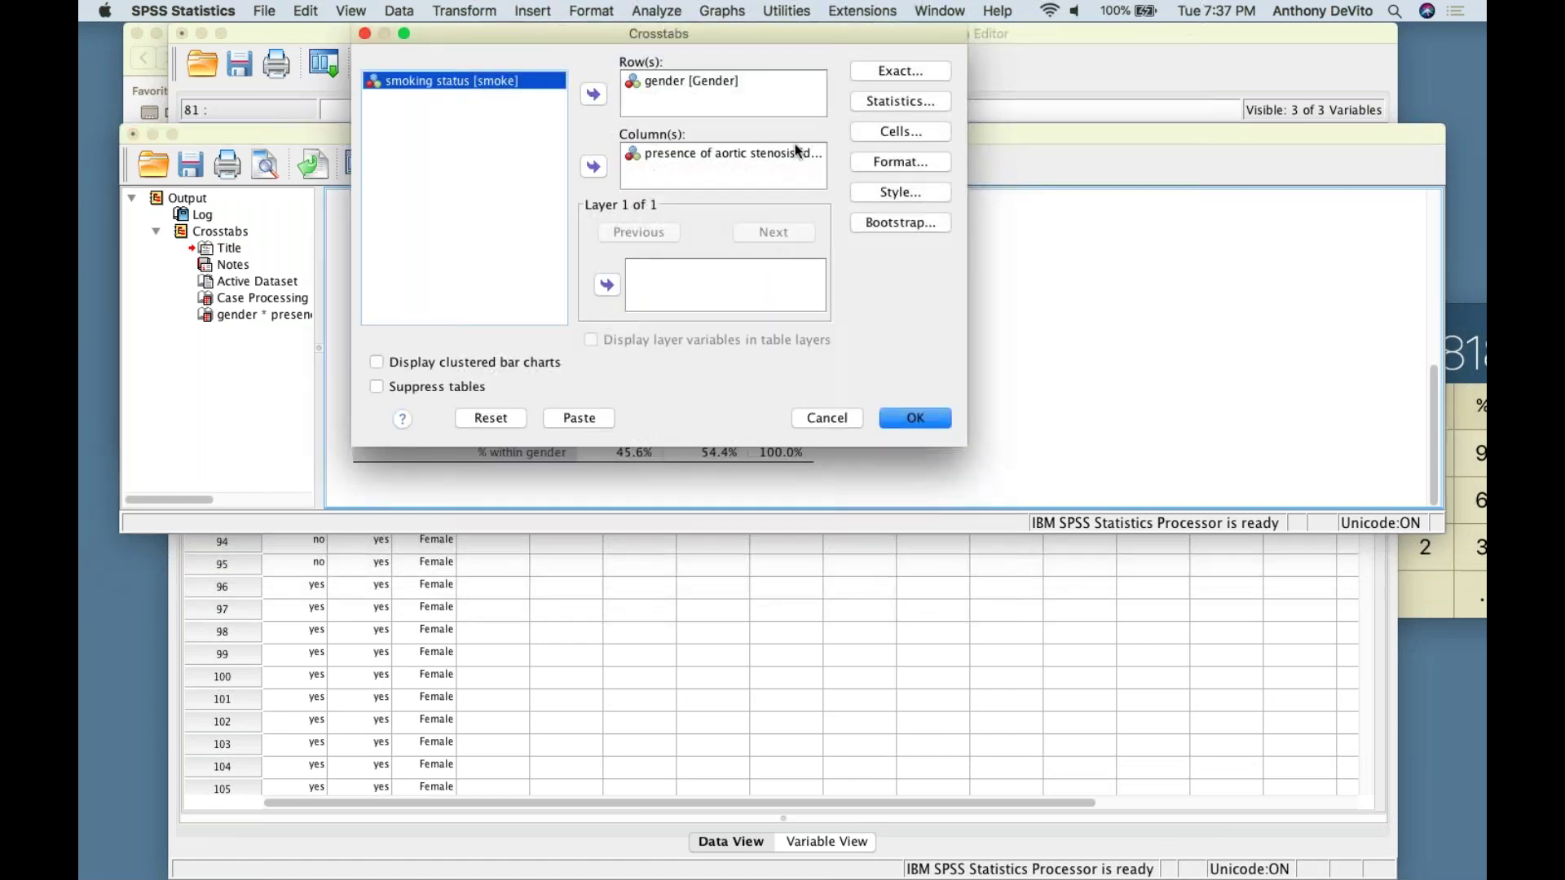
click(903, 129)
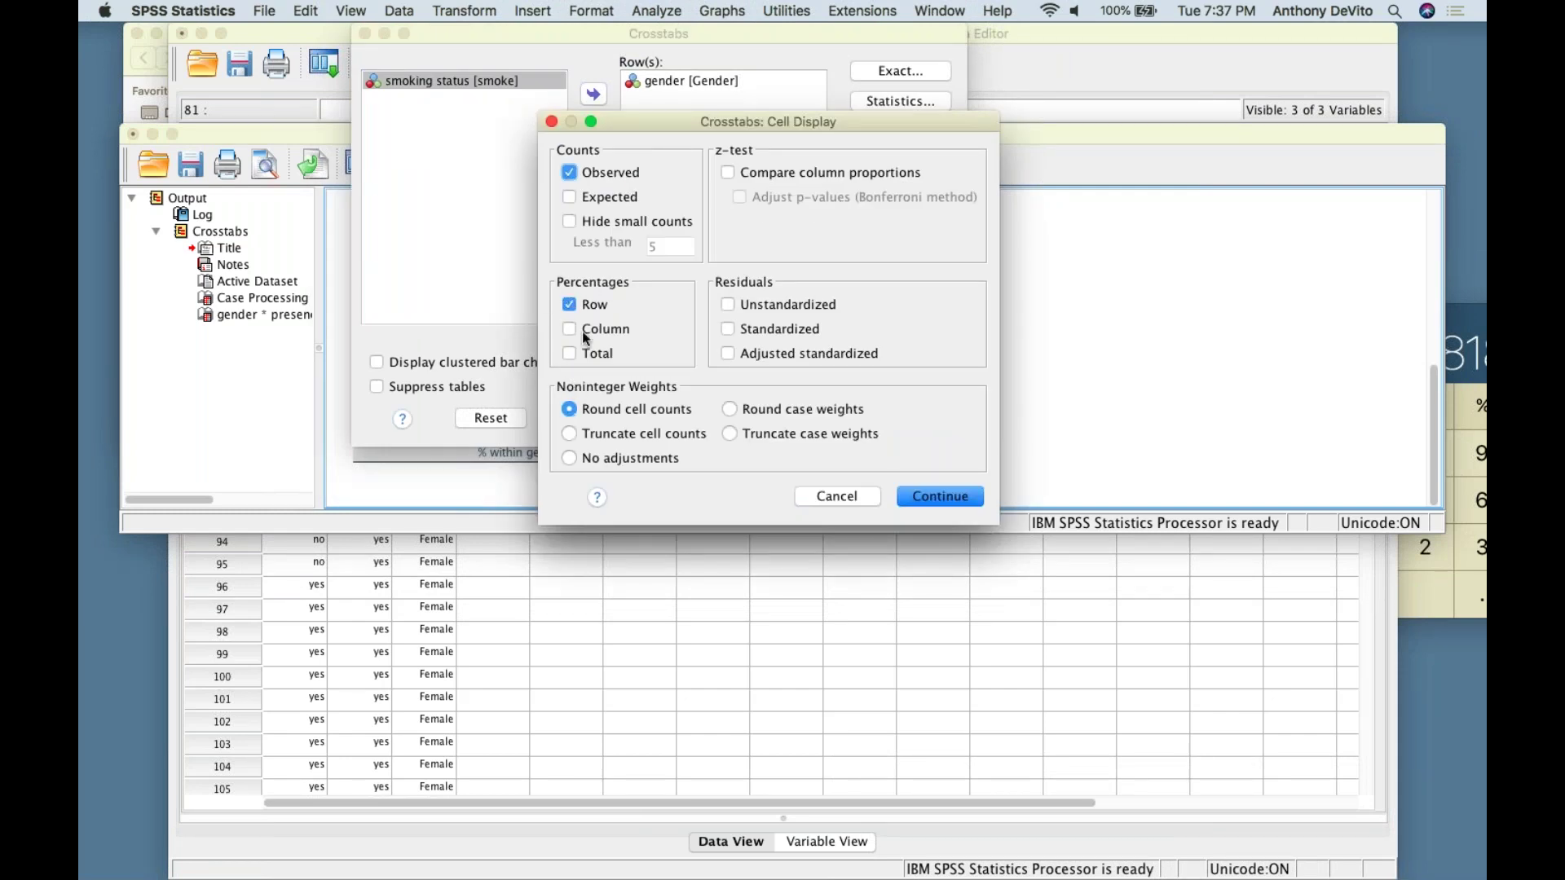
click(569, 305)
click(571, 199)
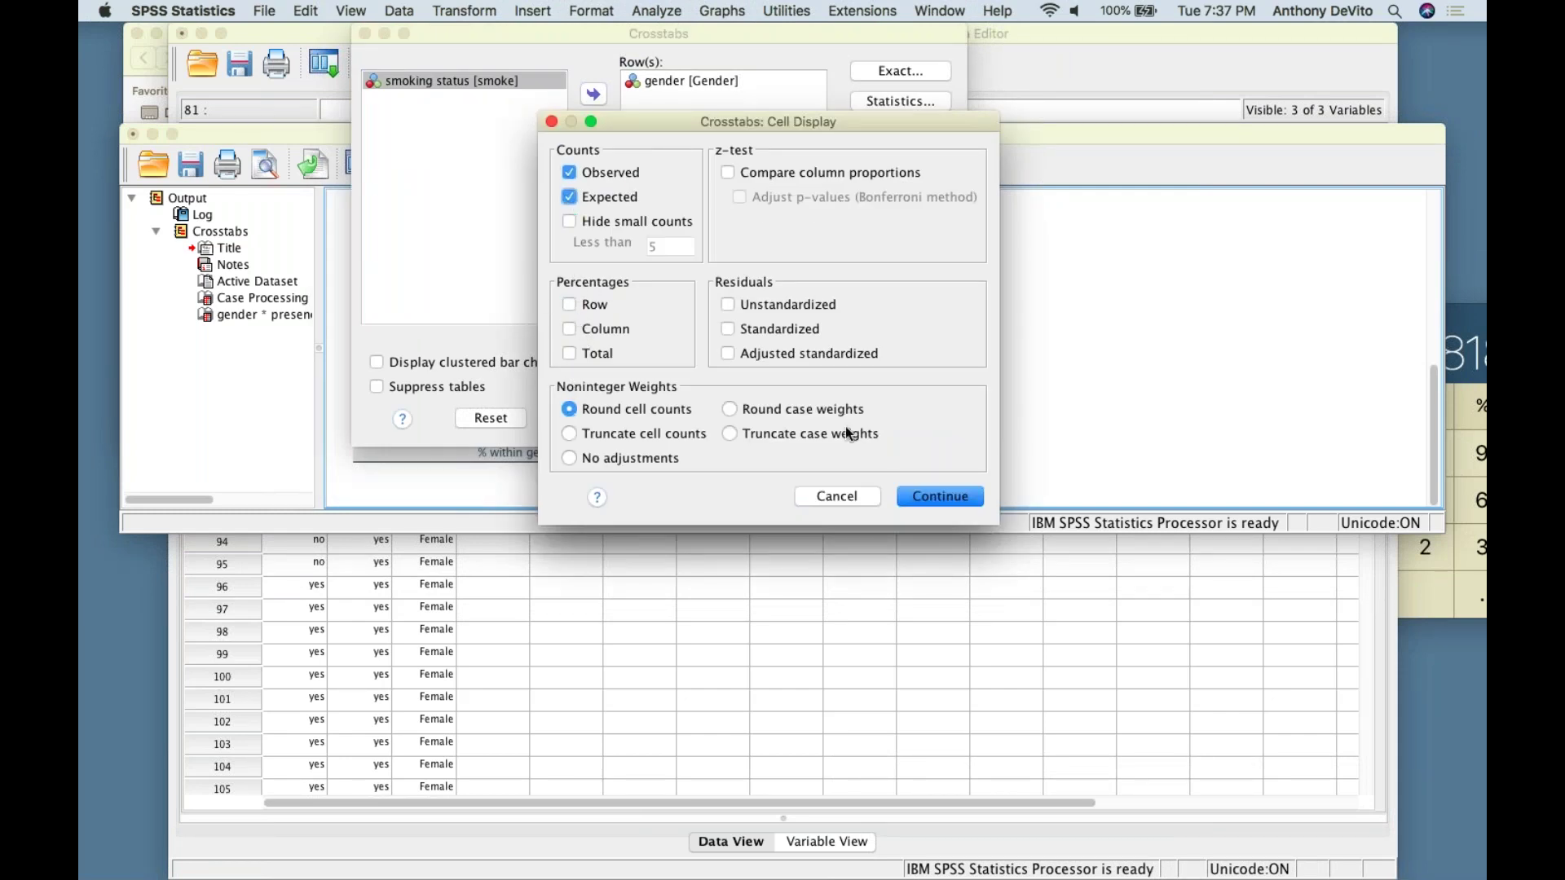
click(923, 489)
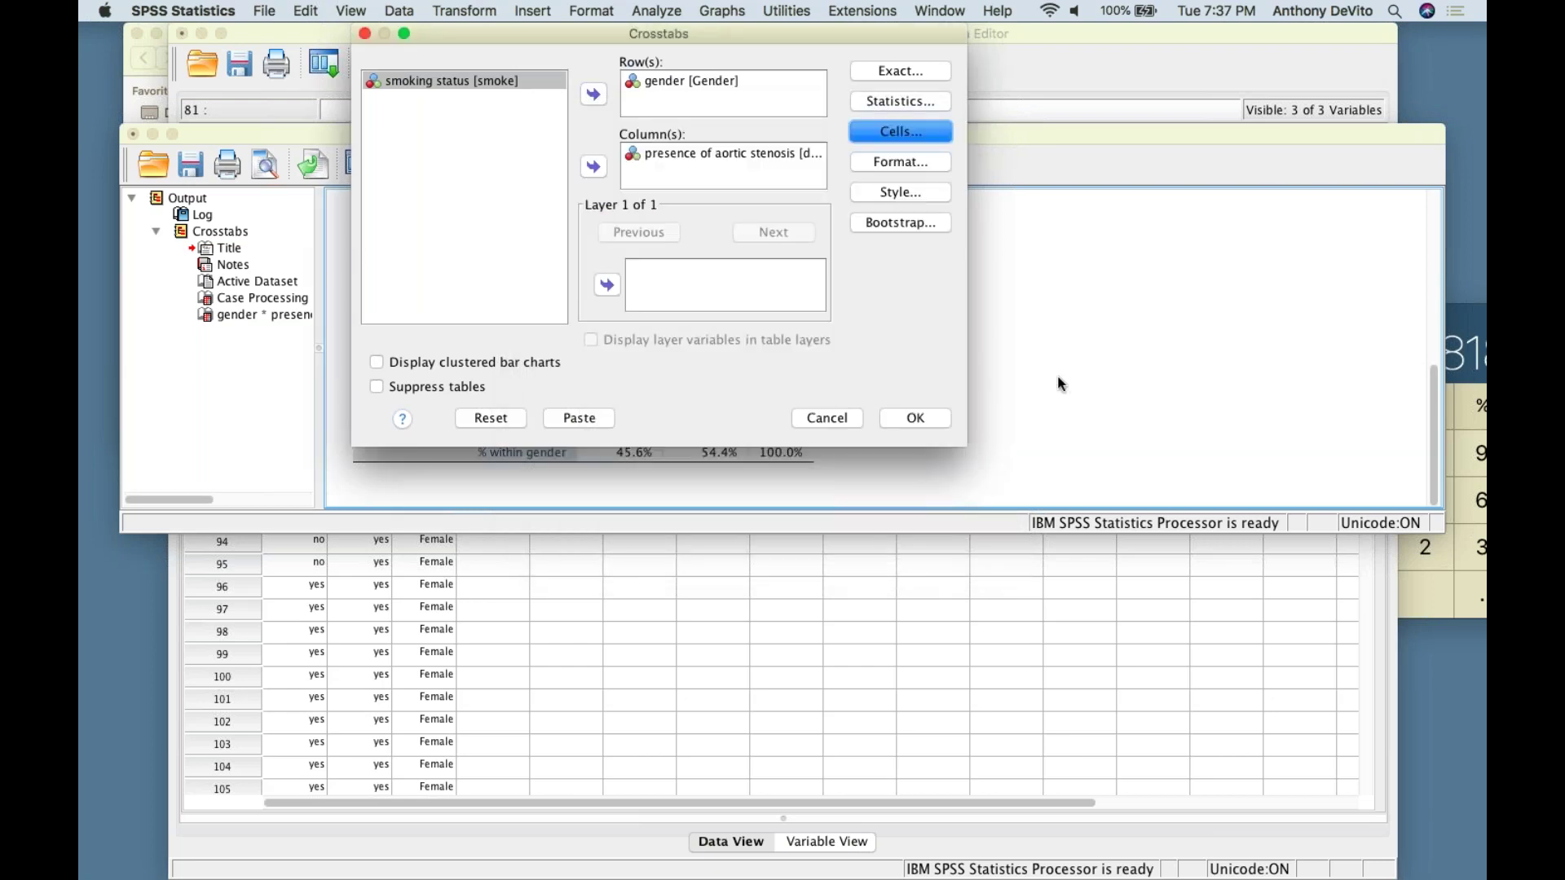
click(917, 417)
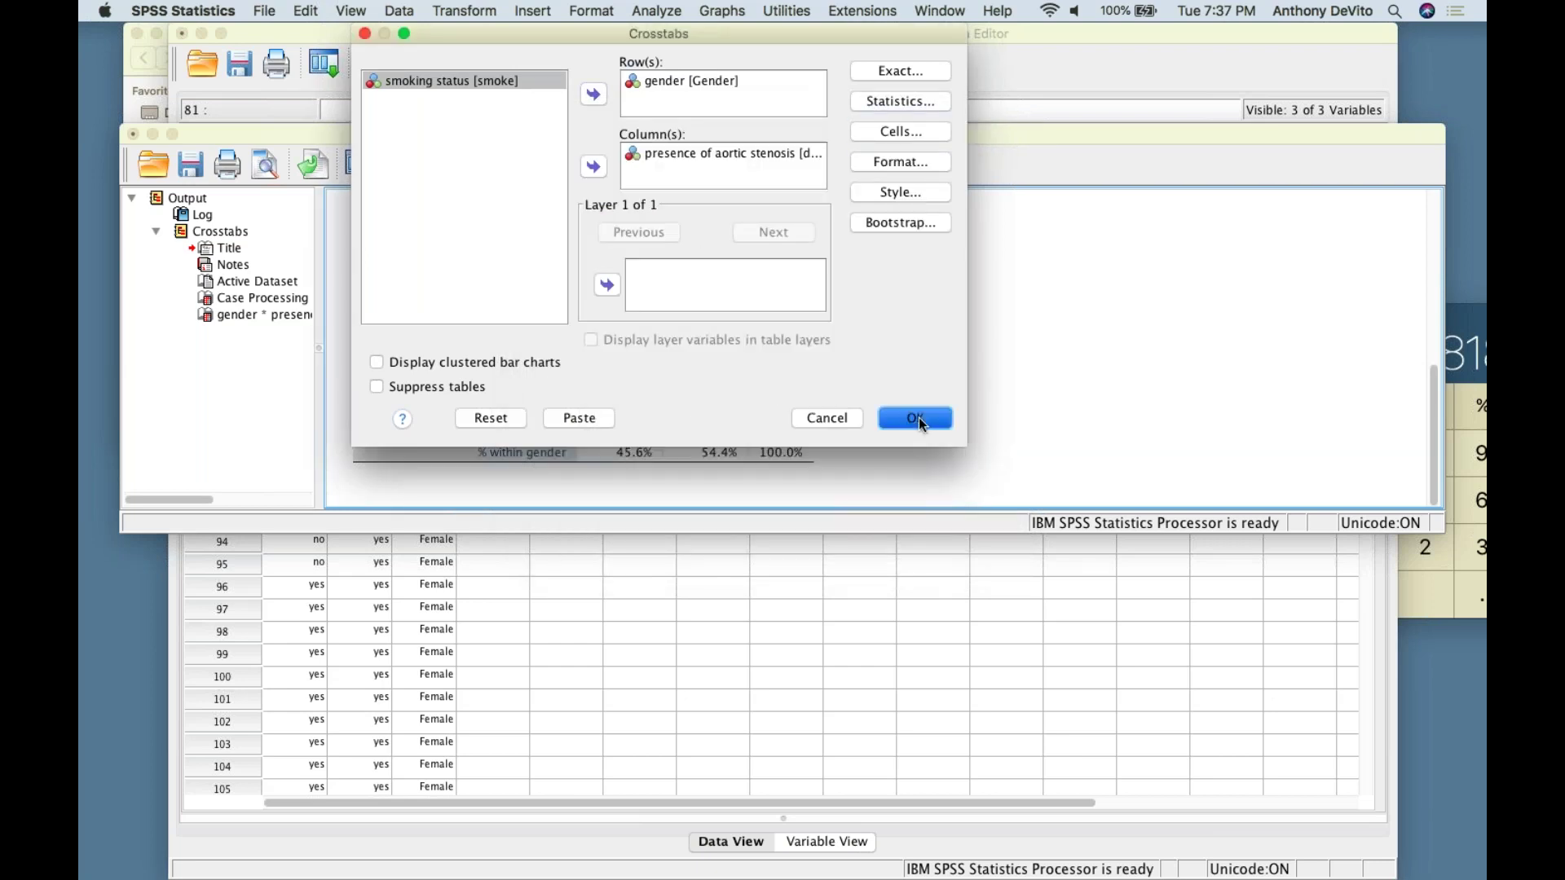
click(798, 432)
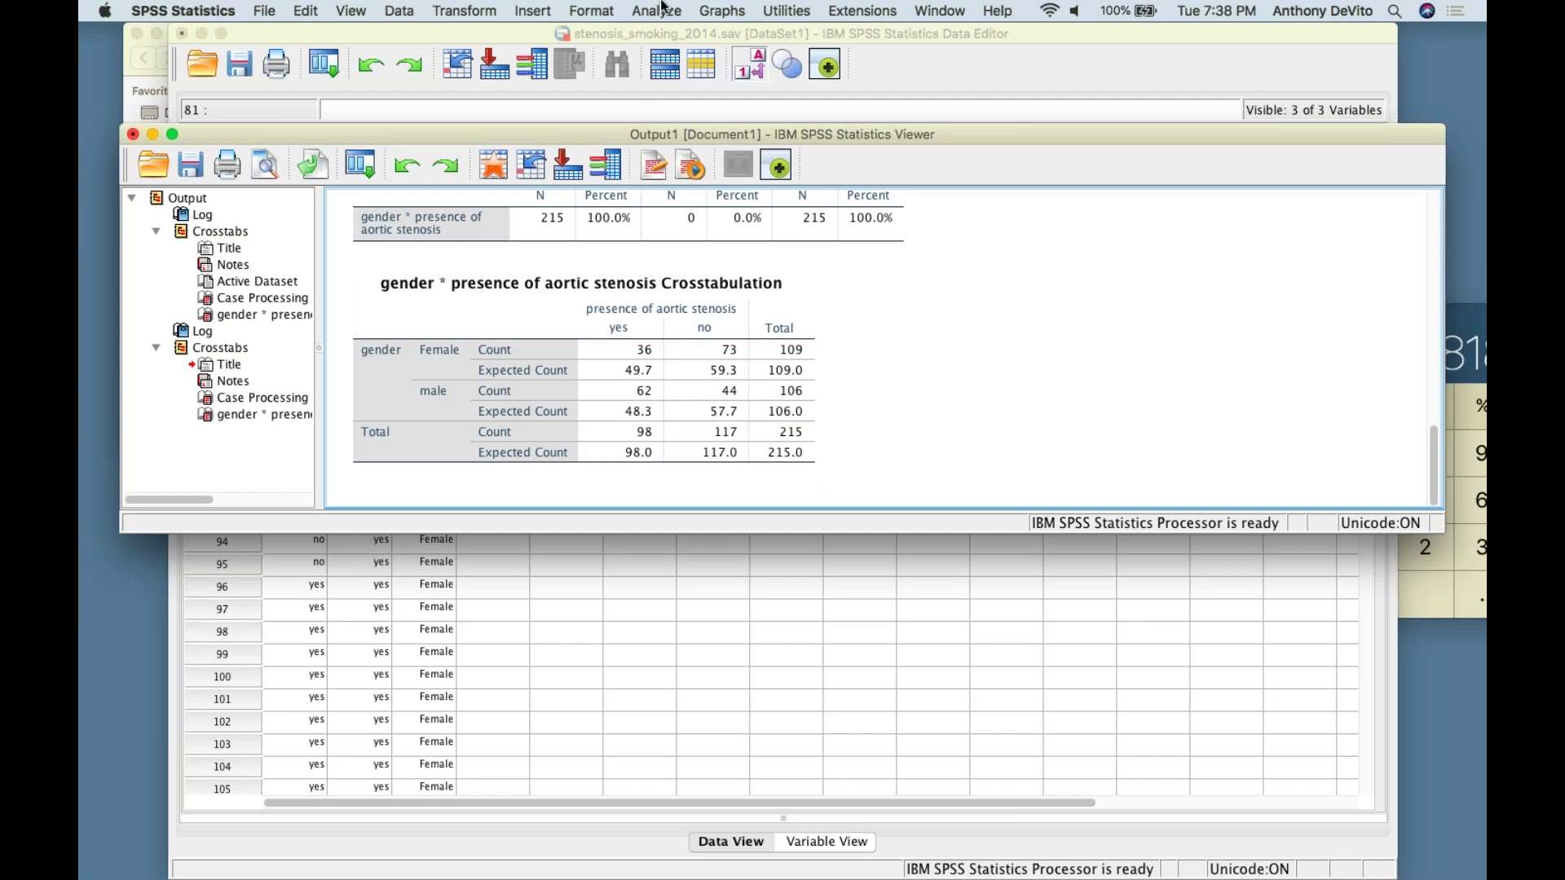
Add the chi-square statistic to the gender by aortic stenosis crosstab and run the analysis
click(660, 10)
mouse_move(871, 48)
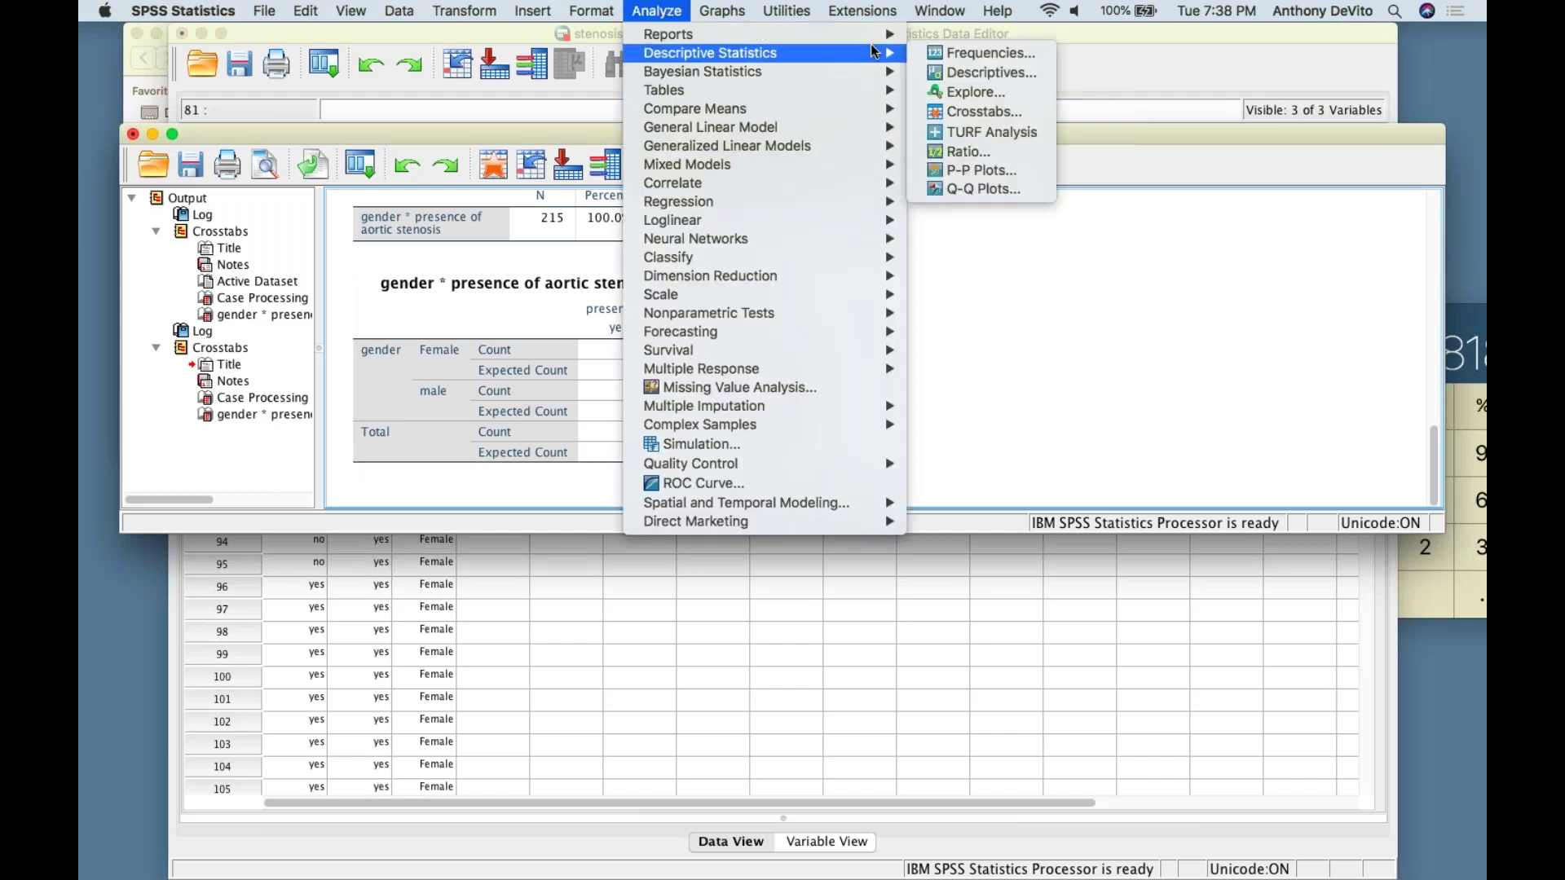
click(938, 111)
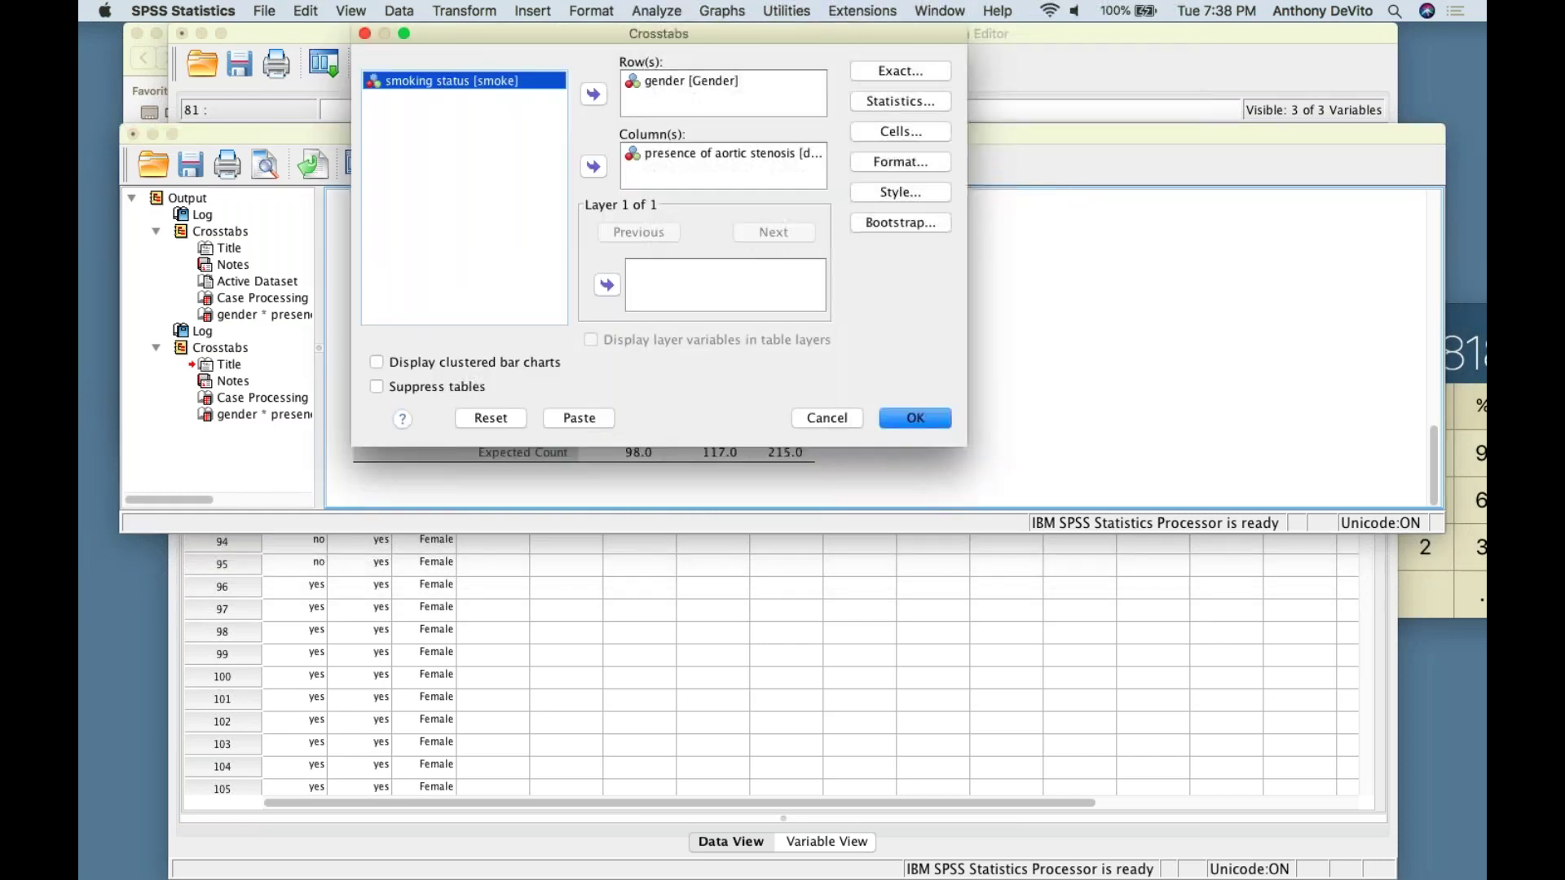
click(914, 106)
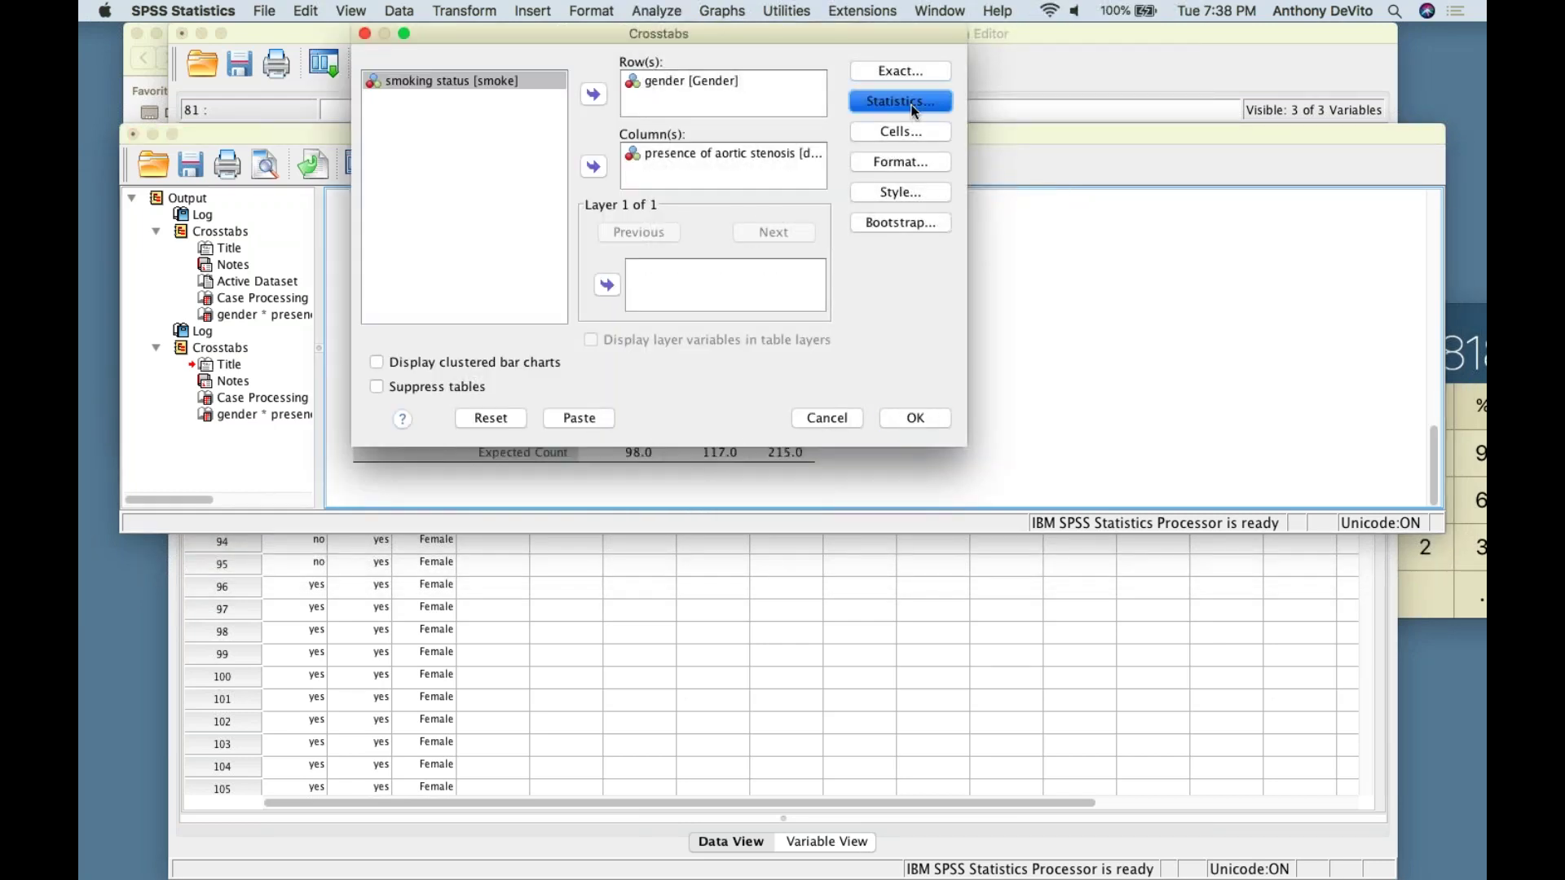
click(635, 153)
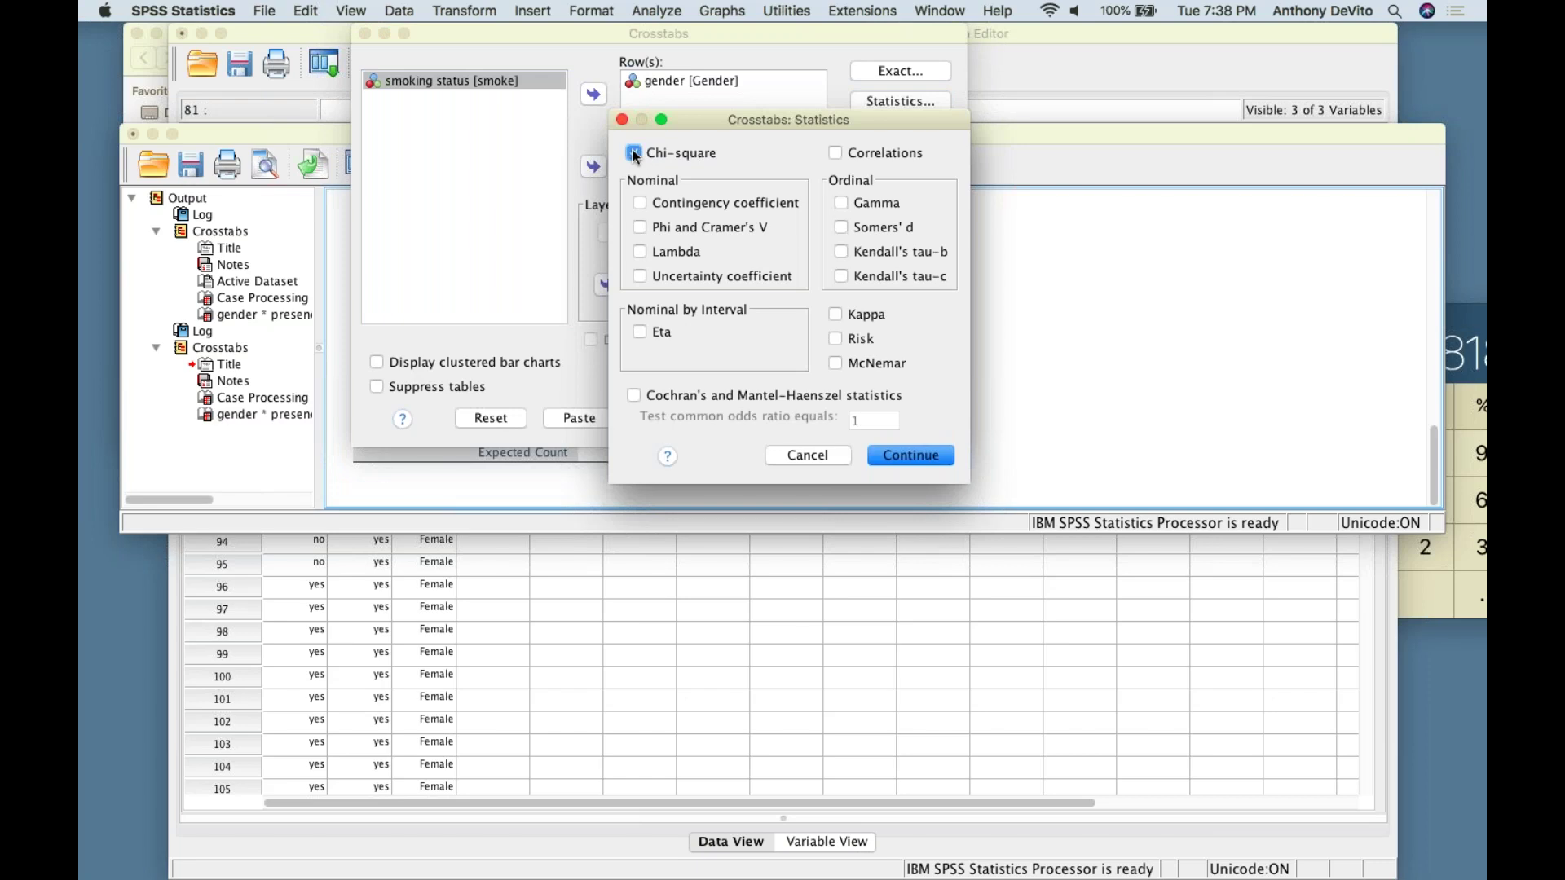
click(905, 455)
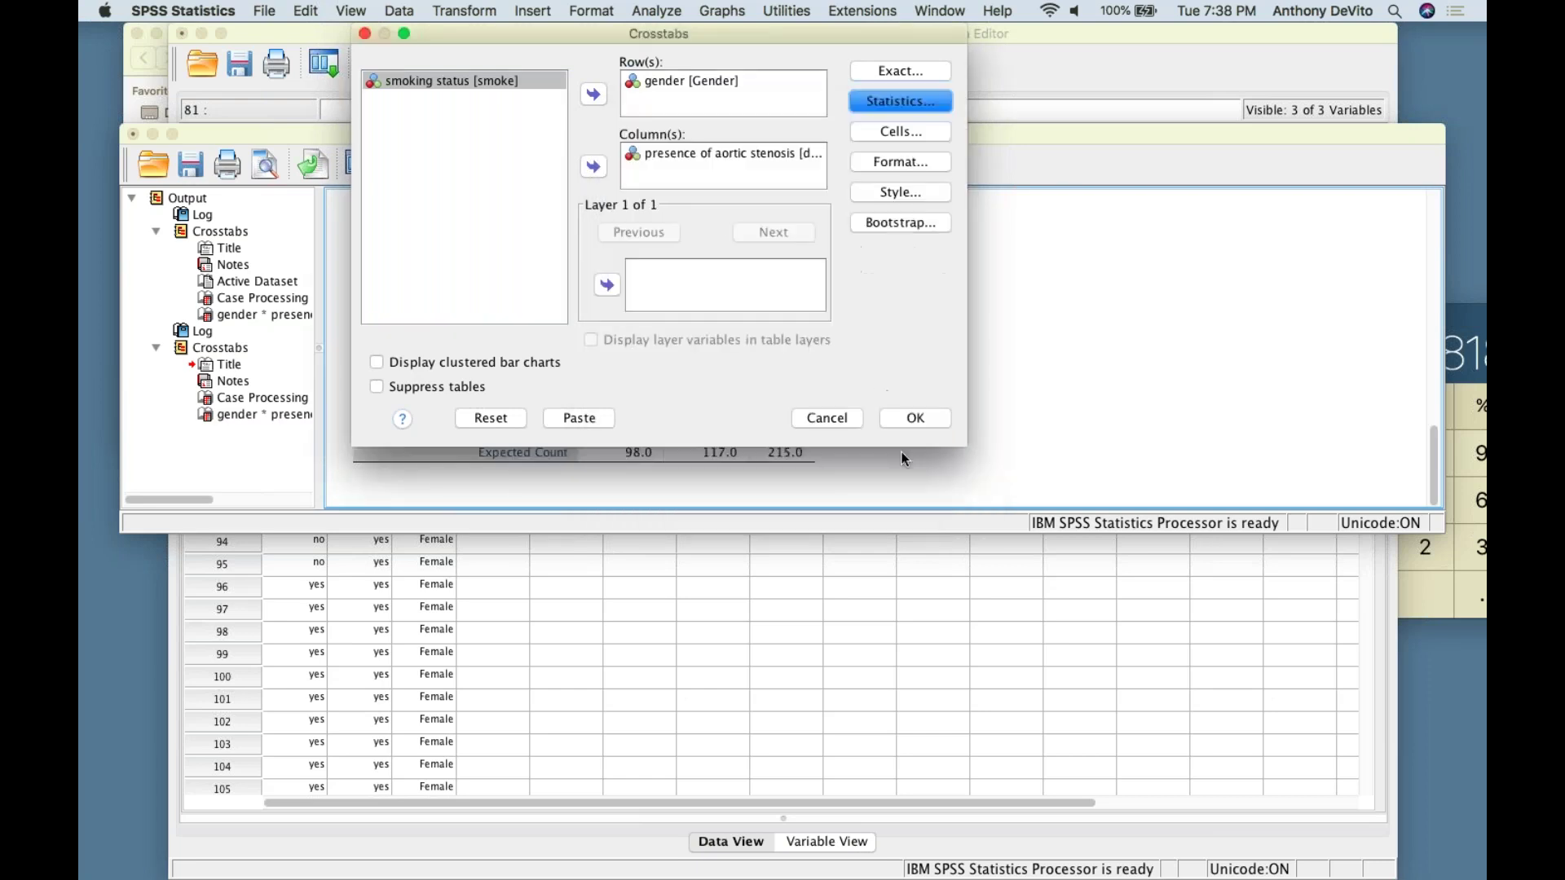
click(923, 419)
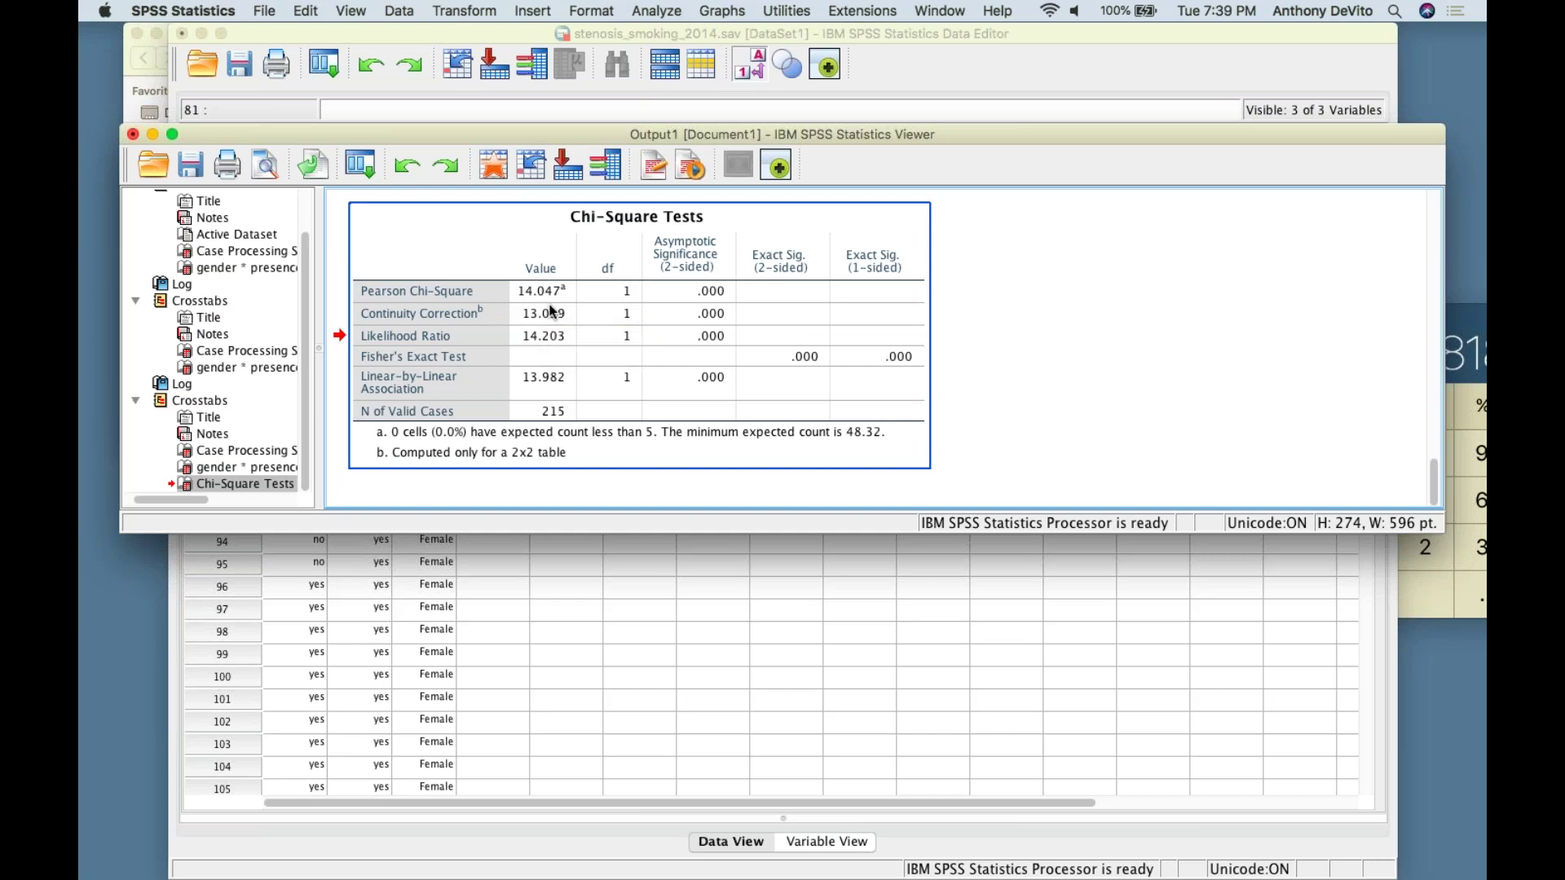
click(709, 303)
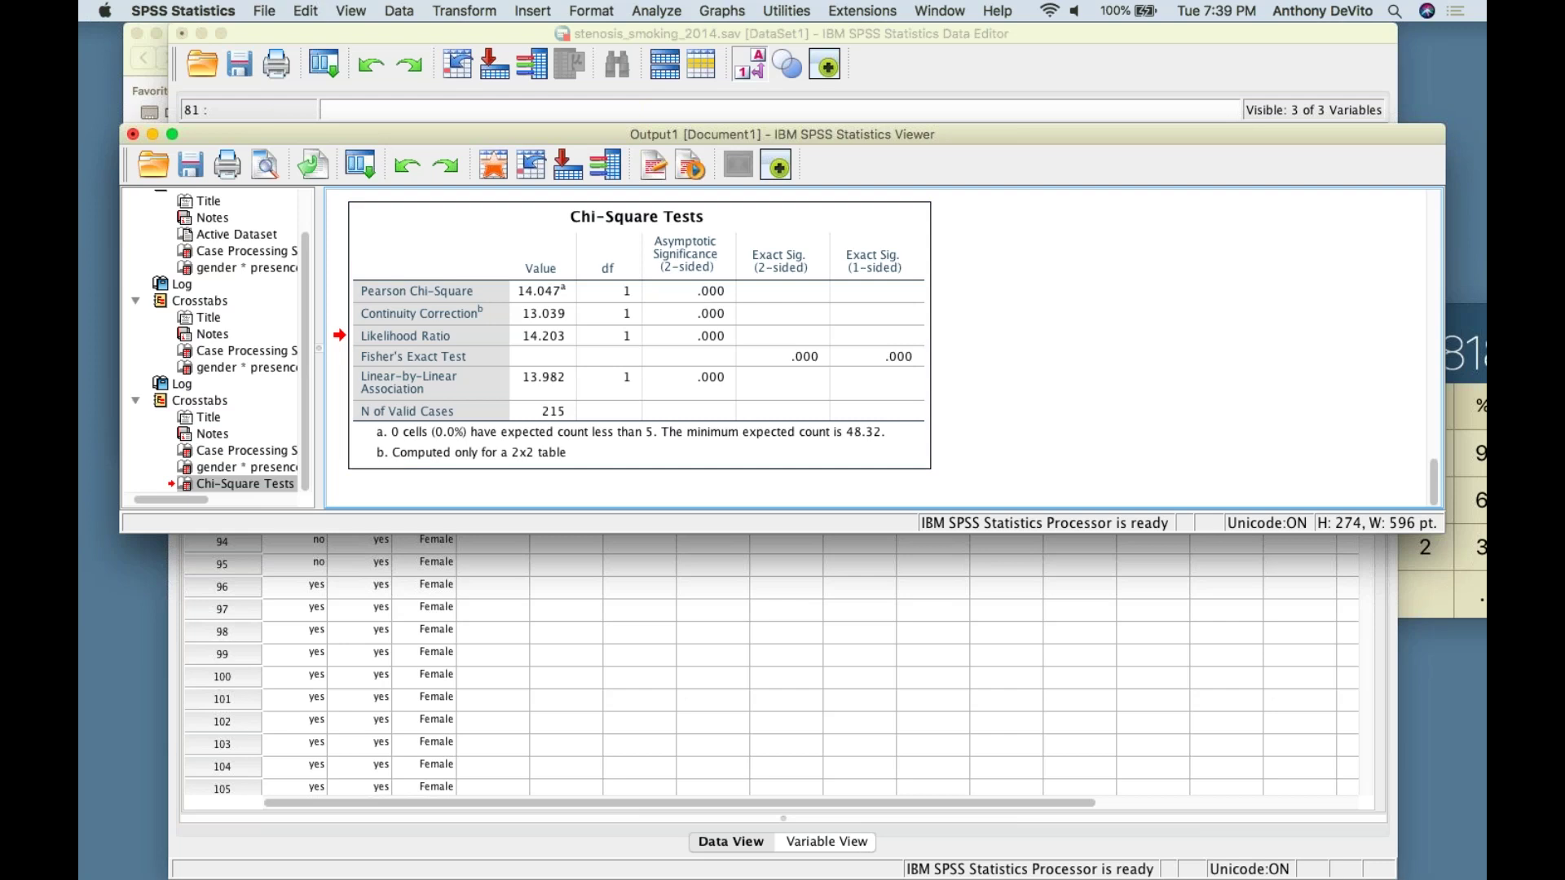
Rerun the gender by aortic stenosis crosstab with risk estimates added and review the odds ratio's 95% confidence interval
click(656, 12)
mouse_move(669, 55)
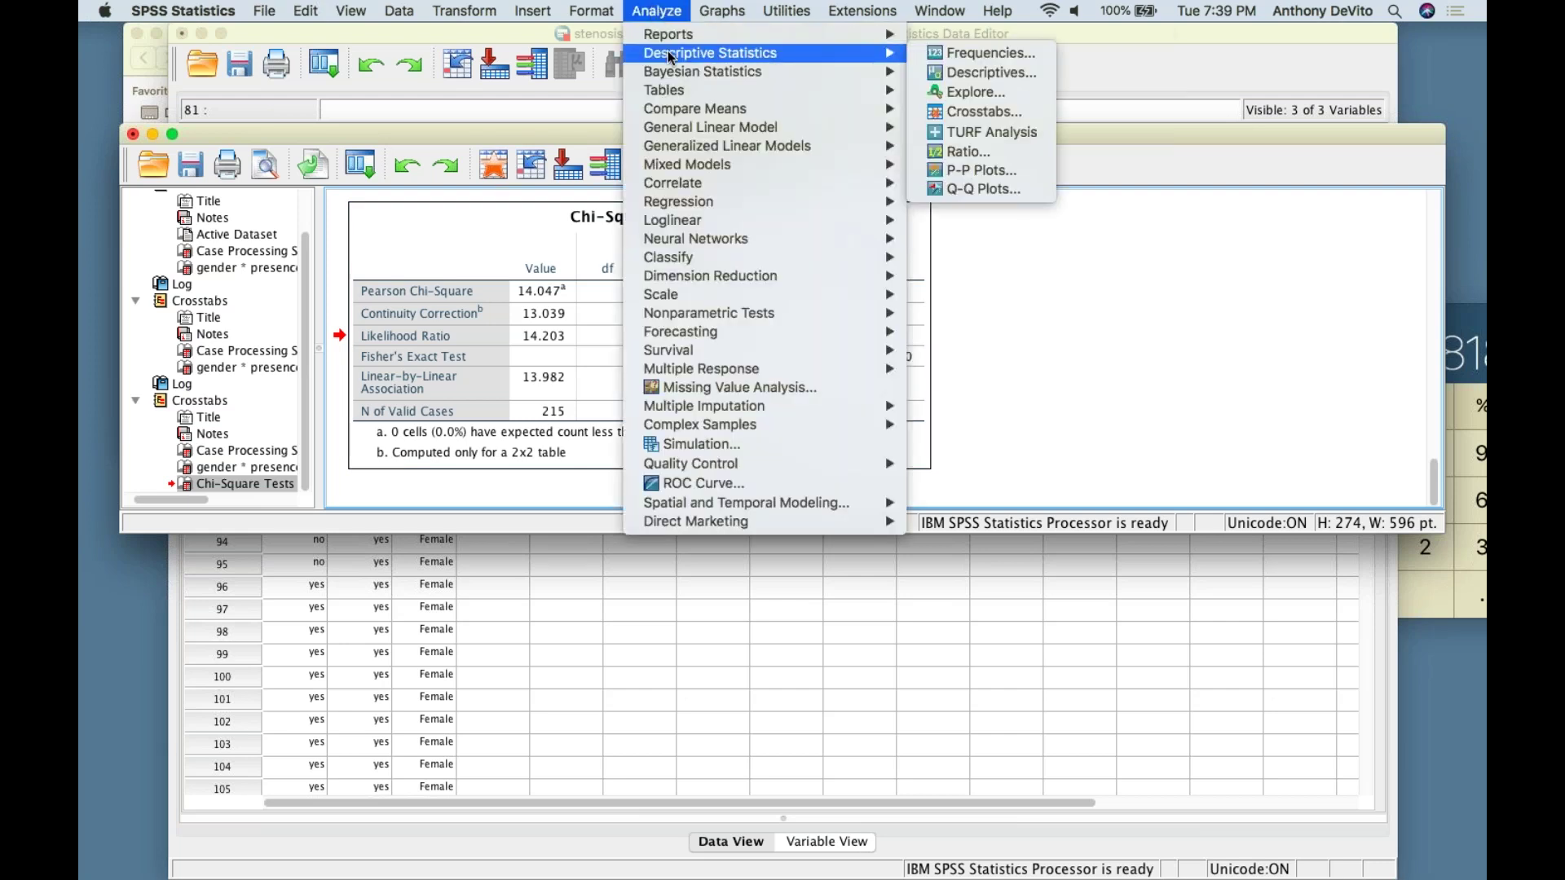
click(937, 110)
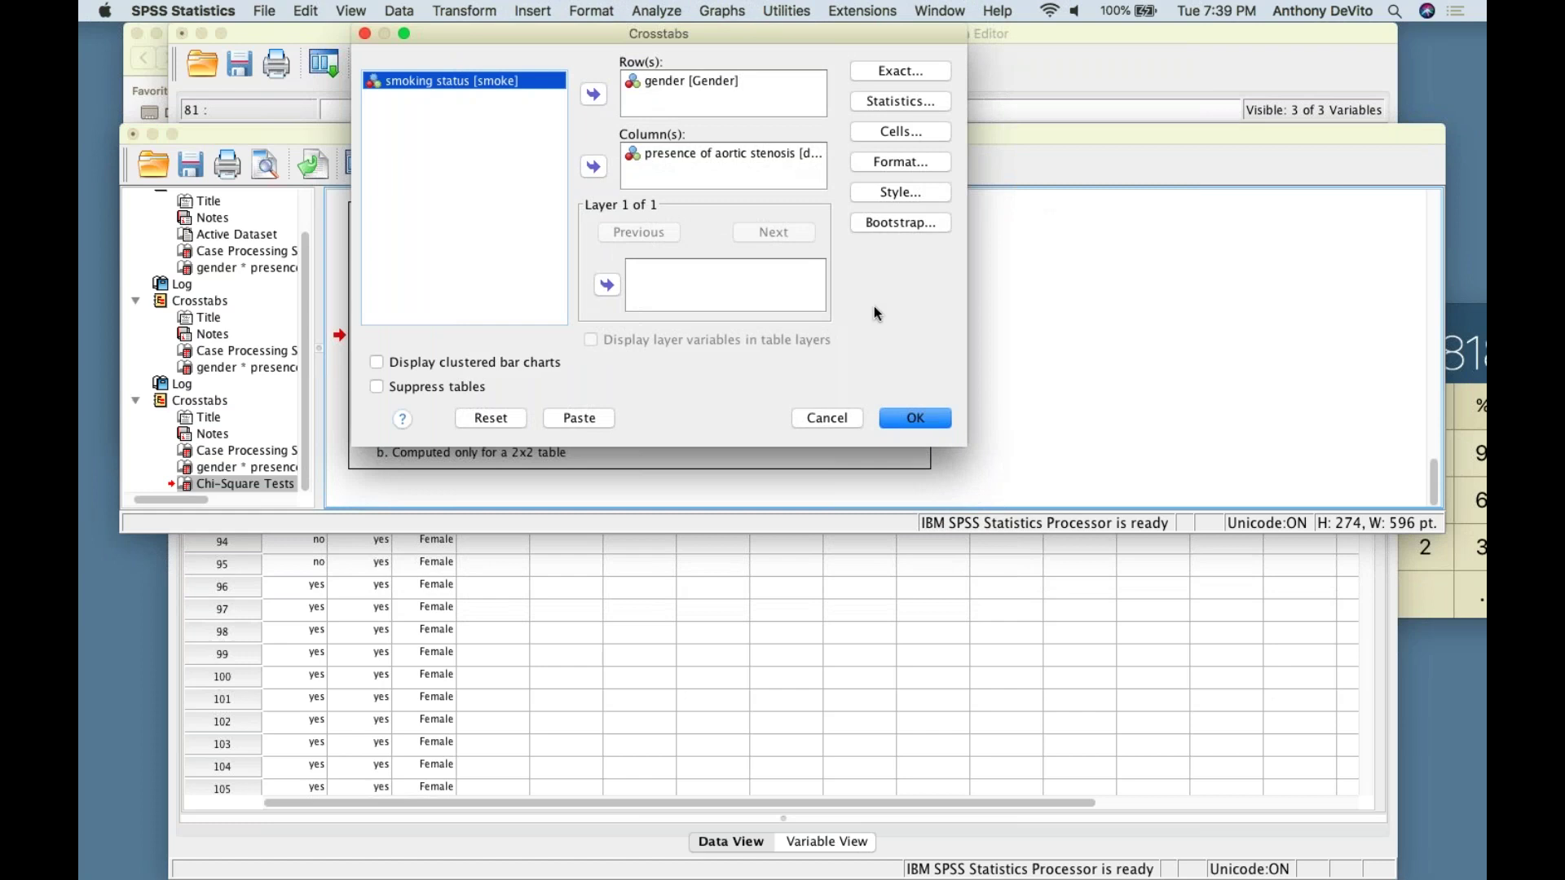
click(901, 101)
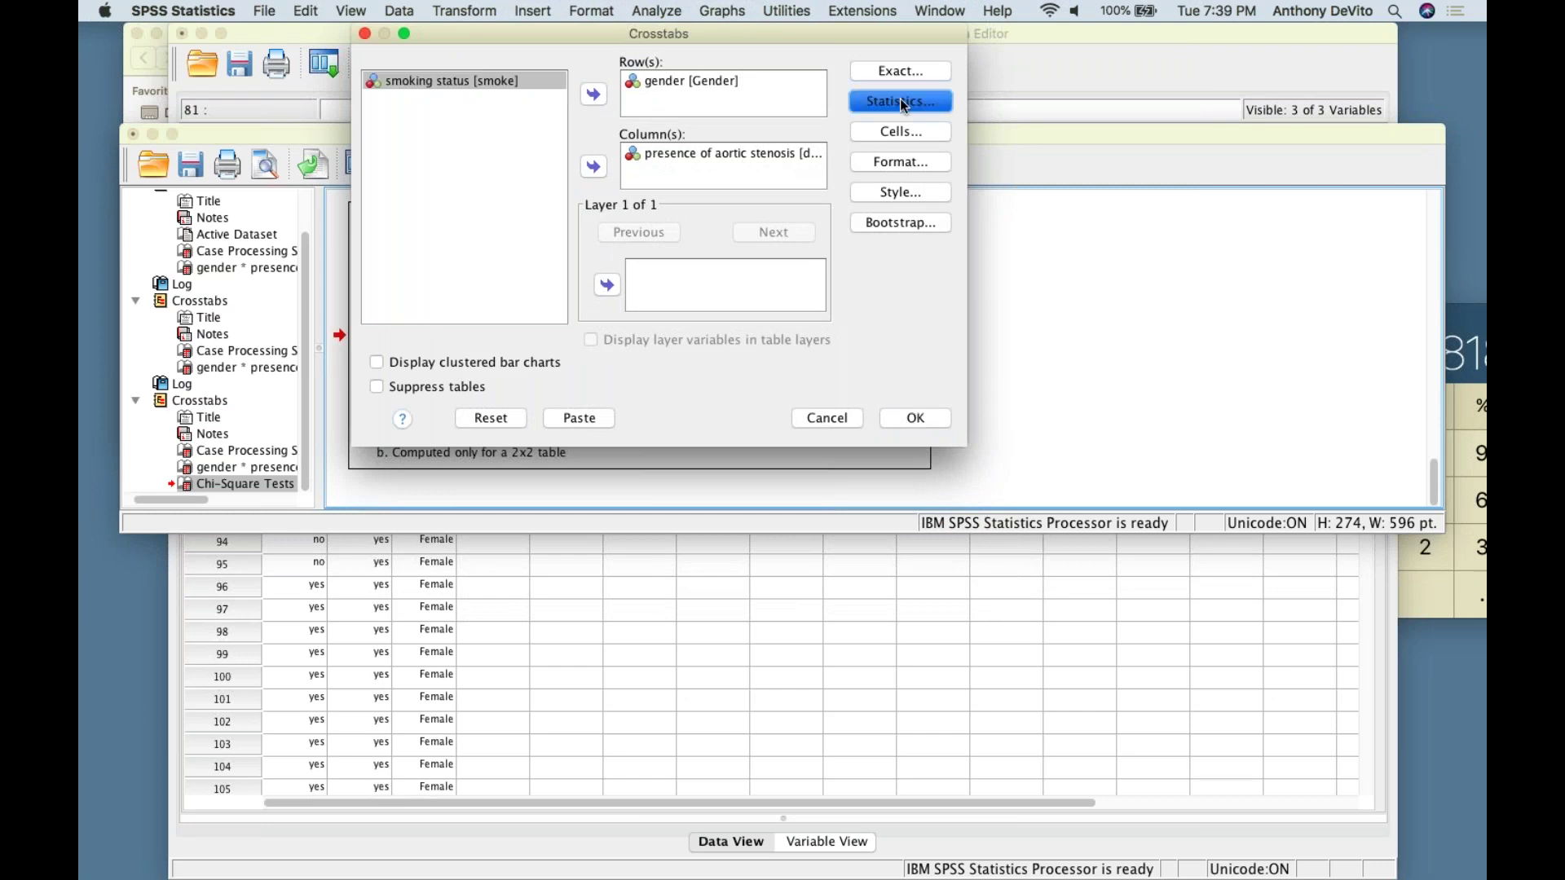
click(836, 338)
click(894, 453)
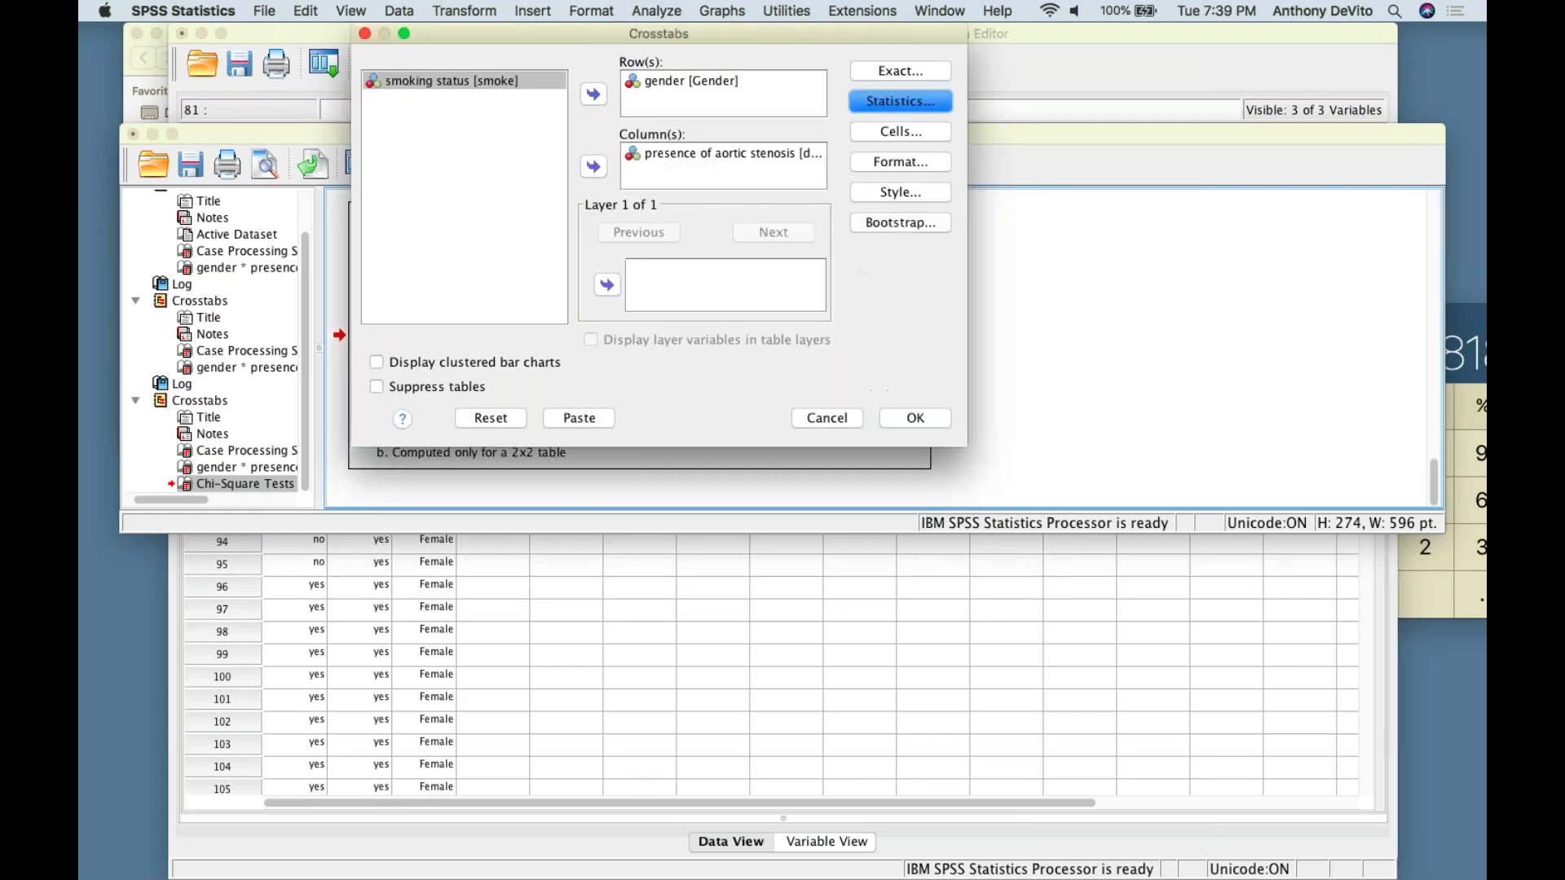
click(918, 418)
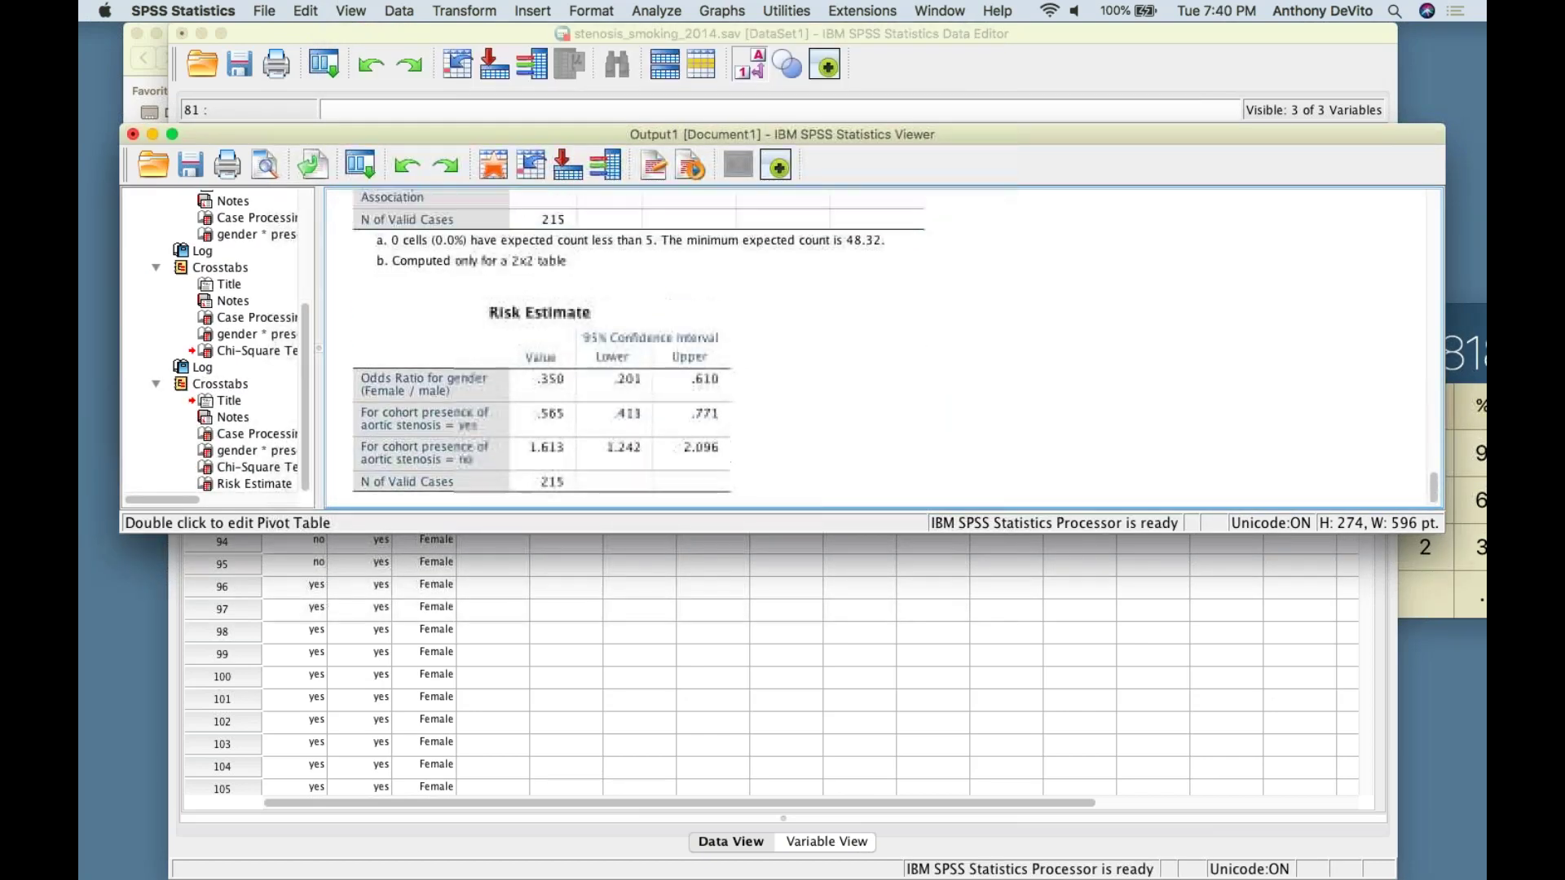
click(546, 349)
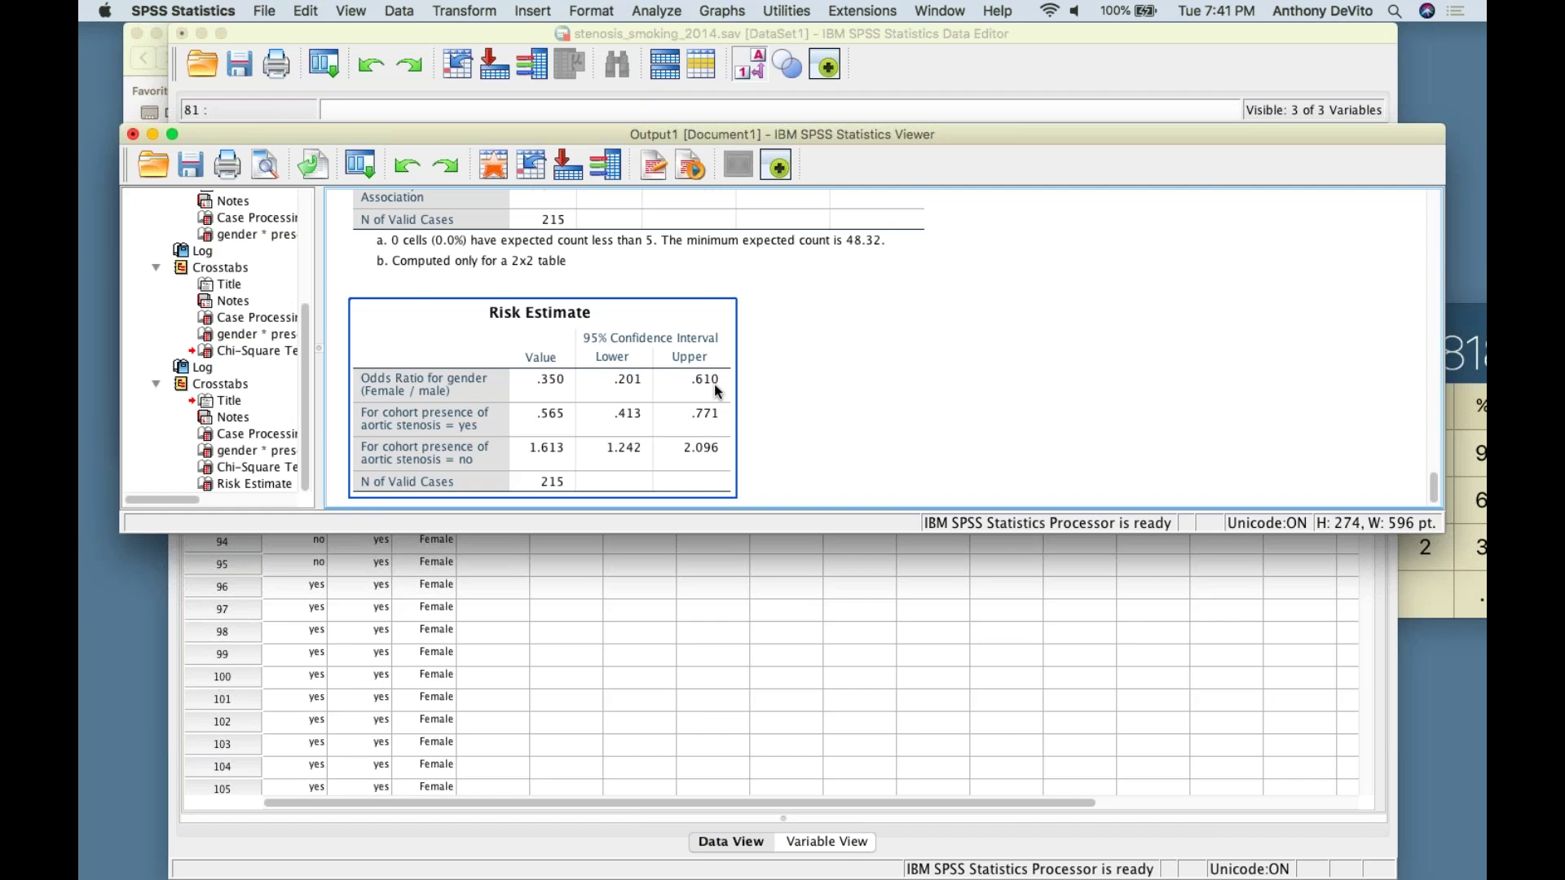
click(891, 393)
scroll(891, 393, down, 1)
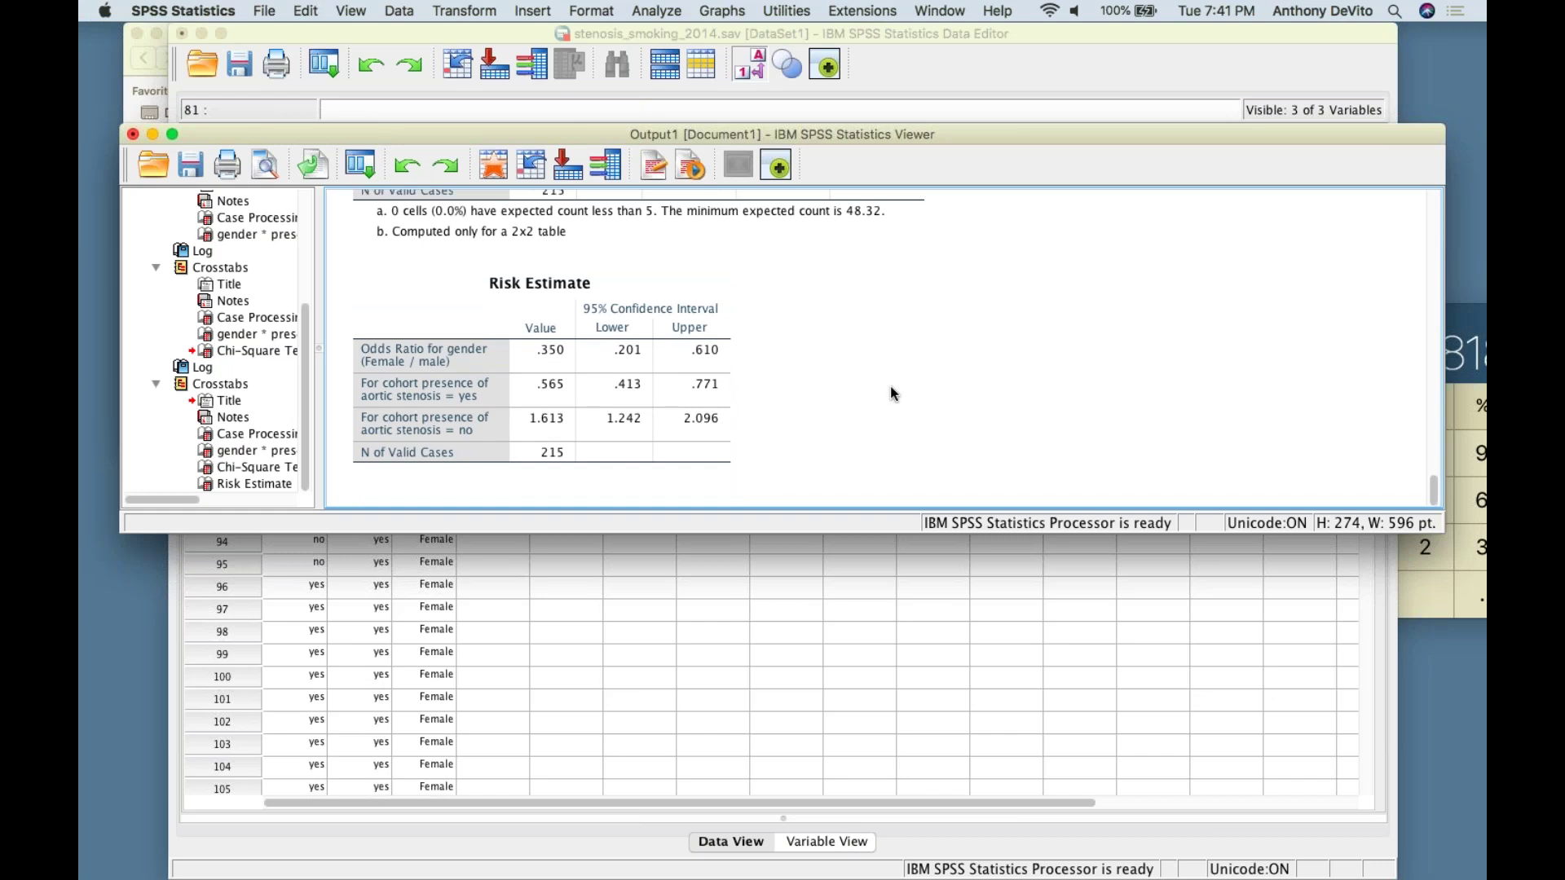
scroll(809, 310, up, 10)
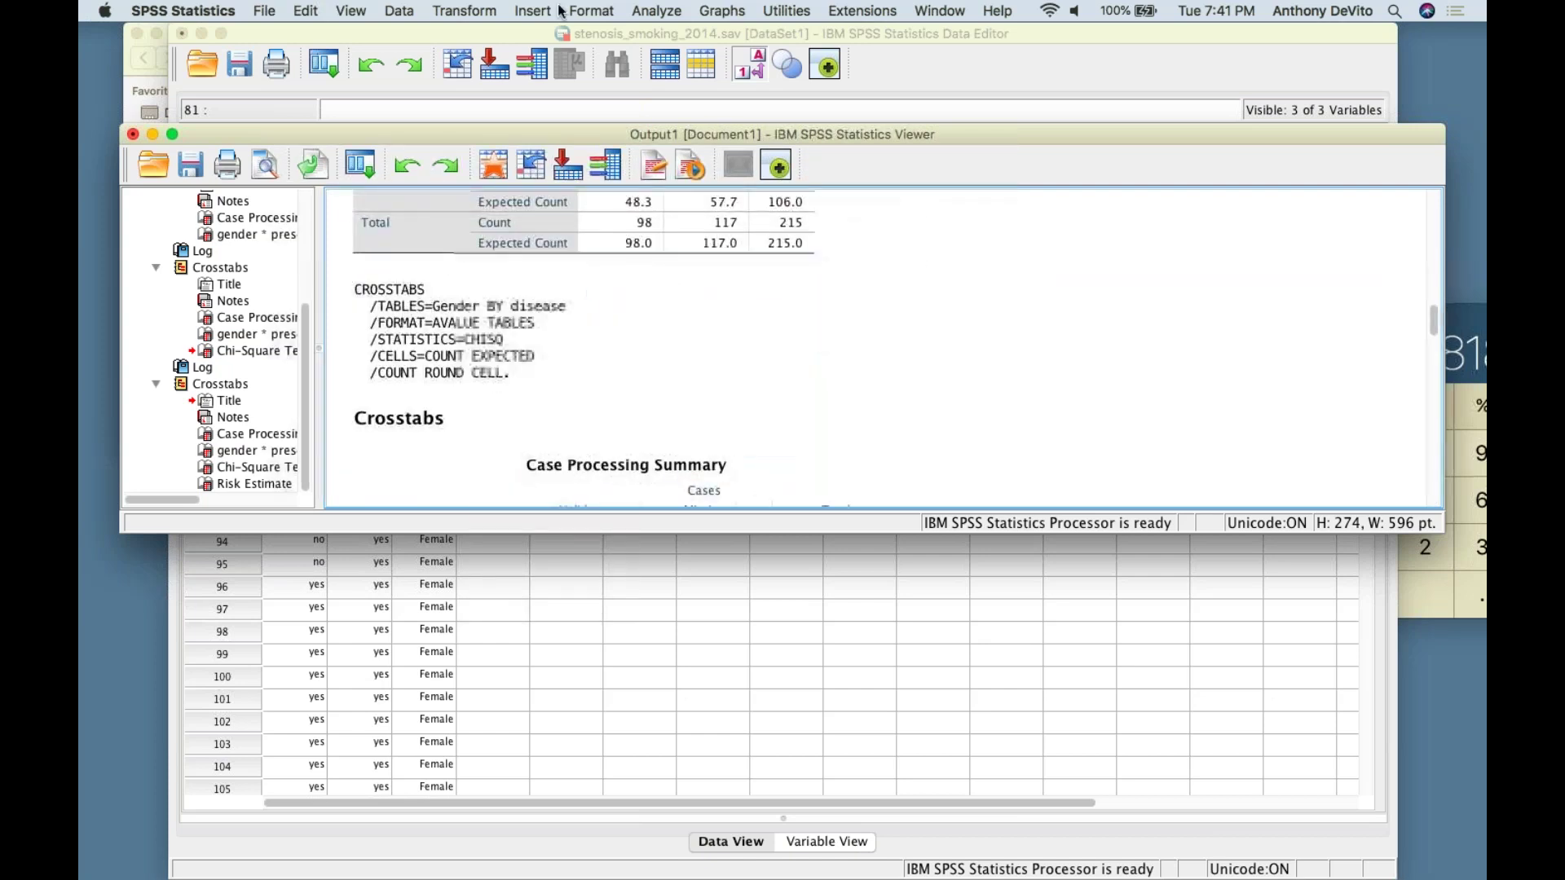
Replace gender with smoking status as the crosstab's row variable and run the analysis against presence of aortic stenosis
click(656, 10)
mouse_move(670, 55)
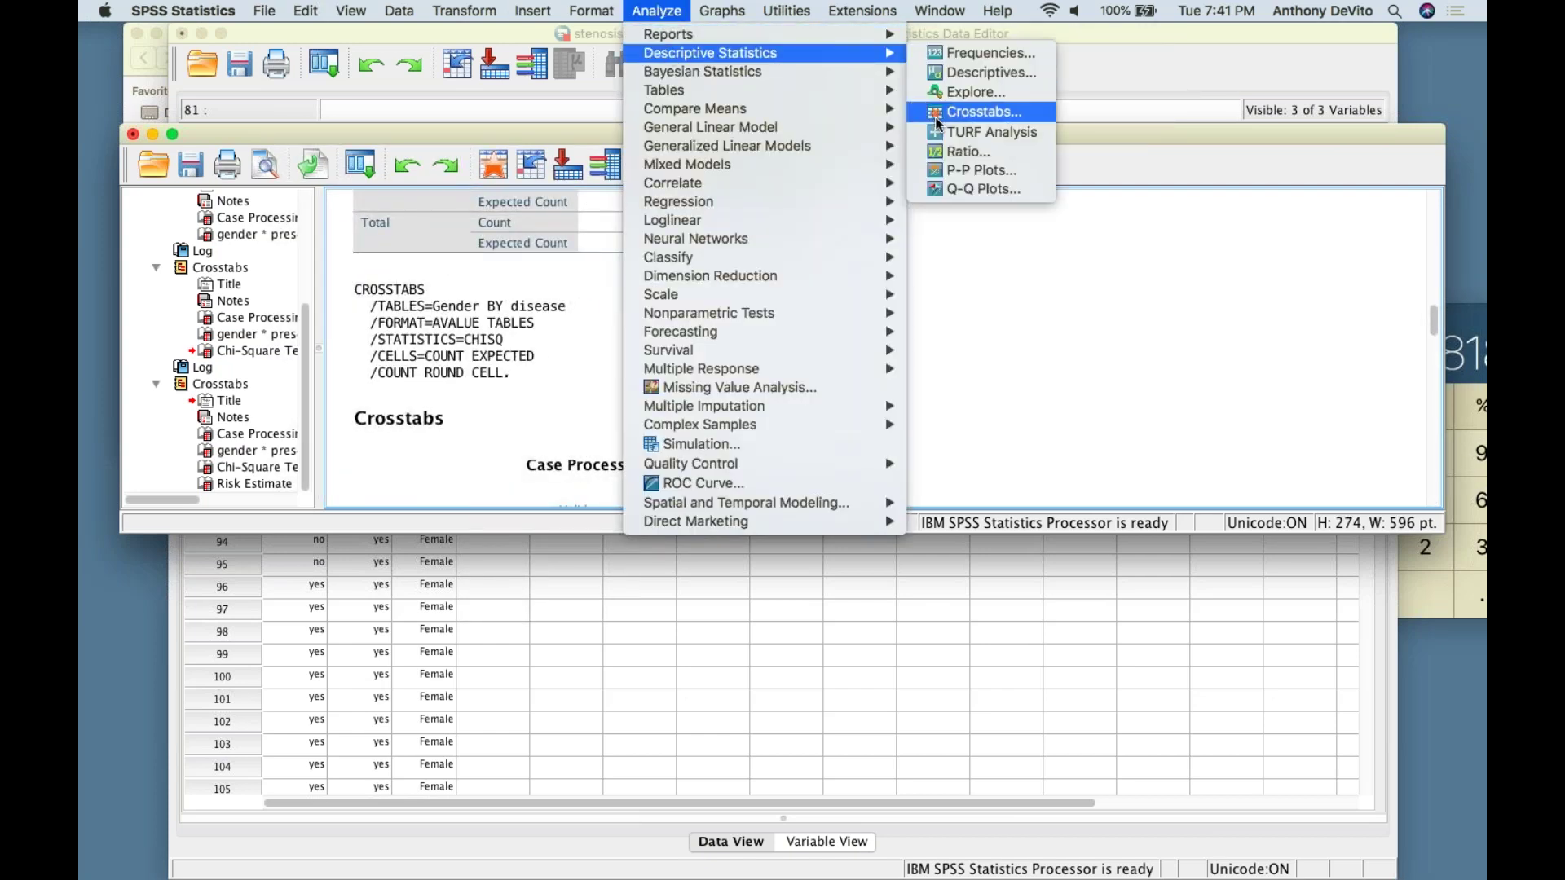
click(977, 112)
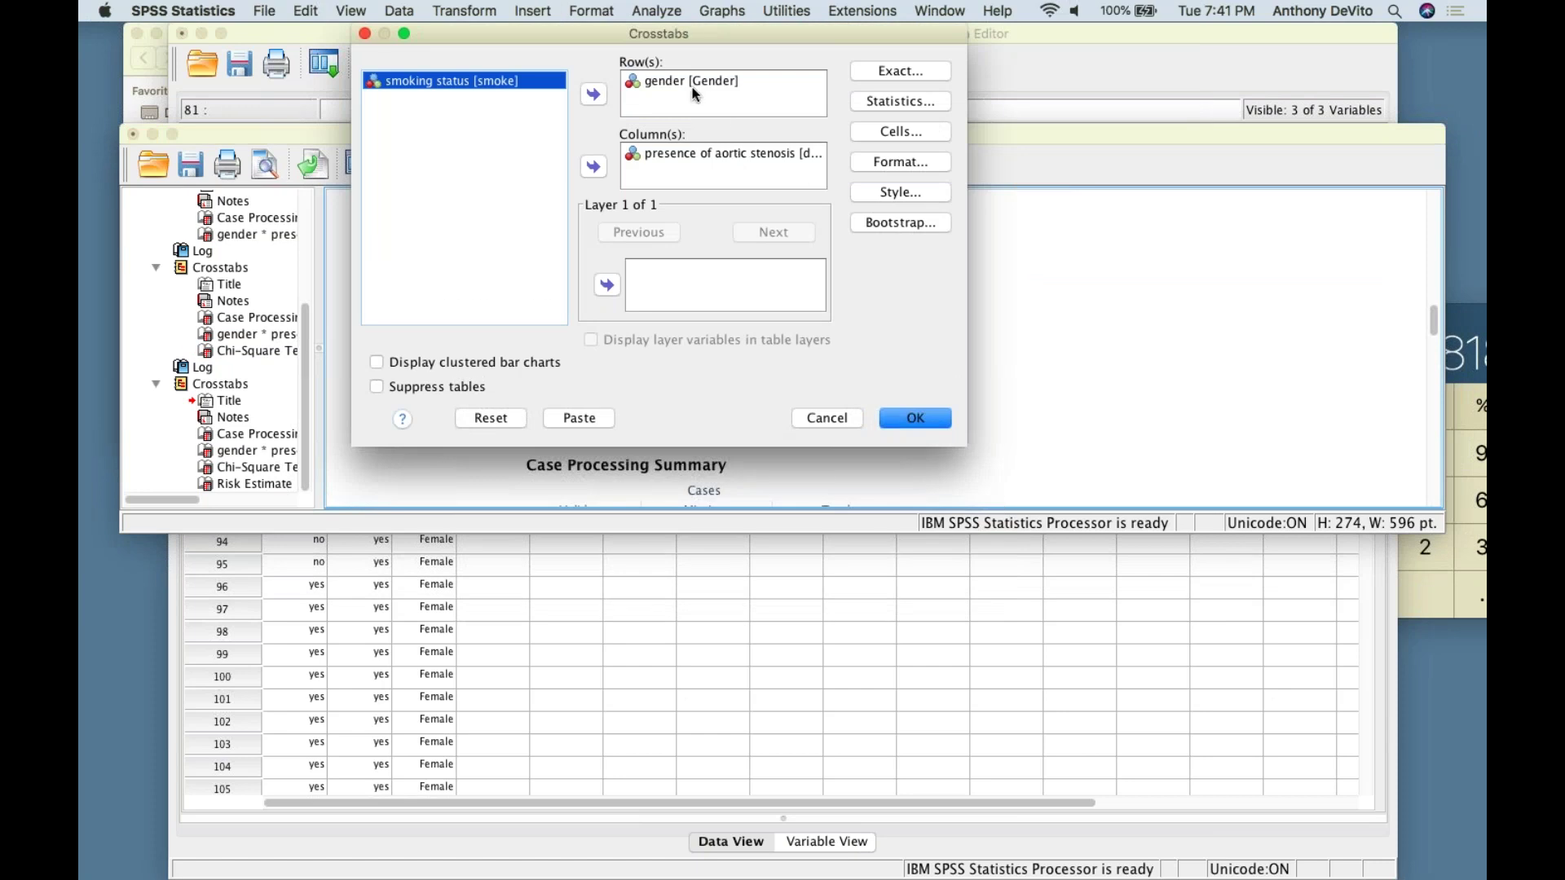
click(664, 83)
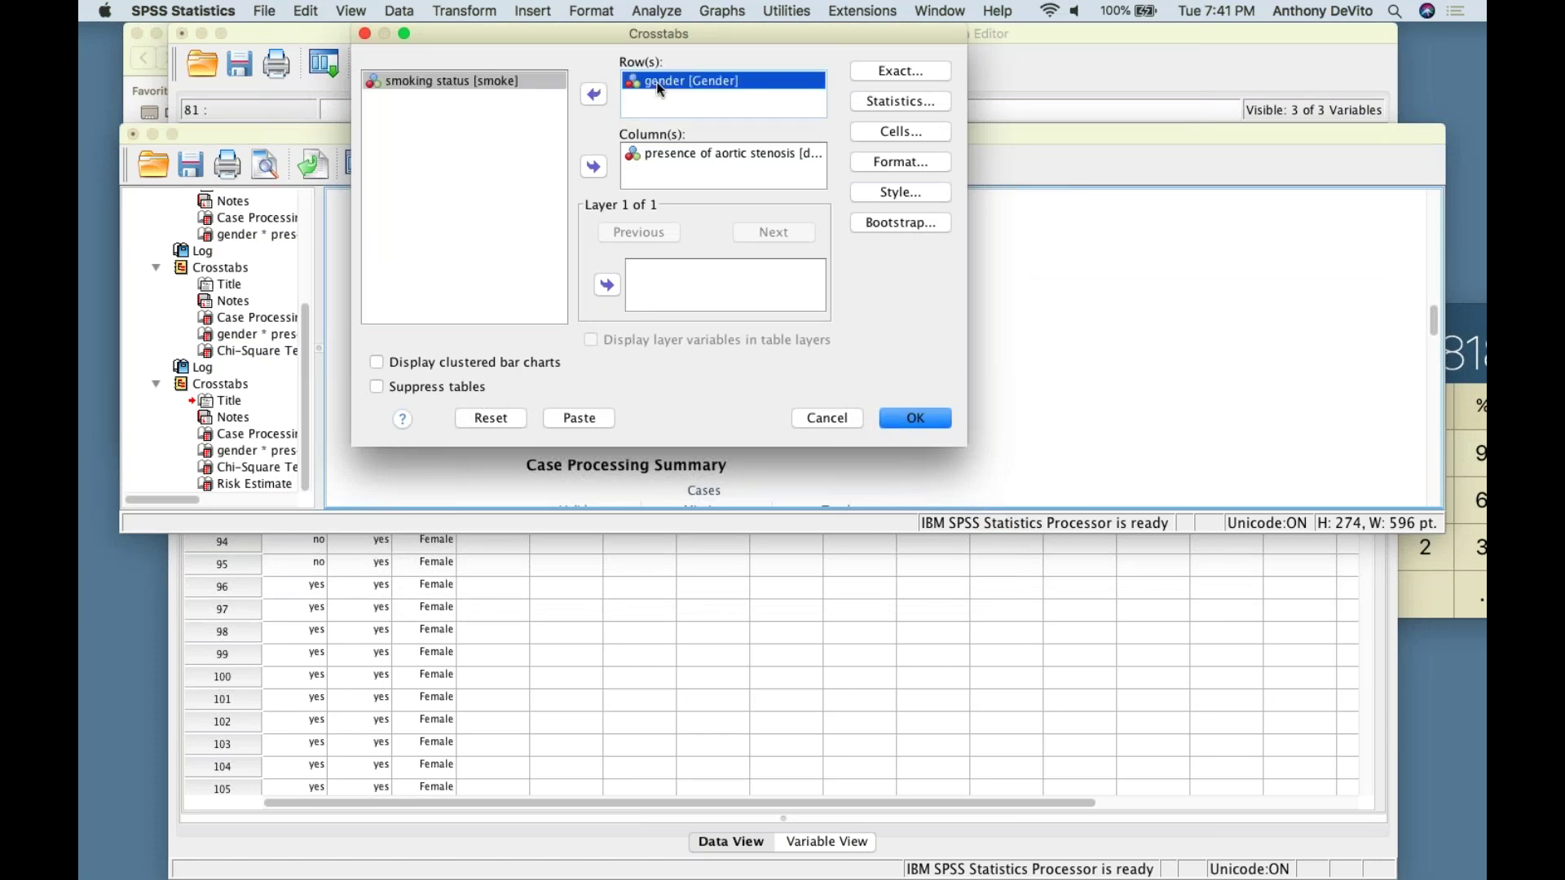
click(595, 90)
click(522, 78)
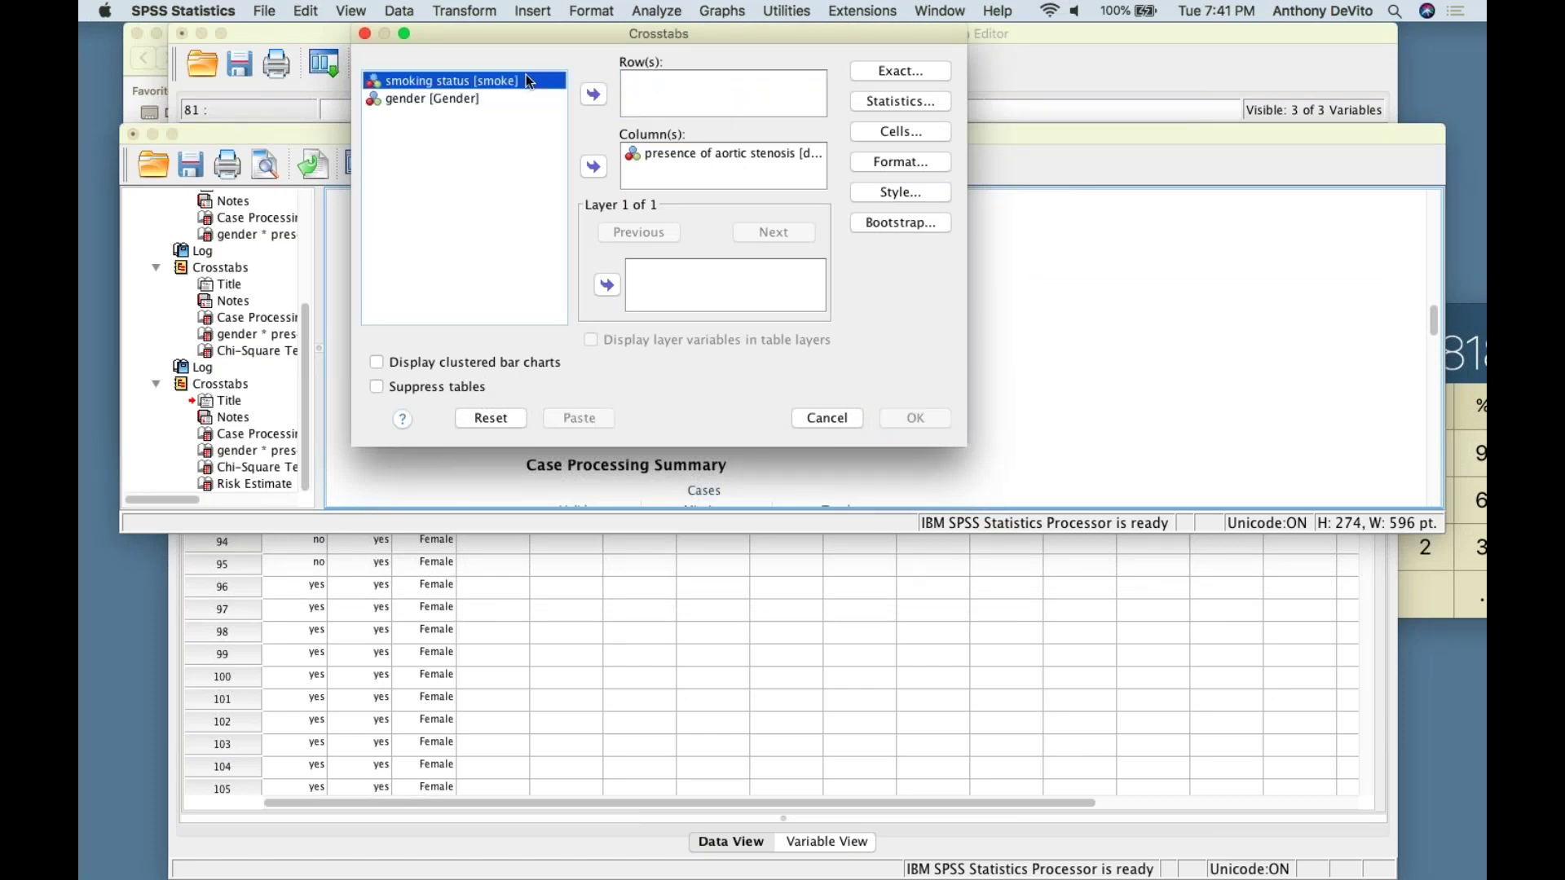
click(588, 97)
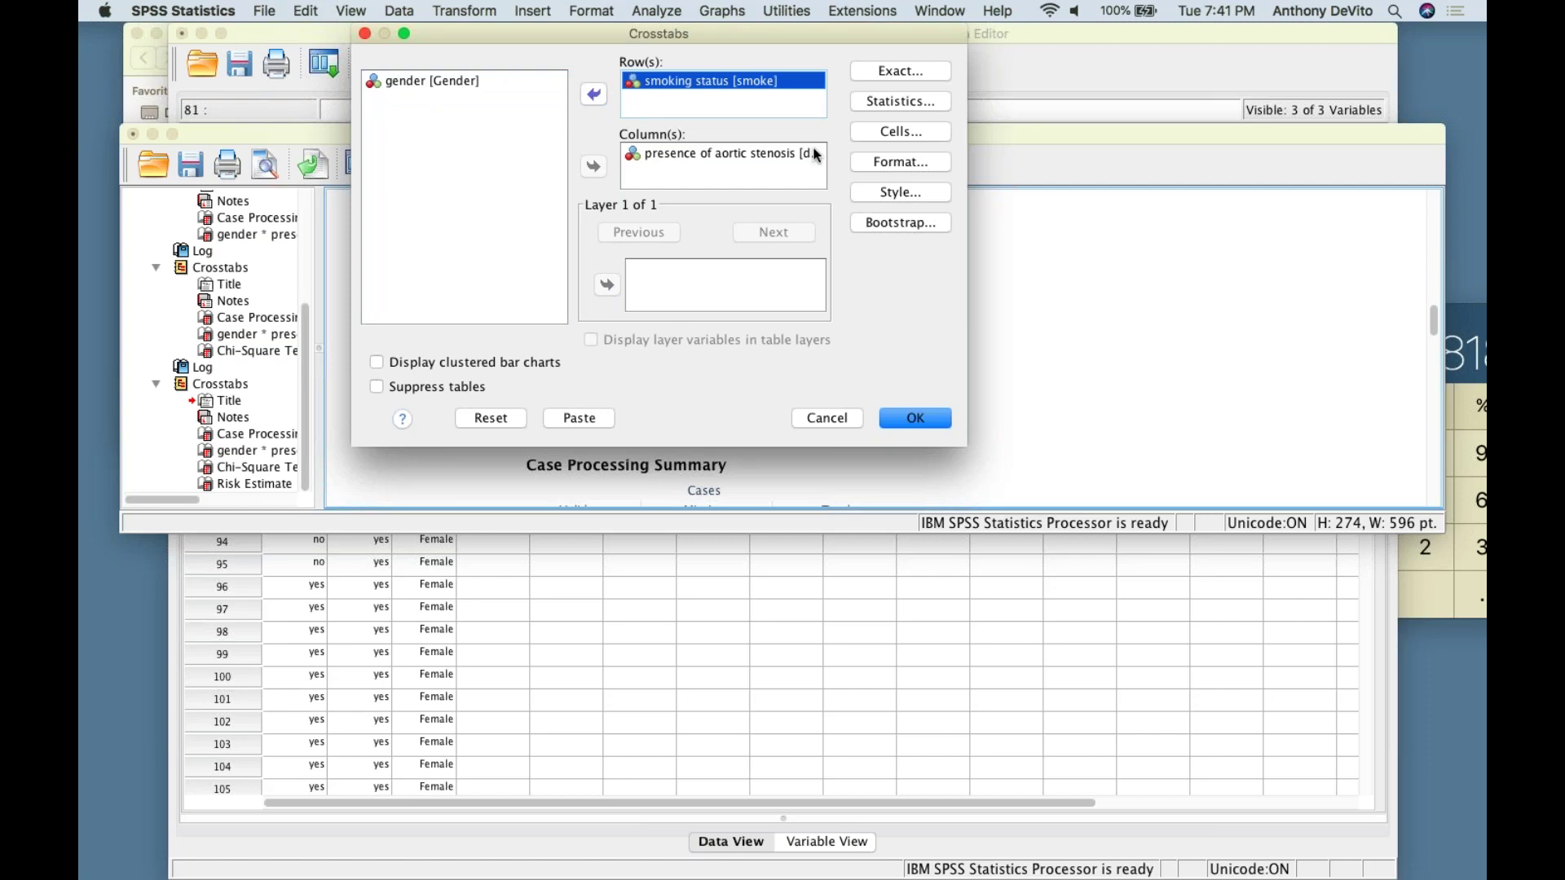
click(915, 423)
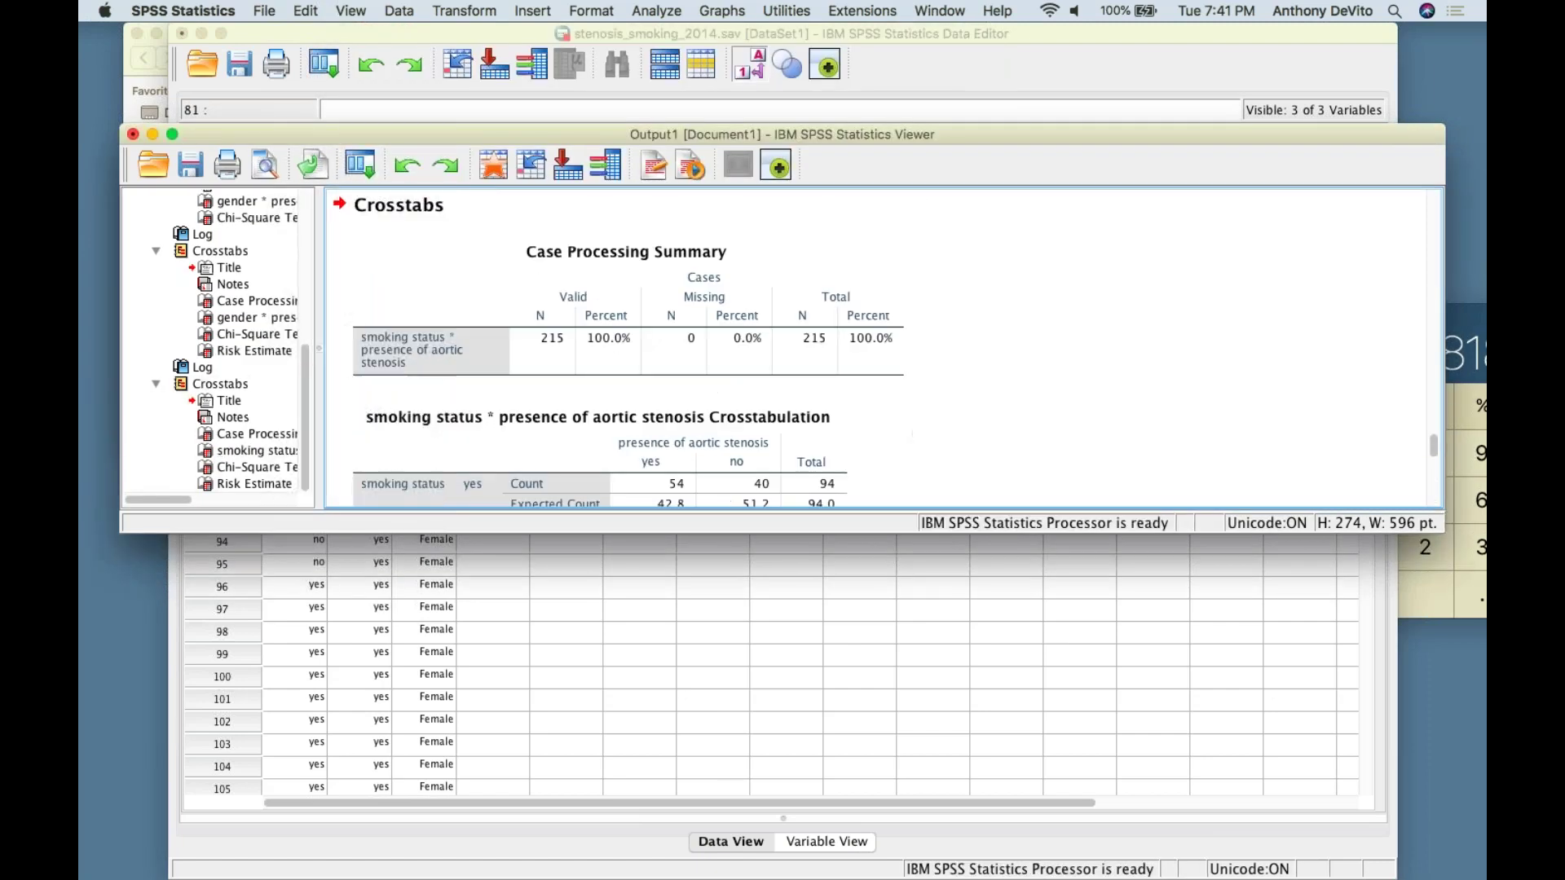
Examine the observed and expected counts for smoking status by aortic stenosis and the Pearson chi-square result
scroll(636, 342, up, 5)
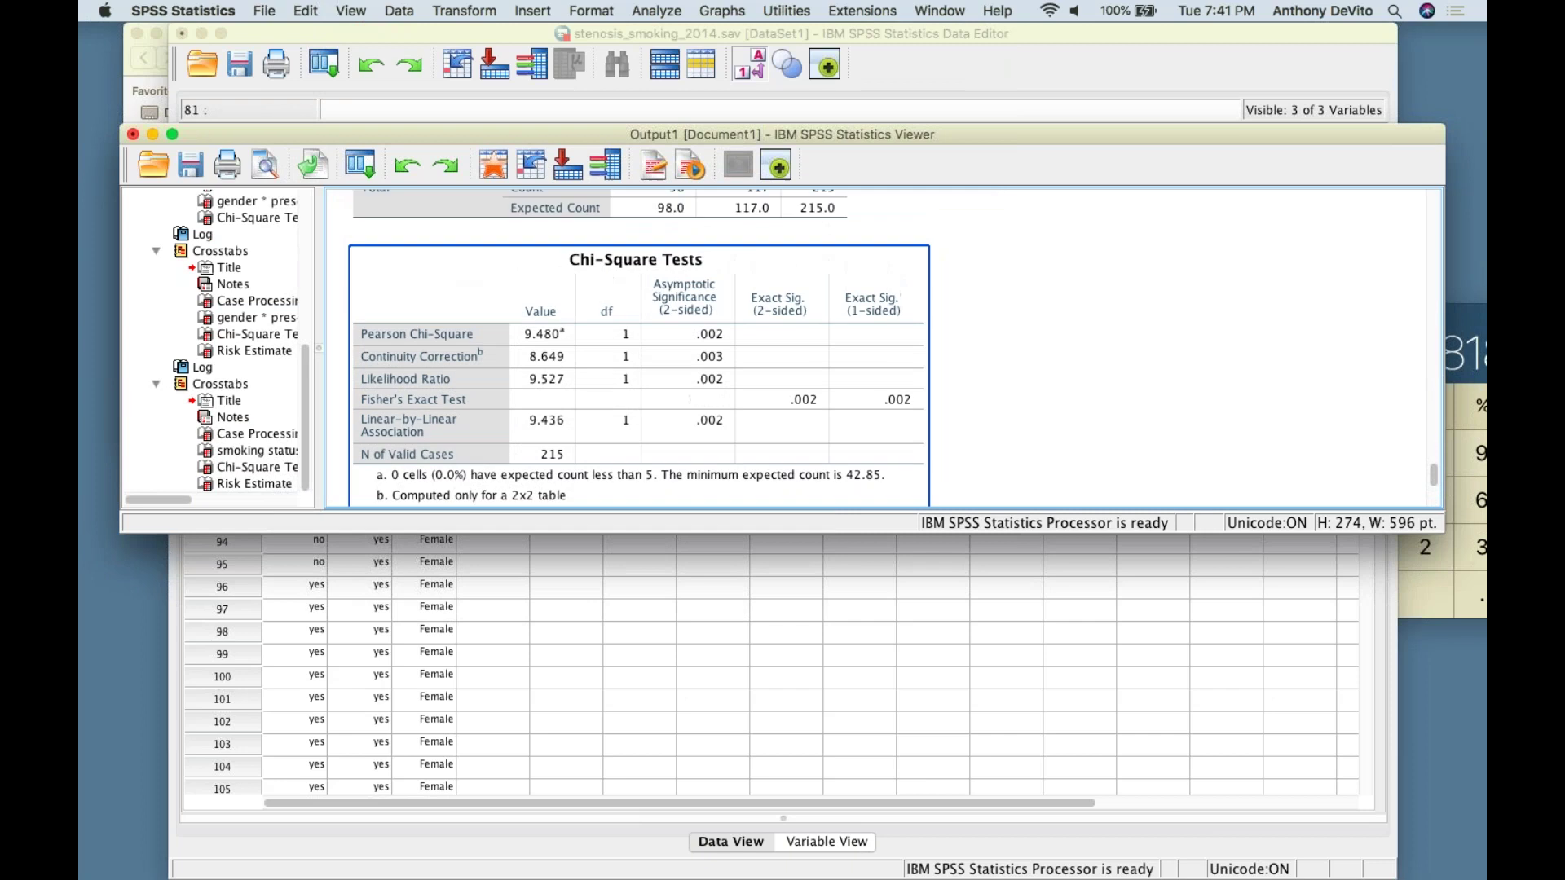
click(682, 272)
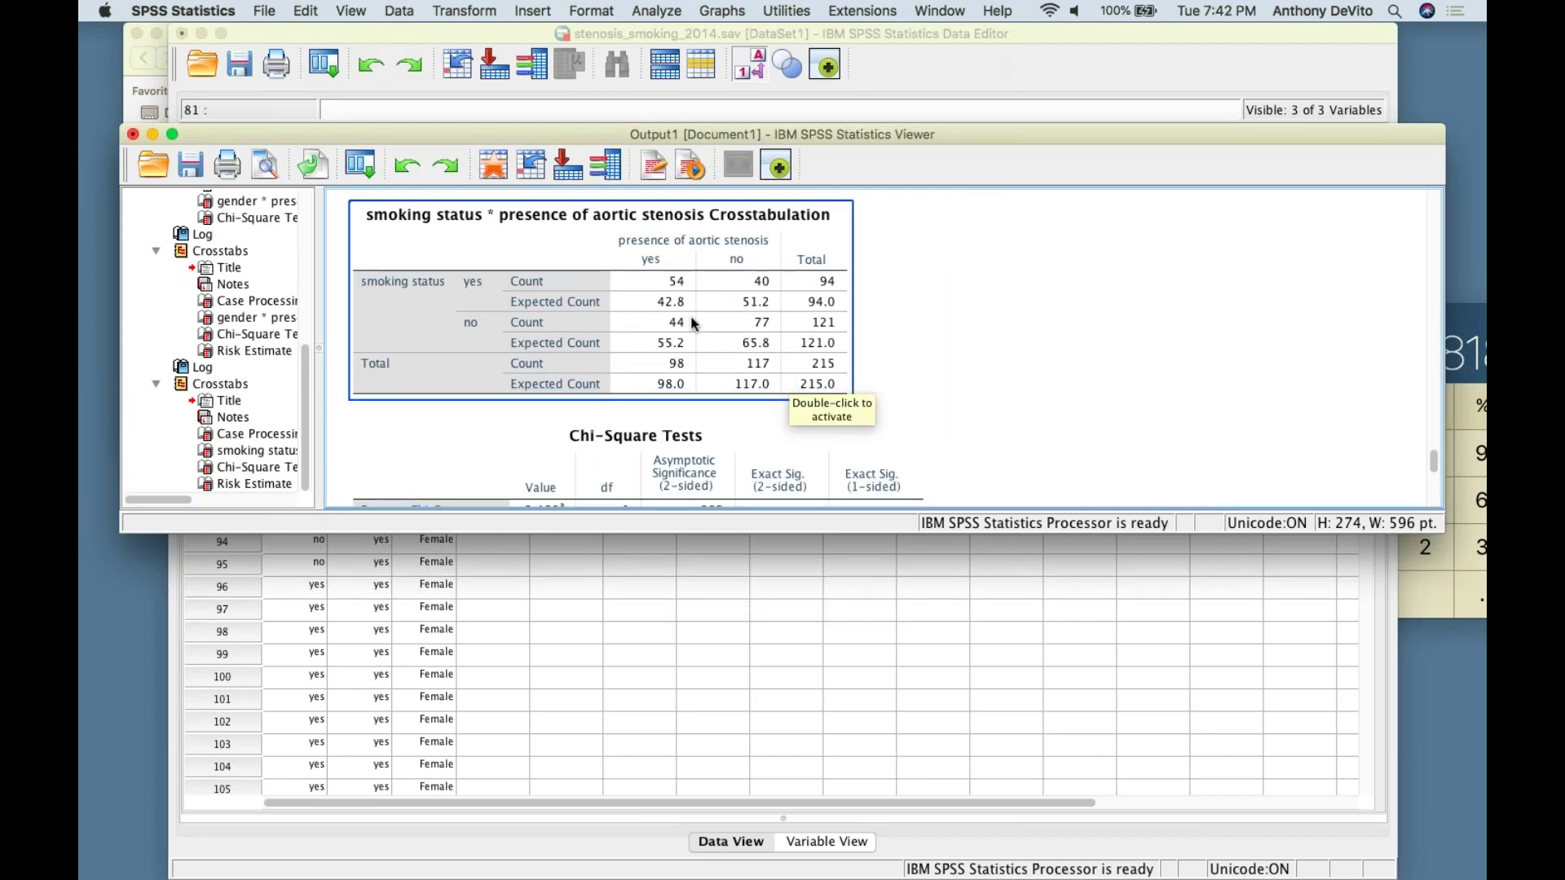
key(Down)
scroll(682, 339, down, 1)
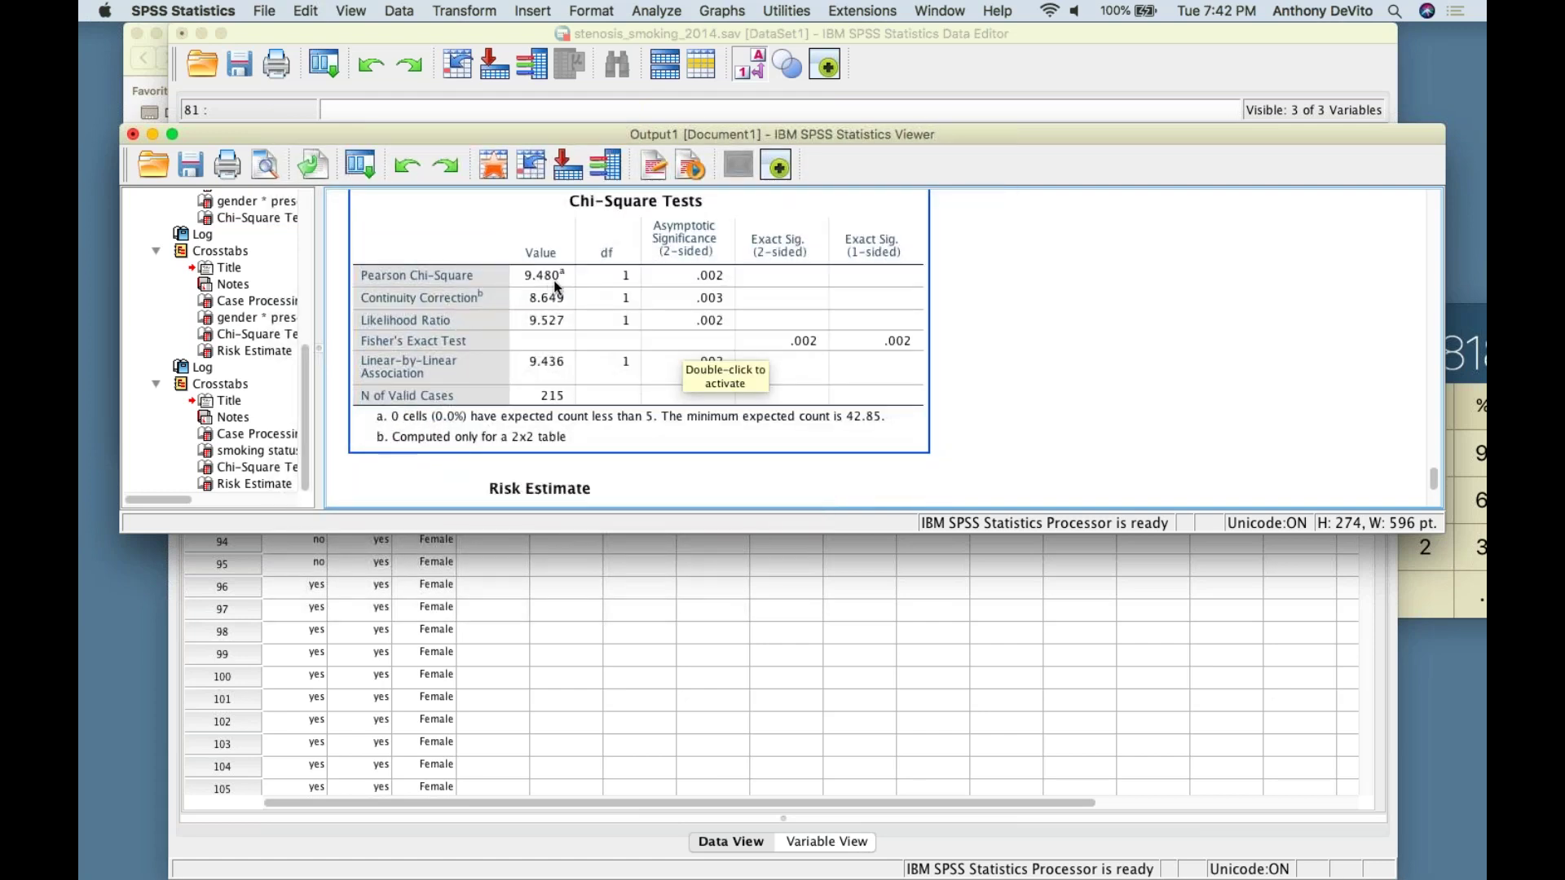
click(558, 287)
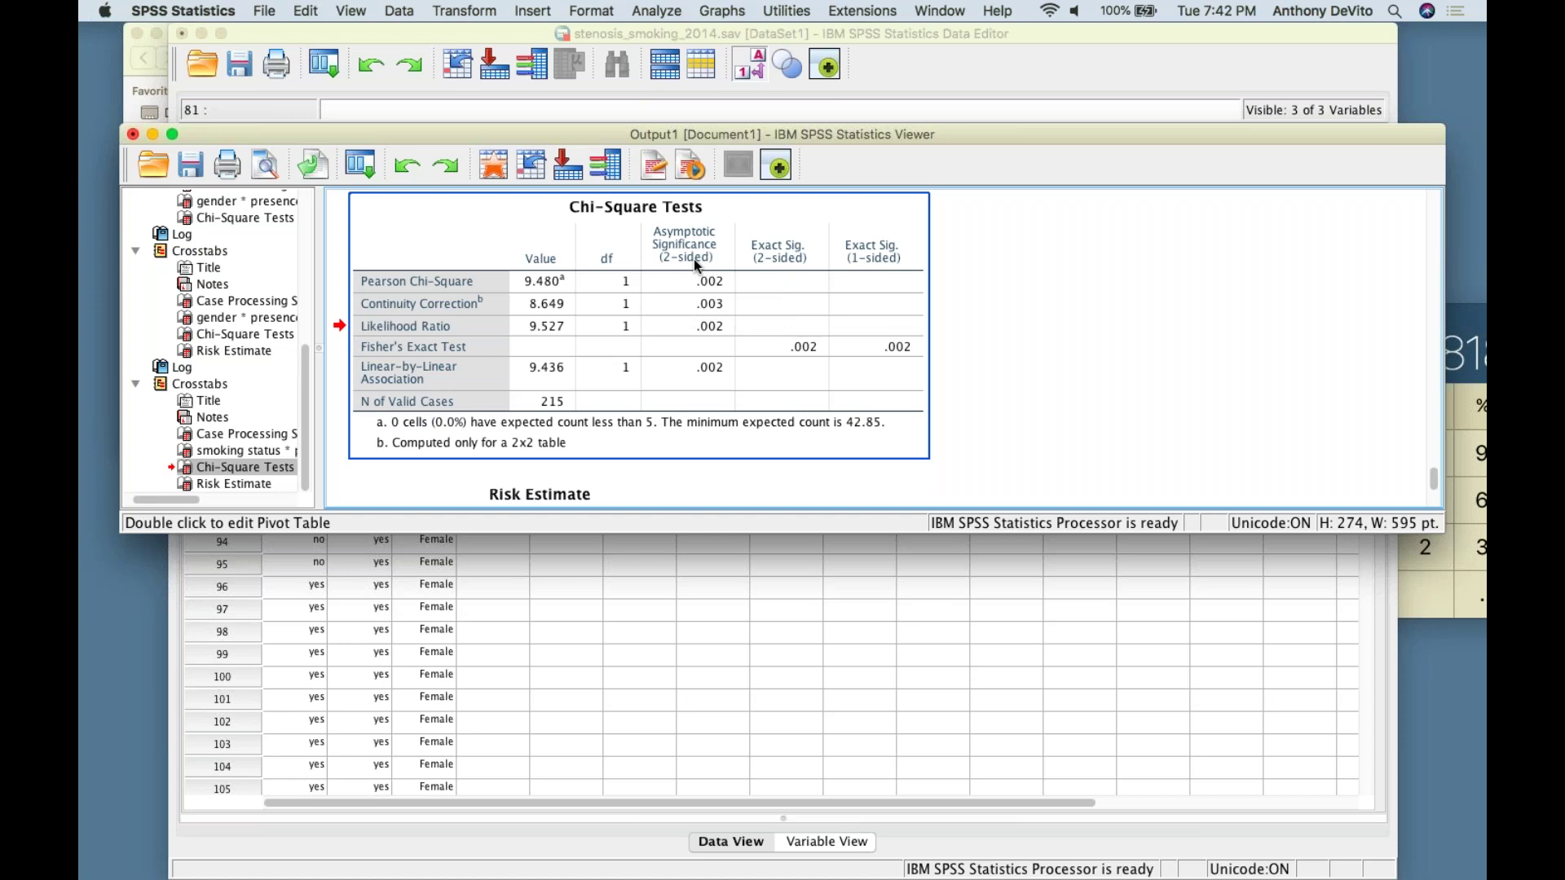
Examine the smoking status odds ratio and cohort risk estimates with their 95% confidence intervals
scroll(692, 258, down, 3)
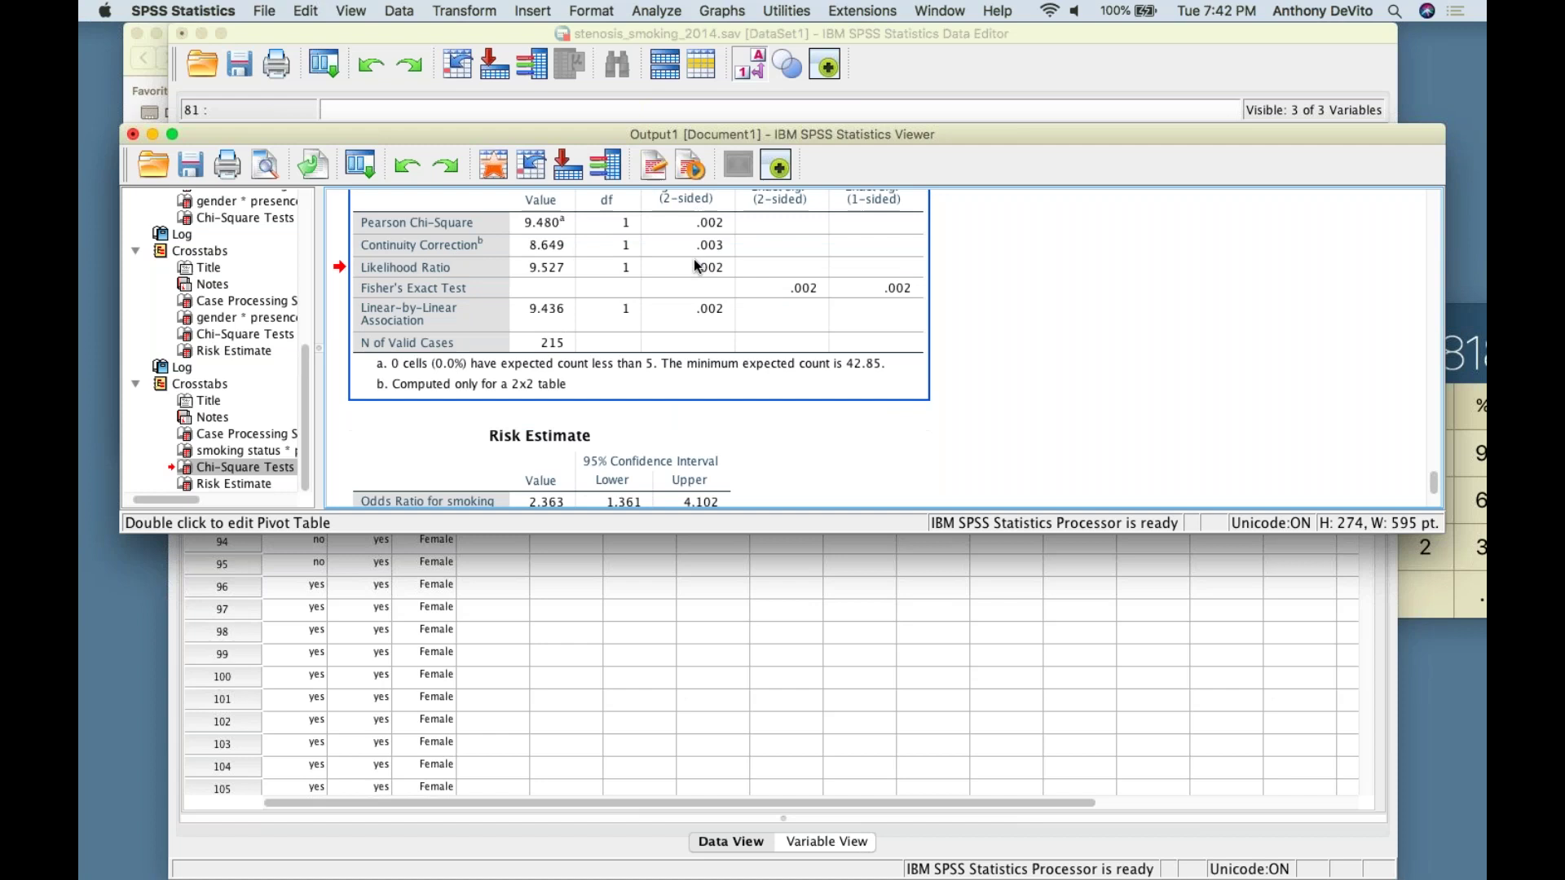
scroll(695, 263, down, 1)
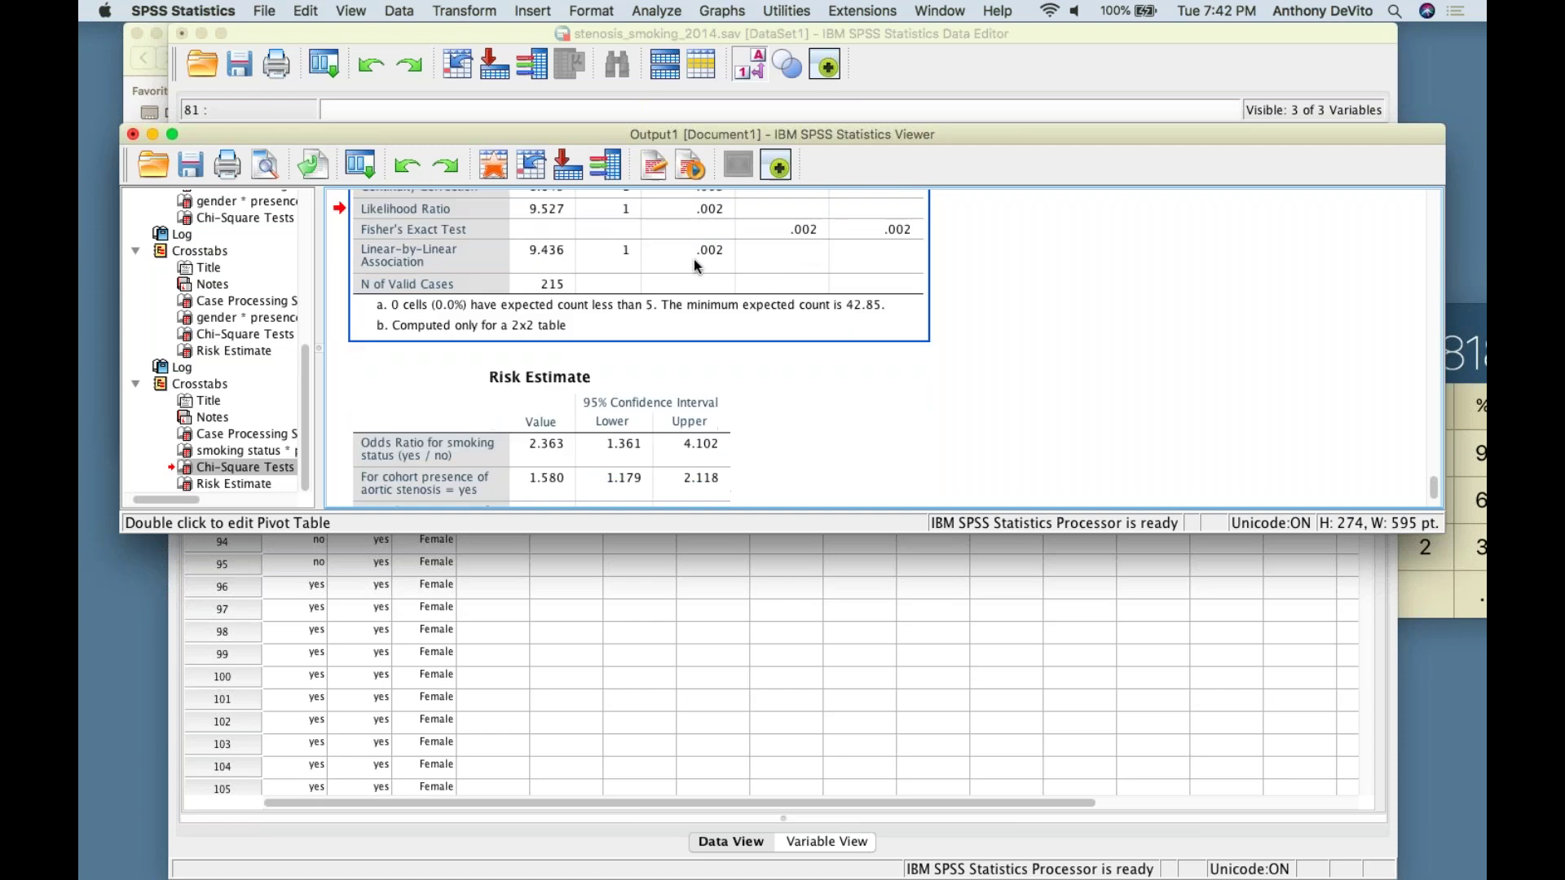
scroll(695, 262, up, 4)
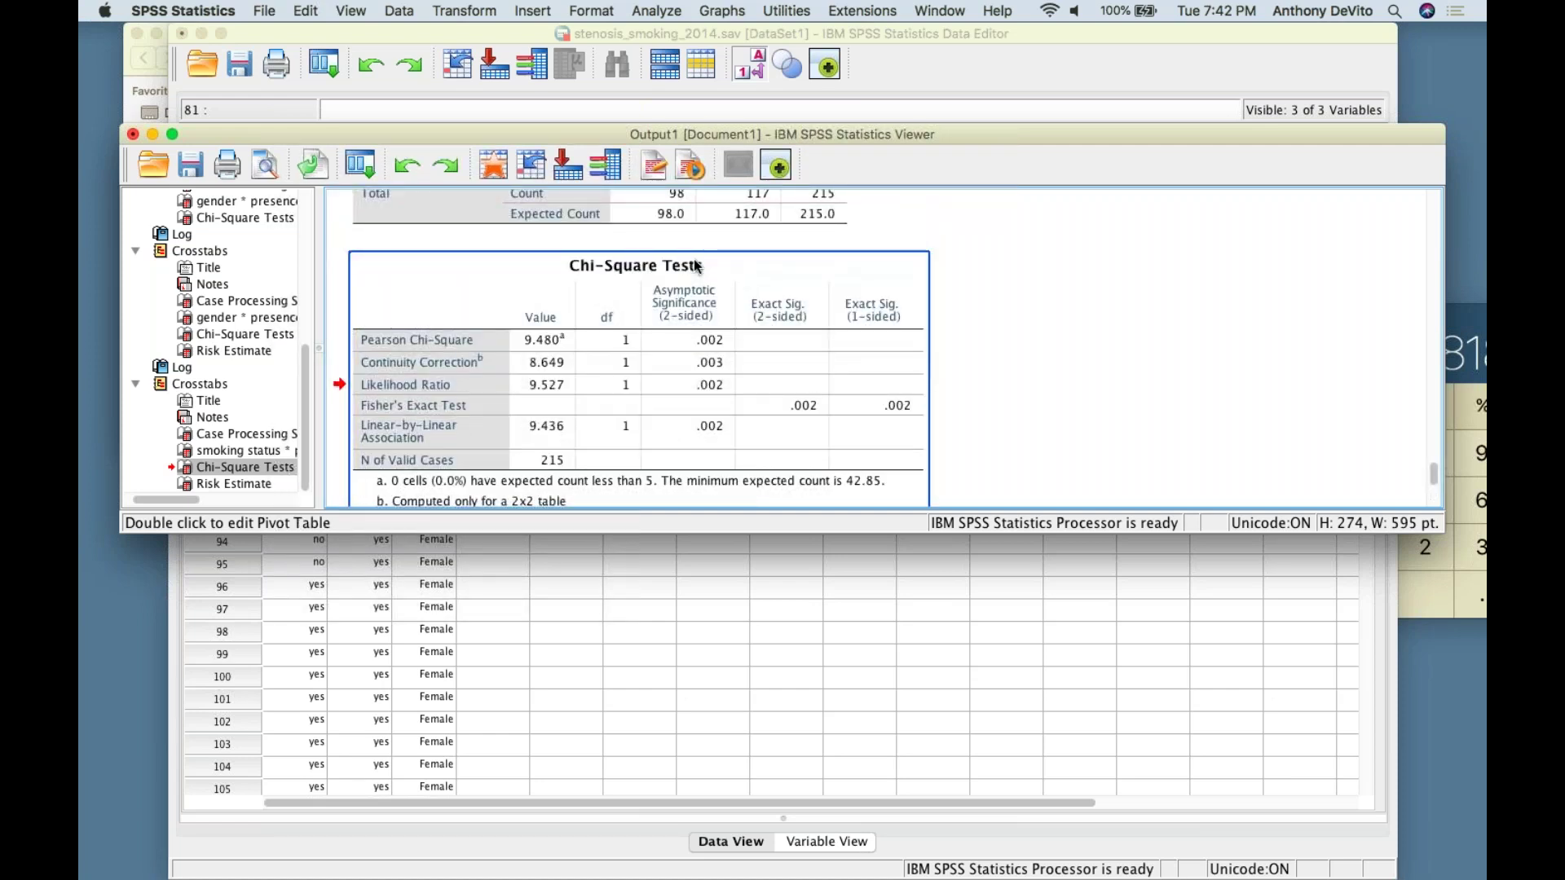
scroll(695, 262, down, 5)
scroll(864, 308, up, 3)
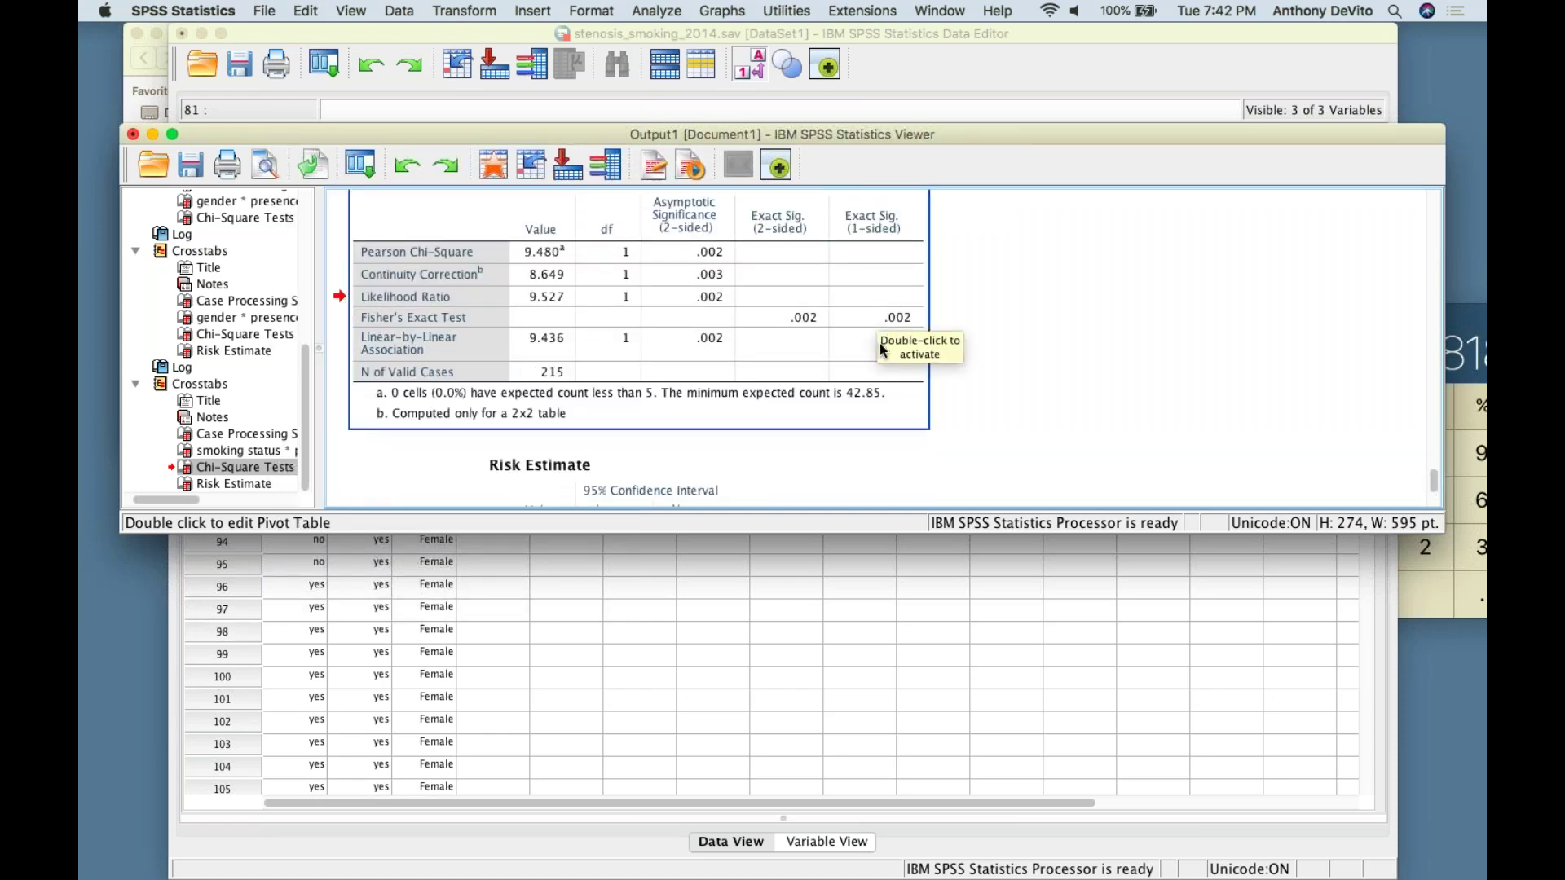
drag(880, 317, 1056, 373)
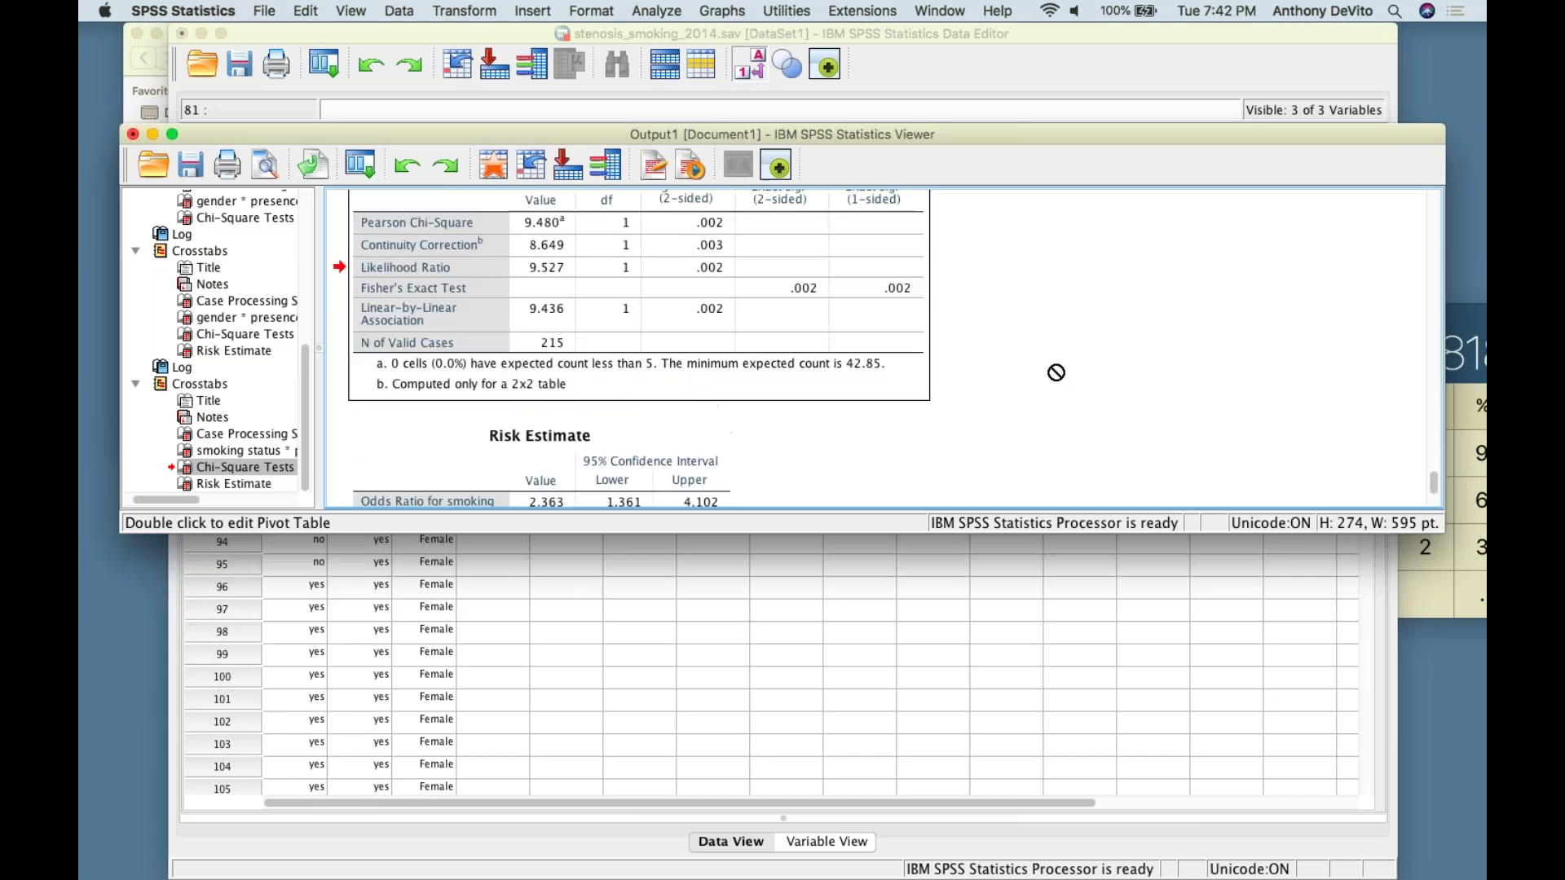
click(865, 356)
scroll(869, 359, down, 4)
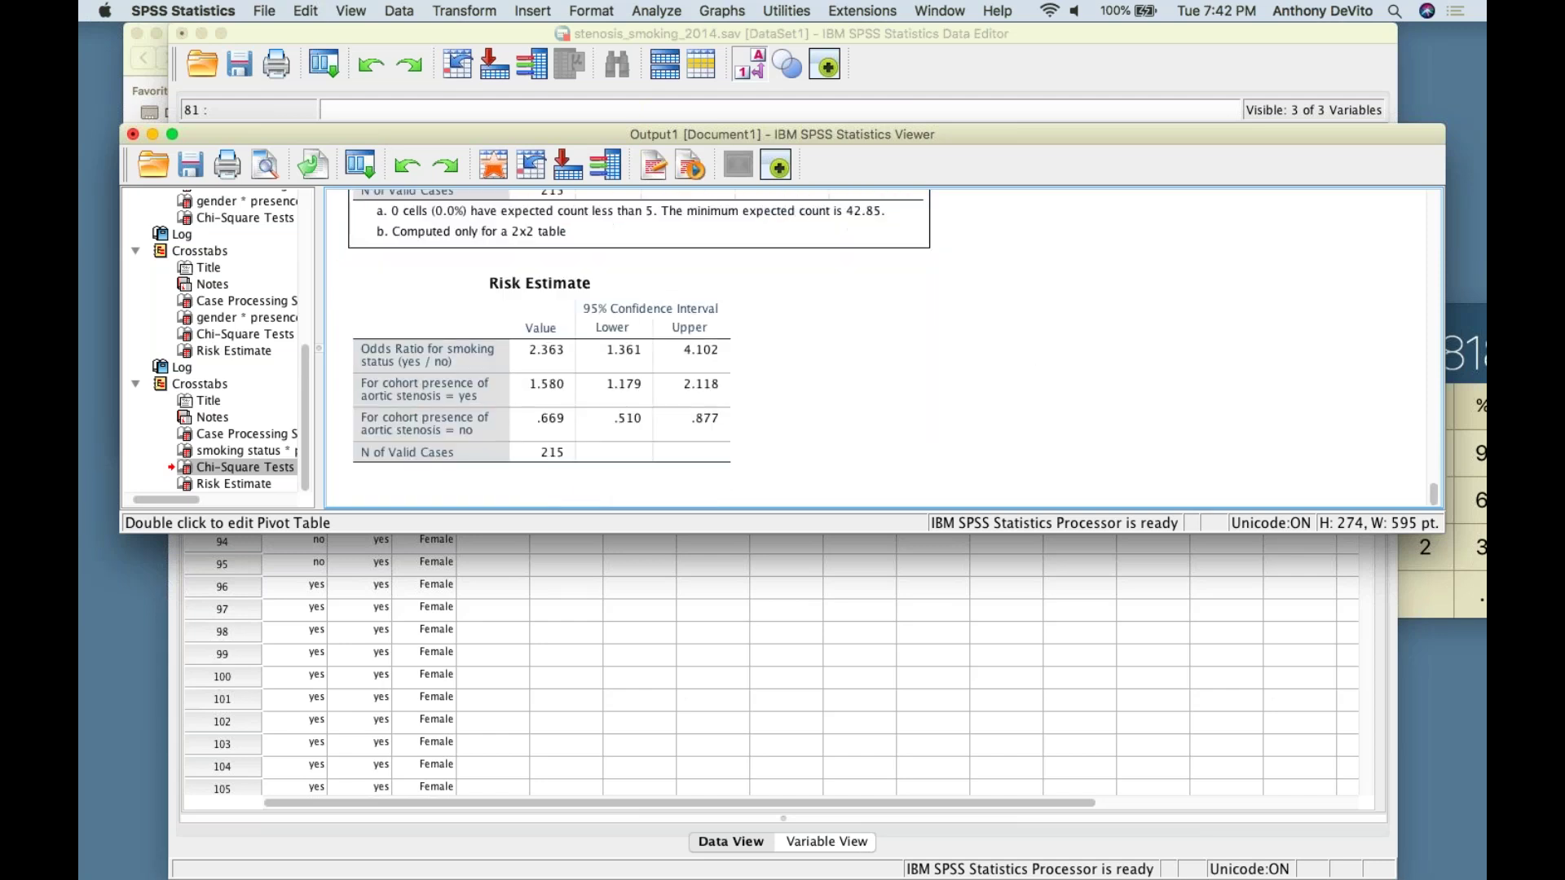
click(469, 352)
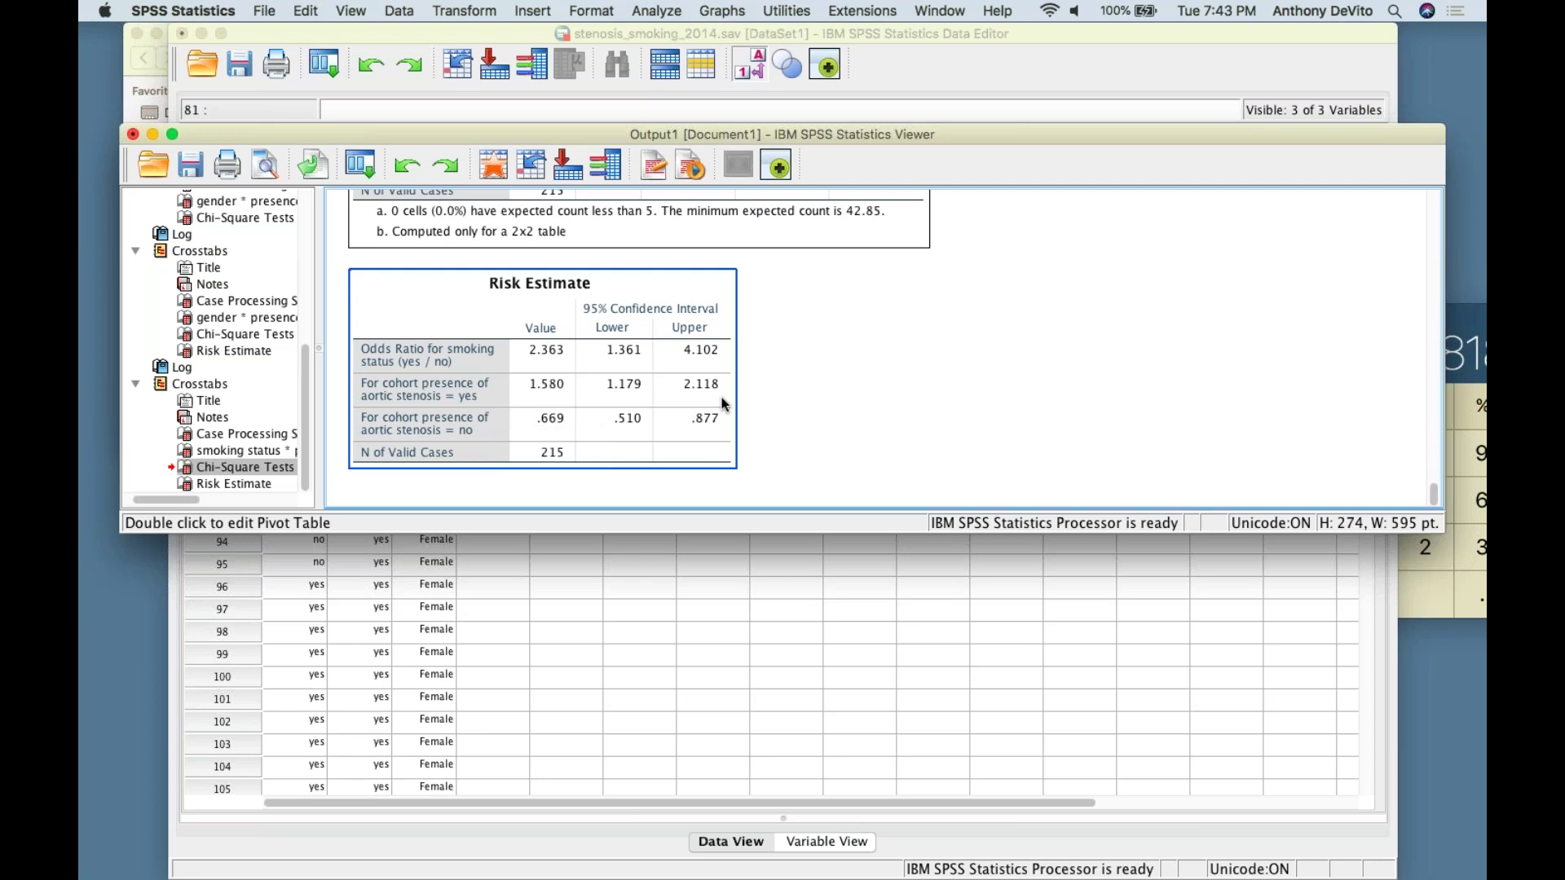
drag(721, 398, 866, 450)
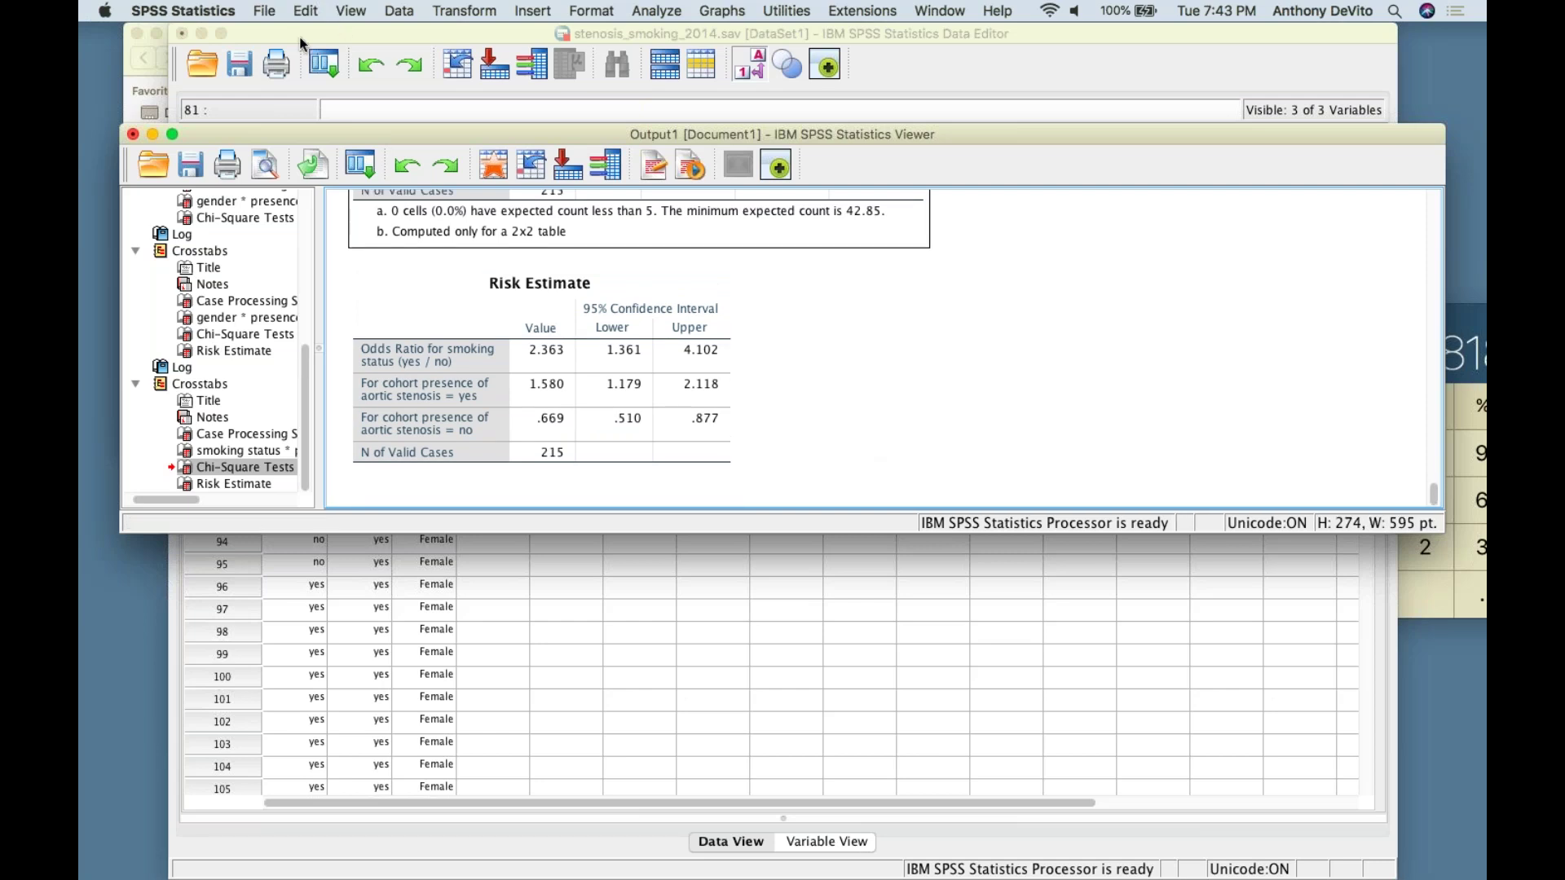
Close the output viewer document Output1 without saving its contents
click(132, 135)
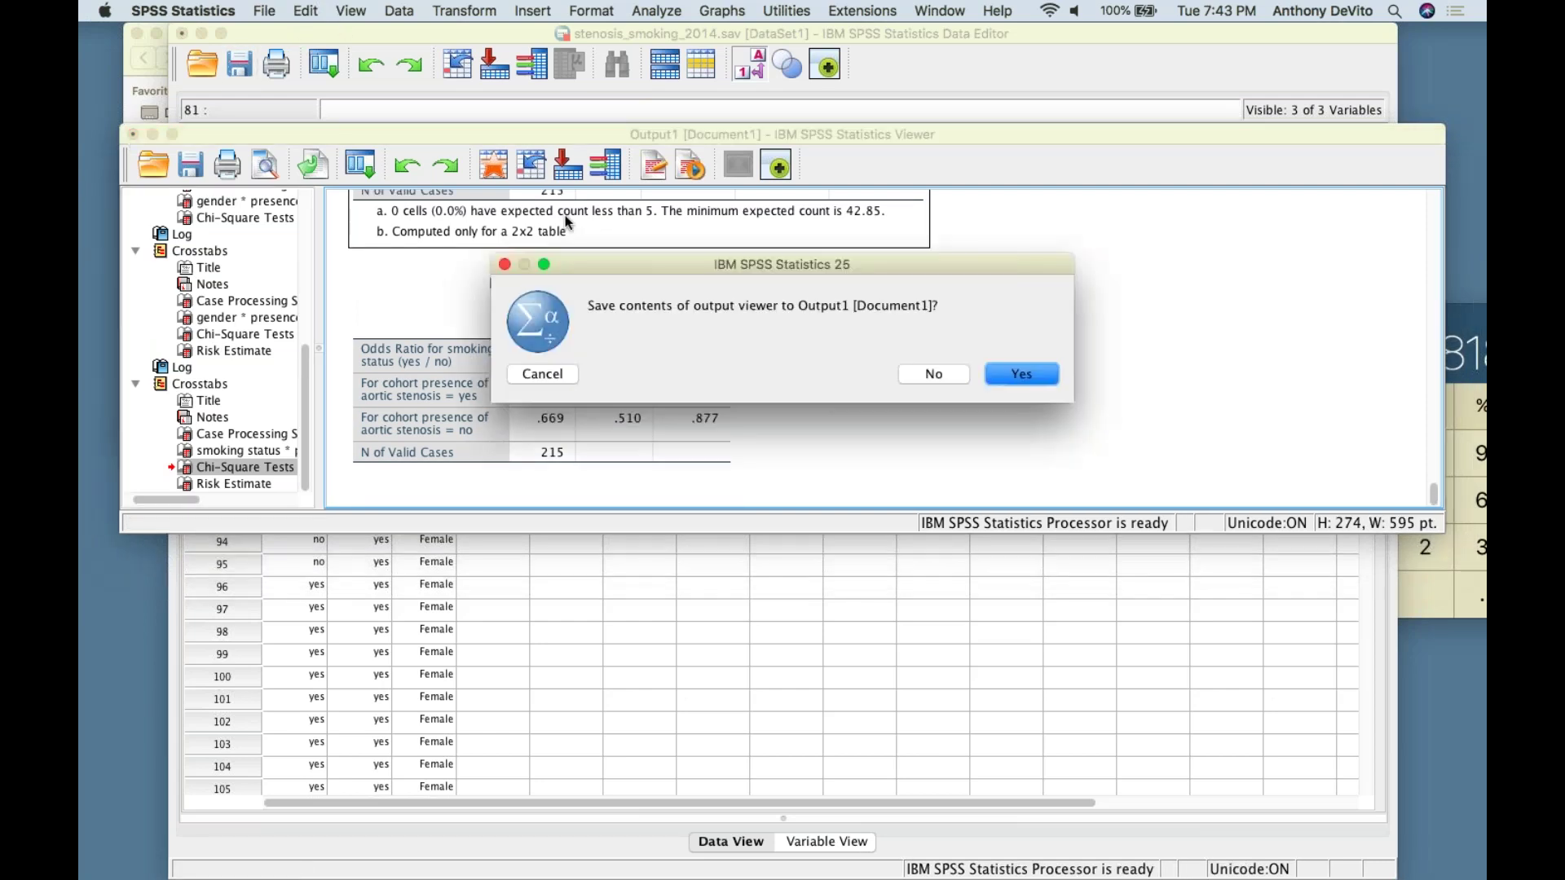
click(929, 372)
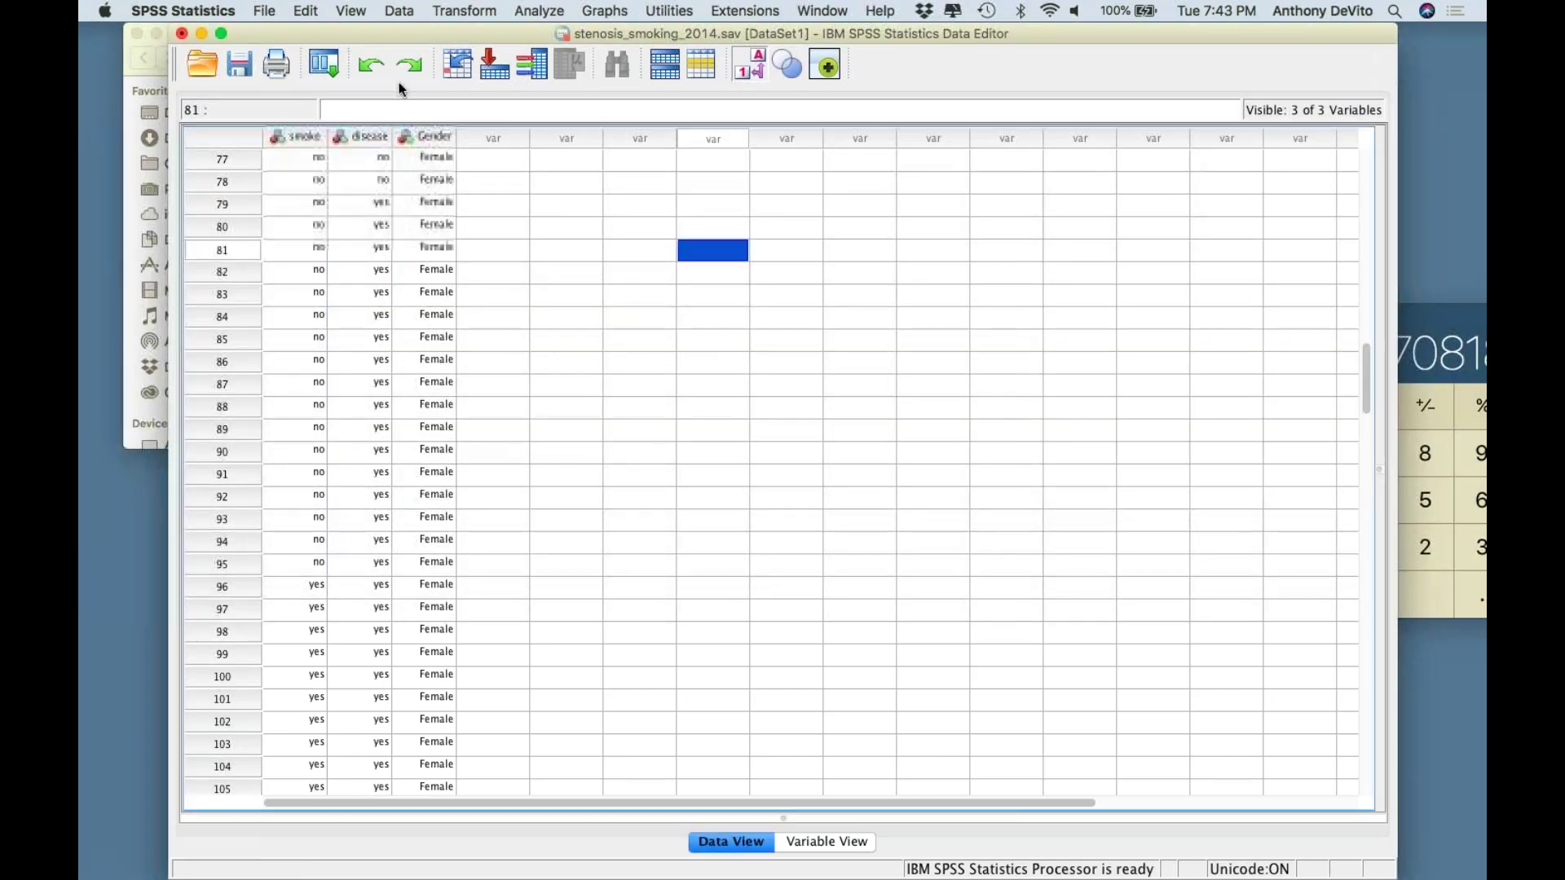
Close the stenosis_smoking_2014.sav dataset
drag(355, 31, 555, 150)
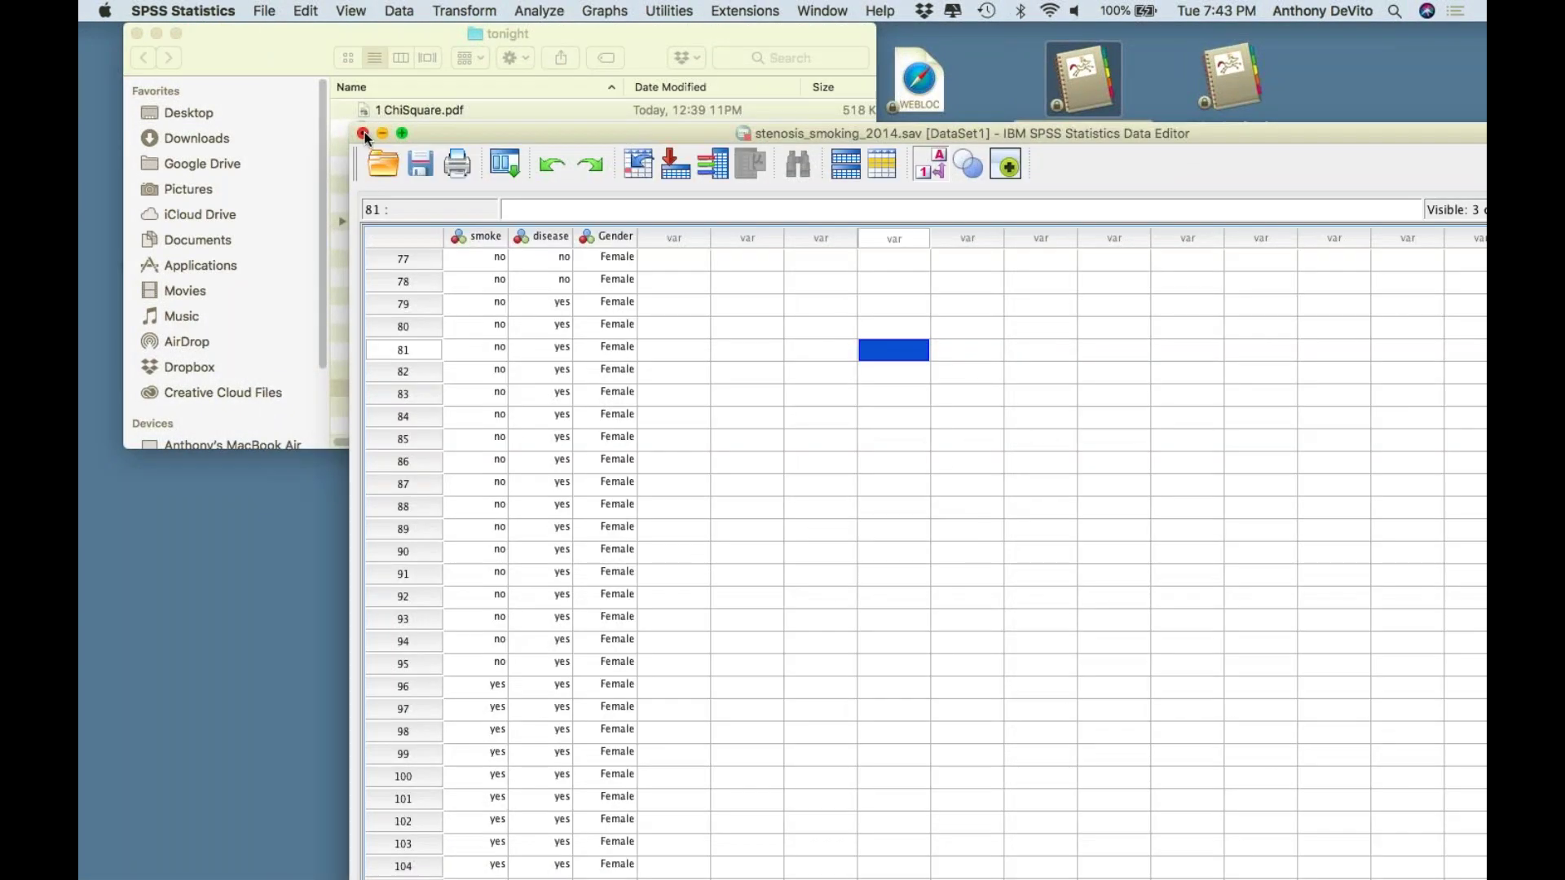
click(364, 133)
click(1074, 616)
Open 4 NCBIRTH800mod(1).sav from the tonight folder, minimise its string widths, and bring its data editor to the front
click(281, 44)
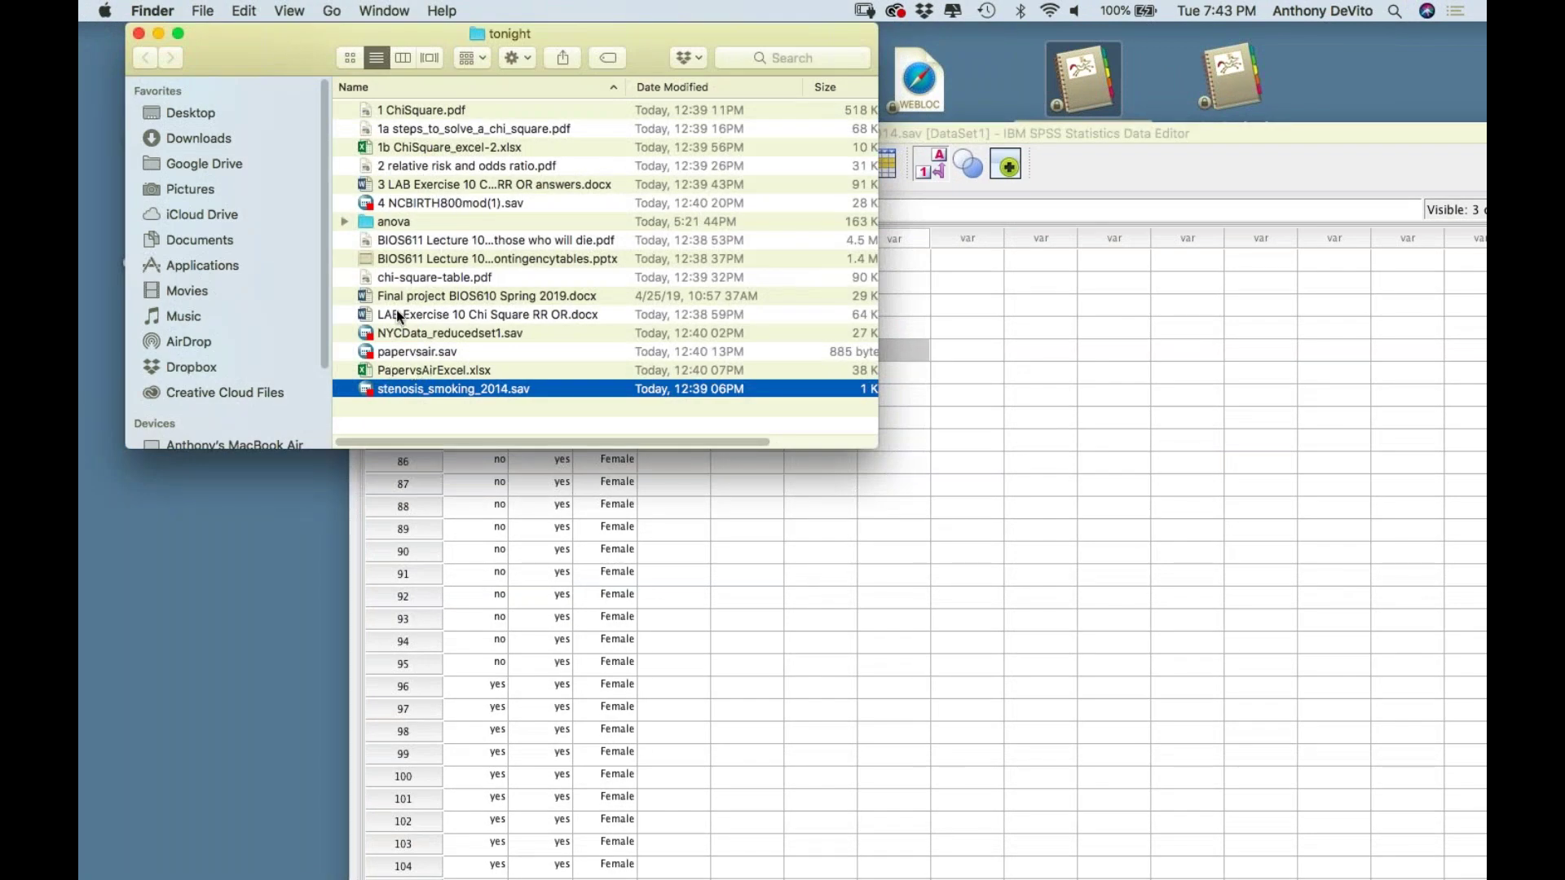
click(367, 201)
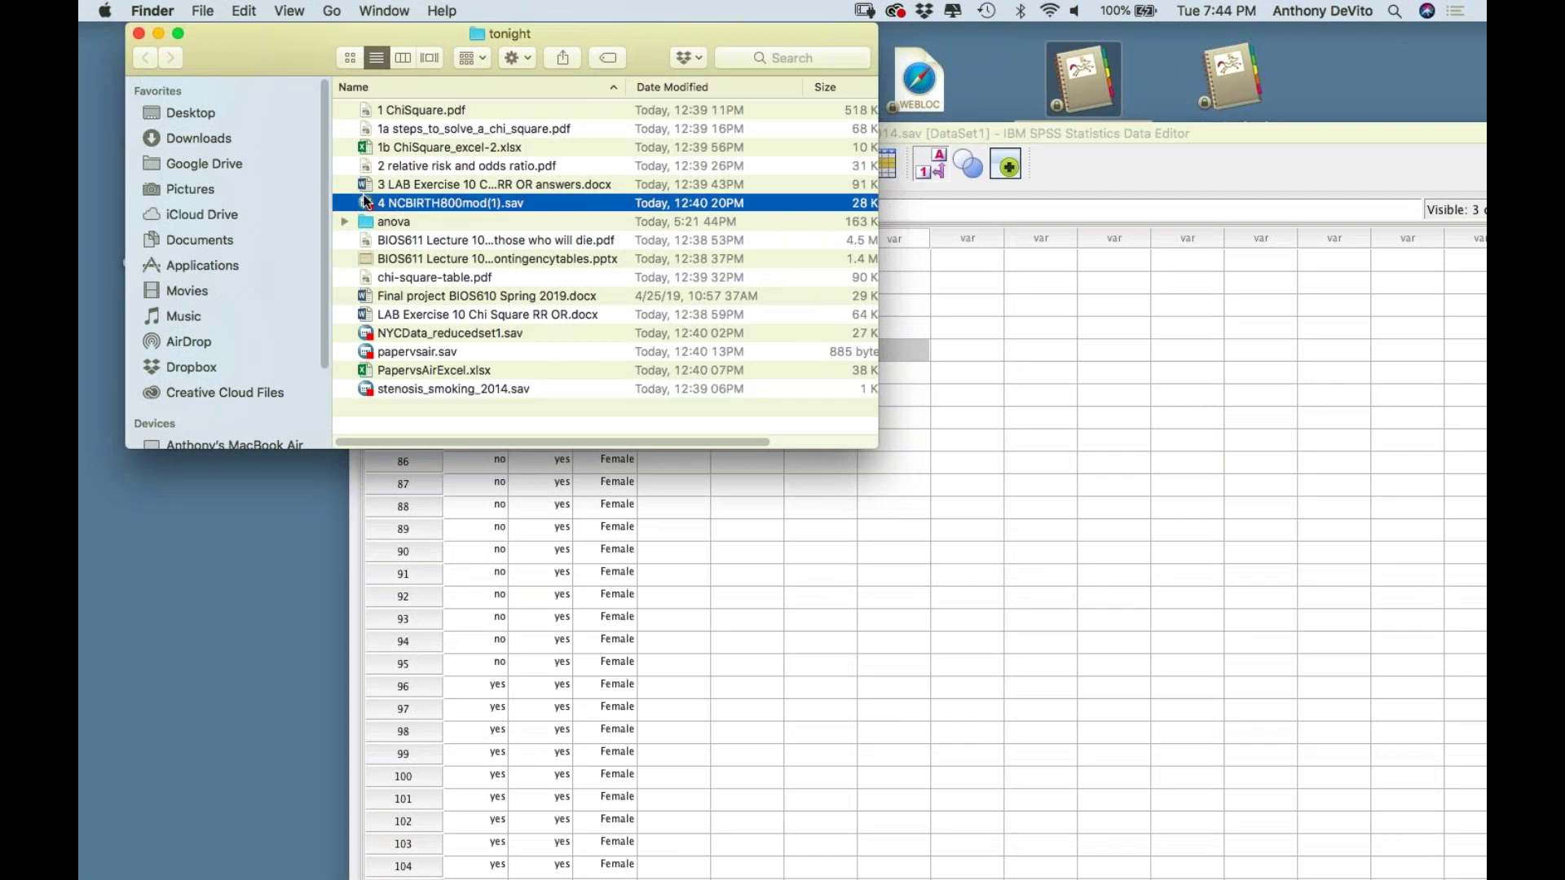
double_click(370, 202)
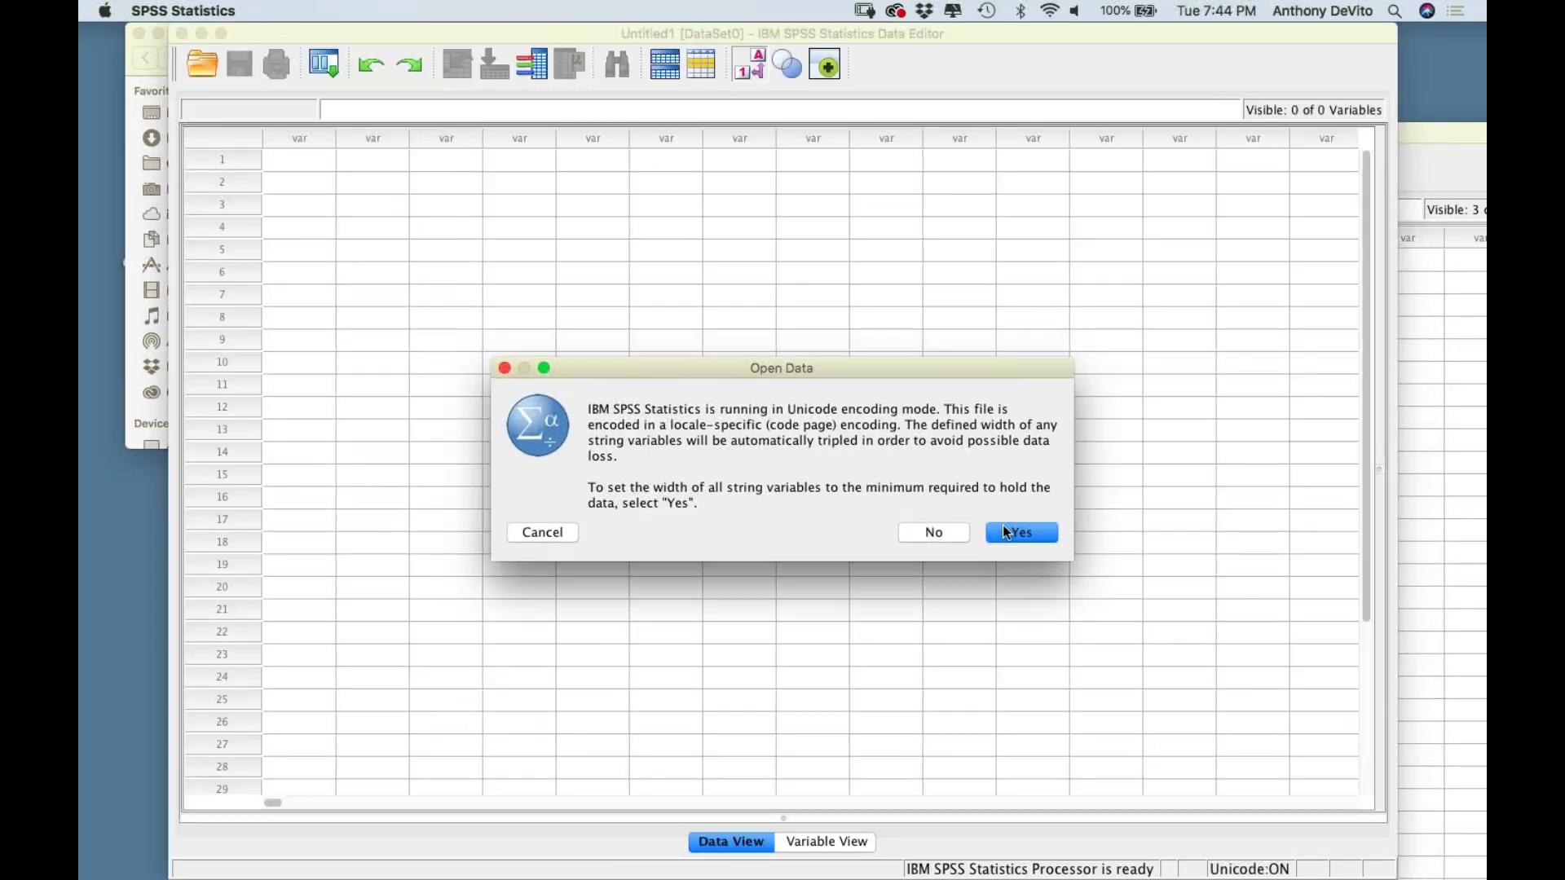
click(1004, 532)
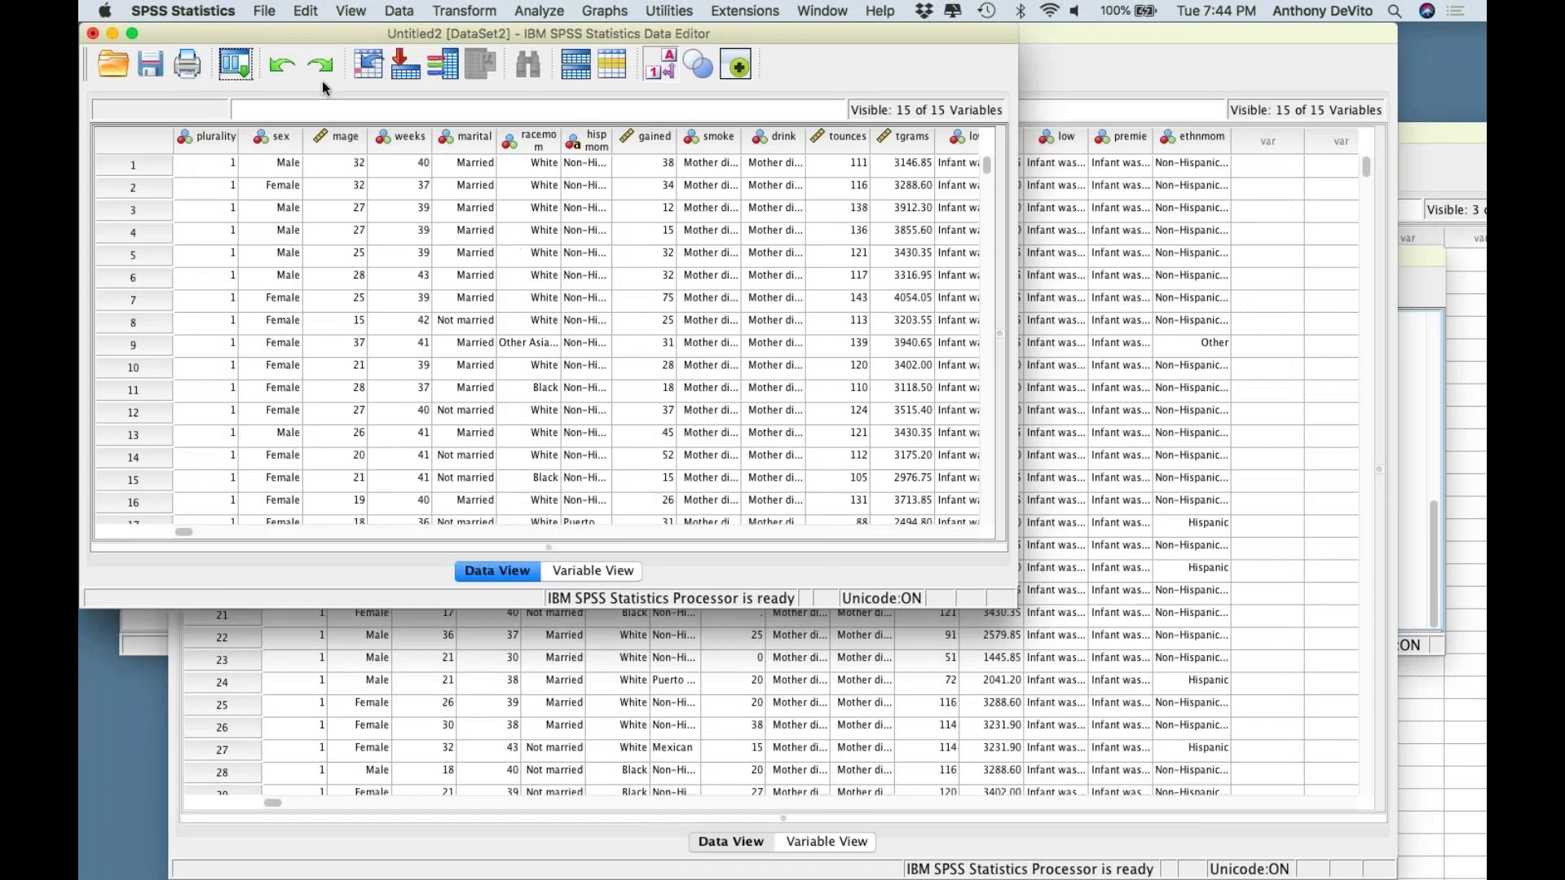
click(1056, 253)
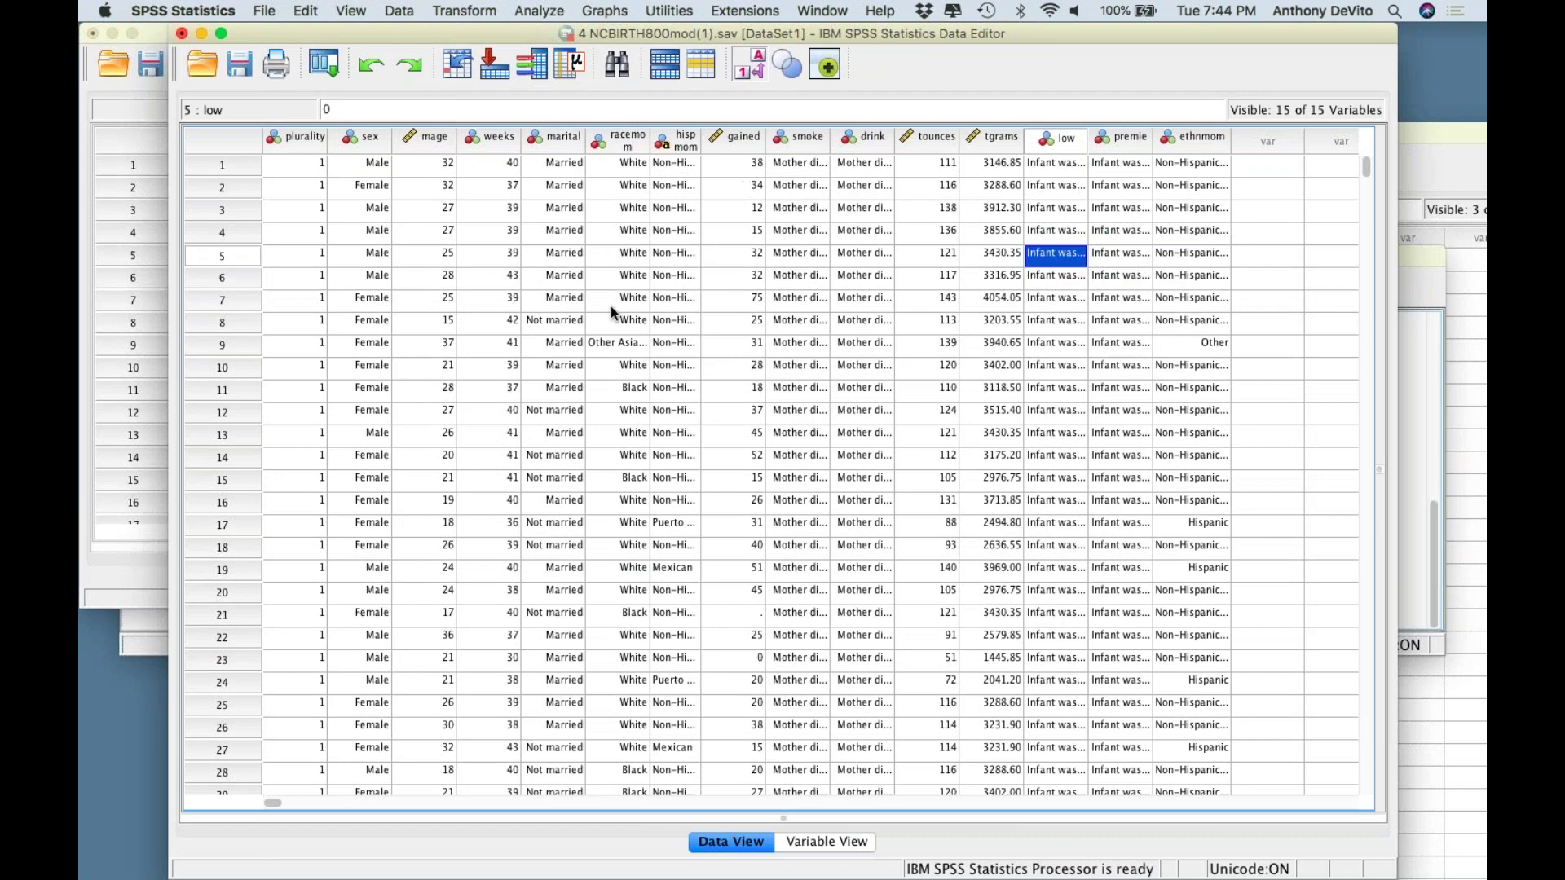
Show the variable definitions of the birth dataset and widen the Values column
click(804, 842)
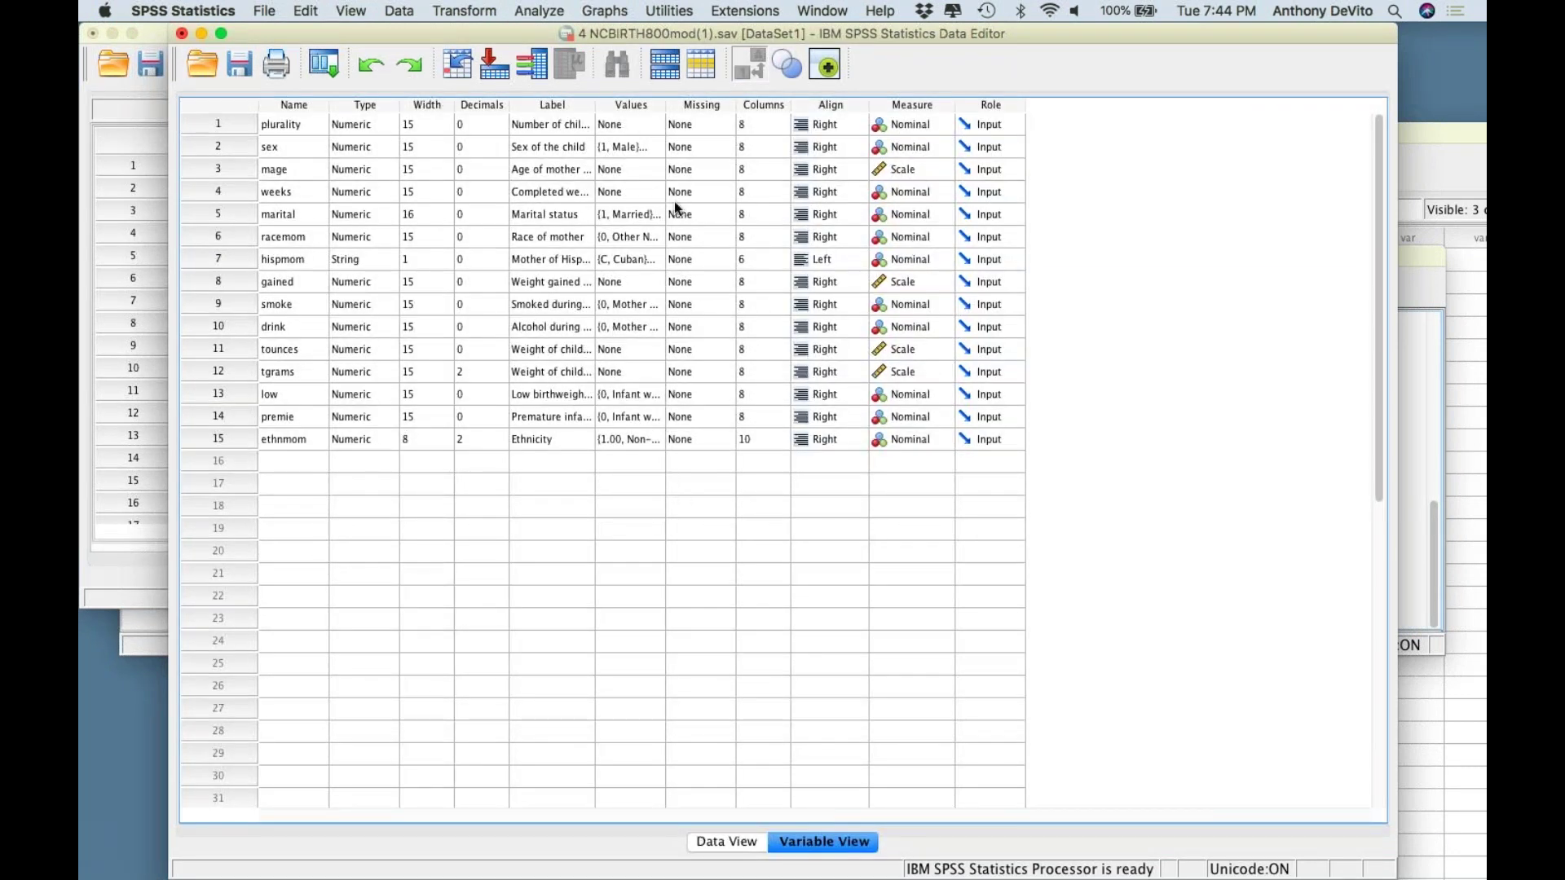
drag(663, 105, 746, 105)
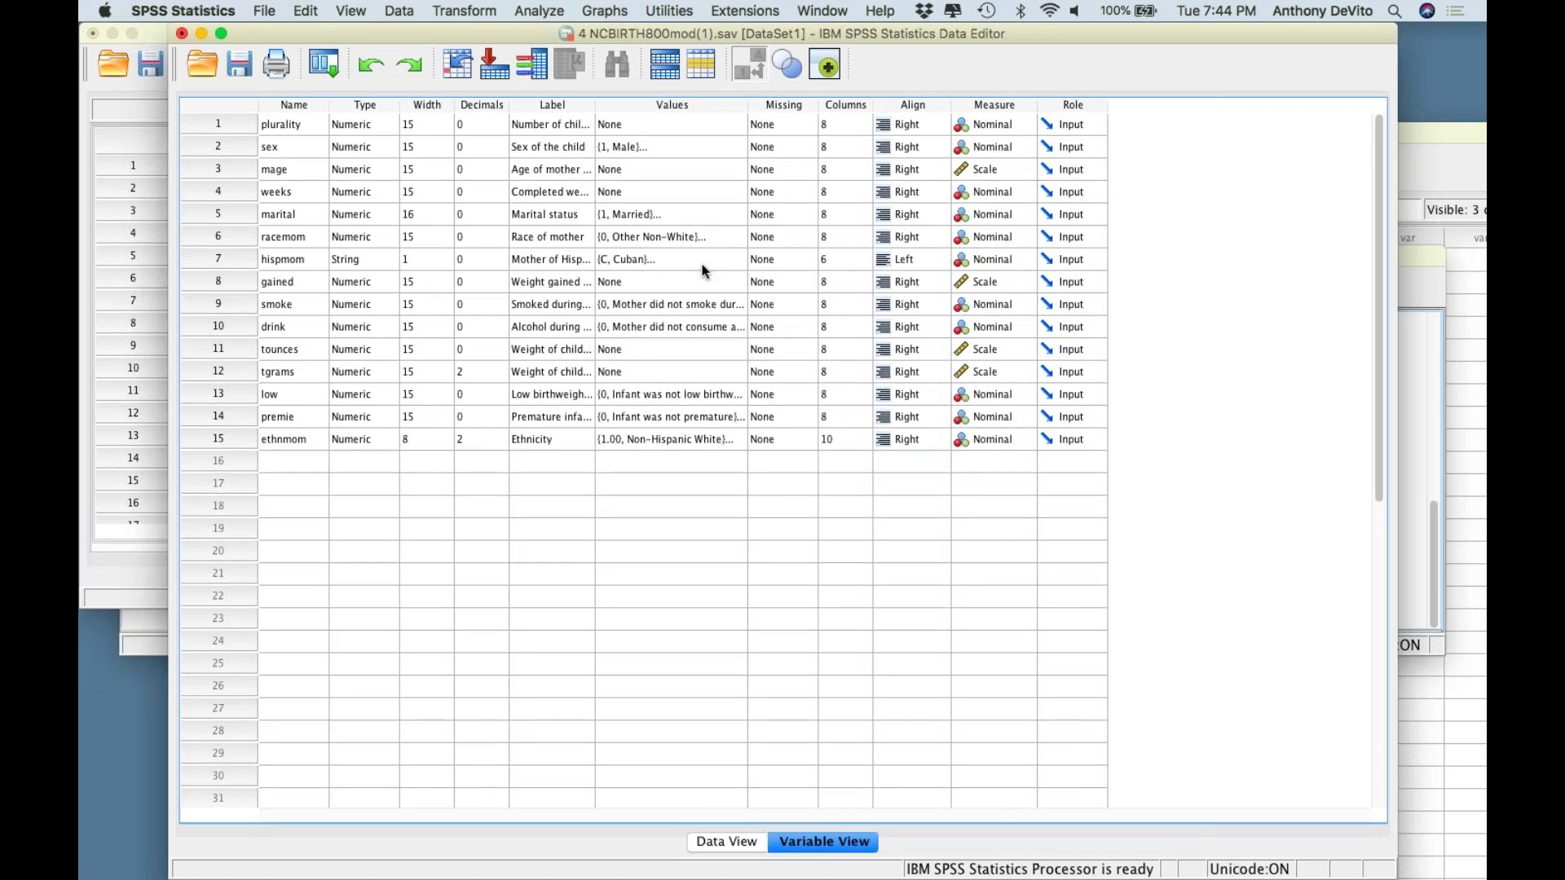
click(590, 106)
drag(590, 106, 619, 106)
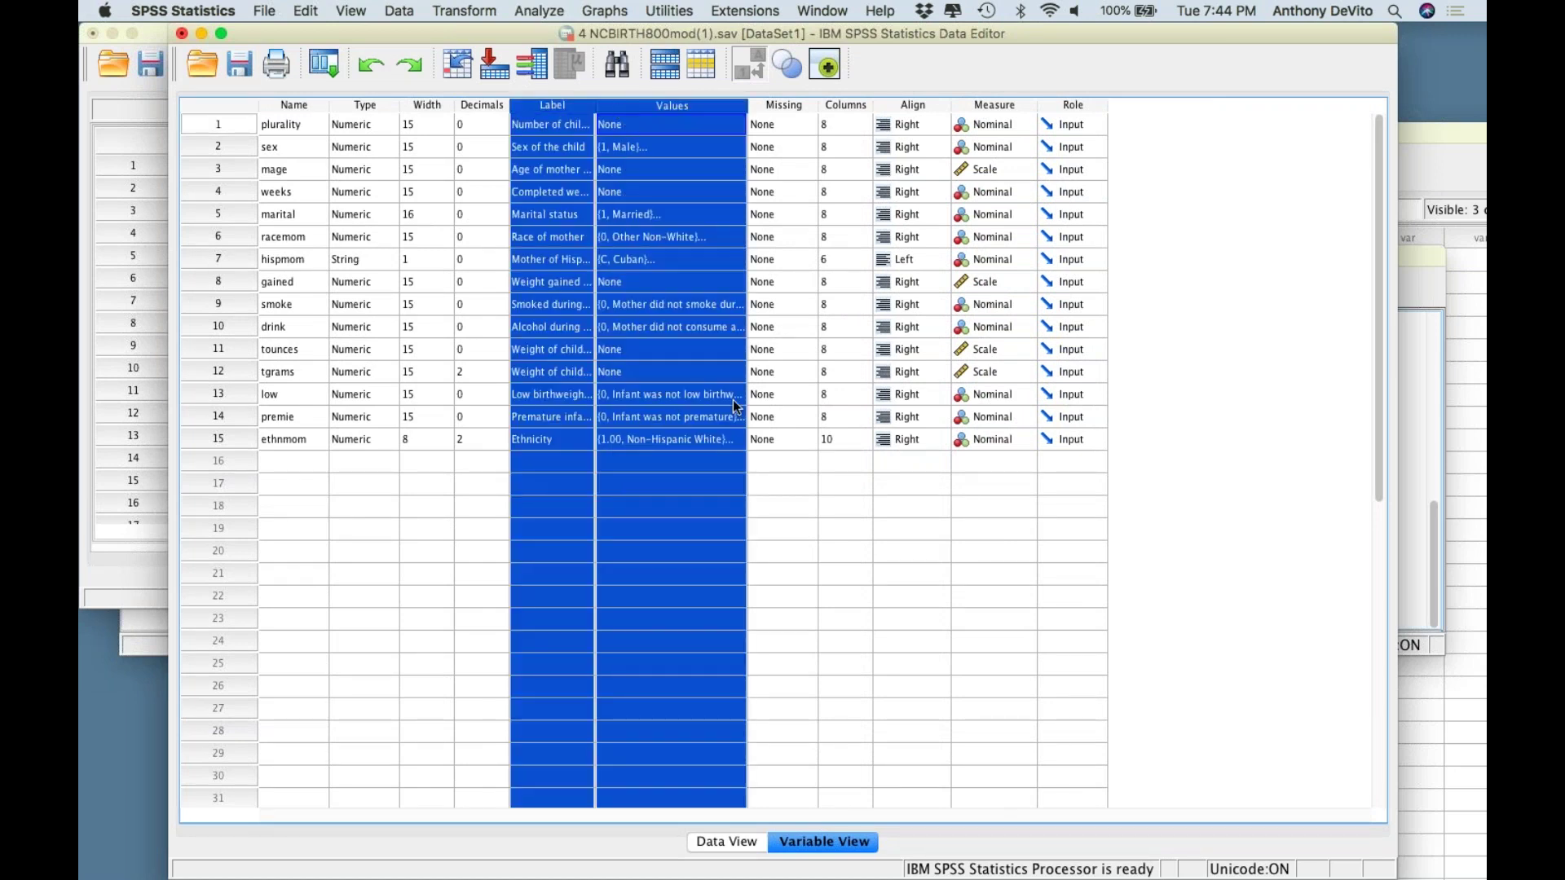
click(835, 528)
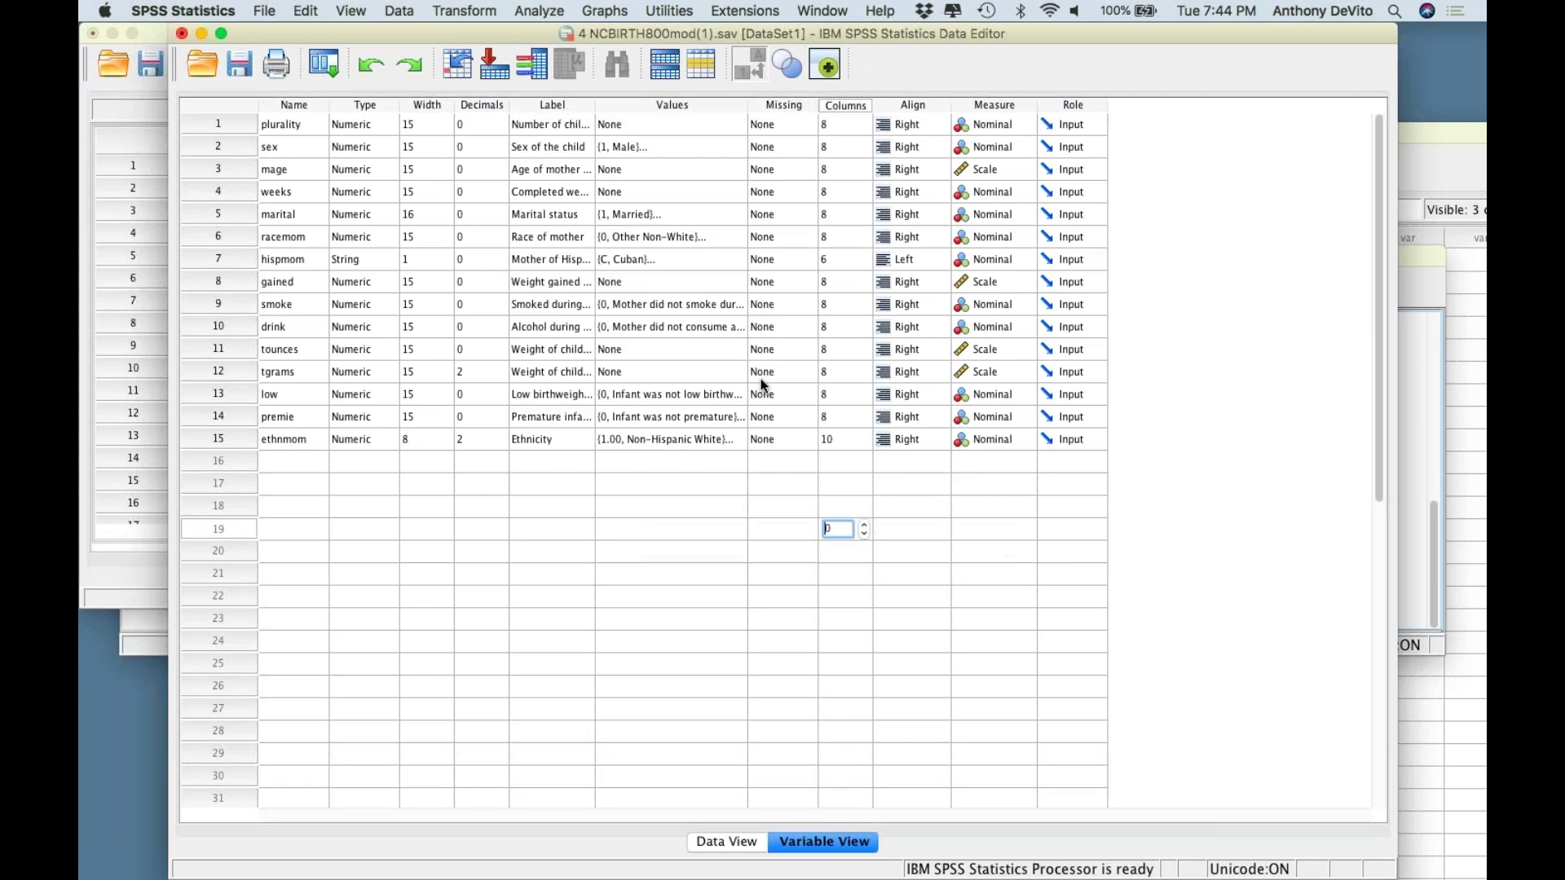
Check the value labels defined for the marital status variable
click(728, 216)
click(736, 215)
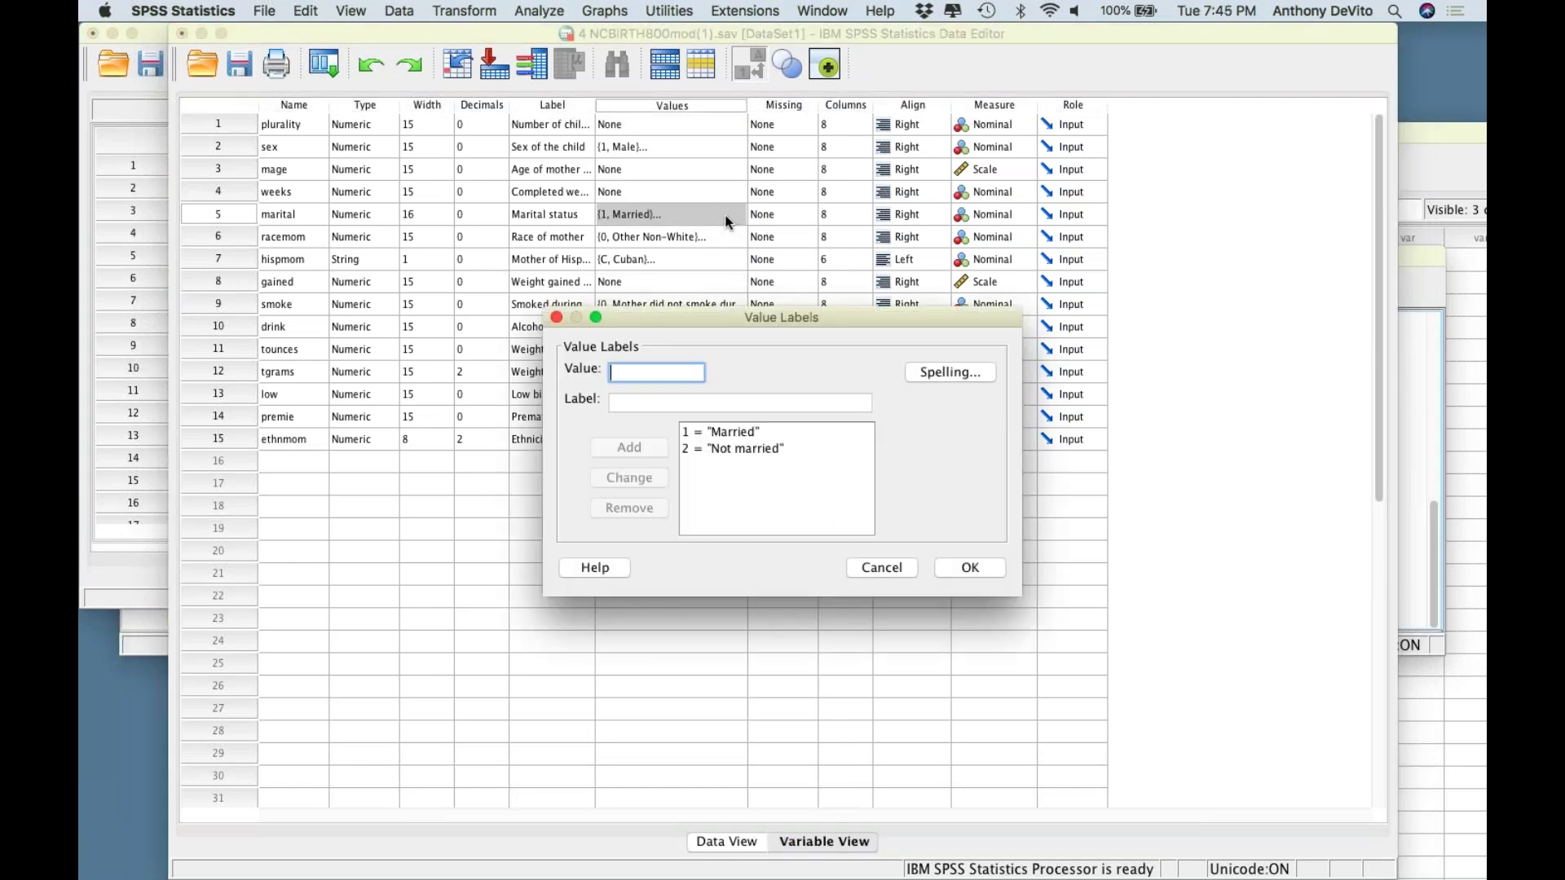
click(877, 568)
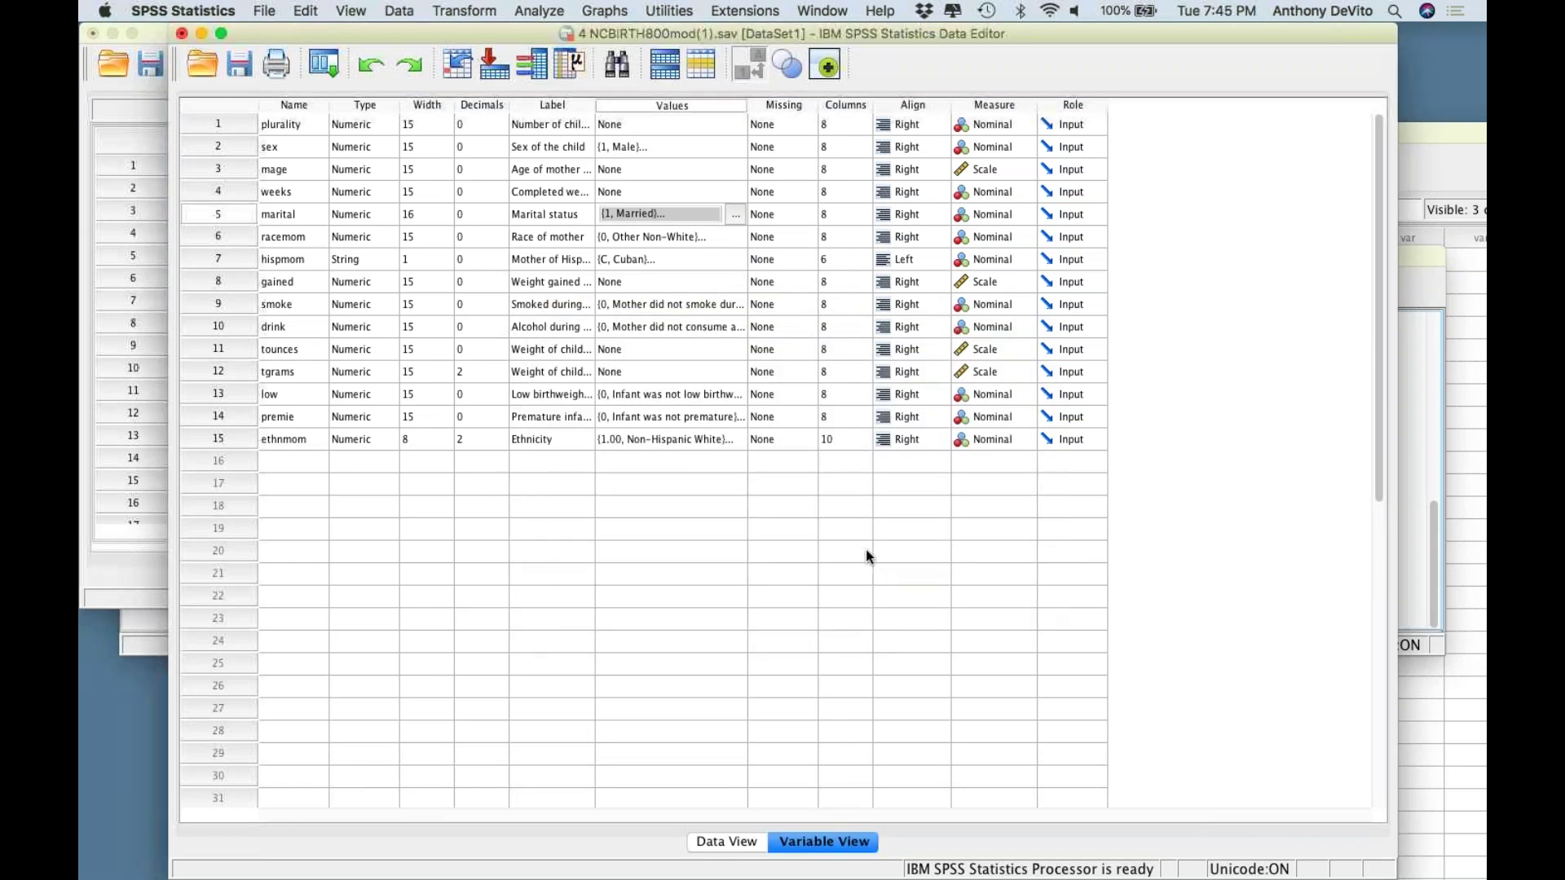
Review the full list of value labels for the race of mother variable, racemom
click(683, 236)
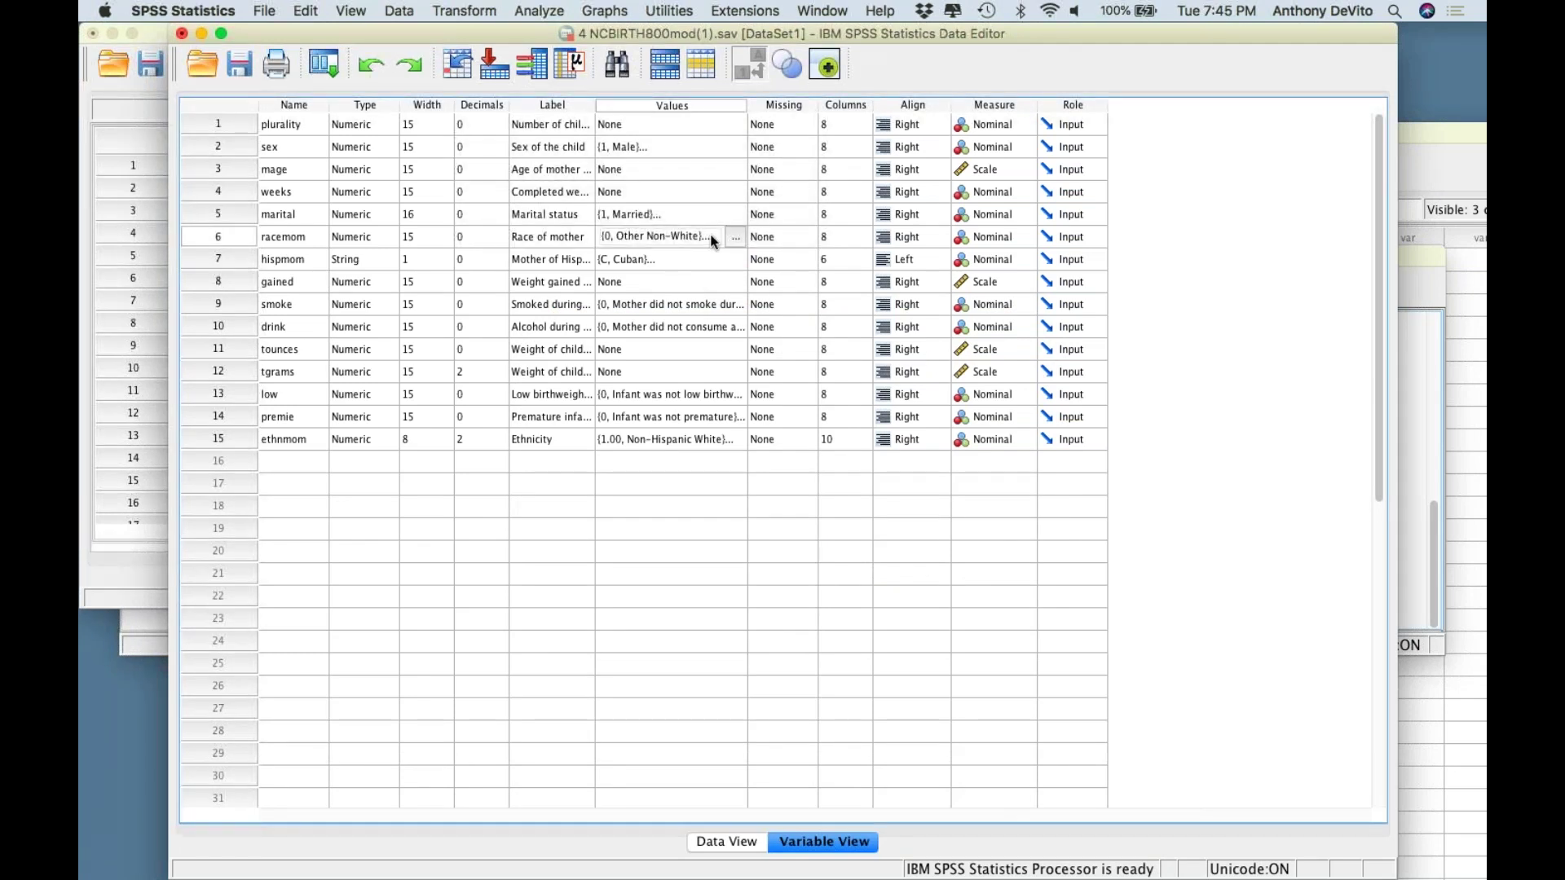
click(733, 236)
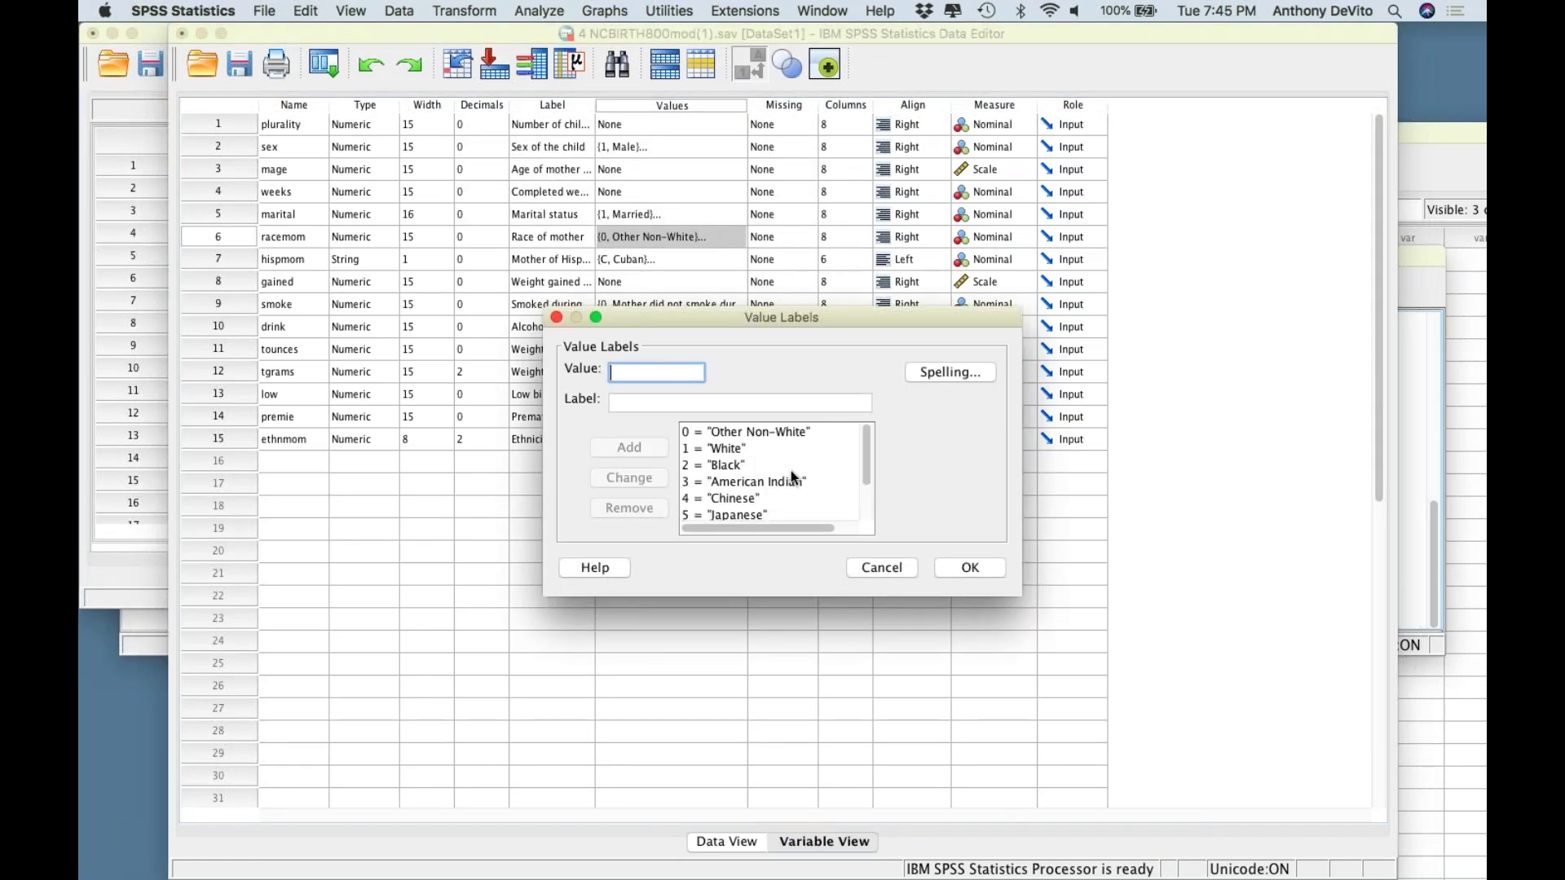
drag(782, 317, 825, 406)
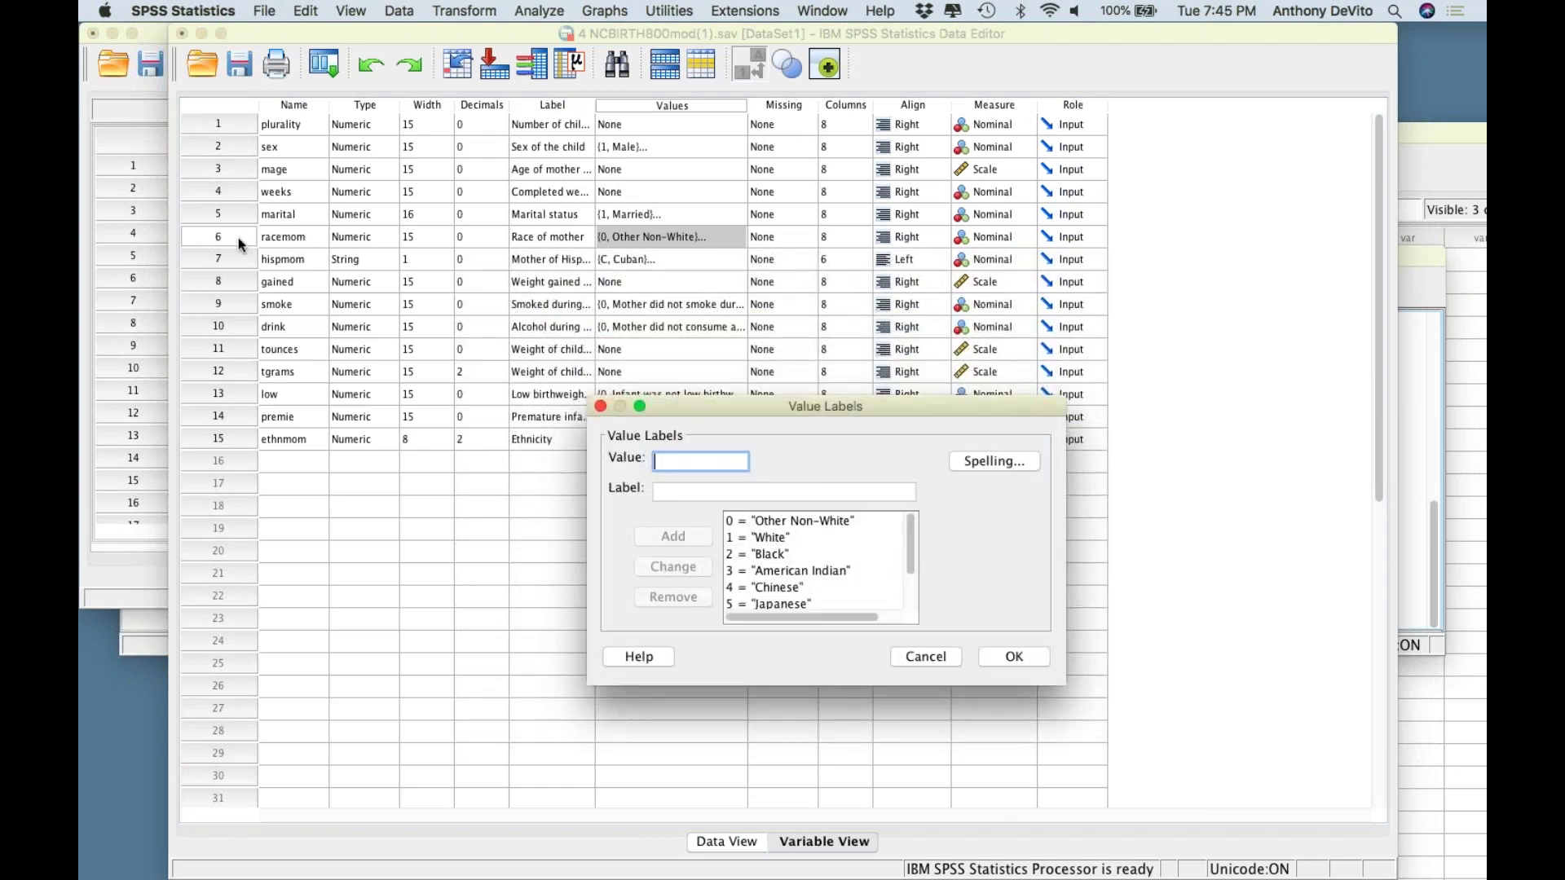
scroll(812, 566, down, 3)
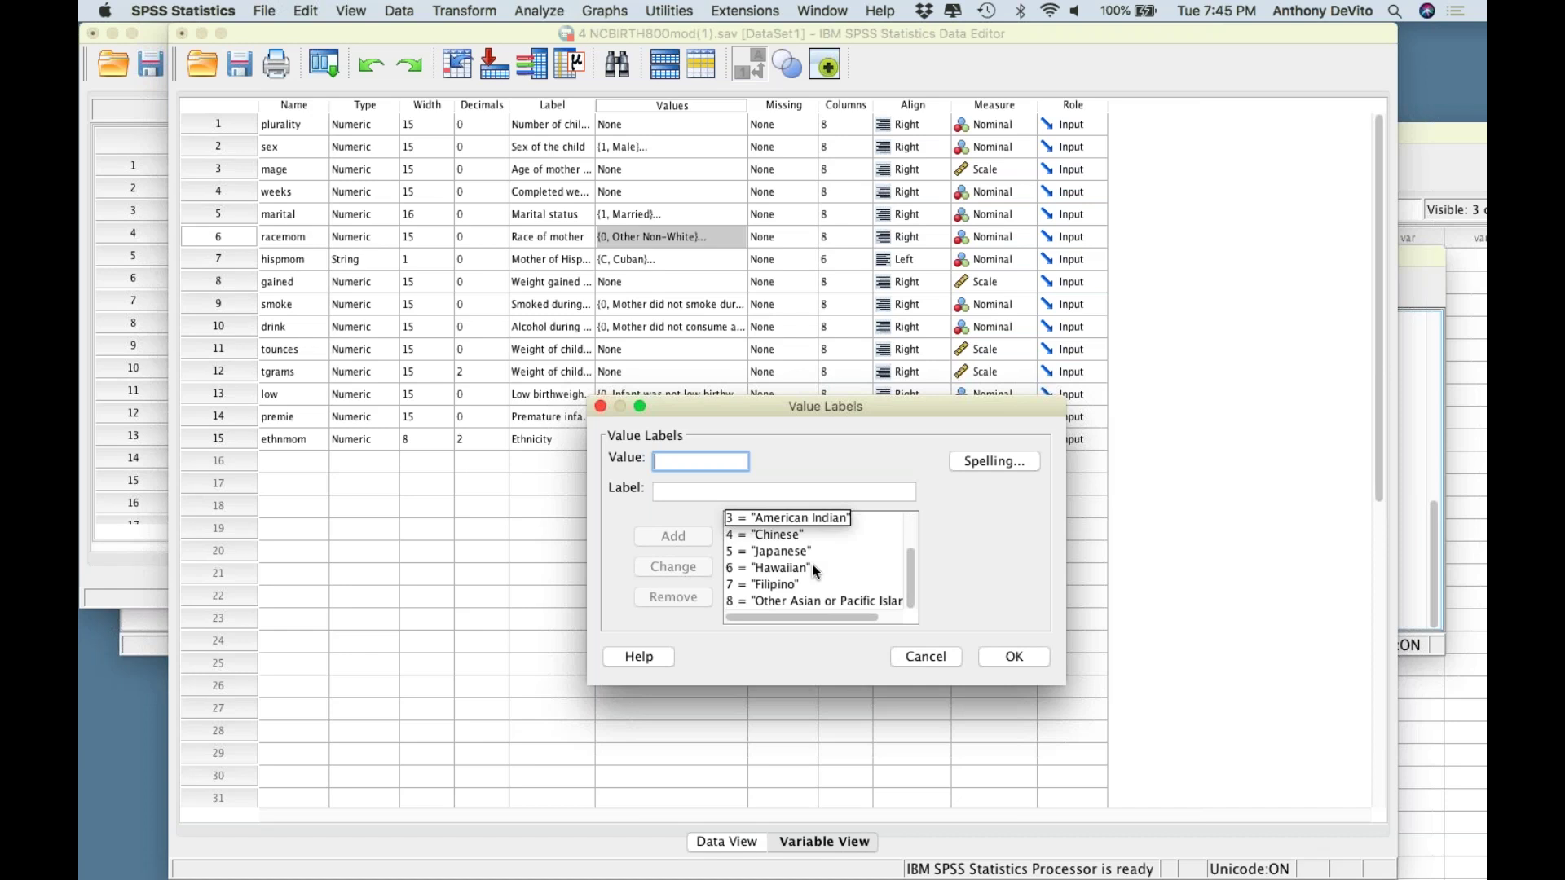
scroll(811, 564, up, 2)
scroll(811, 564, down, 2)
scroll(812, 564, up, 2)
scroll(811, 564, down, 2)
scroll(811, 566, up, 1)
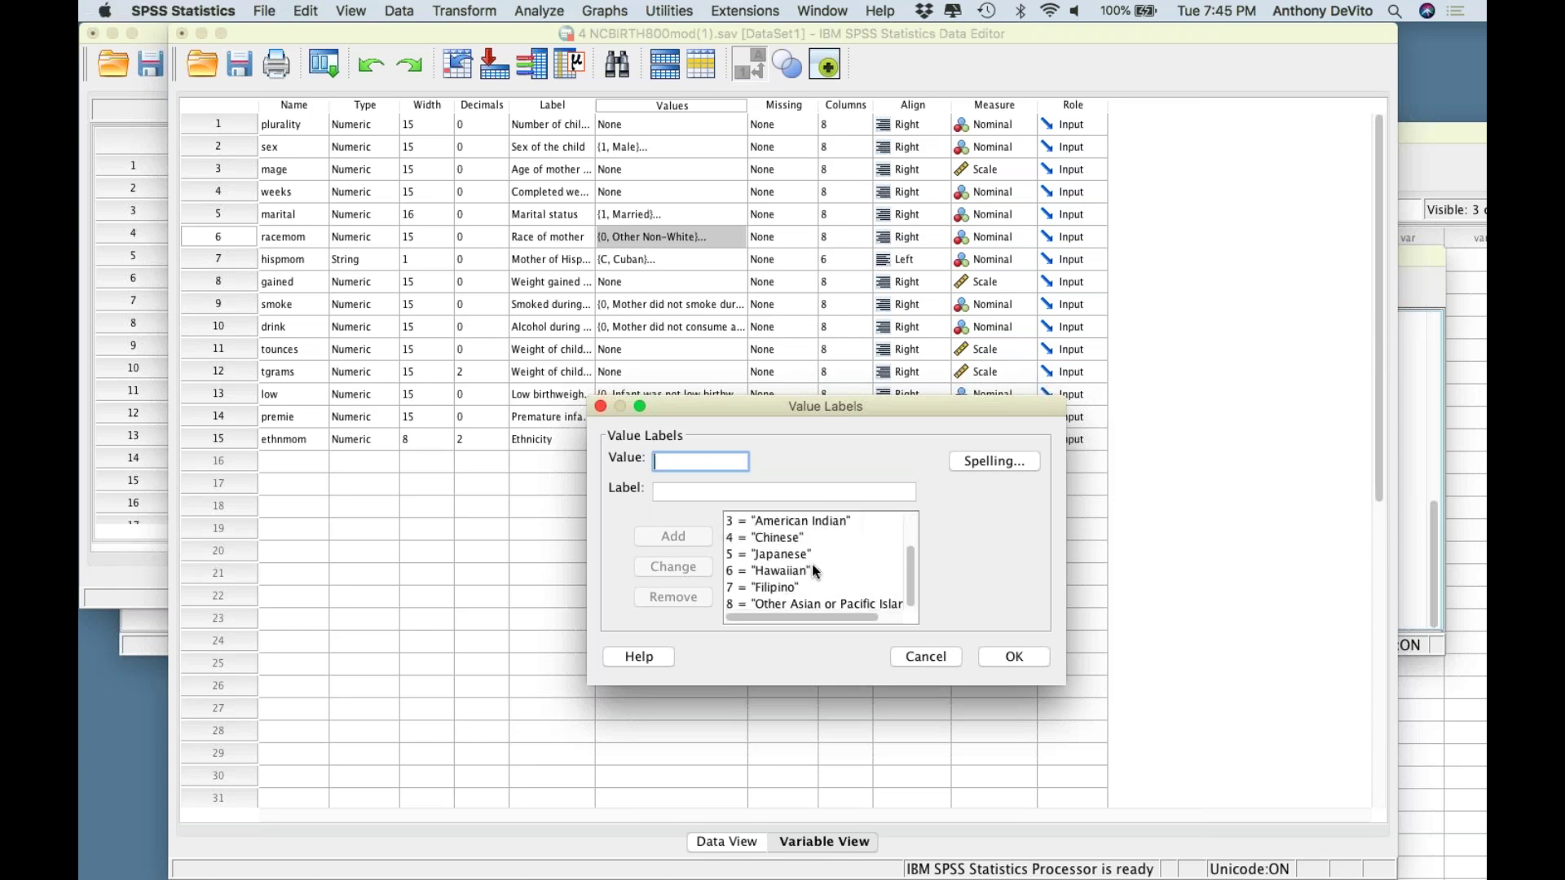
click(922, 658)
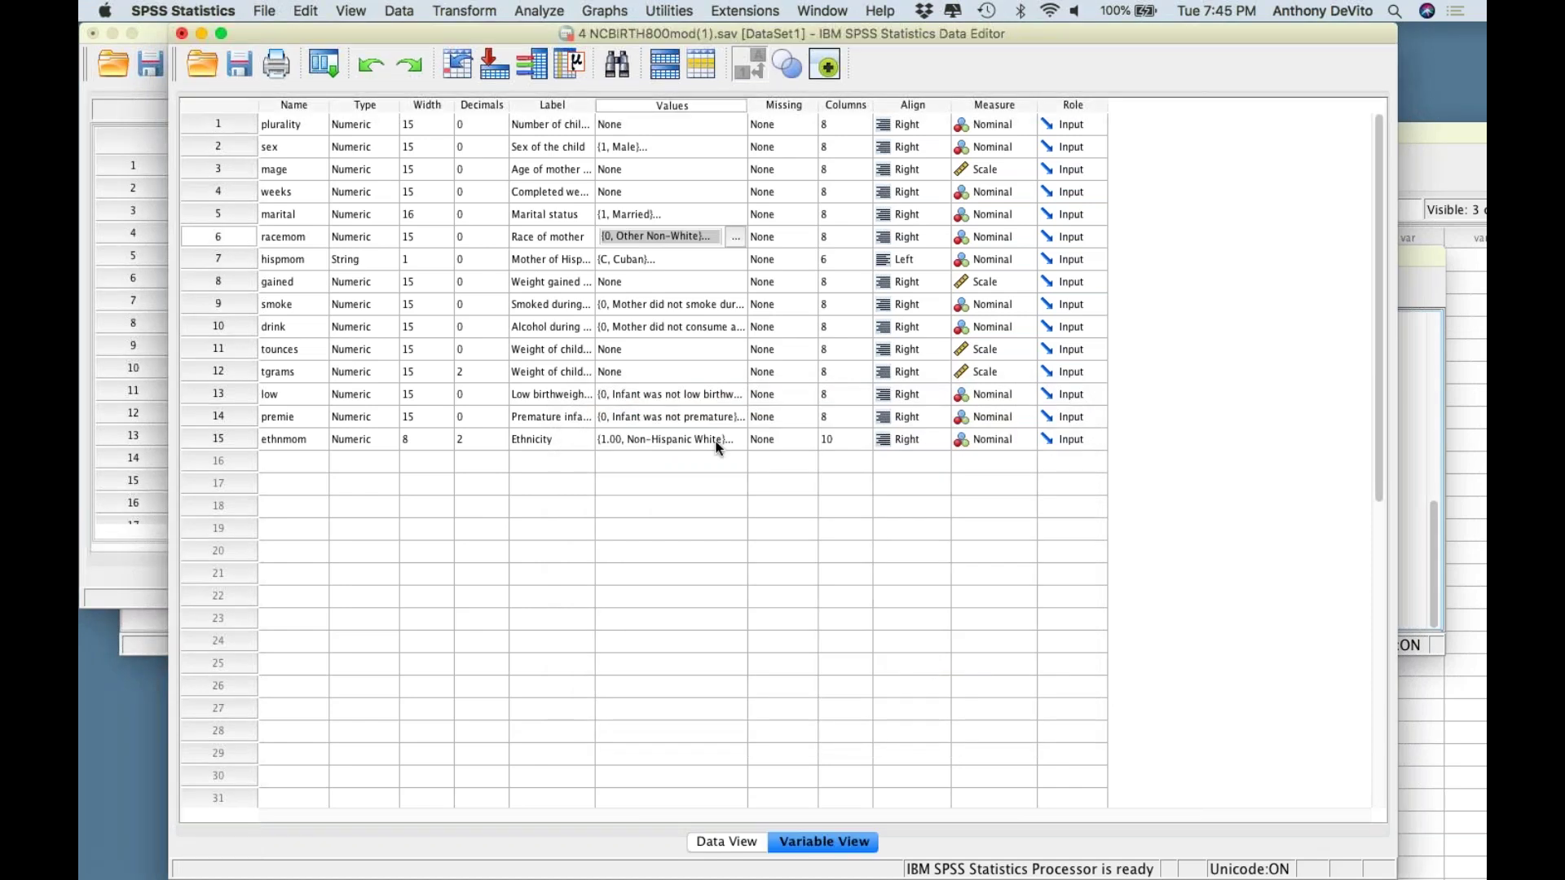
Check the value labels defined for the premature infant variable, premie
scroll(702, 343, down, 5)
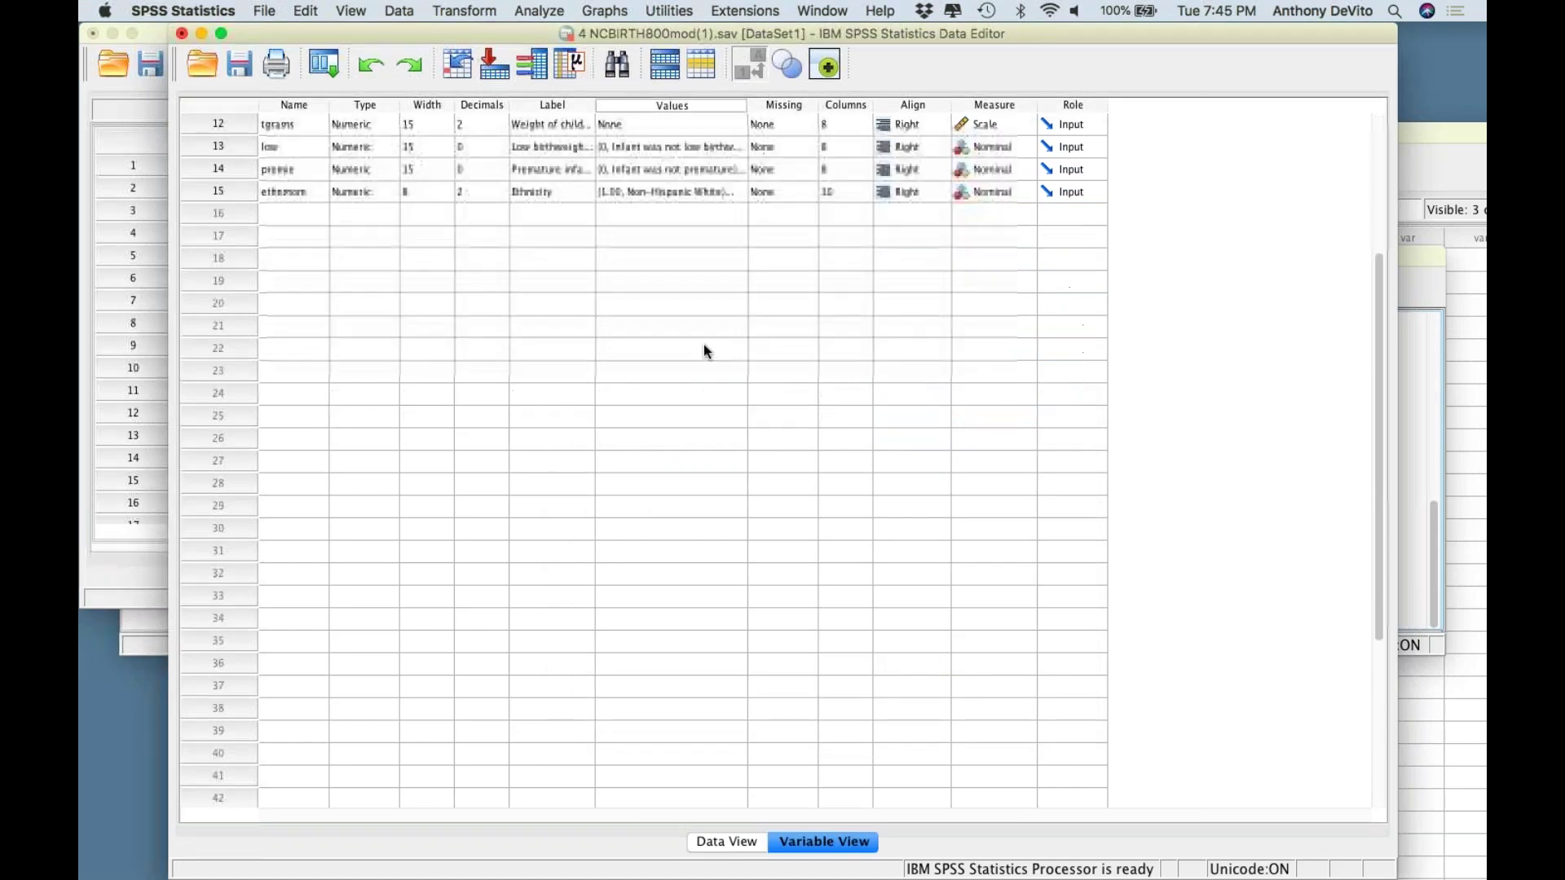
scroll(697, 336, up, 5)
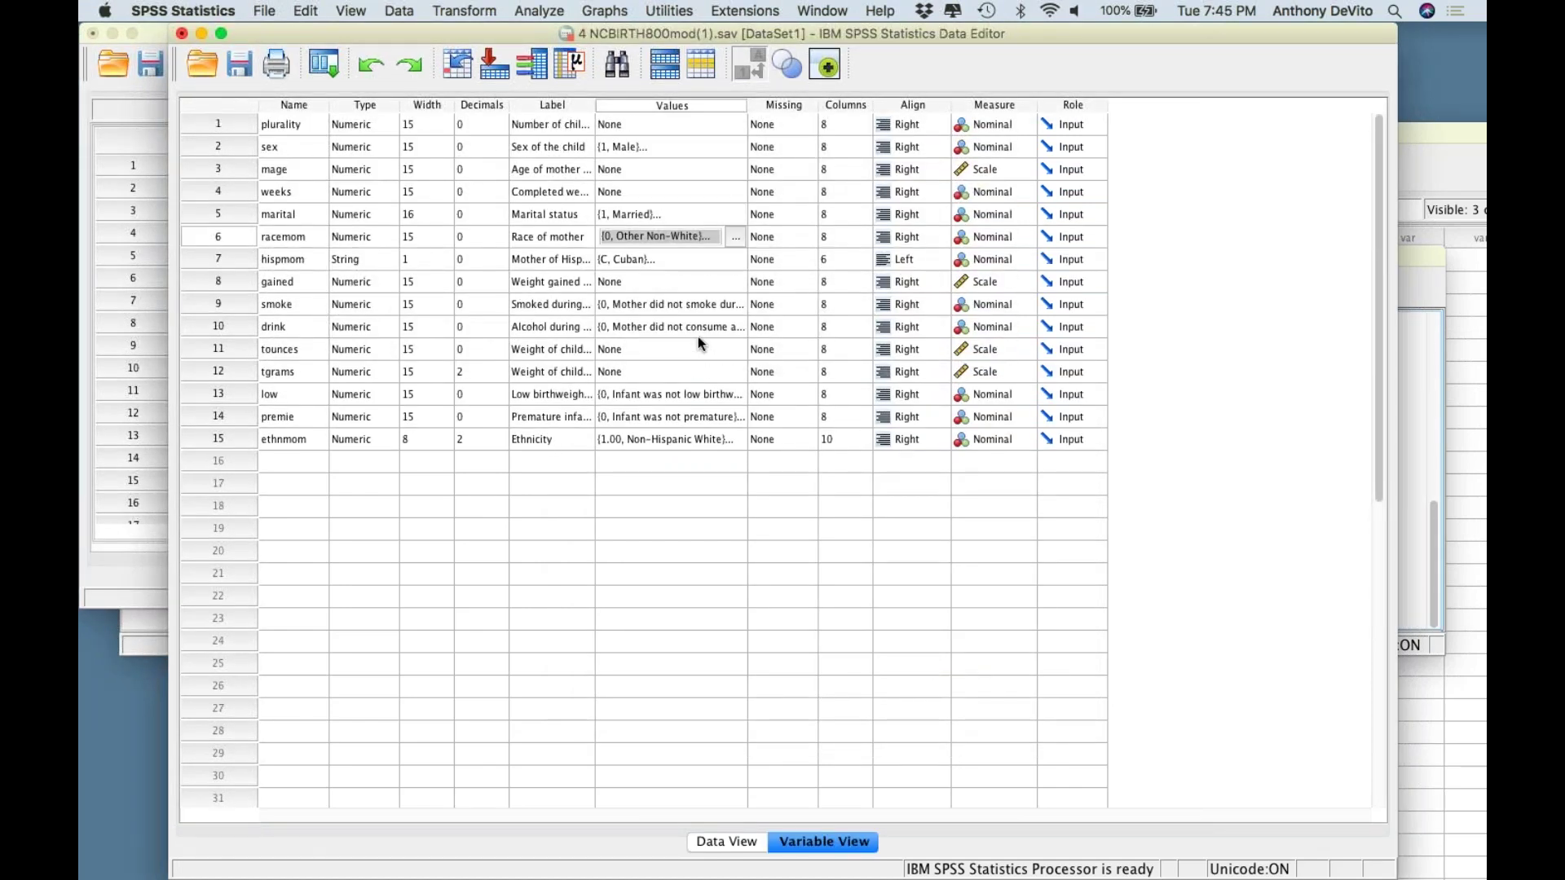
click(650, 416)
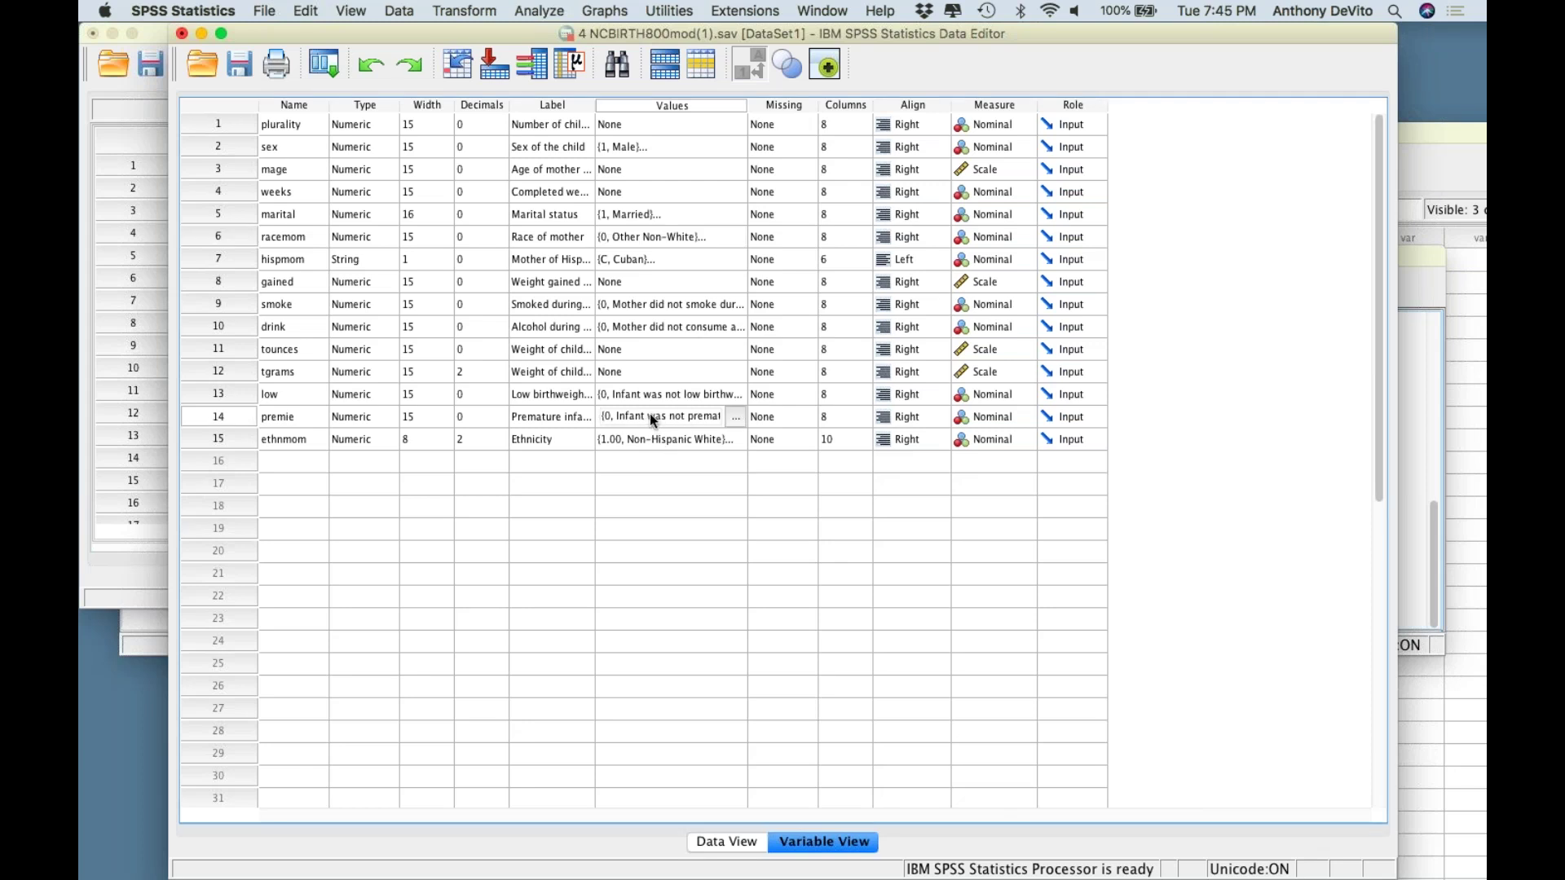
click(734, 416)
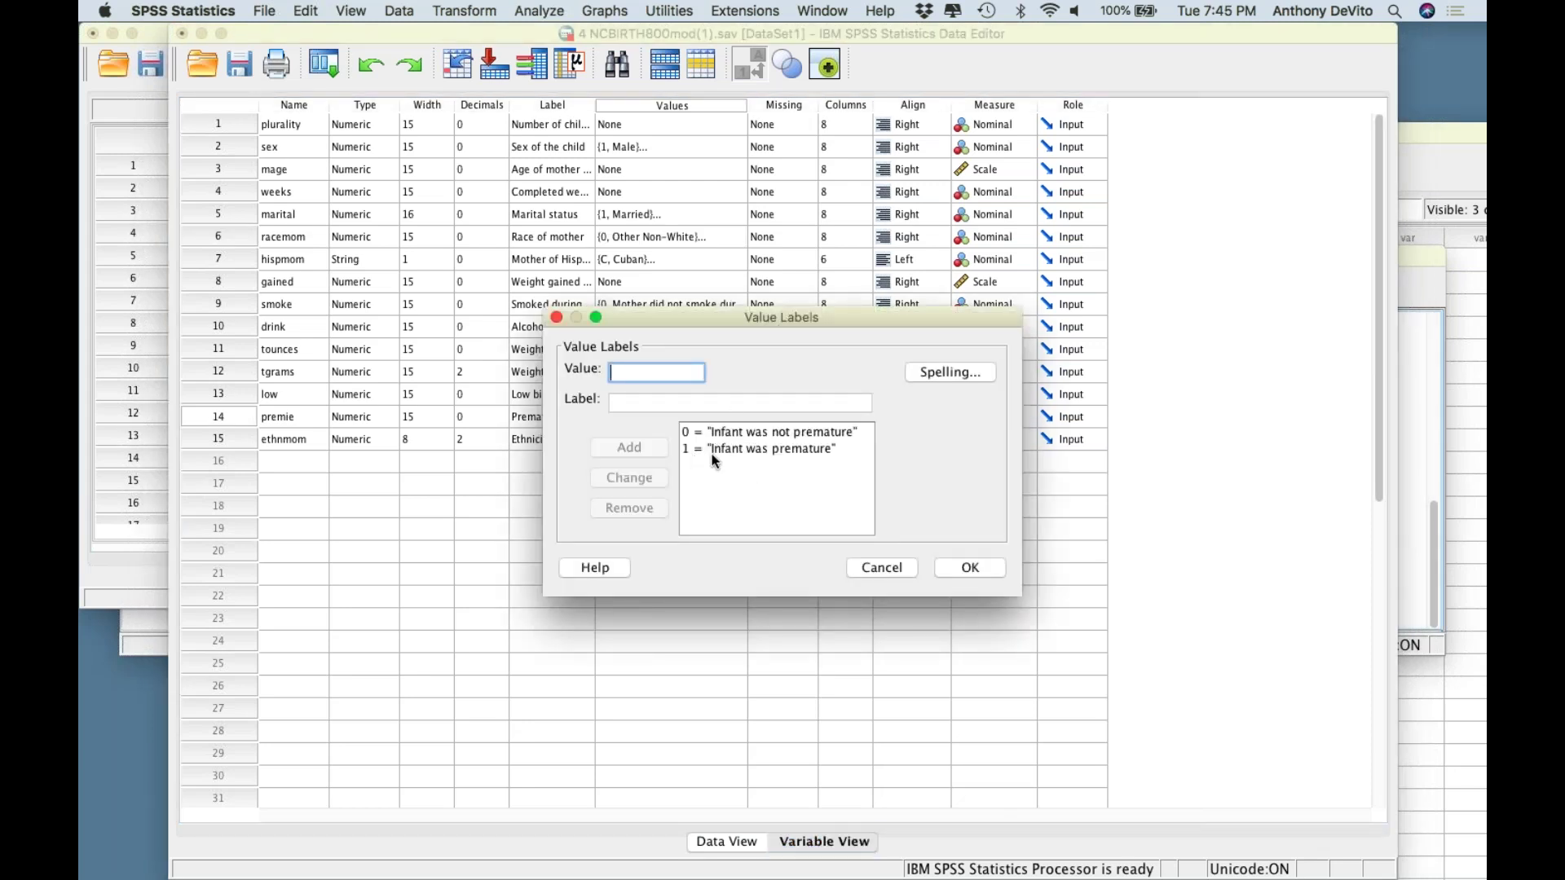
click(970, 568)
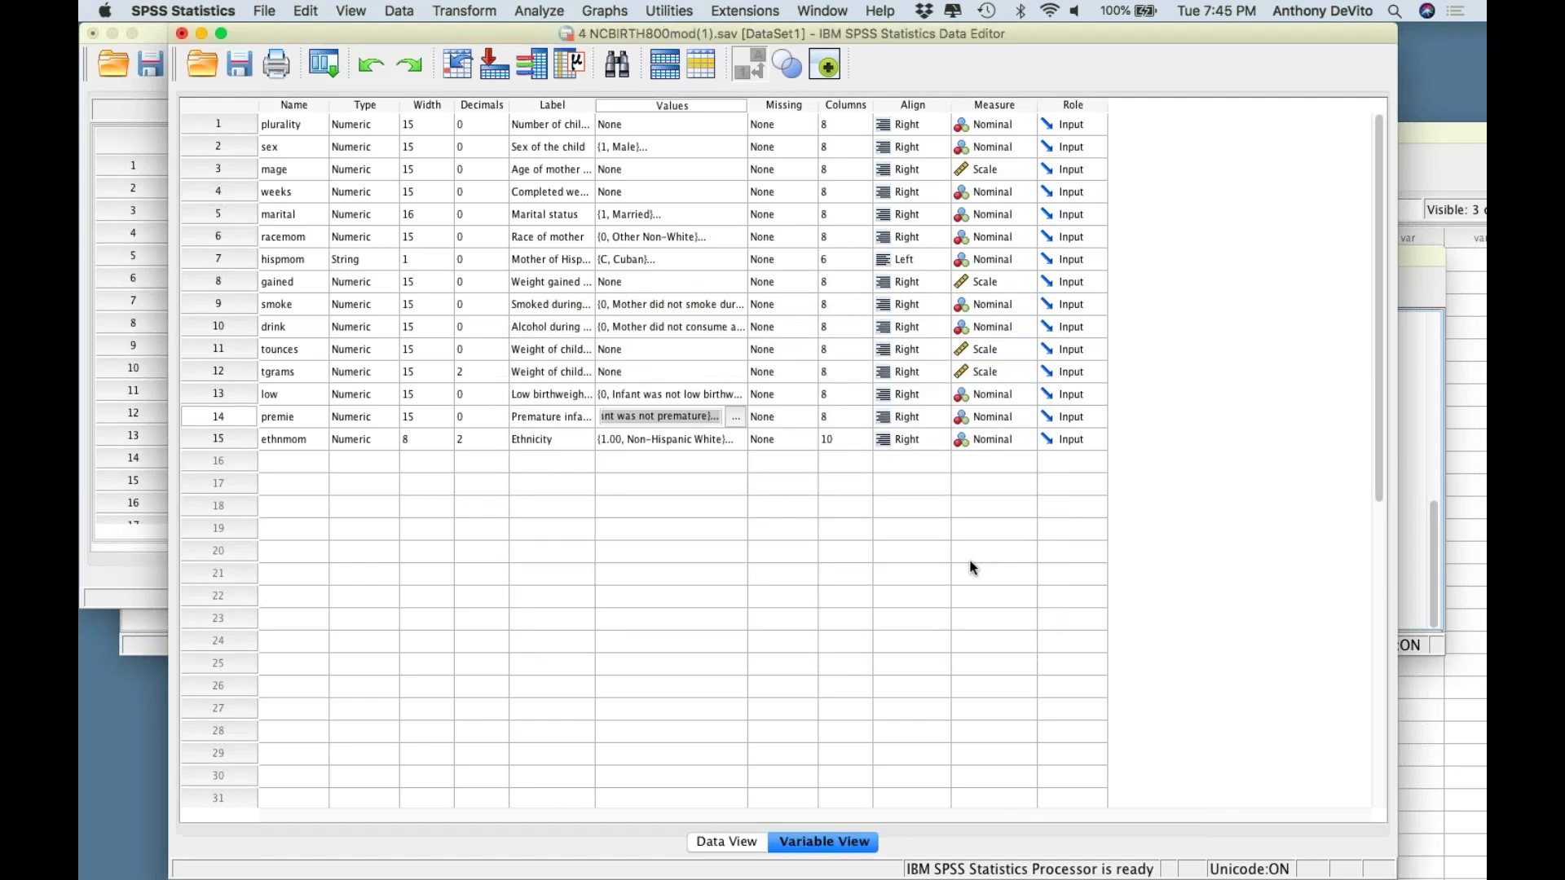
Set up a crosstab with Race of mother as the row variable and Premature infant as the layer variable
click(537, 9)
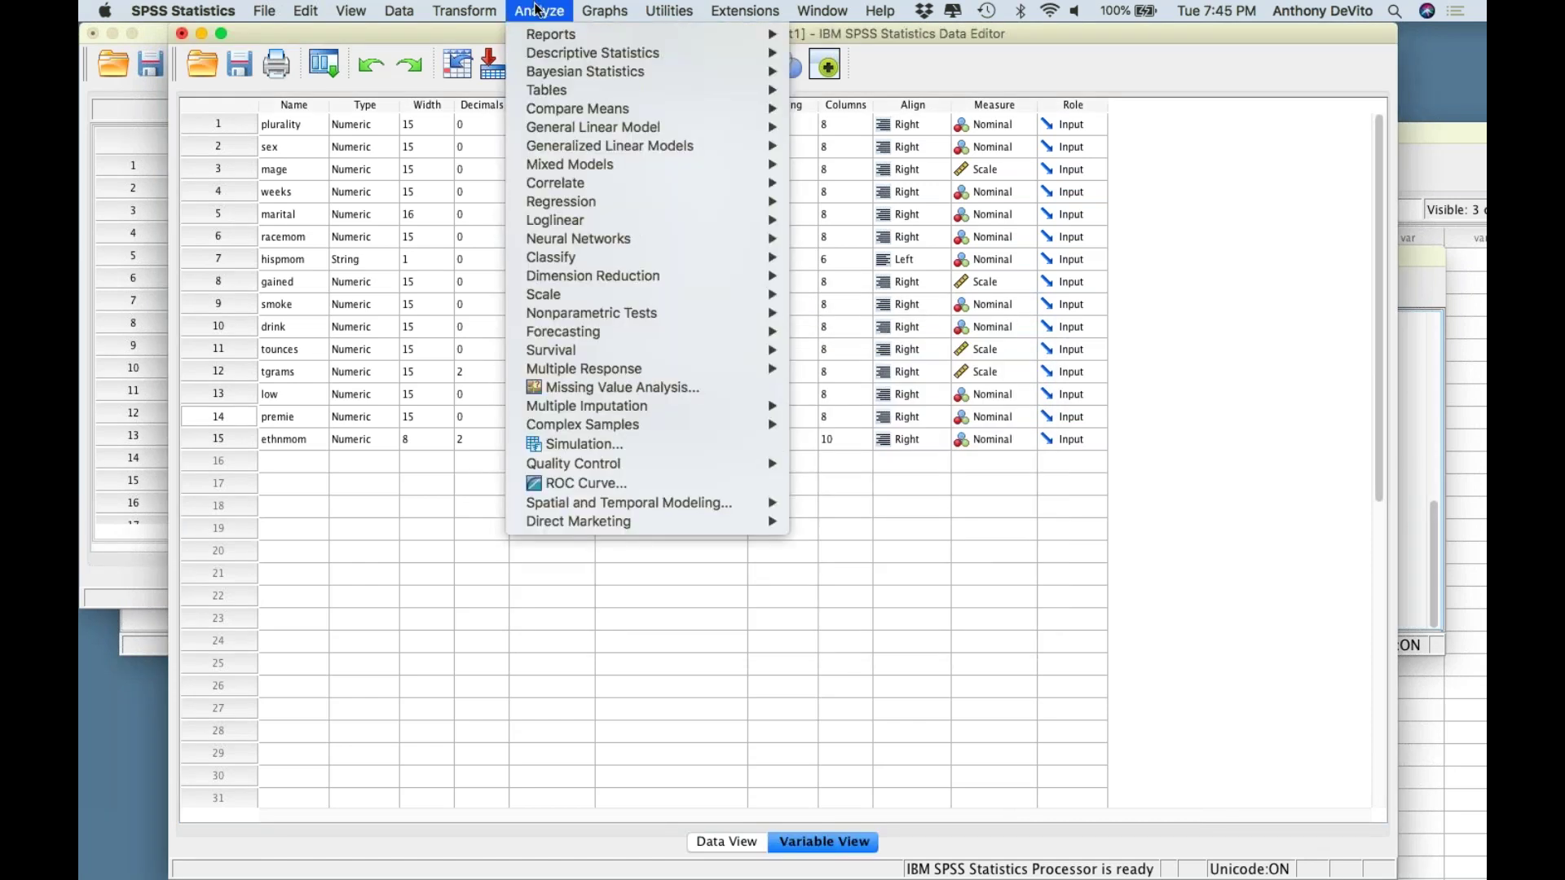
mouse_move(544, 55)
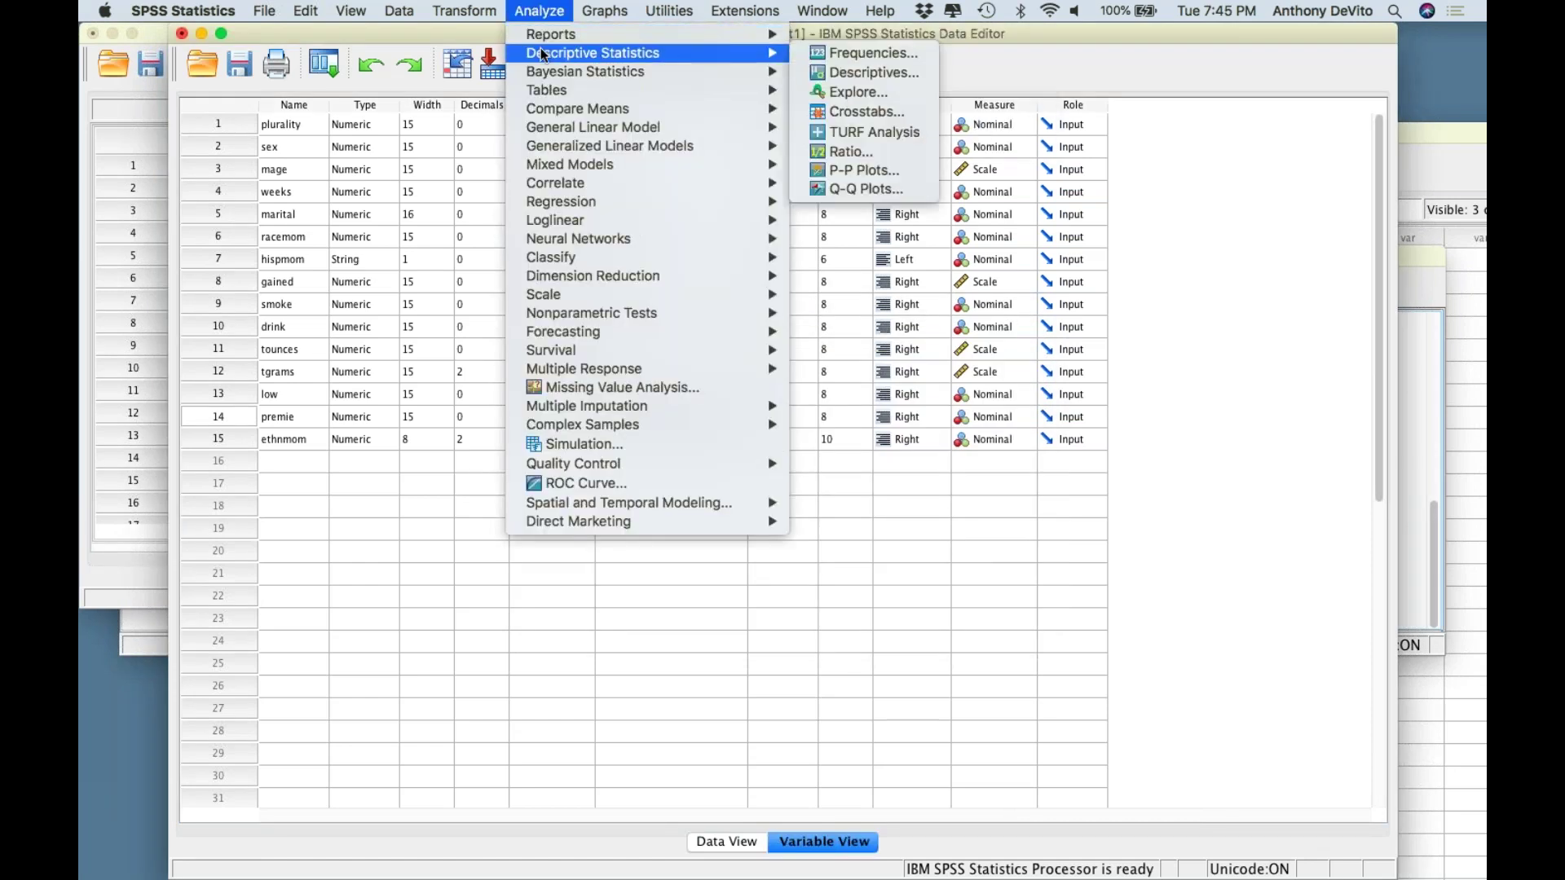
click(821, 111)
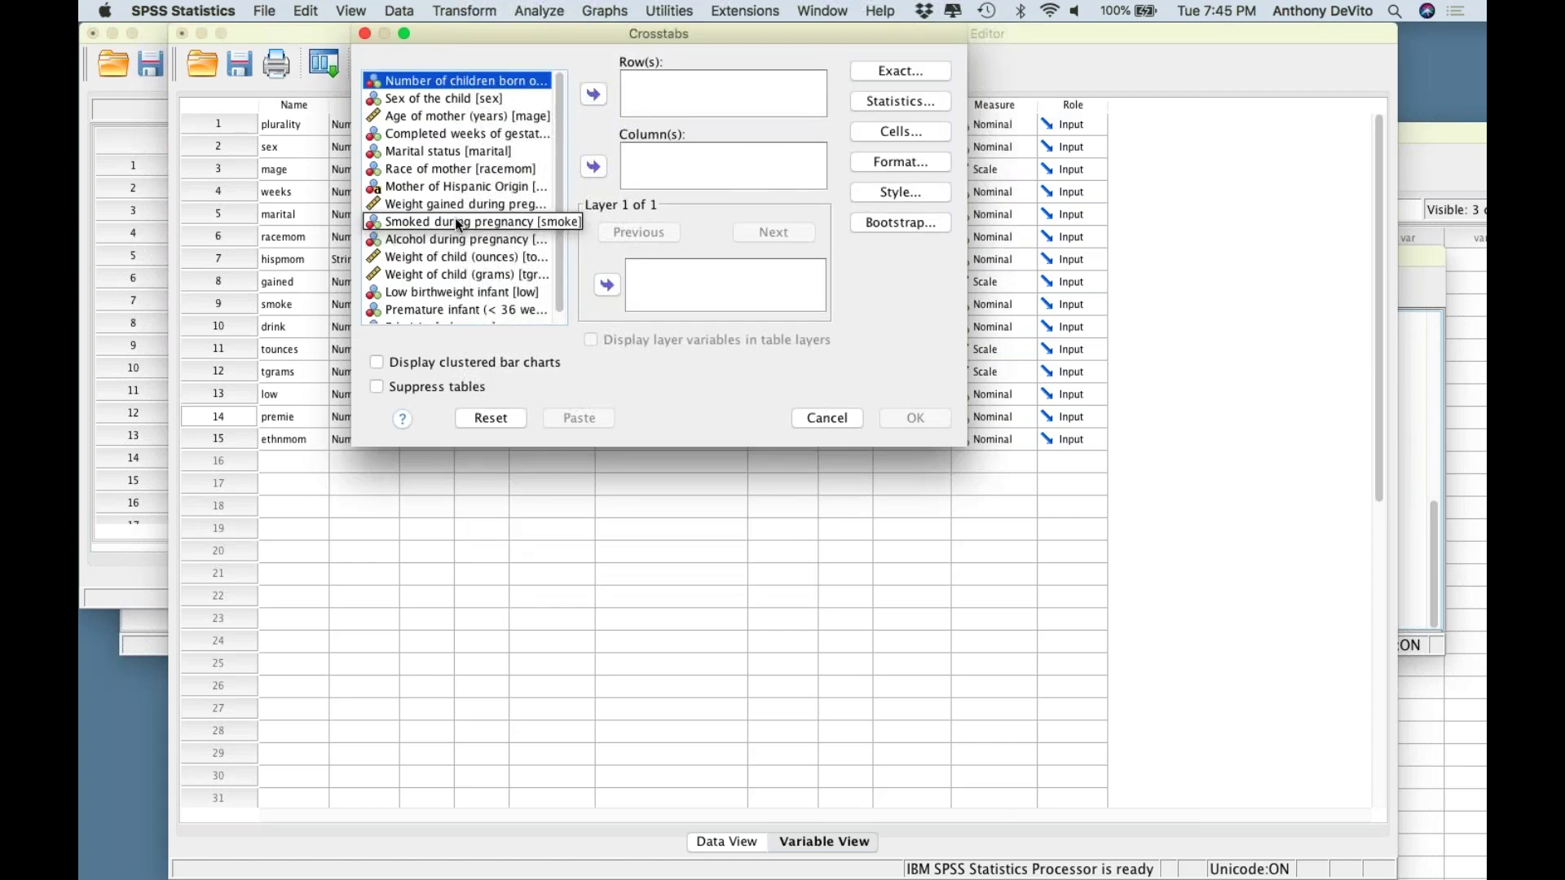
click(454, 169)
click(593, 94)
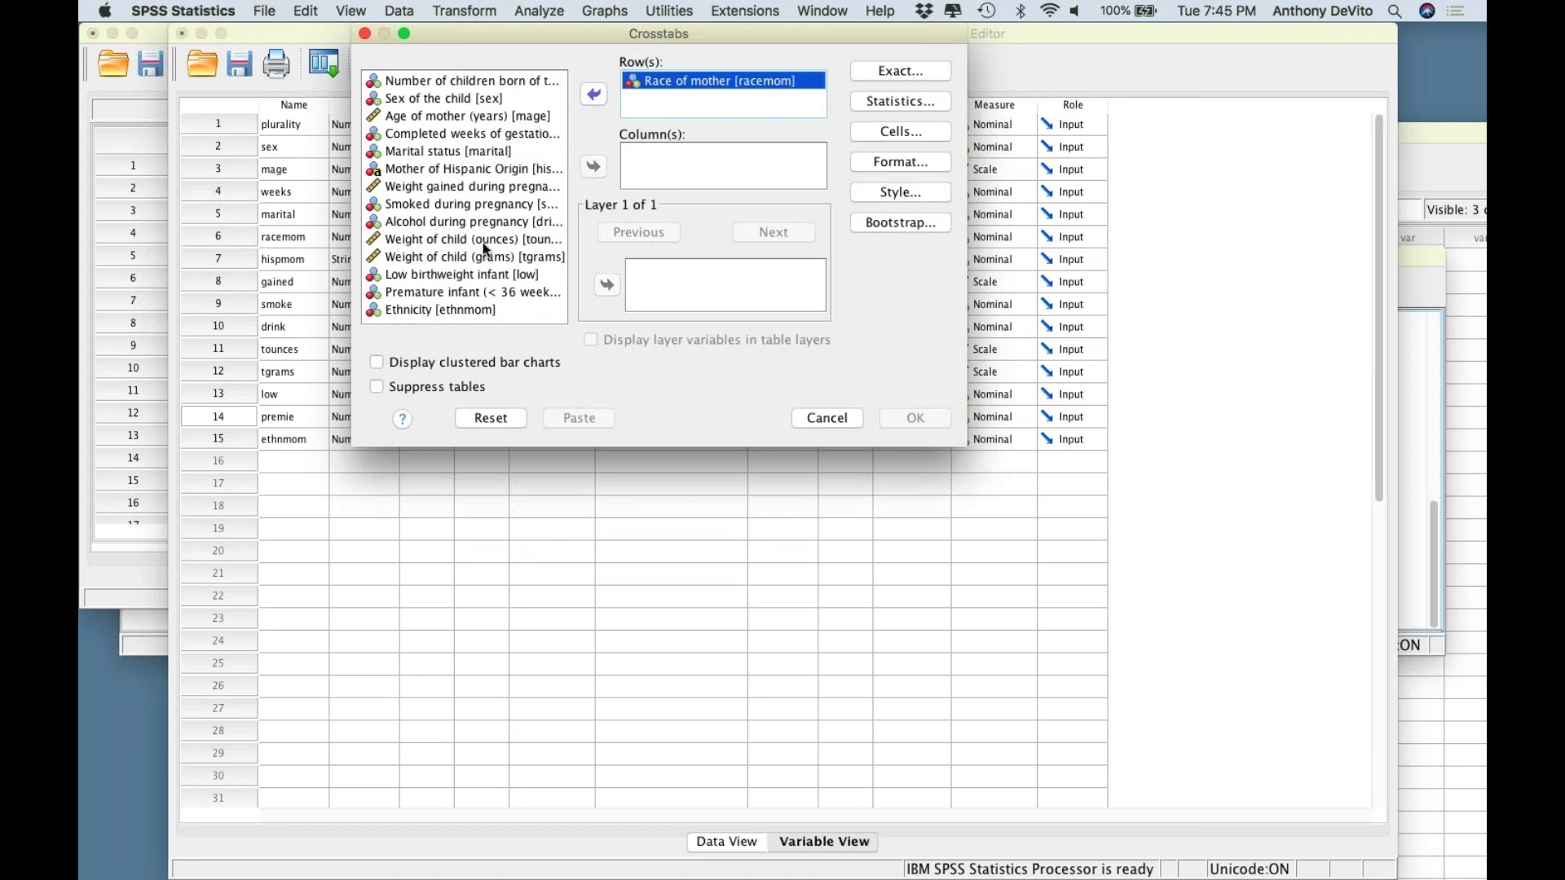
click(443, 292)
click(607, 286)
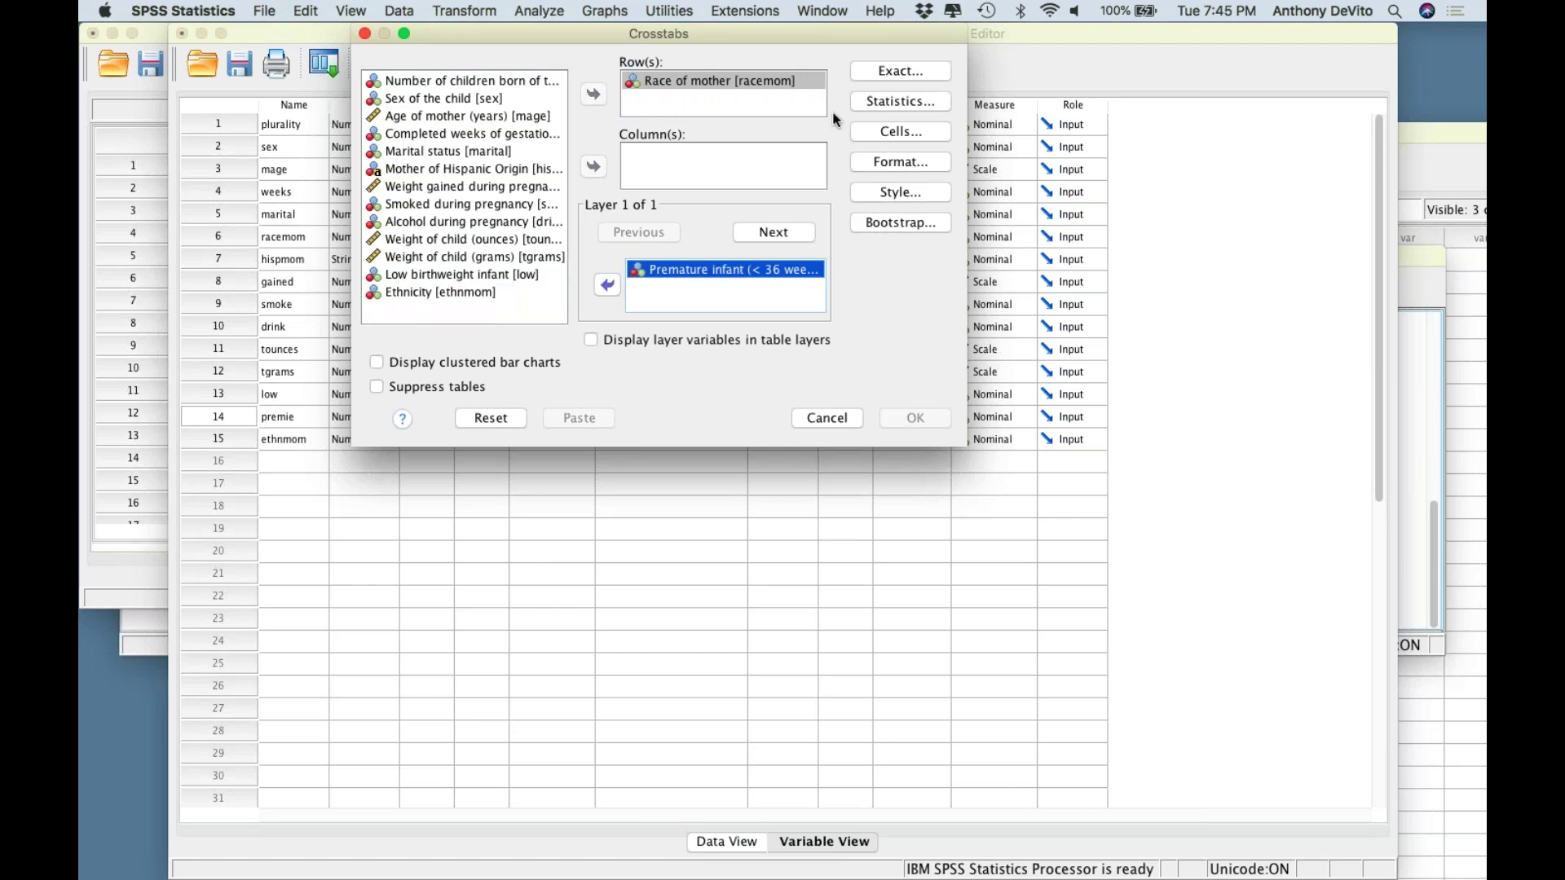
Request the chi-square and risk statistics for the crosstab
click(863, 101)
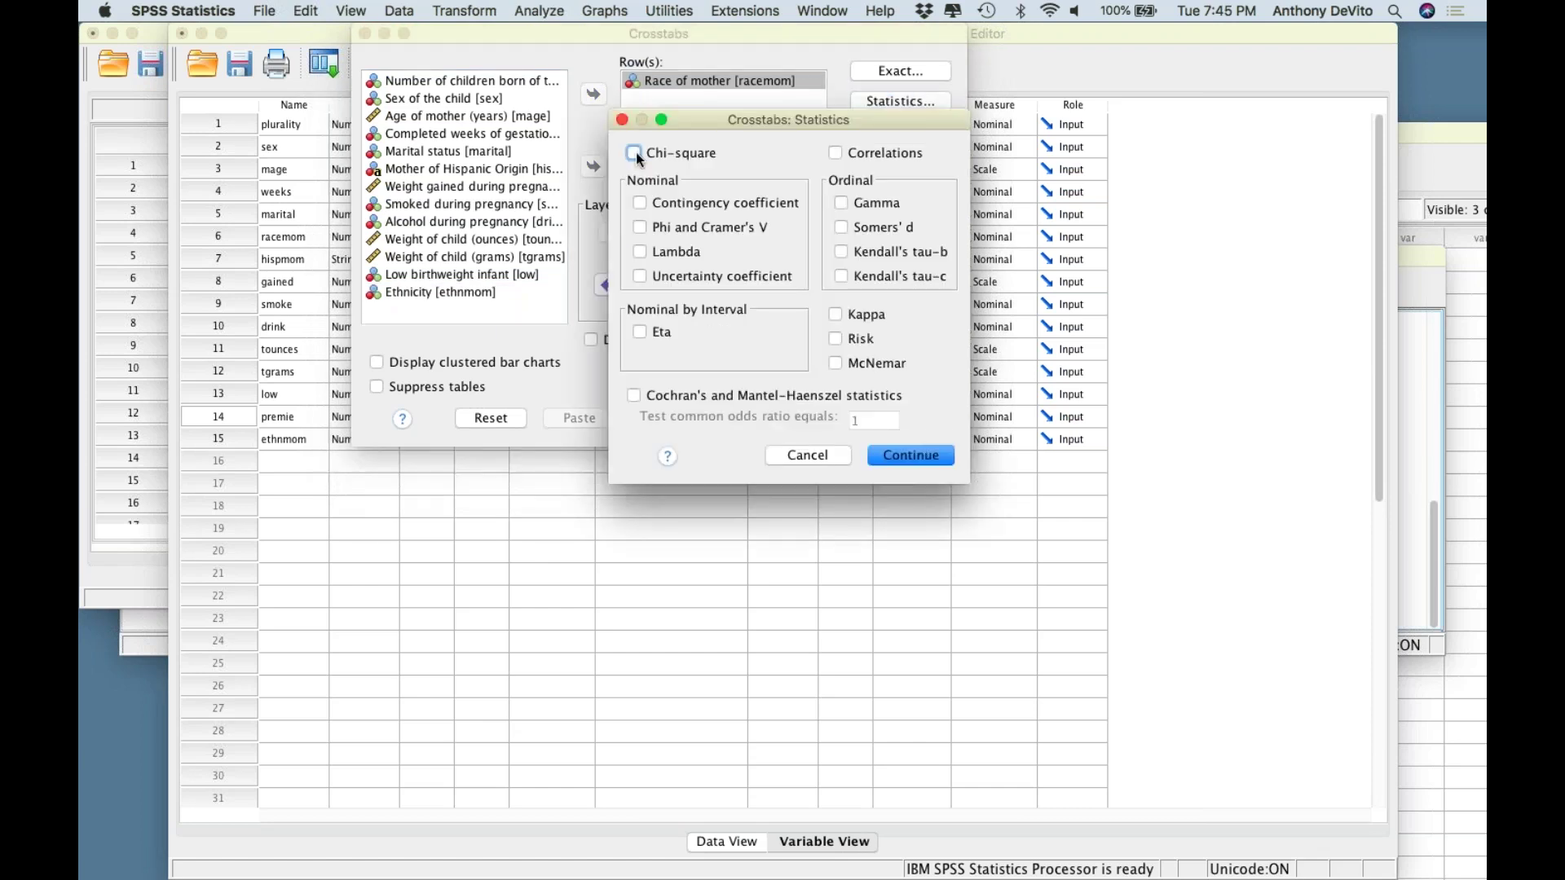
click(836, 338)
click(904, 455)
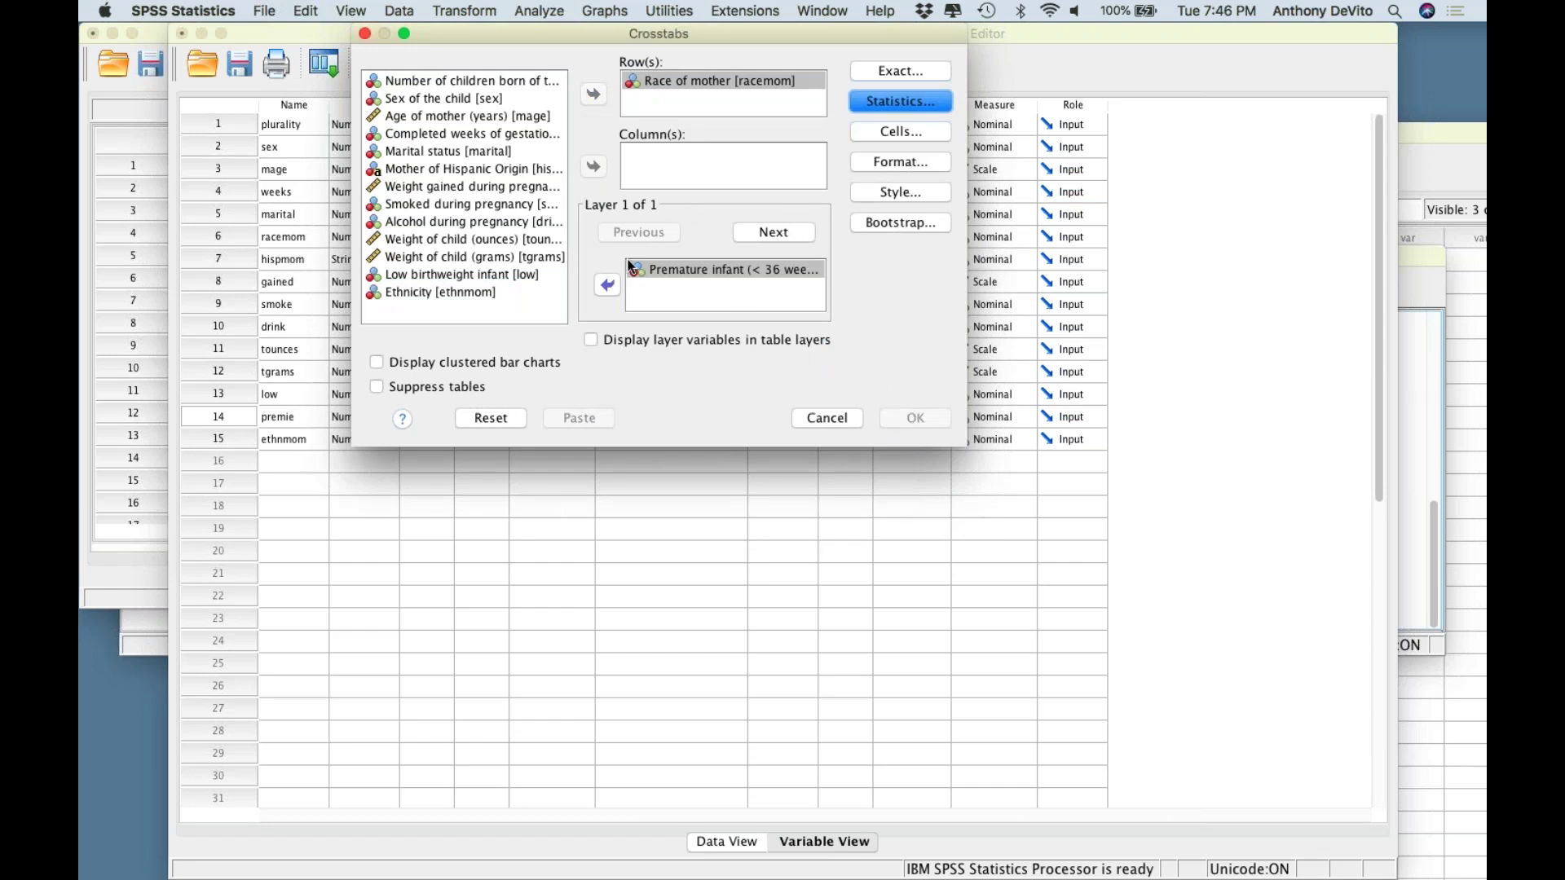
Move Premature infant from the layer to the column variable and run the crosstab
click(605, 285)
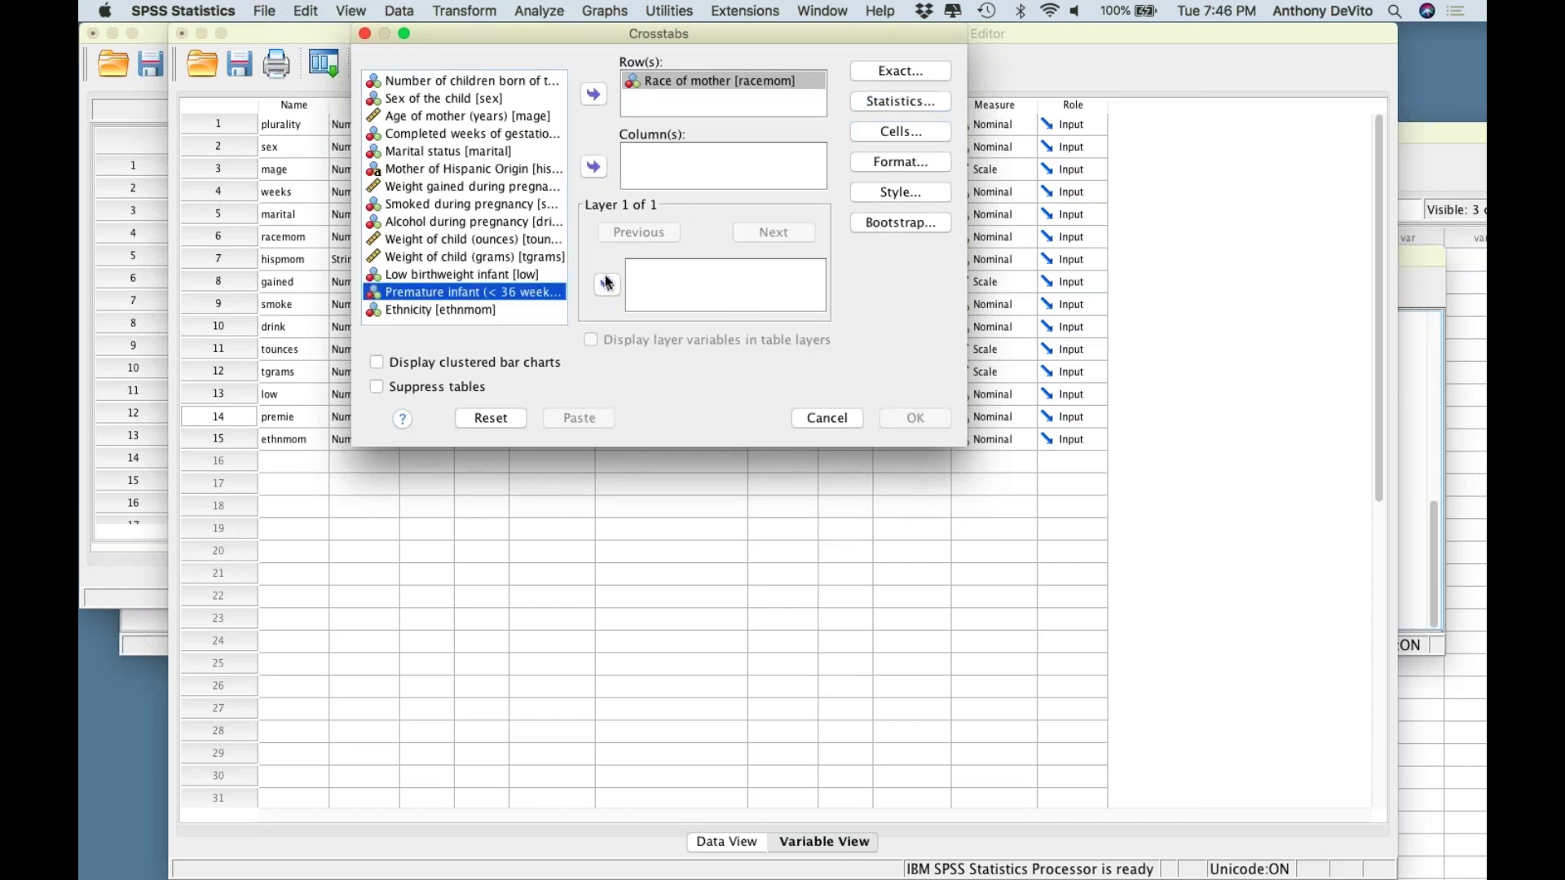
click(594, 166)
click(924, 417)
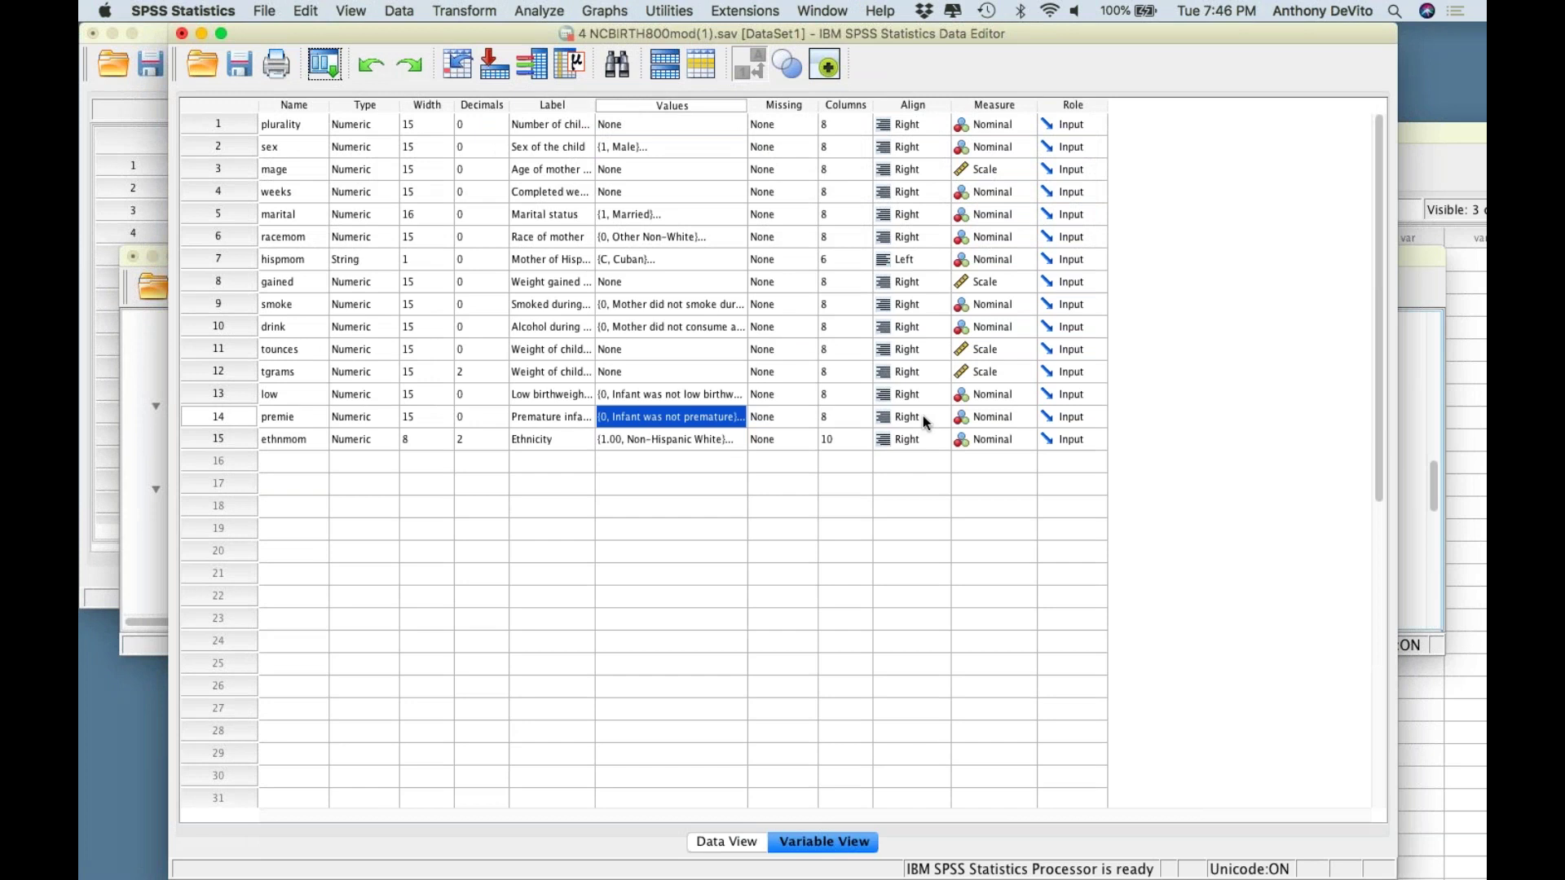
Bring up the Output1 viewer and look through the crosstab and chi-square results for race of mother by premature infant
click(824, 10)
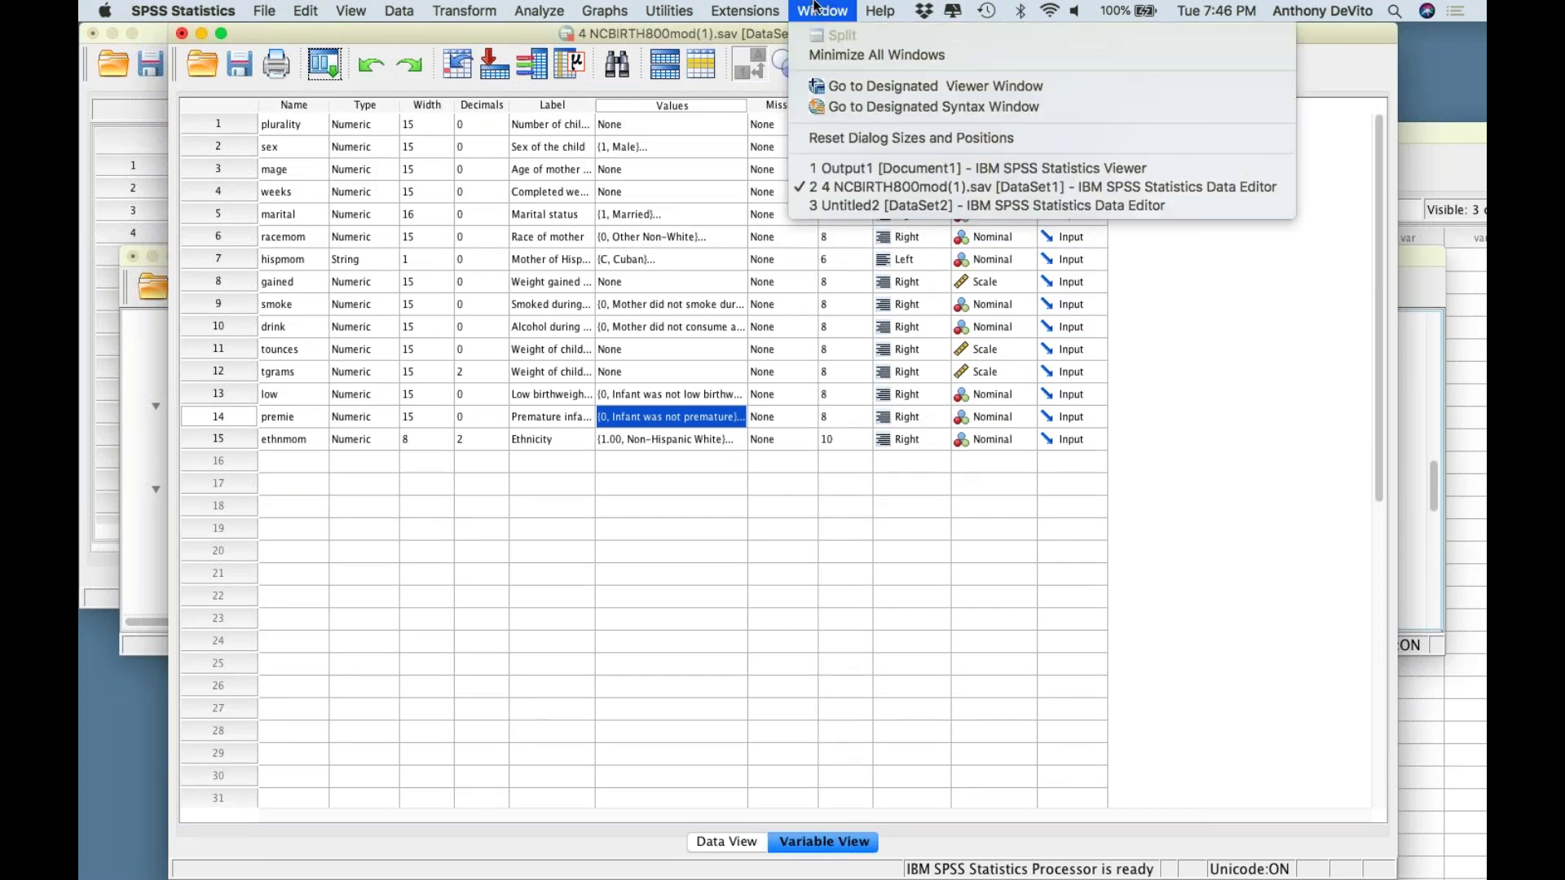
click(857, 168)
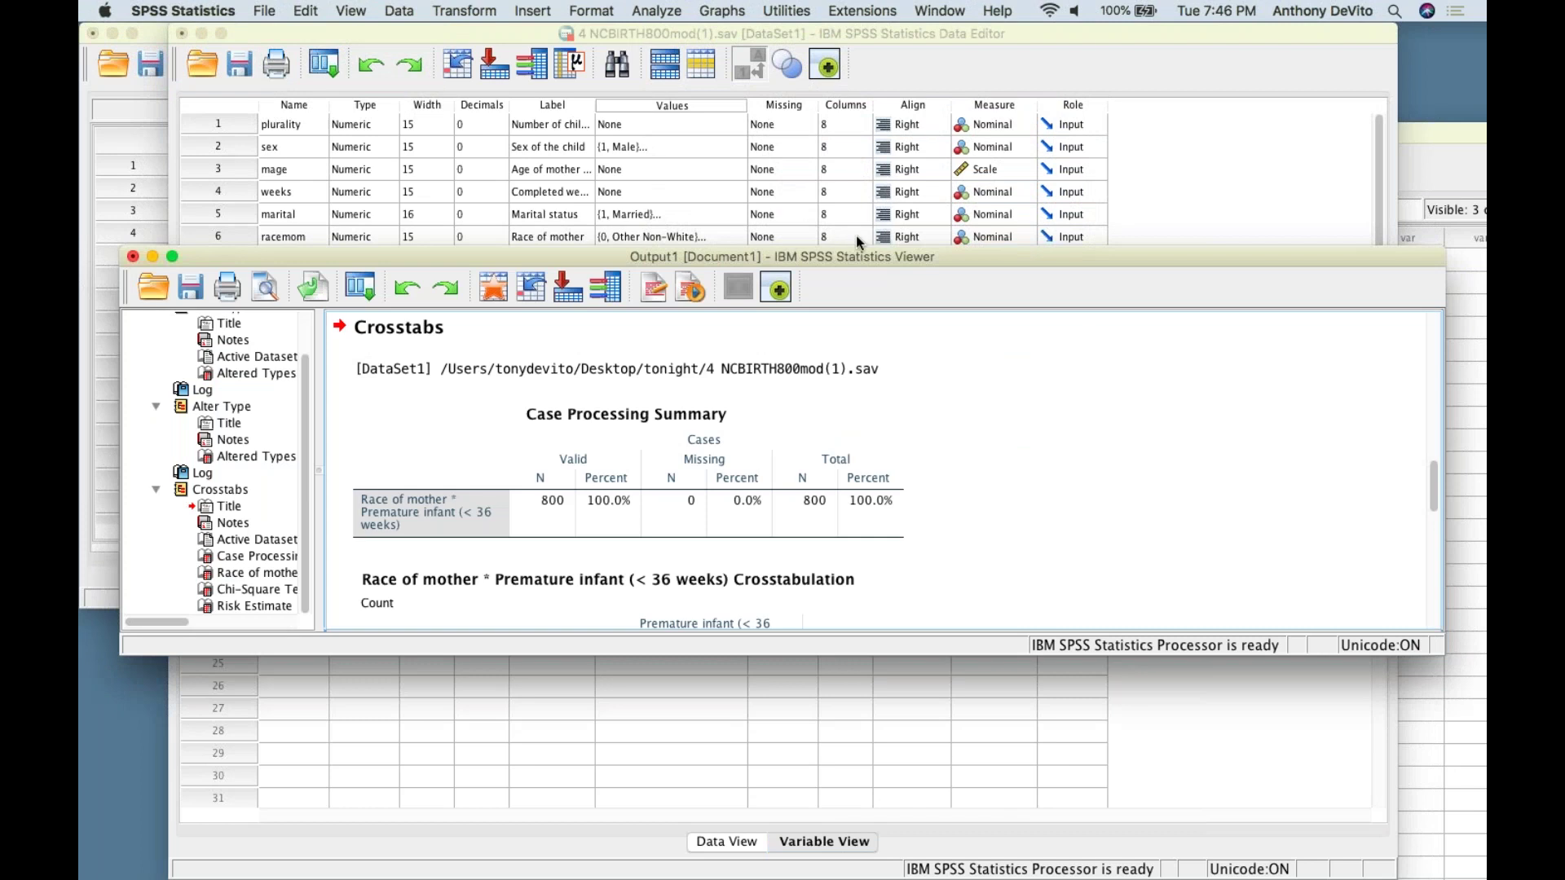
drag(864, 257, 884, 108)
scroll(849, 270, down, 10)
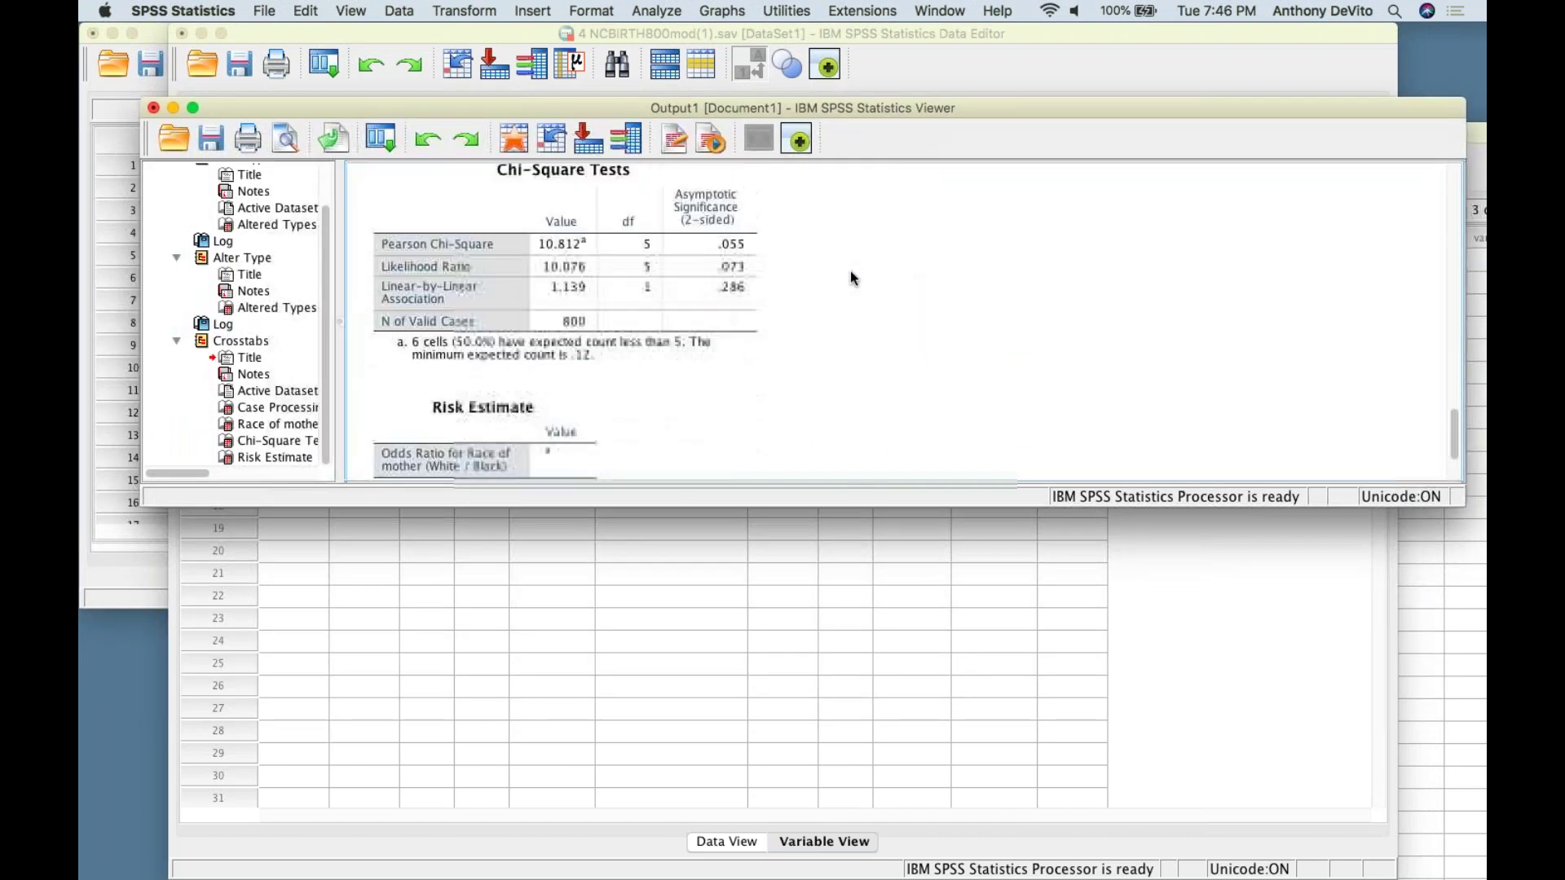
scroll(850, 271, up, 3)
scroll(849, 271, down, 3)
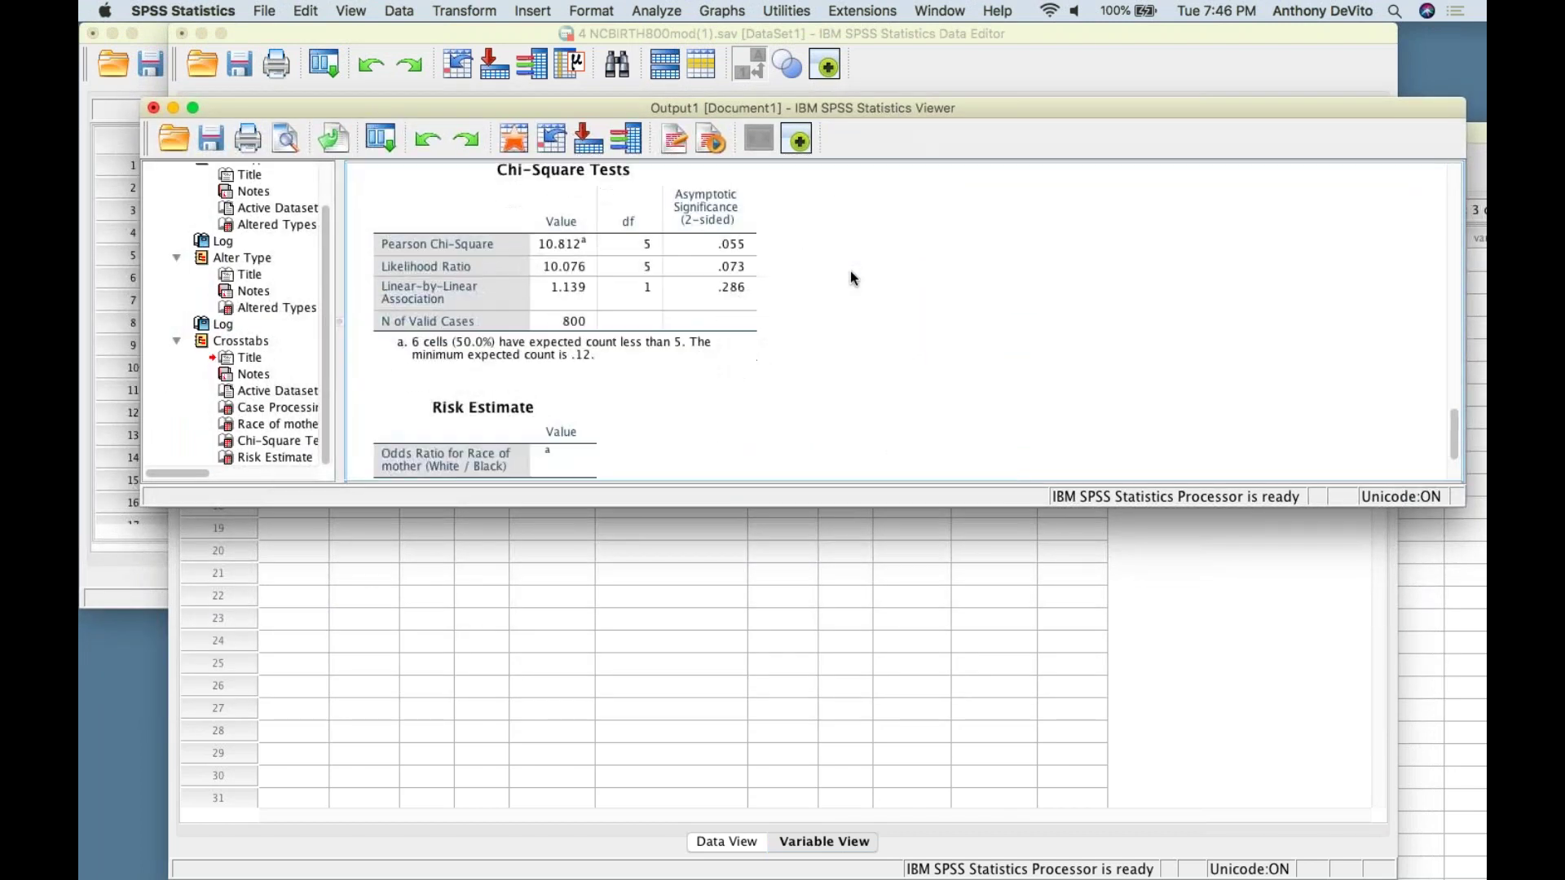
Examine the Pearson chi-square significance and the Risk Estimate table's footnote
click(687, 246)
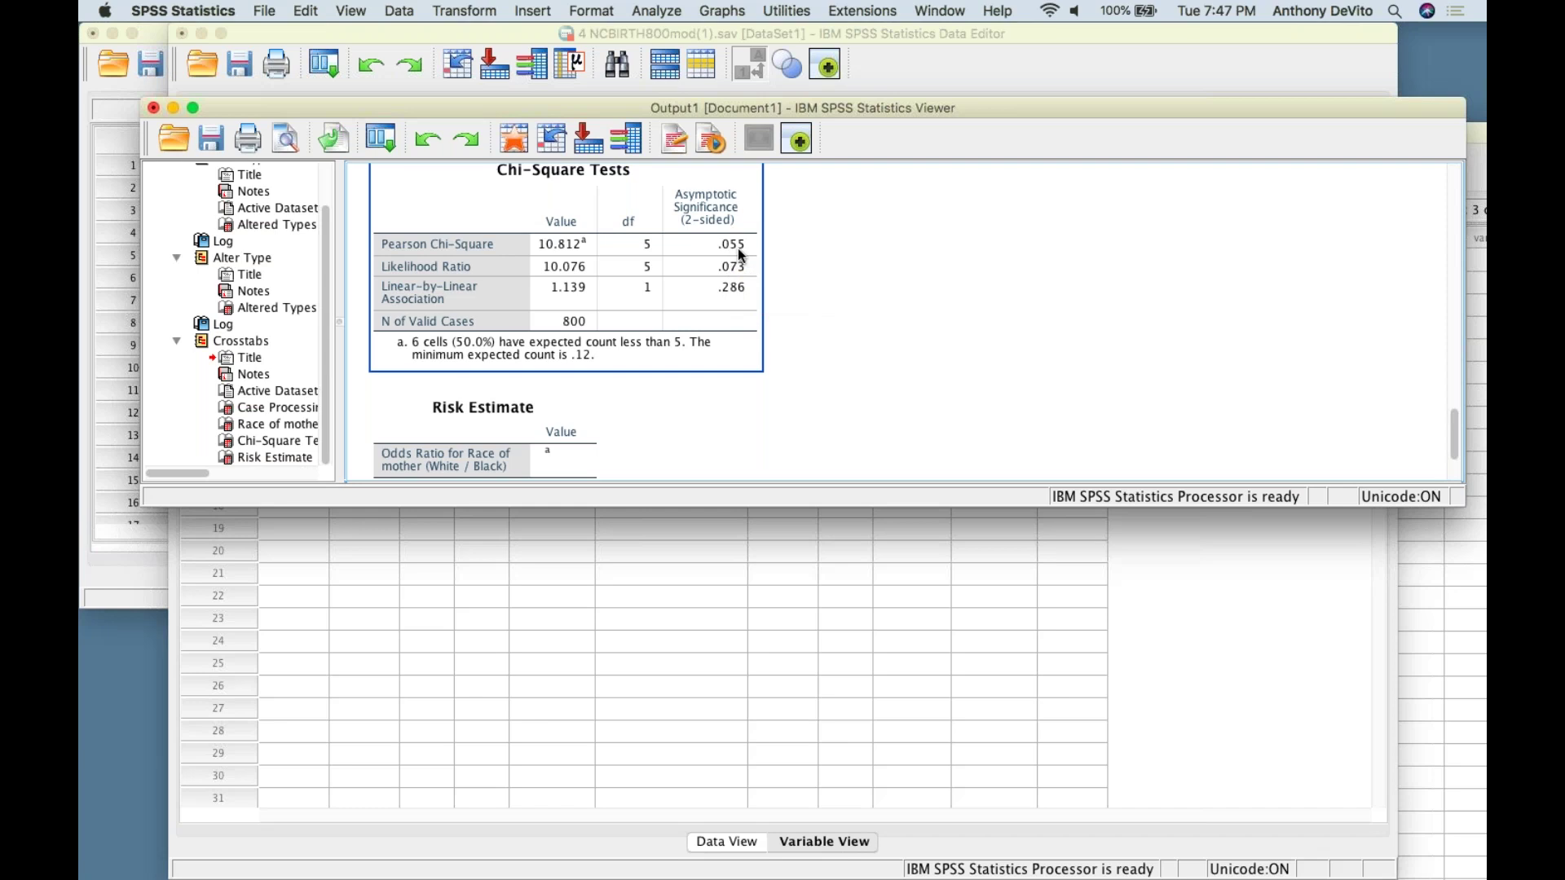
scroll(712, 364, down, 3)
click(544, 422)
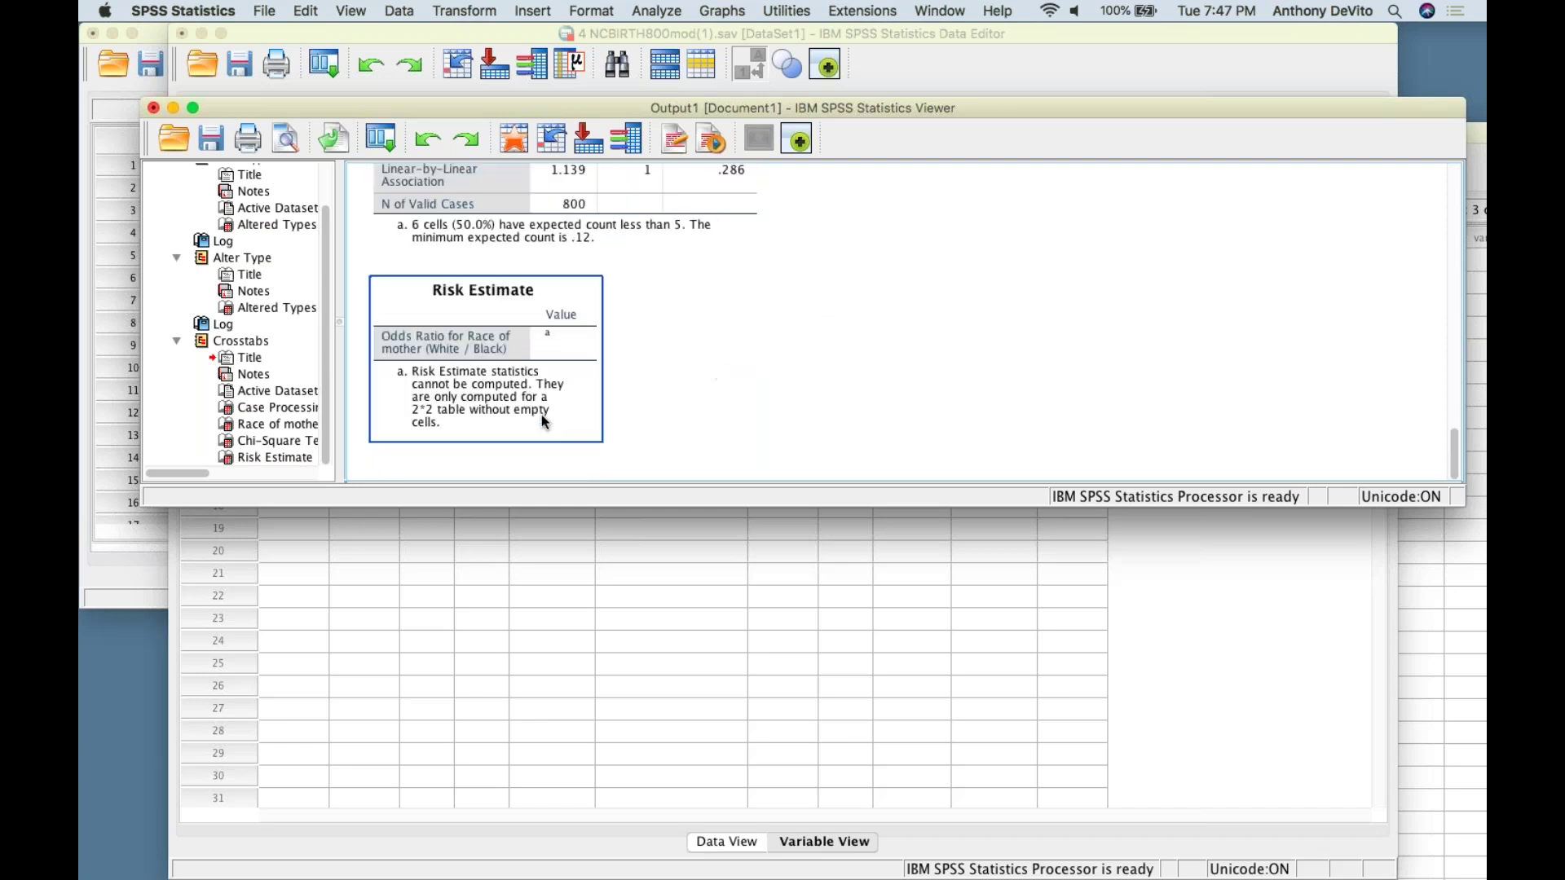